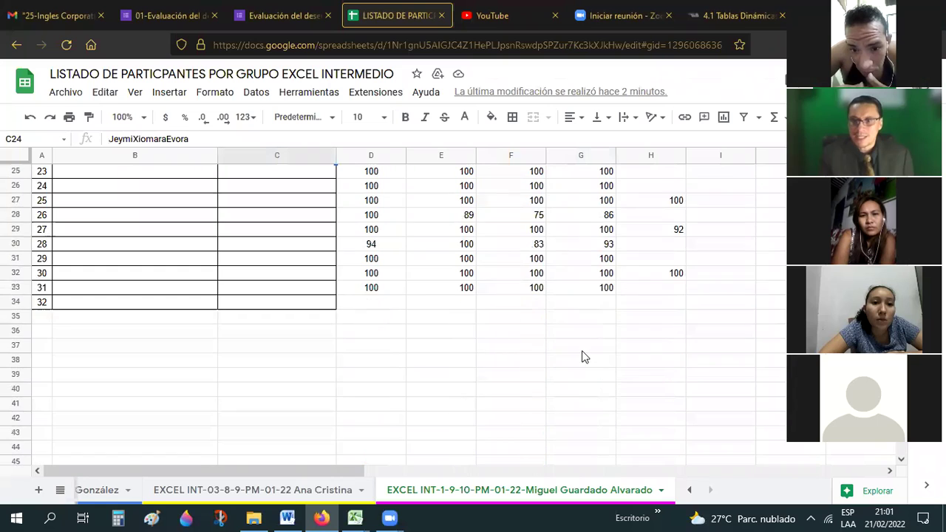
Step: Review the MIDTERM scores of the whole group, from the first to the last participant row
{"action": "left_click", "coordinate": [602, 204]}
{"action": "scroll", "coordinate": [602, 203], "scroll_direction": "up", "scroll_amount": 10}
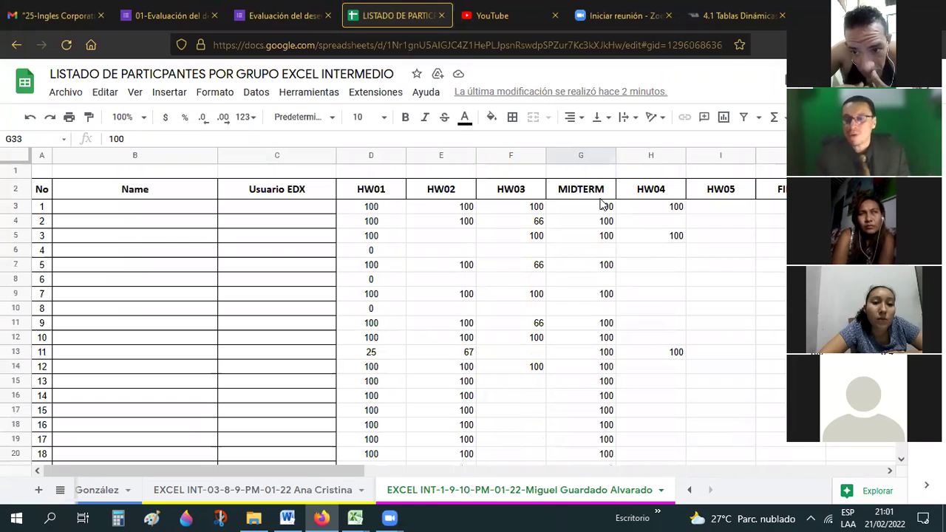
{"action": "scroll", "coordinate": [609, 247], "scroll_direction": "down", "scroll_amount": 4}
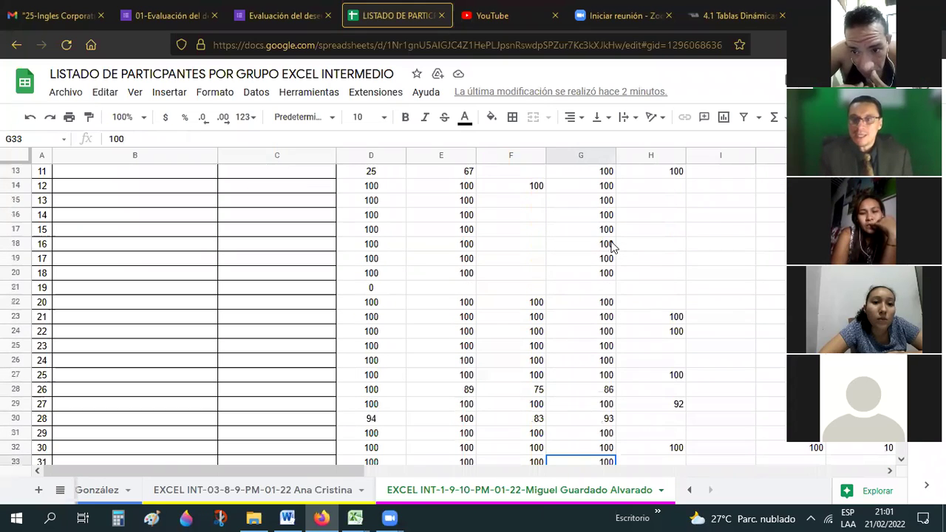
{"action": "scroll", "coordinate": [585, 256], "scroll_direction": "down", "scroll_amount": 2}
{"action": "scroll", "coordinate": [585, 255], "scroll_direction": "up", "scroll_amount": 6}
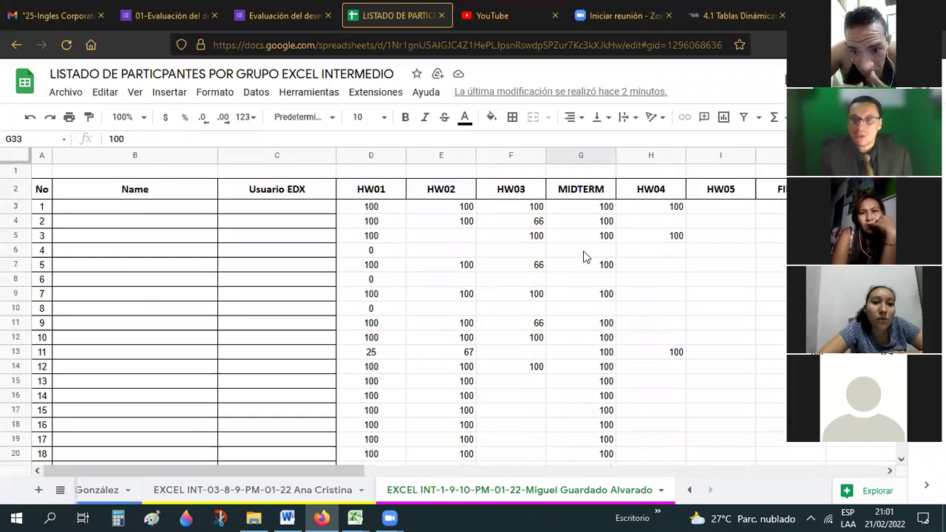
Step: Look up the names of the participants in rows 15 to 20, one row at a time
{"action": "left_click", "coordinate": [541, 278]}
{"action": "scroll", "coordinate": [533, 315], "scroll_direction": "down", "scroll_amount": 2}
{"action": "left_click_drag", "start_coordinate": [532, 291], "coordinate": [529, 384]}
{"action": "left_click", "coordinate": [171, 290]}
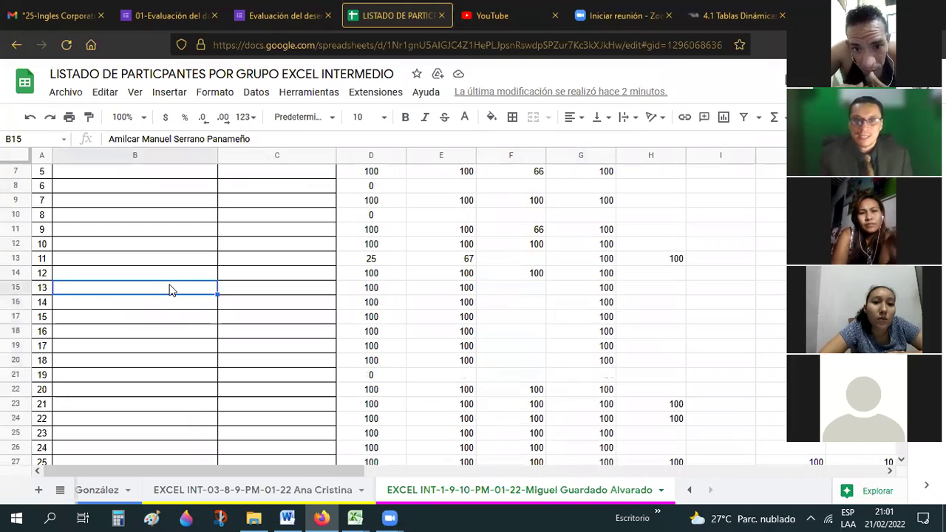
{"action": "key", "text": "Down"}
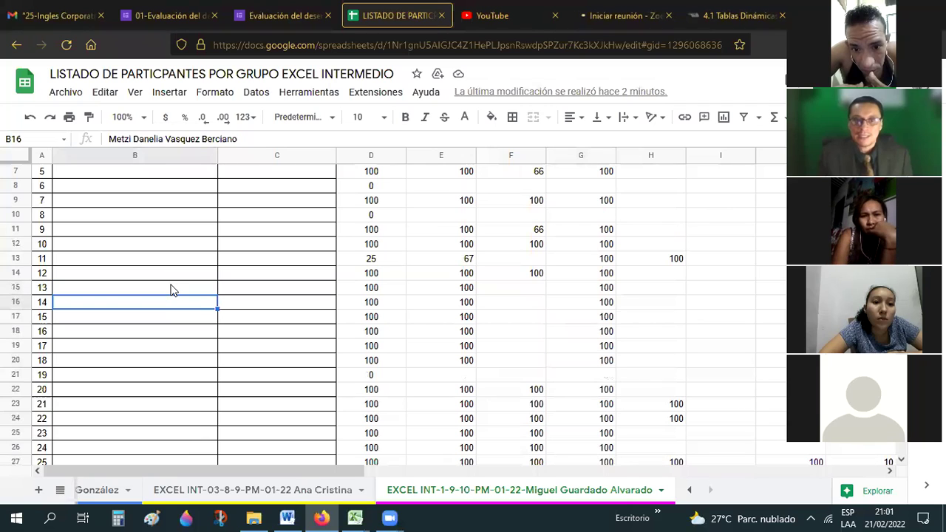
{"action": "key", "text": "Down"}
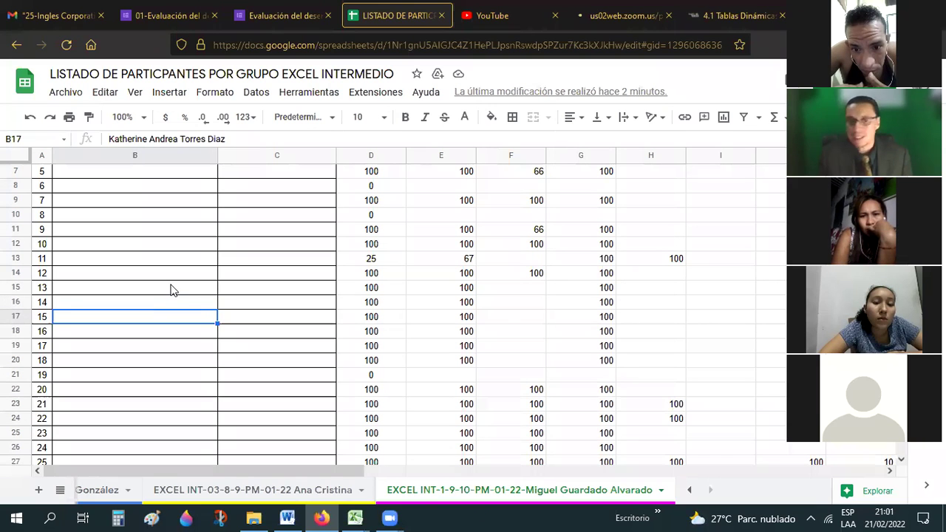
{"action": "key", "text": "Down"}
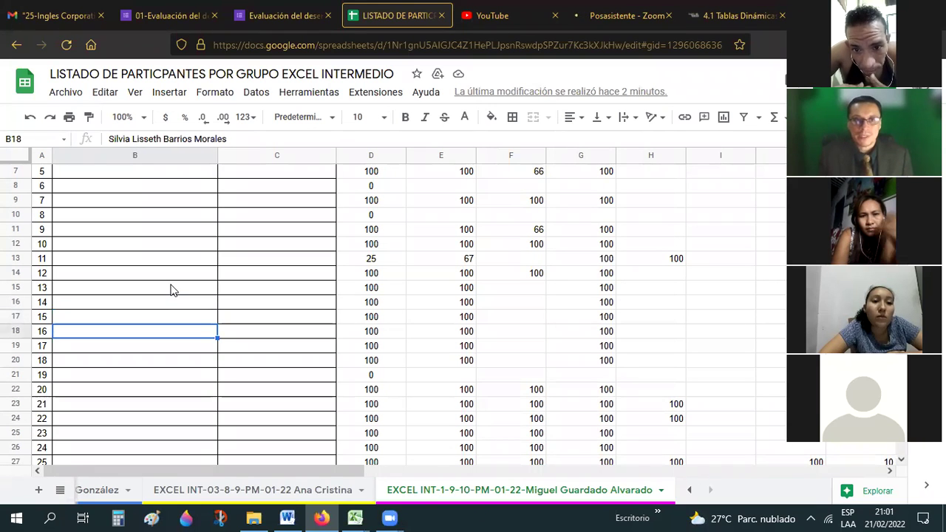
{"action": "key", "text": "Down"}
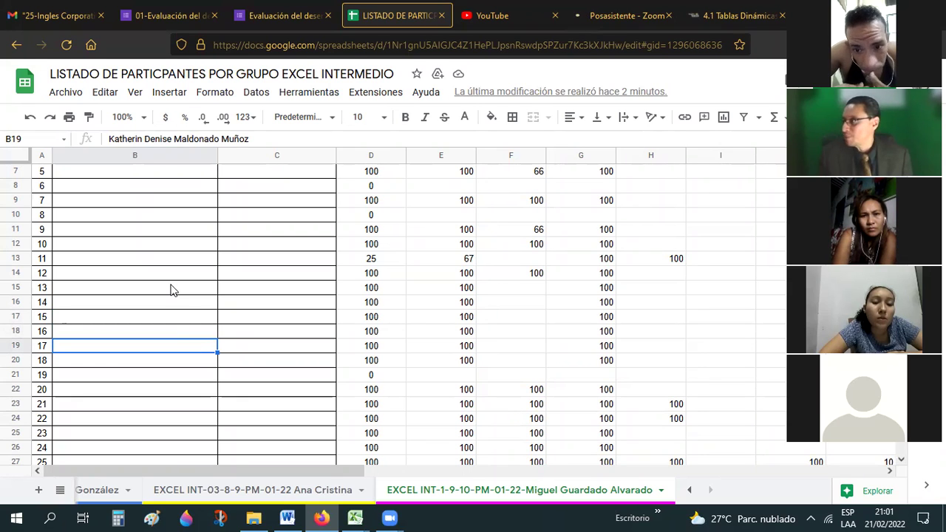
{"action": "key", "text": "Down"}
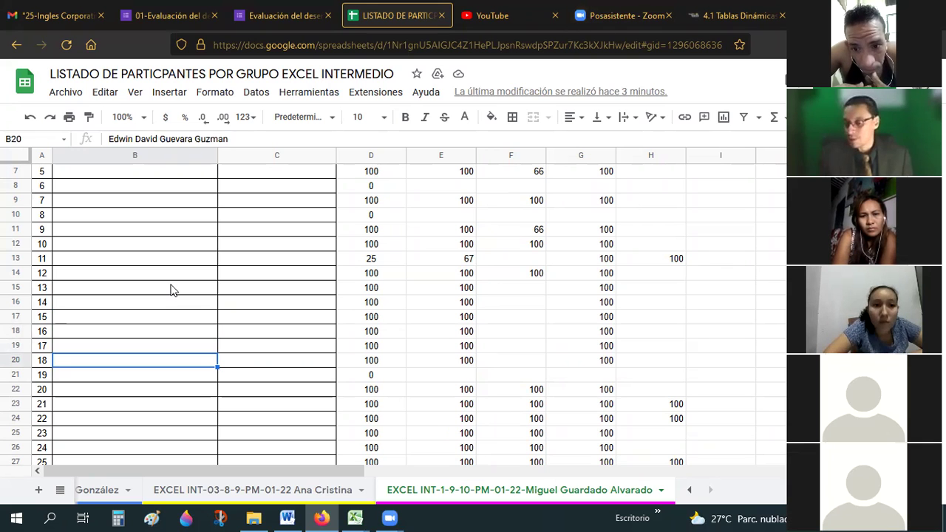
Step: Examine the HW03 cells in rows 15 to 20 for missing homework scores
{"action": "key", "text": "Right"}
{"action": "key", "text": "Right"}
{"action": "key", "text": "Right"}
{"action": "key", "text": "Right"}
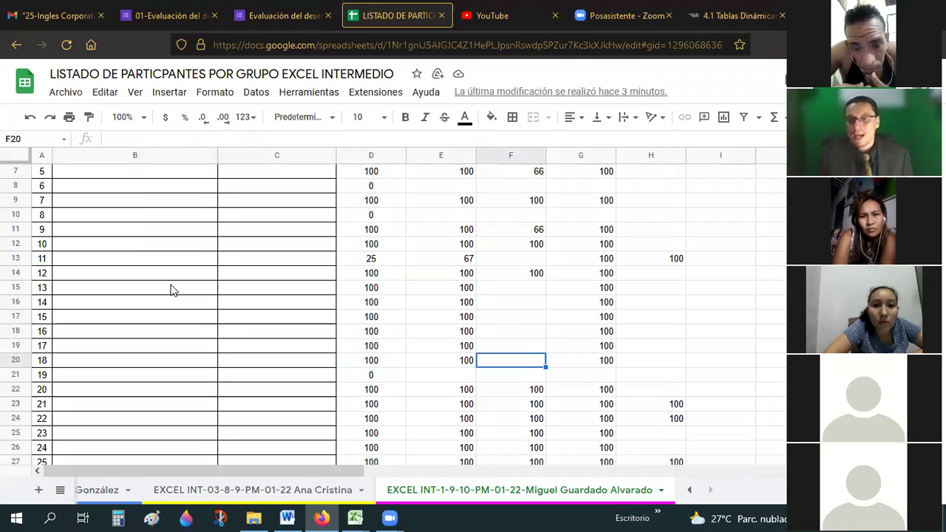
{"action": "key", "text": "Up"}
{"action": "key", "text": "Up"}
{"action": "key", "text": "Up"}
{"action": "key", "text": "Up"}
{"action": "key", "text": "Up"}
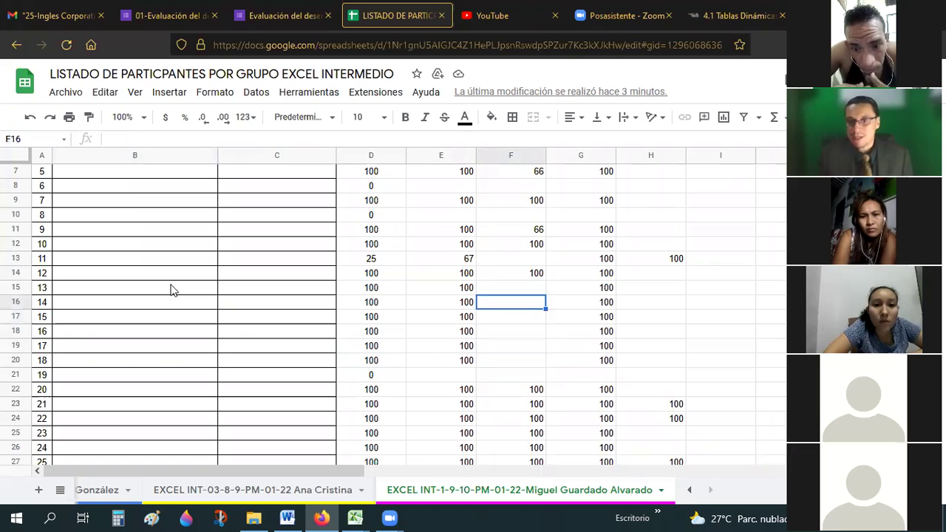
{"action": "key", "text": "Down"}
{"action": "key", "text": "Down"}
{"action": "key", "text": "Down"}
{"action": "key", "text": "Down"}
{"action": "key", "text": "Down"}
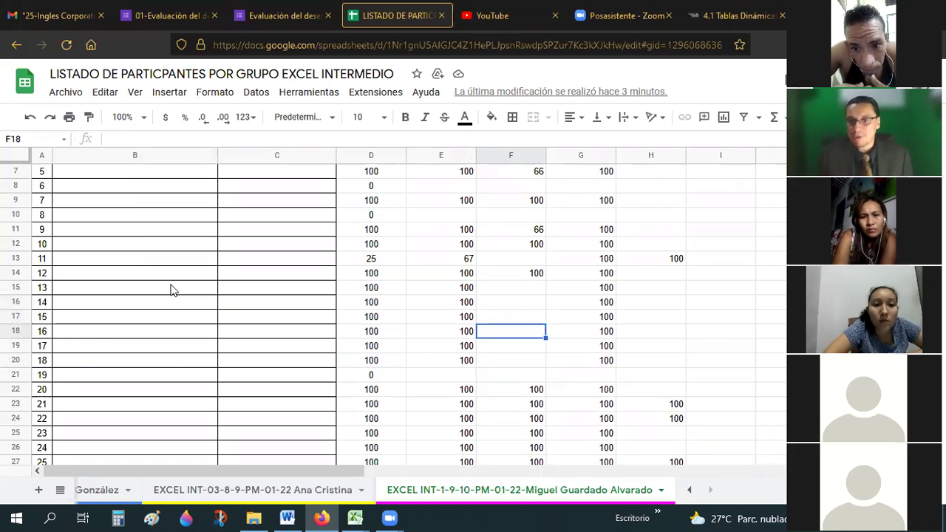
Step: Review the HW03 scores from row 20 up to the start of the list
{"action": "key", "text": "Up"}
{"action": "key", "text": "Up"}
{"action": "key", "text": "Up"}
{"action": "key", "text": "Up"}
{"action": "key", "text": "Up"}
{"action": "key", "text": "Up"}
{"action": "key", "text": "Up"}
{"action": "key", "text": "Up"}
{"action": "key", "text": "Up"}
{"action": "key", "text": "Up"}
{"action": "key", "text": "Up"}
{"action": "key", "text": "Up"}
{"action": "key", "text": "Up"}
{"action": "key", "text": "Up"}
{"action": "key", "text": "Up"}
{"action": "key", "text": "Up"}
{"action": "key", "text": "Up"}
{"action": "key", "text": "Up"}
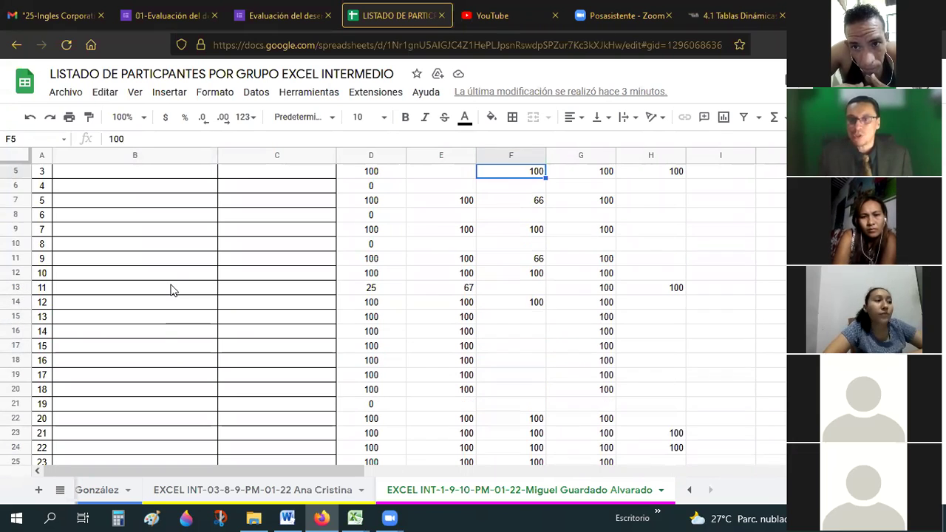
{"action": "key", "text": "Down"}
{"action": "key", "text": "Down"}
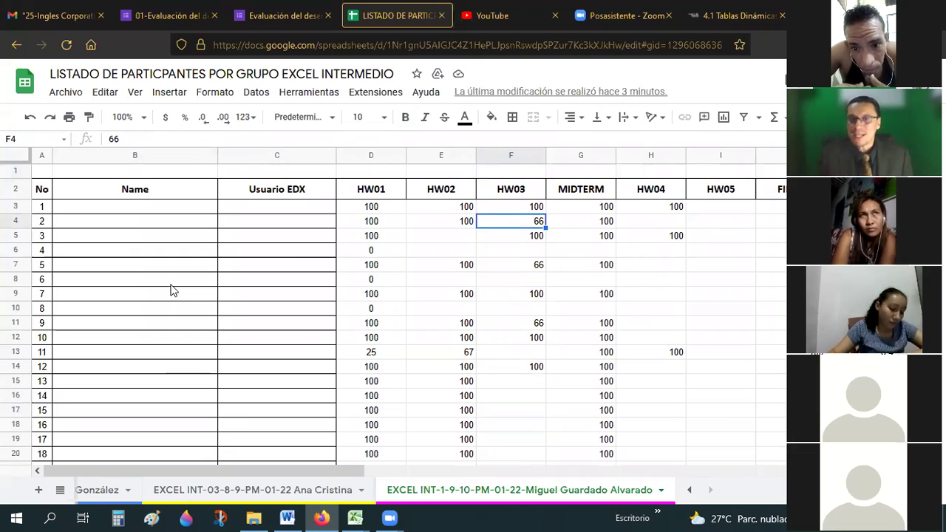
Step: Inspect the formula behind the first HW01 score in cell D3
{"action": "key", "text": "Left"}
{"action": "key", "text": "Up"}
{"action": "key", "text": "Left"}
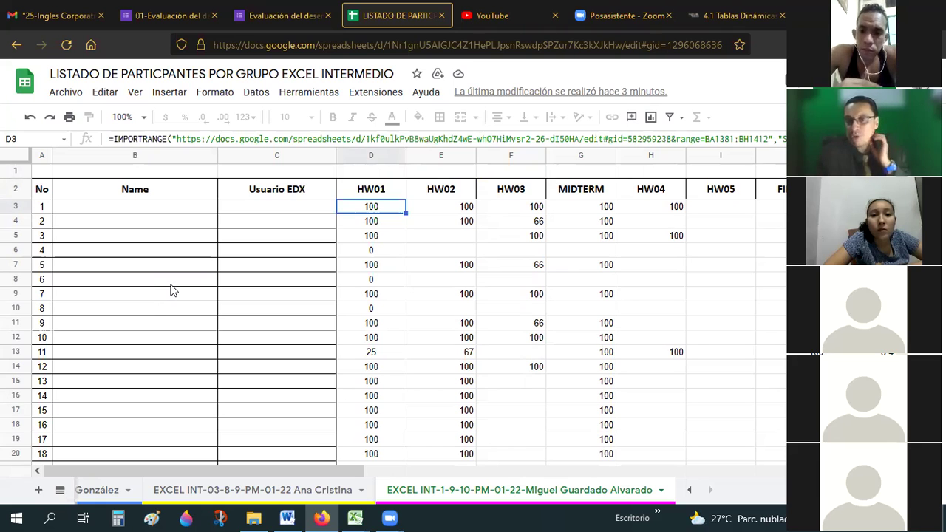
Step: Check the HW03 score in row 4 and identify the participant it belongs to
{"action": "key", "text": "Down"}
{"action": "key", "text": "Down"}
{"action": "key", "text": "Down"}
{"action": "key", "text": "Right"}
{"action": "key", "text": "Right"}
{"action": "key", "text": "Up"}
{"action": "key", "text": "Up"}
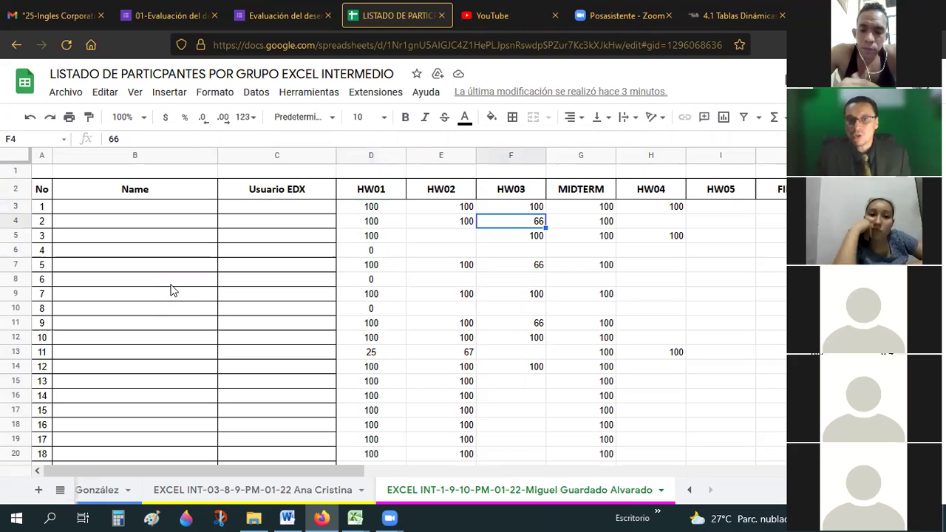
{"action": "key", "text": "Left"}
{"action": "key", "text": "Left"}
{"action": "key", "text": "Left"}
{"action": "key", "text": "Left"}
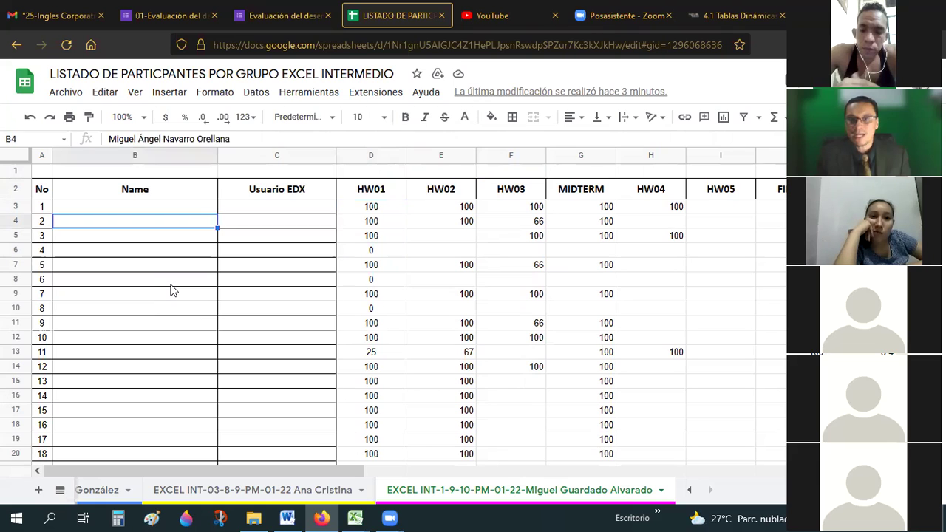
{"action": "key", "text": "Right"}
{"action": "key", "text": "Right"}
{"action": "key", "text": "Right"}
{"action": "key", "text": "Right"}
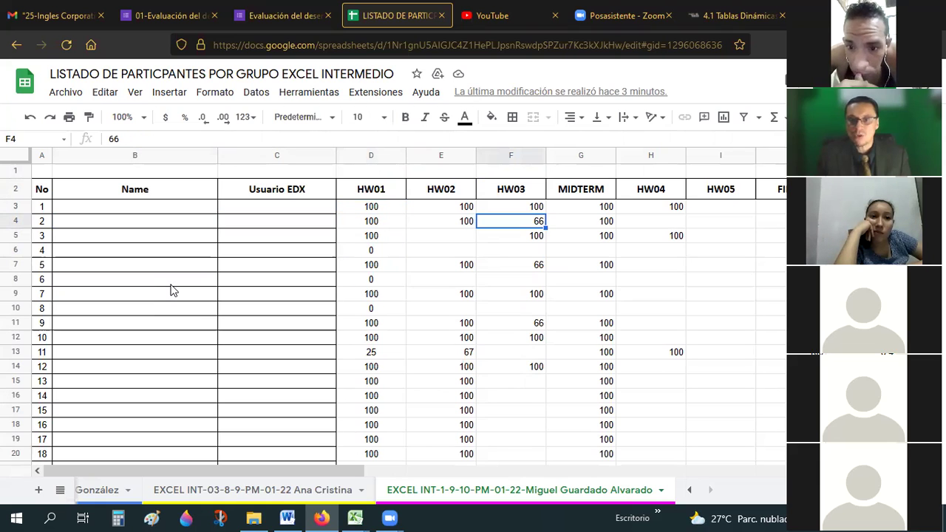
Step: Identify the participant in row 7 and review the MIDTERM scores from there down to row 11
{"action": "key", "text": "Down"}
{"action": "key", "text": "Down"}
{"action": "key", "text": "Down"}
{"action": "key", "text": "Left"}
{"action": "key", "text": "Left"}
{"action": "key", "text": "Left"}
{"action": "key", "text": "Left"}
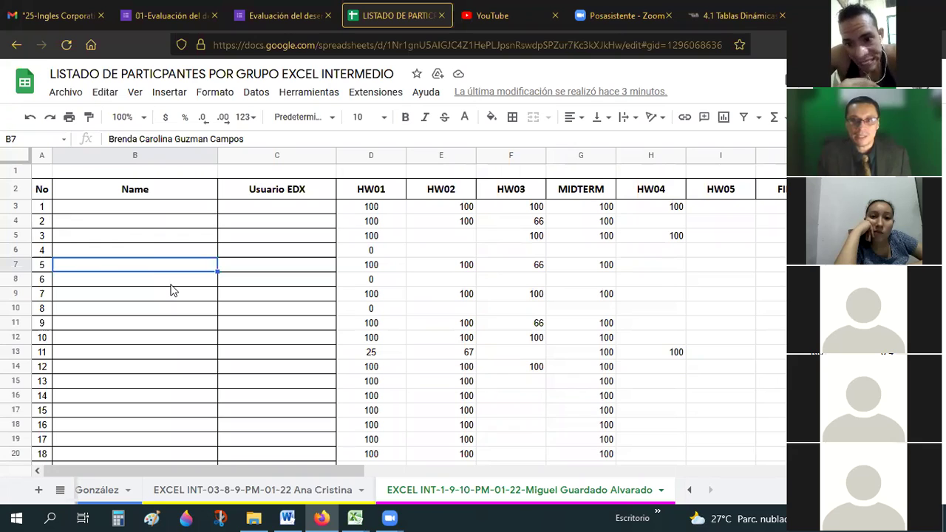
{"action": "key", "text": "Right"}
{"action": "key", "text": "Right"}
{"action": "key", "text": "Right"}
{"action": "key", "text": "Right"}
{"action": "key", "text": "Right"}
{"action": "key", "text": "Down"}
{"action": "key", "text": "Down"}
{"action": "key", "text": "Down"}
{"action": "key", "text": "Down"}
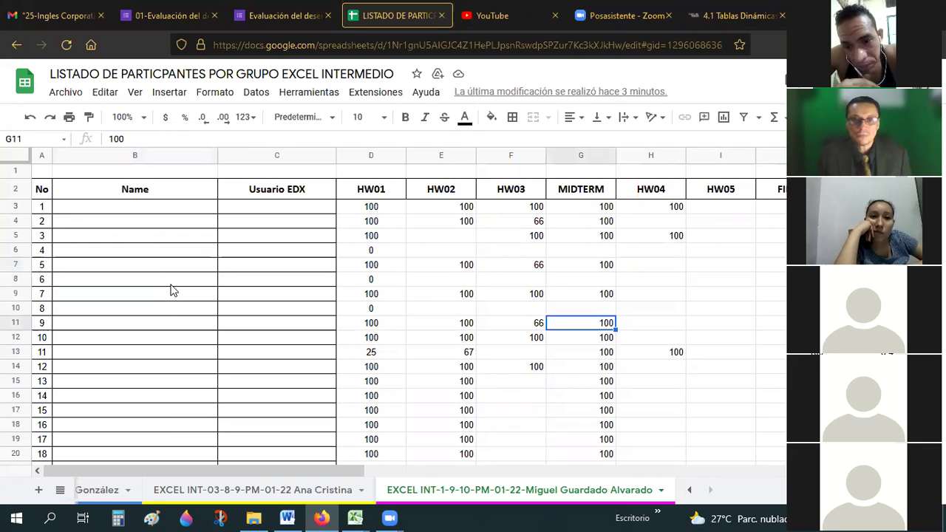
Step: Go through the participant names from row 11 down to row 28
{"action": "key", "text": "Left"}
{"action": "key", "text": "Left"}
{"action": "key", "text": "Left"}
{"action": "key", "text": "Left"}
{"action": "key", "text": "Left"}
{"action": "key", "text": "Down"}
{"action": "key", "text": "Down"}
{"action": "key", "text": "Down"}
{"action": "key", "text": "Down"}
{"action": "key", "text": "Down"}
{"action": "key", "text": "Down"}
{"action": "key", "text": "Down"}
{"action": "key", "text": "Down"}
{"action": "key", "text": "Down"}
{"action": "key", "text": "Down"}
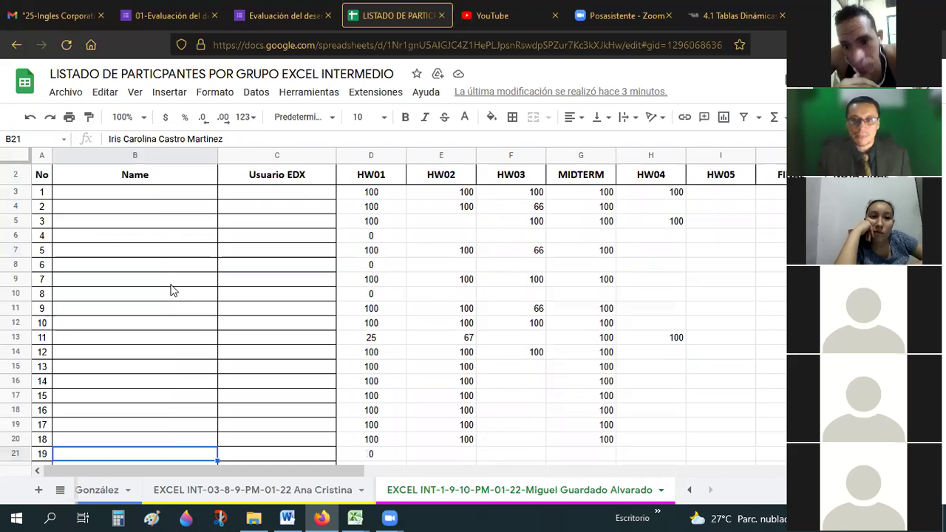
{"action": "key", "text": "Down"}
{"action": "key", "text": "Down"}
{"action": "key", "text": "Down"}
{"action": "key", "text": "Down"}
{"action": "key", "text": "Down"}
{"action": "key", "text": "Down"}
{"action": "key", "text": "Down"}
{"action": "key", "text": "Down"}
{"action": "key", "text": "Down"}
{"action": "key", "text": "Up"}
{"action": "key", "text": "Up"}
{"action": "key", "text": "Up"}
{"action": "key", "text": "Down"}
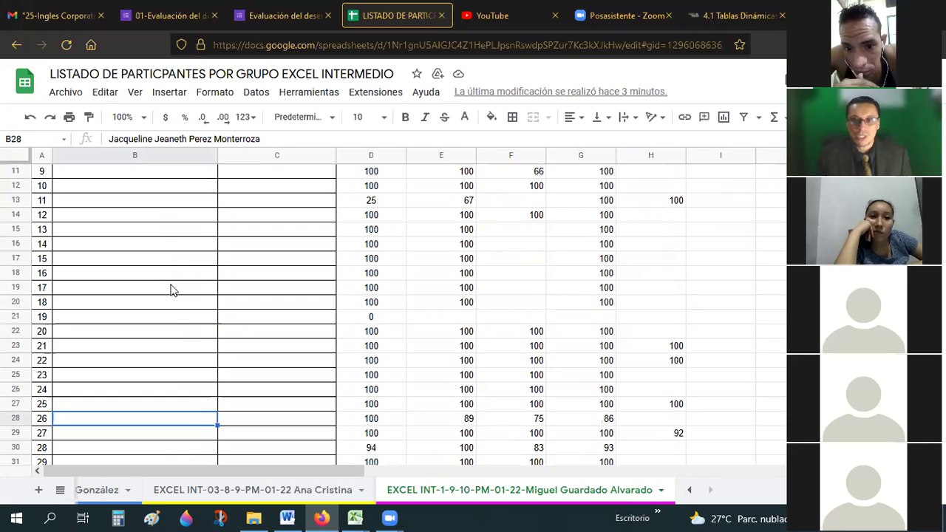
Step: Review the HW03 scores from row 29 down to the last numbered row, row 34
{"action": "key", "text": "Down"}
{"action": "key", "text": "Right"}
{"action": "key", "text": "Right"}
{"action": "key", "text": "Right"}
{"action": "key", "text": "Right"}
{"action": "key", "text": "Down"}
{"action": "key", "text": "Down"}
{"action": "key", "text": "Down"}
{"action": "key", "text": "Down"}
{"action": "key", "text": "Down"}
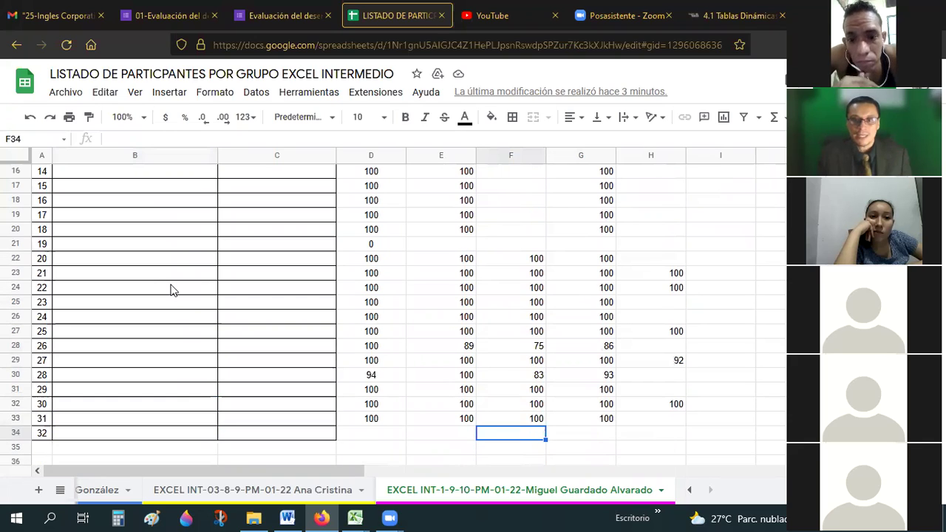
Step: Look up the participant in row 30 and examine their EDX user name and scores through MIDTERM
{"action": "key", "text": "Up"}
{"action": "key", "text": "Up"}
{"action": "key", "text": "Up"}
{"action": "key", "text": "Up"}
{"action": "key", "text": "Left"}
{"action": "key", "text": "Left"}
{"action": "key", "text": "Left"}
{"action": "key", "text": "Left"}
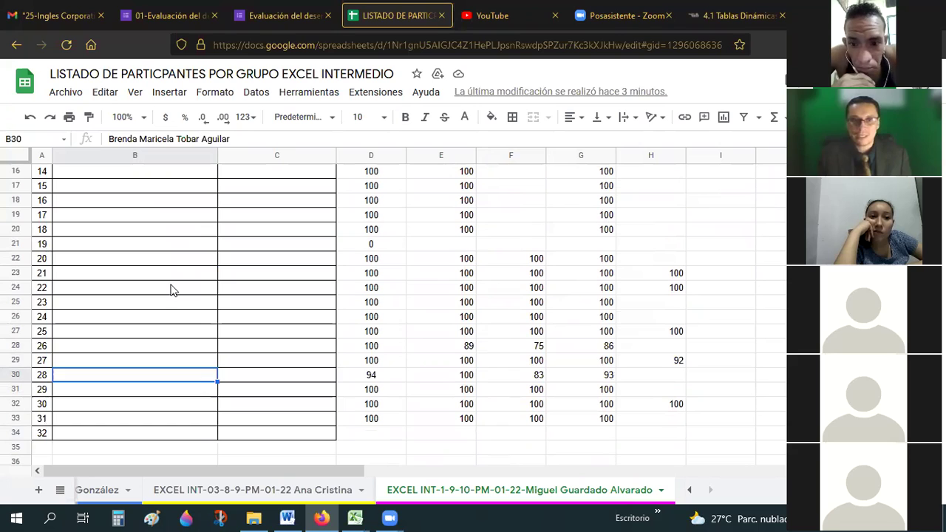
{"action": "key", "text": "Right"}
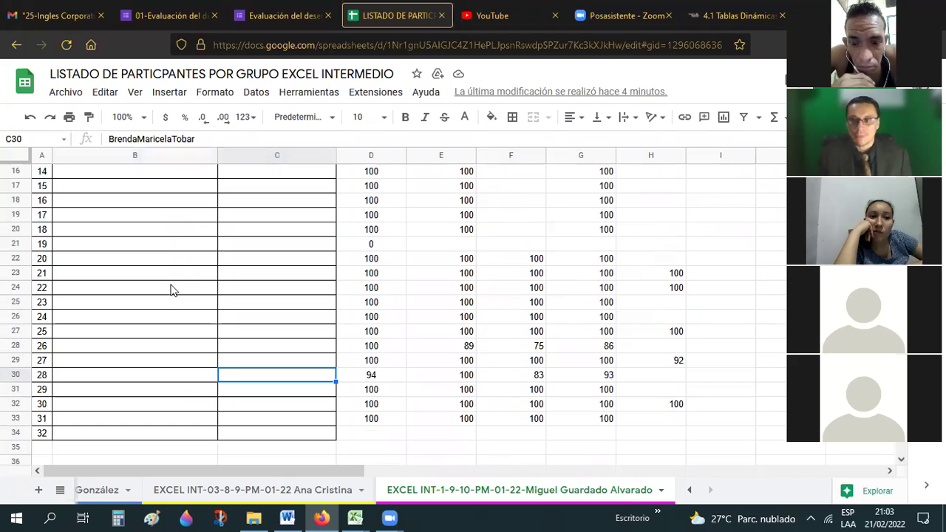
{"action": "key", "text": "Right"}
{"action": "key", "text": "Right"}
{"action": "key", "text": "Right"}
{"action": "key", "text": "Right"}
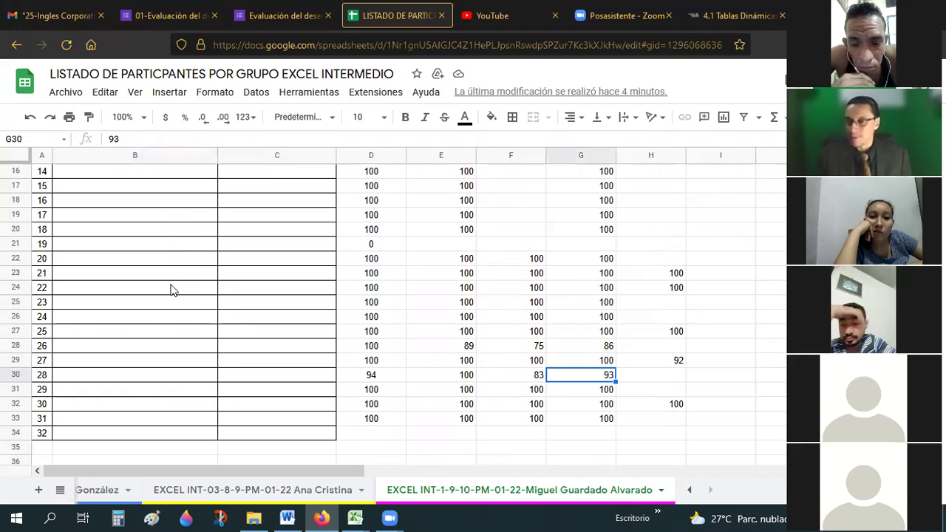
{"action": "key", "text": "Left"}
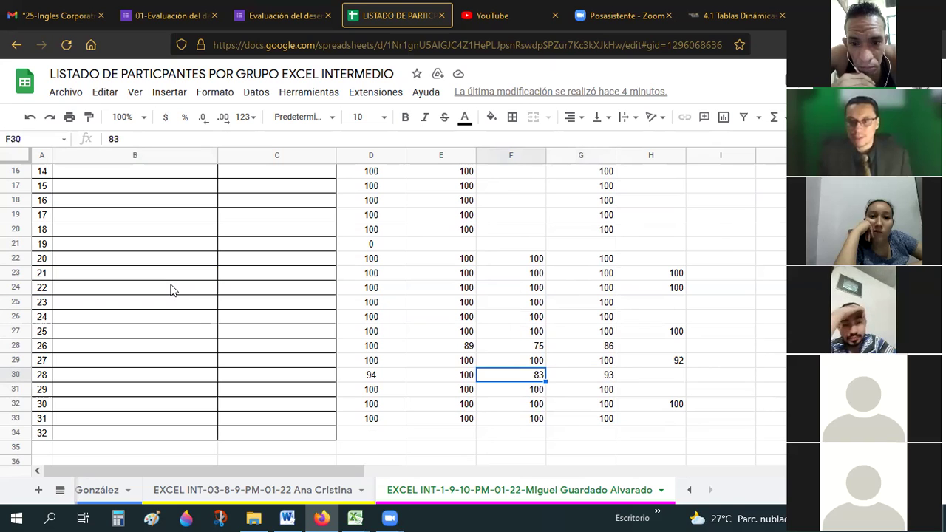
Step: Examine the HW05 column from row 30 up to row 22
{"action": "key", "text": "Right"}
{"action": "key", "text": "Right"}
{"action": "key", "text": "Right"}
{"action": "key", "text": "Up"}
{"action": "key", "text": "Up"}
{"action": "key", "text": "Up"}
{"action": "key", "text": "Up"}
{"action": "key", "text": "Up"}
{"action": "key", "text": "Up"}
{"action": "key", "text": "Up"}
{"action": "key", "text": "Up"}
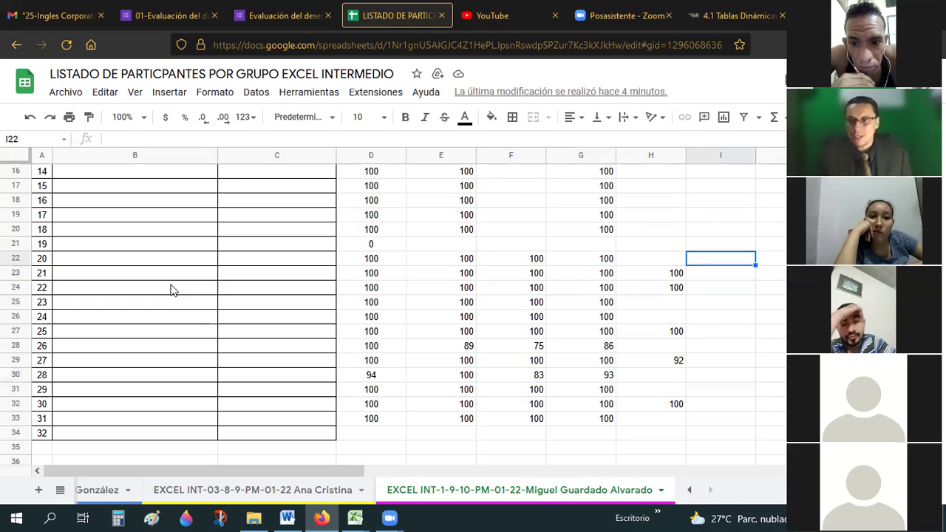
Step: Review the HW05 column from row 22 up to its header in row 2
{"action": "key", "text": "Up"}
{"action": "key", "text": "Up"}
{"action": "key", "text": "Up"}
{"action": "key", "text": "Up"}
{"action": "key", "text": "Up"}
{"action": "key", "text": "Up"}
{"action": "key", "text": "Up"}
{"action": "key", "text": "Up"}
{"action": "key", "text": "Up"}
{"action": "key", "text": "Up"}
{"action": "key", "text": "Up"}
{"action": "key", "text": "Up"}
{"action": "key", "text": "Up"}
{"action": "key", "text": "Up"}
{"action": "key", "text": "Up"}
{"action": "key", "text": "Up"}
{"action": "key", "text": "Up"}
{"action": "key", "text": "Up"}
{"action": "key", "text": "Up"}
{"action": "key", "text": "Up"}
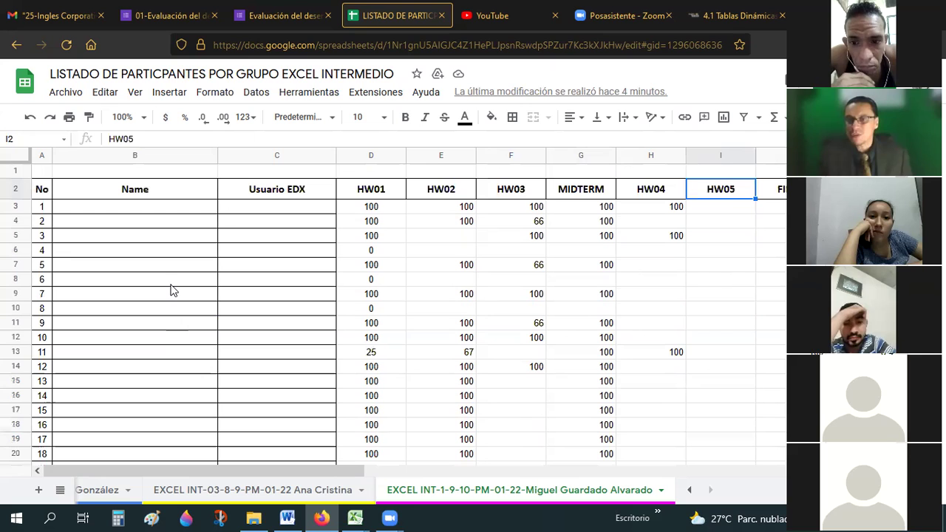
Step: Check the first participant's EDX user name and HW02 score, and go over the HW03 scores from row 4 down to row 6
{"action": "key", "text": "Down"}
{"action": "key", "text": "Left"}
{"action": "key", "text": "Left"}
{"action": "key", "text": "Left"}
{"action": "key", "text": "Left"}
{"action": "key", "text": "Left"}
{"action": "key", "text": "Left"}
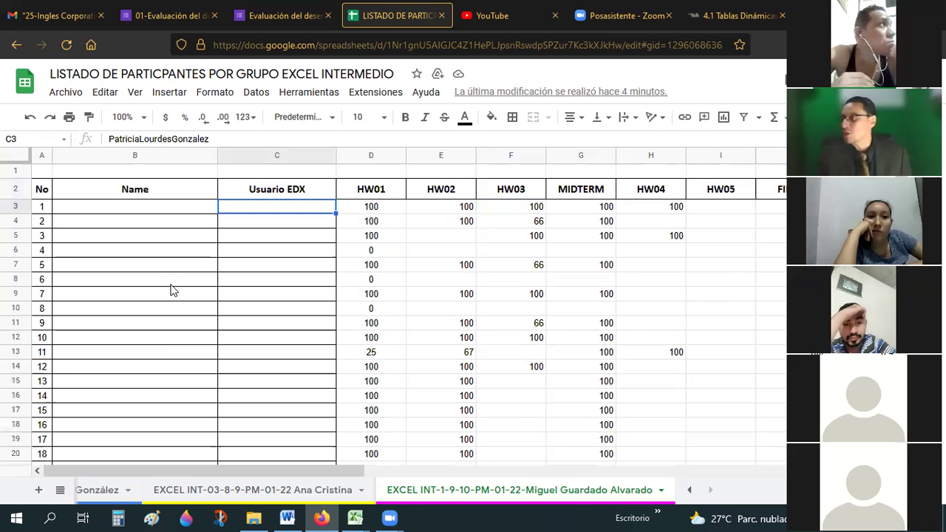
{"action": "key", "text": "Right"}
{"action": "key", "text": "Right"}
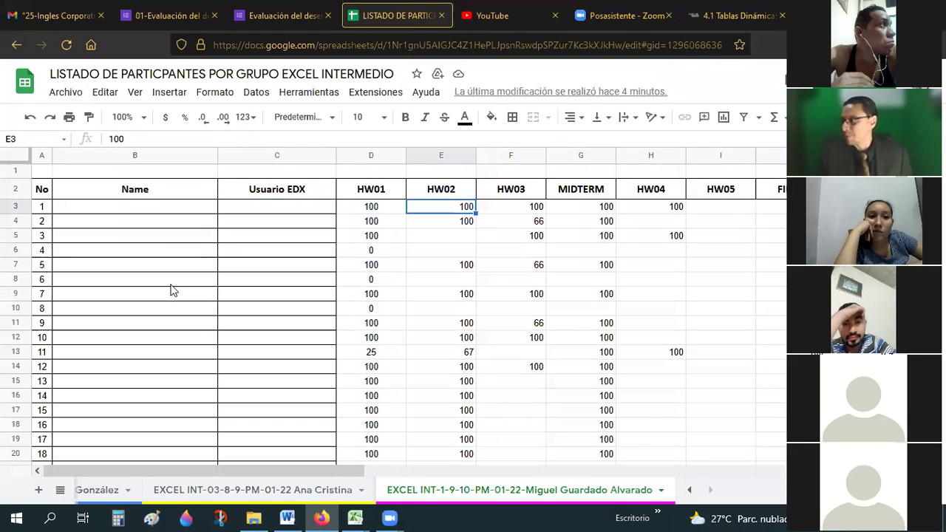
{"action": "key", "text": "Down"}
{"action": "key", "text": "Right"}
{"action": "key", "text": "Down"}
{"action": "key", "text": "Down"}
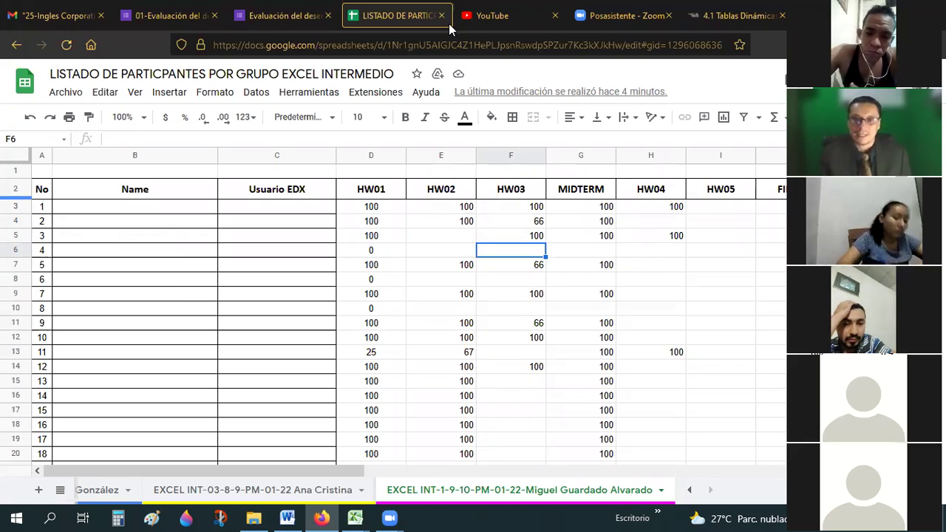
Step: Switch to the Excel Intermedio course page and open its gradebook from the instructor's student administration
{"action": "key", "text": "ctrl+9"}
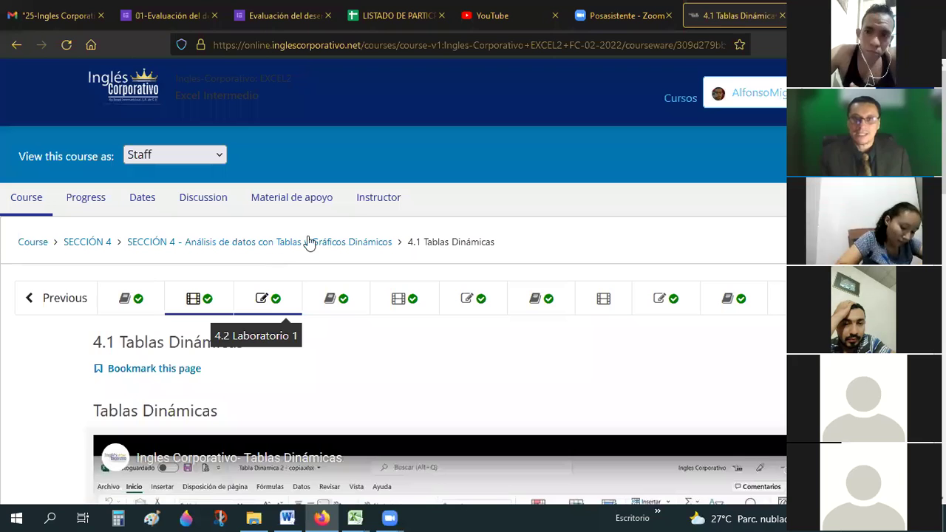
{"action": "left_click", "coordinate": [379, 207]}
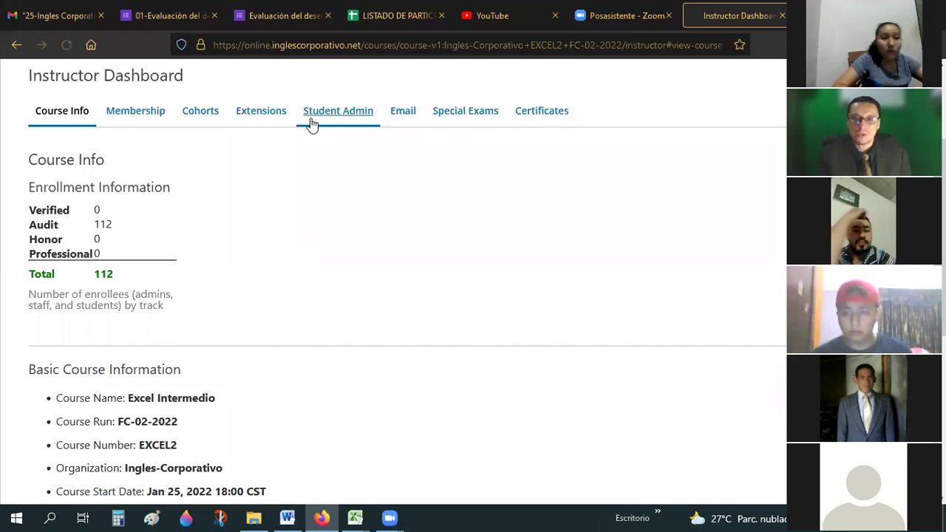
{"action": "left_click", "coordinate": [312, 120]}
{"action": "left_click", "coordinate": [64, 276]}
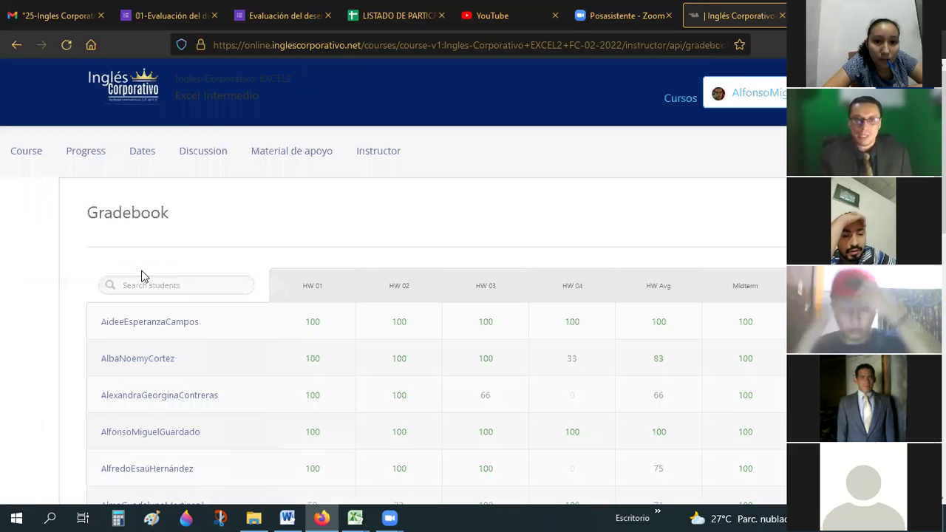
Step: Go through the gradebook from page 1 to page 3, reviewing the students' homework and midterm scores
{"action": "scroll", "coordinate": [143, 276], "scroll_direction": "down", "scroll_amount": 3}
{"action": "scroll", "coordinate": [333, 300], "scroll_direction": "down", "scroll_amount": 5}
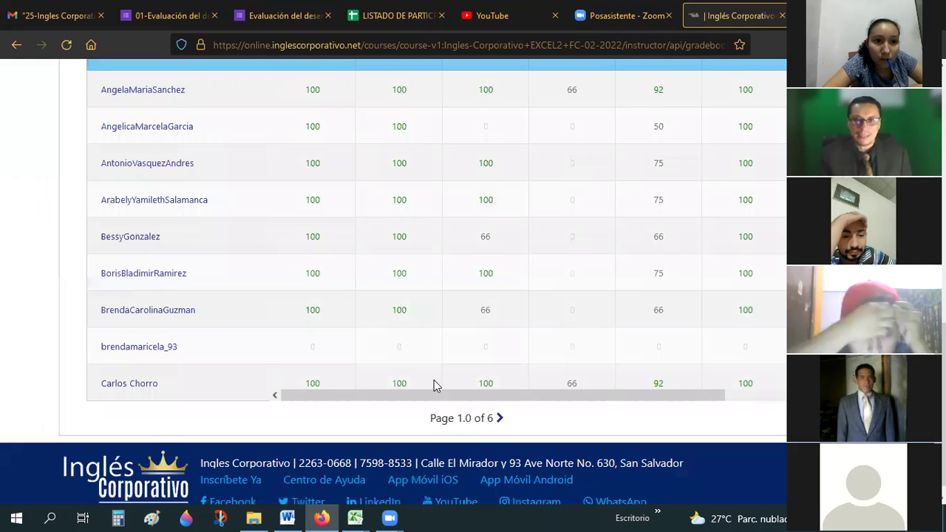
{"action": "scroll", "coordinate": [501, 401], "scroll_direction": "down", "scroll_amount": 1}
{"action": "left_click", "coordinate": [409, 315]}
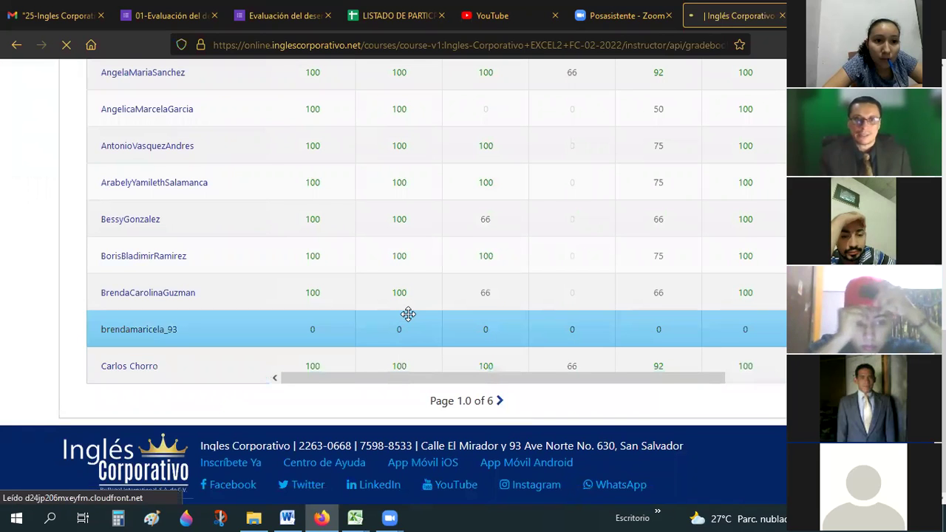
{"action": "scroll", "coordinate": [408, 314], "scroll_direction": "down", "scroll_amount": 2}
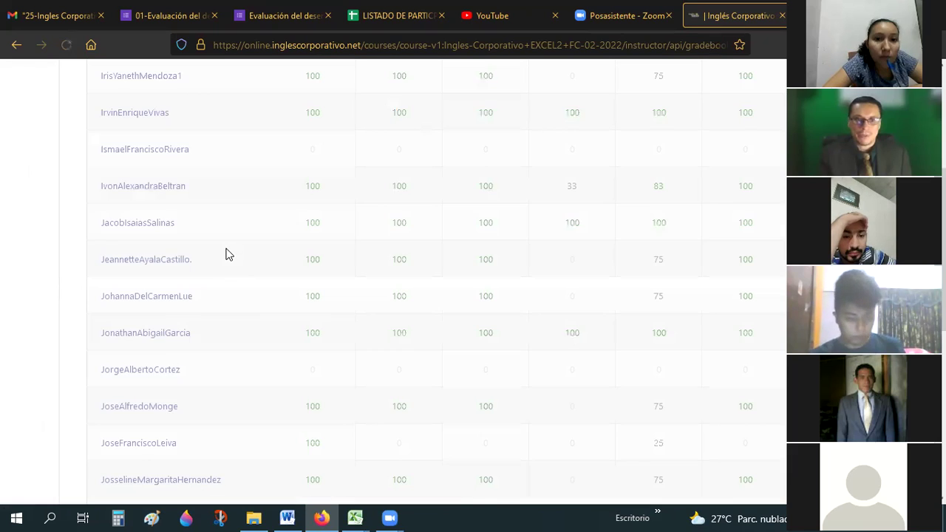
{"action": "scroll", "coordinate": [226, 254], "scroll_direction": "down", "scroll_amount": 3}
{"action": "scroll", "coordinate": [201, 345], "scroll_direction": "down", "scroll_amount": 1}
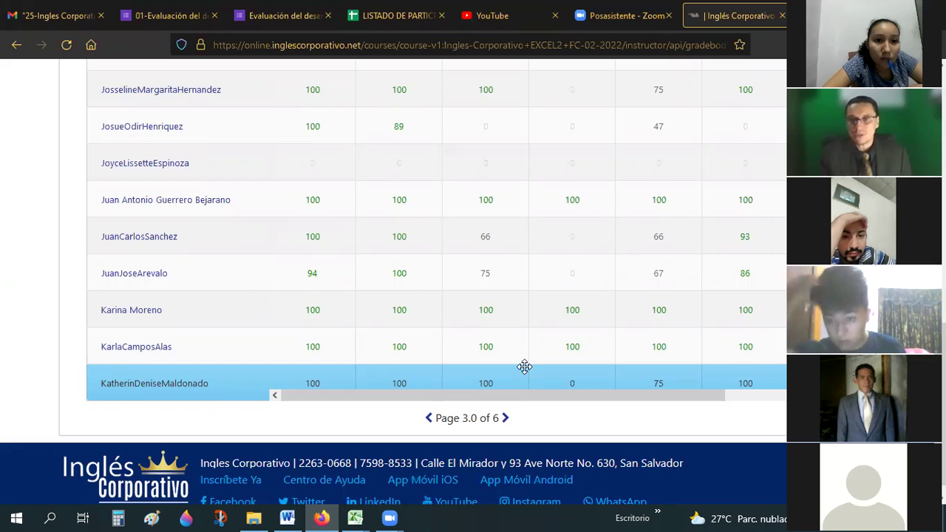
Step: Examine the HW 04 scores and the columns beyond Midterm on gradebook page 3
{"action": "scroll", "coordinate": [525, 368], "scroll_direction": "up", "scroll_amount": 10}
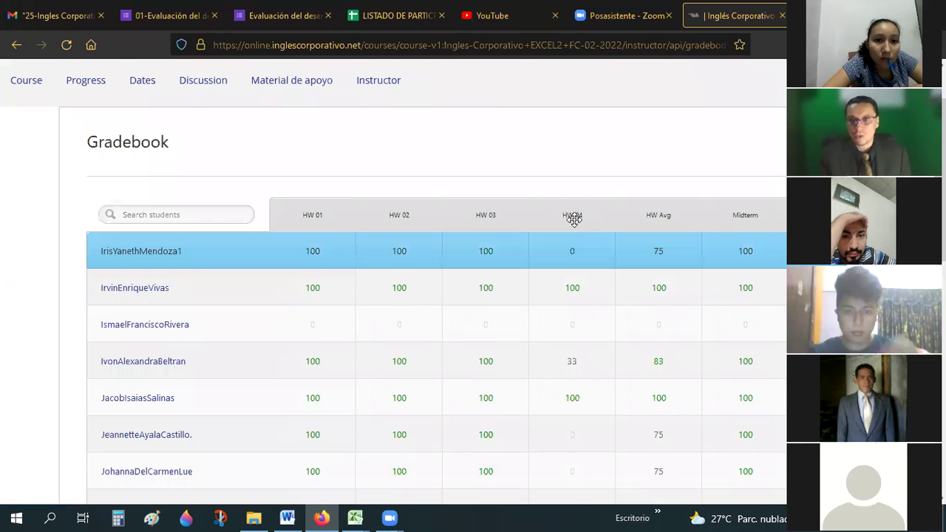
{"action": "scroll", "coordinate": [606, 296], "scroll_direction": "down", "scroll_amount": 10}
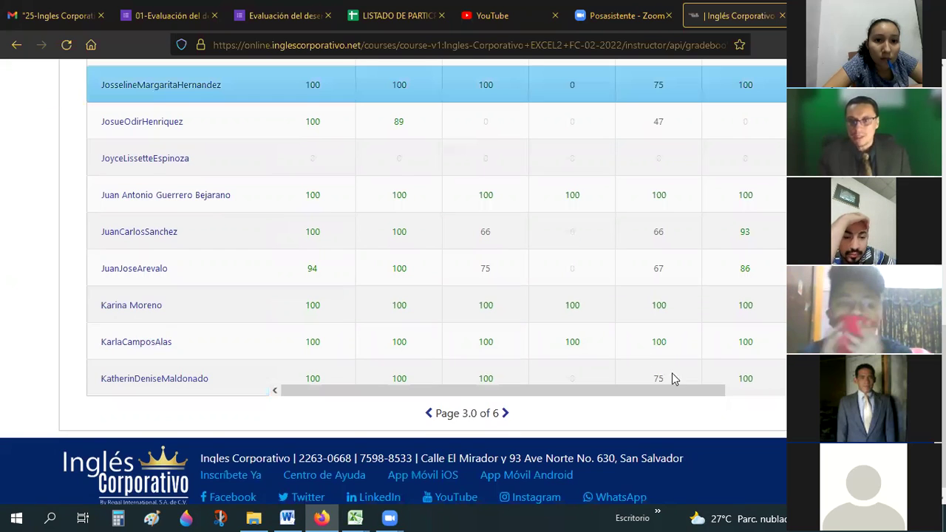
{"action": "scroll", "coordinate": [669, 377], "scroll_direction": "down", "scroll_amount": 1}
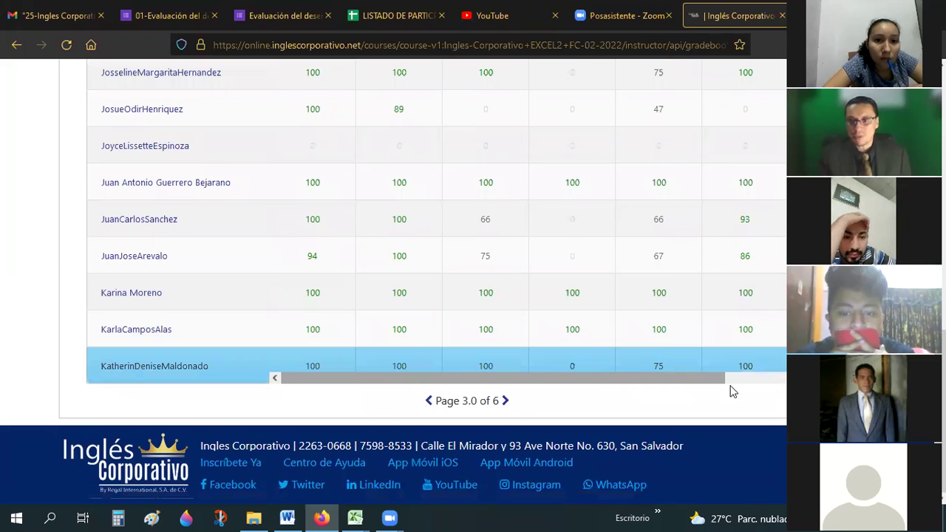
{"action": "scroll", "coordinate": [739, 392], "scroll_direction": "right", "scroll_amount": 3}
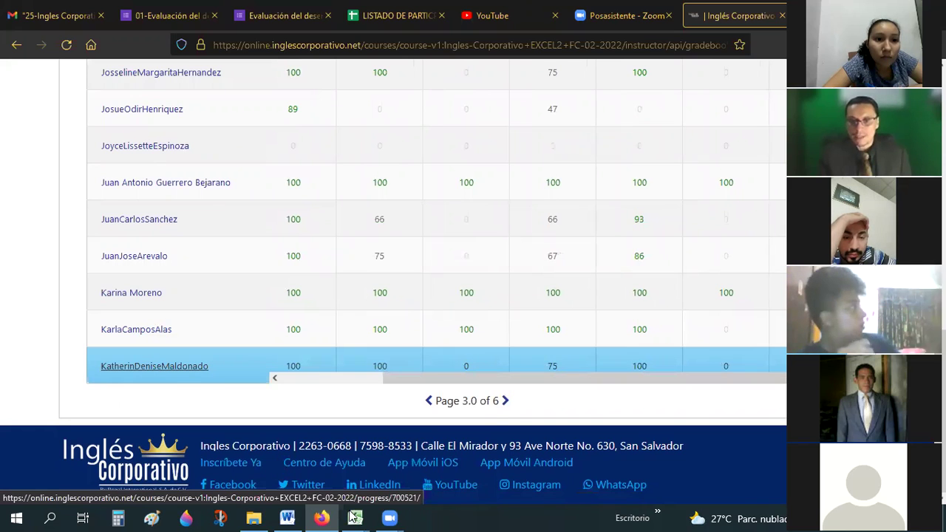
{"action": "mouse_move", "coordinate": [353, 517]}
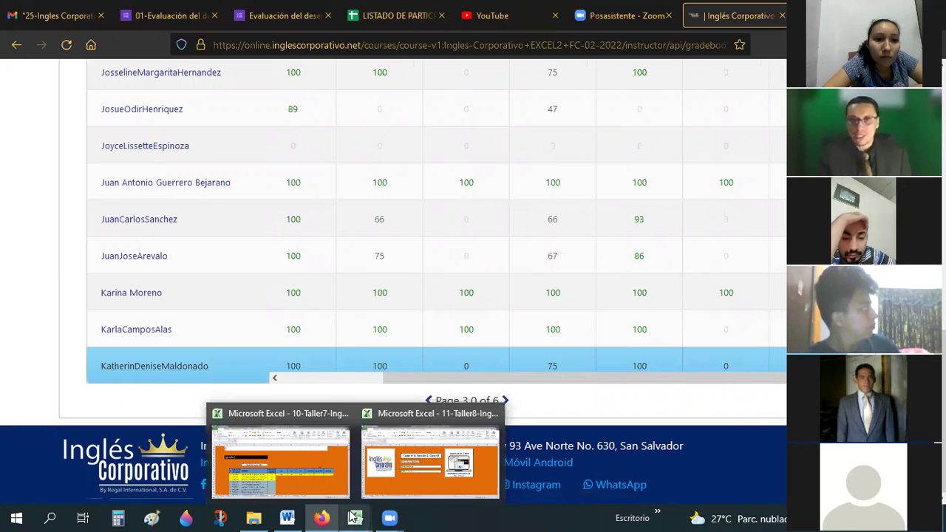
Step: Return to the participant list and check the HW03 cells in rows 6 and 8
{"action": "key", "text": "ctrl+4"}
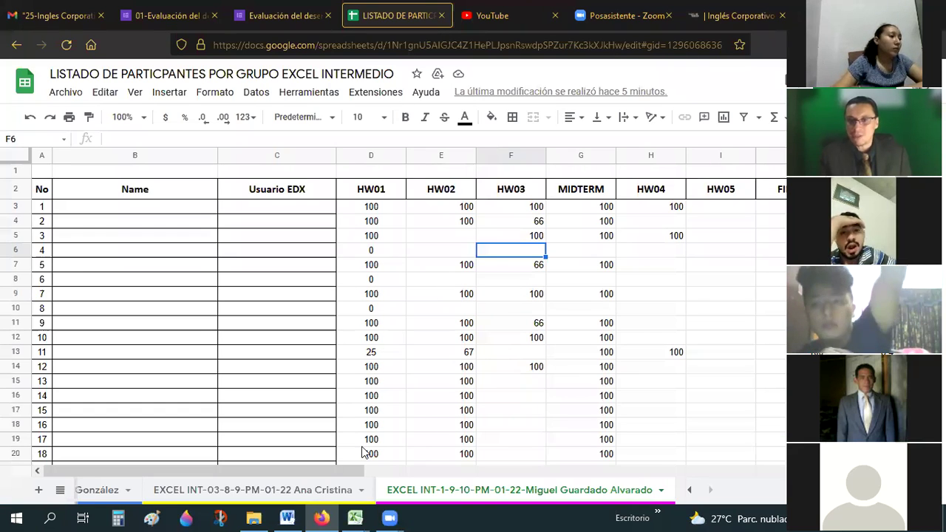
{"action": "key", "text": "Down"}
{"action": "key", "text": "Down"}
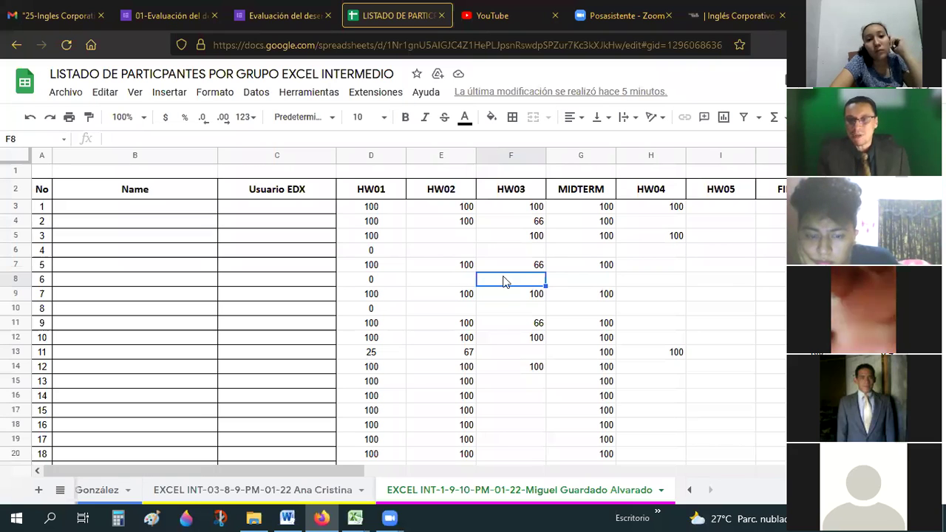
{"action": "left_click", "coordinate": [519, 253]}
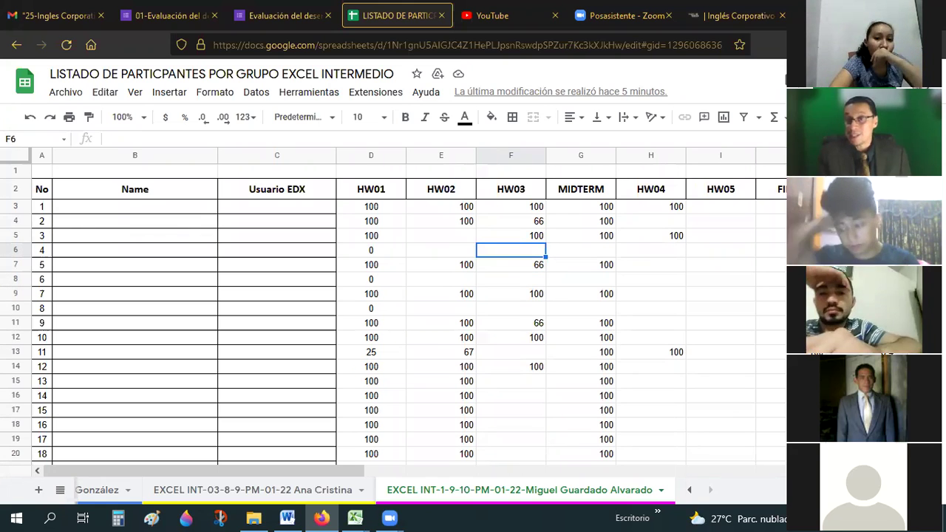
{"action": "left_click", "coordinate": [497, 284]}
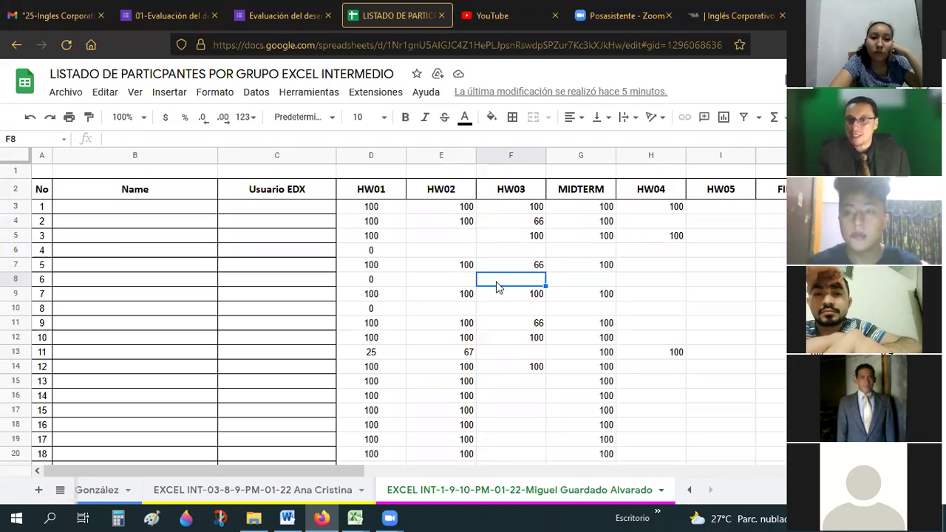
{"action": "scroll", "coordinate": [497, 287], "scroll_direction": "down", "scroll_amount": 5}
{"action": "scroll", "coordinate": [497, 287], "scroll_direction": "up", "scroll_amount": 5}
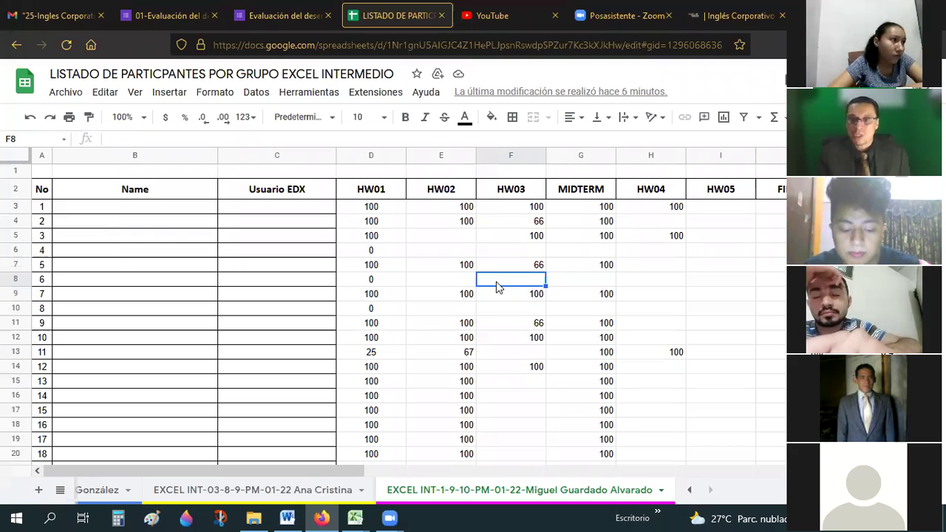
Step: Examine the HW02 column and the HW03 score in row 7, and review the list down to row 34
{"action": "left_click", "coordinate": [444, 155]}
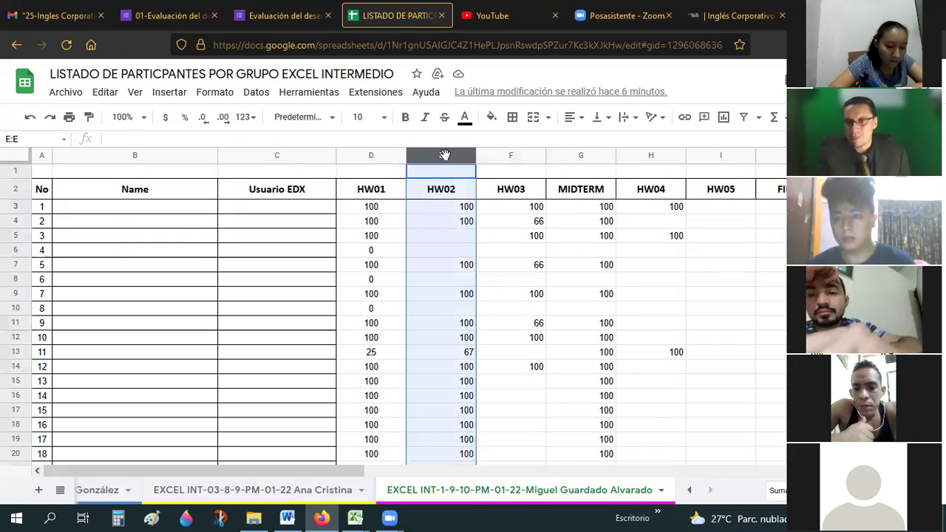
{"action": "left_click", "coordinate": [542, 266]}
{"action": "scroll", "coordinate": [582, 299], "scroll_direction": "down", "scroll_amount": 3}
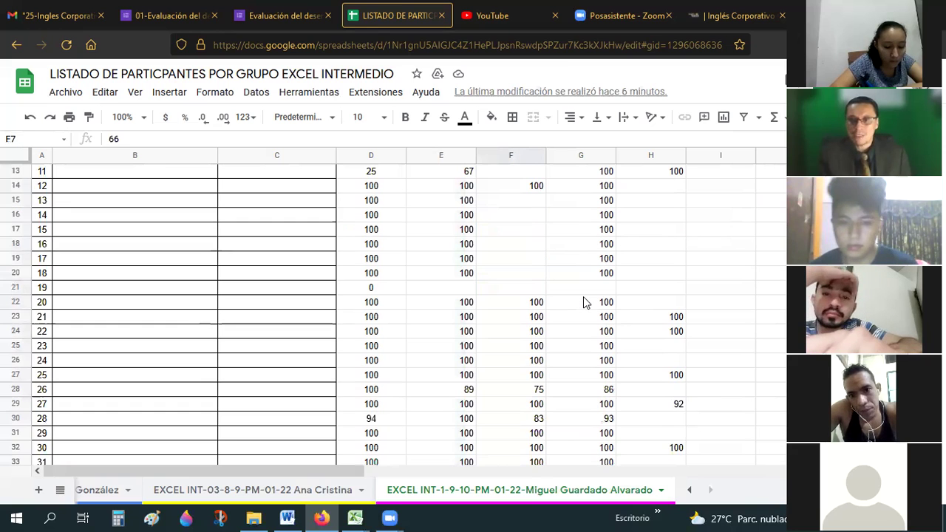
{"action": "scroll", "coordinate": [583, 299], "scroll_direction": "down", "scroll_amount": 4}
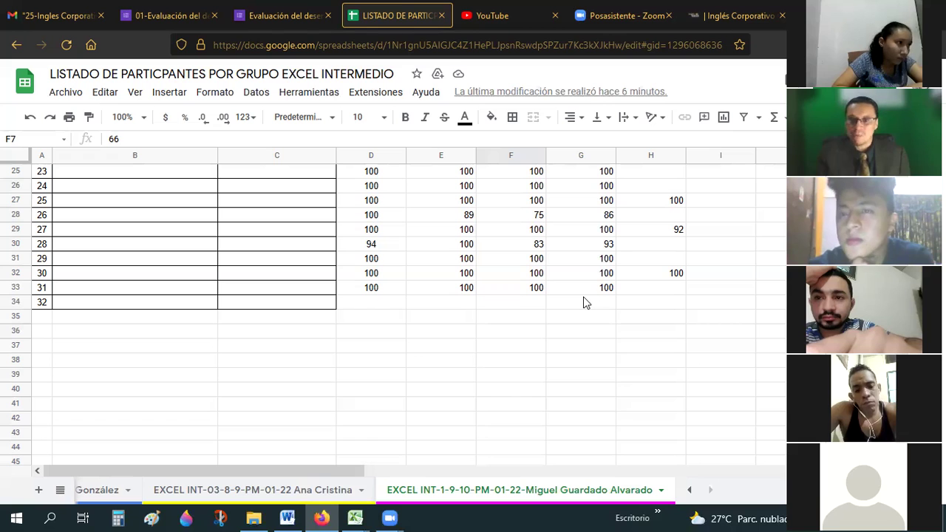
Step: Check the MIDTERM cell in row 34, reread the full score list, and inspect the HW02 score in row 3 and HW03 score in row 9
{"action": "left_click", "coordinate": [583, 300]}
{"action": "scroll", "coordinate": [583, 296], "scroll_direction": "up", "scroll_amount": 10}
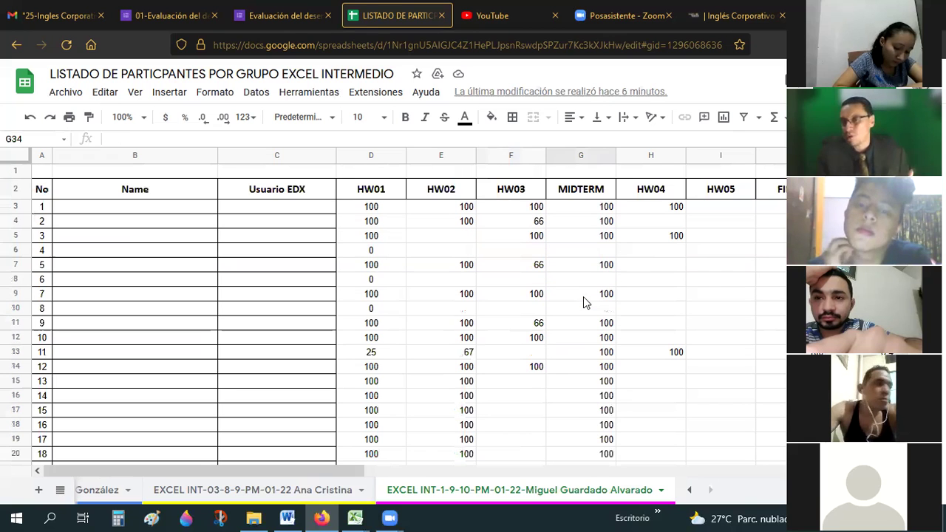
{"action": "scroll", "coordinate": [583, 303], "scroll_direction": "down", "scroll_amount": 4}
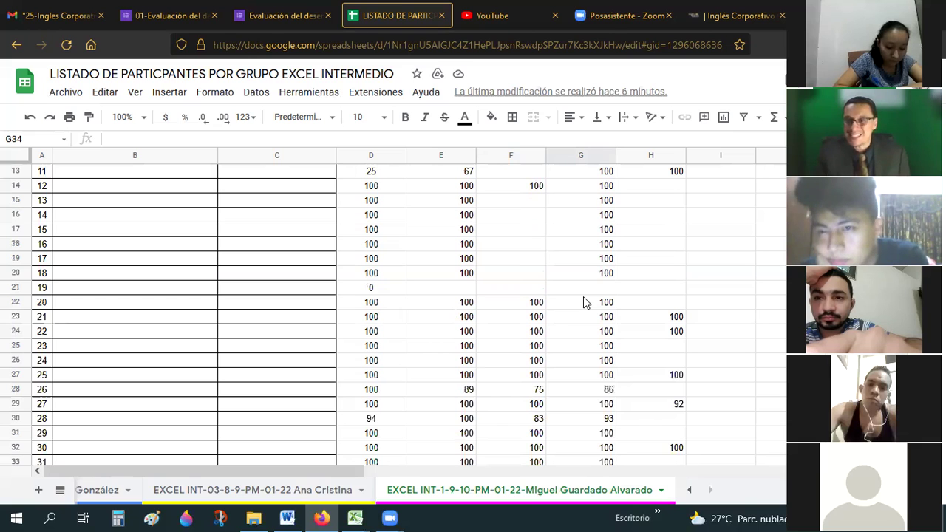
{"action": "scroll", "coordinate": [583, 296], "scroll_direction": "down", "scroll_amount": 3}
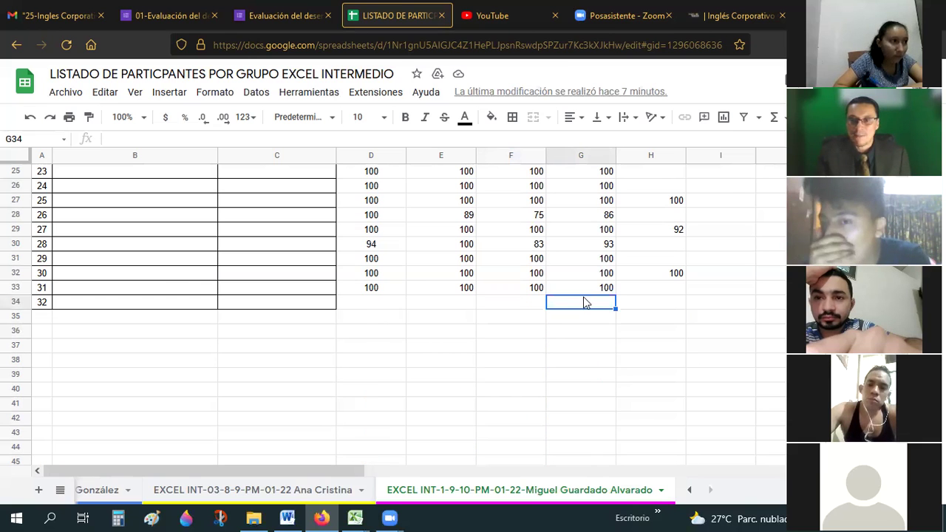
{"action": "scroll", "coordinate": [583, 296], "scroll_direction": "up", "scroll_amount": 7}
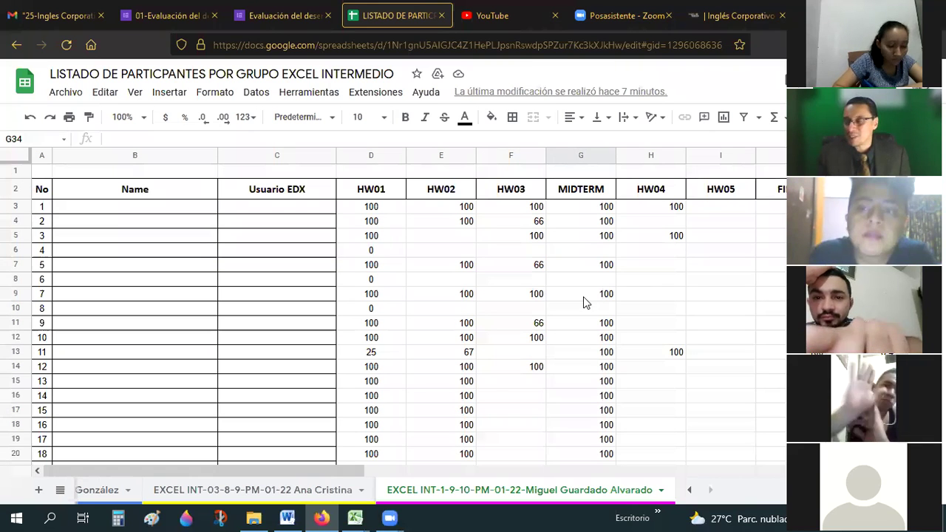
{"action": "left_click", "coordinate": [452, 211]}
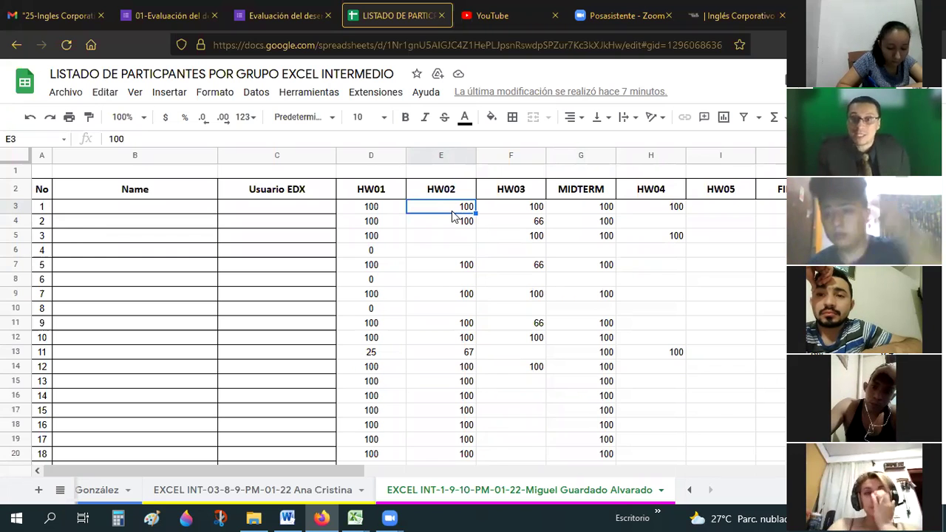
{"action": "left_click", "coordinate": [540, 297]}
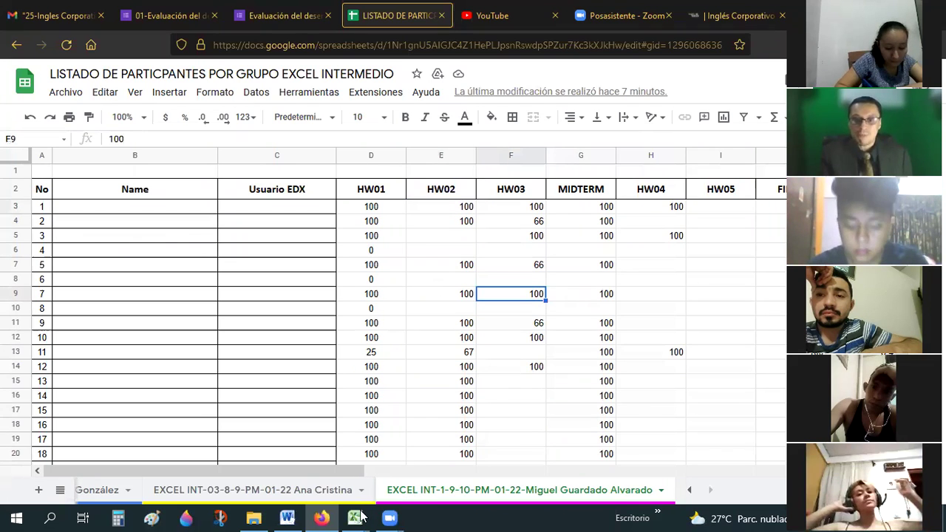
Step: Change the text colour of the participant names and EDX user names in B3:C34 to black
{"action": "left_click", "coordinate": [287, 263]}
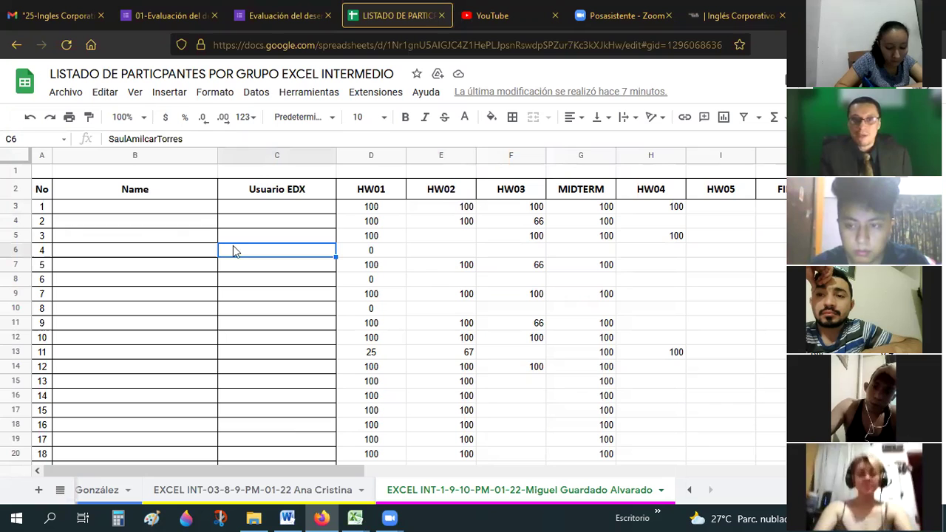
{"action": "left_click_drag", "start_coordinate": [135, 207], "coordinate": [277, 337]}
{"action": "left_click_drag", "start_coordinate": [301, 488], "coordinate": [308, 348]}
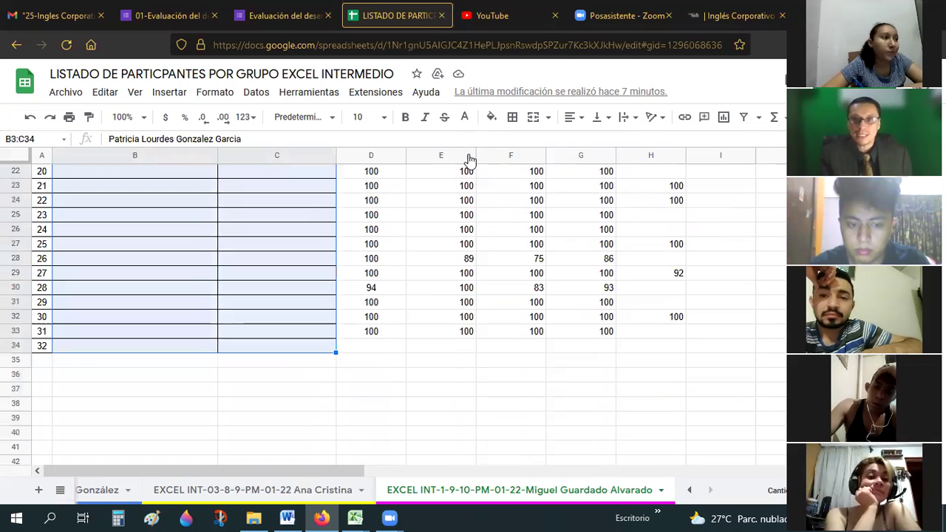
{"action": "left_click", "coordinate": [465, 116]}
{"action": "left_click", "coordinate": [470, 159]}
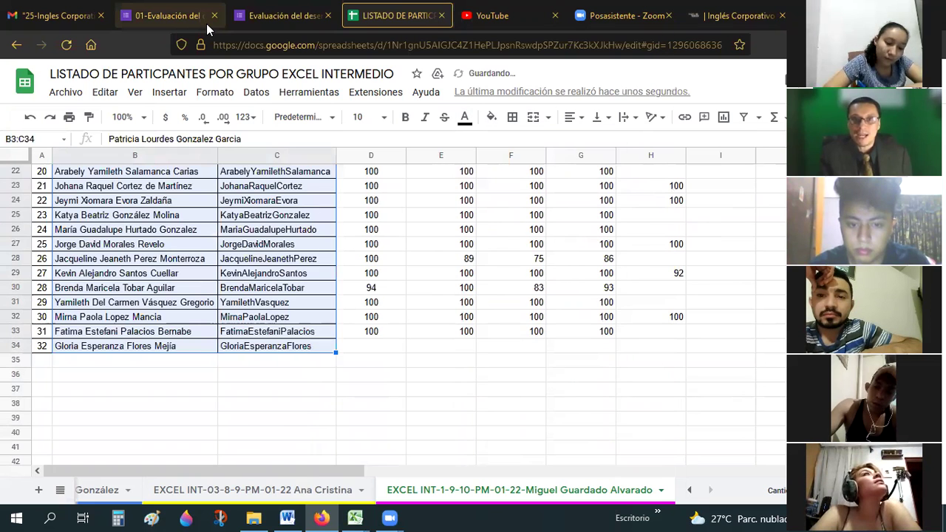
Step: Switch to the form editor for "01-Evaluación del desempeño EXCEL Int."
{"action": "key", "text": "ctrl+shift+Tab"}
{"action": "left_click", "coordinate": [206, 23]}
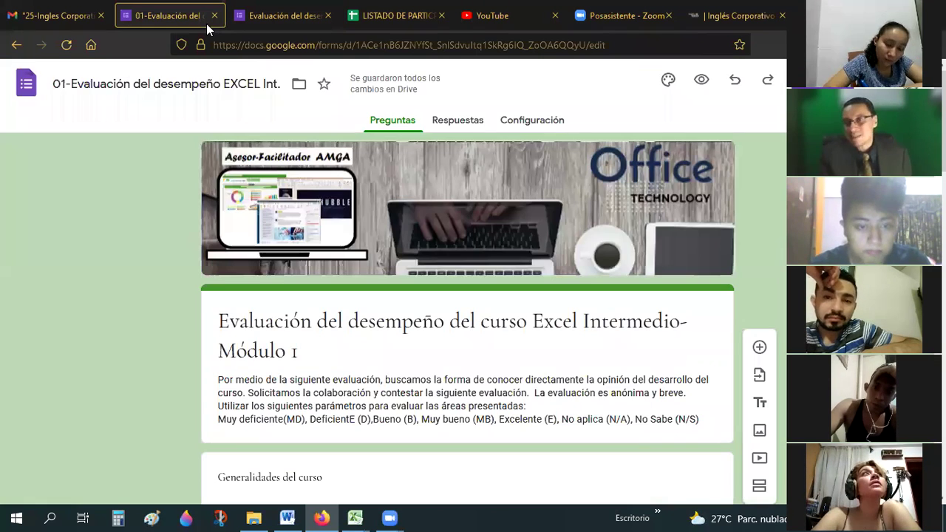
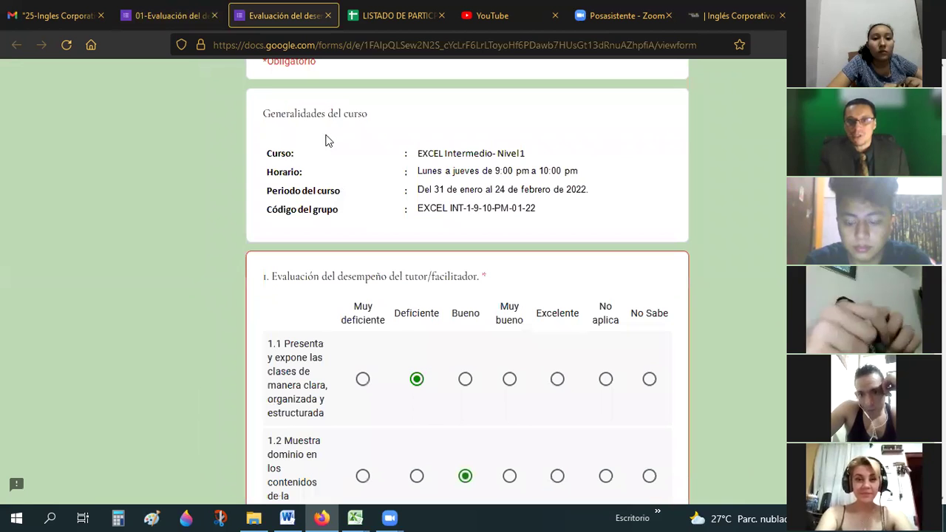
Step: Review the course details and items 1.1 to 1.5 of section 1, the tutor performance evaluation
{"action": "scroll", "coordinate": [348, 211], "scroll_direction": "down", "scroll_amount": 3}
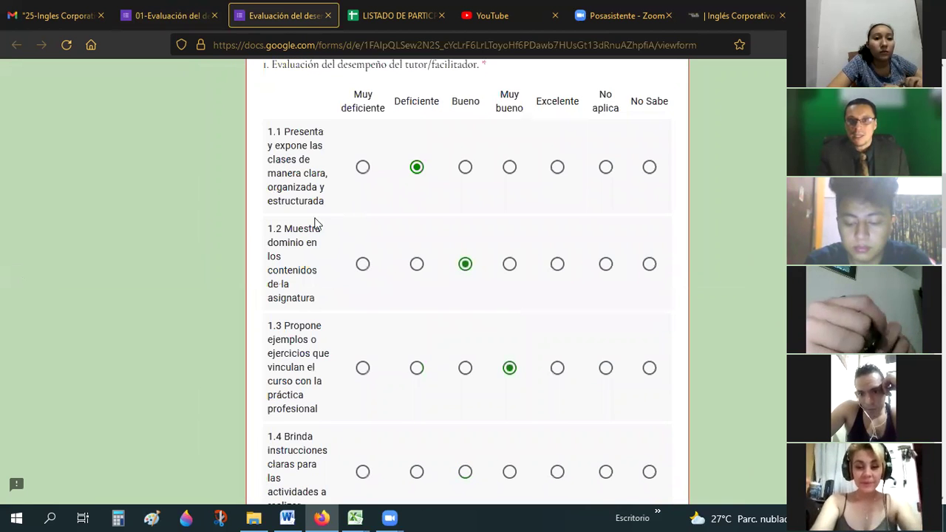
{"action": "scroll", "coordinate": [315, 220], "scroll_direction": "up", "scroll_amount": 2}
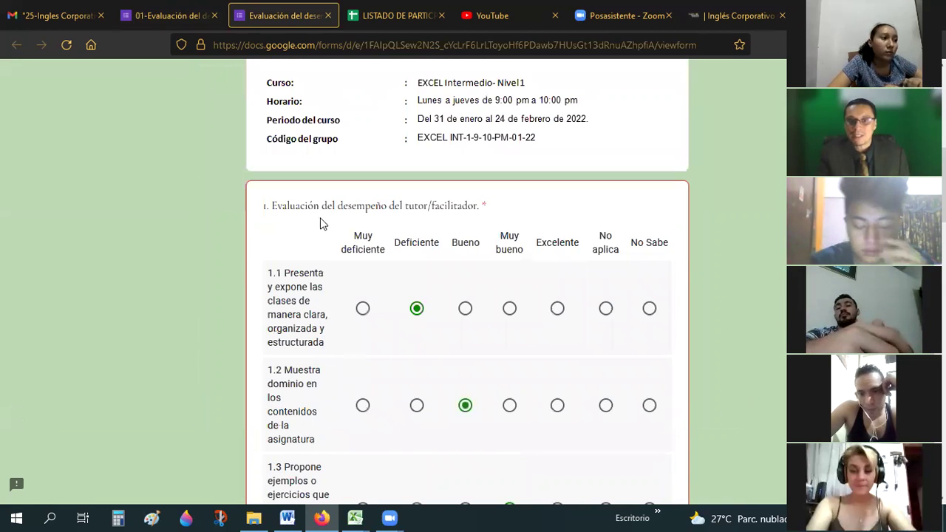
{"action": "scroll", "coordinate": [319, 244], "scroll_direction": "down", "scroll_amount": 1}
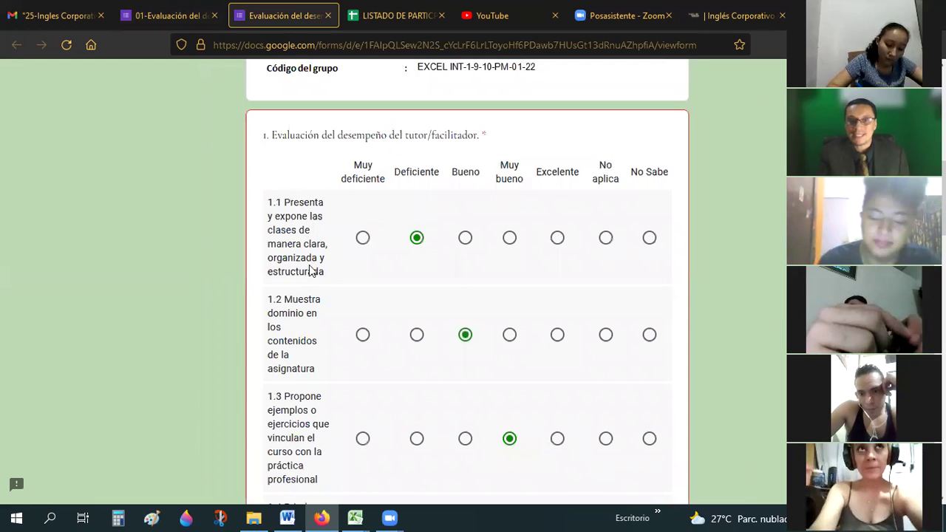
{"action": "scroll", "coordinate": [313, 266], "scroll_direction": "down", "scroll_amount": 2}
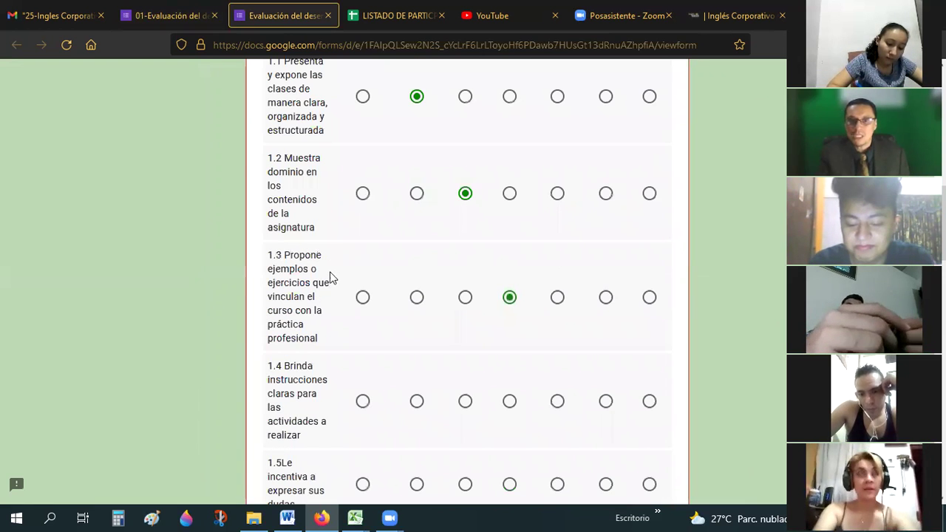
{"action": "scroll", "coordinate": [326, 271], "scroll_direction": "down", "scroll_amount": 1}
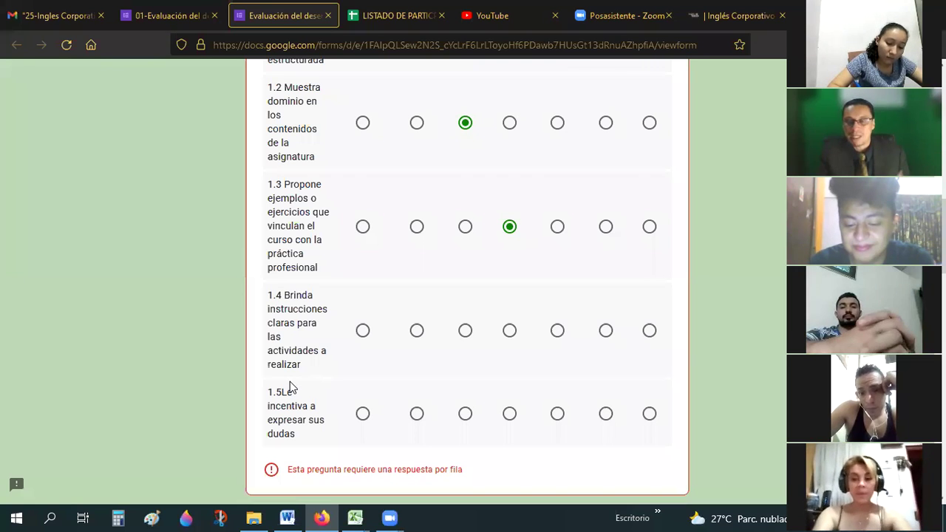
{"action": "scroll", "coordinate": [290, 381], "scroll_direction": "down", "scroll_amount": 1}
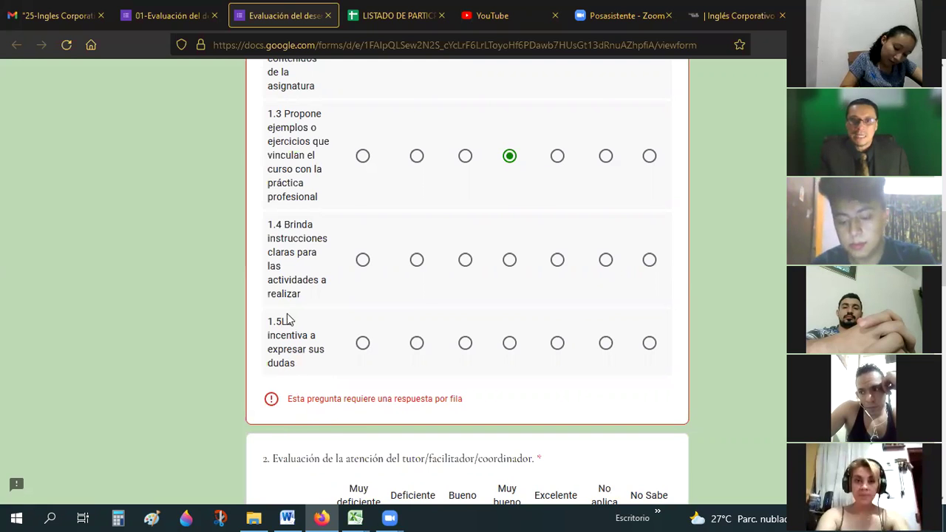
{"action": "scroll", "coordinate": [287, 313], "scroll_direction": "down", "scroll_amount": 2}
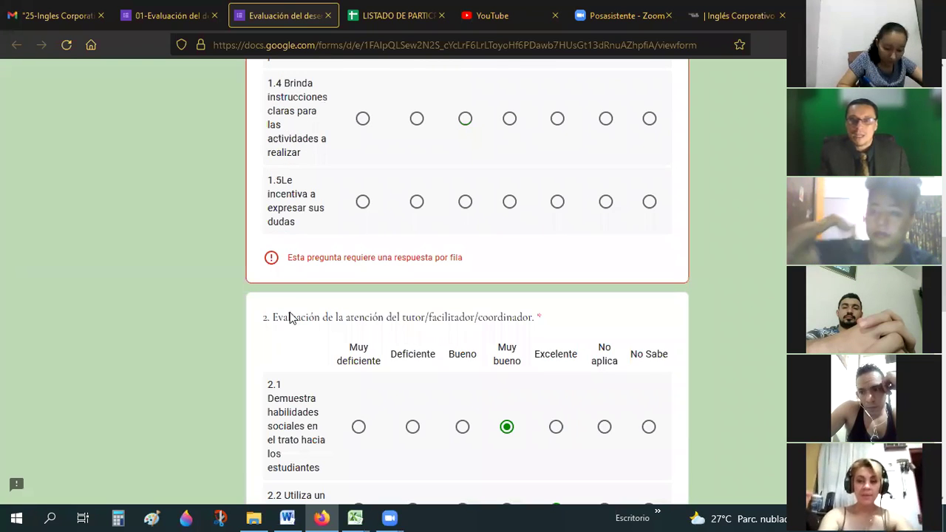
Step: Review items 2.1 to 2.4 of section 2, the evaluation of the tutor's attention
{"action": "scroll", "coordinate": [288, 314], "scroll_direction": "down", "scroll_amount": 2}
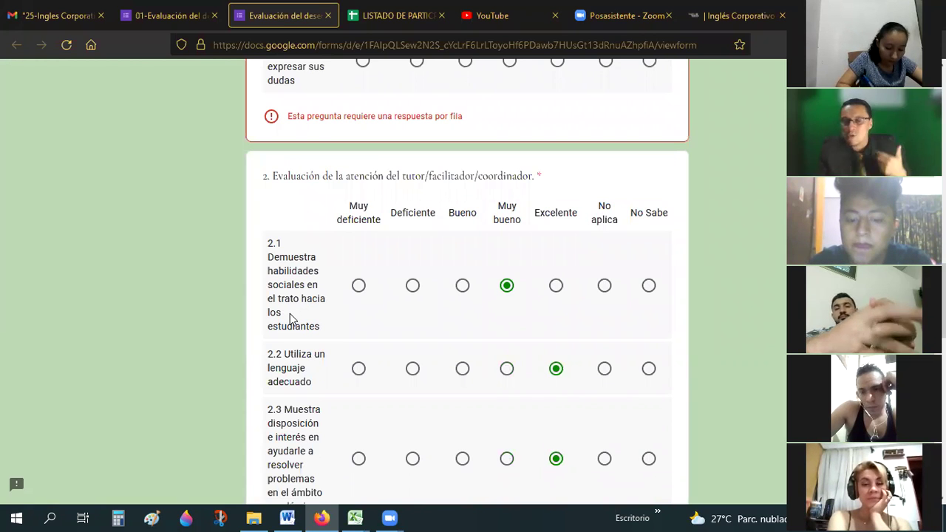
{"action": "scroll", "coordinate": [289, 314], "scroll_direction": "down", "scroll_amount": 1}
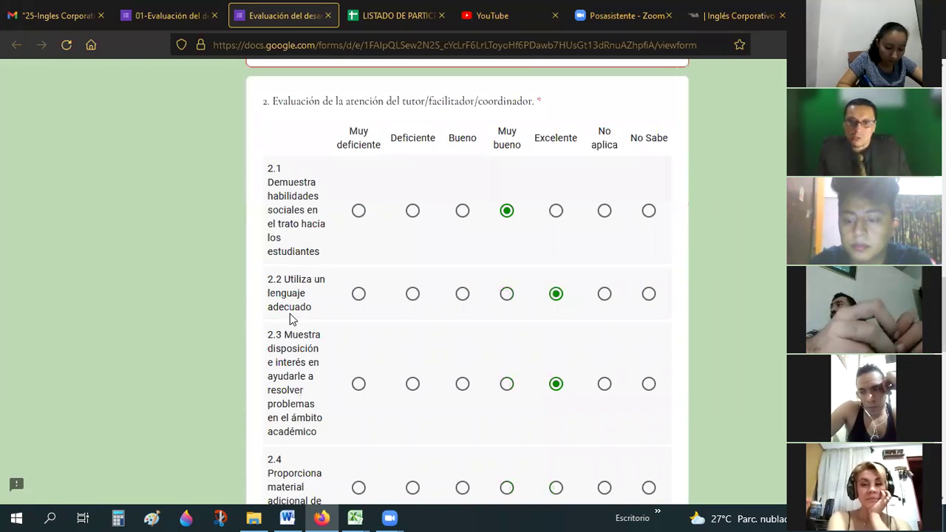
{"action": "scroll", "coordinate": [290, 313], "scroll_direction": "down", "scroll_amount": 1}
{"action": "scroll", "coordinate": [290, 314], "scroll_direction": "down", "scroll_amount": 1}
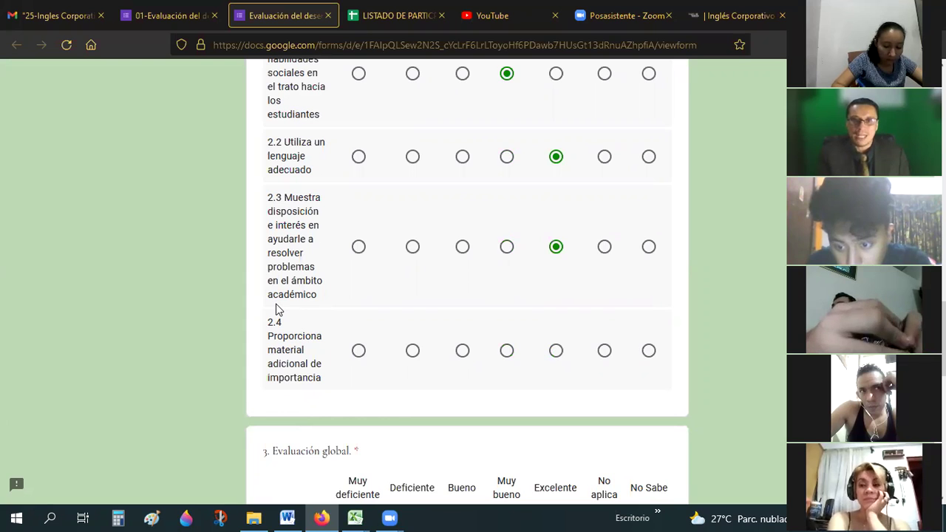
{"action": "scroll", "coordinate": [276, 304], "scroll_direction": "up", "scroll_amount": 2}
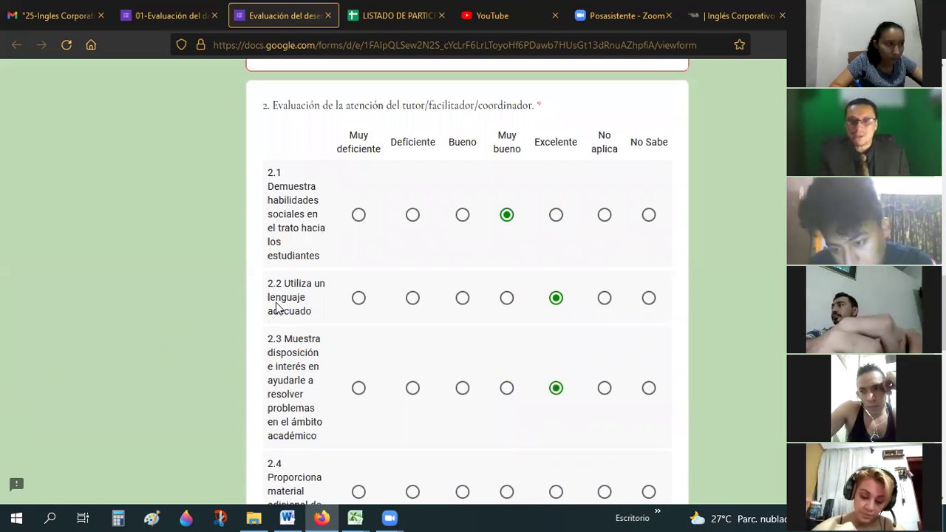
Step: Review the global evaluation sections 3 and 4 and the recommendation questions 5 and 6, and return to the form's title
{"action": "scroll", "coordinate": [276, 309], "scroll_direction": "down", "scroll_amount": 6}
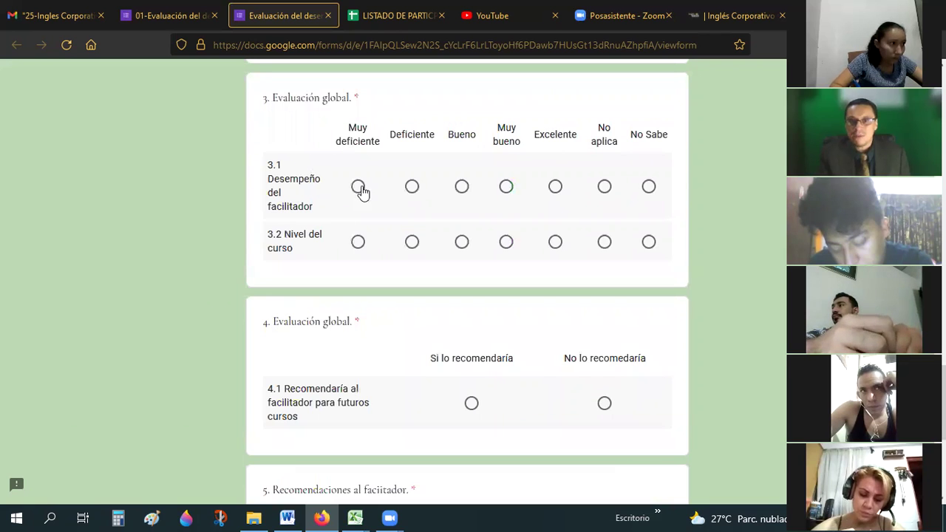
{"action": "scroll", "coordinate": [331, 256], "scroll_direction": "down", "scroll_amount": 2}
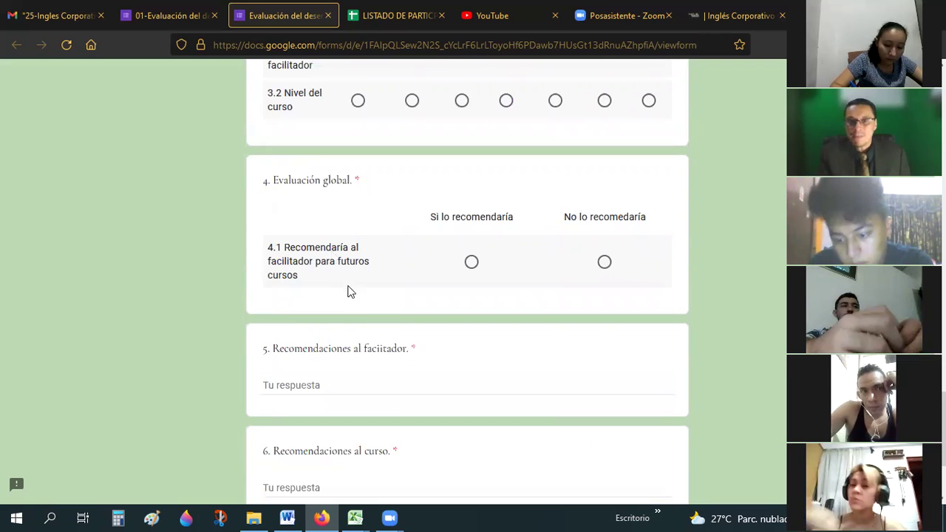
{"action": "scroll", "coordinate": [338, 252], "scroll_direction": "up", "scroll_amount": 2}
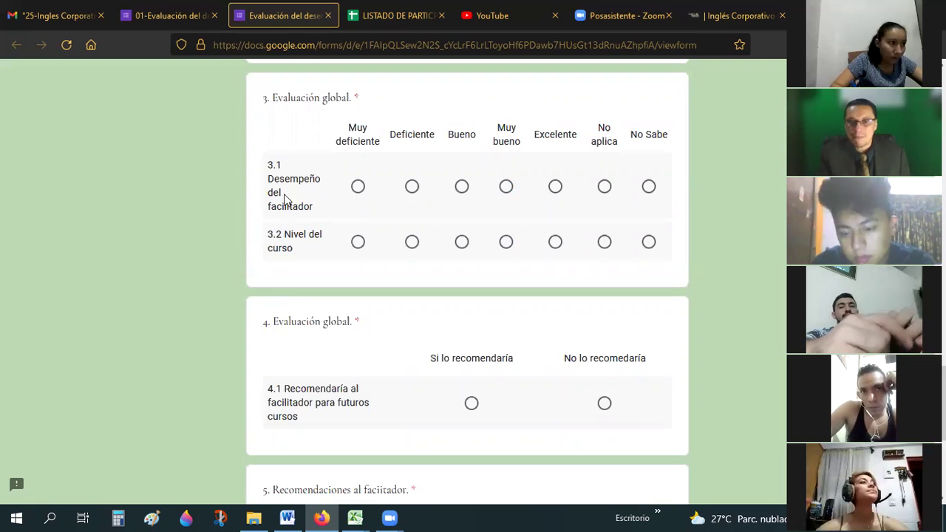
{"action": "scroll", "coordinate": [351, 259], "scroll_direction": "down", "scroll_amount": 2}
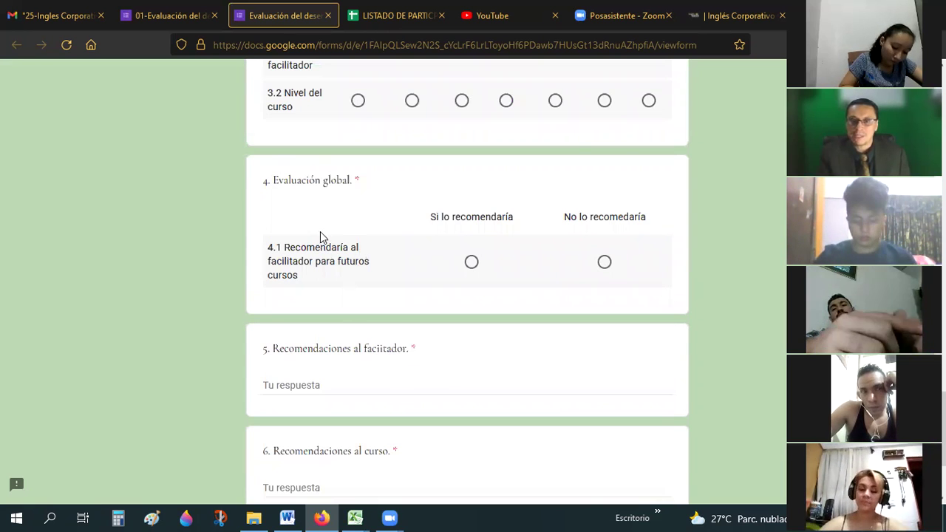
{"action": "scroll", "coordinate": [321, 237], "scroll_direction": "down", "scroll_amount": 1}
{"action": "left_click", "coordinate": [307, 316]}
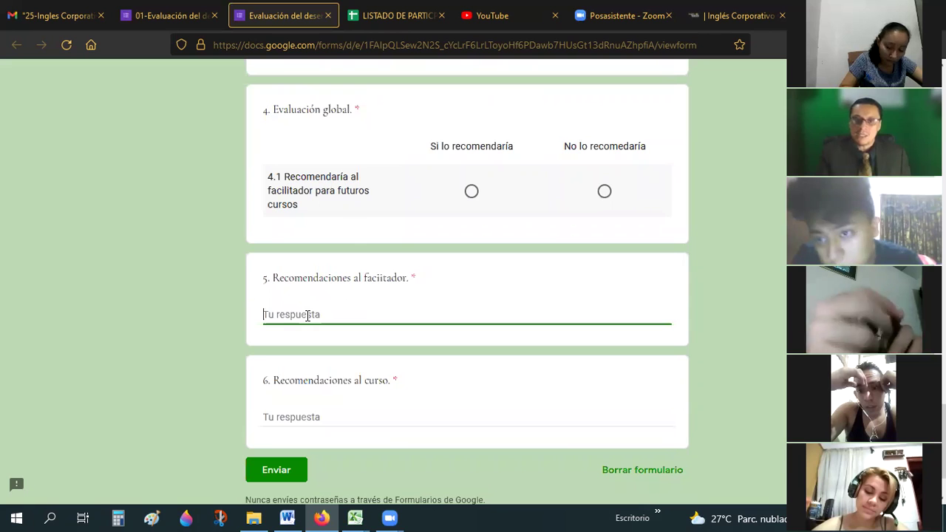
{"action": "left_click", "coordinate": [330, 418]}
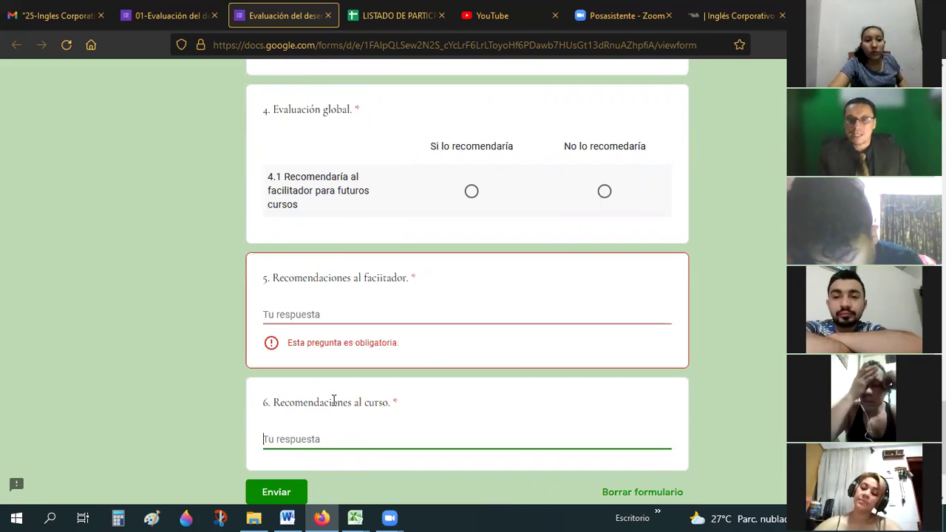
{"action": "scroll", "coordinate": [335, 399], "scroll_direction": "up", "scroll_amount": 15}
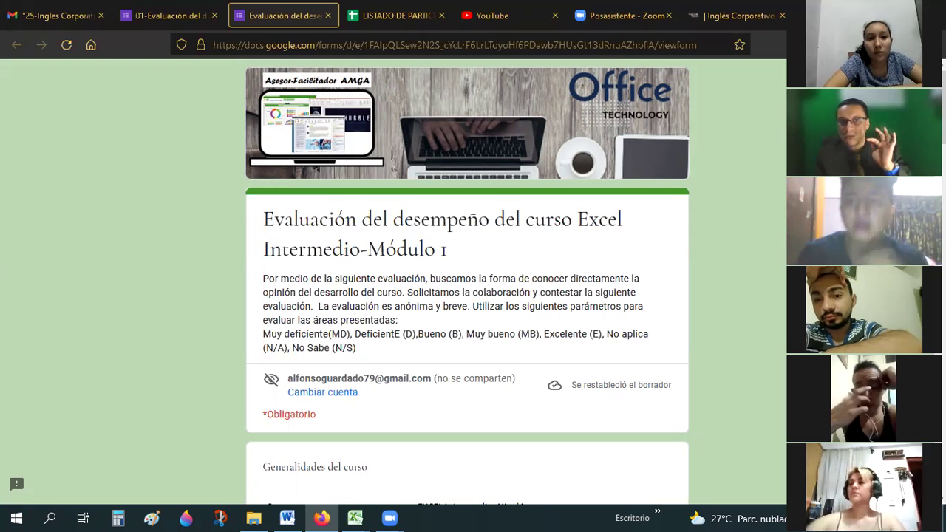
Step: Return to the form editor and select the Altavoces / Auriculares device for audio playback
{"action": "key", "text": "ctrl+shift+Tab"}
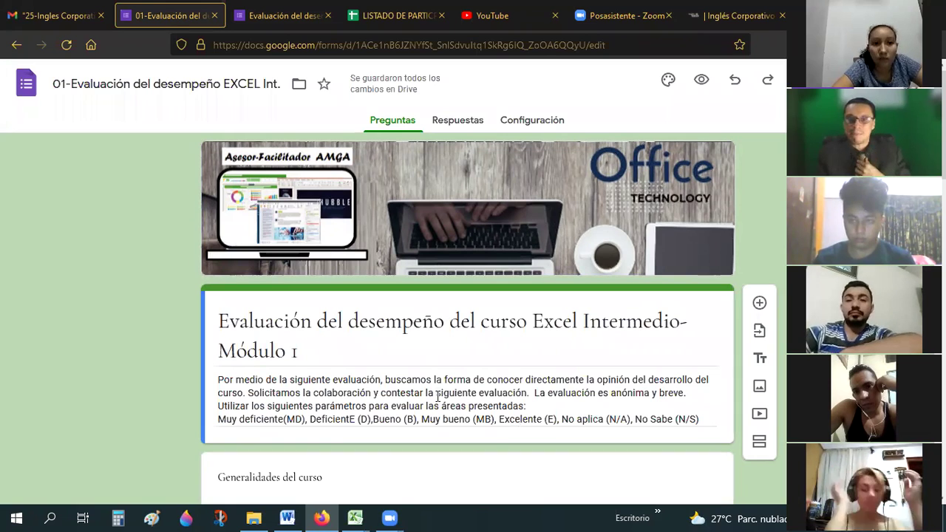
{"action": "mouse_move", "coordinate": [392, 518]}
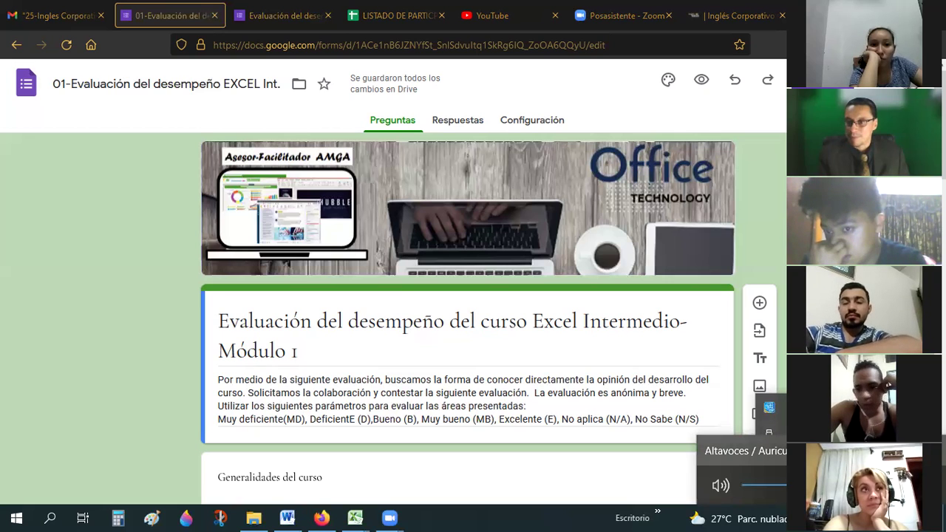
{"action": "left_click", "coordinate": [747, 451]}
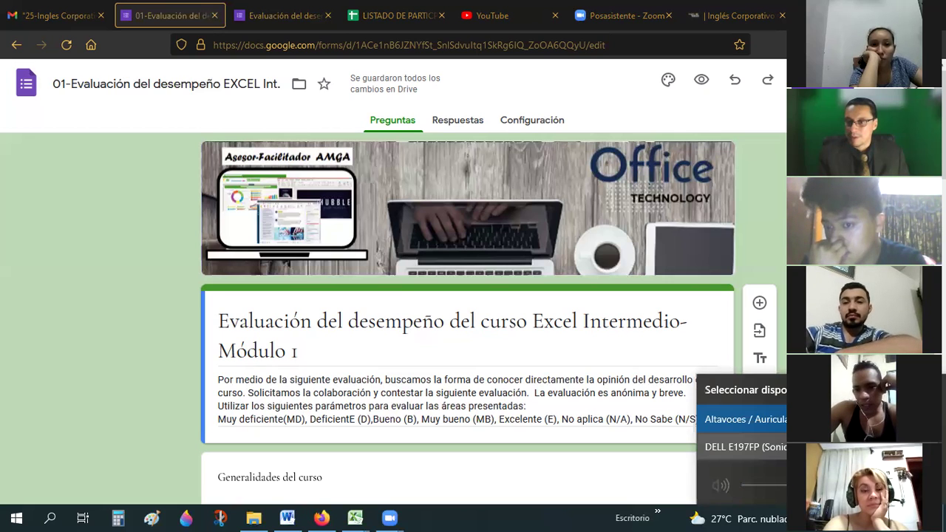
{"action": "left_click", "coordinate": [783, 428]}
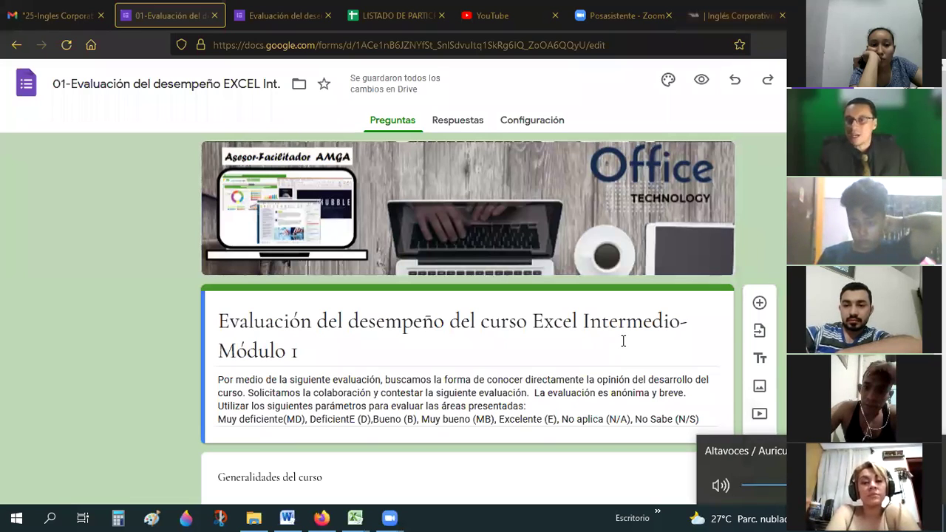
{"action": "left_click", "coordinate": [578, 325]}
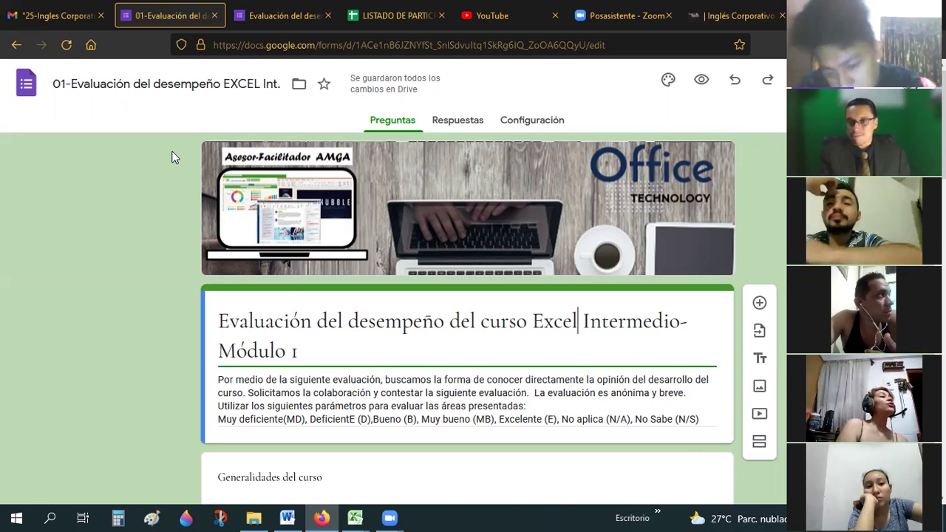
Step: Switch to the Excel workbook 10-Taller7-Ingles Corporativo-Excel-Int.-G01-S03-C12 and show the Ejemplo 1 annual summary table
{"action": "scroll", "coordinate": [171, 158], "scroll_direction": "down", "scroll_amount": 3}
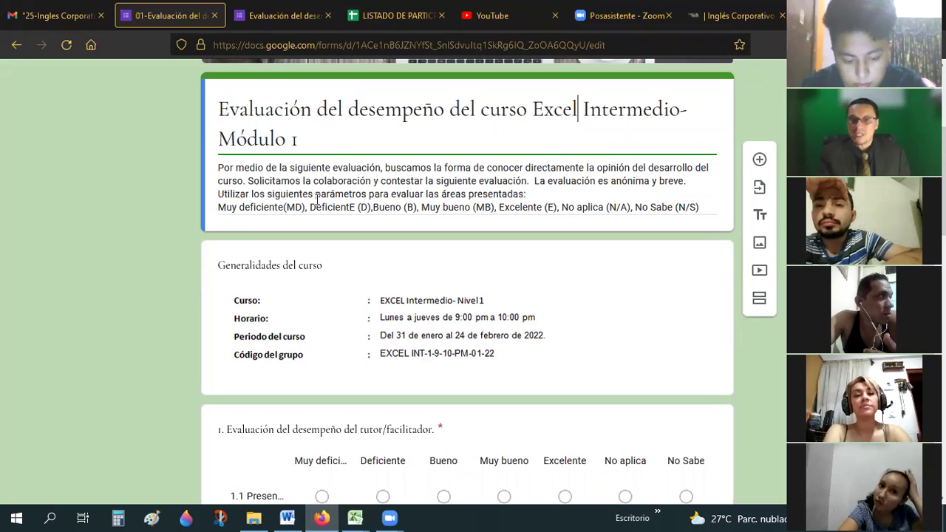
{"action": "mouse_move", "coordinate": [356, 517]}
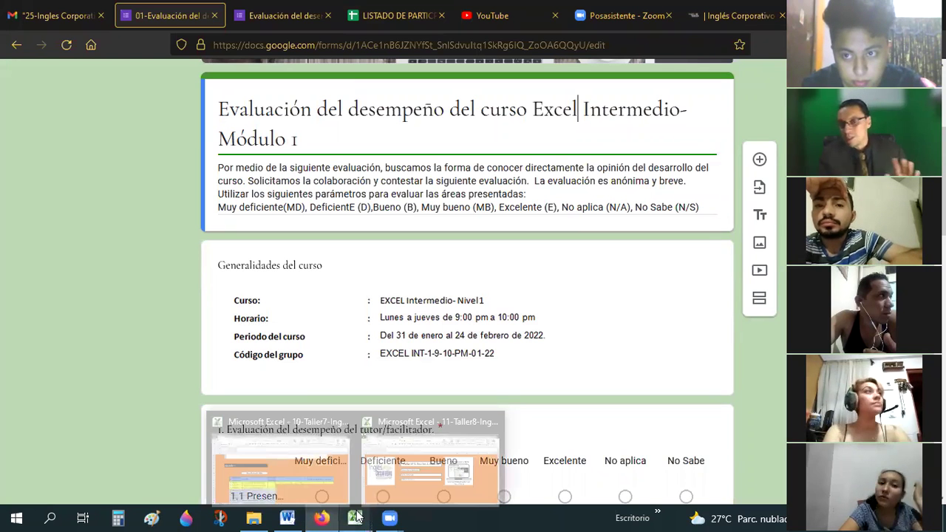
{"action": "left_click", "coordinate": [270, 407]}
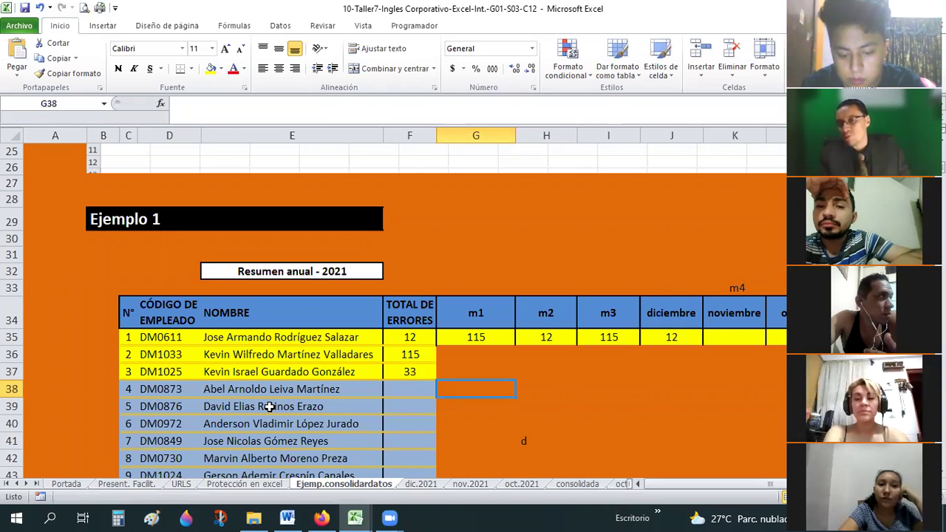
{"action": "left_click", "coordinate": [603, 375]}
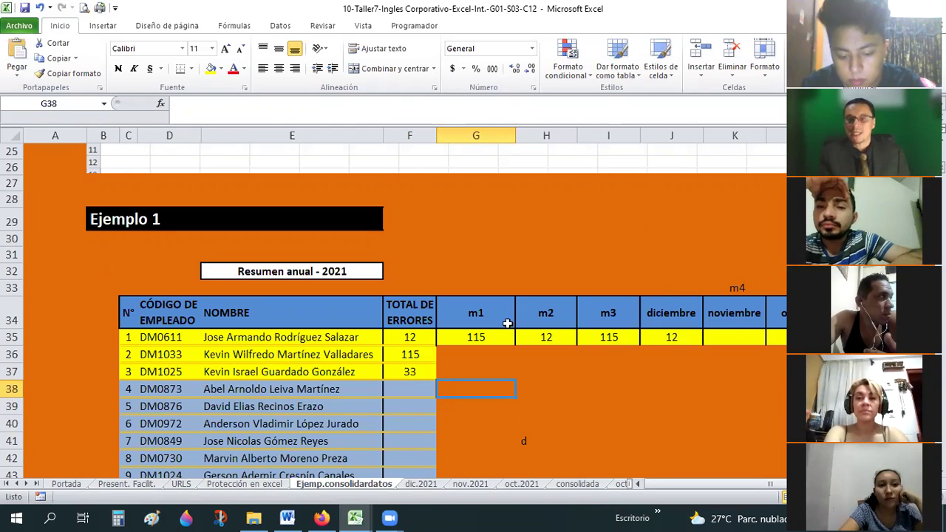
{"action": "left_click", "coordinate": [441, 246]}
{"action": "scroll", "coordinate": [440, 246], "scroll_direction": "down", "scroll_amount": 1}
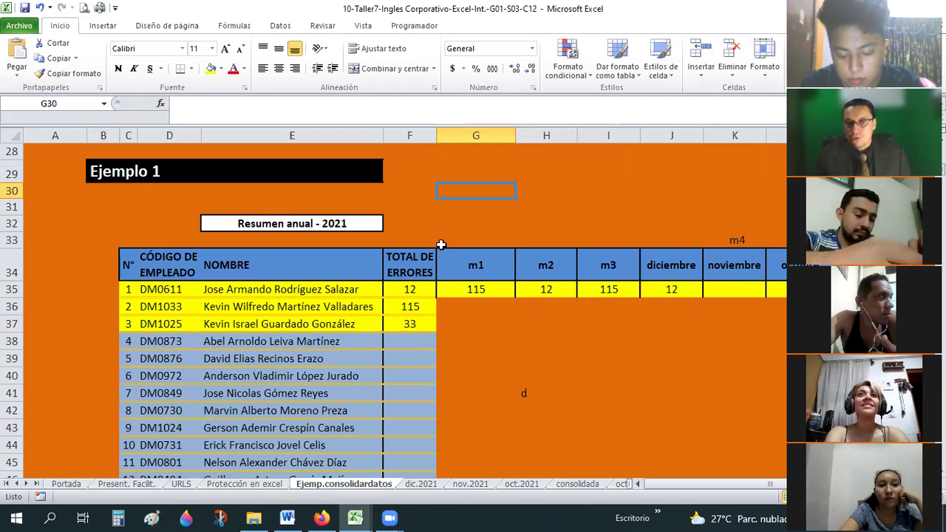
Step: Inspect the formulas in row 35 of the annual summary, covering the total errors, m1 and m3 cells
{"action": "left_click", "coordinate": [409, 289]}
{"action": "scroll", "coordinate": [421, 264], "scroll_direction": "up", "scroll_amount": 2}
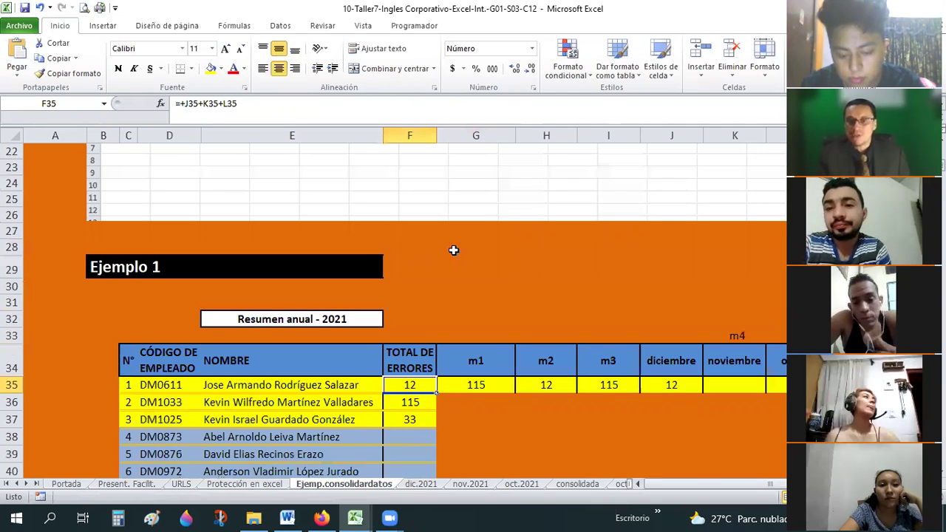
{"action": "scroll", "coordinate": [453, 251], "scroll_direction": "down", "scroll_amount": 3}
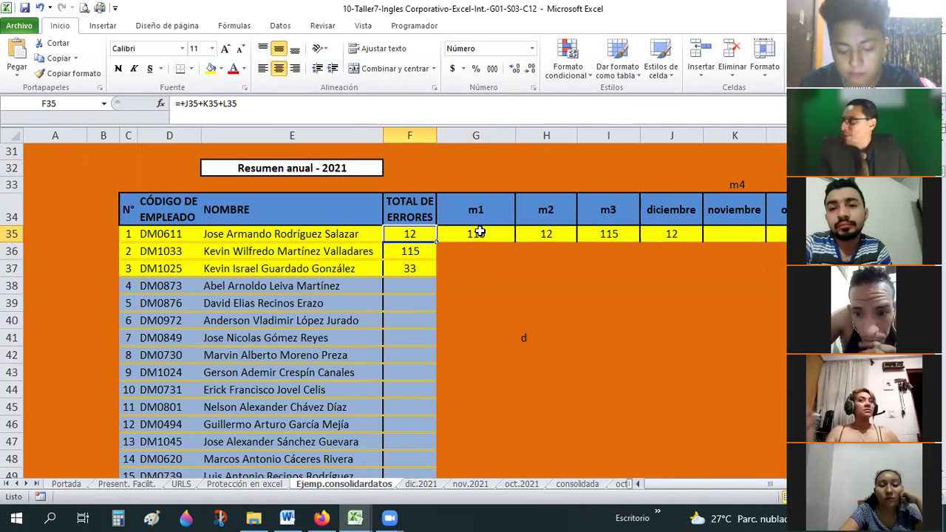
{"action": "key", "text": "Right"}
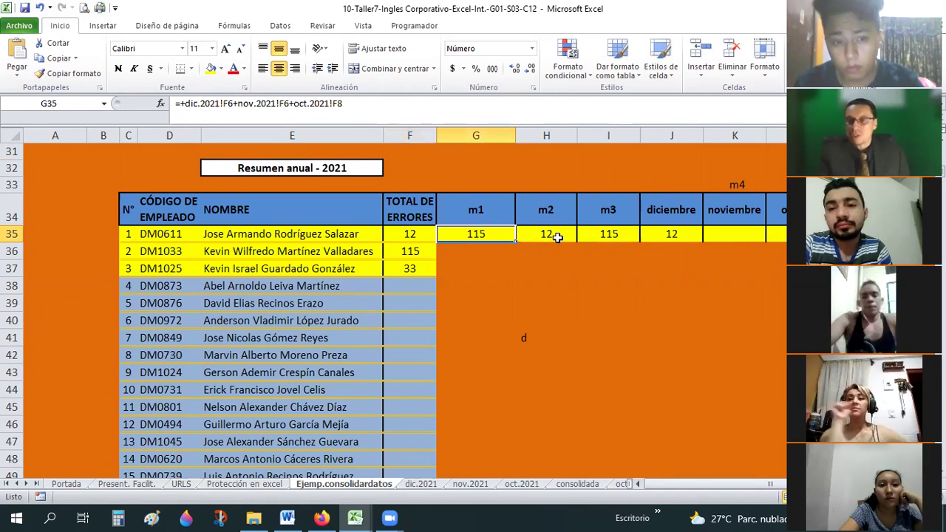
{"action": "left_click", "coordinate": [607, 249]}
{"action": "key", "text": "Up"}
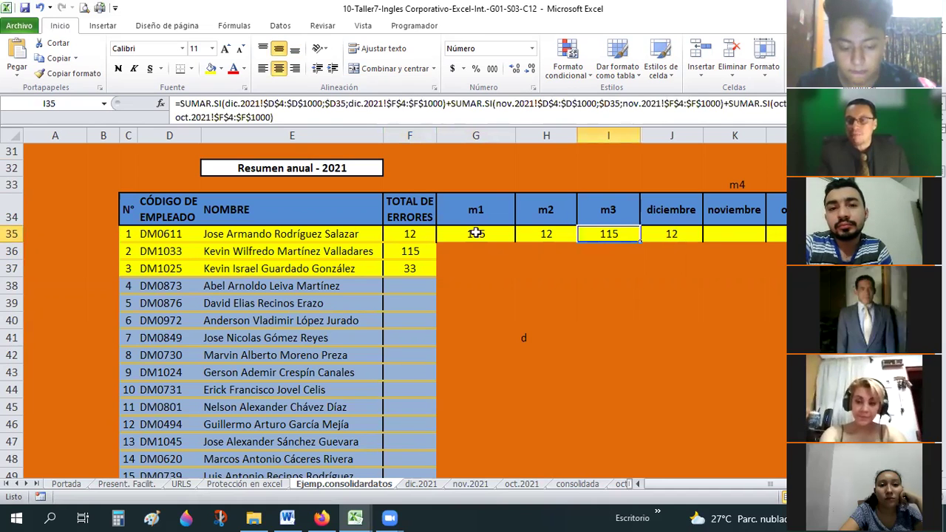
{"action": "key", "text": "Right"}
{"action": "left_click", "coordinate": [428, 233]}
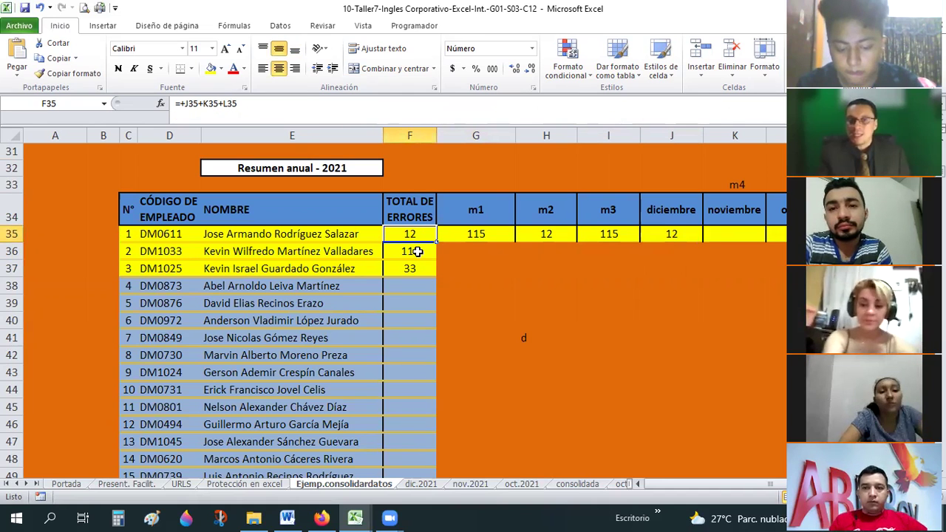
Step: Review the Suma function and source references in the Consolidar dialog for total errors cells F36 and F35, closing it without applying
{"action": "left_click", "coordinate": [416, 251]}
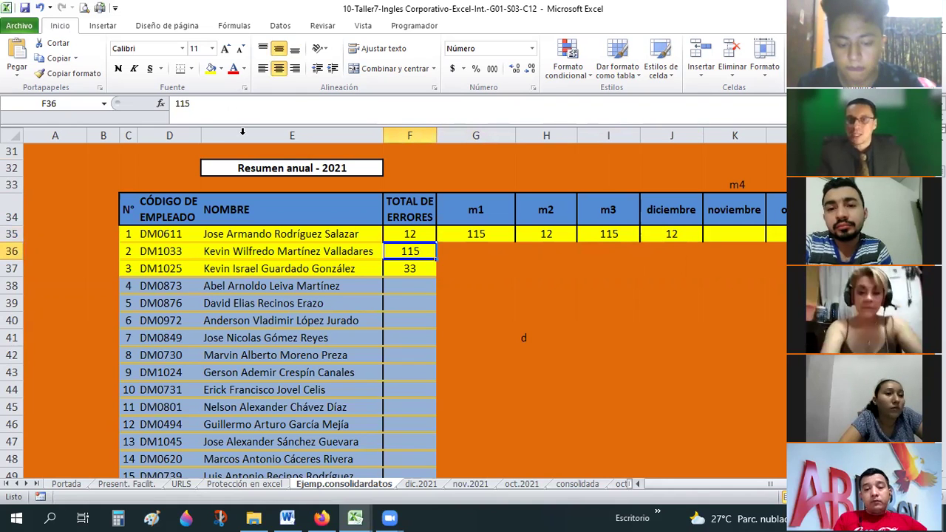
{"action": "left_click", "coordinate": [280, 25]}
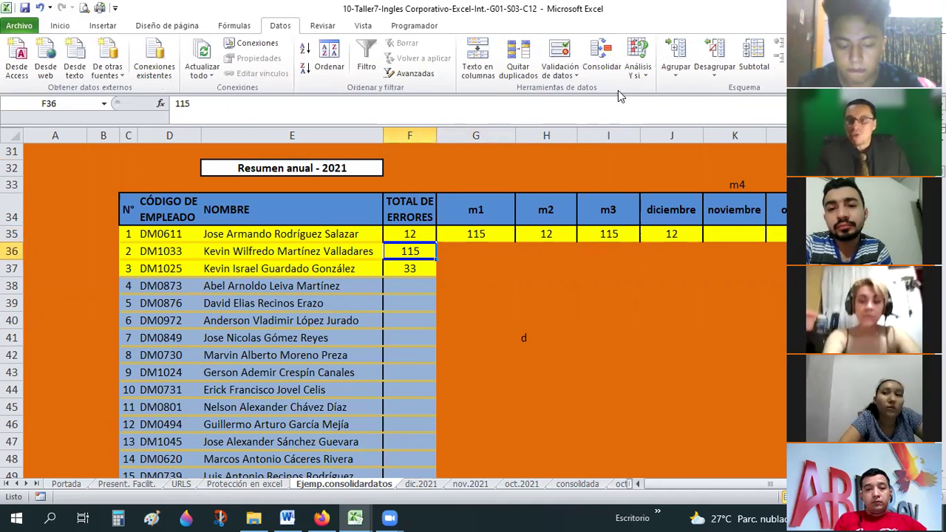
{"action": "left_click", "coordinate": [602, 70]}
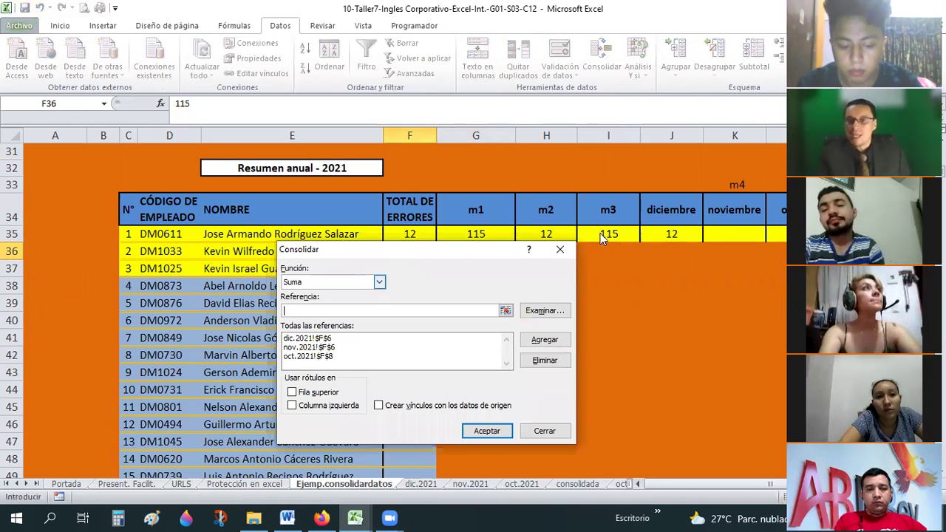
{"action": "left_click_drag", "start_coordinate": [414, 249], "coordinate": [663, 125]}
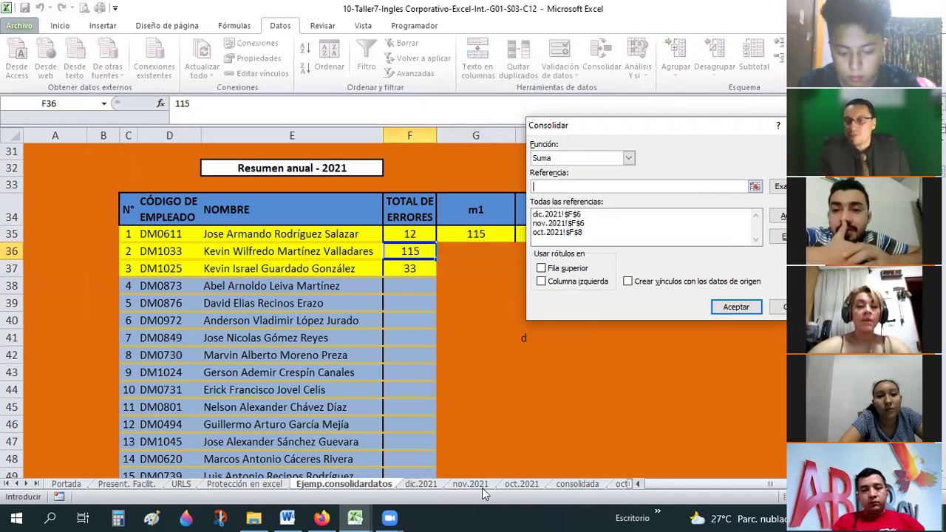
{"action": "left_click", "coordinate": [418, 234]}
{"action": "key", "text": "Escape"}
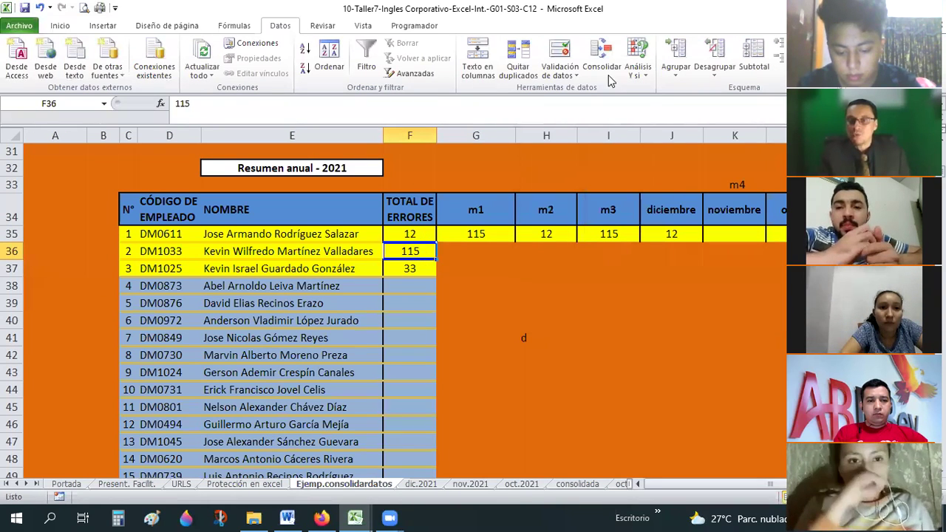
{"action": "left_click", "coordinate": [418, 234]}
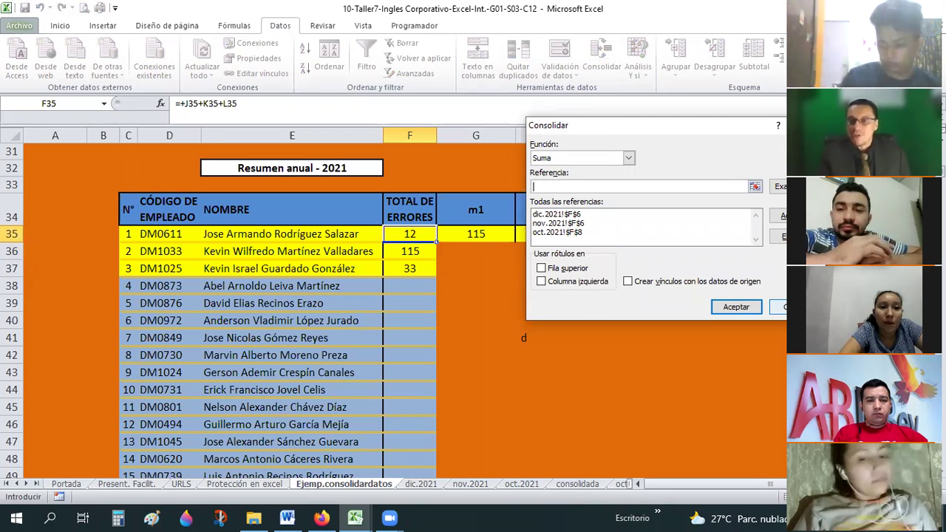
{"action": "key", "text": "Escape"}
{"action": "left_click", "coordinate": [517, 290]}
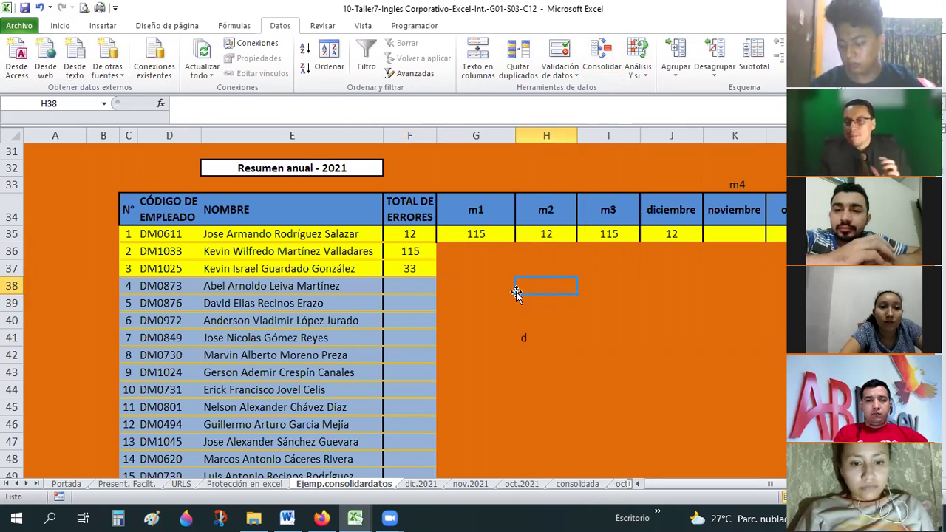
Step: Trace the m1 formula in G35 to its source cells: F6 in dic.2021, F6 in nov.2021 and F8 in oct.2021
{"action": "left_click", "coordinate": [492, 235]}
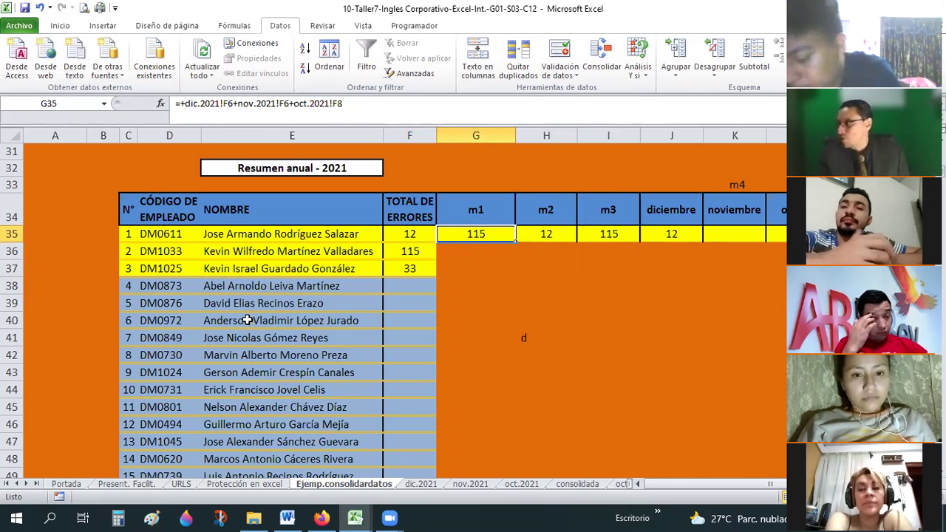
{"action": "left_click", "coordinate": [420, 484]}
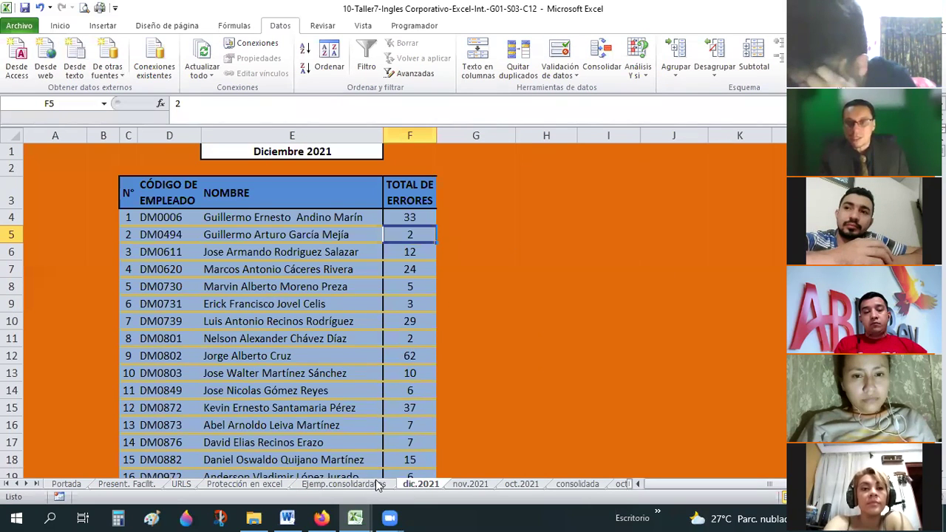
{"action": "left_click", "coordinate": [379, 484]}
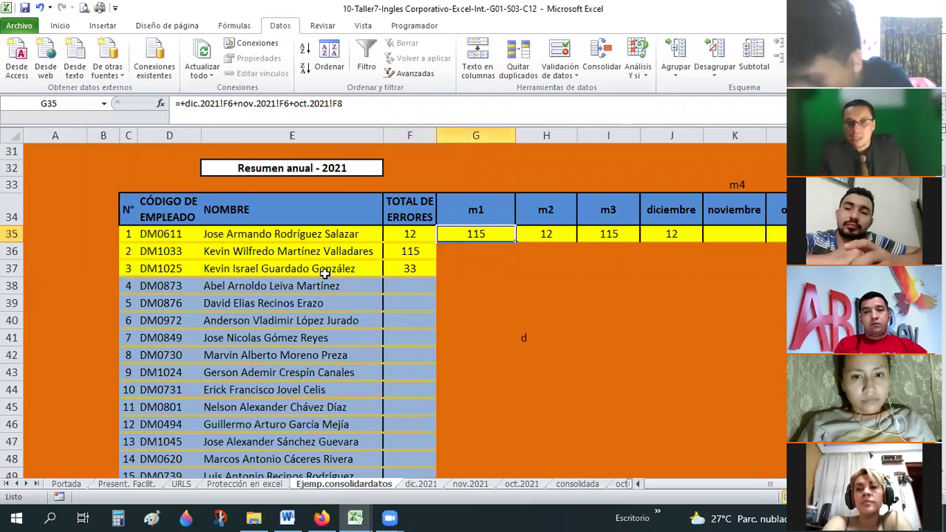
{"action": "key", "text": "ctrl+Page_Down"}
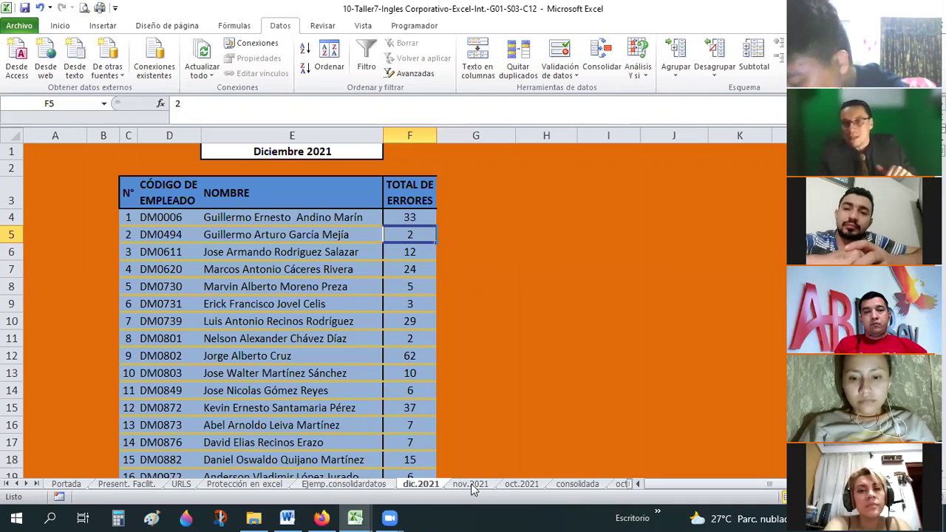
{"action": "left_click", "coordinate": [419, 253]}
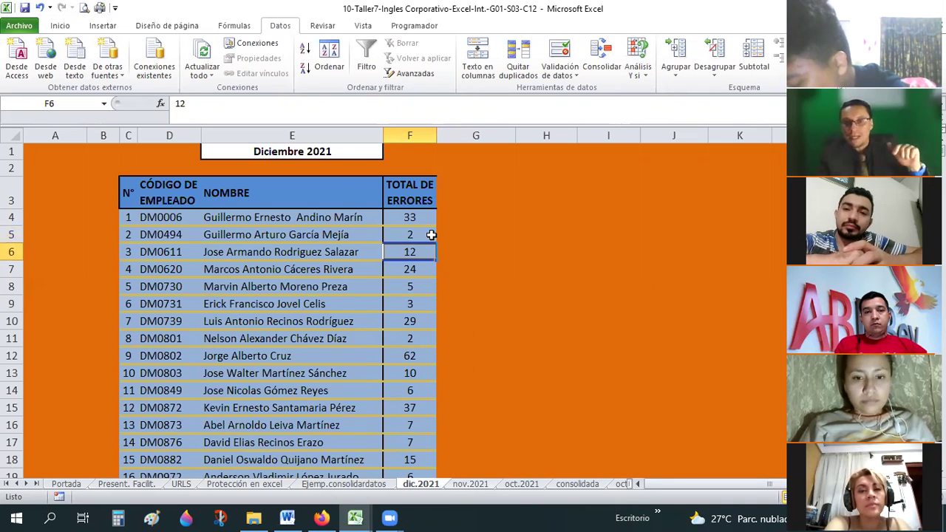
{"action": "key", "text": "ctrl+Page_Down"}
{"action": "left_click", "coordinate": [393, 241]}
{"action": "key", "text": "Down"}
{"action": "key", "text": "ctrl+Page_Down"}
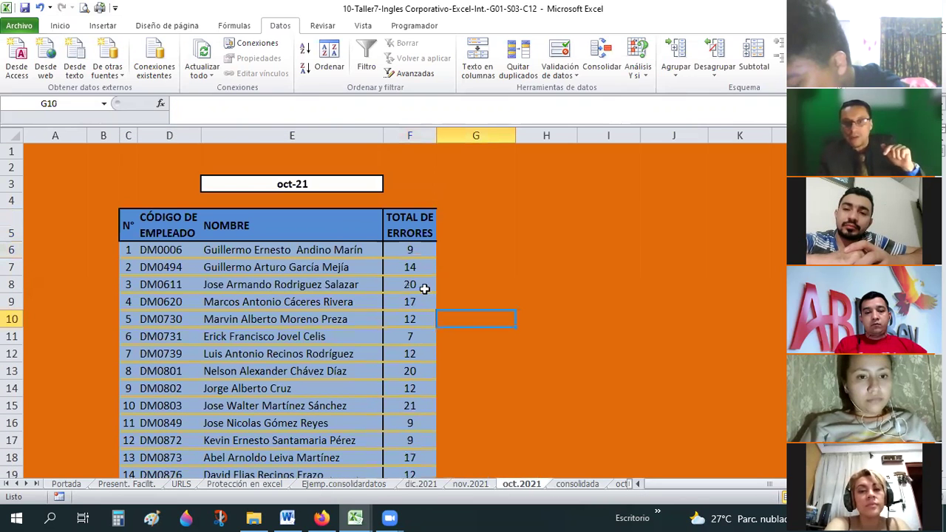
Step: Return to the Ejemp.consolidardatos sheet and highlight the m1 formula in G35, leaving the cell unedited
{"action": "left_click", "coordinate": [327, 486]}
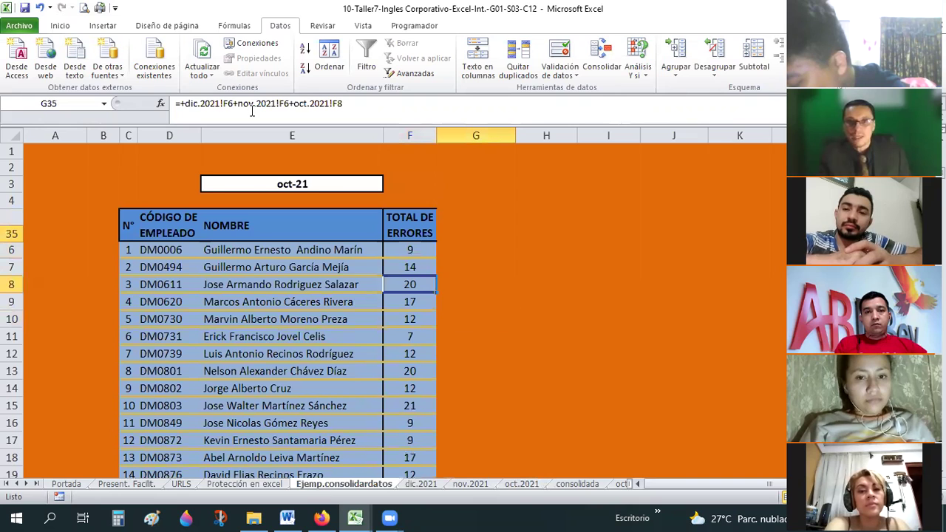
{"action": "triple_click", "coordinate": [187, 103]}
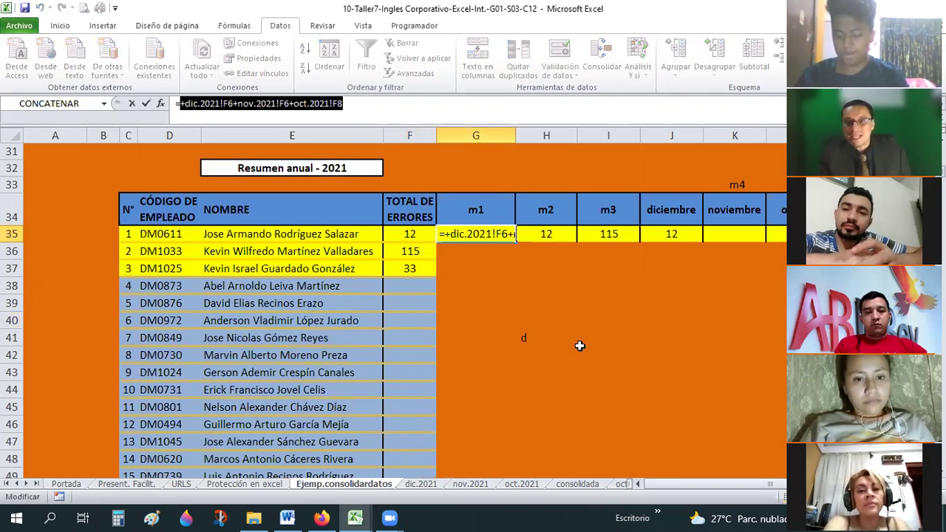
{"action": "key", "text": "Escape"}
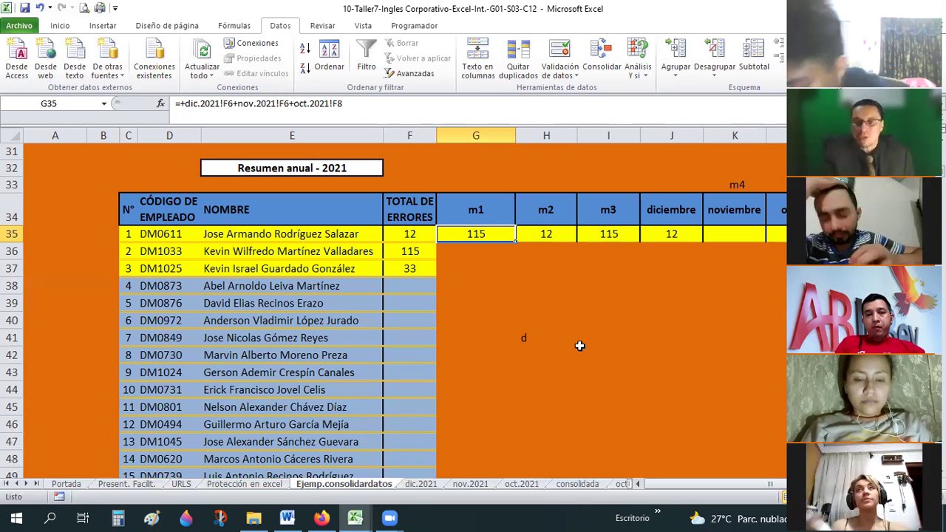
Step: Rename the consolidada sheet as "manta o sabana"
{"action": "left_click", "coordinate": [576, 484]}
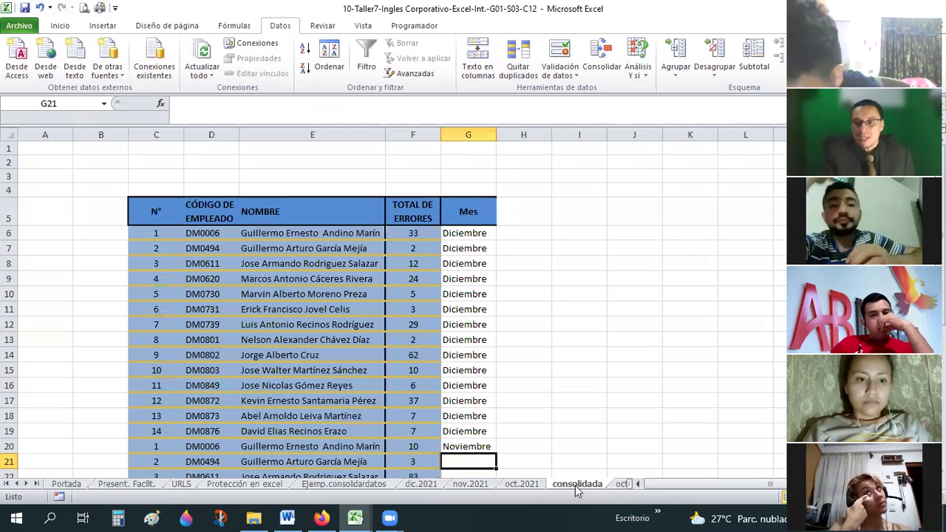
{"action": "double_click", "coordinate": [576, 484]}
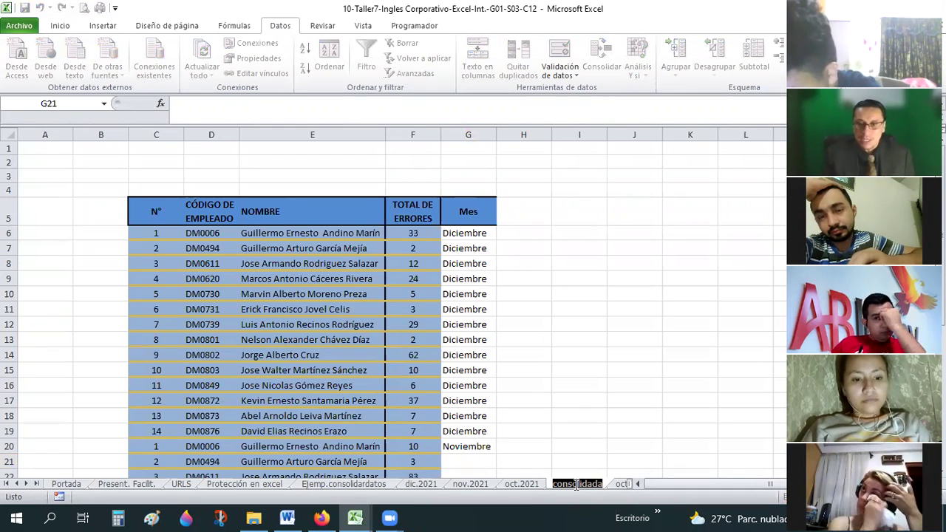
{"action": "type", "text": "mant"}
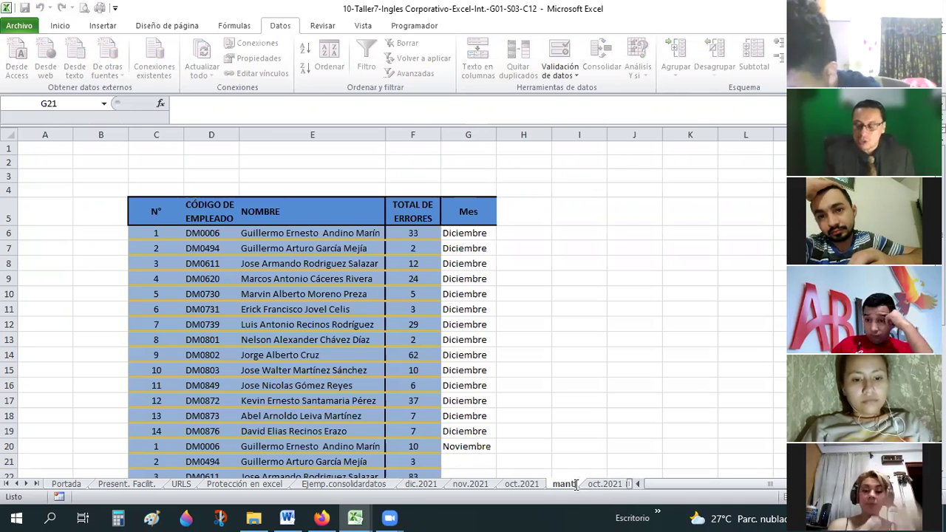
{"action": "type", "text": "e"}
{"action": "type", "text": "n"}
{"action": "key", "text": "BackSpace"}
{"action": "type", "text": "o sabana"}
{"action": "left_click", "coordinate": [579, 358]}
Step: Insert a column before CÓDIGO DE EMPLEADO in the table and enter Fecha as its header in D5
{"action": "scroll", "coordinate": [559, 342], "scroll_direction": "down", "scroll_amount": 2}
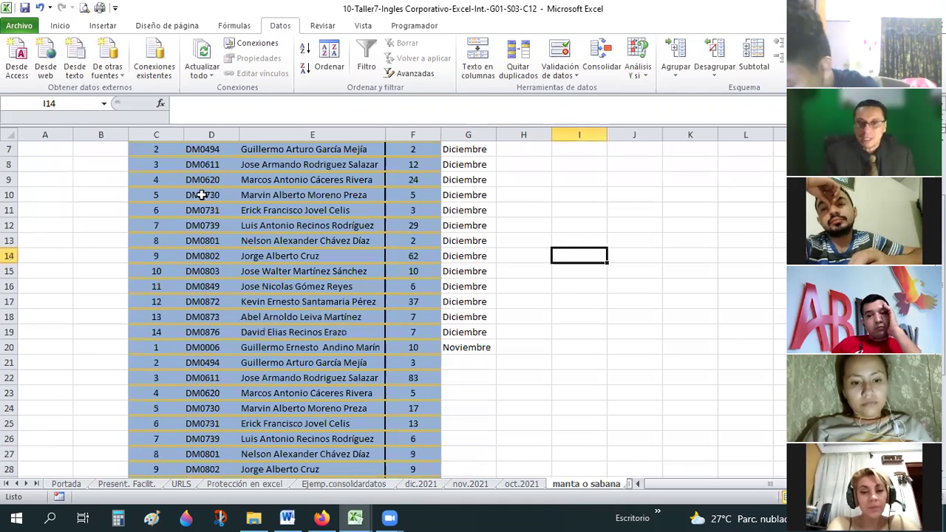
{"action": "scroll", "coordinate": [201, 195], "scroll_direction": "up", "scroll_amount": 2}
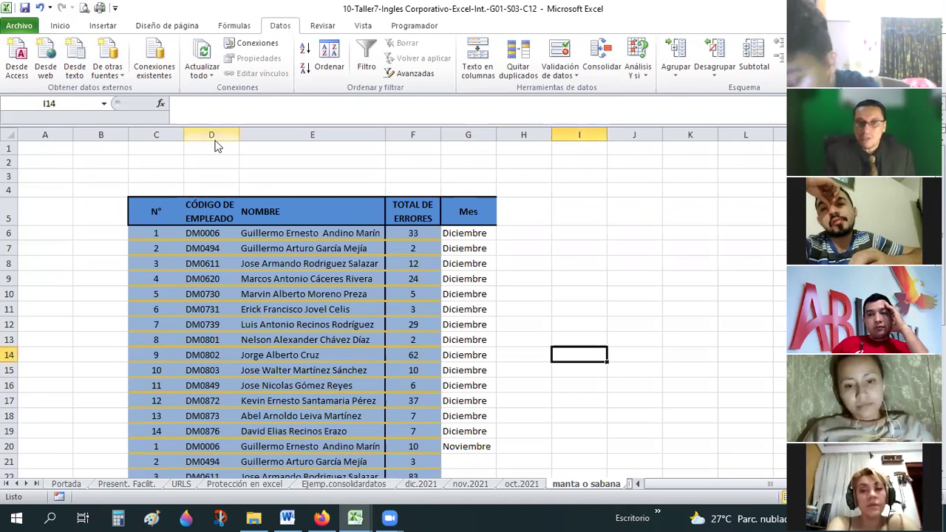
{"action": "right_click", "coordinate": [216, 141]}
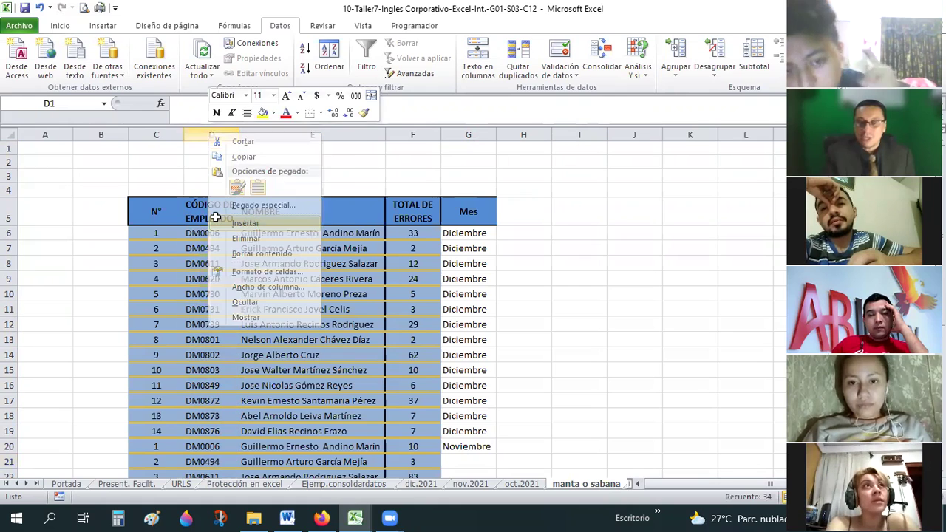
{"action": "left_click", "coordinate": [215, 223]}
{"action": "left_click", "coordinate": [214, 212]}
{"action": "type", "text": "F"}
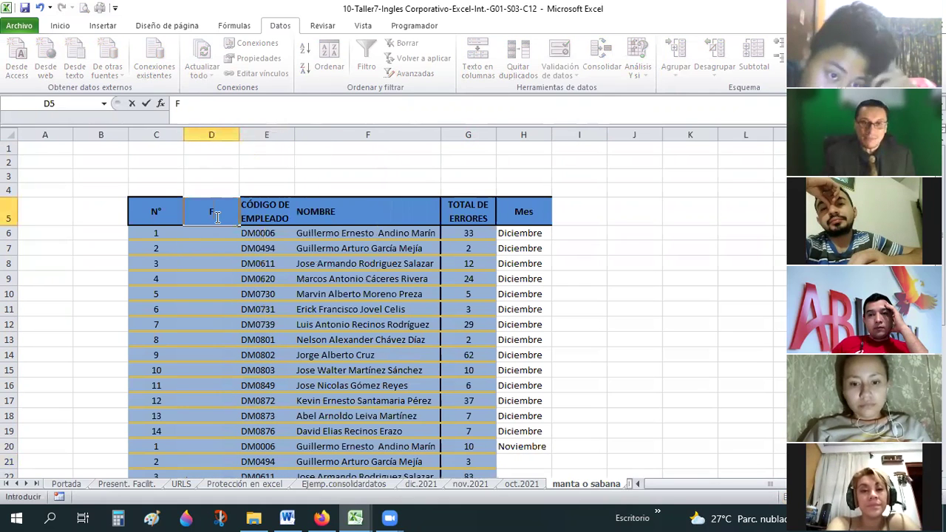
{"action": "type", "text": "echa"}
{"action": "key", "text": "Return"}
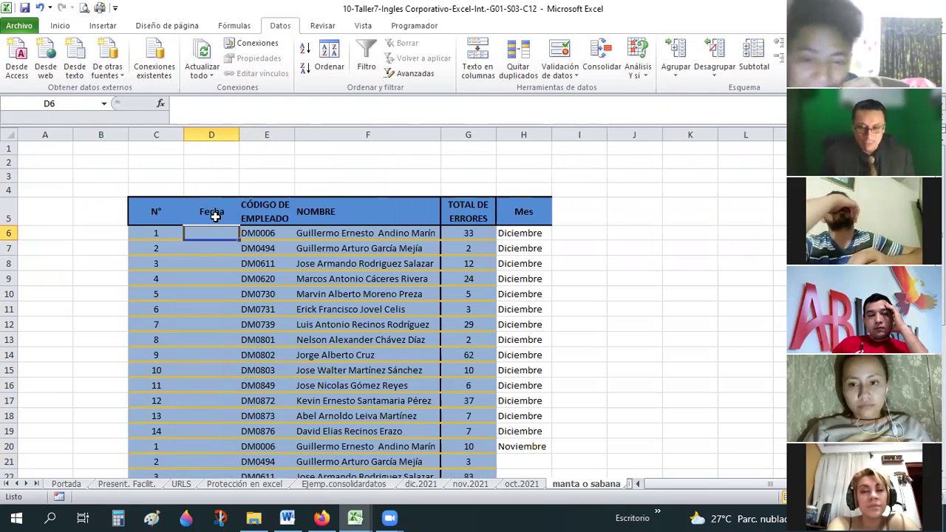
Step: Enter Diciembre in the Fecha column for the first record, cell D6
{"action": "type", "text": "Dici"}
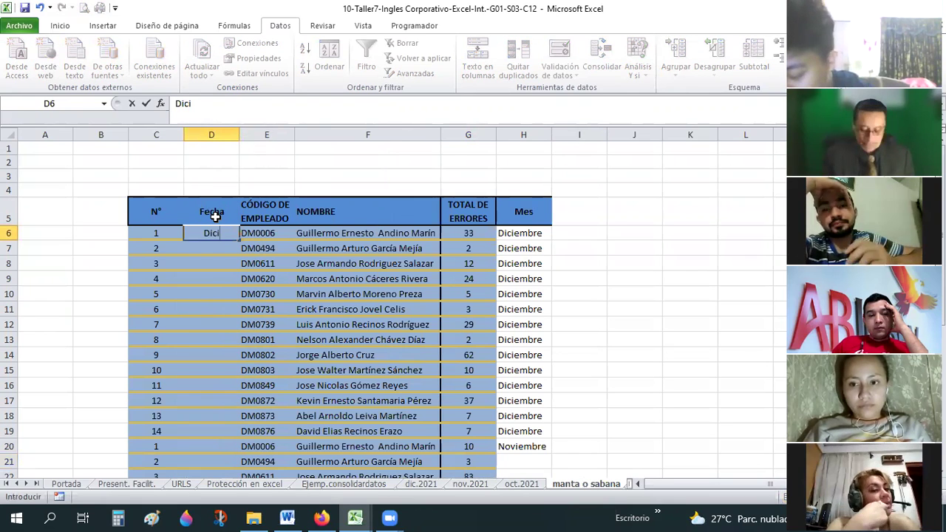
{"action": "type", "text": "embre"}
{"action": "key", "text": "Return"}
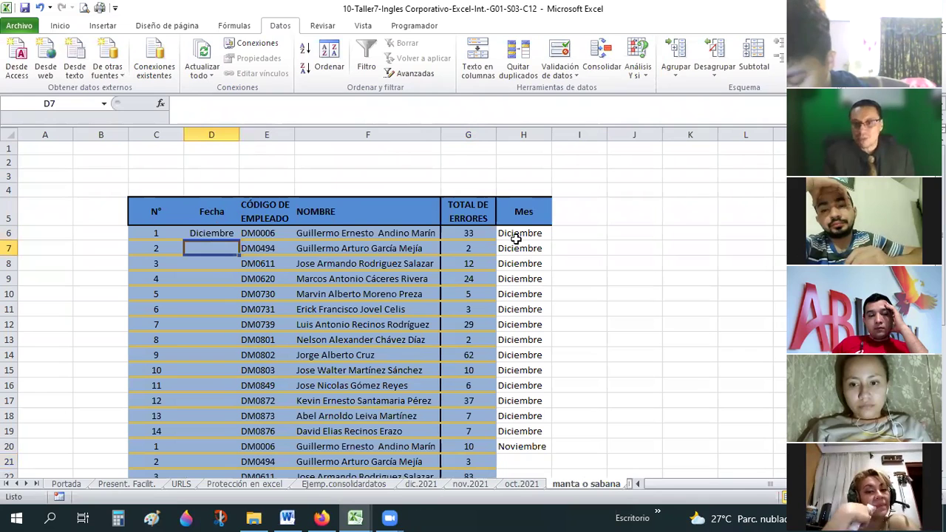
Step: Select the Diciembre entries of the Mes column, H6 to H19
{"action": "scroll", "coordinate": [536, 210], "scroll_direction": "down", "scroll_amount": 1}
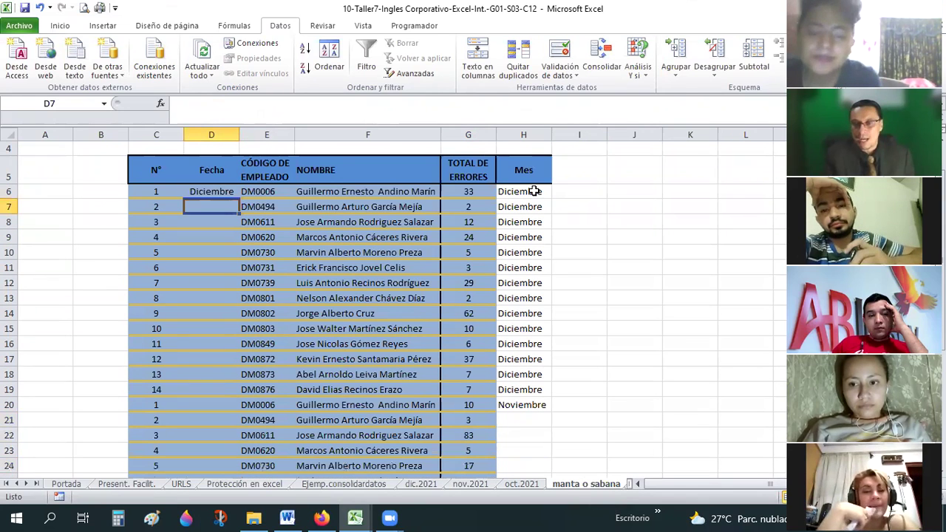
{"action": "left_click", "coordinate": [535, 192]}
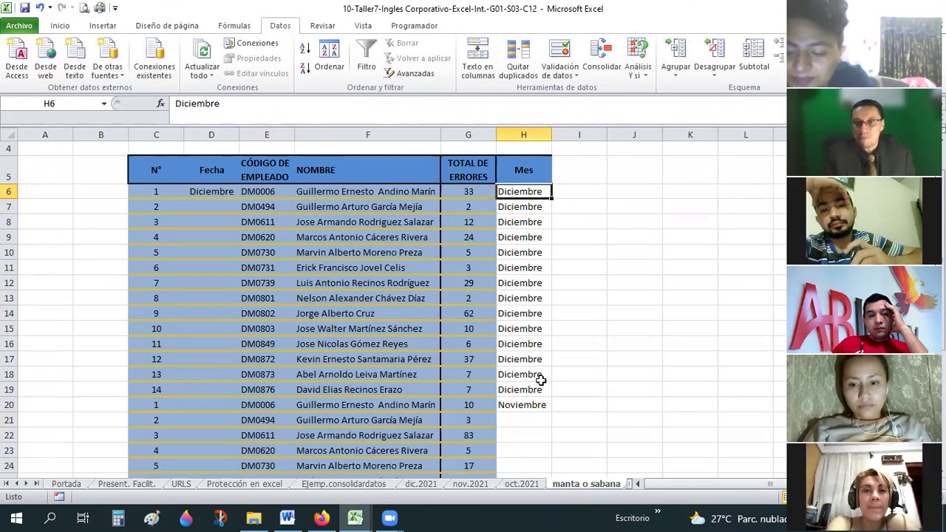
{"action": "left_click_drag", "start_coordinate": [551, 198], "coordinate": [542, 380]}
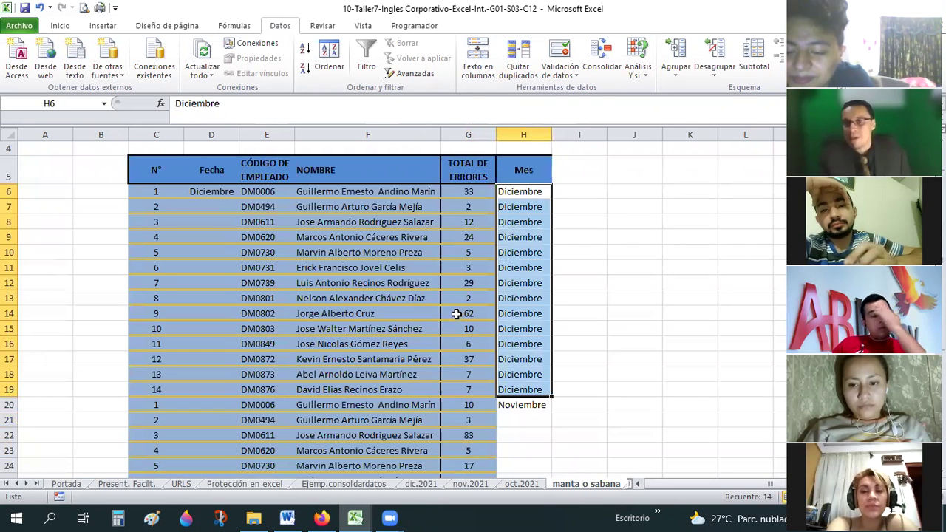
Step: Review the source tables in dic.2021, nov.2021 and oct.2021, selecting the first ten employee records of the December table
{"action": "scroll", "coordinate": [457, 316], "scroll_direction": "down", "scroll_amount": 3}
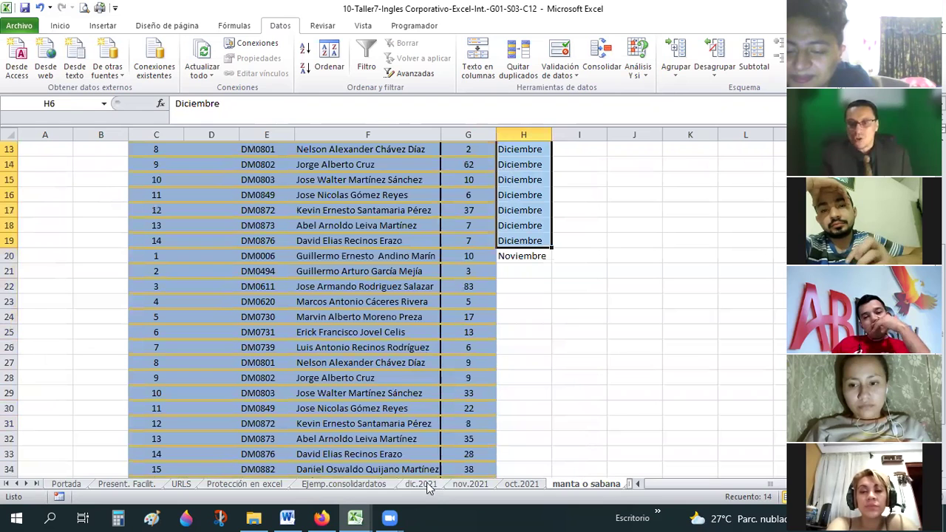
{"action": "key", "text": "ctrl+Page_Up"}
{"action": "key", "text": "ctrl+Page_Up"}
{"action": "key", "text": "ctrl+Page_Up"}
{"action": "left_click_drag", "start_coordinate": [131, 214], "coordinate": [366, 378]}
{"action": "key", "text": "ctrl+Page_Down"}
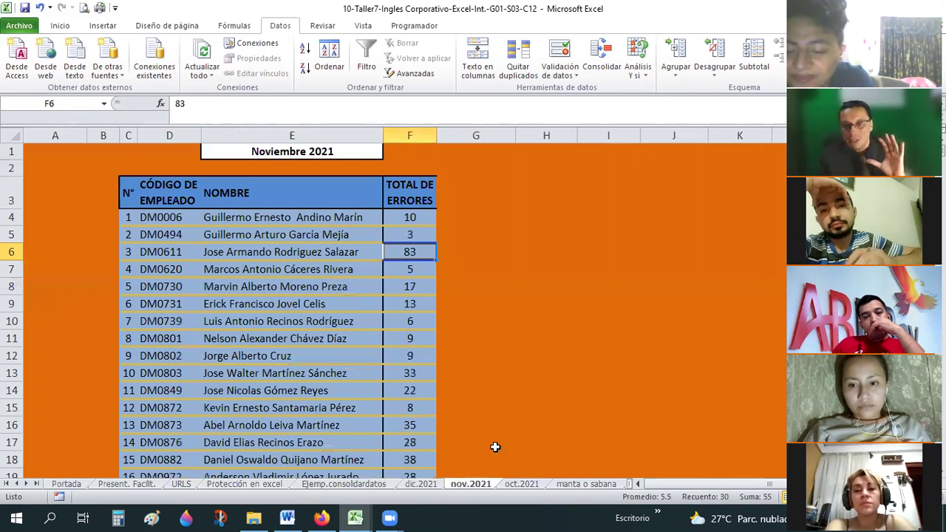
{"action": "scroll", "coordinate": [495, 446], "scroll_direction": "down", "scroll_amount": 1}
{"action": "left_click", "coordinate": [522, 484]}
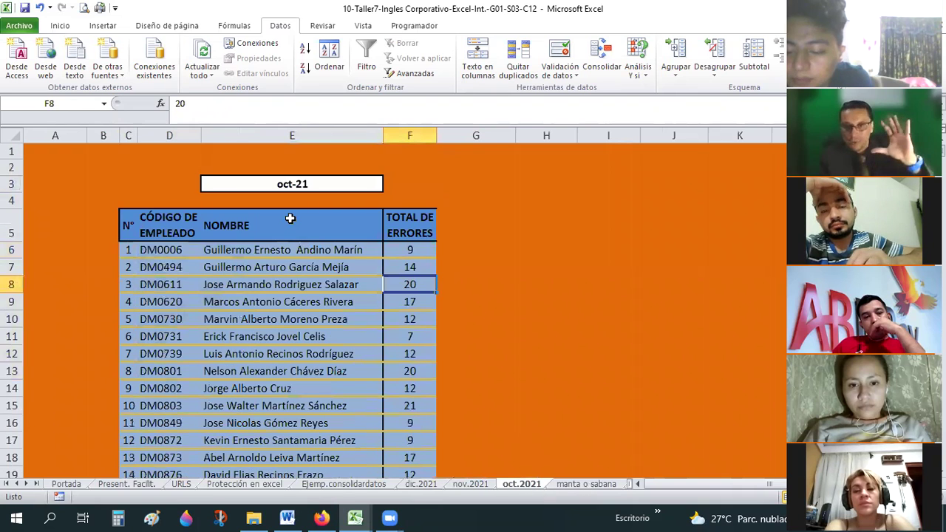
Step: Return to the manta o sabana sheet and select the Fecha header followed by its first entry in D6
{"action": "key", "text": "ctrl+Page_Down"}
{"action": "scroll", "coordinate": [290, 218], "scroll_direction": "up", "scroll_amount": 4}
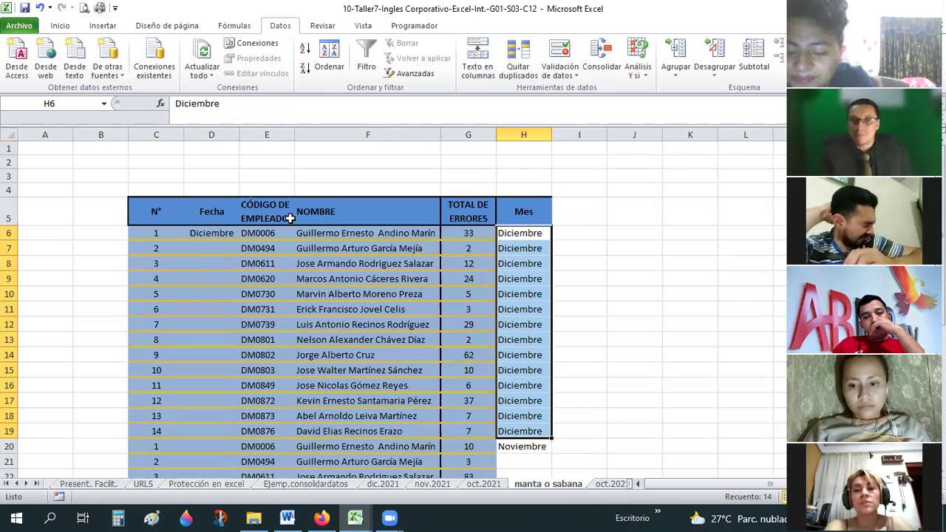
{"action": "left_click", "coordinate": [206, 211]}
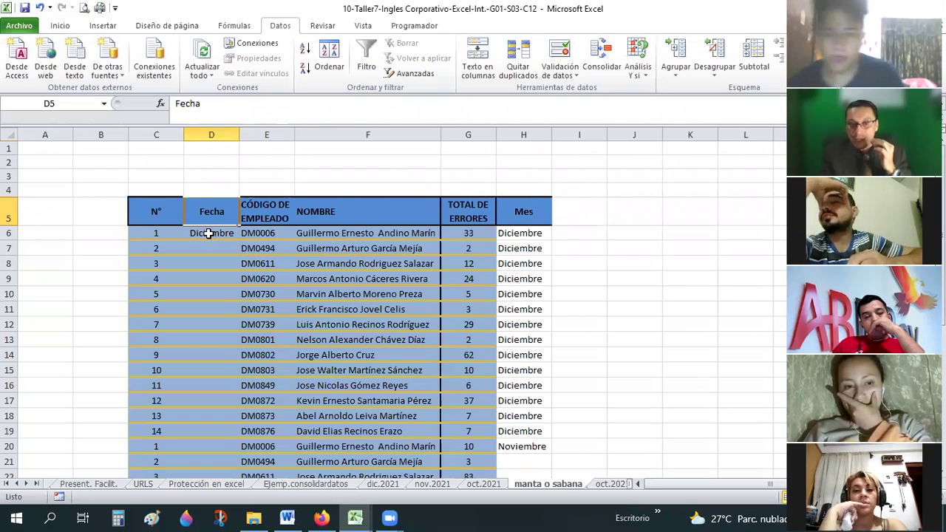
{"action": "key", "text": "Down"}
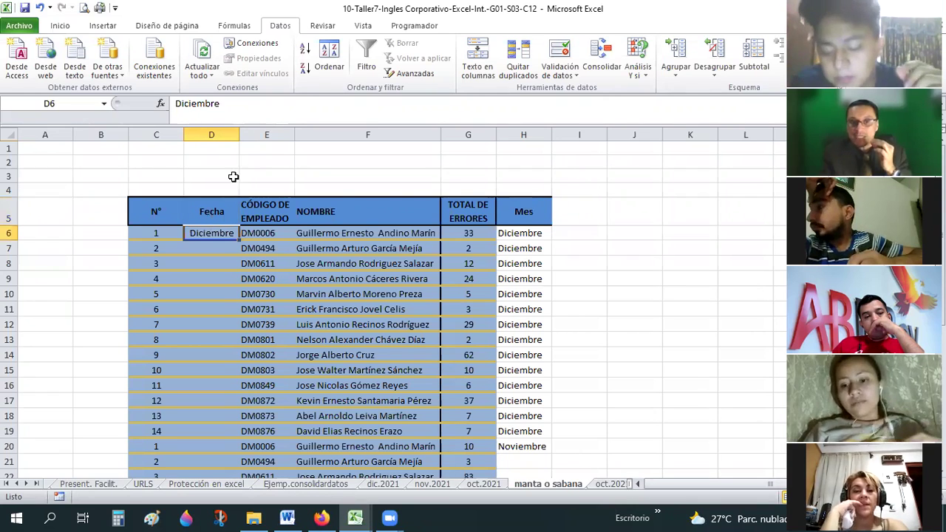
Step: Merge and center cells D3:E3 above the table in the manta o sabana sheet
{"action": "left_click_drag", "start_coordinate": [211, 176], "coordinate": [266, 176]}
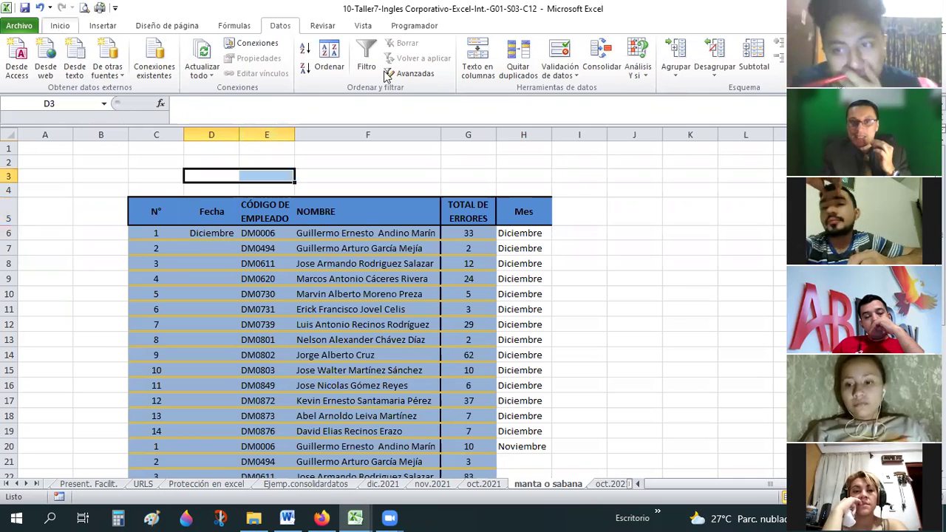
{"action": "scroll", "coordinate": [386, 77], "scroll_direction": "up", "scroll_amount": 4}
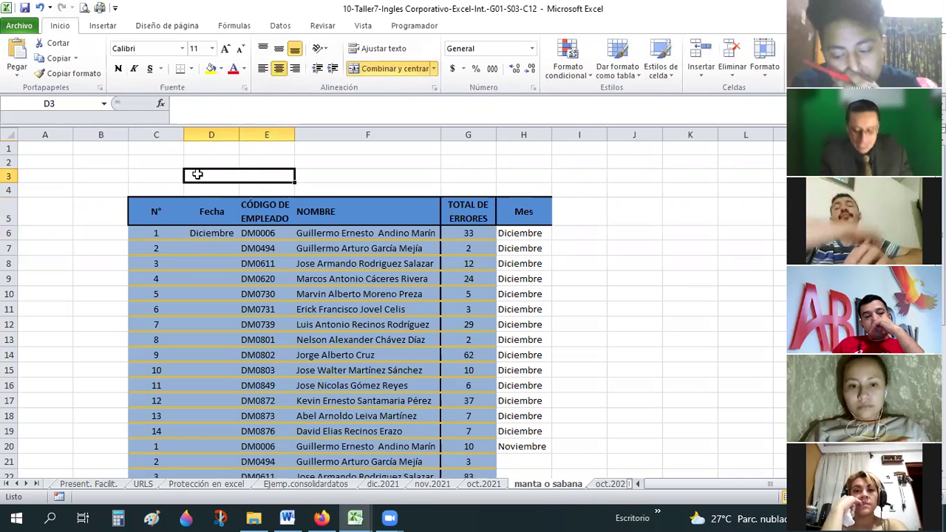
{"action": "type", "text": "FEcha"}
{"action": "key", "text": "BackSpace"}
{"action": "key", "text": "BackSpace"}
{"action": "key", "text": "BackSpace"}
{"action": "key", "text": "BackSpace"}
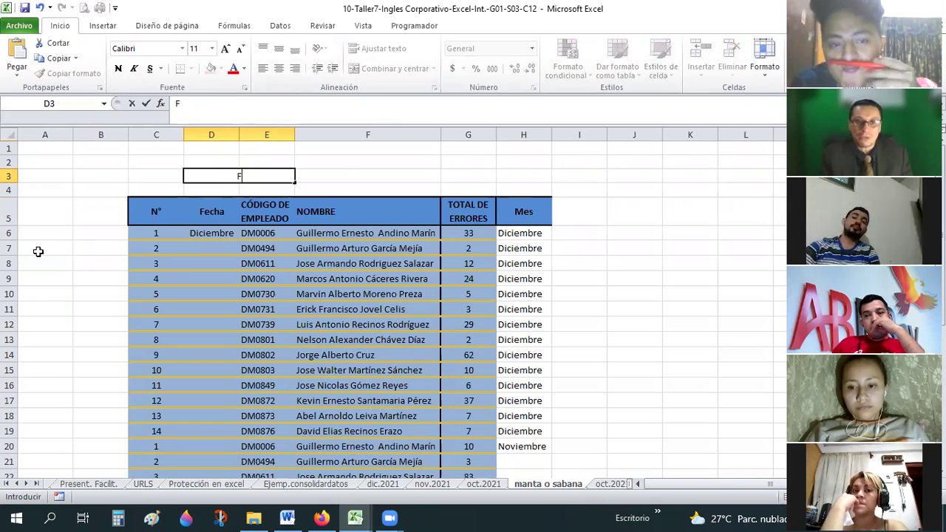
{"action": "key", "text": "Escape"}
Step: Insert two blank rows above the table's header row
{"action": "left_click", "coordinate": [8, 211]}
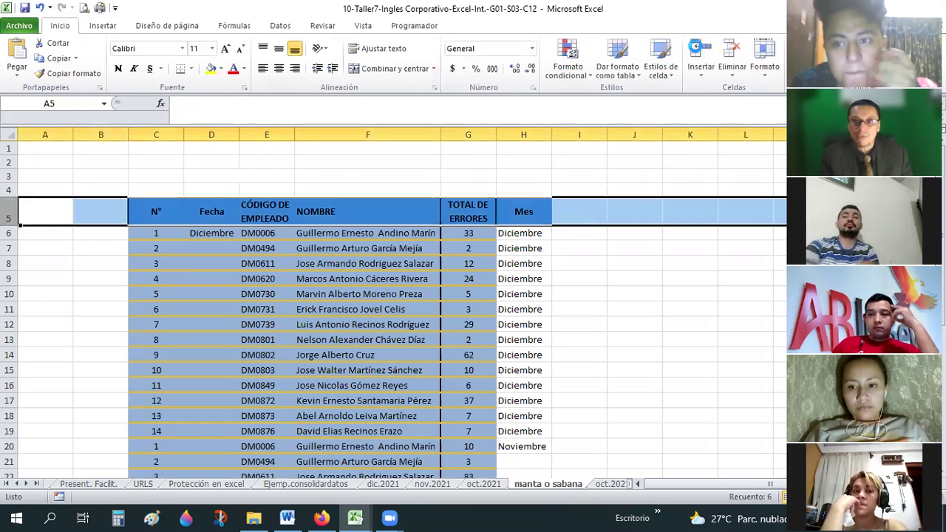
{"action": "key", "text": "ctrl+plus"}
{"action": "key", "text": "ctrl+plus"}
Step: Enter the label Fecha in the merged cell D3:E3
{"action": "left_click", "coordinate": [244, 178]}
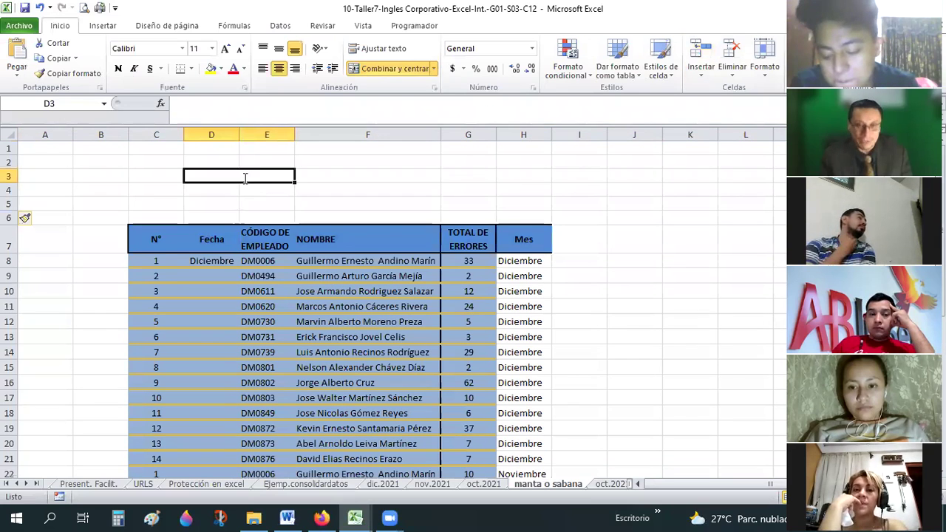
{"action": "type", "text": "Fecha"}
{"action": "key", "text": "Return"}
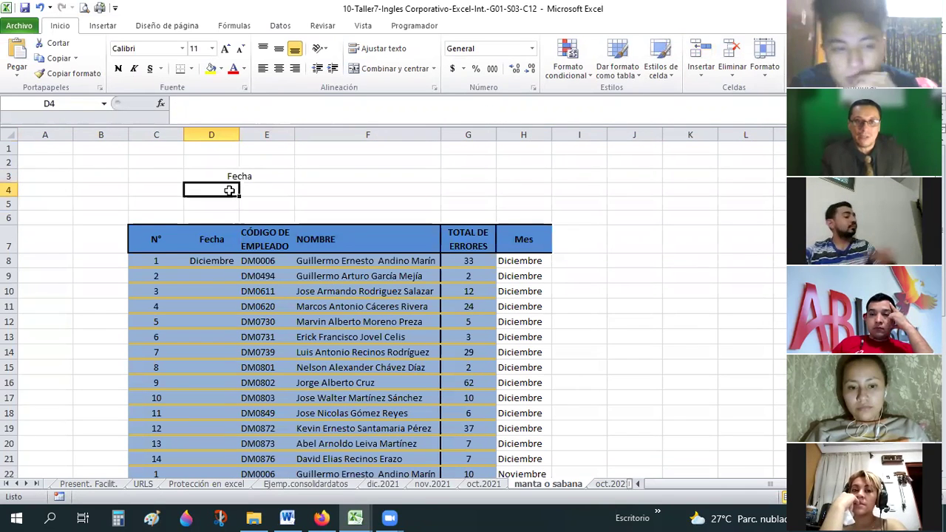
Step: Merge and center cells D4:E4 and apply the Fecha larga number format to them
{"action": "key", "text": "shift+Right"}
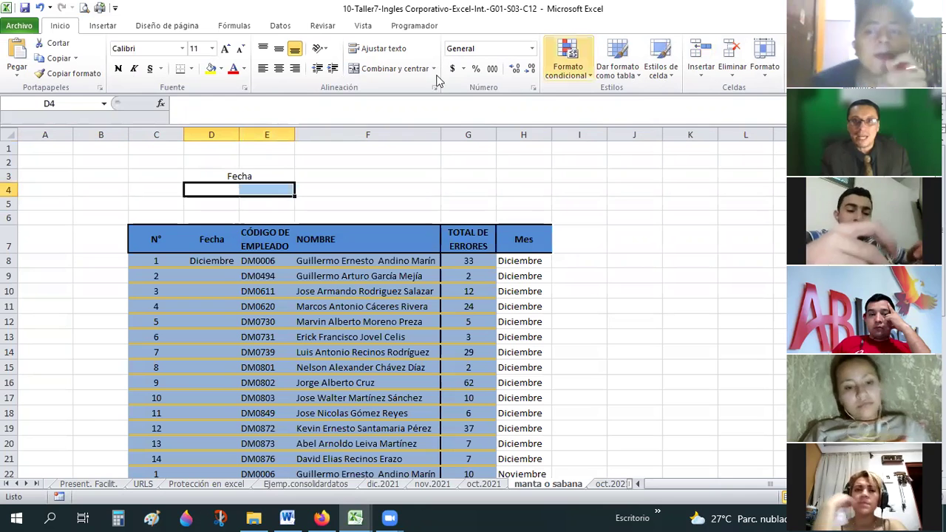
{"action": "key", "text": "alt+o"}
{"action": "key", "text": "c"}
{"action": "key", "text": "c"}
{"action": "left_click", "coordinate": [531, 49]}
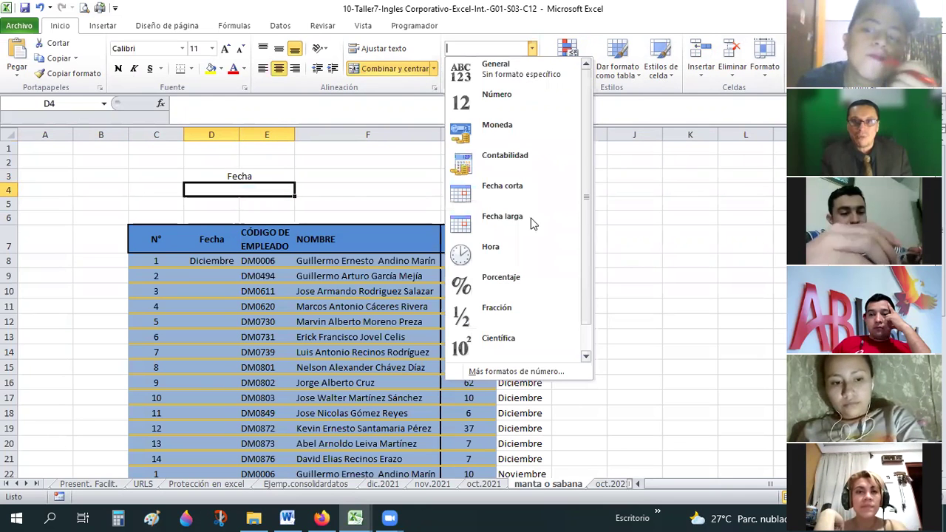
{"action": "key", "text": "Return"}
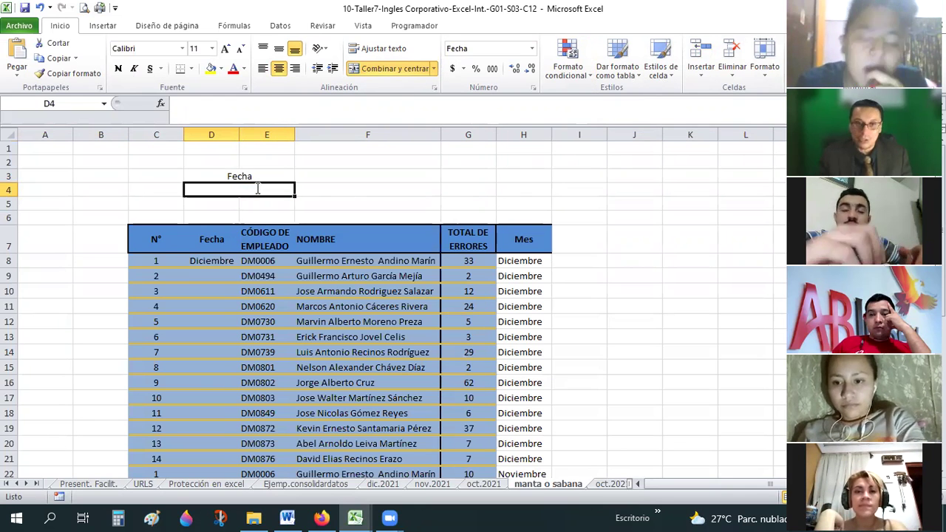
Step: Enter the date 02/02/2022 in merged cell D4:E4 and widen column E to fit it
{"action": "type", "text": "2-2-2"}
{"action": "key", "text": "Return"}
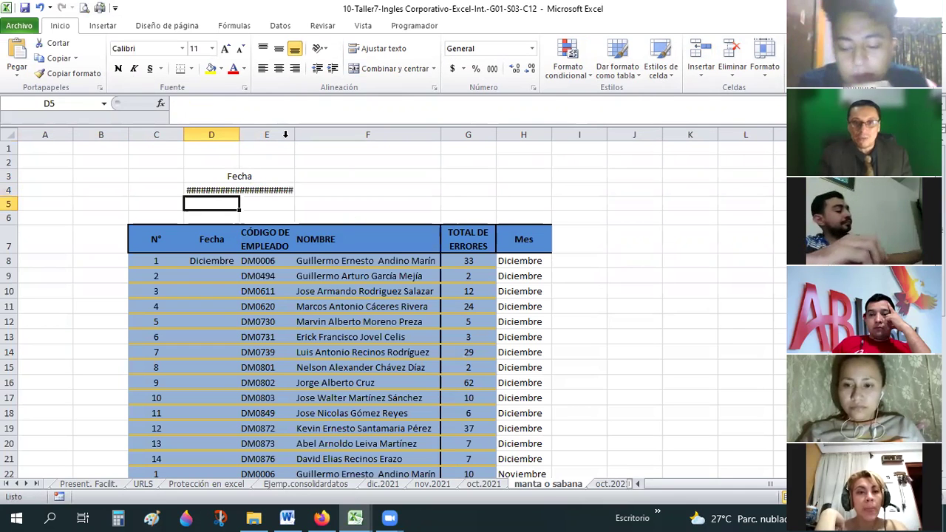
{"action": "left_click_drag", "start_coordinate": [304, 138], "coordinate": [324, 148]}
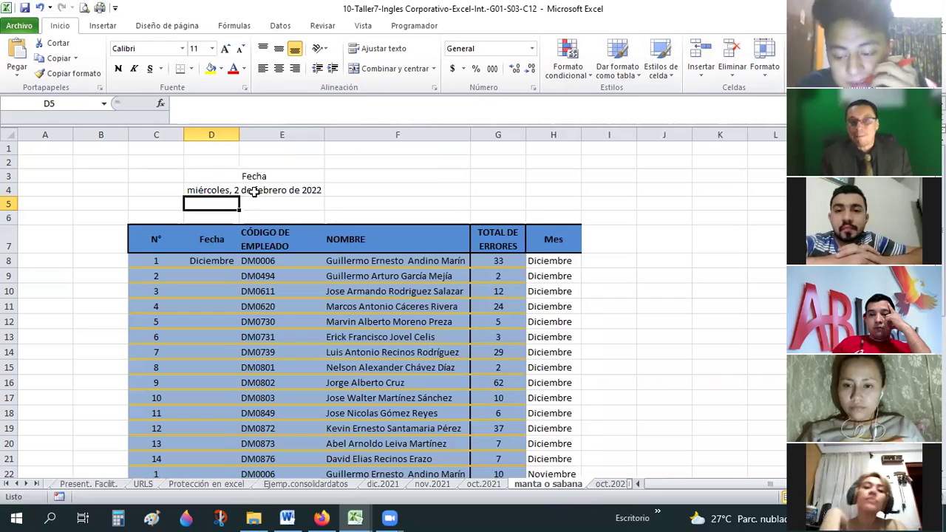
Step: Compare the Fecha label and date in D3:D4 with the table's Fecha header and first entry in D7:D8
{"action": "left_click", "coordinate": [253, 191]}
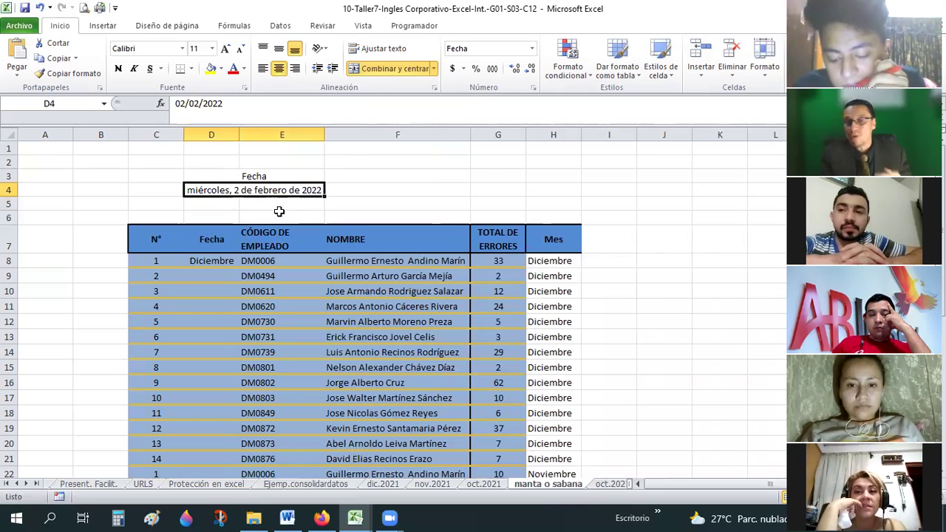
{"action": "left_click", "coordinate": [237, 176]}
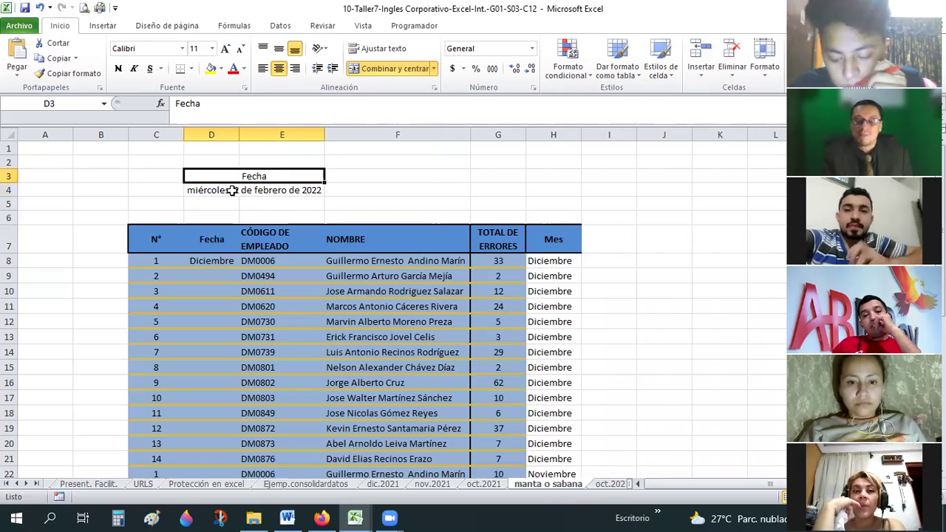
{"action": "key", "text": "Down"}
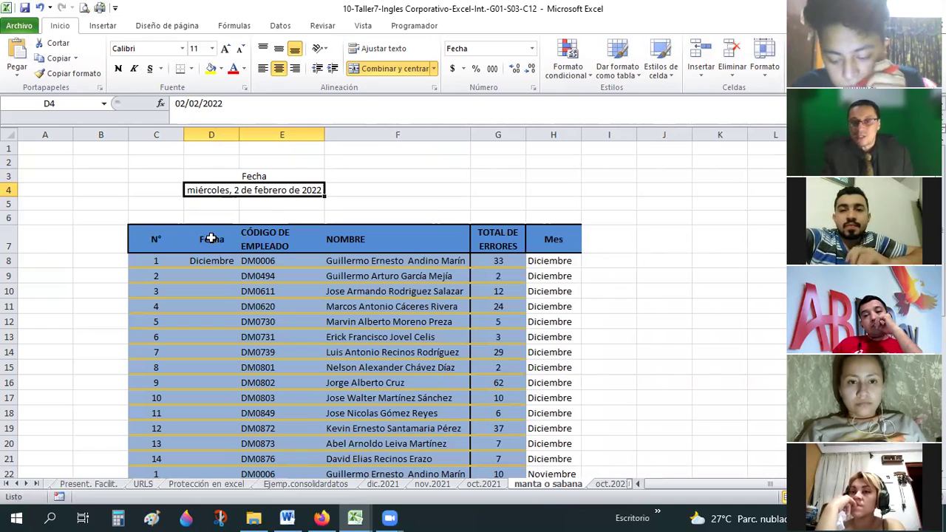
{"action": "left_click", "coordinate": [212, 238]}
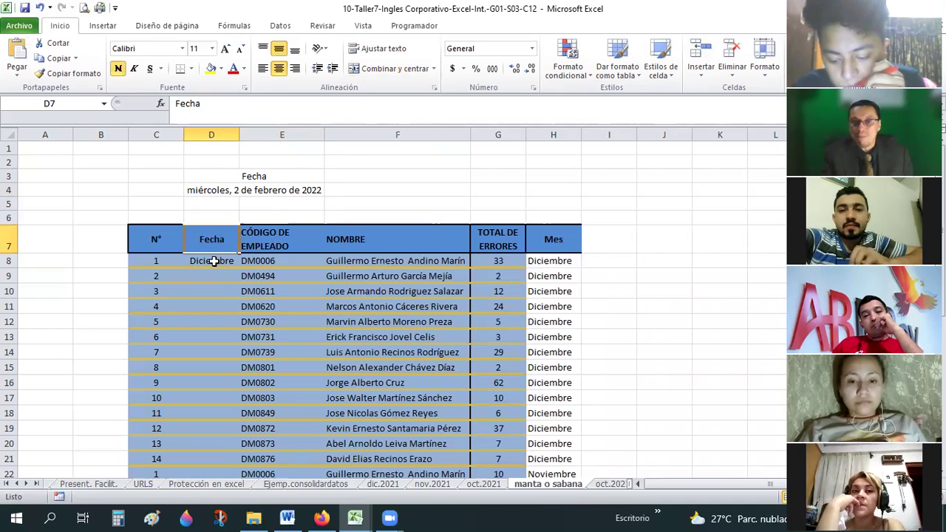
{"action": "key", "text": "Down"}
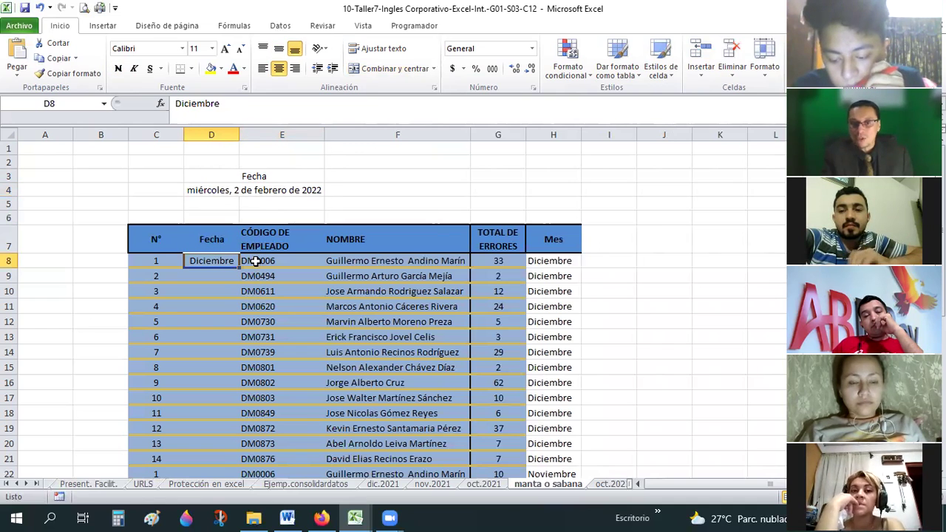
Step: Go through the employee code, name, total errors and month headers and first-row entries, ending with range C7:H18 selected
{"action": "left_click", "coordinate": [257, 252]}
{"action": "left_click", "coordinate": [272, 263]}
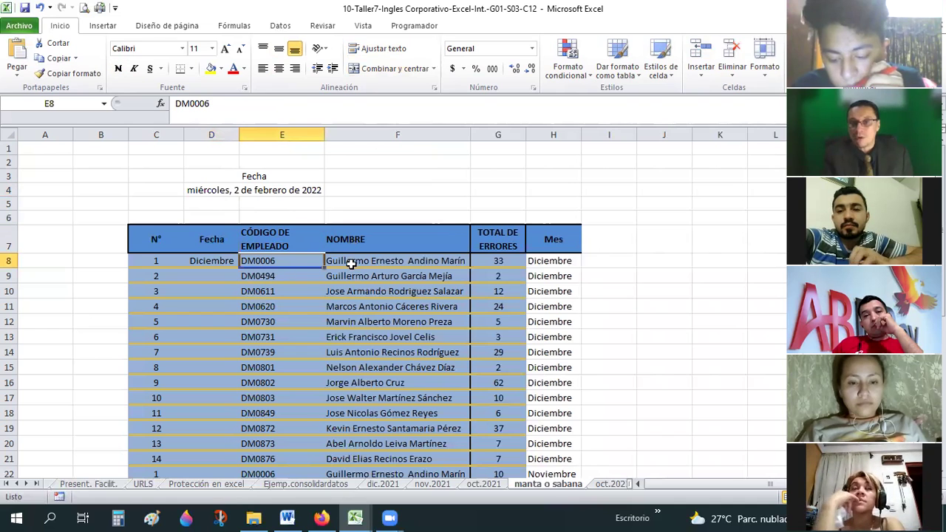
{"action": "left_click", "coordinate": [362, 246]}
{"action": "left_click", "coordinate": [361, 263]}
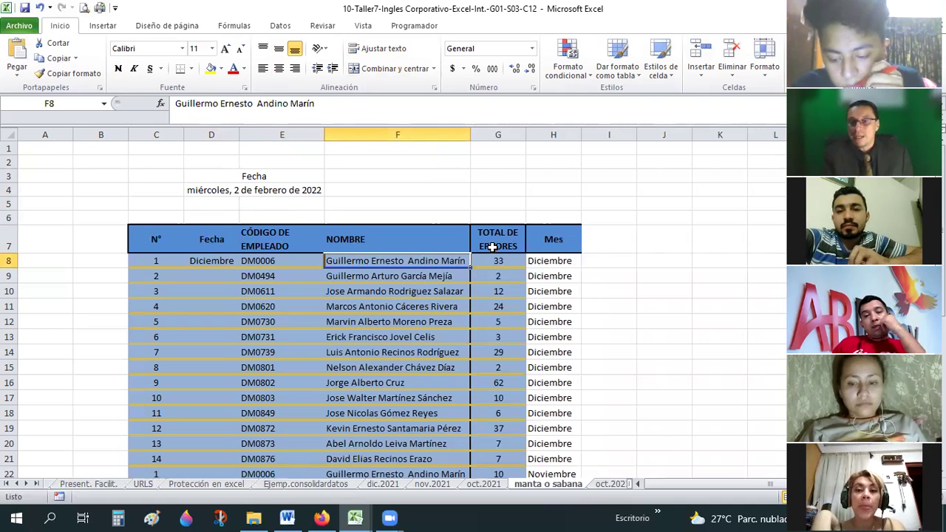
{"action": "left_click", "coordinate": [492, 247]}
{"action": "left_click", "coordinate": [540, 235]}
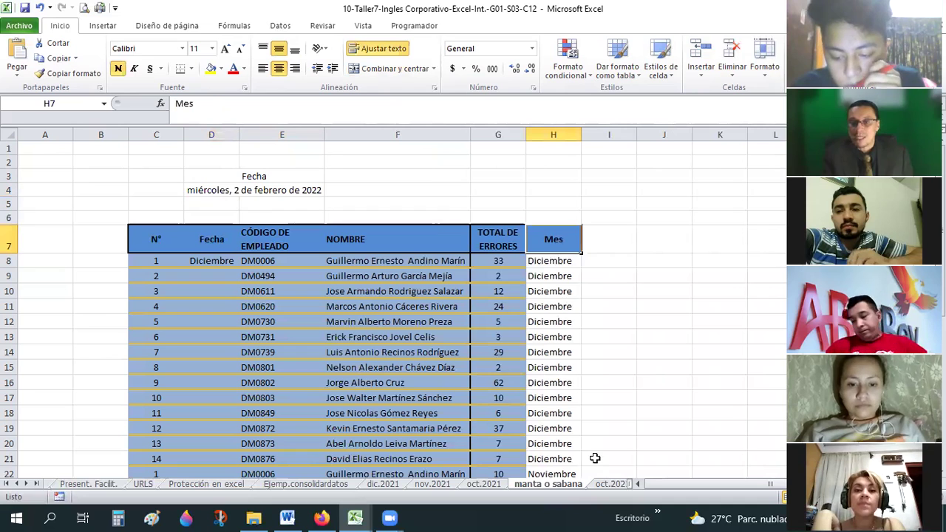
{"action": "key", "text": "Return"}
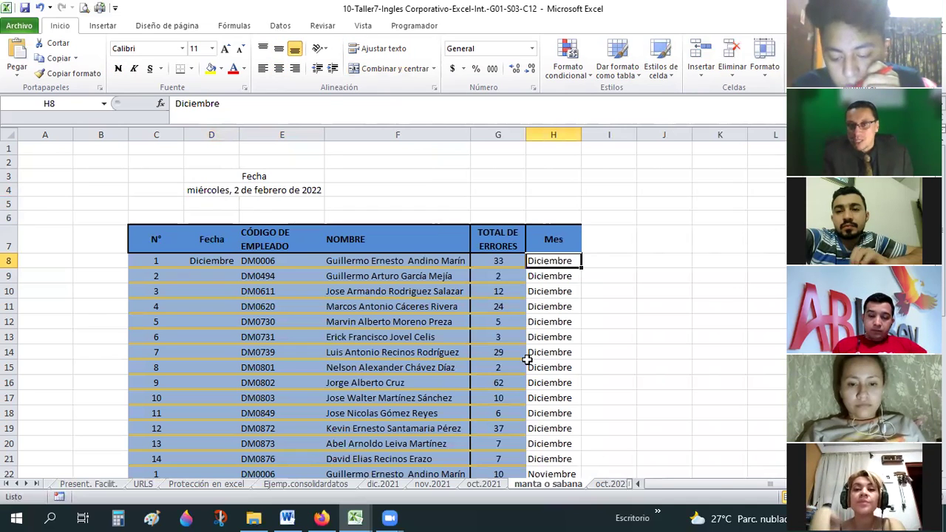
{"action": "left_click_drag", "start_coordinate": [156, 239], "coordinate": [543, 414]}
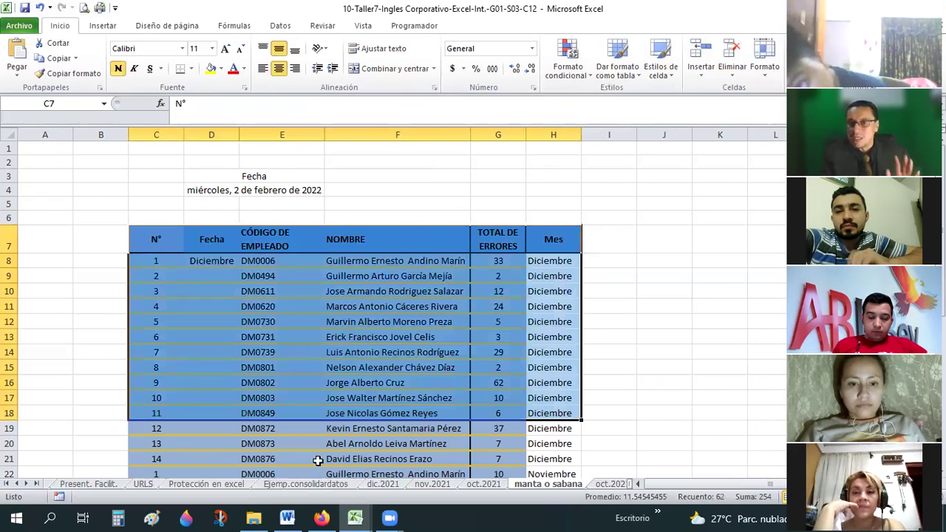
Step: Examine the m2 formula in H35 of Ejemp.consolidardatos and the manta o sabana records it refers to
{"action": "key", "text": "ctrl+Page_Up"}
{"action": "key", "text": "ctrl+Page_Up"}
{"action": "key", "text": "ctrl+Page_Up"}
{"action": "key", "text": "ctrl+Page_Up"}
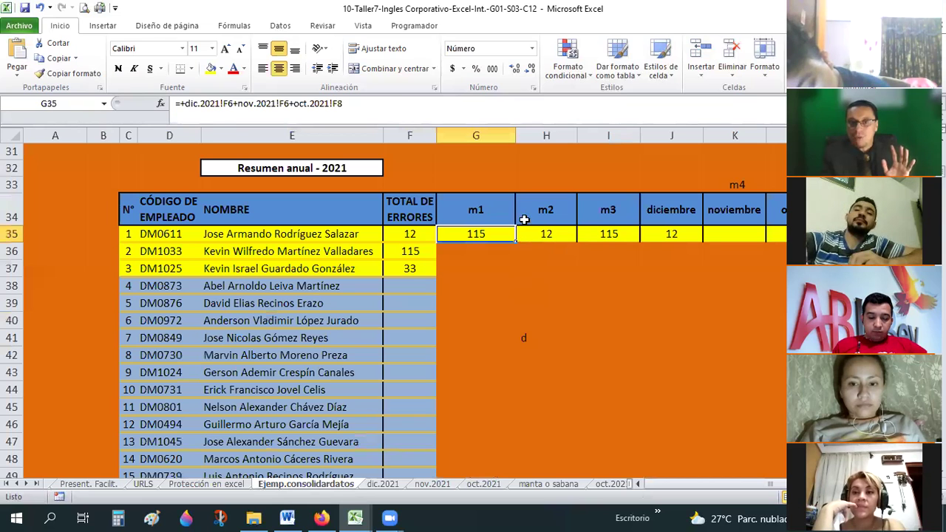
{"action": "left_click", "coordinate": [546, 232]}
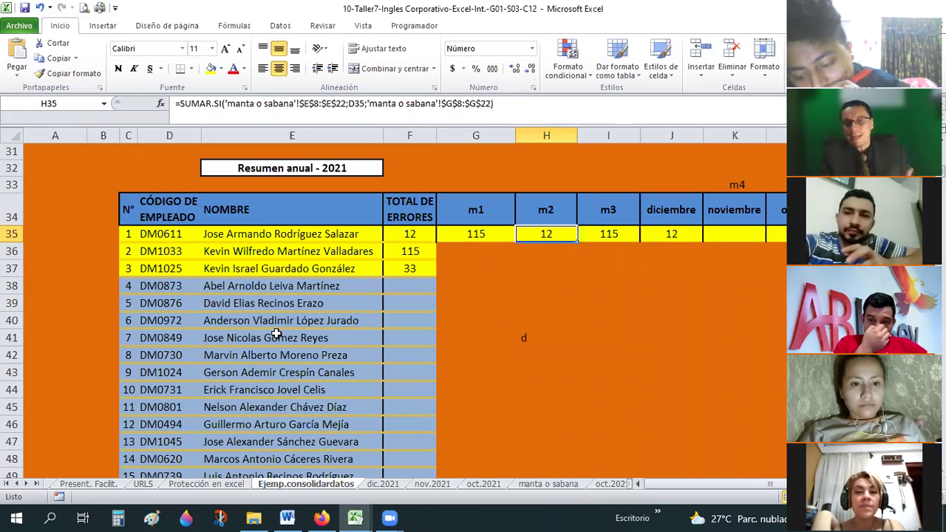
{"action": "left_click", "coordinate": [548, 484]}
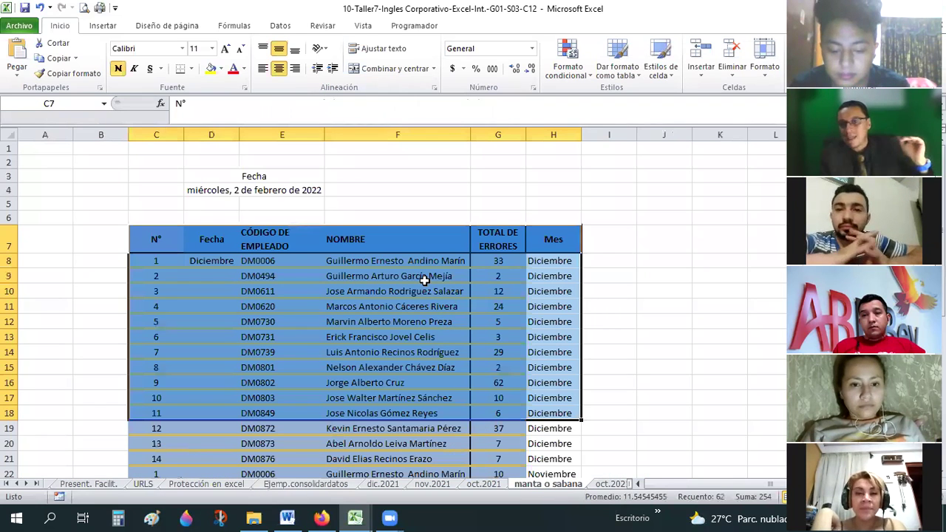
{"action": "scroll", "coordinate": [425, 280], "scroll_direction": "down", "scroll_amount": 2}
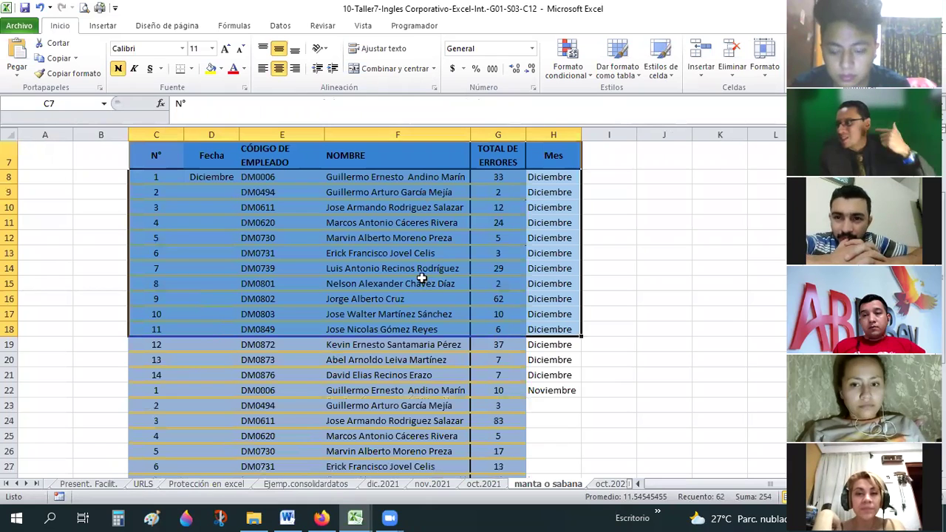
Step: In the SUMAR.SI formula in H35 of Ejemp.consolidardatos, extend the lookup range to $E$8:$E$1000
{"action": "left_click", "coordinate": [323, 485]}
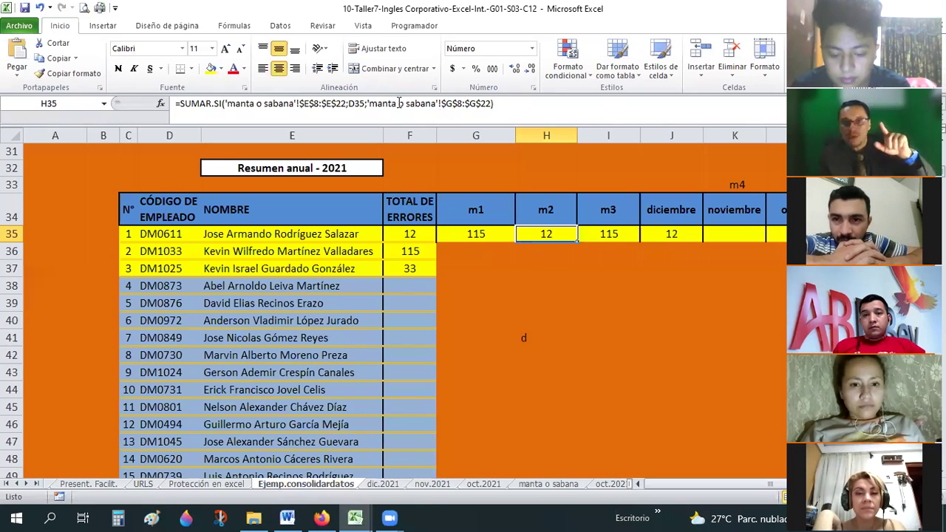
{"action": "left_click", "coordinate": [339, 102]}
{"action": "left_click_drag", "start_coordinate": [339, 104], "coordinate": [345, 104]}
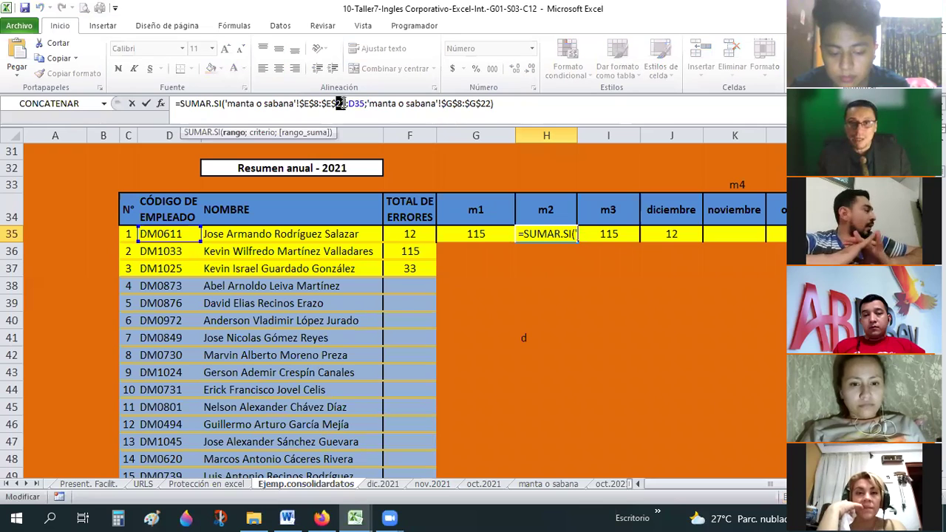
{"action": "type", "text": "1"}
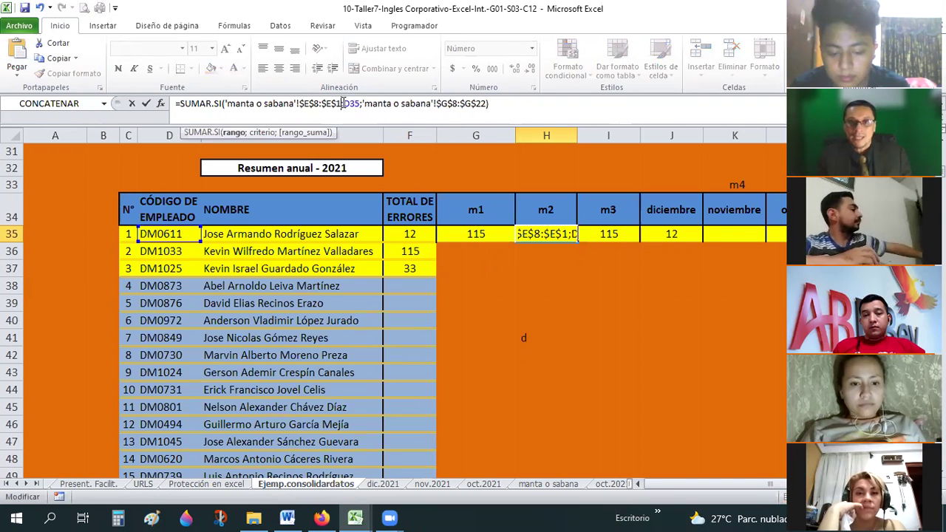
{"action": "type", "text": "000"}
{"action": "key", "text": "Right"}
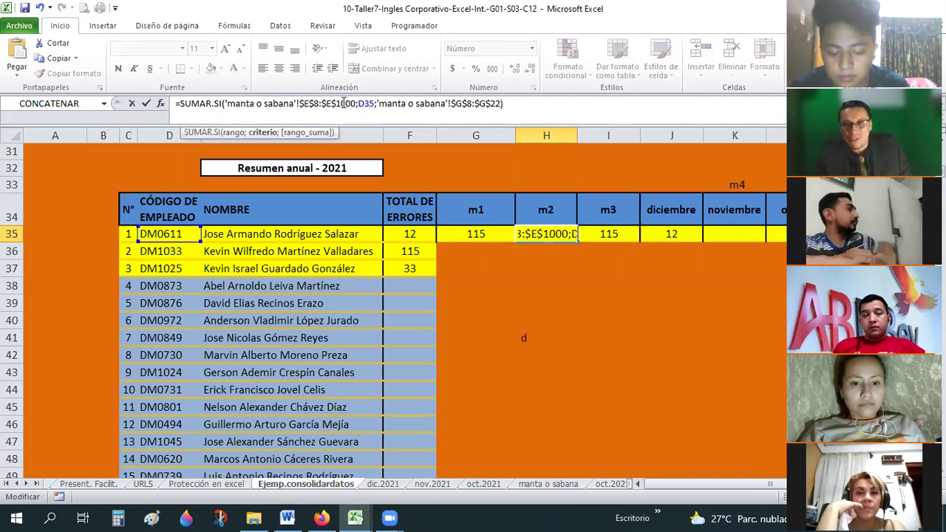
Step: Change the H35 formula's criterion to $D35 and extend its sum range to $G$8:$G$1000
{"action": "key", "text": "F4"}
{"action": "key", "text": "Right"}
{"action": "key", "text": "Right"}
{"action": "key", "text": "Right"}
{"action": "key", "text": "Right"}
{"action": "key", "text": "Right"}
{"action": "key", "text": "Right"}
{"action": "key", "text": "Right"}
{"action": "key", "text": "Right"}
{"action": "key", "text": "Right"}
{"action": "key", "text": "Right"}
{"action": "key", "text": "Right"}
{"action": "key", "text": "Right"}
{"action": "key", "text": "Right"}
{"action": "key", "text": "Right"}
{"action": "key", "text": "Right"}
{"action": "key", "text": "Right"}
{"action": "key", "text": "Right"}
{"action": "key", "text": "Right"}
{"action": "key", "text": "Right"}
{"action": "key", "text": "Right"}
{"action": "key", "text": "Right"}
{"action": "key", "text": "Right"}
{"action": "key", "text": "Right"}
{"action": "key", "text": "Right"}
{"action": "key", "text": "Right"}
{"action": "key", "text": "Right"}
{"action": "key", "text": "Delete"}
{"action": "key", "text": "Delete"}
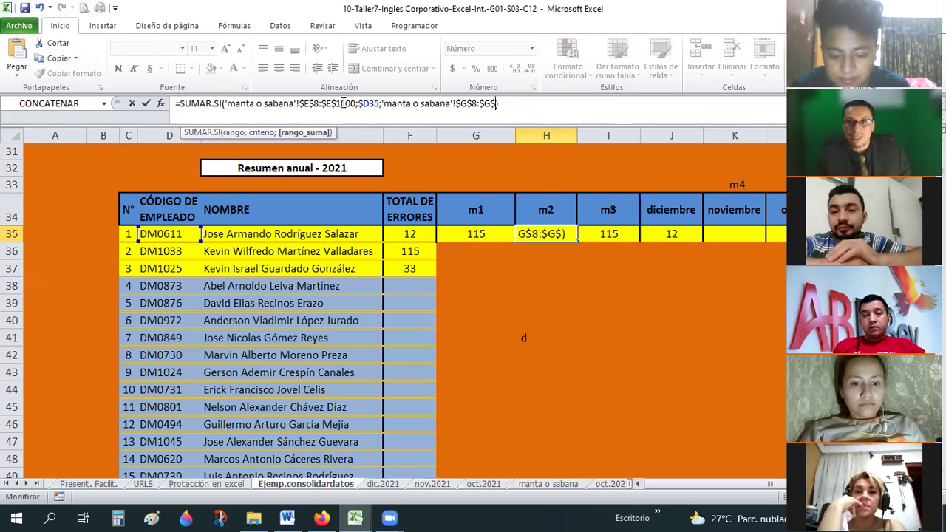
{"action": "type", "text": "1000"}
{"action": "key", "text": "Return"}
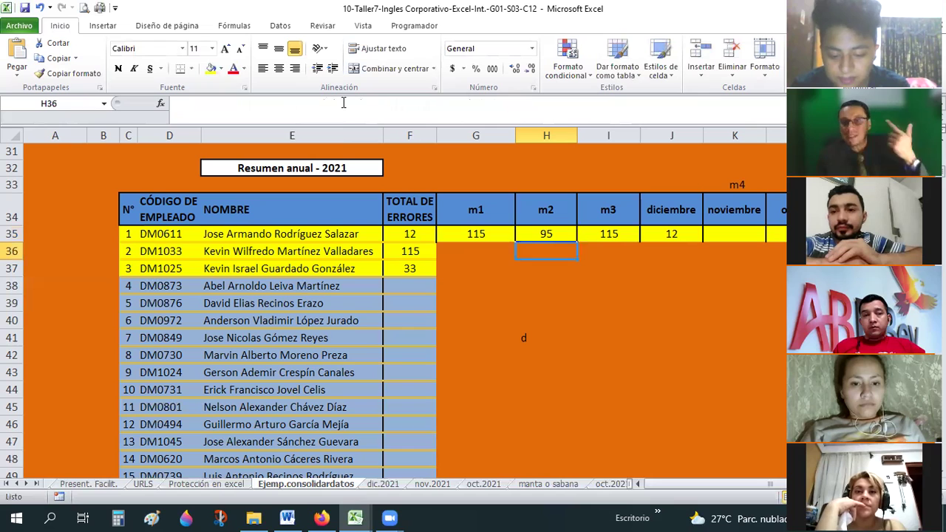
Step: Compare the m1, m2 and m3 formulas in cells G35, H35 and I35
{"action": "key", "text": "Up"}
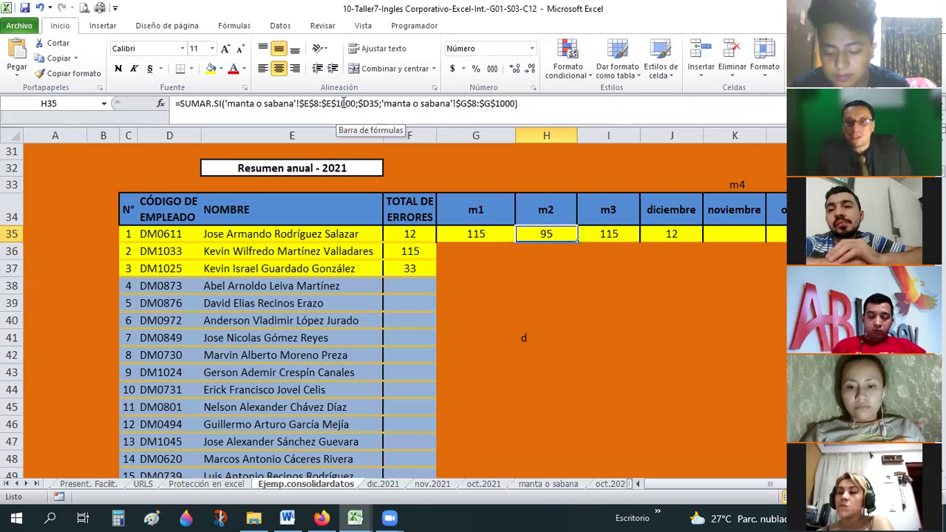
{"action": "key", "text": "Left"}
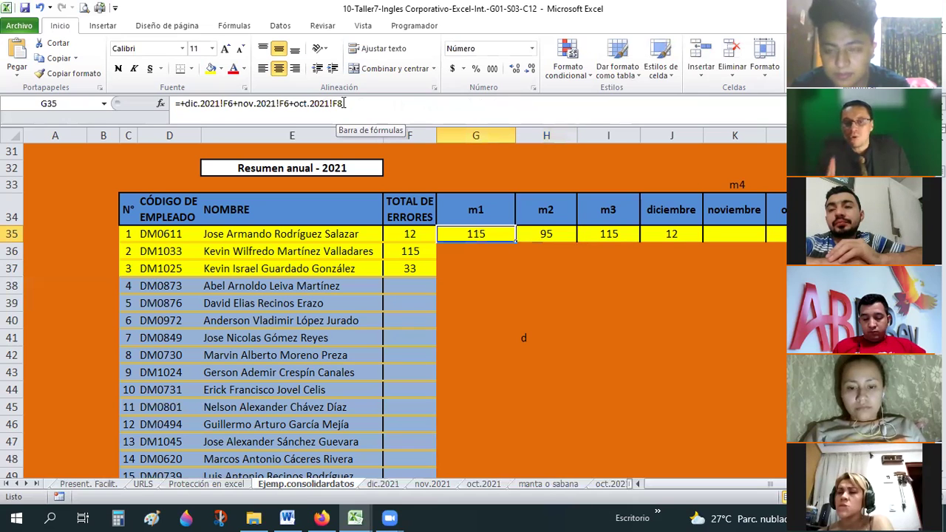
{"action": "key", "text": "Right"}
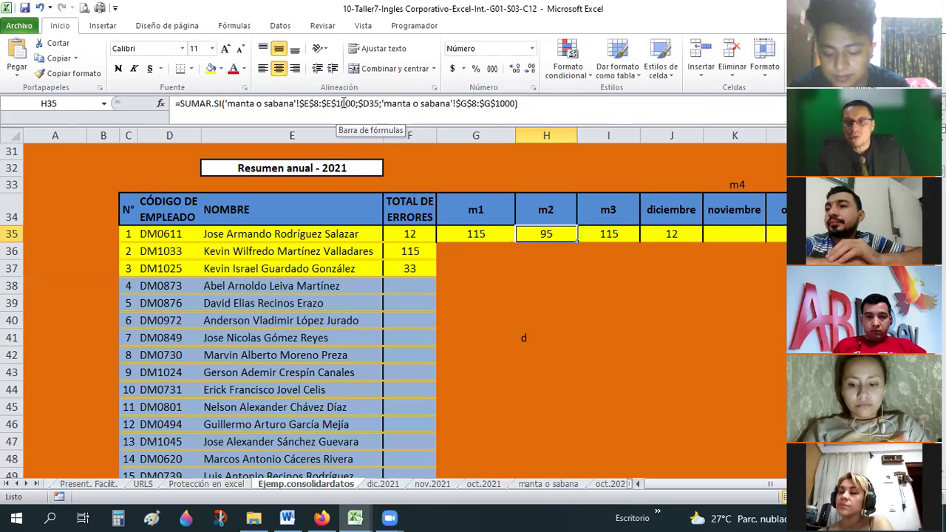
{"action": "key", "text": "Right"}
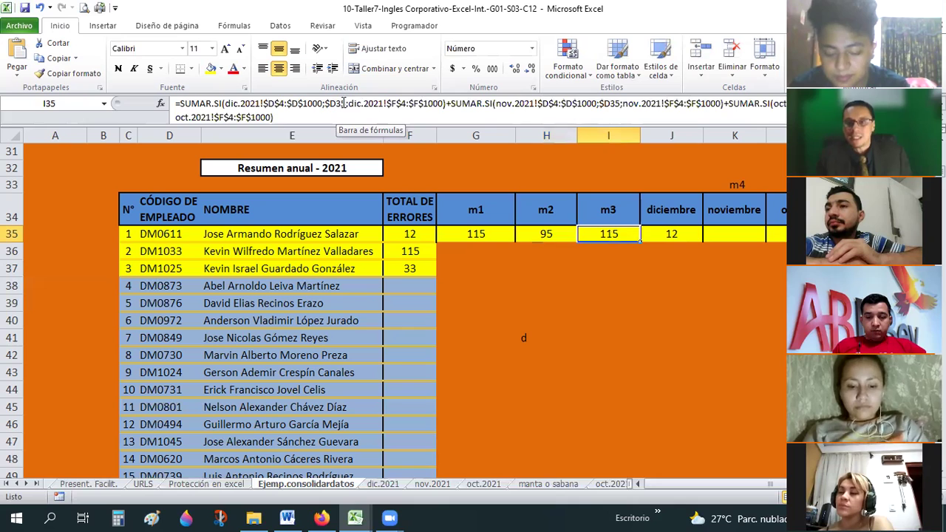
Step: Review the total, m1 and m2 cells F35:H35 alongside the m3 formula in I35
{"action": "key", "text": "Left"}
{"action": "key", "text": "Right"}
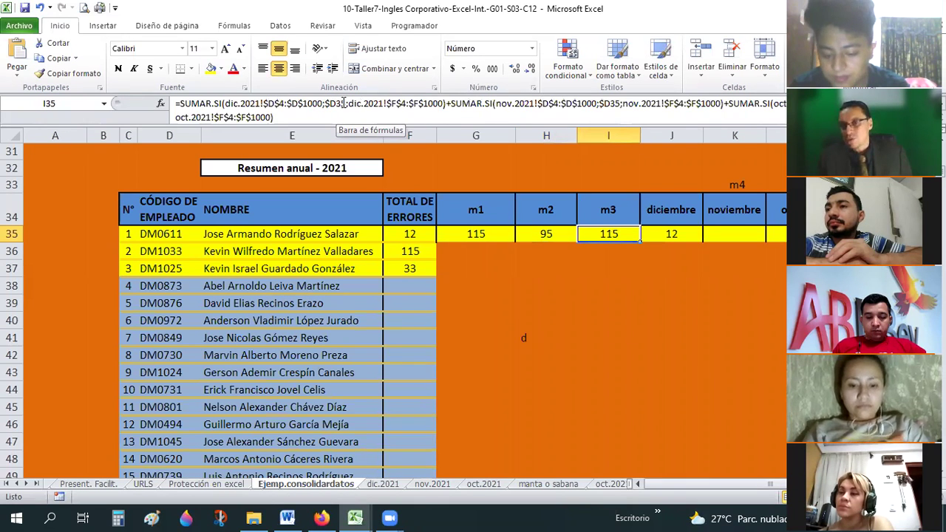
{"action": "key", "text": "Left"}
{"action": "key", "text": "shift+Left"}
{"action": "key", "text": "shift+Left"}
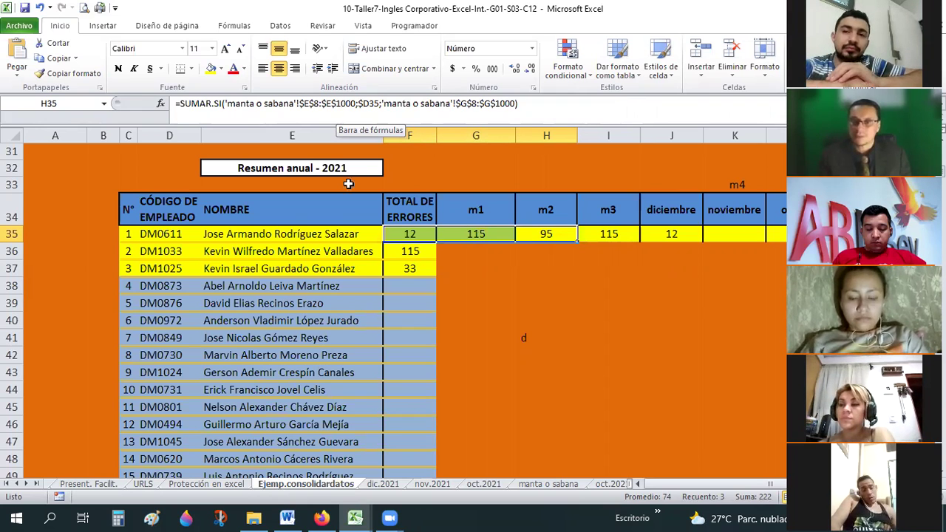
{"action": "left_click", "coordinate": [686, 319]}
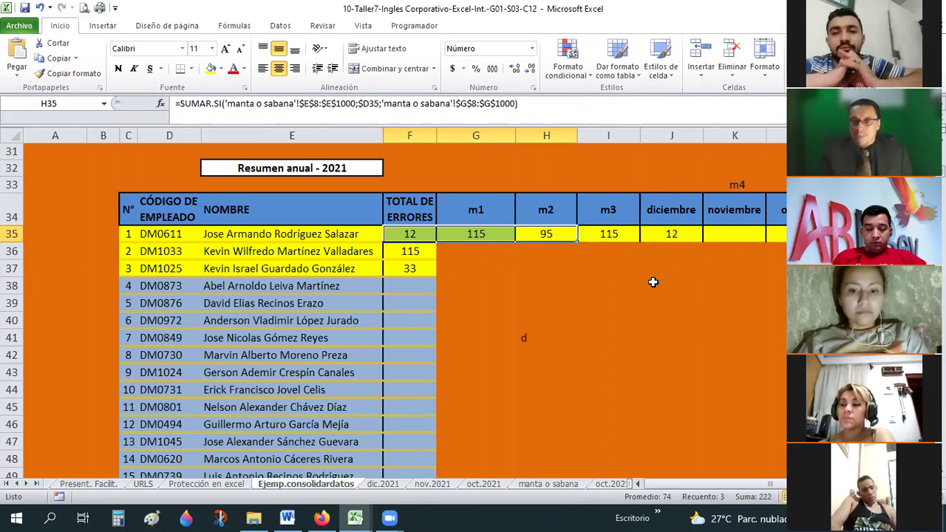
Step: Examine the diciembre formula in J35, its neighbouring month cells and the dic.2021 records it refers to
{"action": "left_click", "coordinate": [668, 234]}
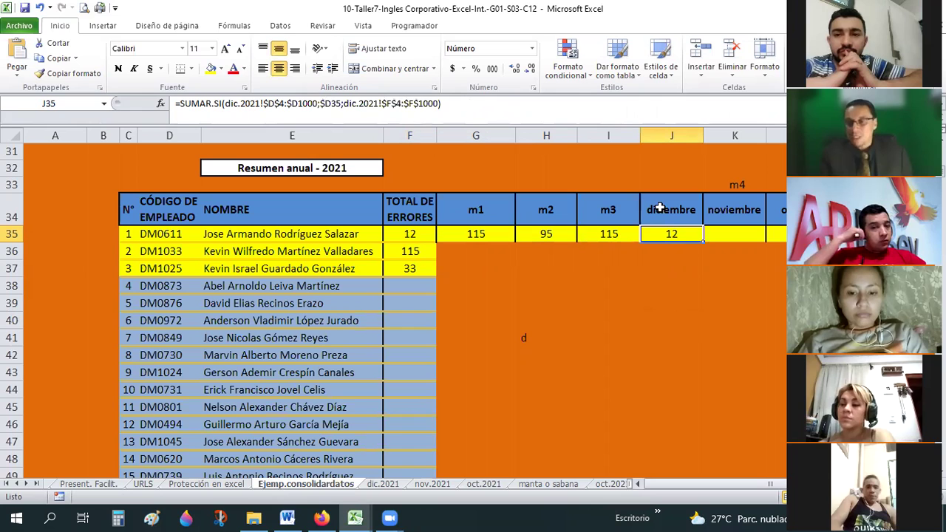
{"action": "left_click_drag", "start_coordinate": [660, 208], "coordinate": [677, 230]}
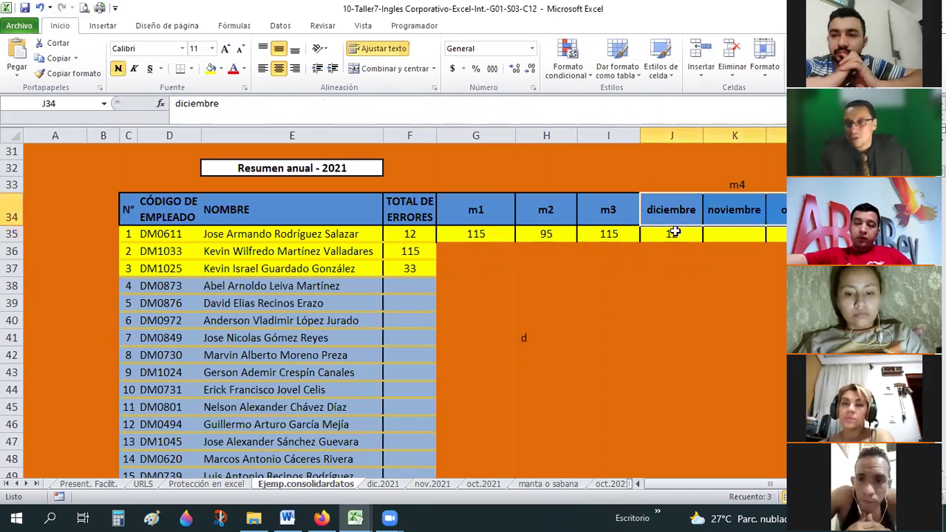
{"action": "left_click", "coordinate": [674, 232]}
{"action": "key", "text": "Right"}
{"action": "key", "text": "Right"}
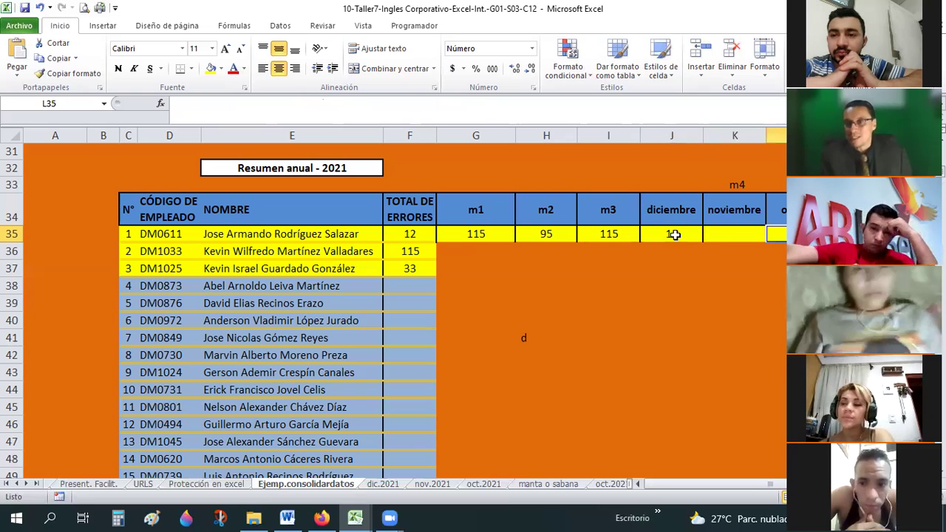
{"action": "left_click", "coordinate": [675, 233]}
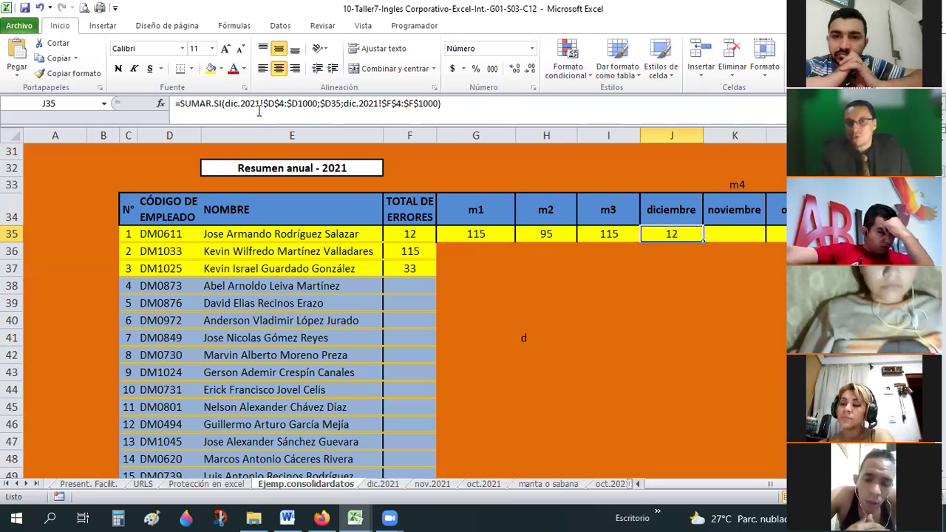
{"action": "left_click", "coordinate": [388, 485]}
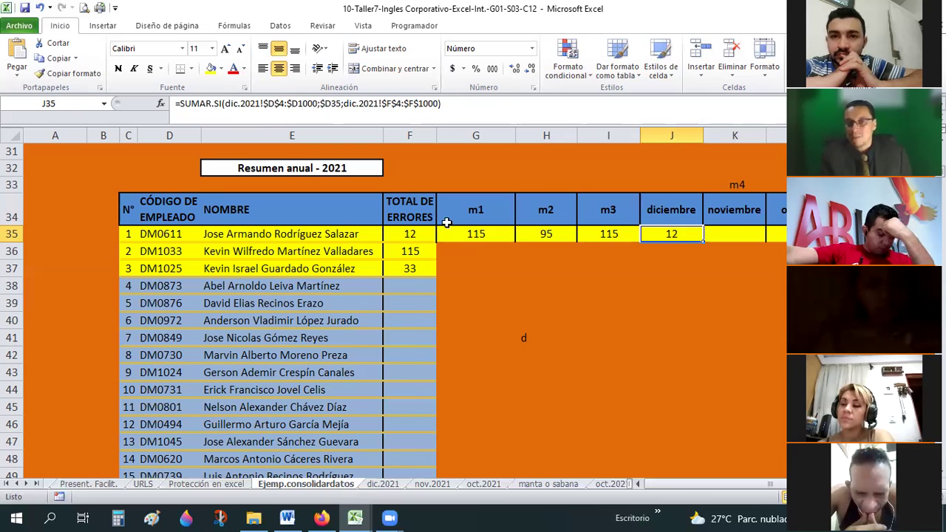
{"action": "left_click", "coordinate": [329, 486]}
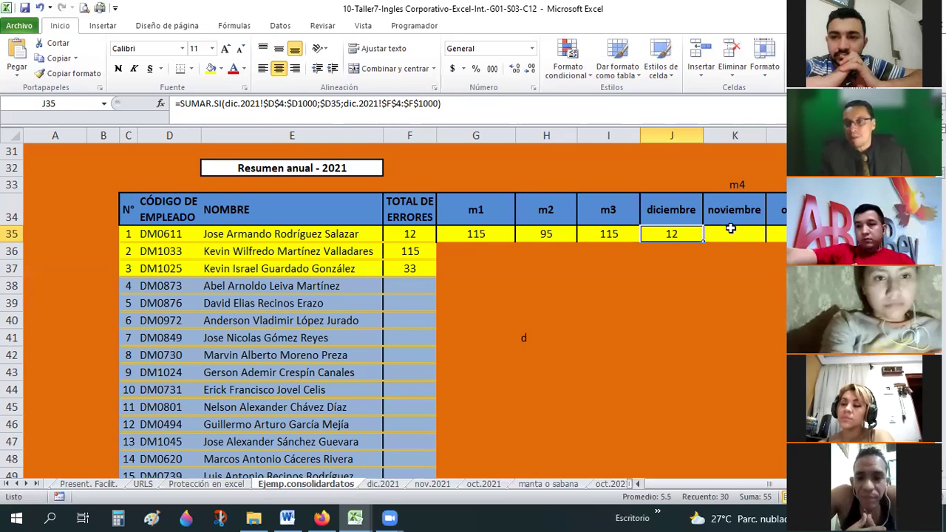
Step: Copy the diciembre SUMAR.SI formula from J35 across to K35 and L35
{"action": "left_click", "coordinate": [722, 233]}
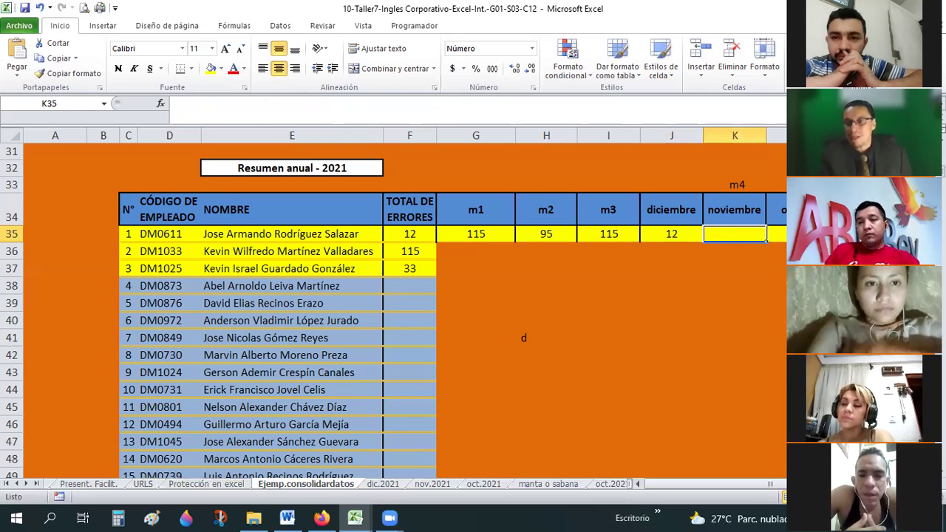
{"action": "key", "text": "Right"}
{"action": "key", "text": "Left"}
{"action": "key", "text": "Left"}
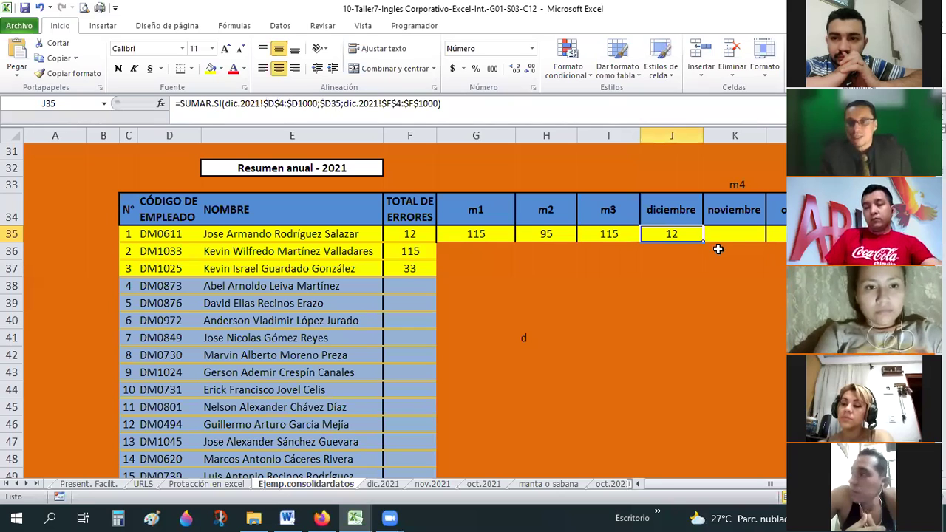
{"action": "left_click_drag", "start_coordinate": [703, 242], "coordinate": [746, 232]}
Step: Change both sheet references in the noviembre formula in K35 to nov.2021
{"action": "mouse_move", "coordinate": [235, 103]}
{"action": "left_mouse_down"}
{"action": "mouse_move", "coordinate": [225, 103]}
{"action": "mouse_move", "coordinate": [238, 104]}
{"action": "left_mouse_up"}
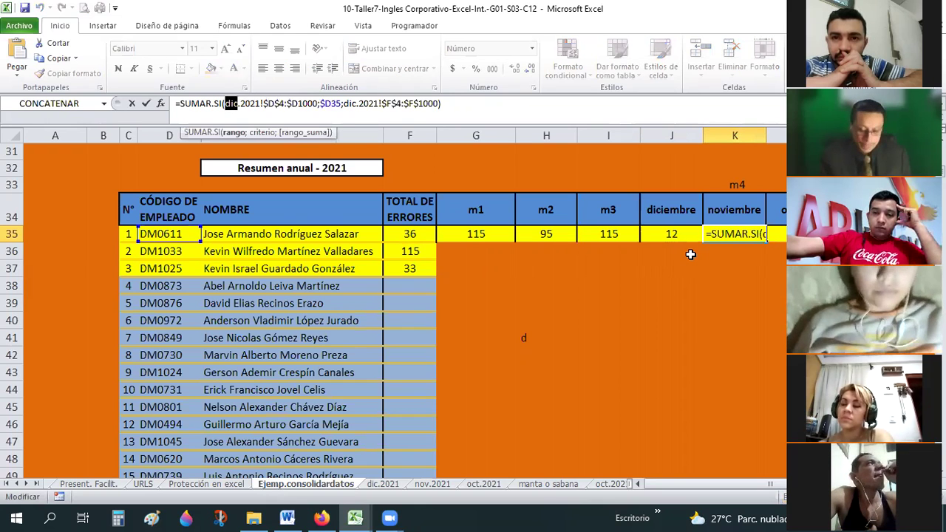
{"action": "type", "text": "nov."}
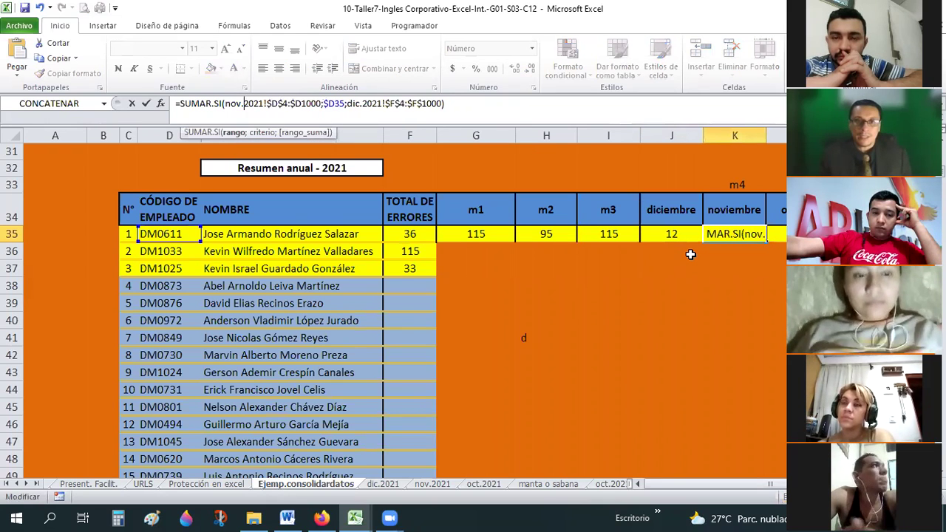
{"action": "key", "text": "Right"}
{"action": "key", "text": "Right"}
{"action": "key", "text": "Right"}
{"action": "key", "text": "Right"}
{"action": "key", "text": "Right"}
{"action": "key", "text": "Right"}
{"action": "key", "text": "Right"}
{"action": "key", "text": "Right"}
{"action": "key", "text": "Right"}
{"action": "key", "text": "Right"}
{"action": "key", "text": "Right"}
{"action": "key", "text": "Right"}
{"action": "key", "text": "Right"}
{"action": "key", "text": "Right"}
{"action": "key", "text": "Right"}
{"action": "key", "text": "Right"}
{"action": "key", "text": "Right"}
{"action": "key", "text": "Right"}
{"action": "key", "text": "Right"}
{"action": "key", "text": "Right"}
{"action": "key", "text": "BackSpace"}
{"action": "key", "text": "BackSpace"}
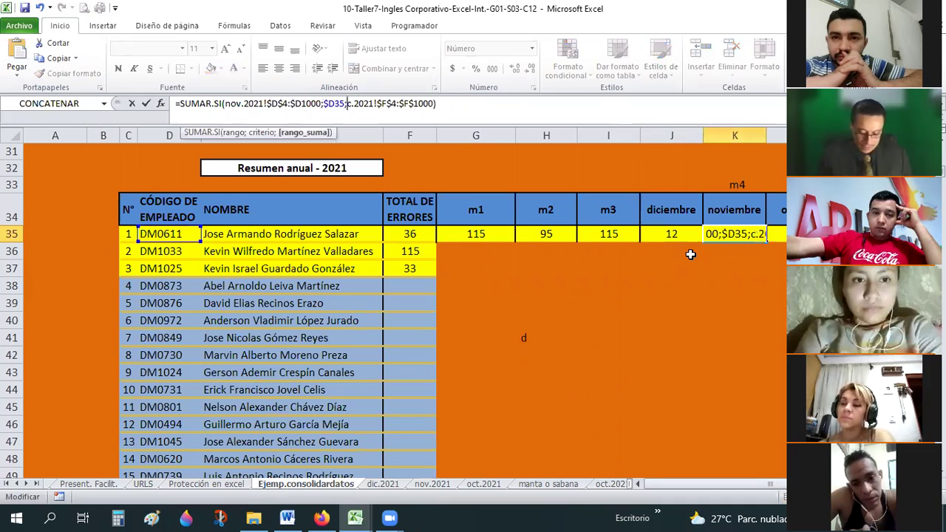
{"action": "key", "text": "Delete"}
{"action": "type", "text": "nov"}
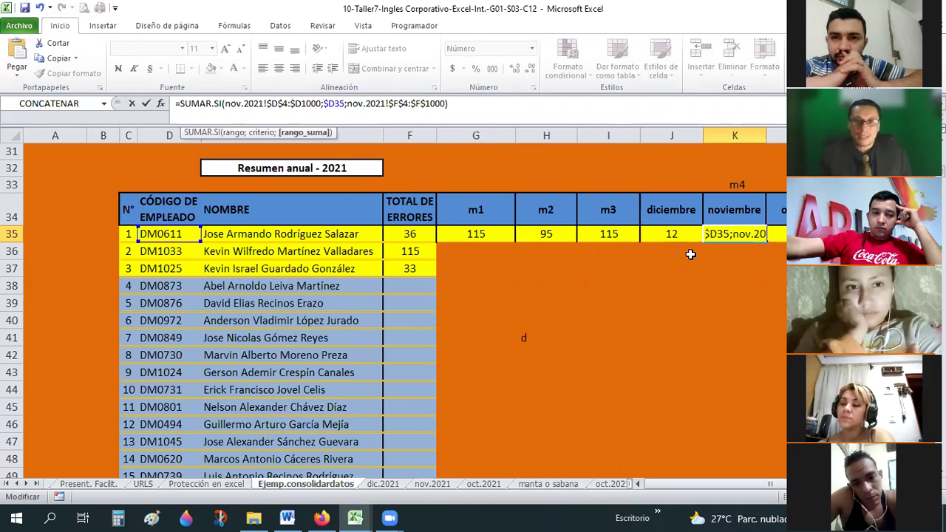
{"action": "key", "text": "Return"}
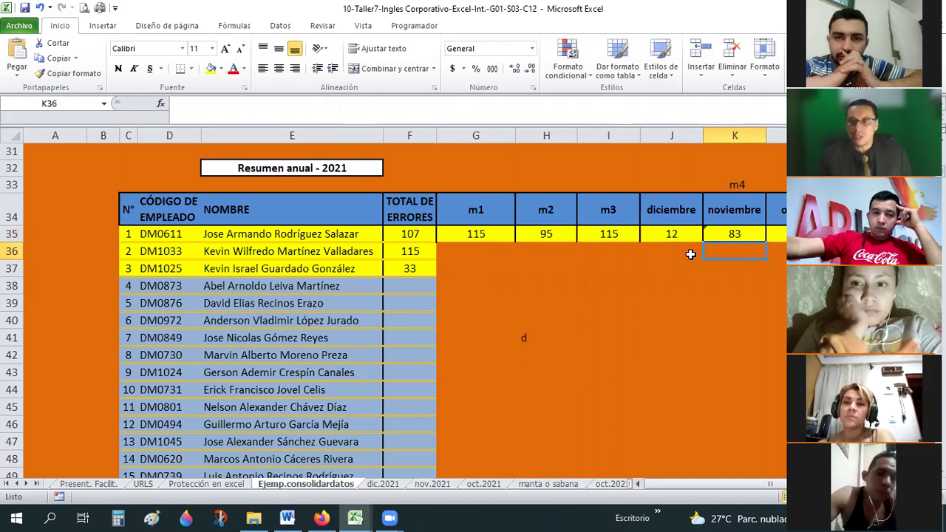
Step: Change both sheet references in the SUMAR.SI formula in L35 to oct.2021
{"action": "key", "text": "Up"}
{"action": "key", "text": "Right"}
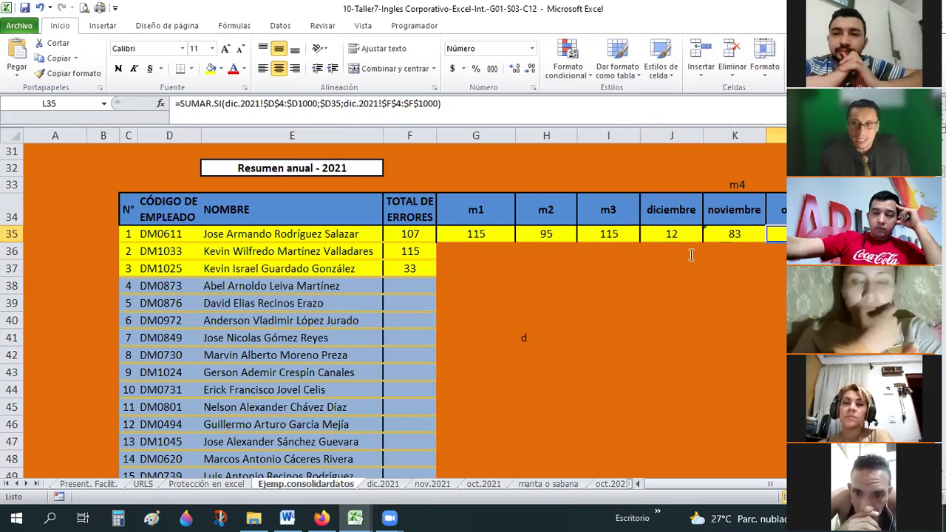
{"action": "key", "text": "F2"}
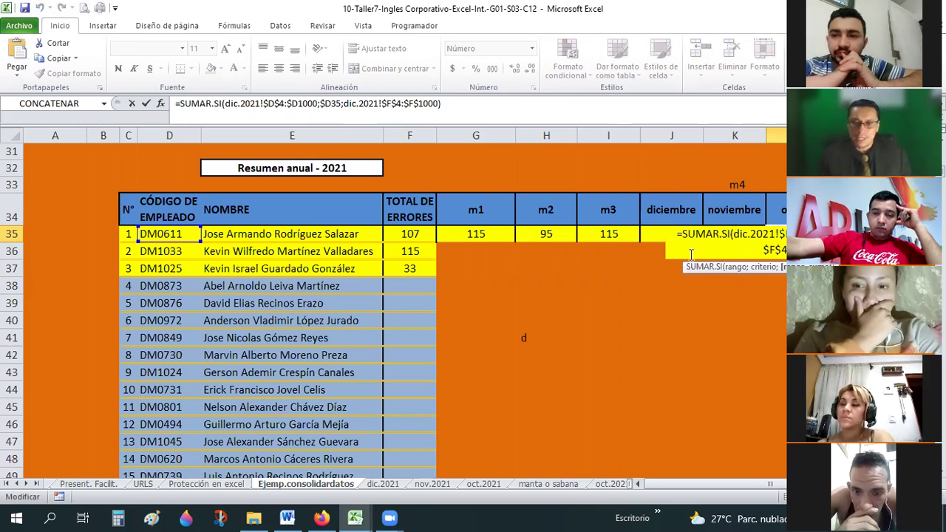
{"action": "left_click", "coordinate": [691, 254]}
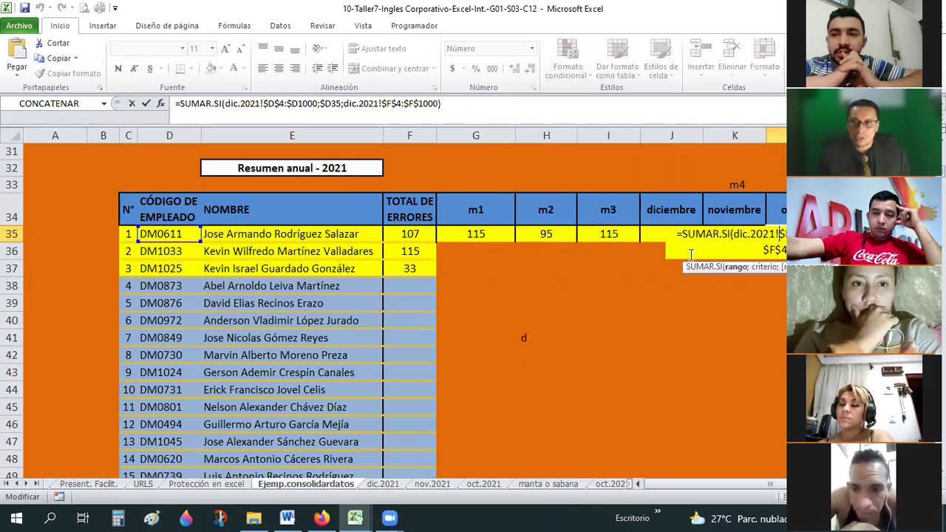
{"action": "key", "text": "Delete"}
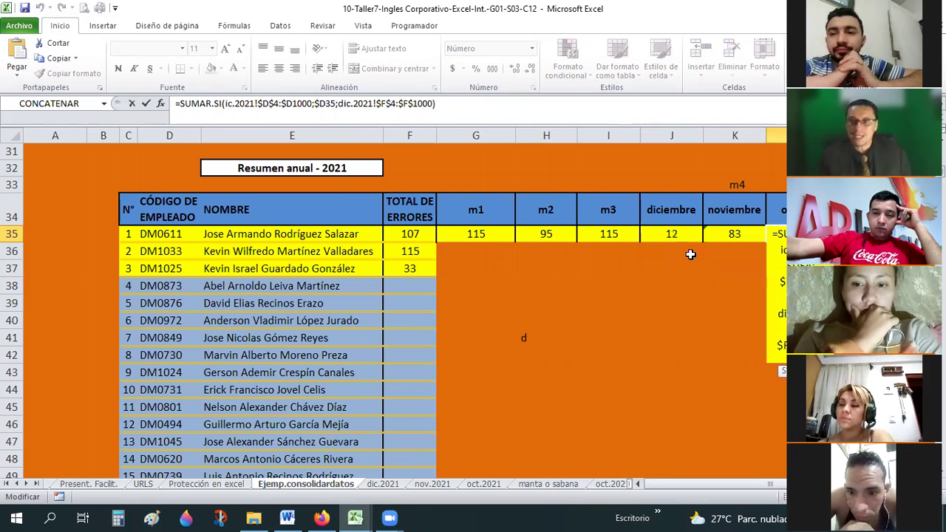
{"action": "key", "text": "Delete"}
{"action": "key", "text": "Delete"}
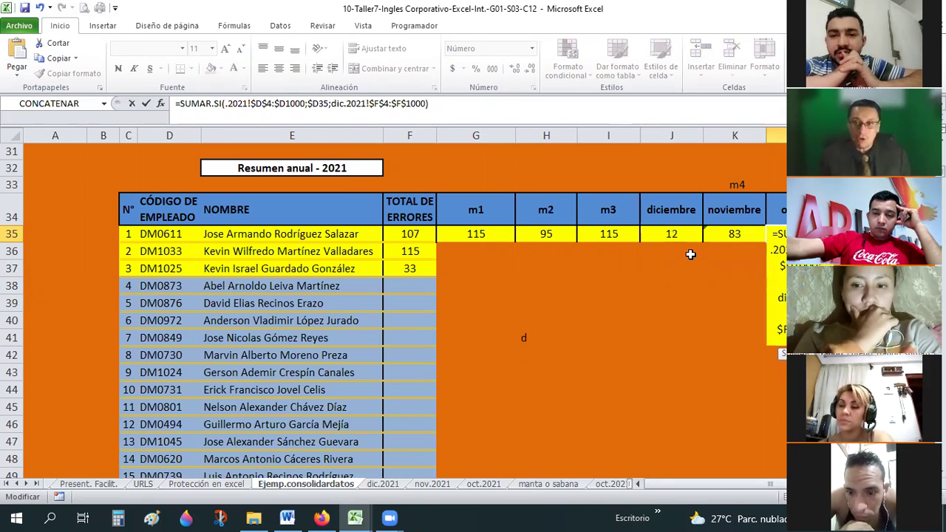
{"action": "type", "text": "oct"}
{"action": "key", "text": "Down"}
{"action": "key", "text": "Down"}
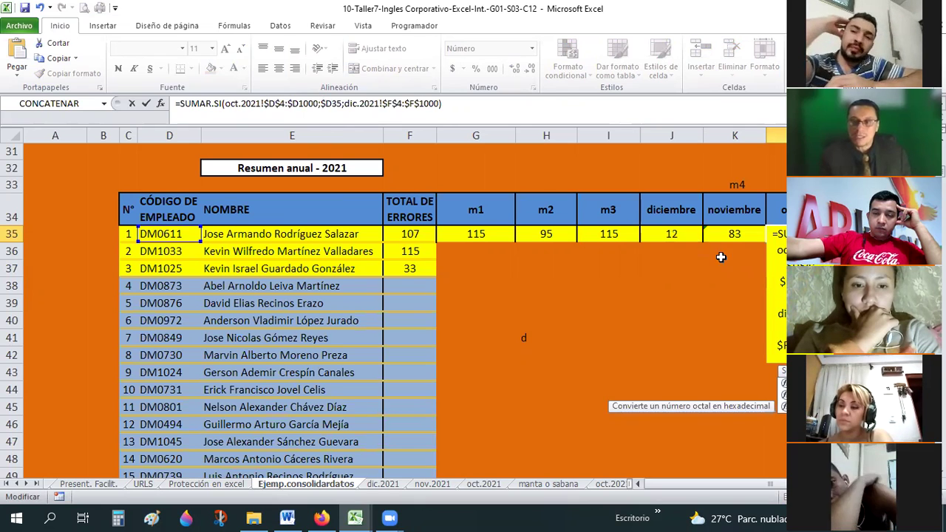
{"action": "key", "text": "Escape"}
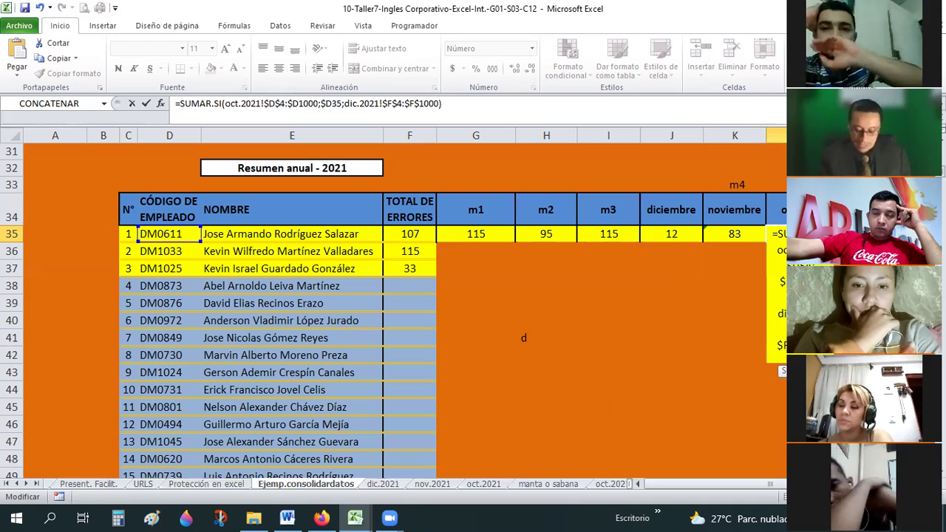
{"action": "type", "text": "oct"}
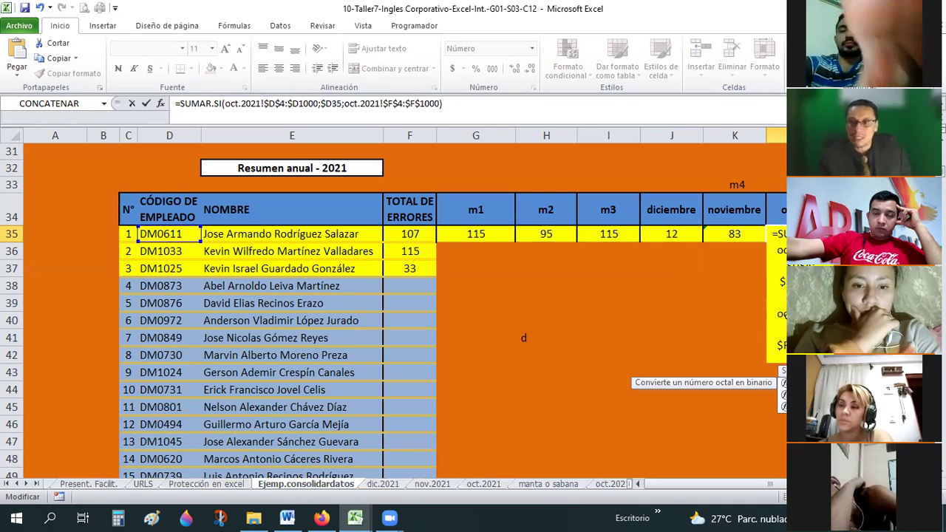
{"action": "key", "text": "Return"}
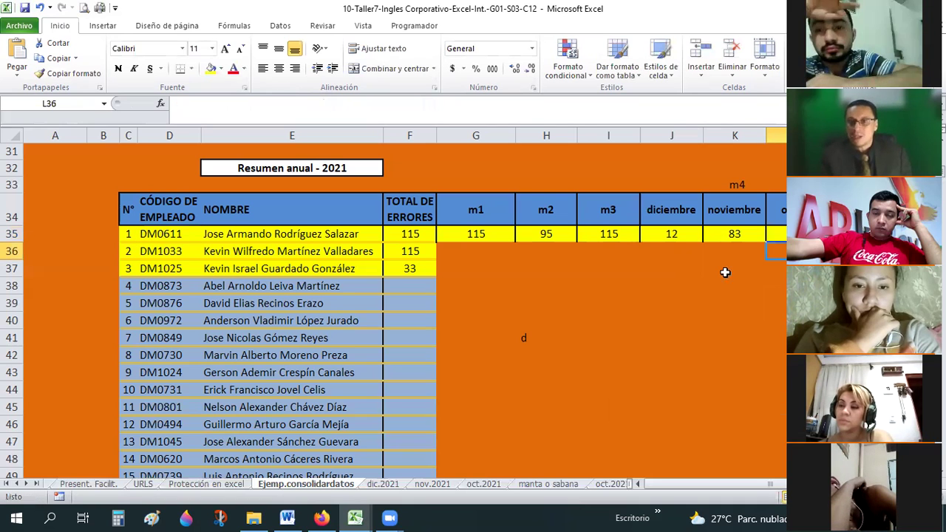
Step: Check the monthly formulas in J35:L35 against employee code D35 and inspect the total formula in F35
{"action": "left_click", "coordinate": [687, 238]}
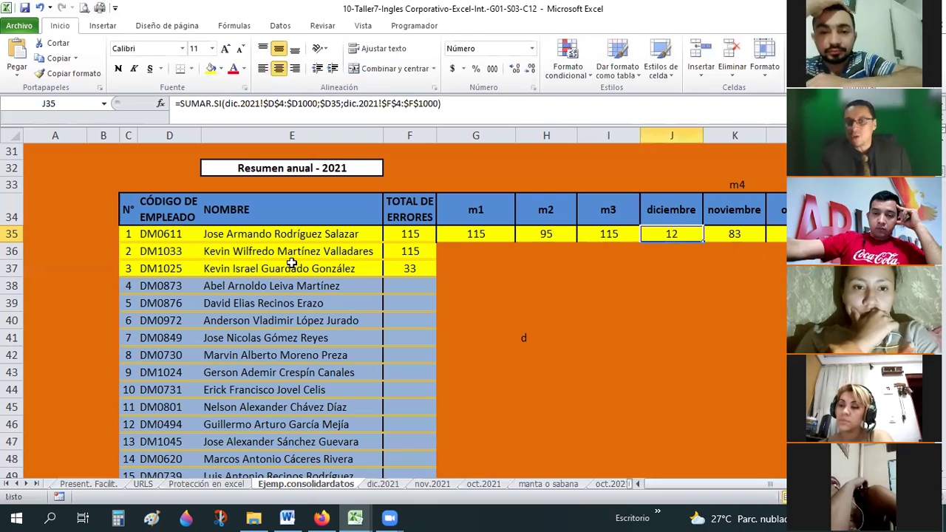
{"action": "left_click", "coordinate": [181, 238]}
{"action": "left_click", "coordinate": [667, 236]}
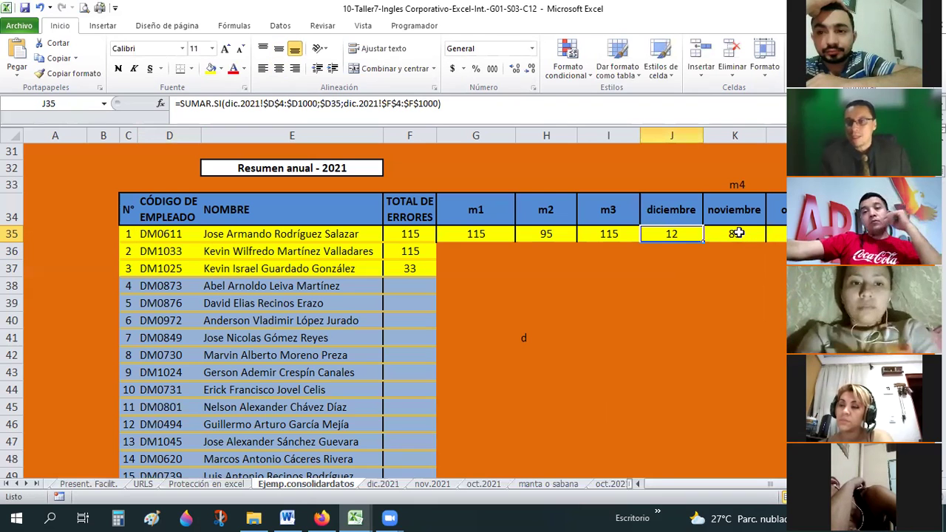
{"action": "key", "text": "Right"}
{"action": "key", "text": "Right"}
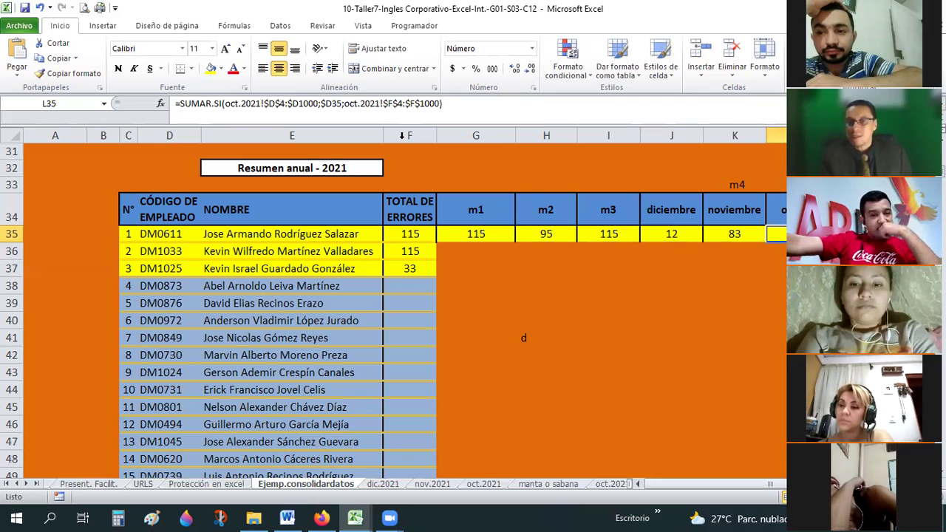
{"action": "left_click", "coordinate": [660, 234]}
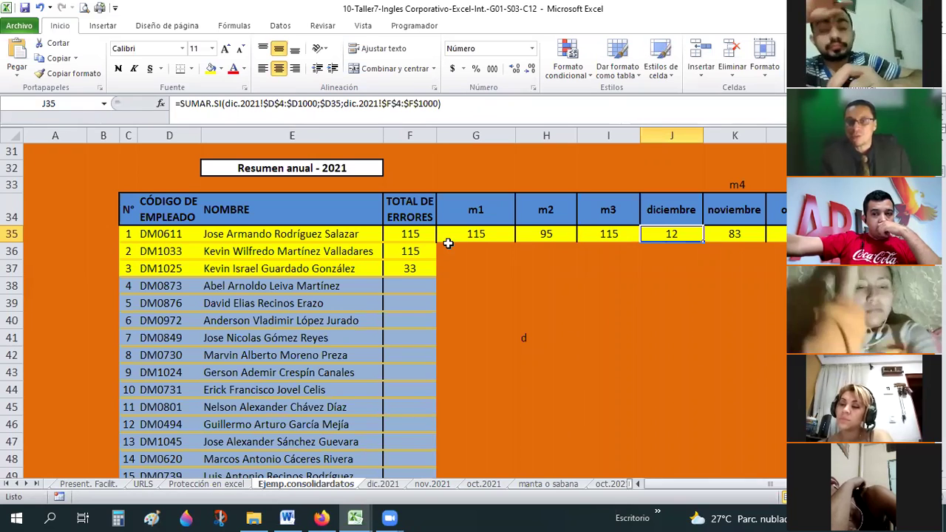
{"action": "left_click", "coordinate": [421, 234]}
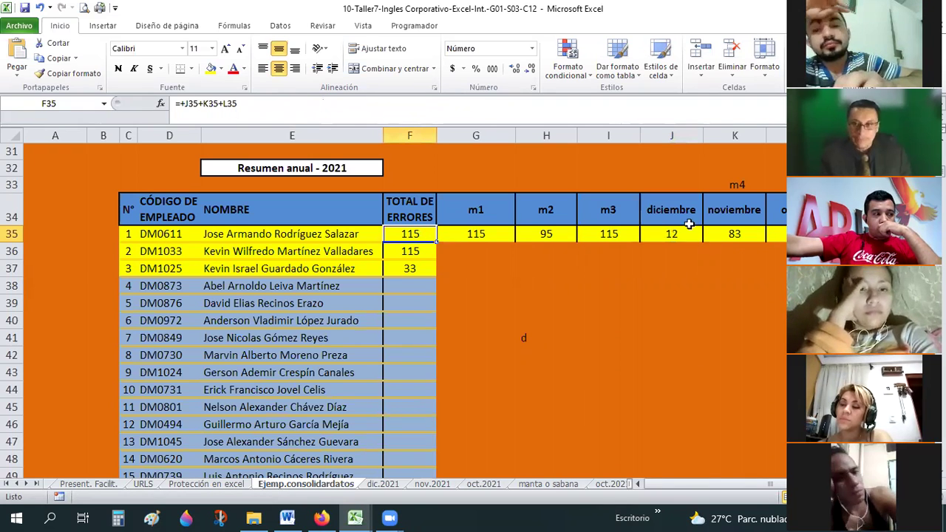
{"action": "key", "text": "F2"}
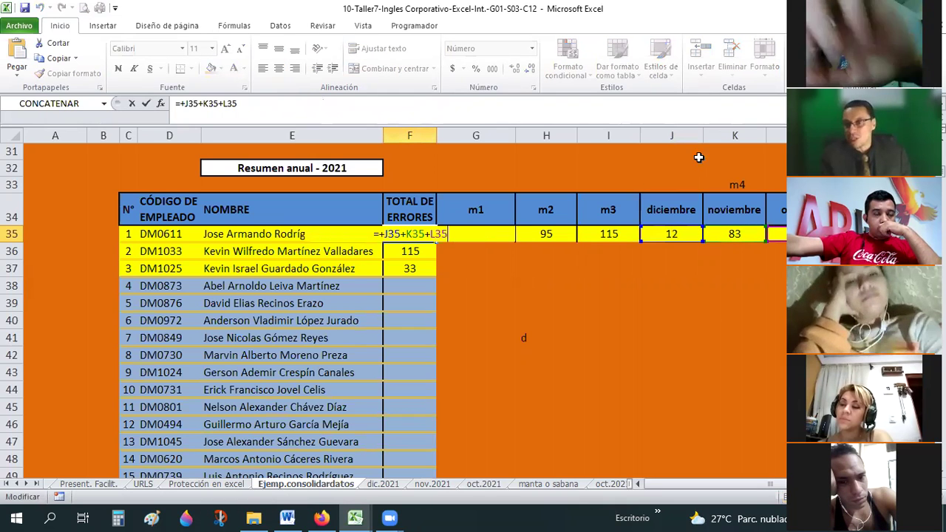
Step: Hide the monthly columns J to L and select the m3 formula cell I35
{"action": "left_click_drag", "start_coordinate": [698, 157], "coordinate": [777, 466]}
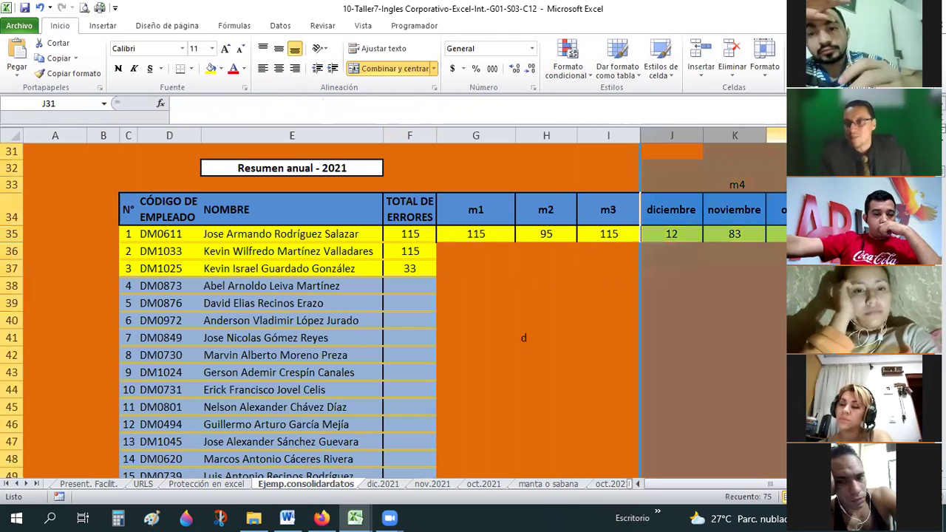
{"action": "right_click", "coordinate": [739, 124]}
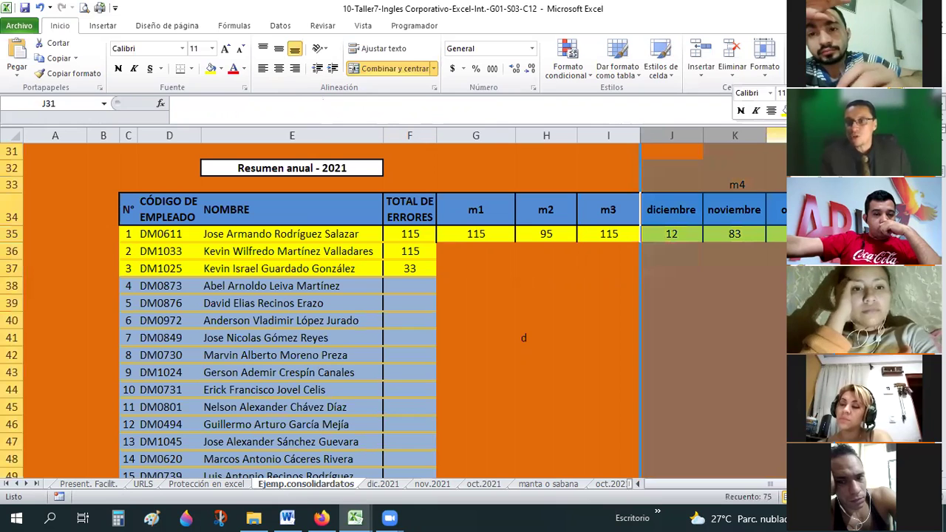
{"action": "left_click", "coordinate": [786, 276]}
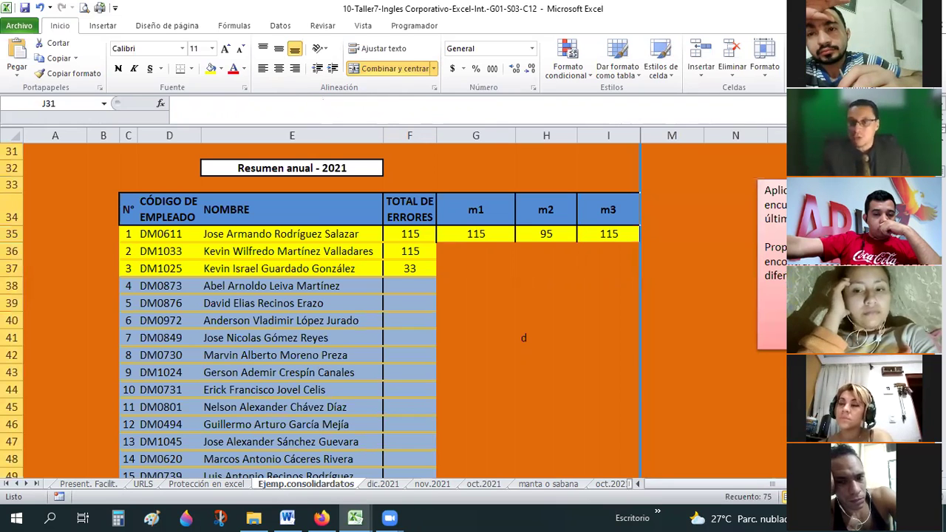
{"action": "left_click", "coordinate": [610, 233]}
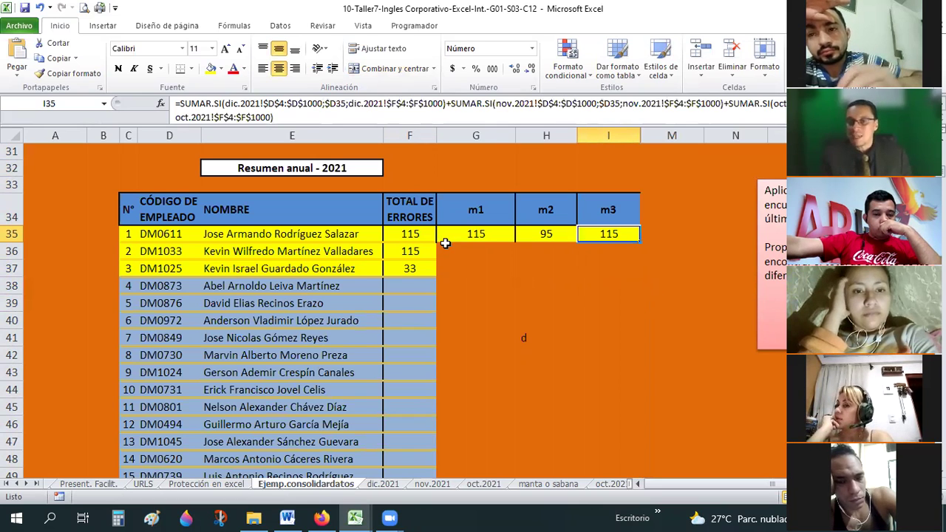
Step: Inspect the references in the total formula in F35 and unhide the monthly columns J to L
{"action": "left_click", "coordinate": [414, 233]}
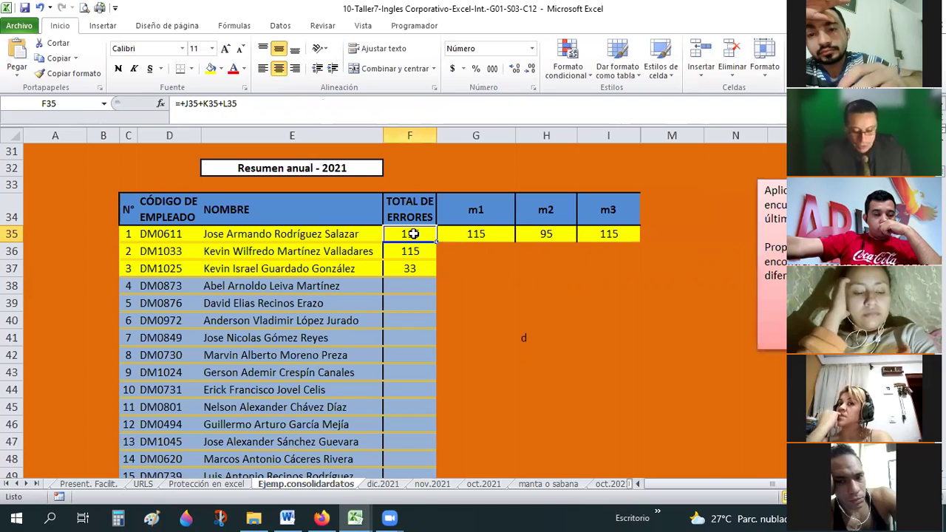
{"action": "key", "text": "F2"}
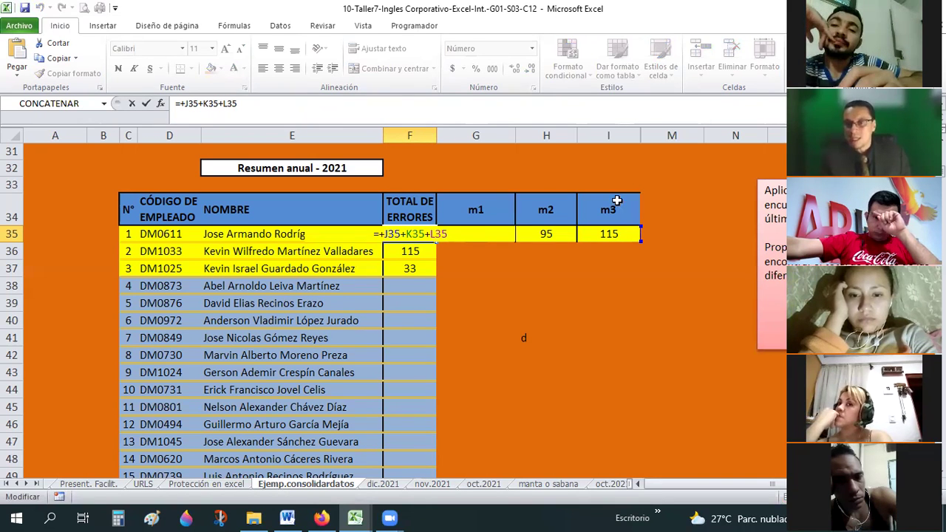
{"action": "left_click_drag", "start_coordinate": [614, 140], "coordinate": [657, 137]}
{"action": "right_click", "coordinate": [658, 139]}
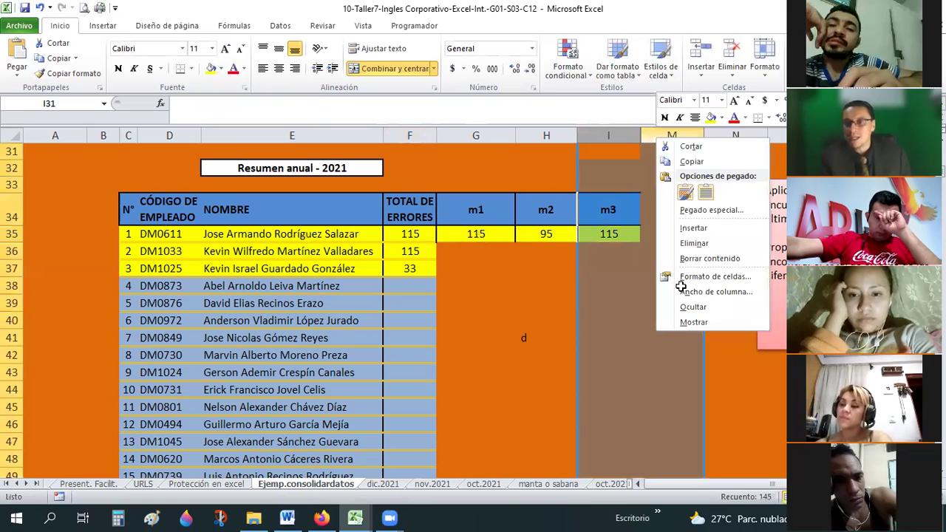
{"action": "left_click", "coordinate": [695, 323]}
Step: Check the formulas in K35, L35 and I35 against the source sheets nov.2021 and oct.2021
{"action": "left_click", "coordinate": [735, 234]}
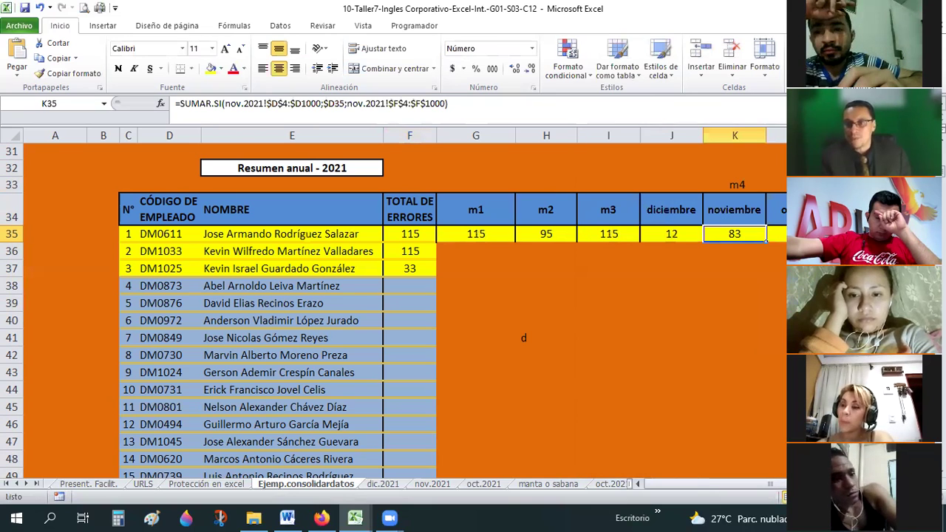
{"action": "left_click", "coordinate": [776, 234]}
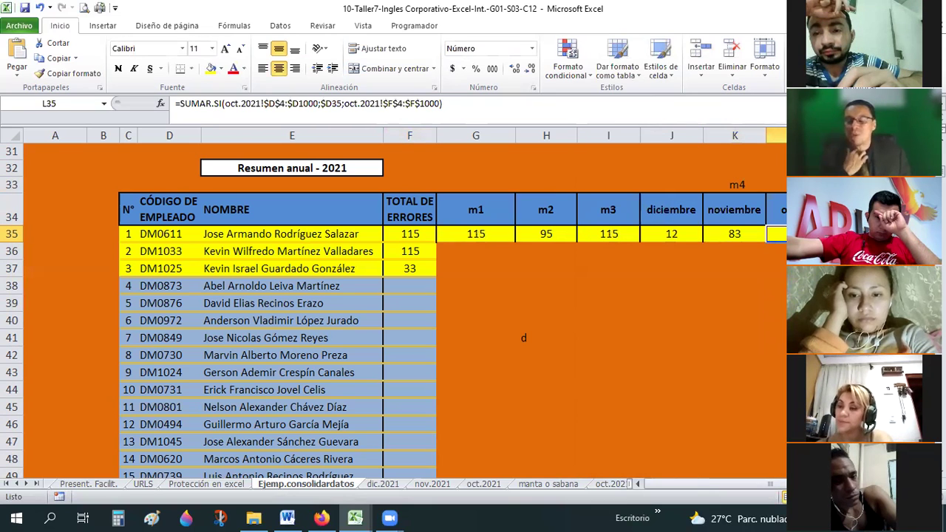
{"action": "left_click", "coordinate": [610, 231]}
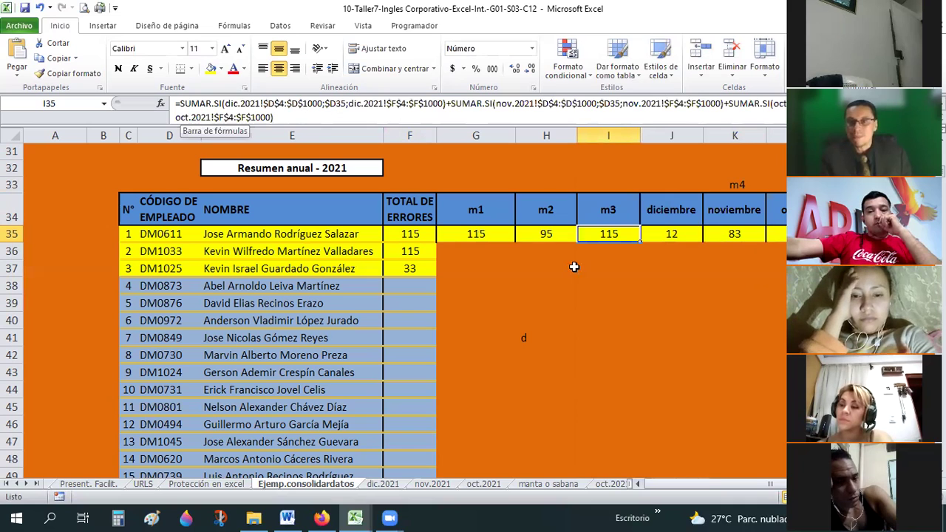
{"action": "left_click", "coordinate": [428, 485]}
{"action": "key", "text": "ctrl+Page_Down"}
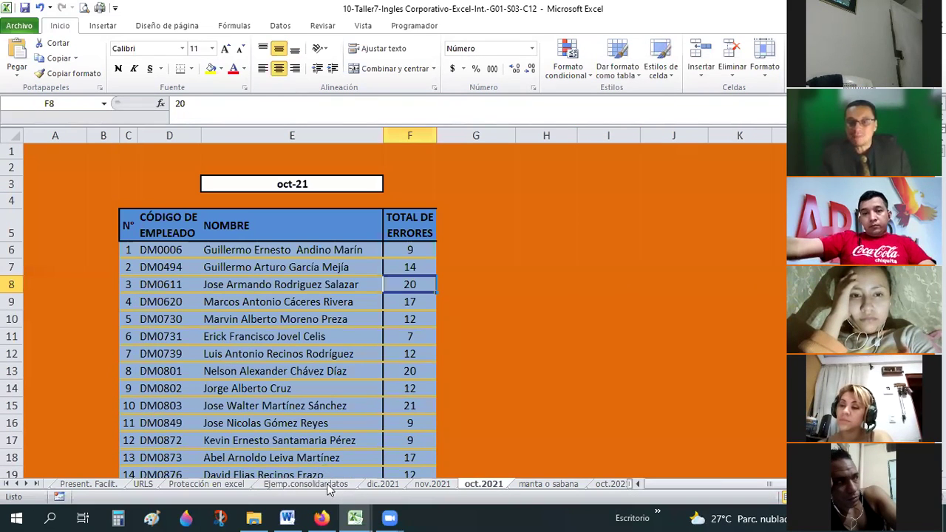
{"action": "key", "text": "ctrl+Page_Up"}
{"action": "key", "text": "ctrl+Page_Up"}
{"action": "key", "text": "ctrl+Page_Up"}
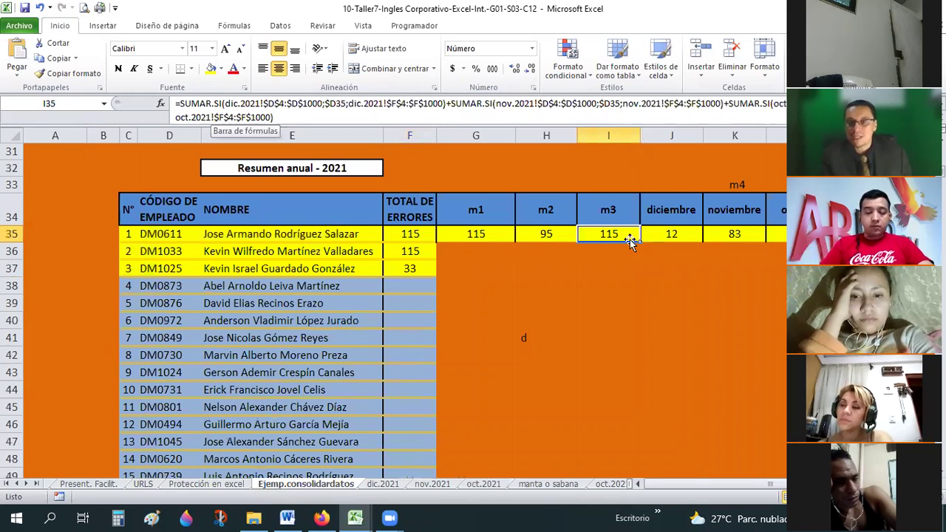
Step: Compare the diciembre formula in J35 with the first SUMAR.SI term and the plus sign in I35's formula
{"action": "key", "text": "Right"}
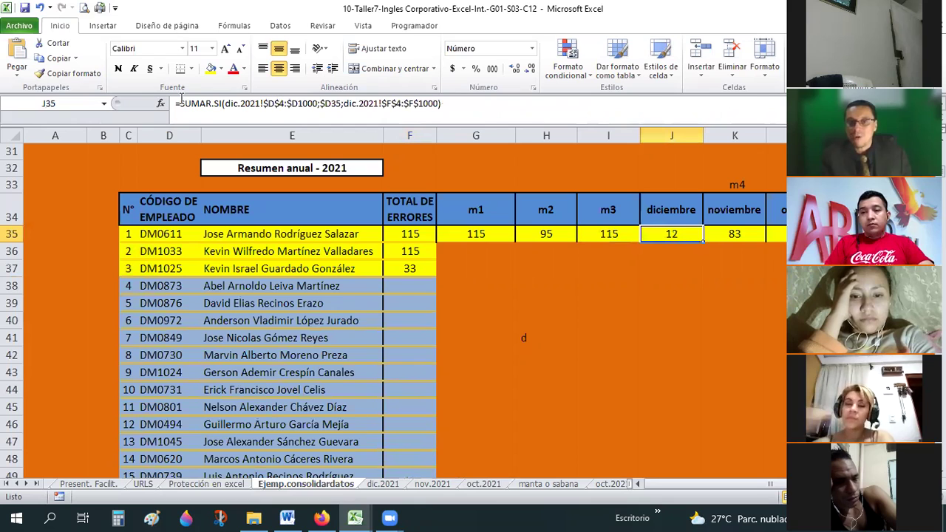
{"action": "key", "text": "Left"}
{"action": "left_click_drag", "start_coordinate": [420, 103], "coordinate": [179, 103]}
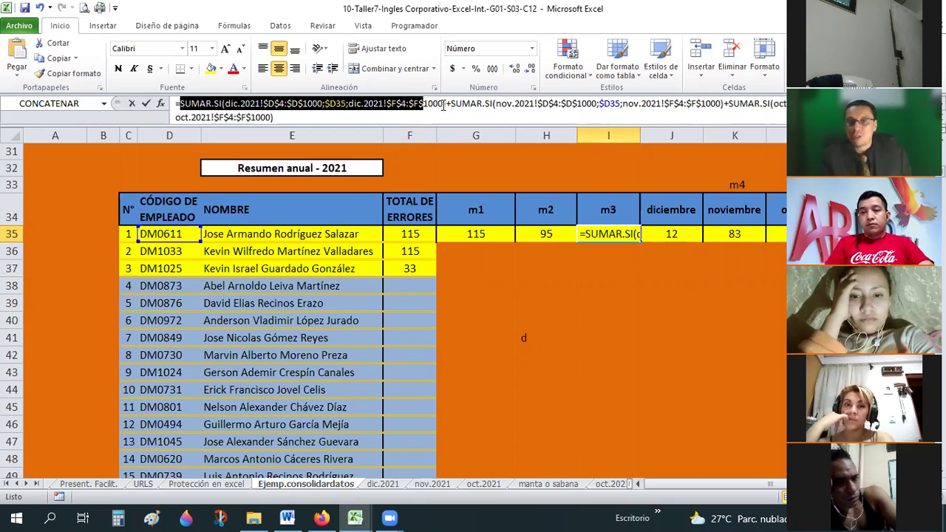
{"action": "left_click_drag", "start_coordinate": [451, 103], "coordinate": [445, 104]}
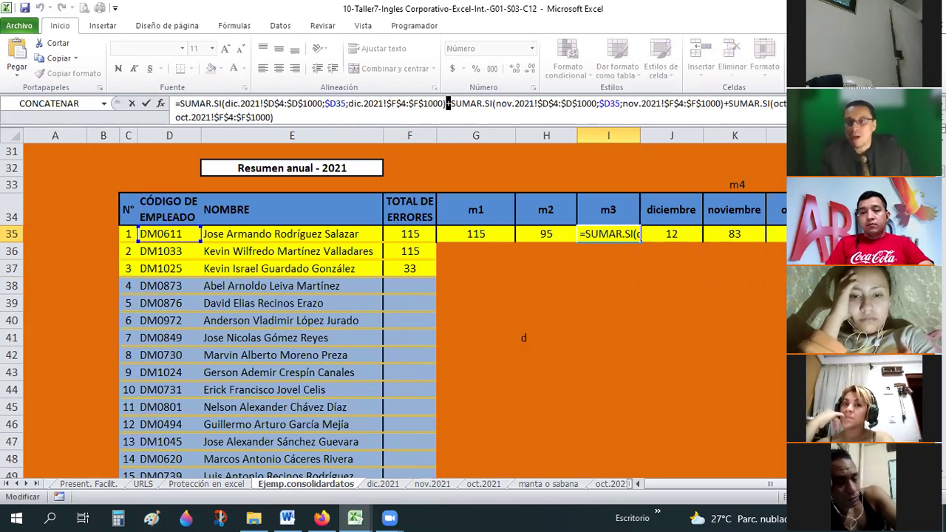
Step: Compare the column-based total formula in F35 with the single combined SUMAR.SI formula in I35
{"action": "left_click", "coordinate": [667, 318]}
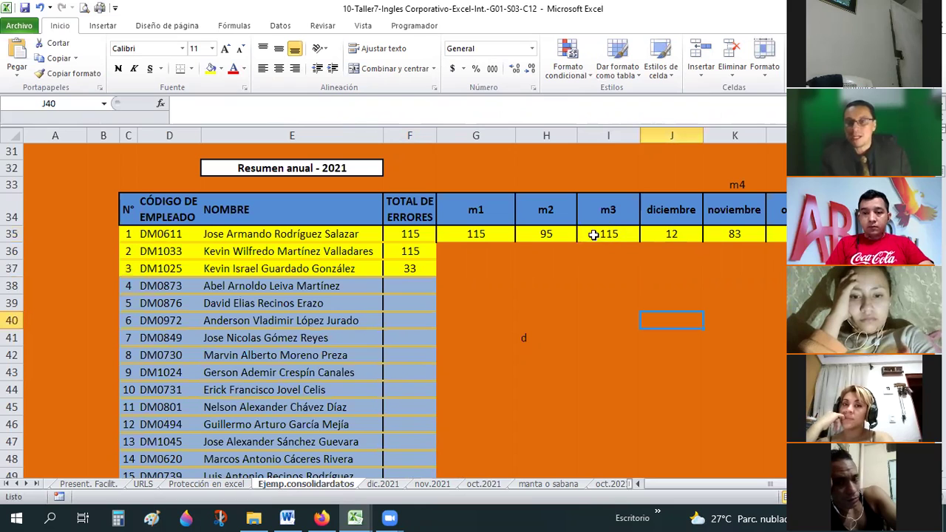
{"action": "left_click", "coordinate": [624, 234]}
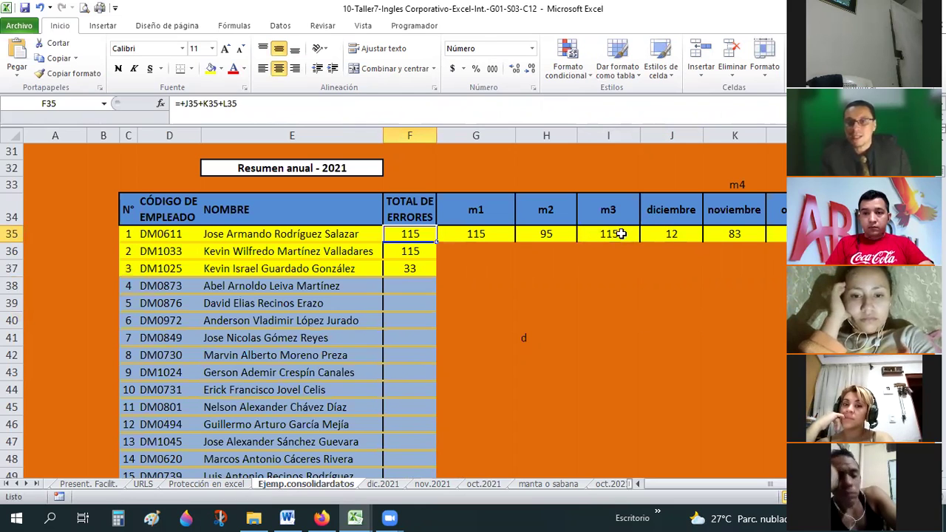
{"action": "left_click", "coordinate": [407, 234]}
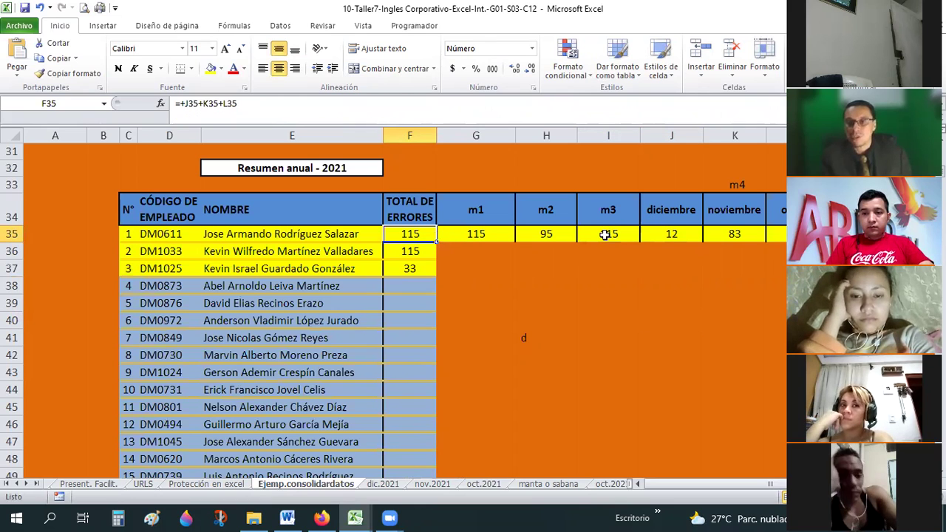
{"action": "left_click", "coordinate": [605, 235]}
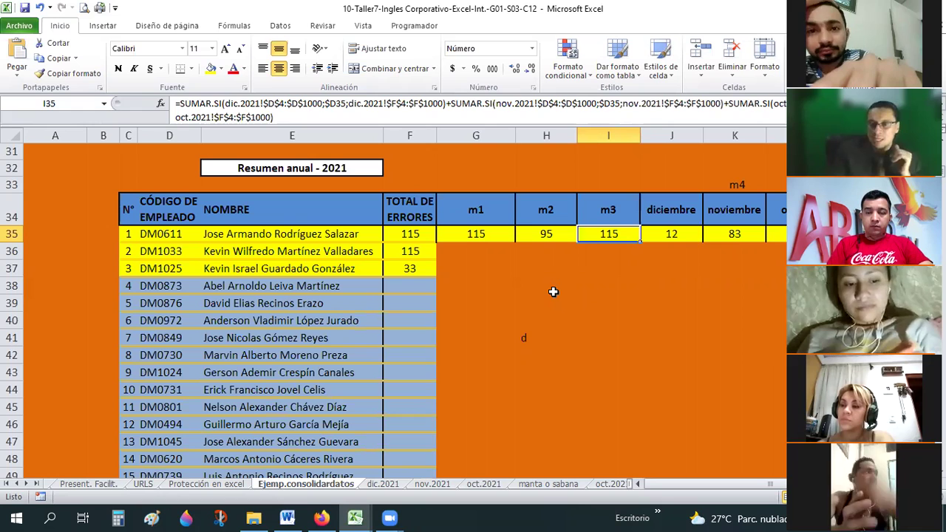
{"action": "left_click", "coordinate": [551, 290]}
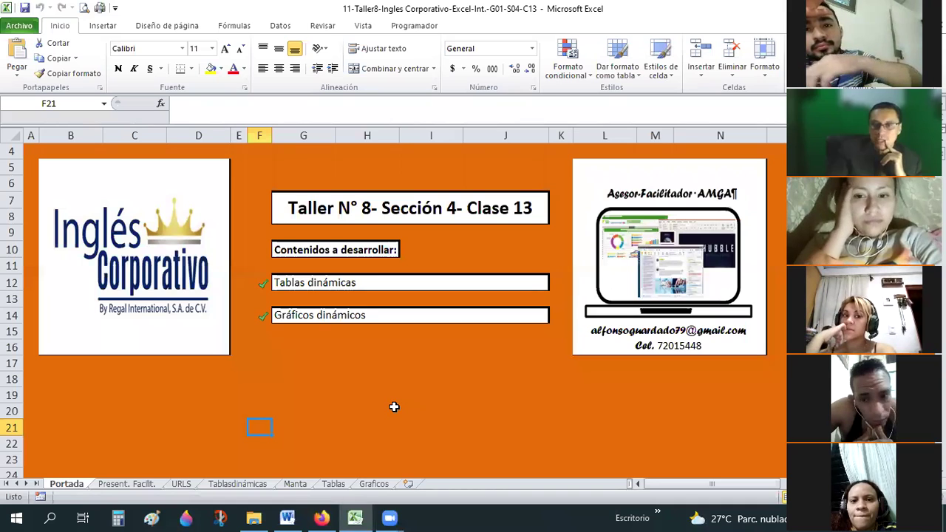
Step: Review the Tablasdinámicas sheet of the Taller8 workbook and show the Tabla dinámica and Gráfico dinámico options
{"action": "left_click", "coordinate": [394, 407]}
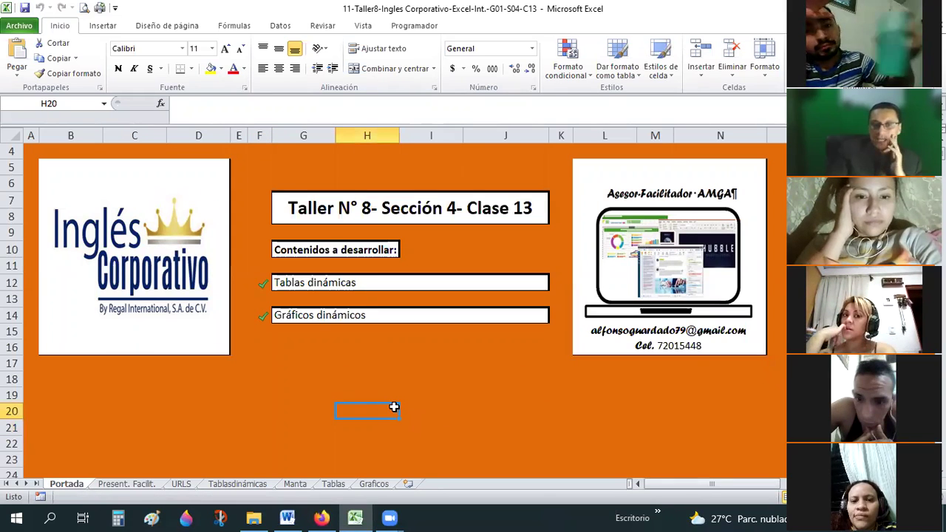
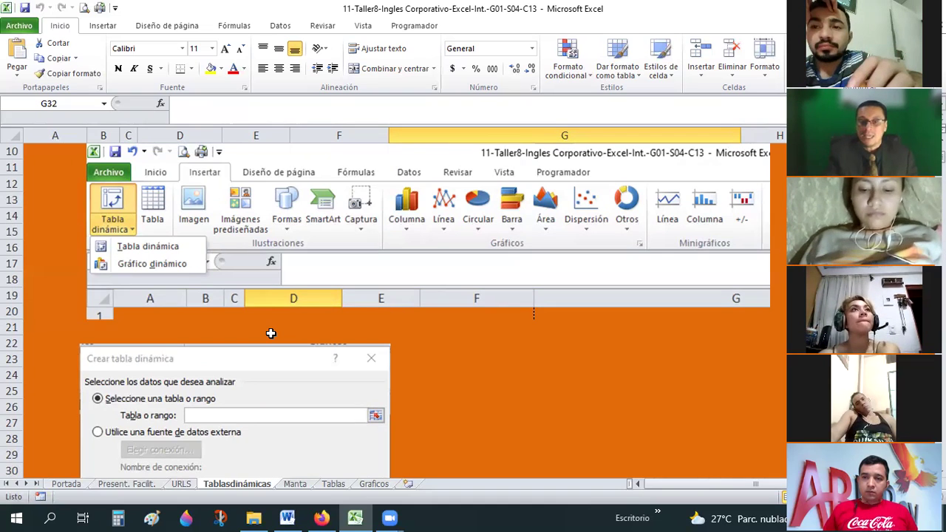
{"action": "scroll", "coordinate": [175, 276], "scroll_direction": "up", "scroll_amount": 3}
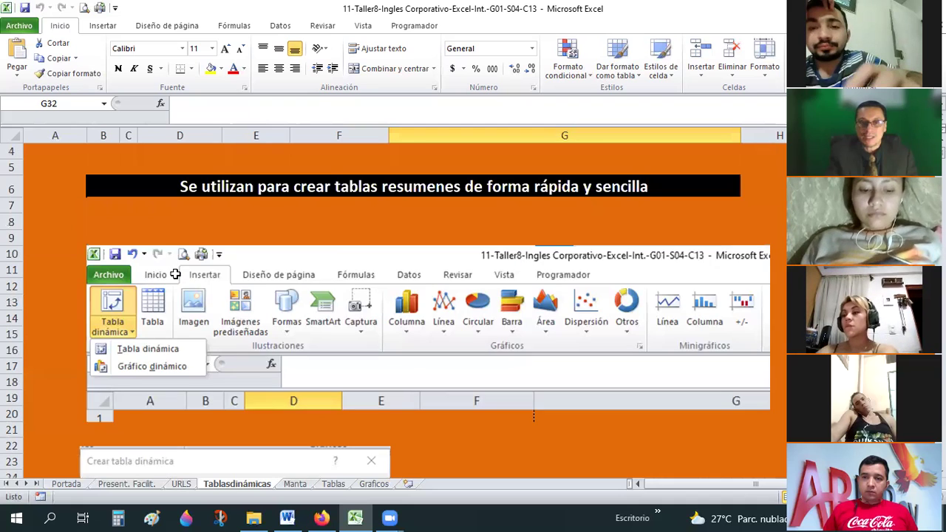
{"action": "scroll", "coordinate": [114, 160], "scroll_direction": "down", "scroll_amount": 2}
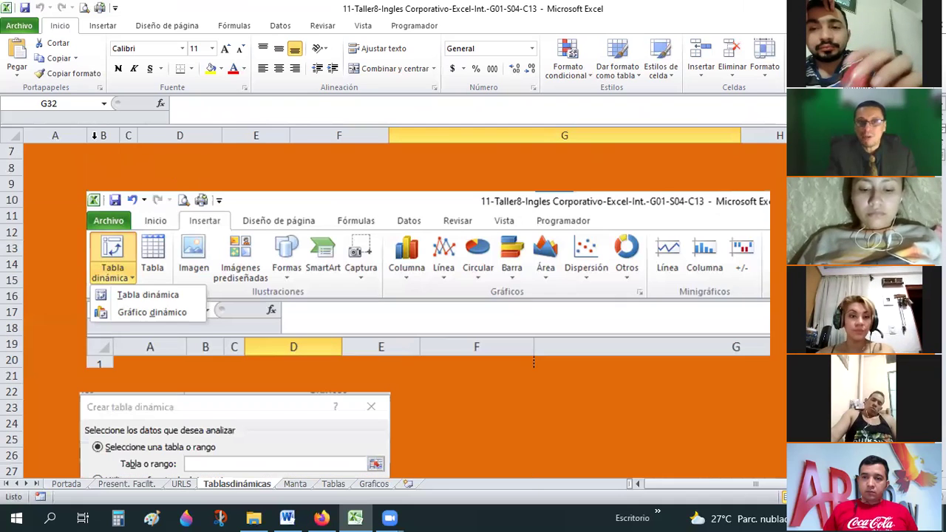
{"action": "left_click", "coordinate": [112, 28]}
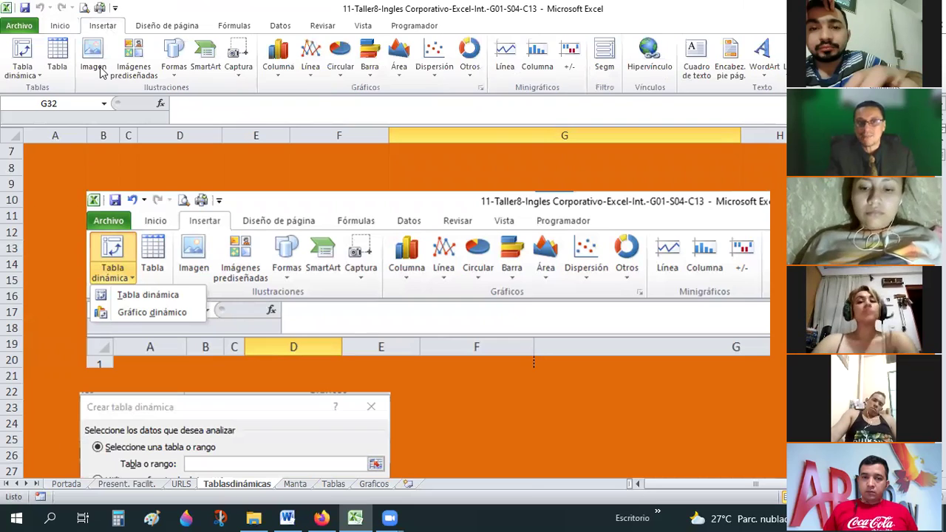
{"action": "left_click", "coordinate": [40, 78]}
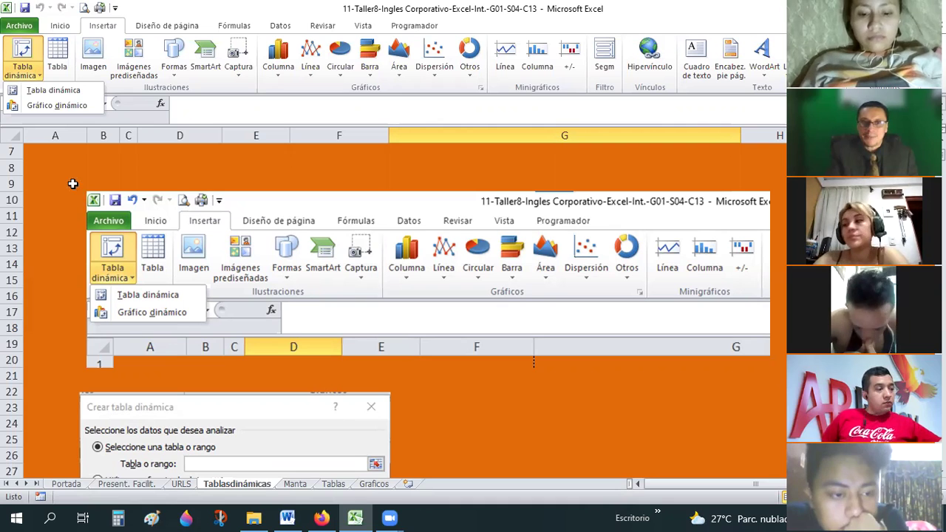
{"action": "scroll", "coordinate": [72, 183], "scroll_direction": "down", "scroll_amount": 1}
{"action": "scroll", "coordinate": [69, 183], "scroll_direction": "down", "scroll_amount": 4}
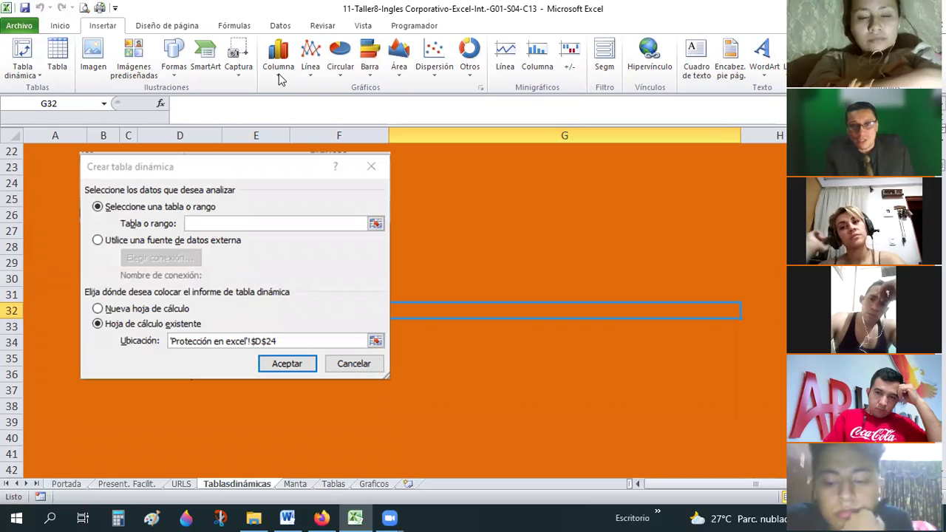
Step: Compare the Datos, Insertar, Vista and Programador command groups, and return to the Crear tabla dinámica illustration
{"action": "left_click", "coordinate": [280, 25]}
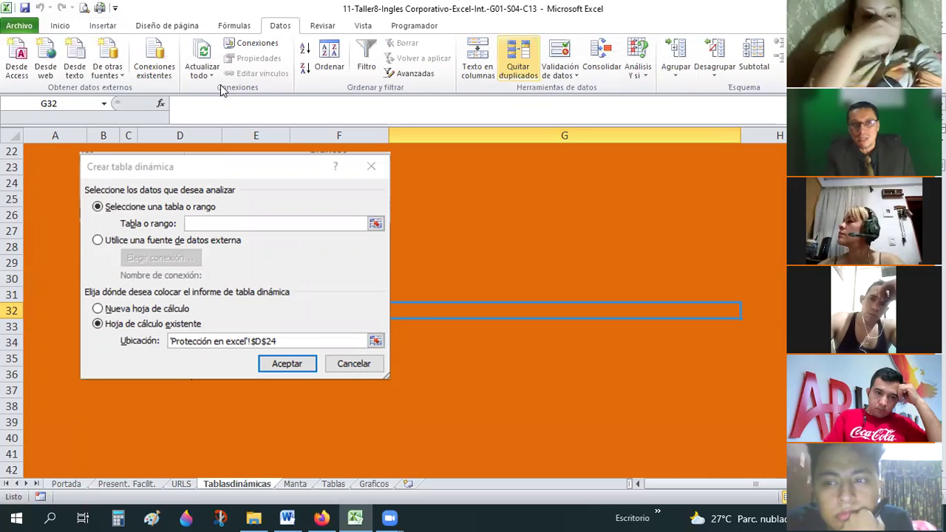
{"action": "left_click", "coordinate": [102, 26]}
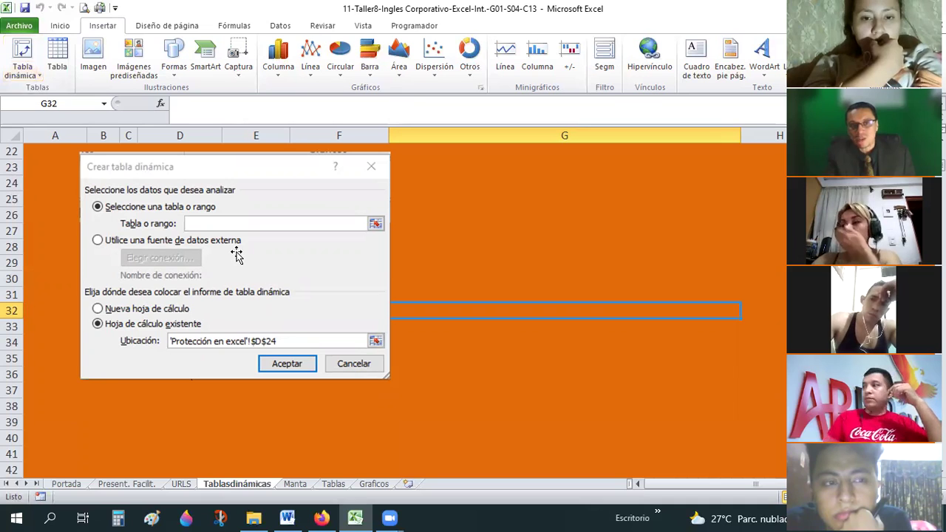
{"action": "left_click", "coordinate": [280, 26]}
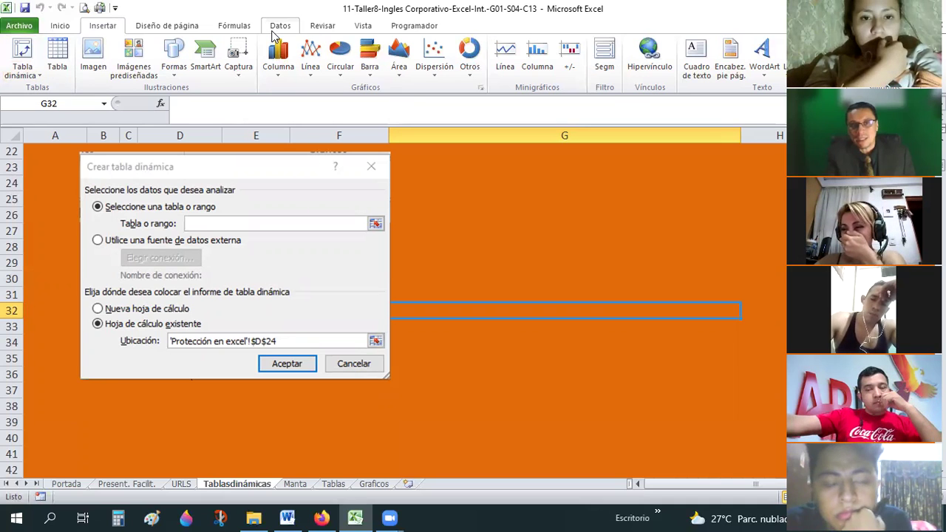
{"action": "left_click", "coordinate": [360, 28]}
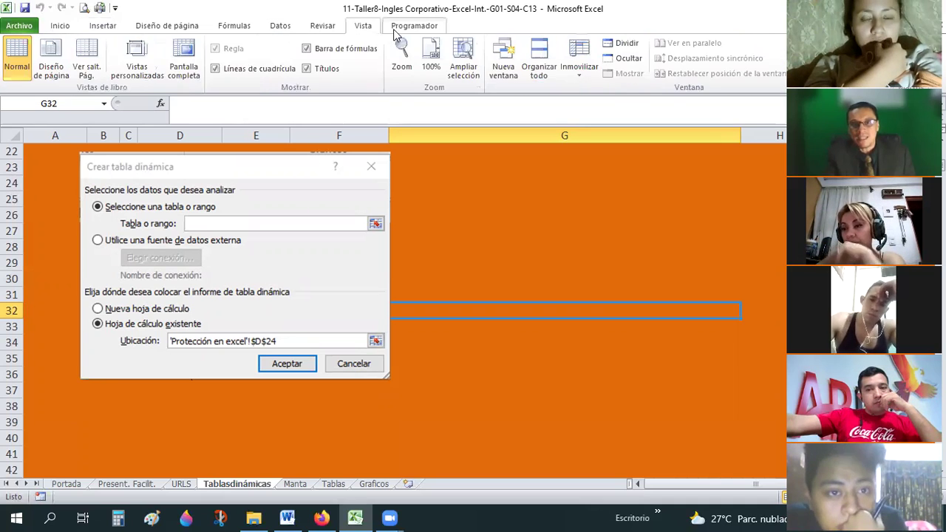
{"action": "left_click", "coordinate": [394, 27]}
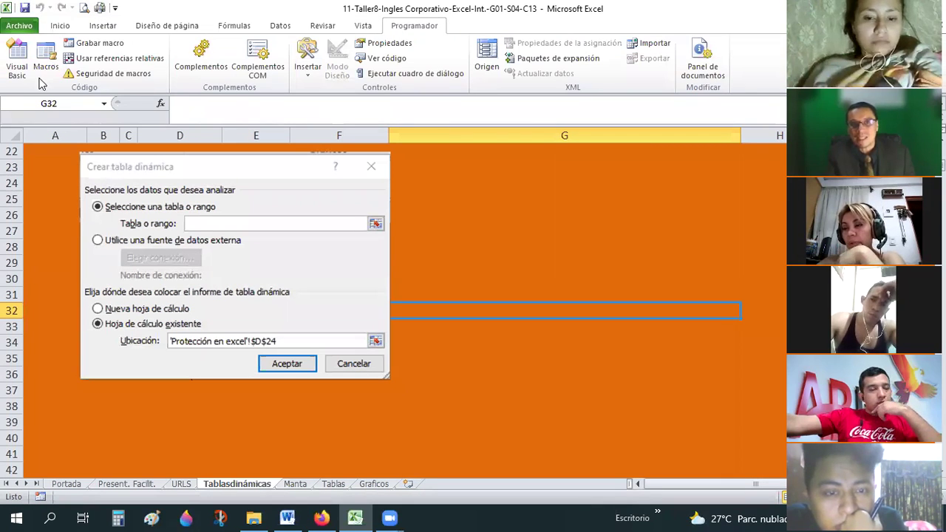
{"action": "scroll", "coordinate": [42, 83], "scroll_direction": "up", "scroll_amount": 6}
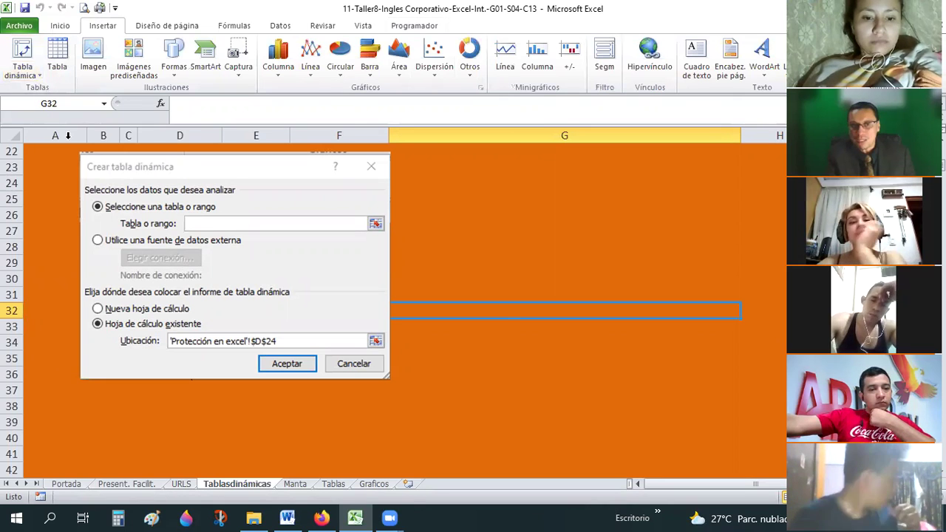
{"action": "scroll", "coordinate": [443, 260], "scroll_direction": "up", "scroll_amount": 1}
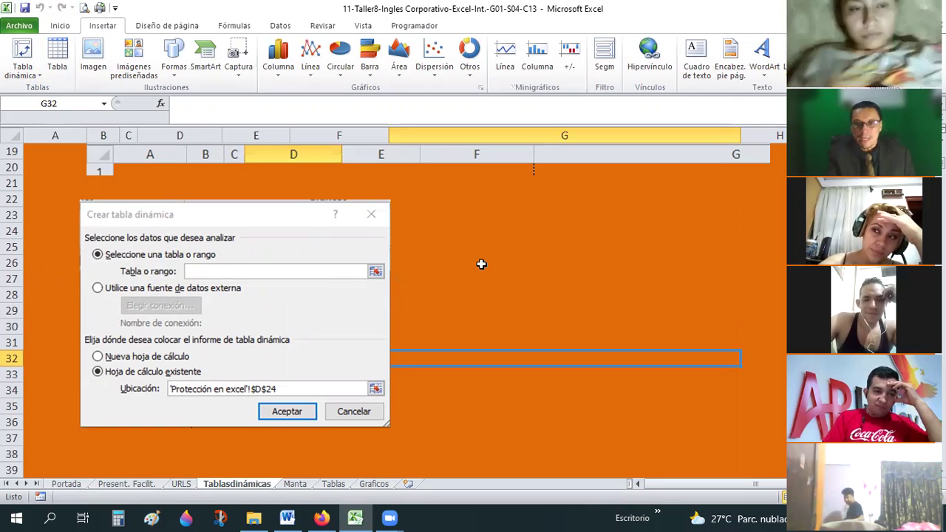
Step: Examine the Ejemplo 1 data table on the Manta sheet, selecting its row 9 headings from B9 across all columns
{"action": "left_click", "coordinate": [298, 486]}
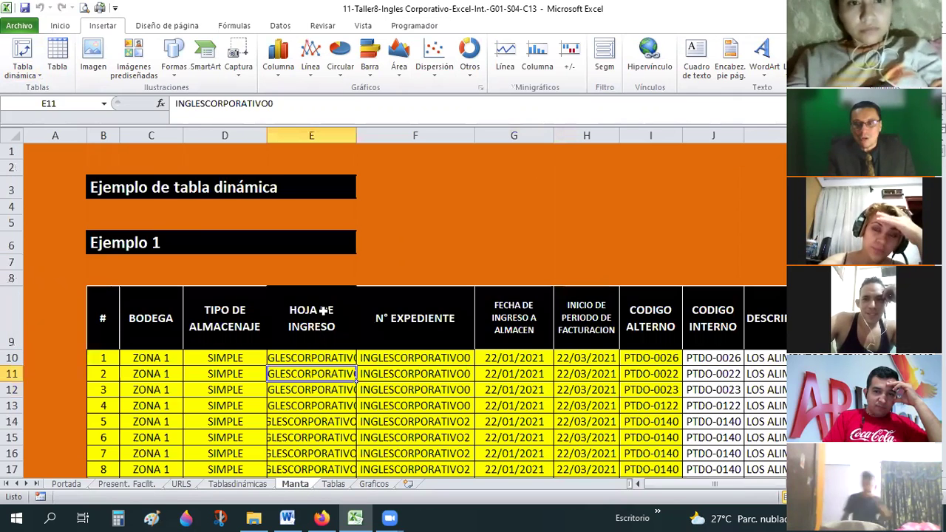
{"action": "scroll", "coordinate": [323, 311], "scroll_direction": "down", "scroll_amount": 2}
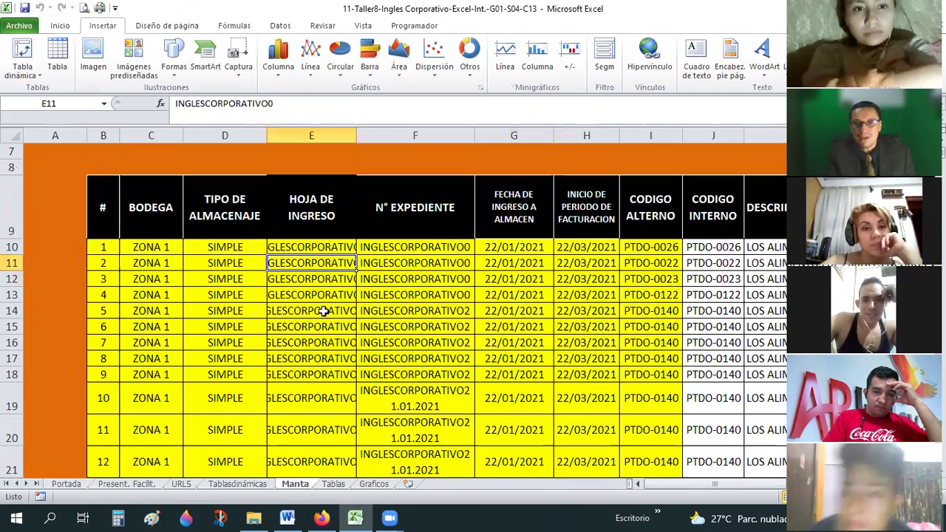
{"action": "scroll", "coordinate": [323, 310], "scroll_direction": "up", "scroll_amount": 1}
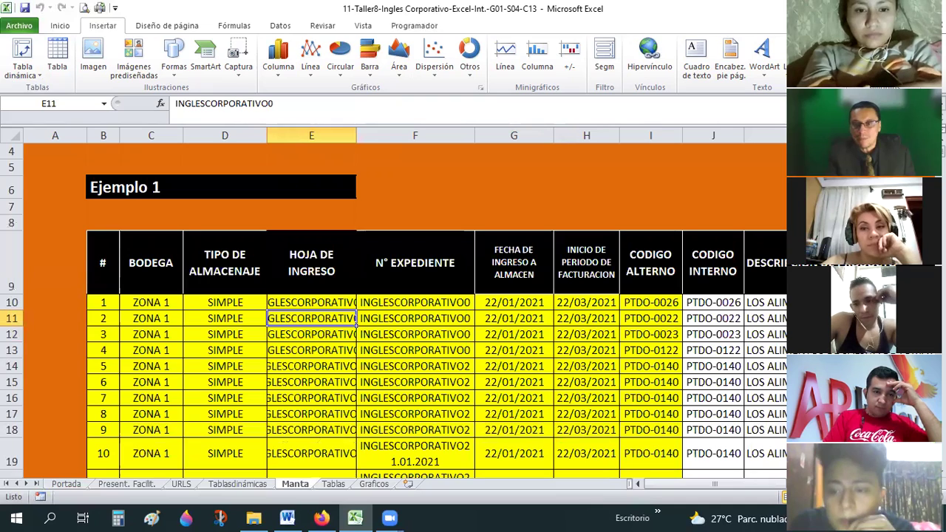
{"action": "left_click_drag", "start_coordinate": [103, 263], "coordinate": [769, 288]}
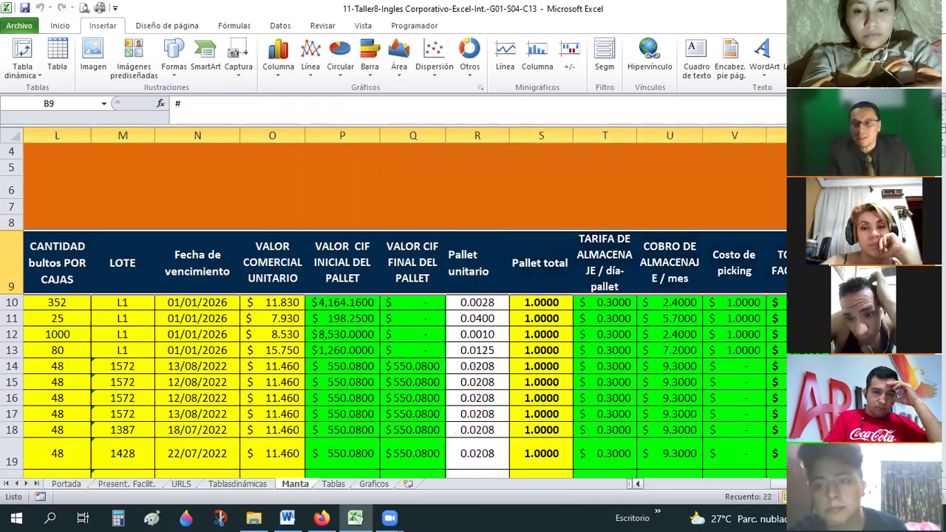
{"action": "left_click_drag", "start_coordinate": [717, 486], "coordinate": [684, 484]}
{"action": "left_click", "coordinate": [640, 477]}
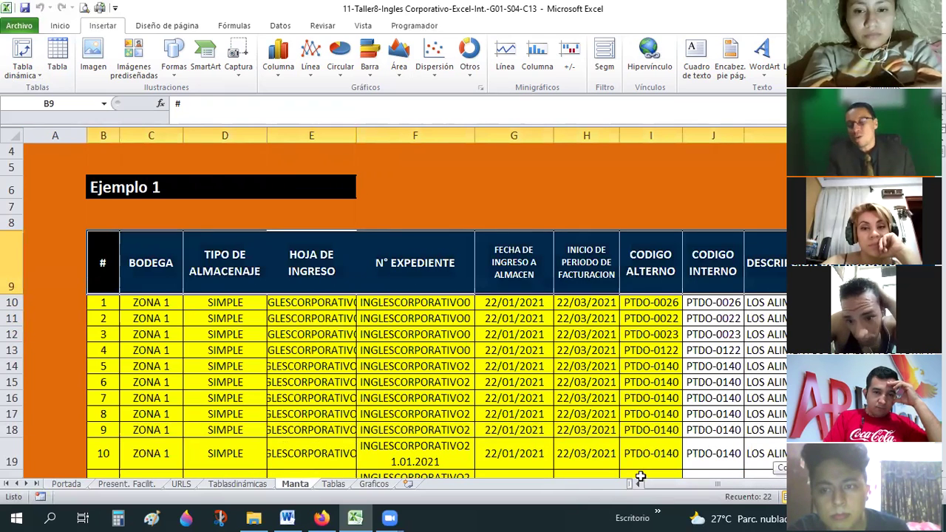
Step: Examine the BODEGA heading and the first record's values in the Ejemplo 1 table on the Manta sheet
{"action": "left_click", "coordinate": [160, 278]}
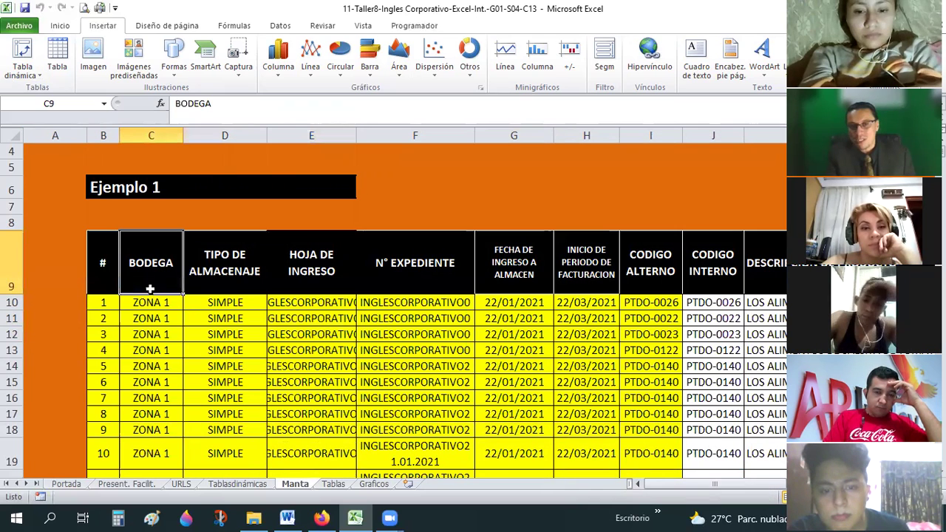
{"action": "left_click", "coordinate": [141, 300]}
{"action": "left_click", "coordinate": [140, 267]}
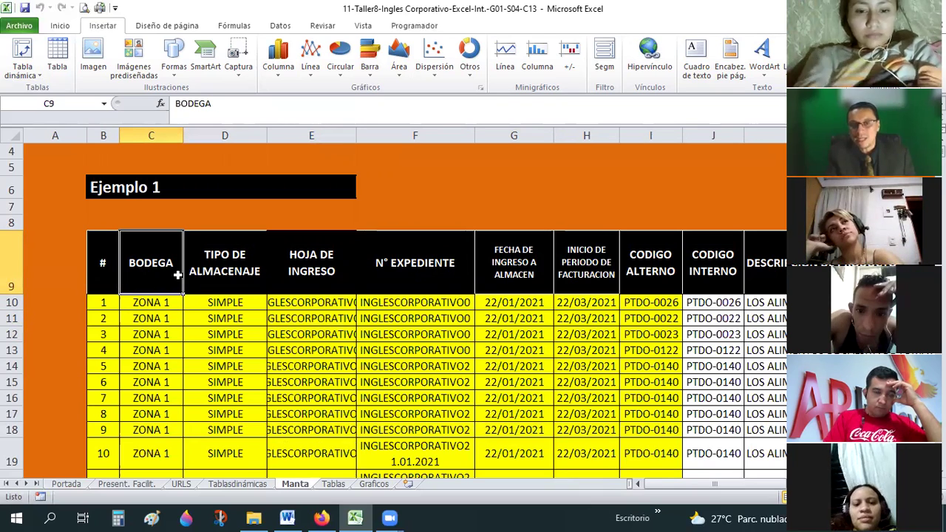
{"action": "left_click", "coordinate": [244, 300]}
{"action": "scroll", "coordinate": [447, 292], "scroll_direction": "up", "scroll_amount": 1}
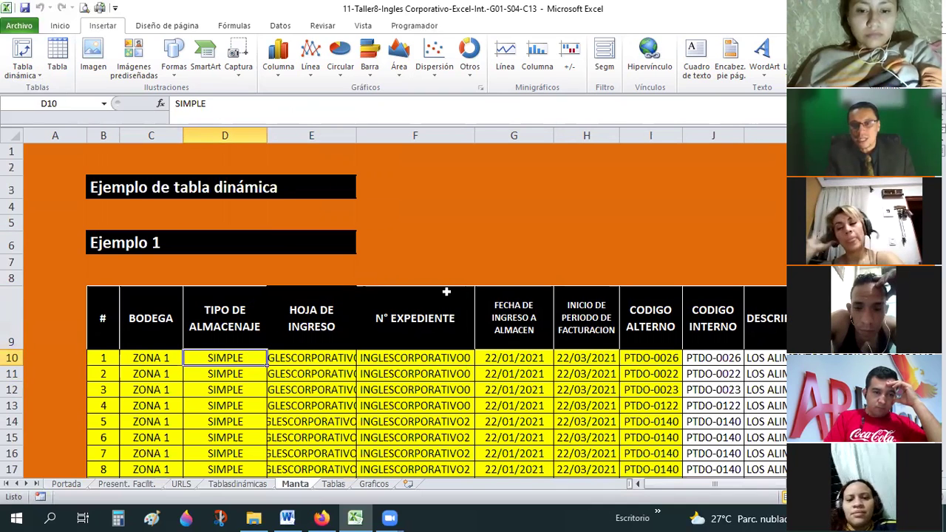
Step: Copy the three headings in G9:I9 and paste them transposed into a vertical list starting at G3
{"action": "left_click_drag", "start_coordinate": [528, 316], "coordinate": [647, 324]}
{"action": "right_click", "coordinate": [647, 324]}
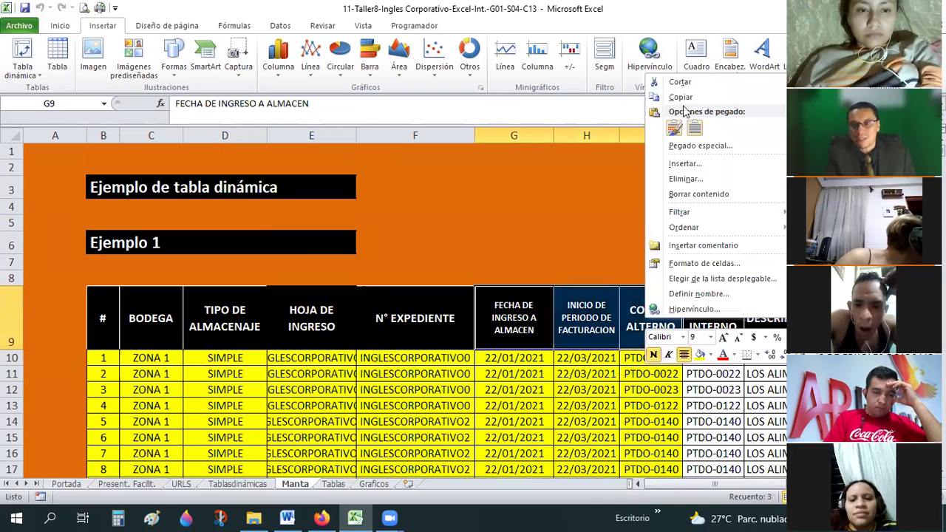
{"action": "left_click", "coordinate": [682, 97]}
{"action": "right_click", "coordinate": [513, 185]}
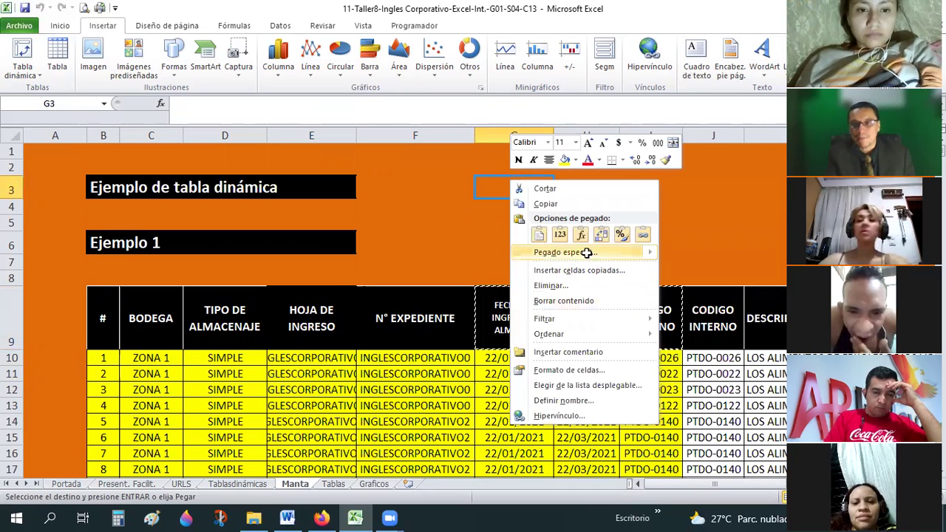
{"action": "left_click", "coordinate": [565, 252]}
{"action": "left_click", "coordinate": [618, 319]}
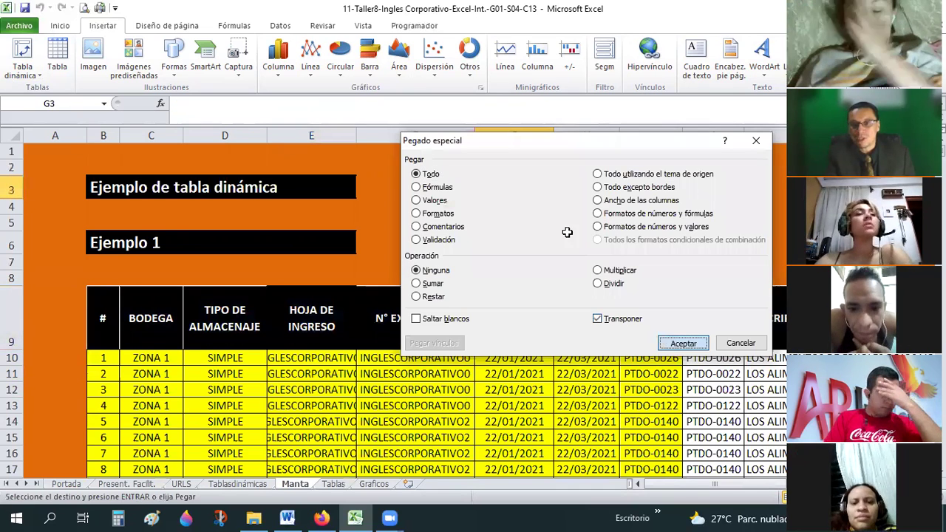
{"action": "key", "text": "Return"}
{"action": "left_click", "coordinate": [530, 411]}
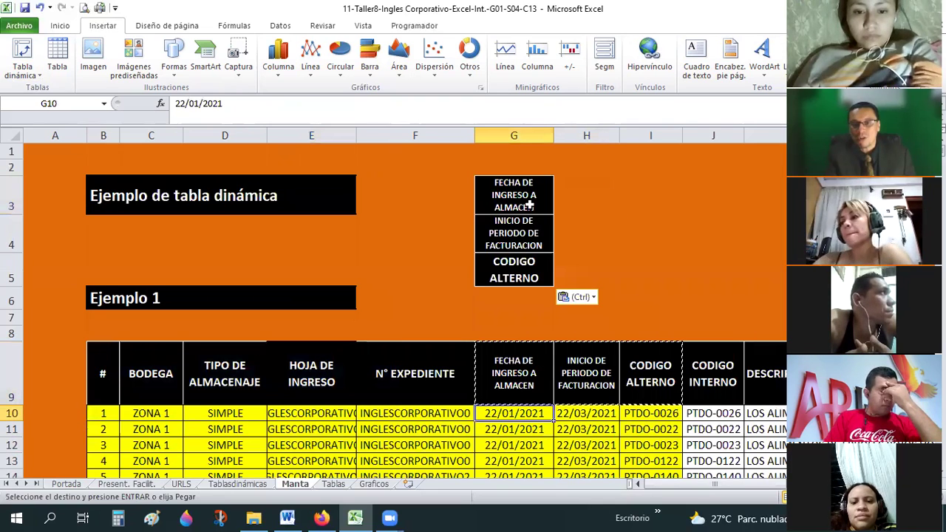
Step: Review the vertical headings in G3:G5 and the empty cells H3:H5 beside them
{"action": "left_click_drag", "start_coordinate": [521, 193], "coordinate": [526, 266]}
{"action": "left_click_drag", "start_coordinate": [583, 194], "coordinate": [583, 270]}
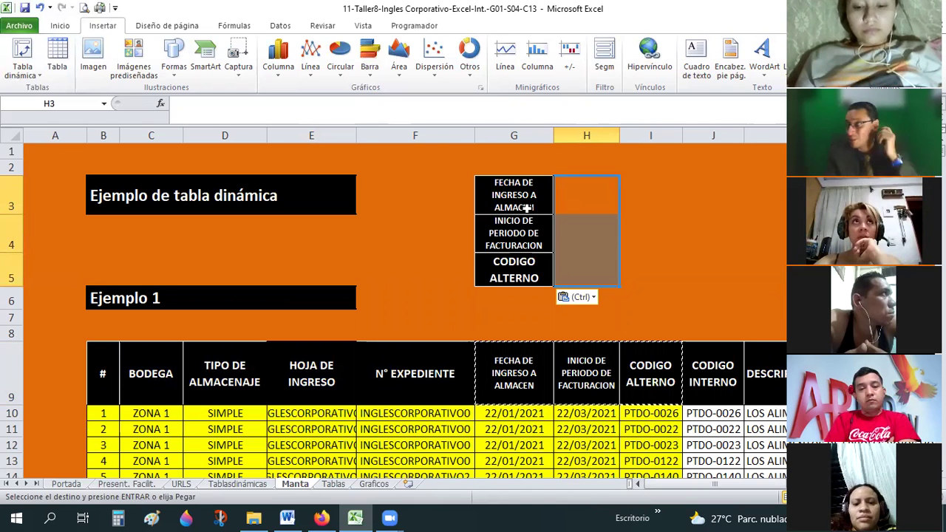
{"action": "key", "text": "Right"}
{"action": "key", "text": "Right"}
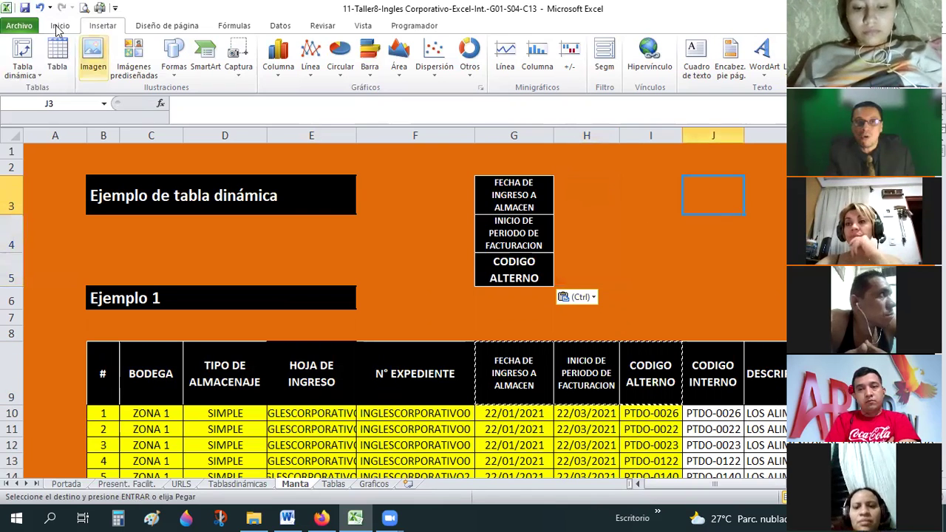
Step: Apply the format of blank cell J3 to G3:G5 and delete the transposed headings there
{"action": "left_click", "coordinate": [60, 26]}
{"action": "left_click", "coordinate": [68, 73]}
{"action": "left_click", "coordinate": [508, 200]}
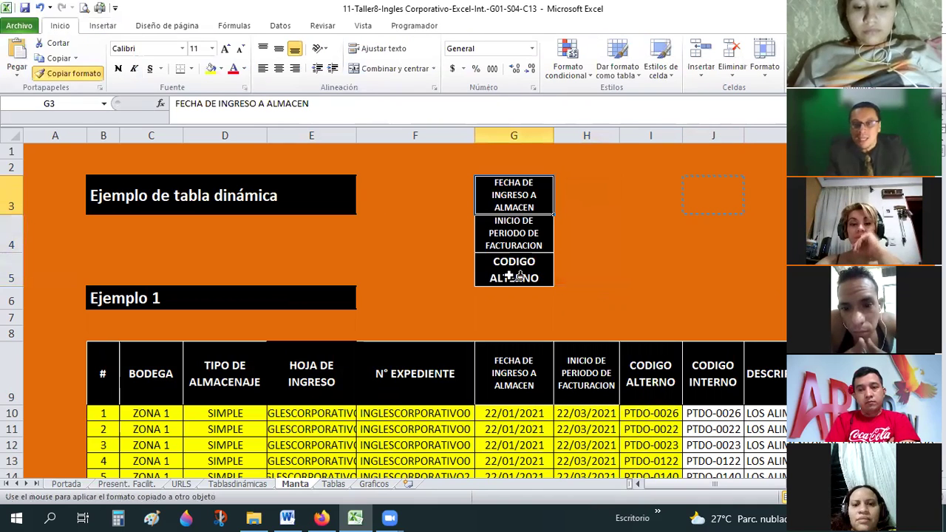
{"action": "left_click_drag", "start_coordinate": [510, 275], "coordinate": [510, 275]}
{"action": "key", "text": "Delete"}
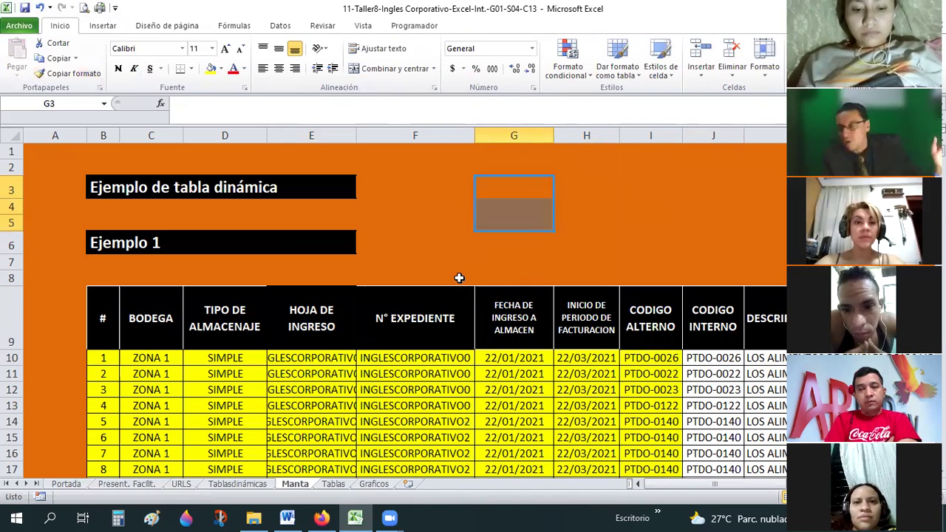
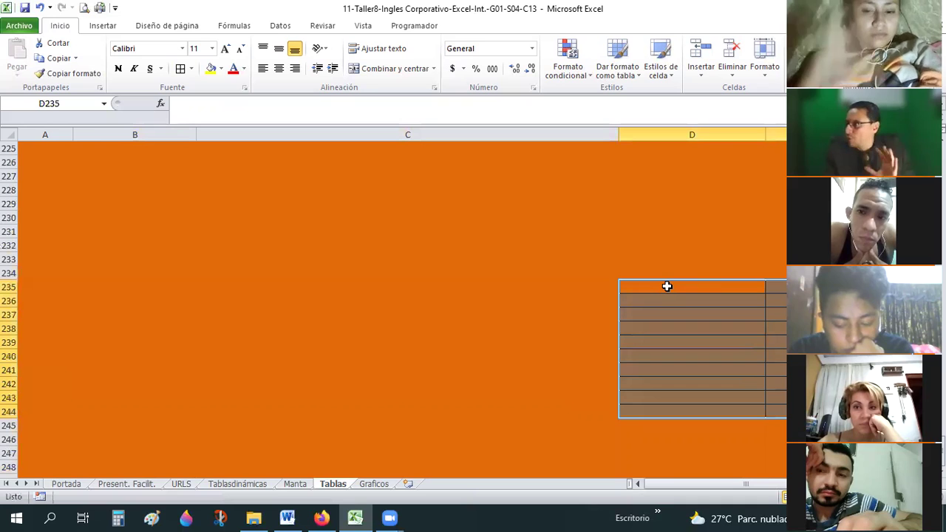
Step: Select the blank bordered grid from D235 down to row 244 on the Tablas sheet
{"action": "left_click", "coordinate": [666, 286]}
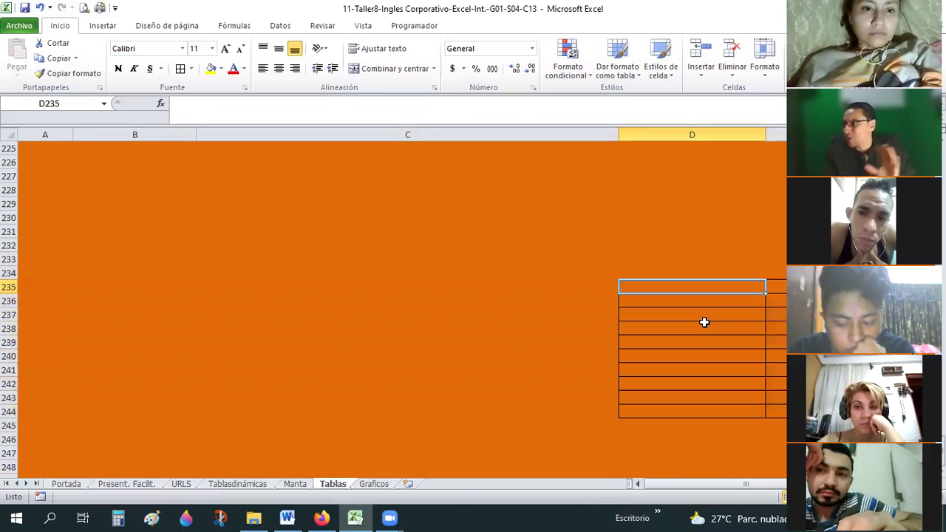
{"action": "left_click_drag", "start_coordinate": [714, 288], "coordinate": [776, 288]}
{"action": "mouse_move", "coordinate": [714, 288]}
{"action": "left_mouse_down"}
{"action": "mouse_move", "coordinate": [776, 383]}
{"action": "mouse_move", "coordinate": [777, 412]}
{"action": "left_mouse_up"}
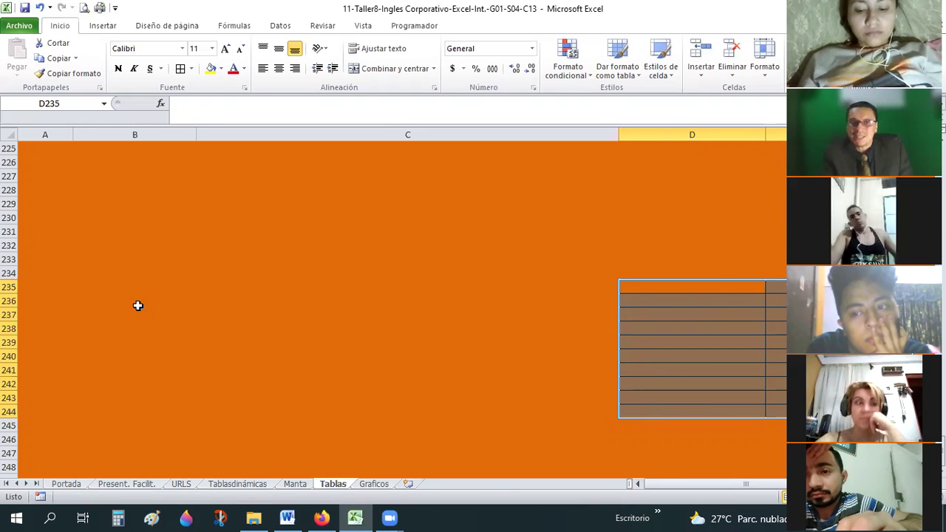
Step: Try to move the B6:C12 portion of the Tablas sheet's pivot table to the neighbouring columns
{"action": "scroll", "coordinate": [137, 306], "scroll_direction": "up", "scroll_amount": 20}
{"action": "scroll", "coordinate": [136, 295], "scroll_direction": "up", "scroll_amount": 20}
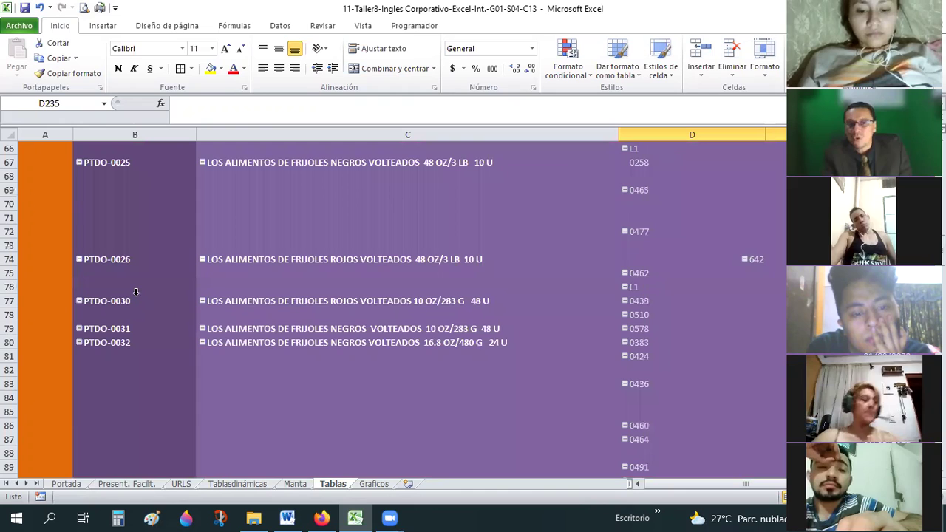
{"action": "scroll", "coordinate": [135, 296], "scroll_direction": "up", "scroll_amount": 12}
{"action": "scroll", "coordinate": [134, 296], "scroll_direction": "up", "scroll_amount": 10}
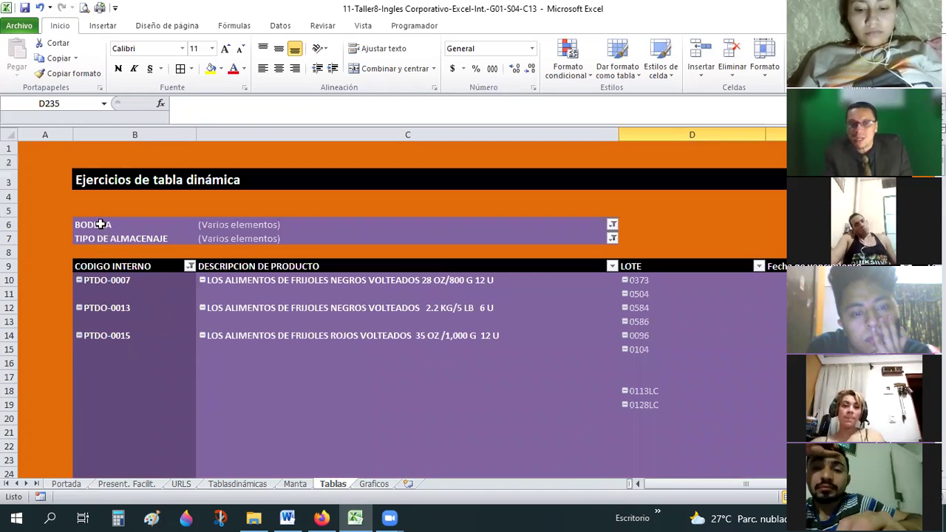
{"action": "left_click_drag", "start_coordinate": [96, 225], "coordinate": [327, 305]}
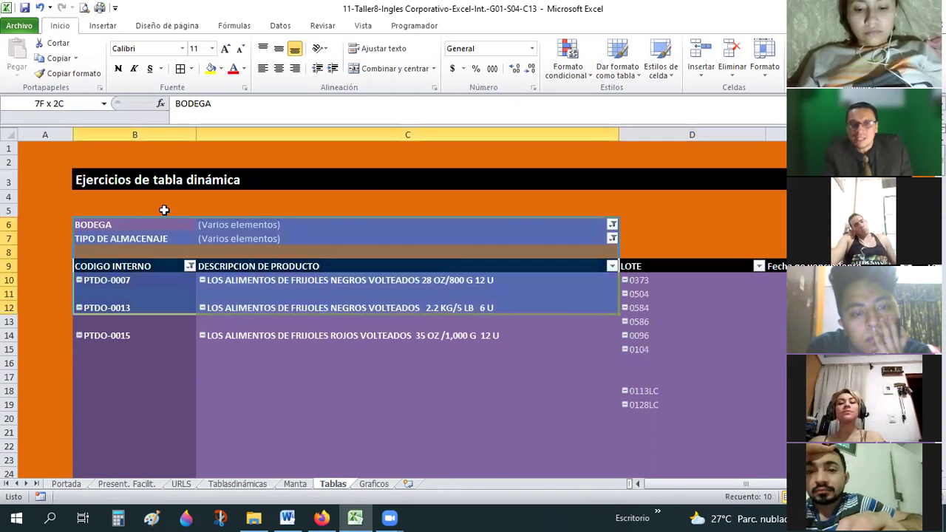
{"action": "left_click_drag", "start_coordinate": [452, 218], "coordinate": [663, 222]}
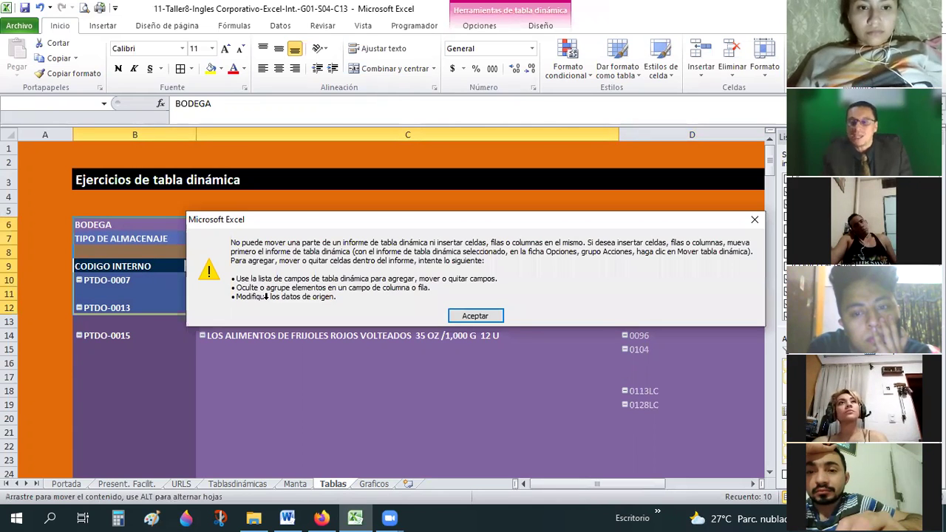
{"action": "key", "text": "Return"}
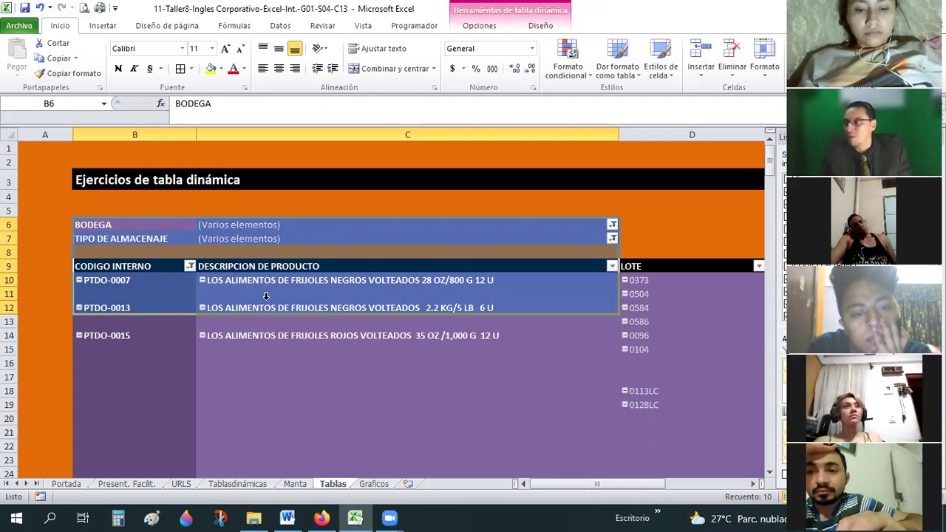
Step: Compare selecting cells inside the Tablas pivot table with selecting C4 and row 5 outside it
{"action": "left_click", "coordinate": [473, 199]}
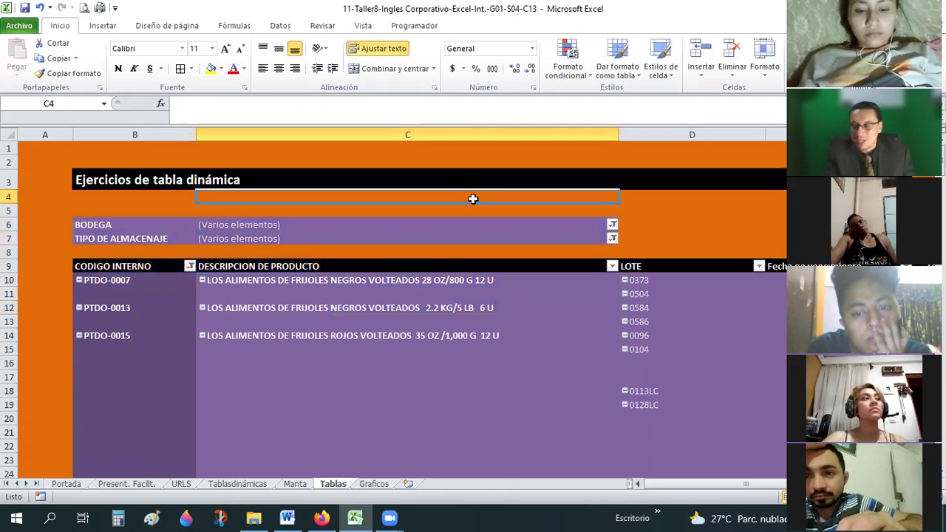
{"action": "left_click", "coordinate": [432, 297]}
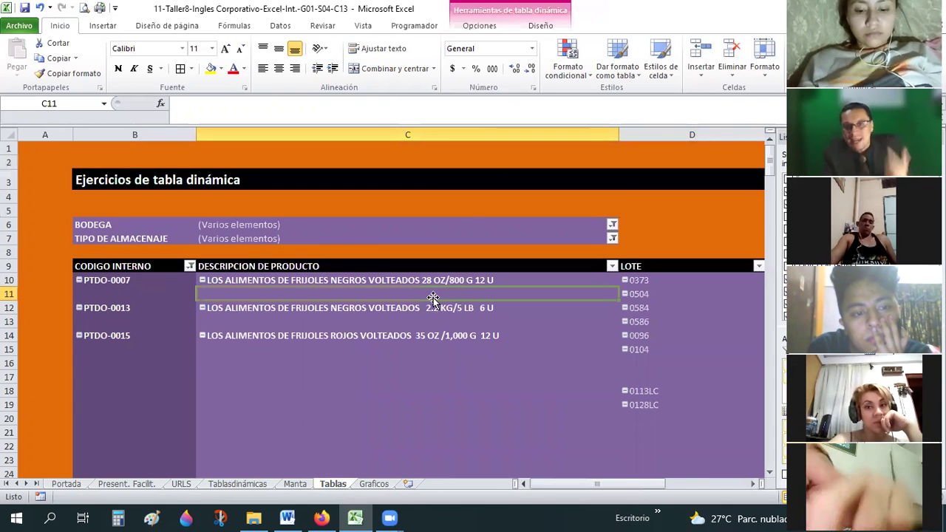
{"action": "left_click", "coordinate": [112, 223]}
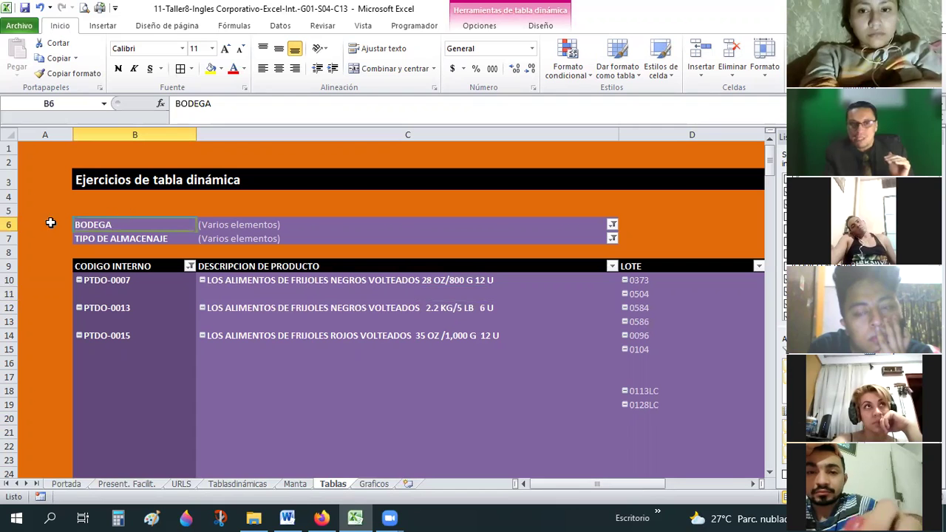
{"action": "left_click", "coordinate": [10, 210]}
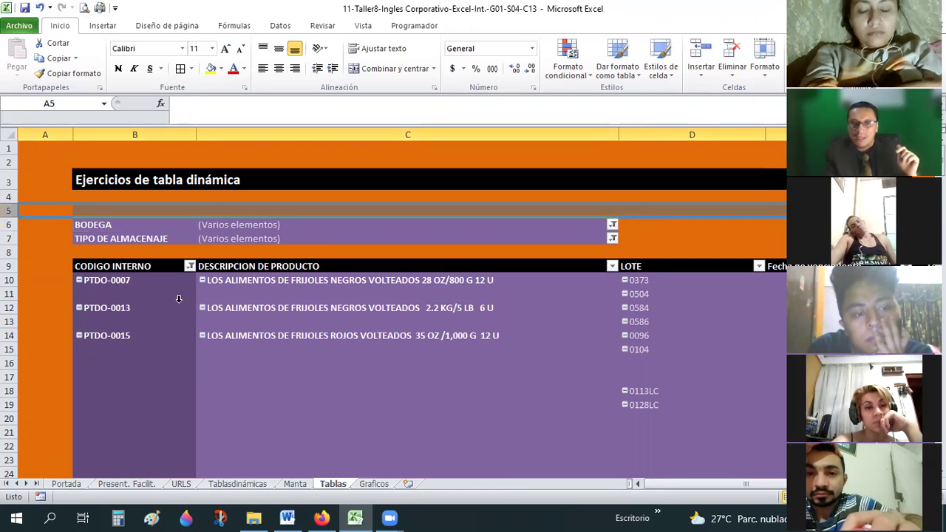
{"action": "left_click", "coordinate": [130, 233]}
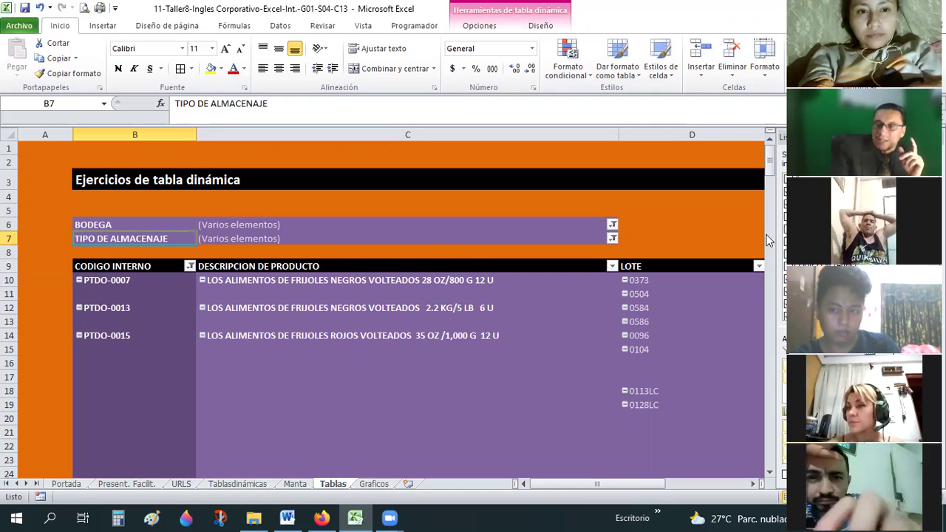
Step: Widen the Lista de campos de tabla dinámica pane to show its fields and areas, and move down to B13
{"action": "left_click_drag", "start_coordinate": [714, 235], "coordinate": [518, 260]}
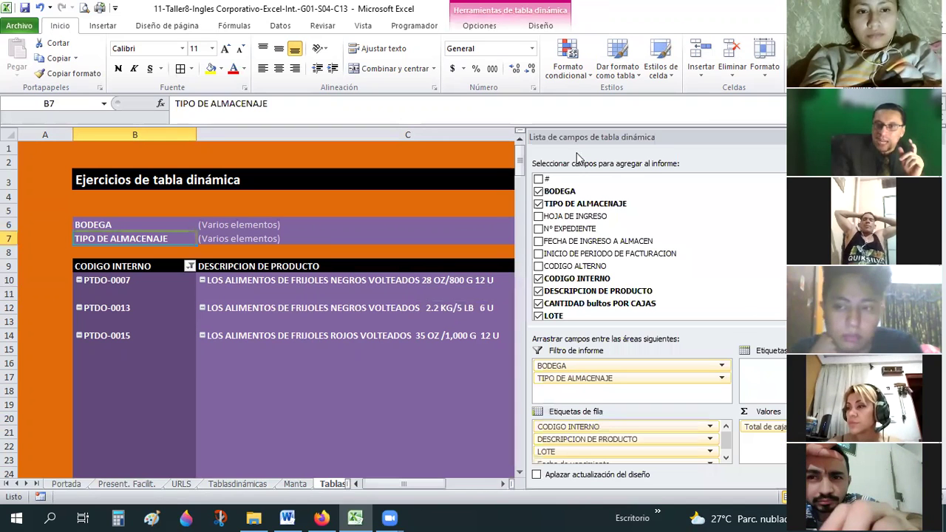
{"action": "key", "text": "Down"}
{"action": "key", "text": "Down"}
{"action": "key", "text": "Down"}
{"action": "key", "text": "Down"}
{"action": "key", "text": "Down"}
{"action": "key", "text": "Down"}
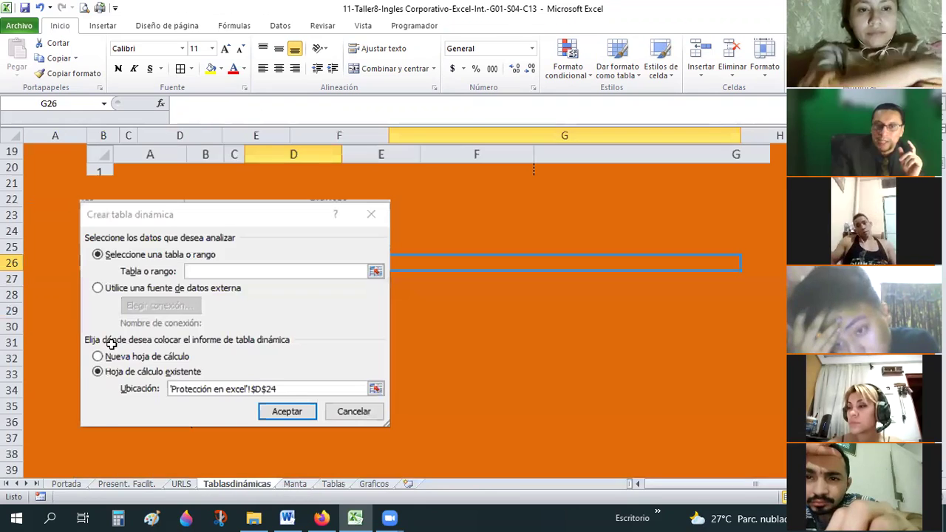
Step: Open Crear tabla dinámica for the Manta range B9:I14, review its options and the table's remaining columns, and cancel it
{"action": "left_click", "coordinate": [290, 484]}
{"action": "left_click_drag", "start_coordinate": [664, 407], "coordinate": [663, 423]}
{"action": "left_click", "coordinate": [103, 25]}
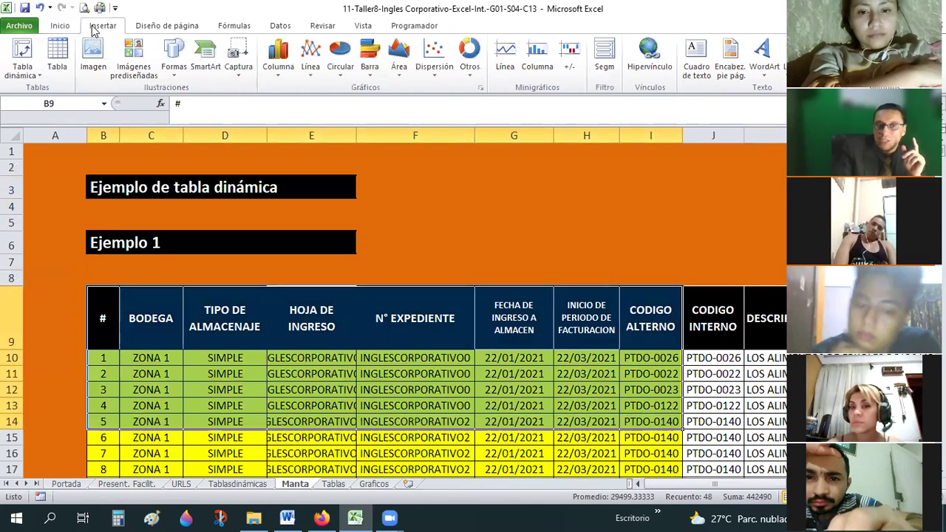
{"action": "left_click", "coordinate": [35, 53]}
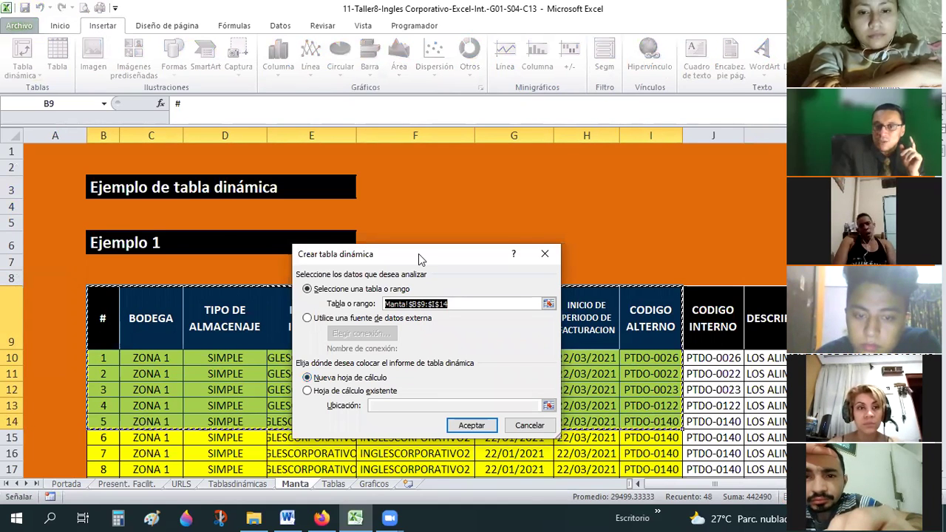
{"action": "left_click_drag", "start_coordinate": [418, 254], "coordinate": [427, 129]}
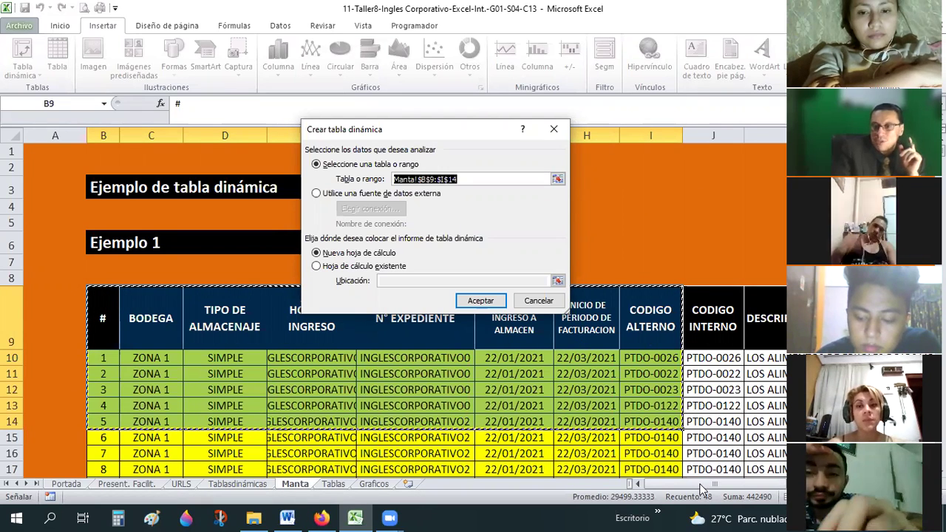
{"action": "left_click_drag", "start_coordinate": [665, 482], "coordinate": [638, 483]}
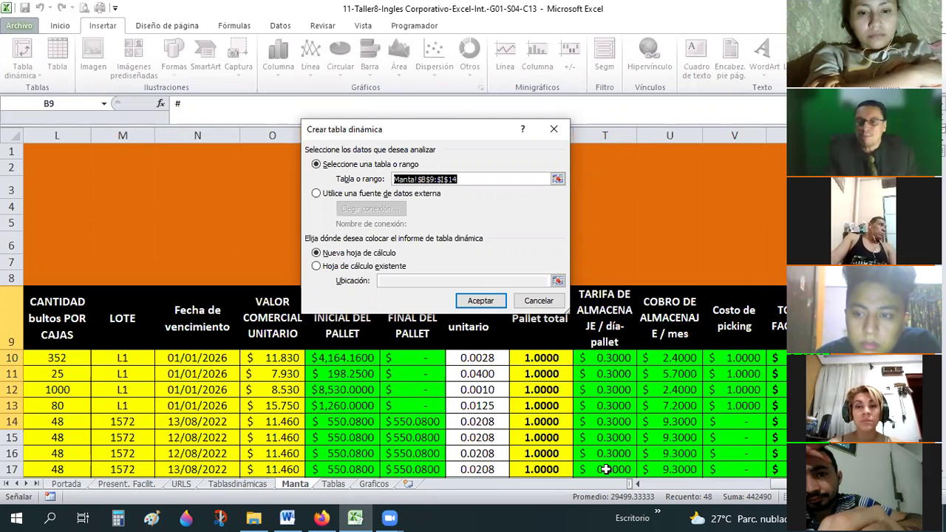
{"action": "key", "text": "Escape"}
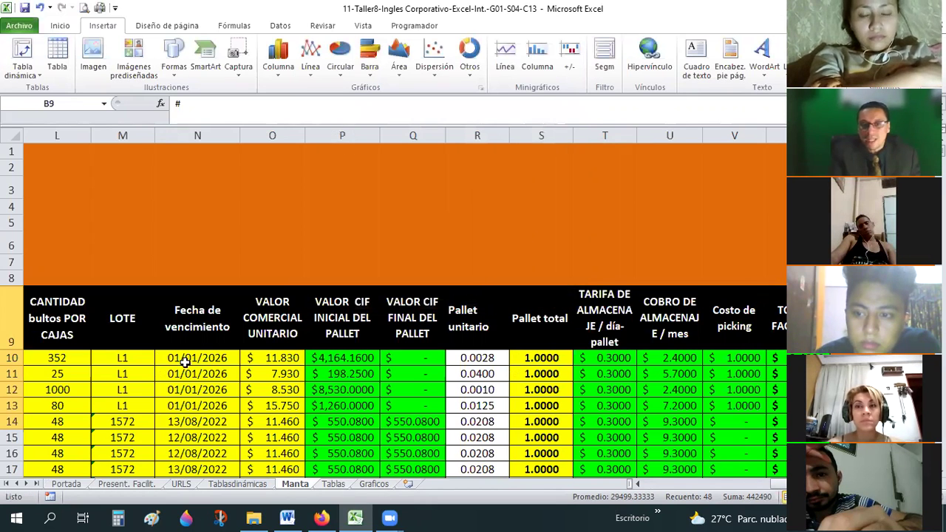
Step: Examine the CODIGO INTERNO column of the Tablas pivot table against its field list
{"action": "key", "text": "ctrl+Page_Down"}
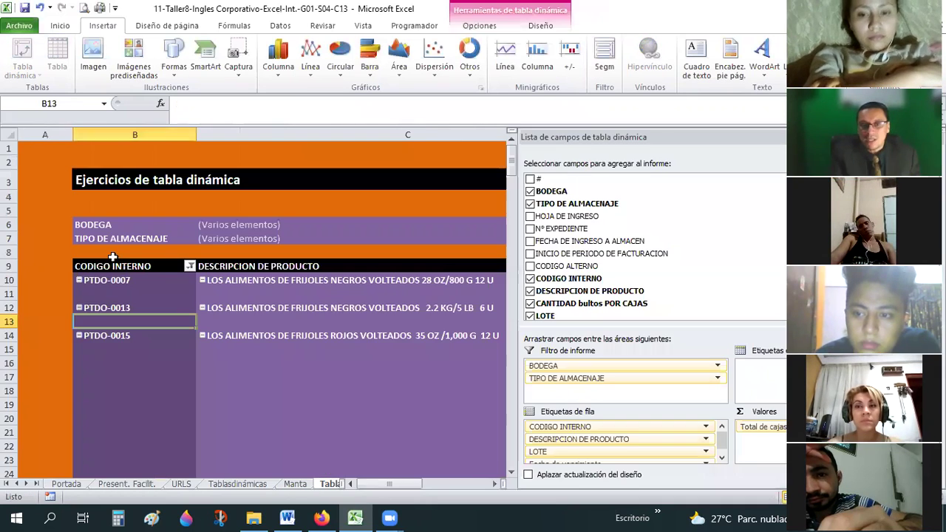
{"action": "left_click", "coordinate": [123, 299]}
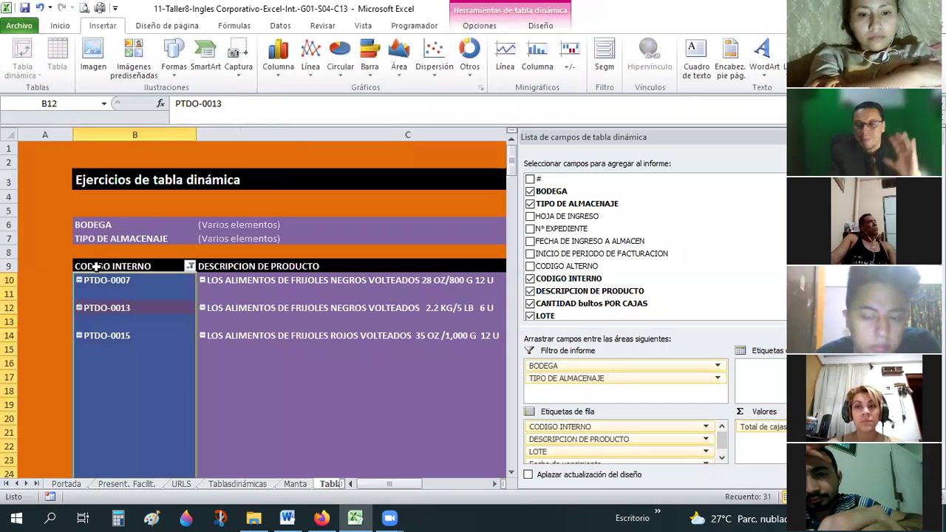
{"action": "left_click", "coordinate": [96, 268]}
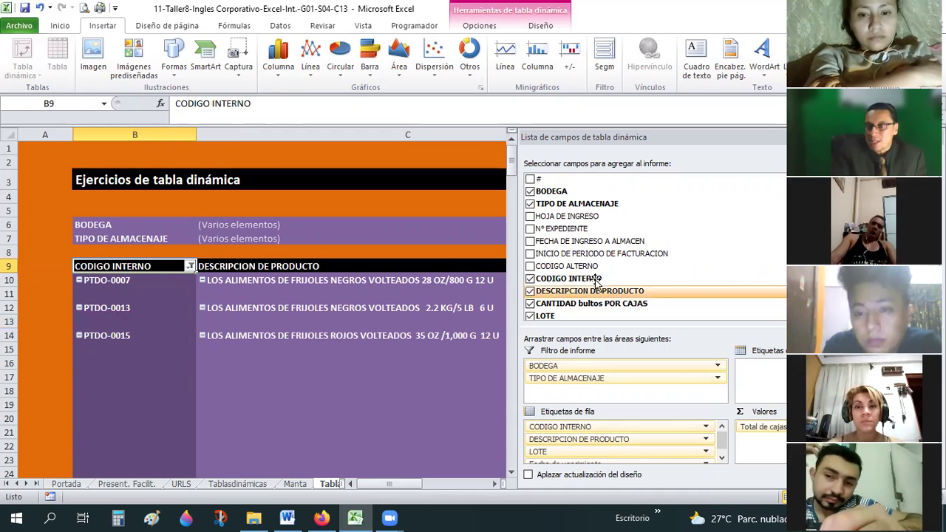
{"action": "scroll", "coordinate": [596, 279], "scroll_direction": "down", "scroll_amount": 5}
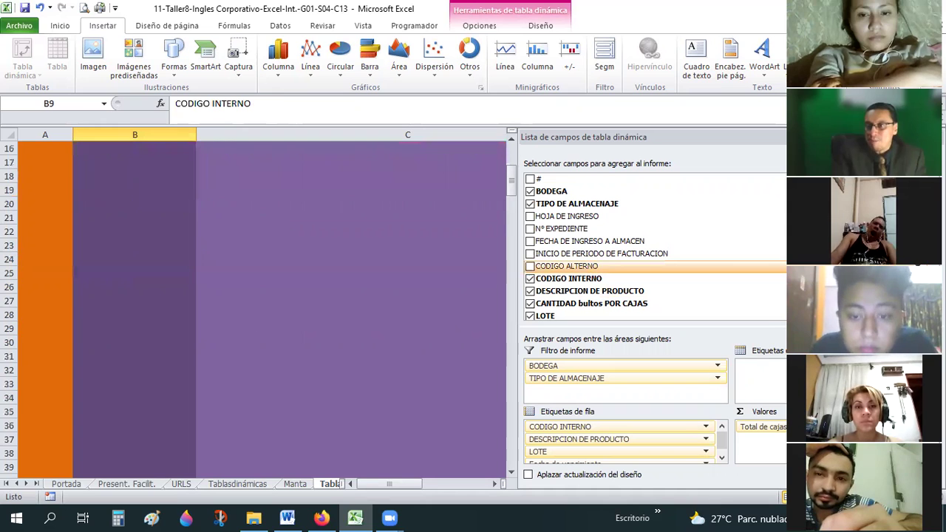
Step: Look through the available fields of the Tablas pivot table and narrow the Lista de campos de tabla dinámica pane
{"action": "scroll", "coordinate": [289, 303], "scroll_direction": "up", "scroll_amount": 4}
{"action": "scroll", "coordinate": [628, 317], "scroll_direction": "down", "scroll_amount": 4}
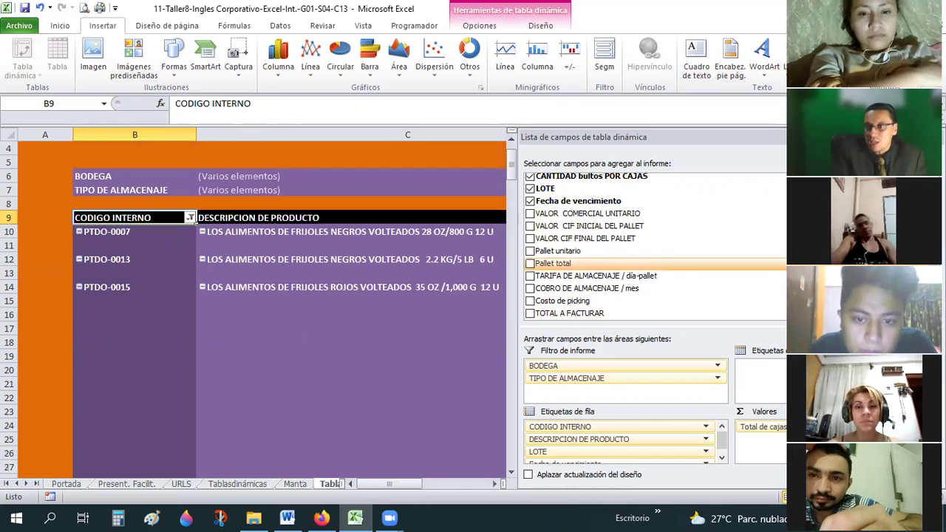
{"action": "scroll", "coordinate": [697, 283], "scroll_direction": "up", "scroll_amount": 4}
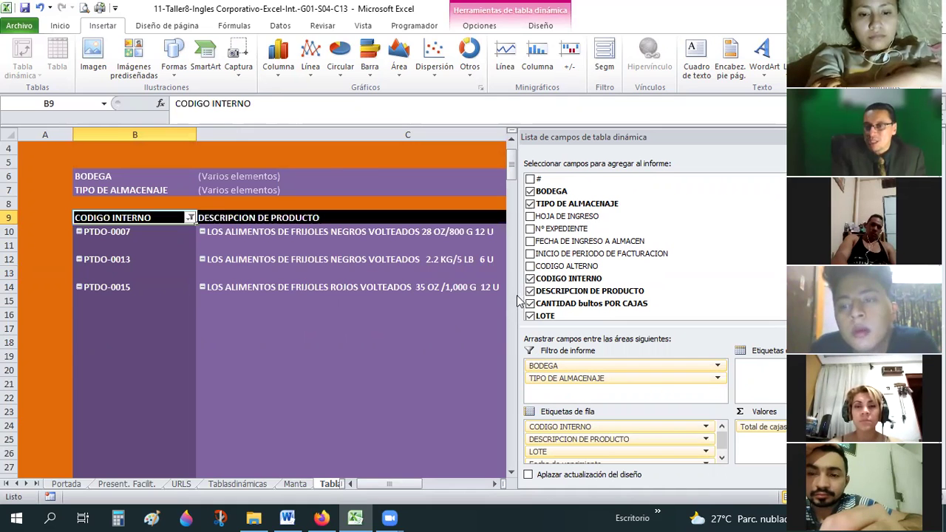
{"action": "left_click_drag", "start_coordinate": [699, 295], "coordinate": [706, 299]}
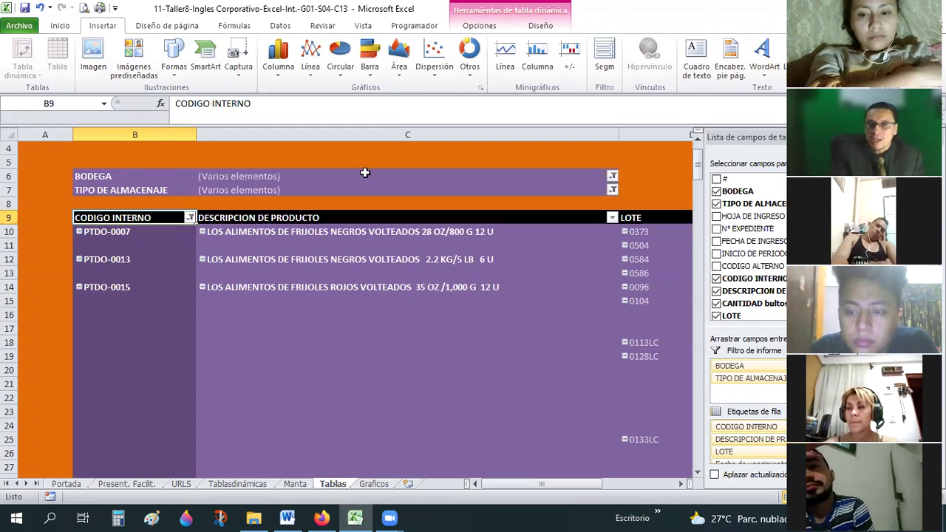
Step: Filter the pivot table's BODEGA report field to show only ZONA 1
{"action": "left_click", "coordinate": [612, 176]}
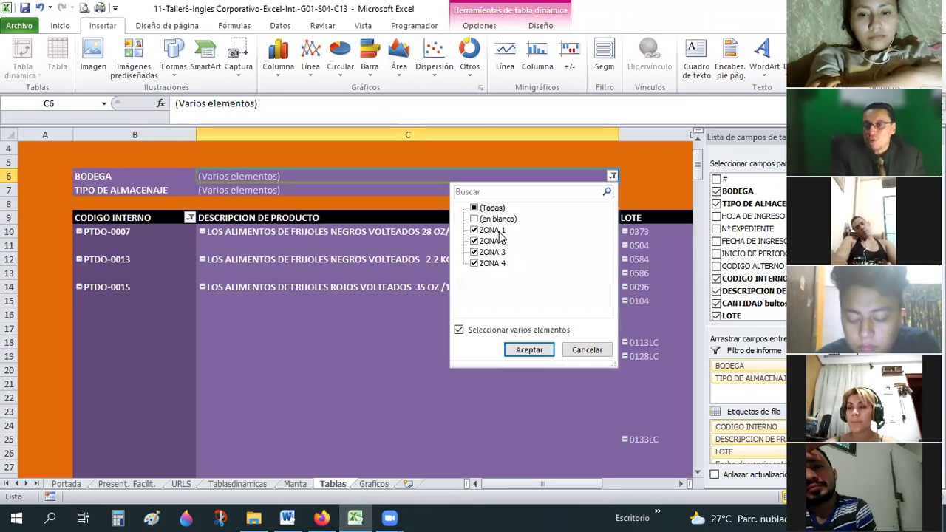
{"action": "left_click", "coordinate": [473, 208]}
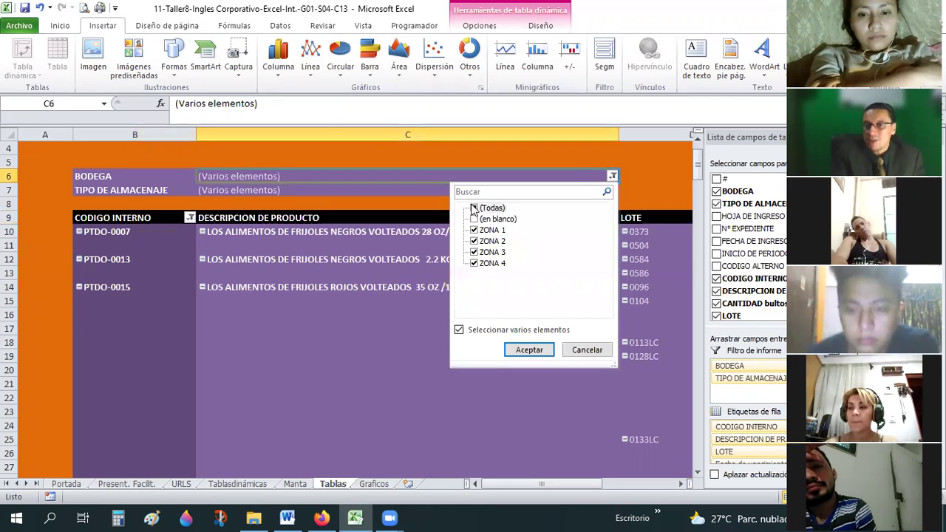
{"action": "left_click", "coordinate": [474, 208]}
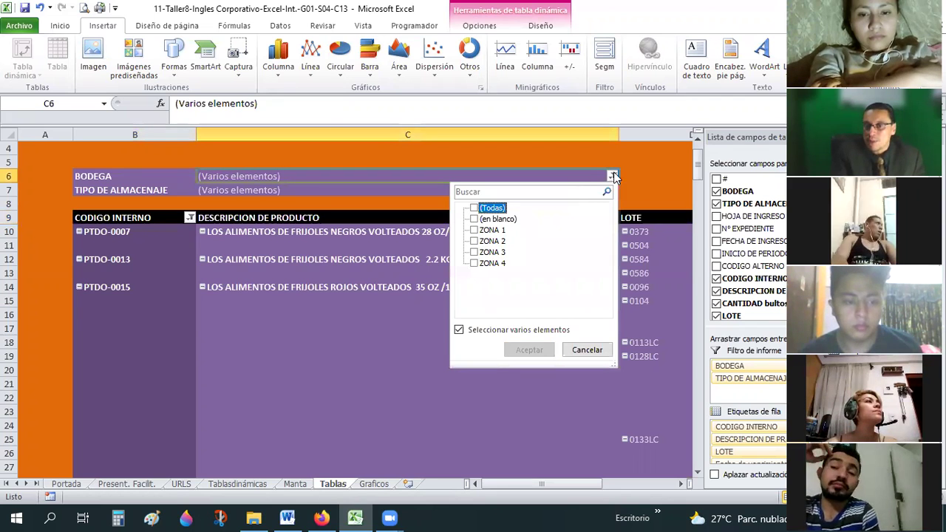
{"action": "left_click", "coordinate": [474, 230]}
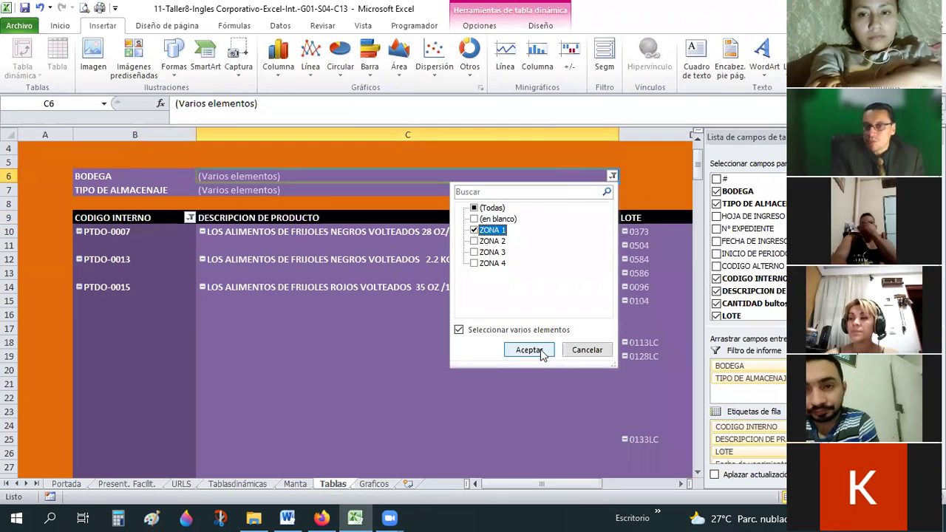
{"action": "key", "text": "Return"}
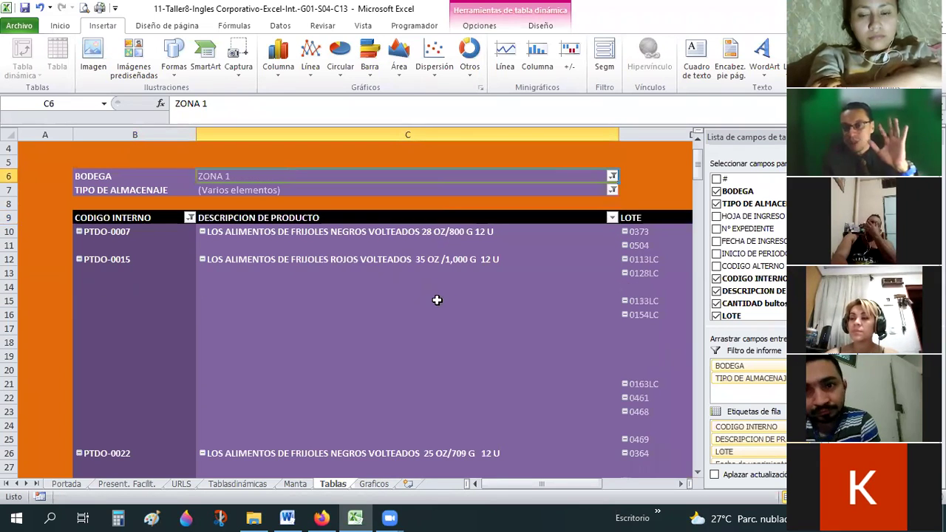
Step: Examine the filtered pivot table down to its last row, including the LOTE and Fecha de vencimiento columns
{"action": "scroll", "coordinate": [437, 299], "scroll_direction": "down", "scroll_amount": 1}
{"action": "scroll", "coordinate": [436, 299], "scroll_direction": "down", "scroll_amount": 1}
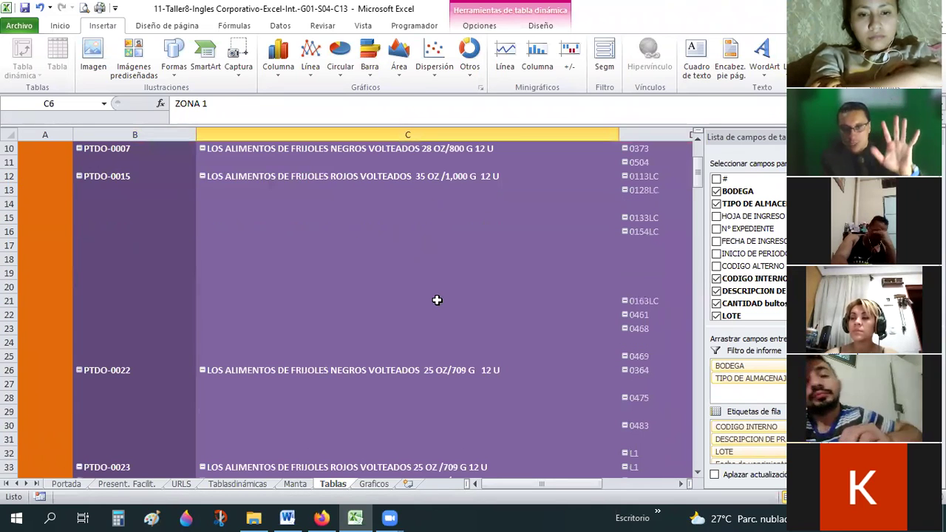
{"action": "scroll", "coordinate": [437, 299], "scroll_direction": "down", "scroll_amount": 8}
{"action": "scroll", "coordinate": [460, 353], "scroll_direction": "down", "scroll_amount": 8}
{"action": "left_click_drag", "start_coordinate": [548, 486], "coordinate": [477, 389]}
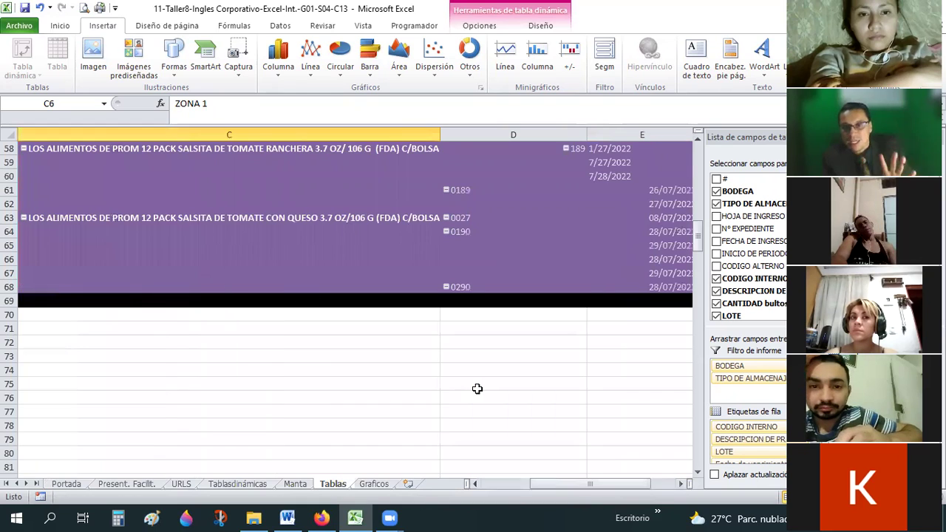
{"action": "scroll", "coordinate": [477, 389], "scroll_direction": "up", "scroll_amount": 8}
{"action": "scroll", "coordinate": [478, 389], "scroll_direction": "up", "scroll_amount": 11}
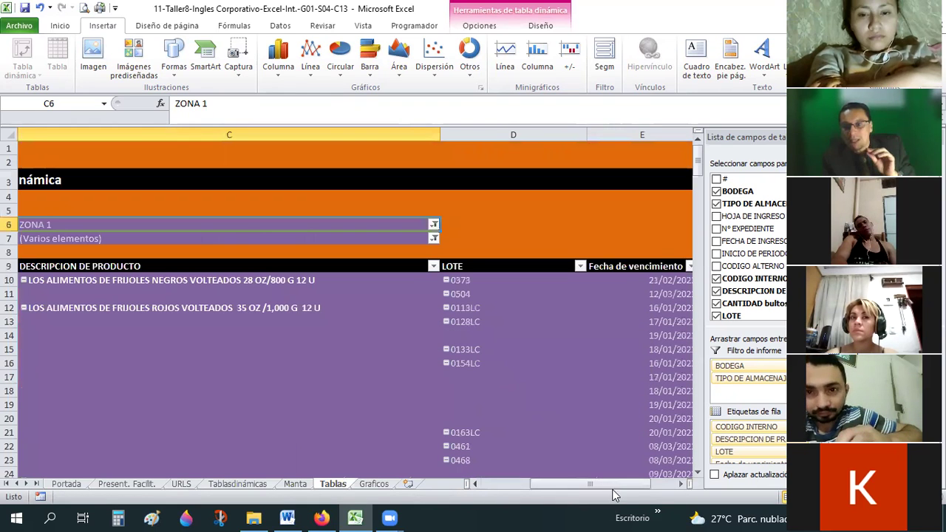
Step: Review the filter choices of TIPO DE ALMACENAJE and BODEGA, closing both without changing them
{"action": "scroll", "coordinate": [429, 280], "scroll_direction": "left", "scroll_amount": 3}
{"action": "left_click", "coordinate": [519, 252]}
{"action": "left_click", "coordinate": [612, 239]}
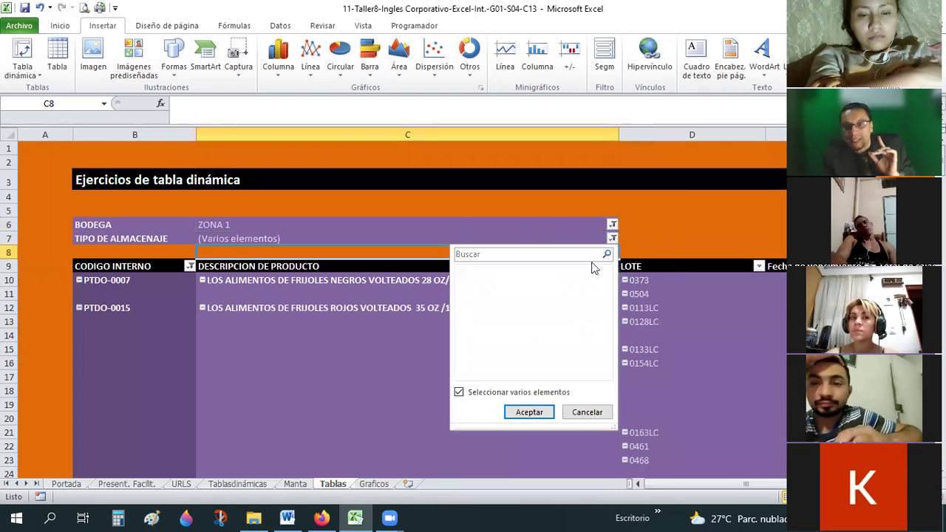
{"action": "left_click", "coordinate": [475, 282]}
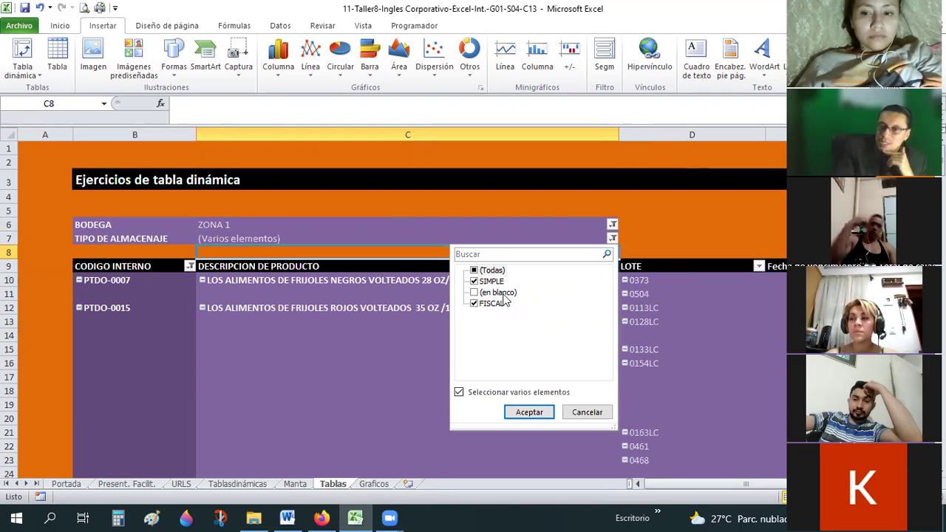
{"action": "left_click", "coordinate": [613, 224]}
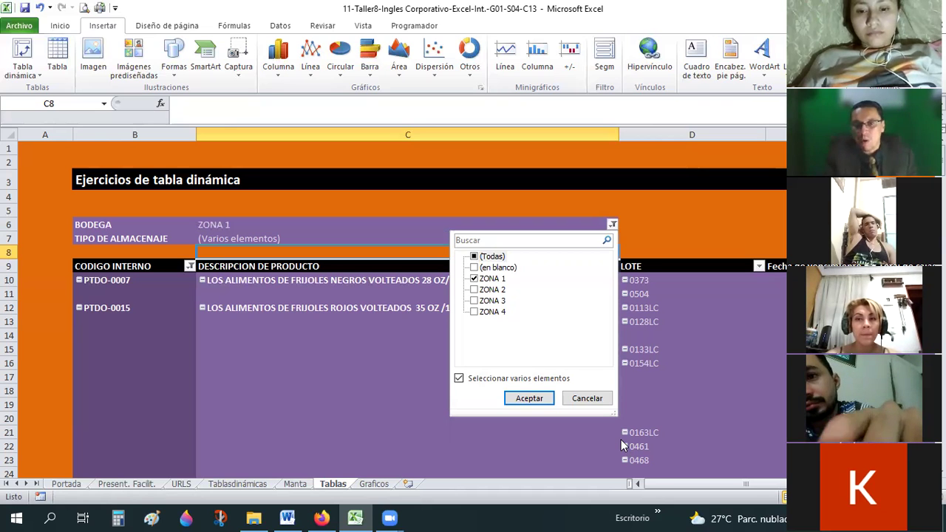
{"action": "key", "text": "Escape"}
Step: Select a product description in the pivot table, check its source range in Cambiar origen de datos, and close the dialog
{"action": "left_click", "coordinate": [210, 347]}
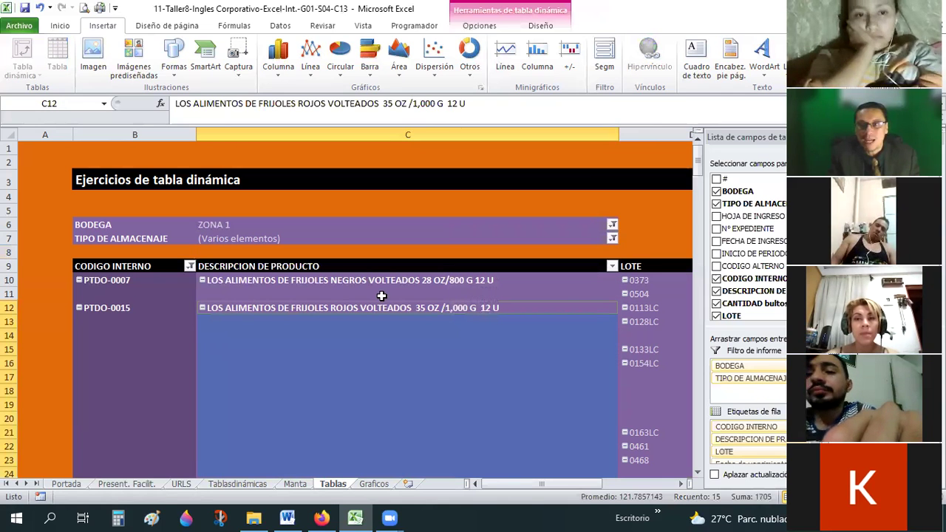
{"action": "left_click", "coordinate": [284, 28]}
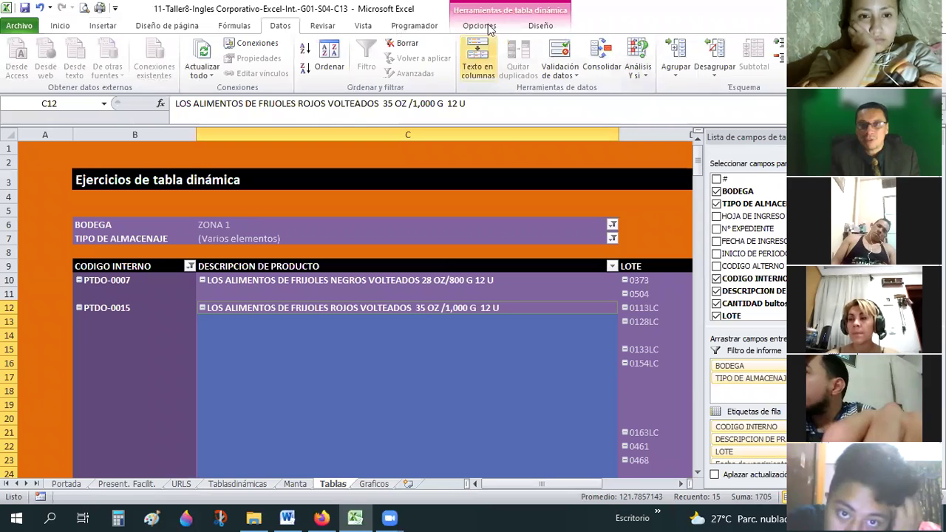
{"action": "scroll", "coordinate": [488, 29], "scroll_direction": "down", "scroll_amount": 3}
{"action": "scroll", "coordinate": [479, 73], "scroll_direction": "down", "scroll_amount": 1}
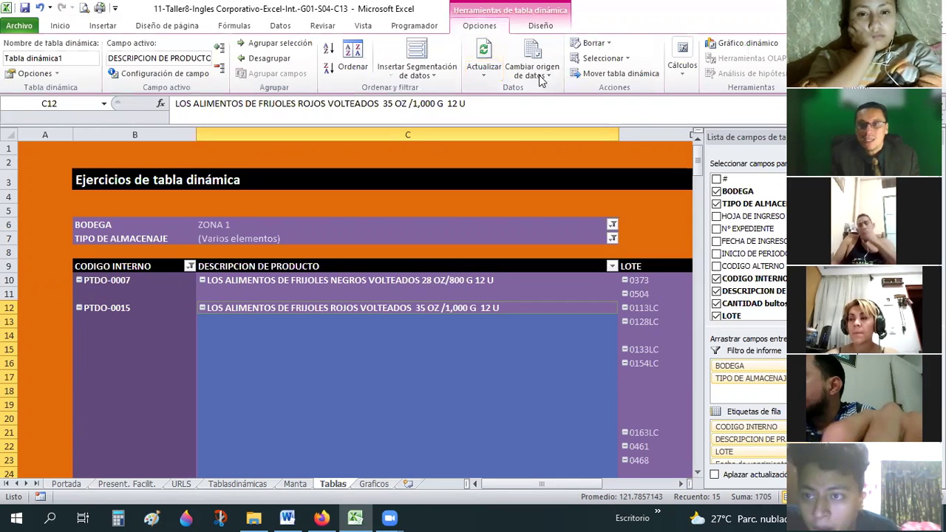
{"action": "left_click", "coordinate": [484, 75]}
{"action": "left_click", "coordinate": [550, 77]}
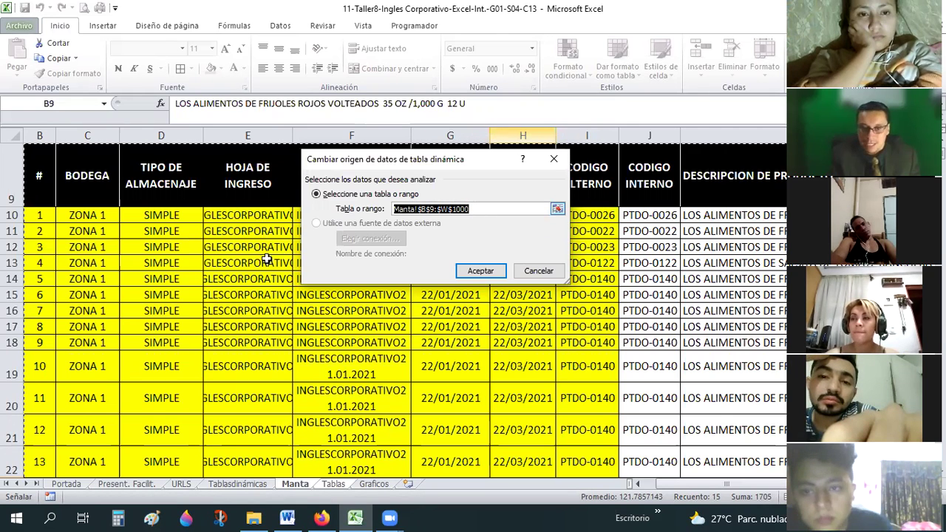
{"action": "key", "text": "Return"}
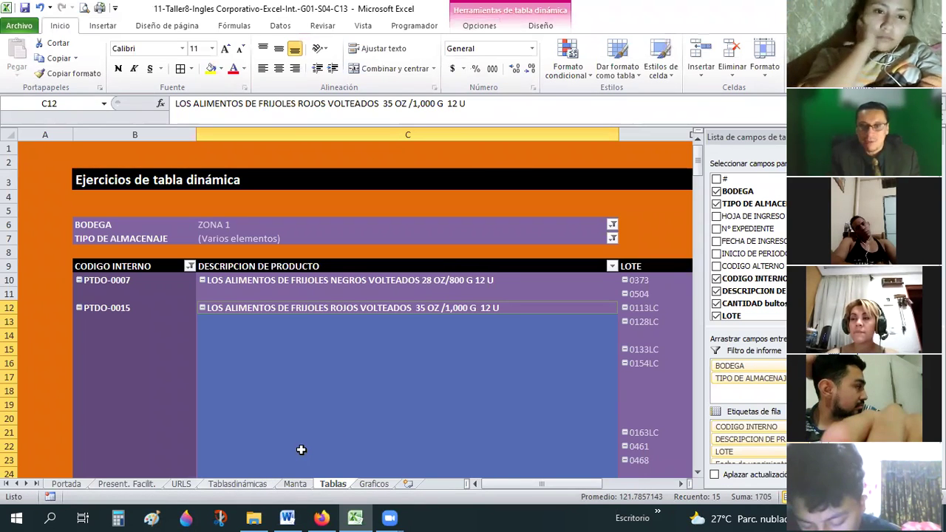
Step: Examine the Manta sheet's source records from the header down to the end of the data
{"action": "left_click", "coordinate": [257, 481]}
{"action": "key", "text": "ctrl+Page_Down"}
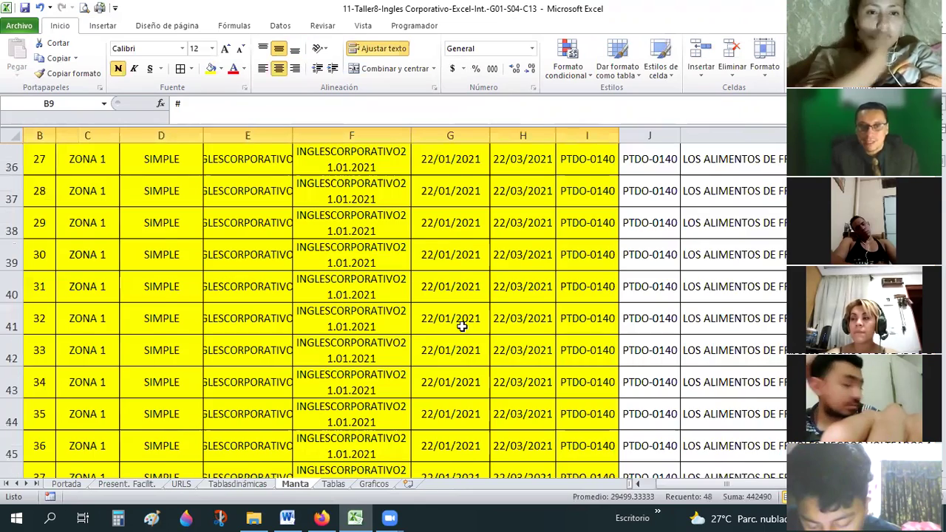
{"action": "scroll", "coordinate": [458, 326], "scroll_direction": "down", "scroll_amount": 20}
{"action": "scroll", "coordinate": [452, 327], "scroll_direction": "down", "scroll_amount": 11}
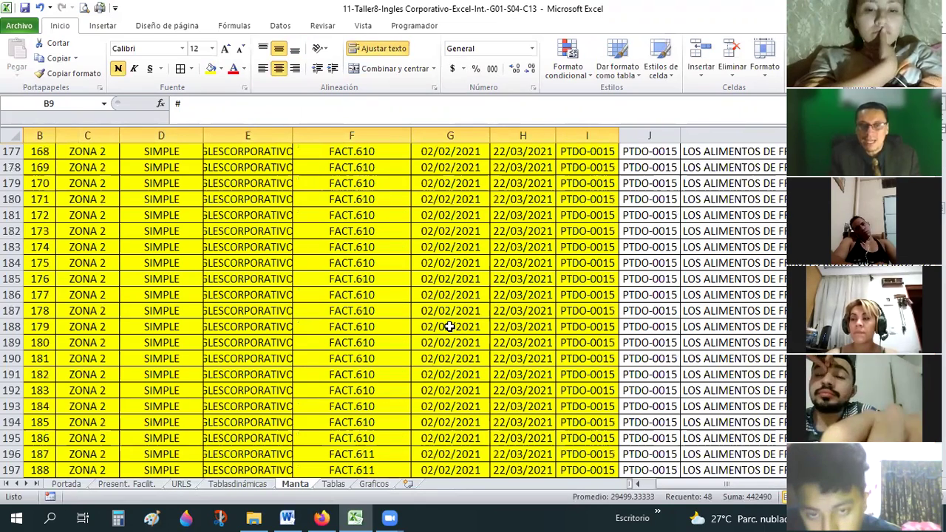
{"action": "scroll", "coordinate": [449, 327], "scroll_direction": "down", "scroll_amount": 20}
{"action": "scroll", "coordinate": [445, 327], "scroll_direction": "down", "scroll_amount": 20}
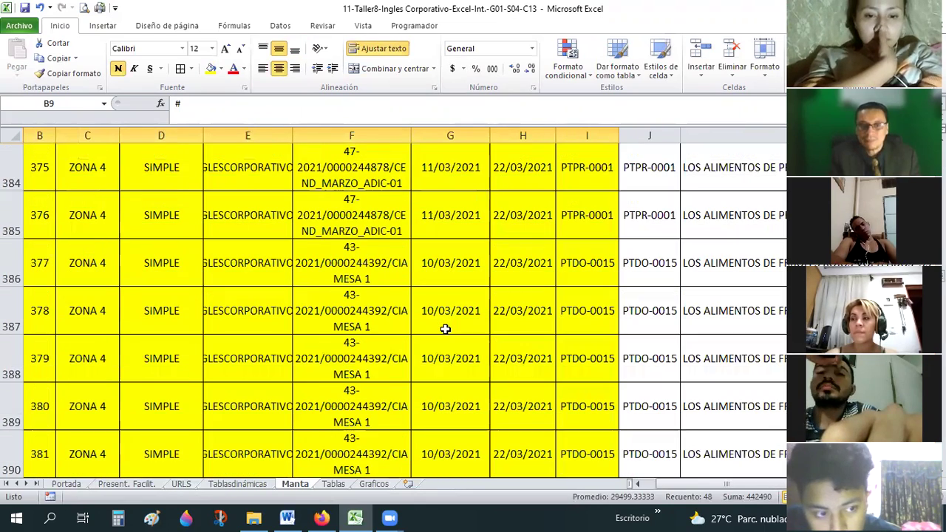
{"action": "scroll", "coordinate": [443, 329], "scroll_direction": "down", "scroll_amount": 20}
{"action": "scroll", "coordinate": [441, 329], "scroll_direction": "down", "scroll_amount": 20}
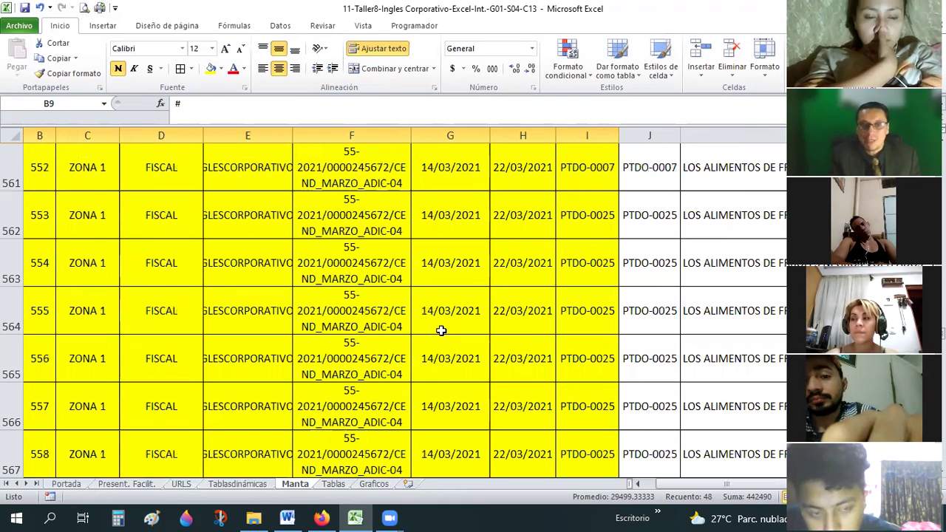
{"action": "scroll", "coordinate": [441, 329], "scroll_direction": "down", "scroll_amount": 16}
{"action": "left_click", "coordinate": [441, 329]}
{"action": "scroll", "coordinate": [442, 329], "scroll_direction": "down", "scroll_amount": 3}
{"action": "scroll", "coordinate": [442, 329], "scroll_direction": "down", "scroll_amount": 20}
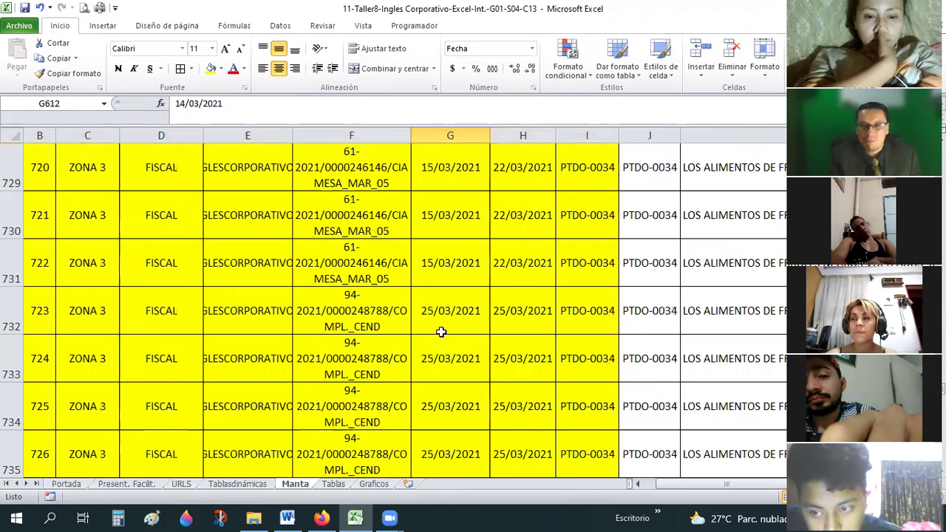
{"action": "scroll", "coordinate": [441, 332], "scroll_direction": "down", "scroll_amount": 13}
{"action": "scroll", "coordinate": [442, 332], "scroll_direction": "down", "scroll_amount": 20}
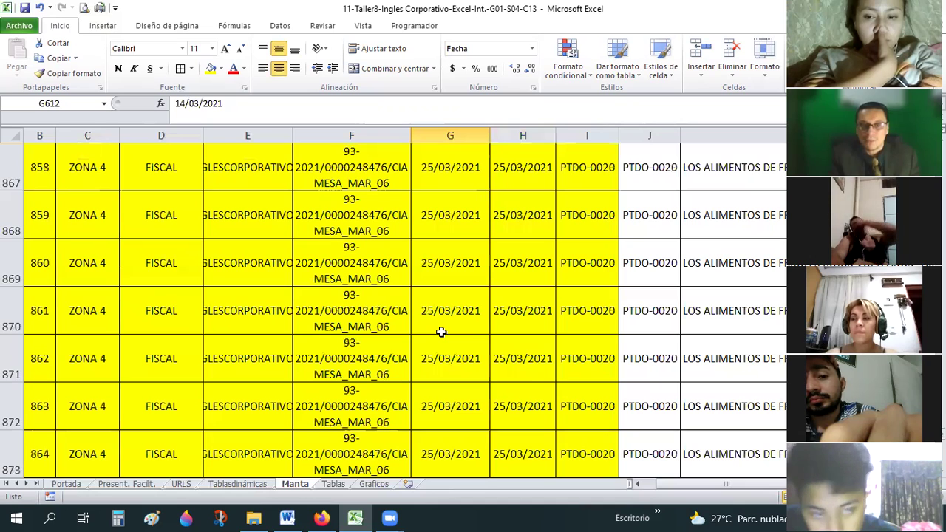
{"action": "scroll", "coordinate": [441, 332], "scroll_direction": "down", "scroll_amount": 20}
{"action": "scroll", "coordinate": [441, 332], "scroll_direction": "down", "scroll_amount": 3}
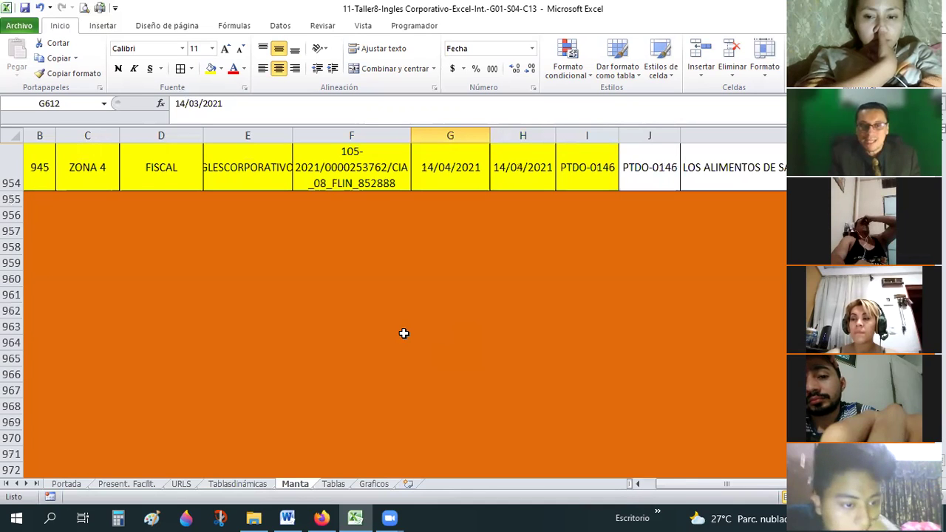
Step: Select the last Manta record in row 954 and the first empty cell below it, B955
{"action": "scroll", "coordinate": [403, 333], "scroll_direction": "up", "scroll_amount": 1}
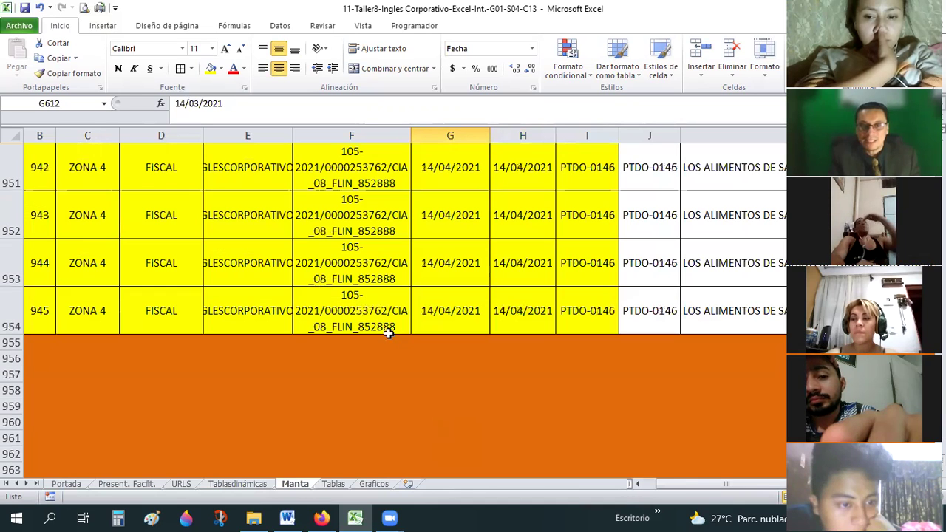
{"action": "left_click", "coordinate": [11, 318]}
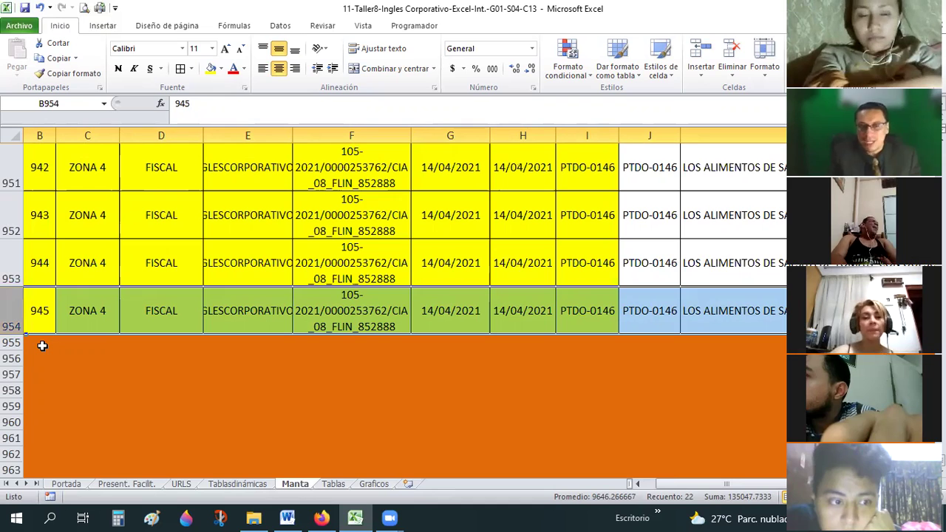
{"action": "left_click", "coordinate": [42, 346]}
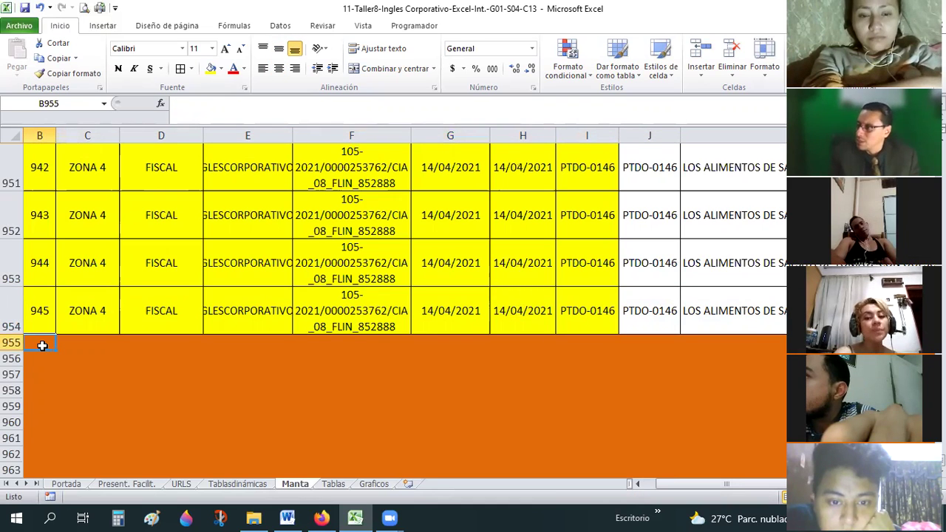
Step: Return to the Tablas pivot table, show its Actualizar options, and close them without refreshing
{"action": "left_click", "coordinate": [343, 487]}
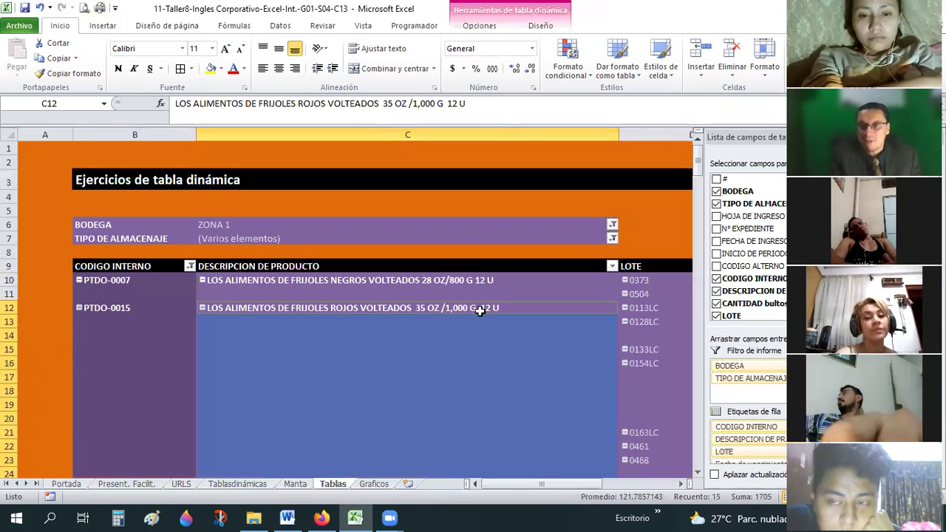
{"action": "left_click", "coordinate": [479, 25]}
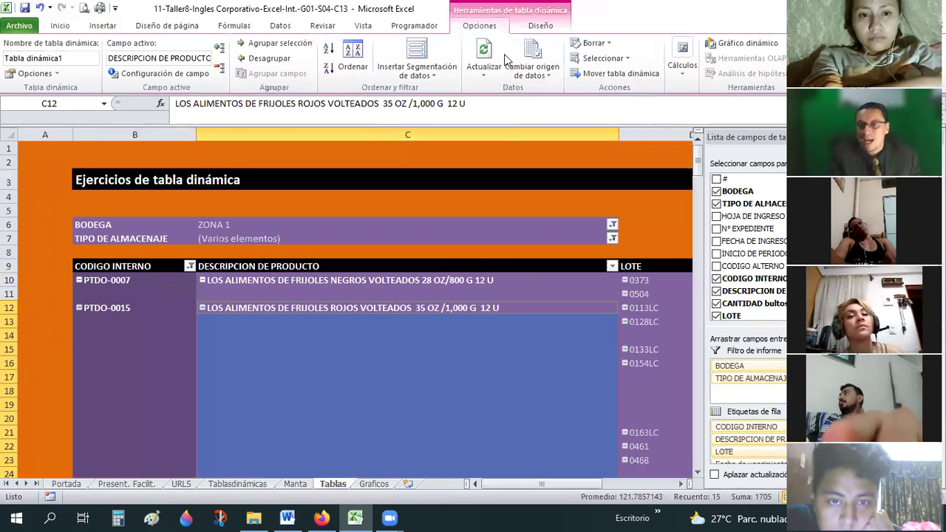
{"action": "left_click", "coordinate": [484, 71]}
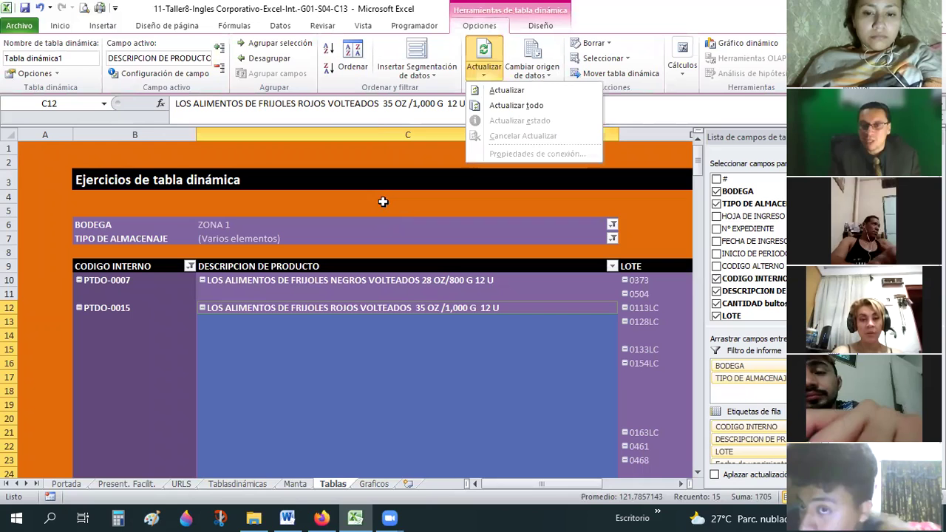
{"action": "left_click", "coordinate": [418, 299]}
Step: Back on the Manta sheet, select the last record's number in B954 and the empty cells B955:B971 below it
{"action": "left_click", "coordinate": [295, 485]}
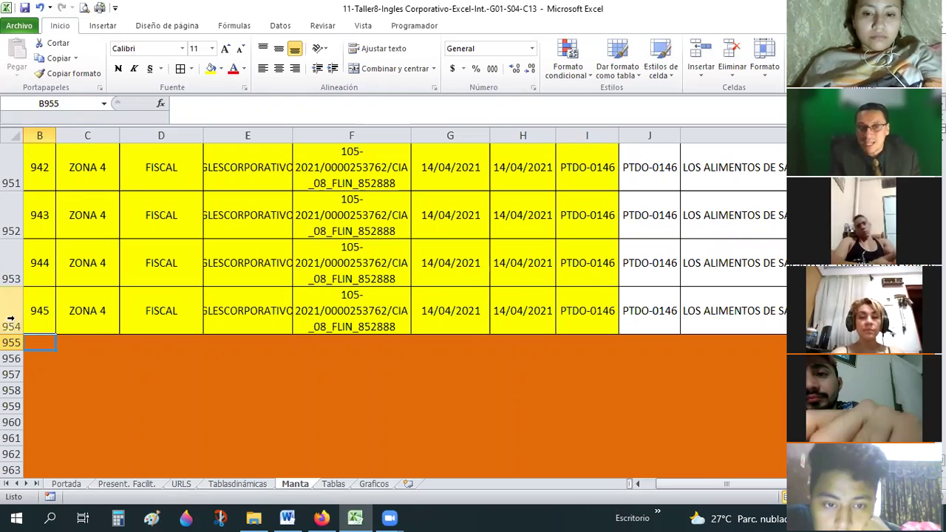
{"action": "left_click", "coordinate": [38, 310]}
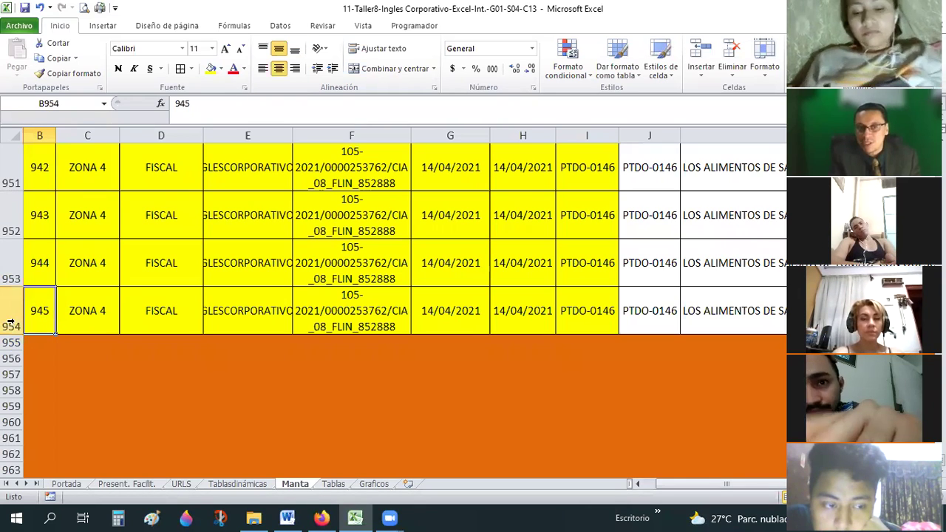
{"action": "left_click_drag", "start_coordinate": [37, 345], "coordinate": [52, 452]}
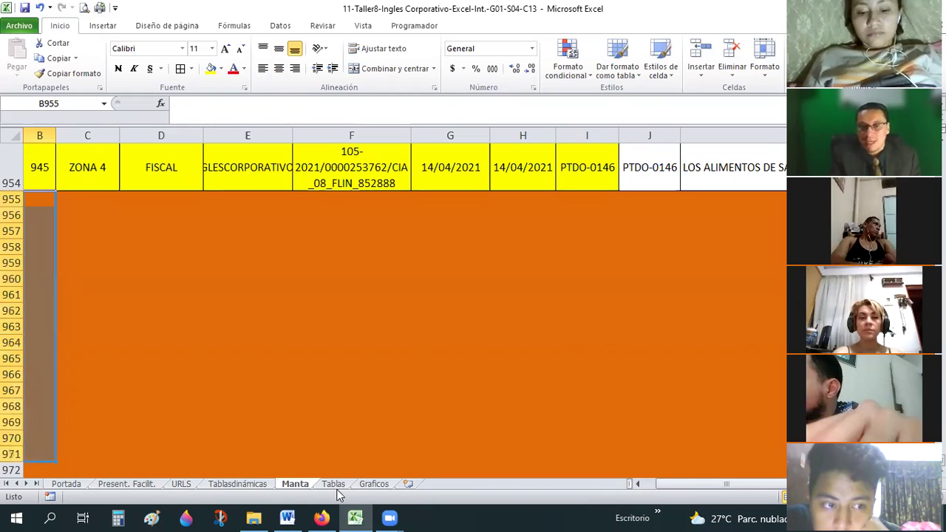
Step: Return to the Tablas sheet and display the pivot table's Actualizar and Actualizar todo options
{"action": "left_click", "coordinate": [333, 484]}
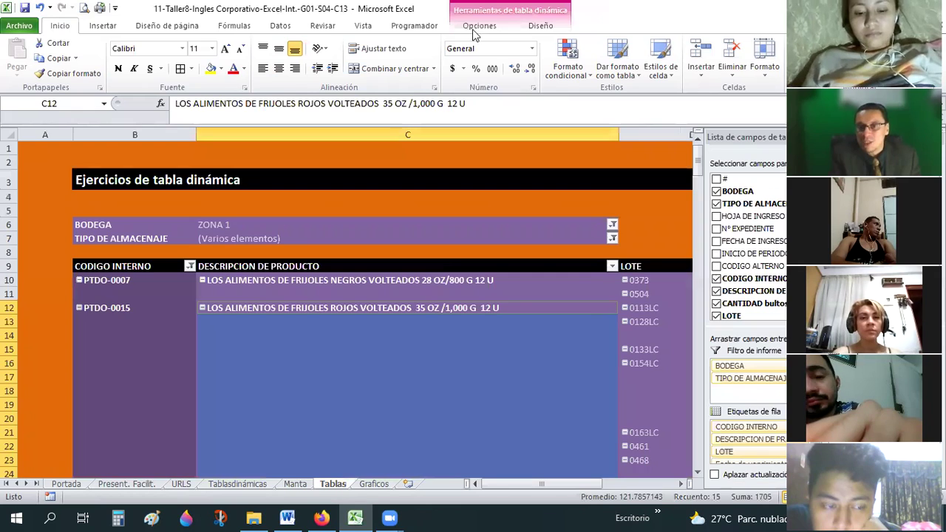
{"action": "left_click", "coordinate": [473, 33]}
{"action": "left_click", "coordinate": [492, 73]}
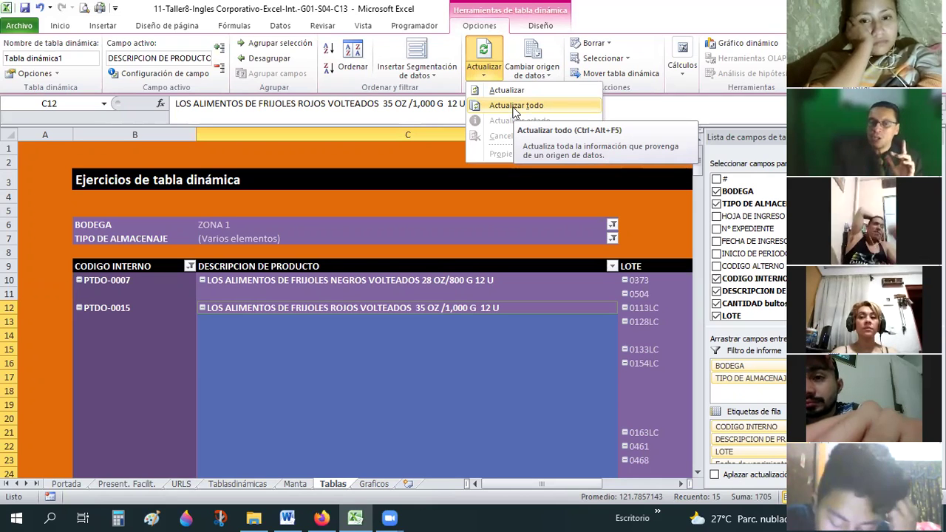
Step: Check the end of the Manta records, return to Tablas, and review the pivot table's Actualizar options without refreshing
{"action": "left_click", "coordinate": [301, 483]}
{"action": "key", "text": "ctrl+Page_Up"}
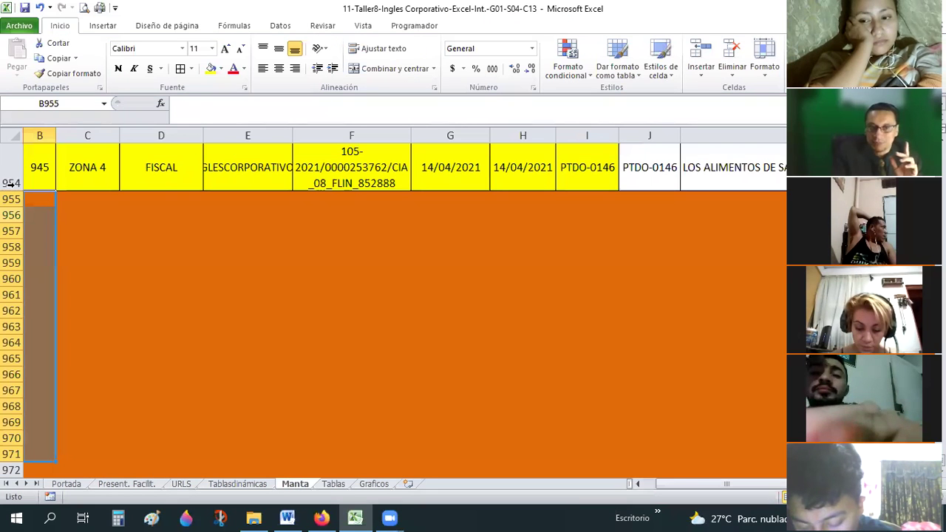
{"action": "key", "text": "ctrl+Page_Down"}
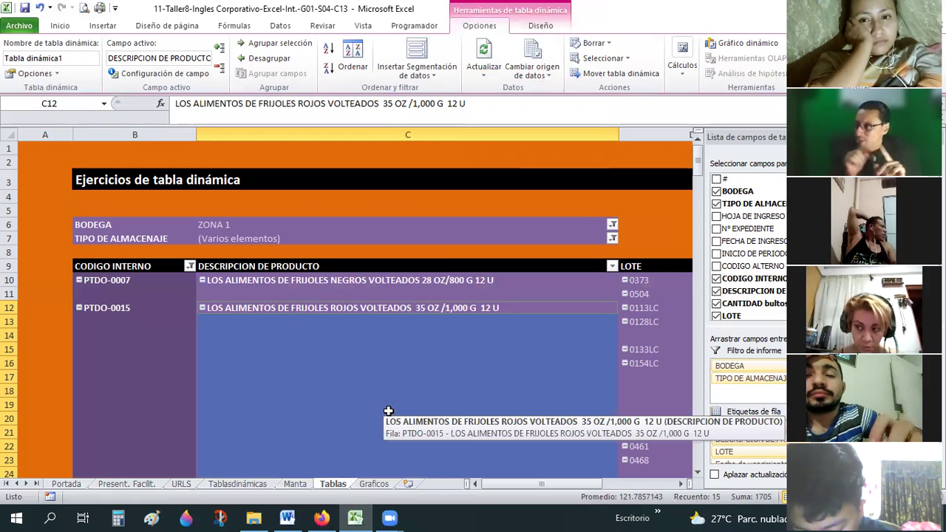
{"action": "left_click", "coordinate": [495, 74]}
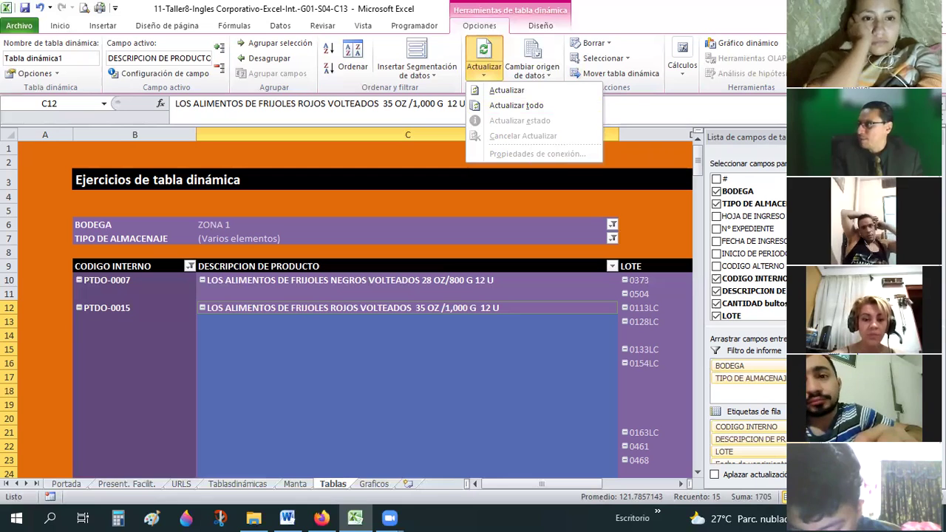
{"action": "key", "text": "Escape"}
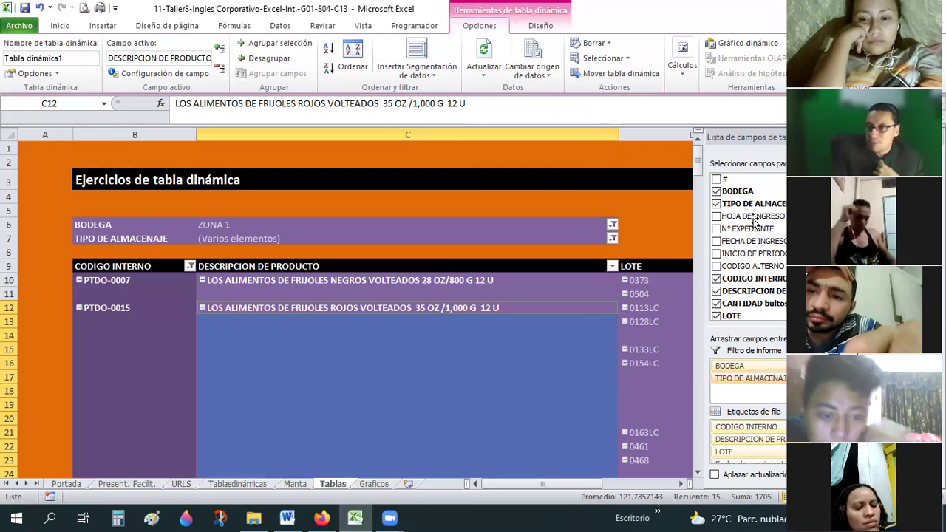
Step: Add HOJA DE INGRESO to the pivot table's report filters and remove the field again
{"action": "left_click_drag", "start_coordinate": [748, 216], "coordinate": [760, 405]}
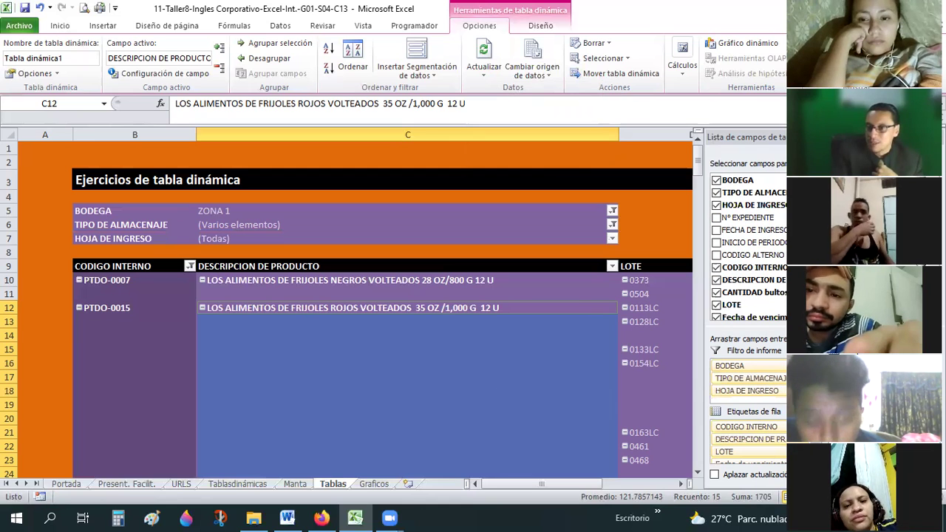
{"action": "left_click", "coordinate": [748, 391]}
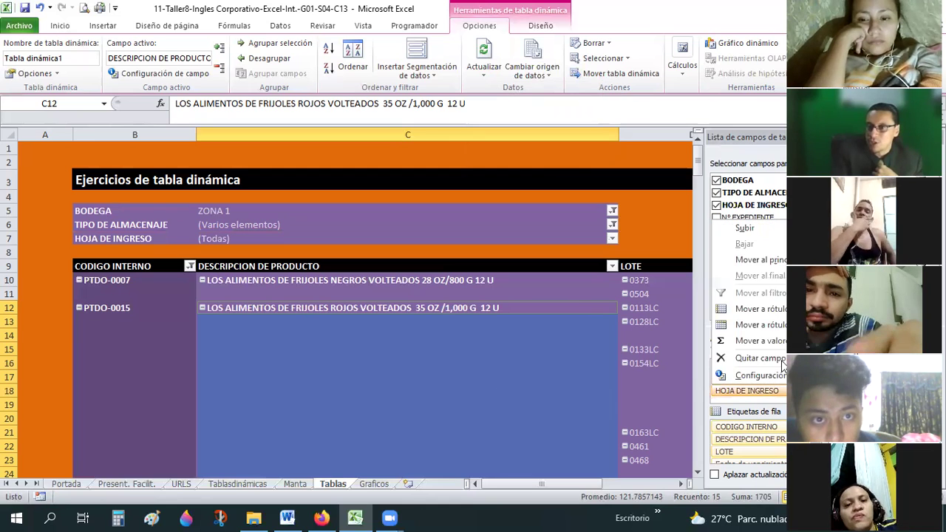
{"action": "left_click", "coordinate": [748, 364]}
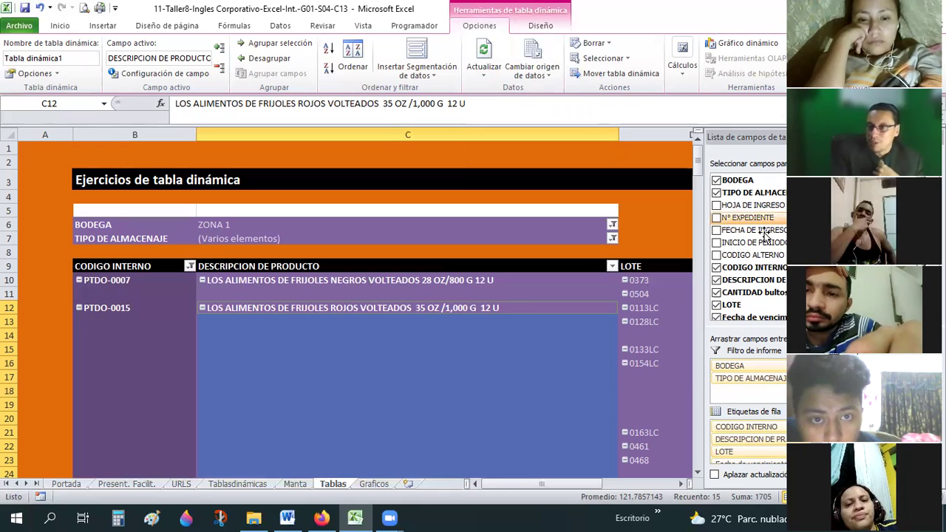
{"action": "scroll", "coordinate": [722, 233], "scroll_direction": "up", "scroll_amount": 1}
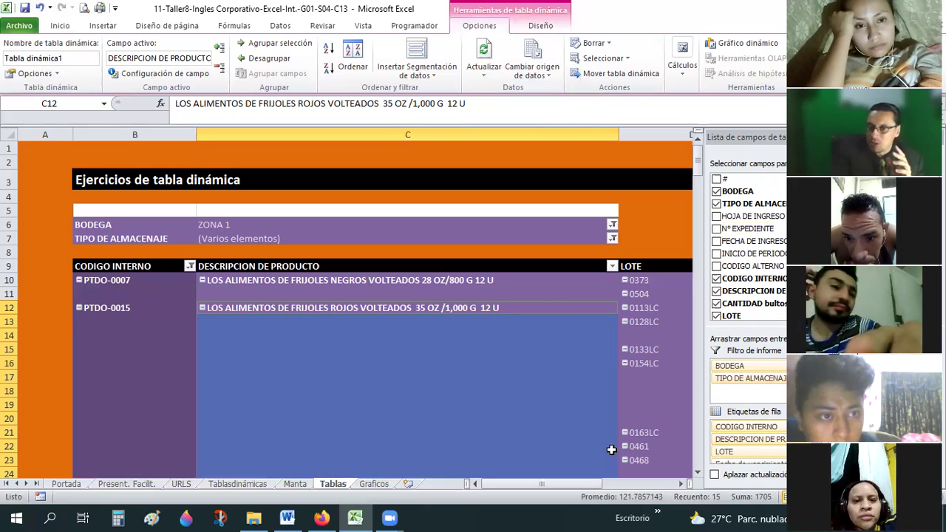
Step: Look back through the last Manta source records and return to the Tablas pivot table
{"action": "mouse_move", "coordinate": [533, 488]}
{"action": "left_mouse_down"}
{"action": "mouse_move", "coordinate": [623, 493]}
{"action": "mouse_move", "coordinate": [519, 491]}
{"action": "left_mouse_up"}
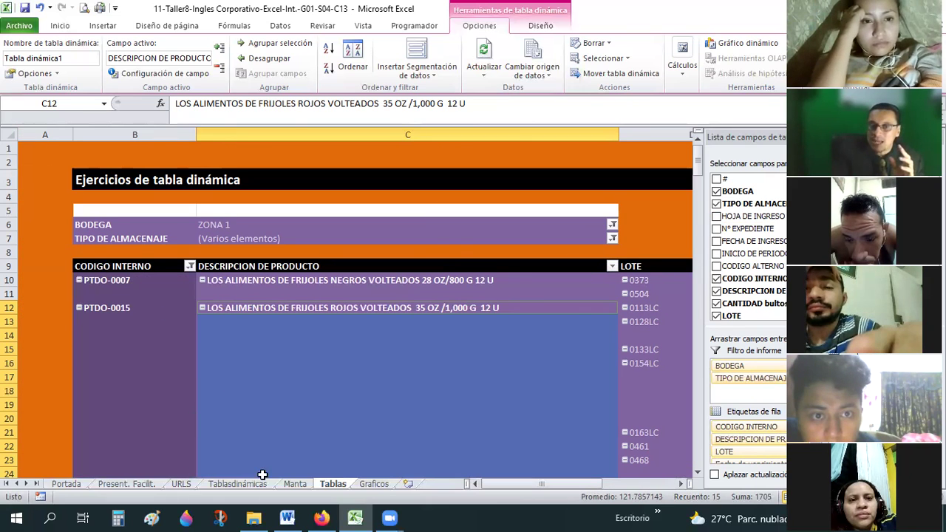
{"action": "key", "text": "ctrl+Page_Up"}
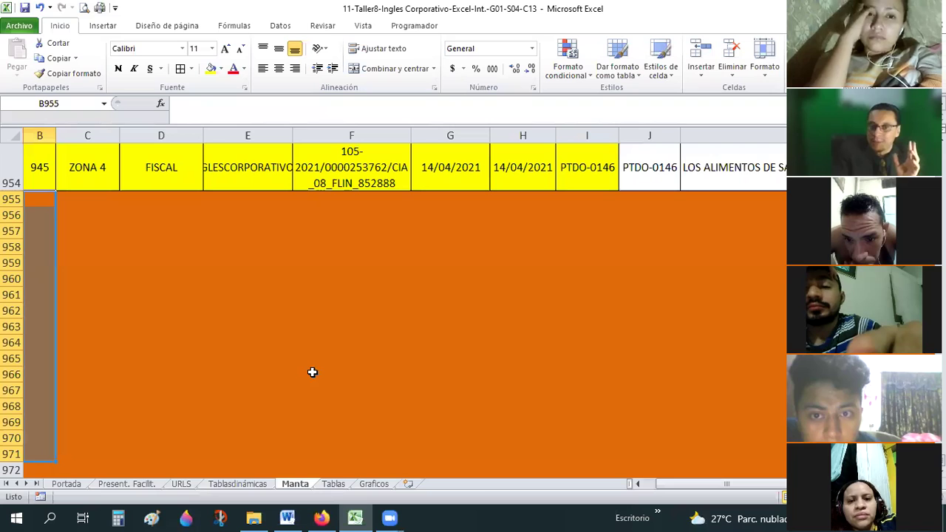
{"action": "scroll", "coordinate": [310, 358], "scroll_direction": "up", "scroll_amount": 19}
{"action": "scroll", "coordinate": [293, 436], "scroll_direction": "up", "scroll_amount": 11}
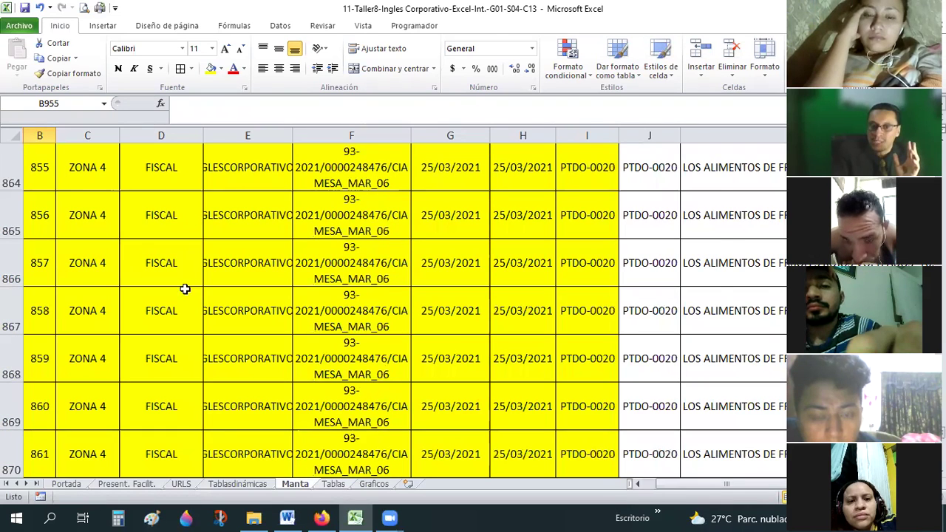
{"action": "key", "text": "ctrl+Page_Down"}
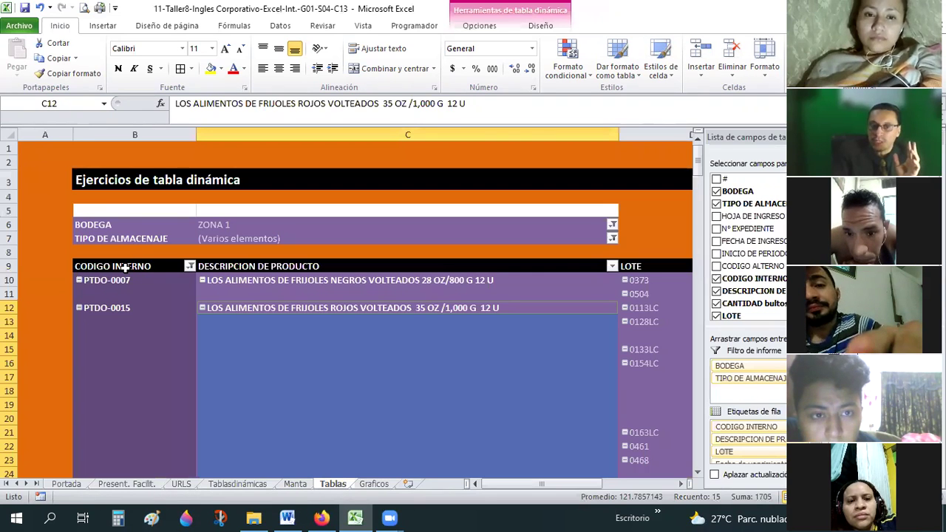
Step: Point out the CODIGO INTERNO and DESCRIPCION DE PRODUCTO headers, code PTDO-0007, and its lots 0373 and 0504
{"action": "left_click", "coordinate": [124, 268]}
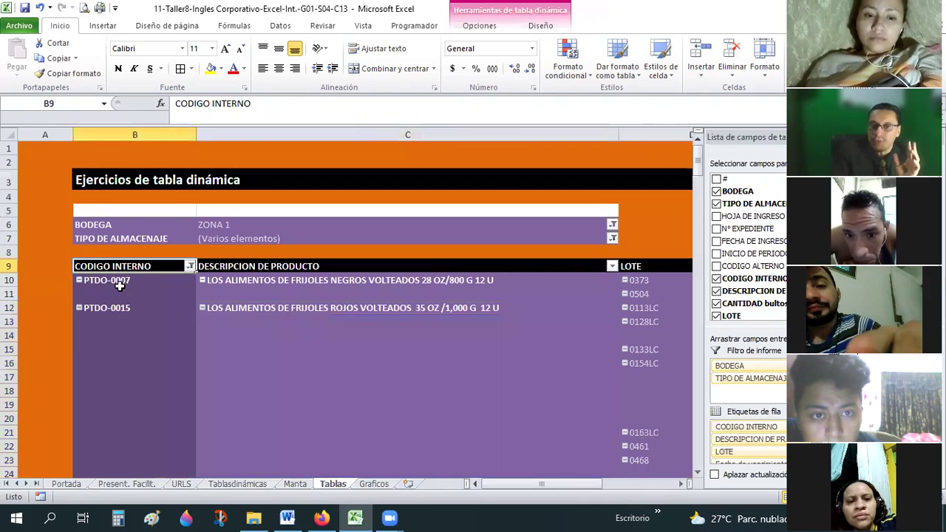
{"action": "left_click", "coordinate": [210, 267]}
{"action": "left_click", "coordinate": [136, 267]}
{"action": "left_click", "coordinate": [124, 283]}
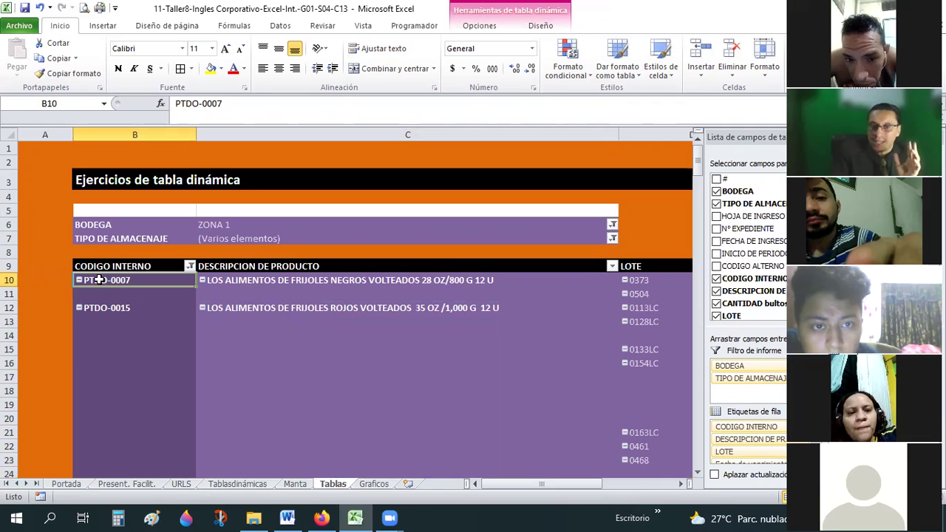
{"action": "left_click_drag", "start_coordinate": [96, 286], "coordinate": [97, 295]}
{"action": "left_click_drag", "start_coordinate": [523, 485], "coordinate": [587, 488]}
{"action": "left_click_drag", "start_coordinate": [453, 279], "coordinate": [454, 292]}
{"action": "left_click", "coordinate": [453, 294]}
Step: Select the Fecha de vencimiento values from E10 downward, leave only E10 selected, and view the neighbouring columns
{"action": "left_click", "coordinate": [662, 281]}
{"action": "key", "text": "ctrl+shift+Down"}
{"action": "left_click", "coordinate": [662, 281]}
{"action": "mouse_move", "coordinate": [641, 485]}
{"action": "left_mouse_down"}
{"action": "mouse_move", "coordinate": [679, 485]}
{"action": "mouse_move", "coordinate": [650, 480]}
{"action": "left_mouse_up"}
{"action": "left_click_drag", "start_coordinate": [582, 483], "coordinate": [561, 481]}
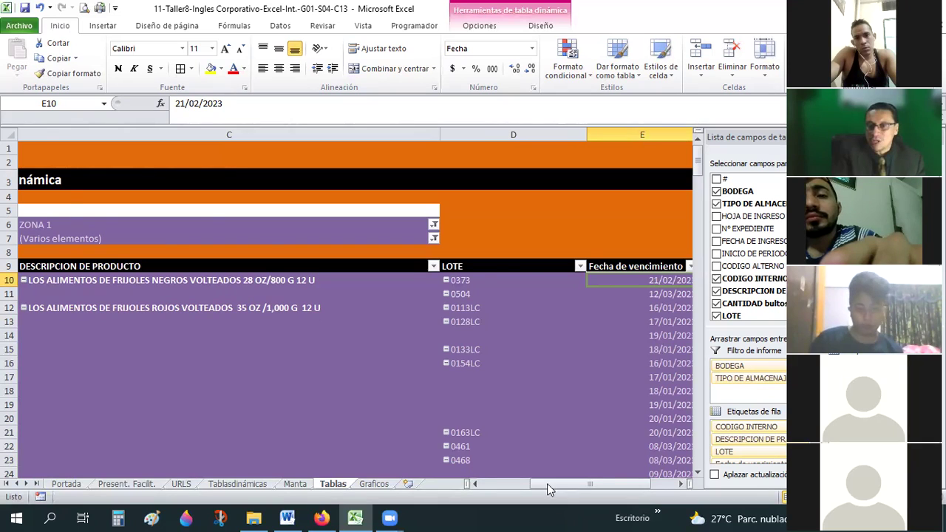
Step: Trace product PTDO-0007 across row 10, from its code to lot 0373, its expiry date and the Total de cajas column
{"action": "left_click_drag", "start_coordinate": [547, 484], "coordinate": [498, 484]}
{"action": "left_click", "coordinate": [115, 279]}
{"action": "left_click_drag", "start_coordinate": [509, 484], "coordinate": [551, 483]}
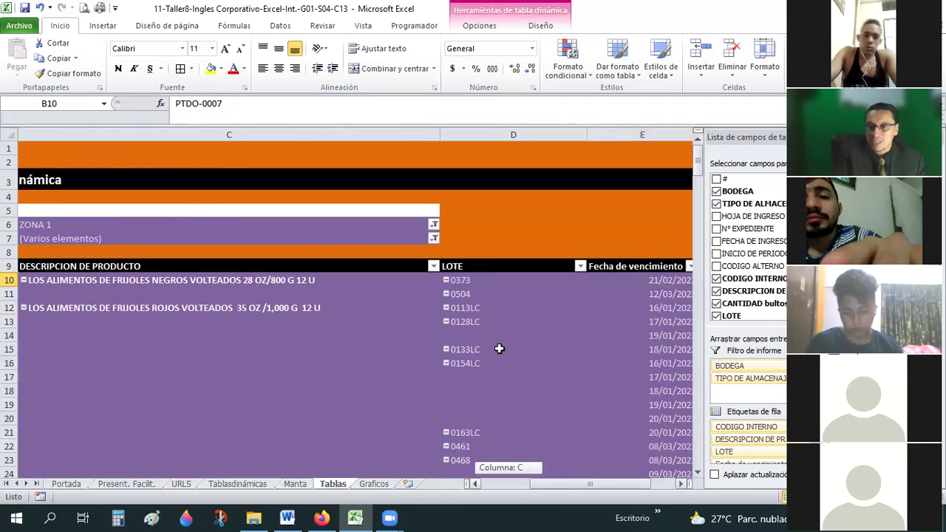
{"action": "left_click", "coordinate": [451, 282]}
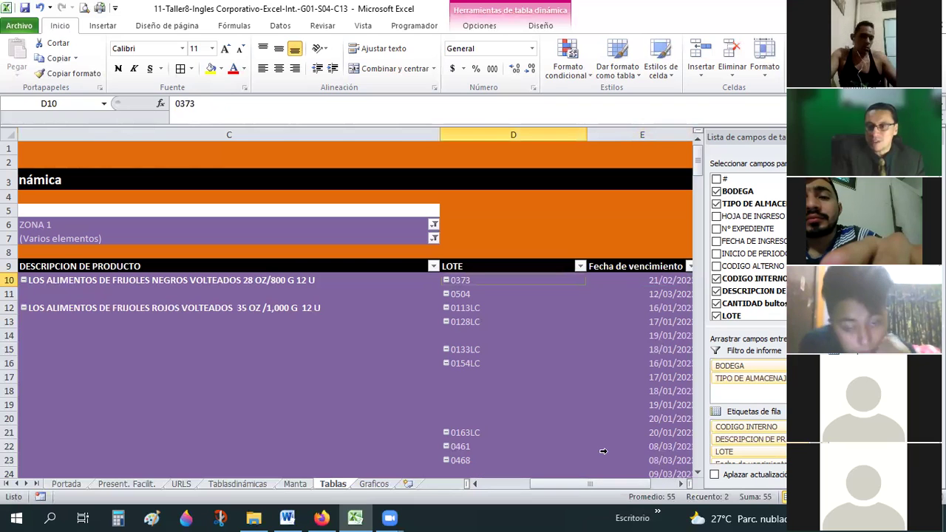
{"action": "key", "text": "Right"}
{"action": "left_click_drag", "start_coordinate": [640, 488], "coordinate": [345, 318]}
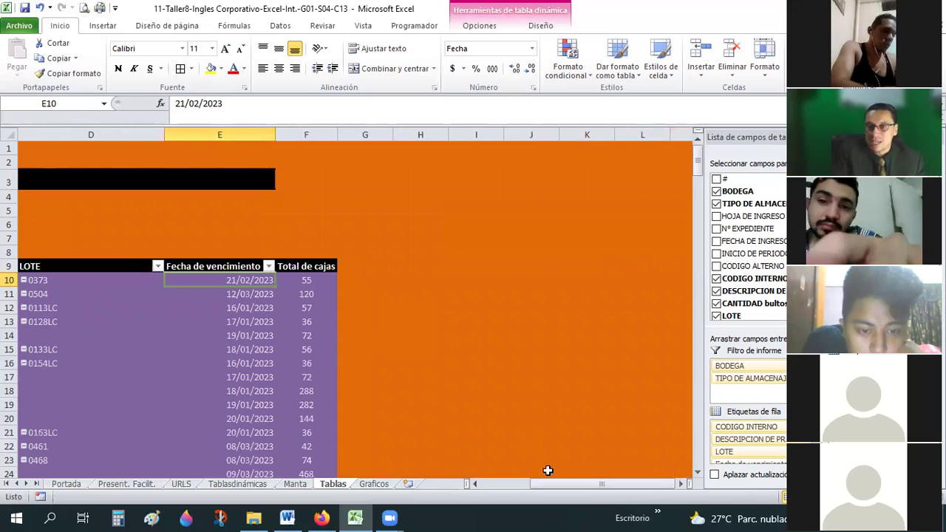
Step: Remove the LOTE and Fecha de vencimiento fields from the pivot table's row labels
{"action": "left_click_drag", "start_coordinate": [519, 484], "coordinate": [510, 488]}
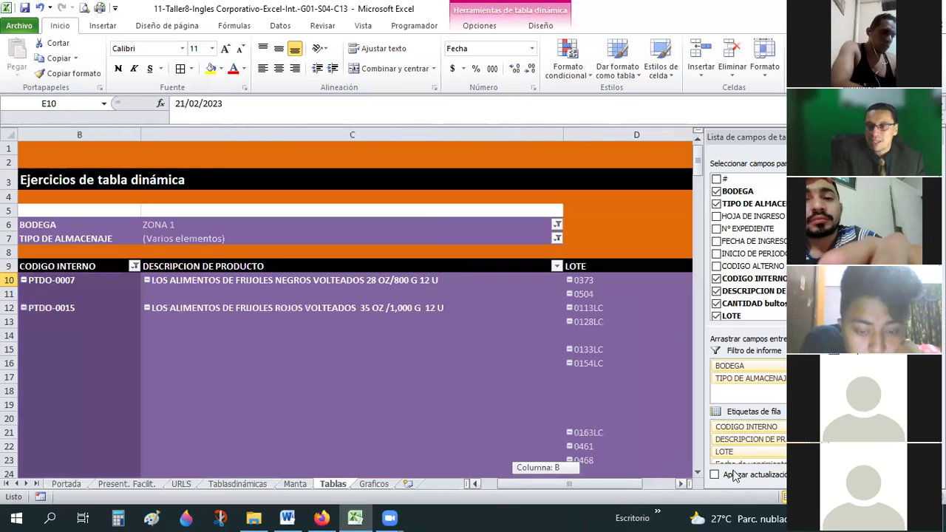
{"action": "left_click", "coordinate": [768, 451]}
{"action": "left_click", "coordinate": [759, 418]}
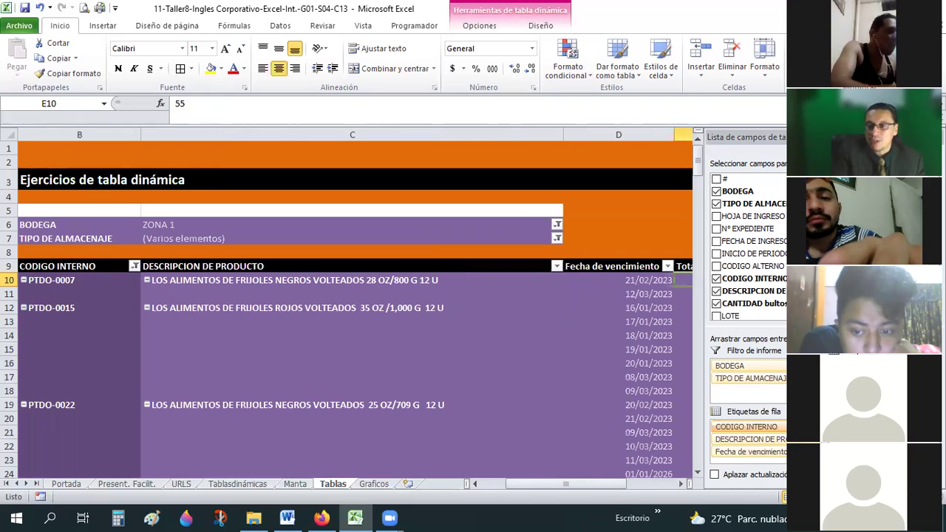
{"action": "left_click", "coordinate": [750, 452]}
{"action": "left_click", "coordinate": [768, 419]}
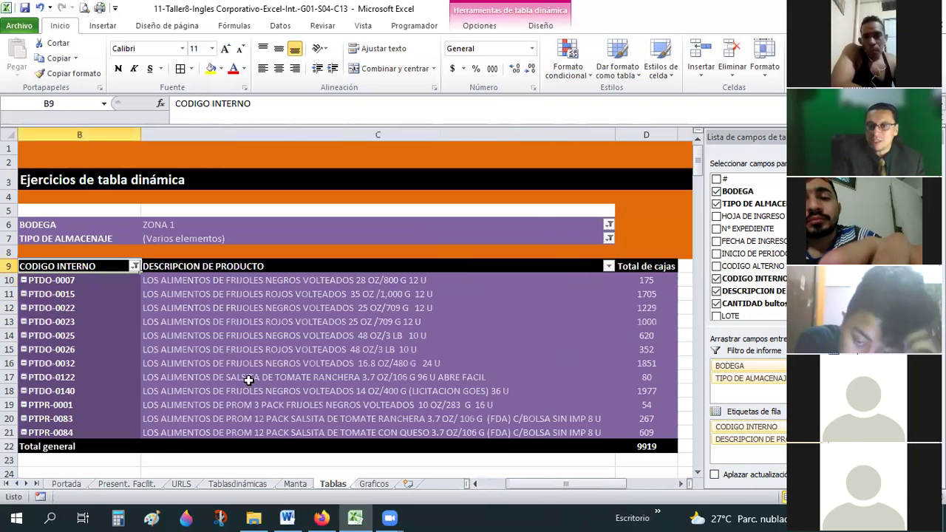
Step: Select code PTDO-0007 and undo the removal of the LOTE and Fecha de vencimiento fields
{"action": "left_click", "coordinate": [56, 280]}
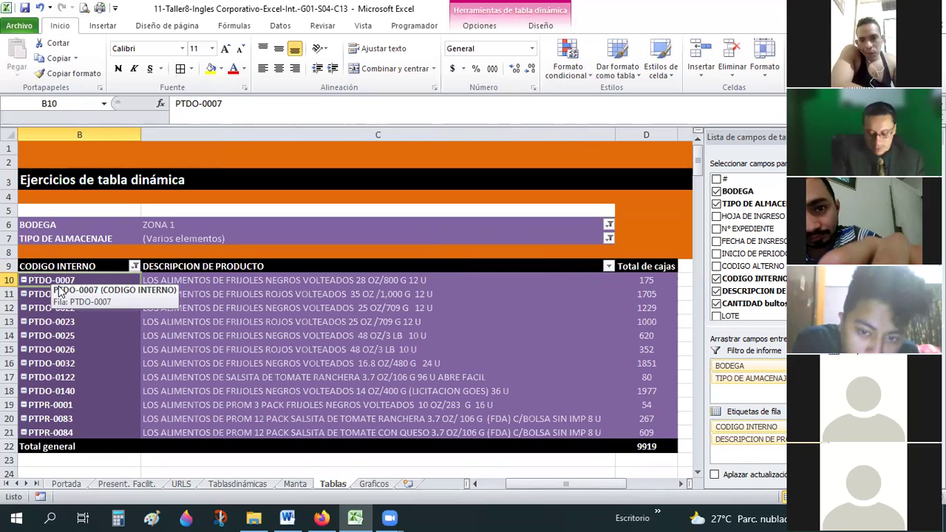
{"action": "key", "text": "ctrl+z"}
{"action": "key", "text": "ctrl+z"}
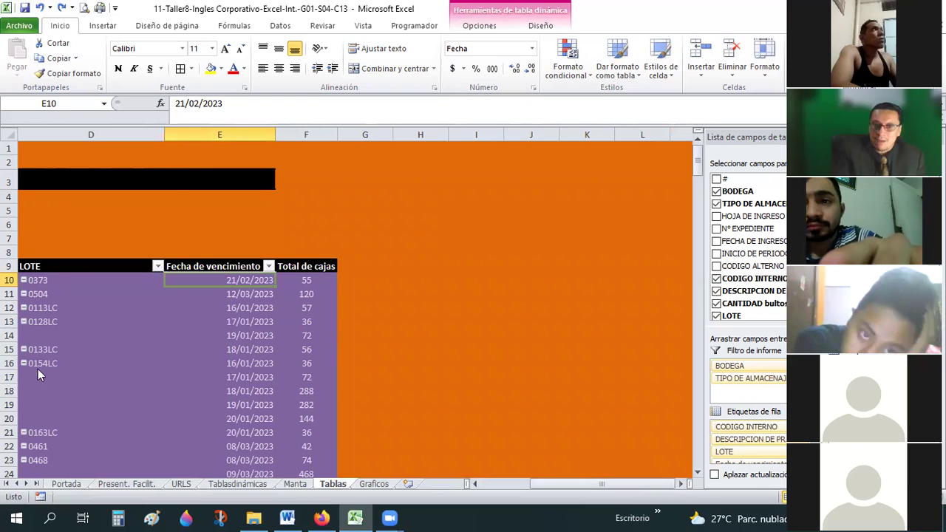
Step: Point out code PTDO-0007 in B10, its product description in C10, and its lots 0373 and 0504 in D10 and D11
{"action": "left_click", "coordinate": [587, 486]}
{"action": "left_click_drag", "start_coordinate": [552, 482], "coordinate": [510, 485]}
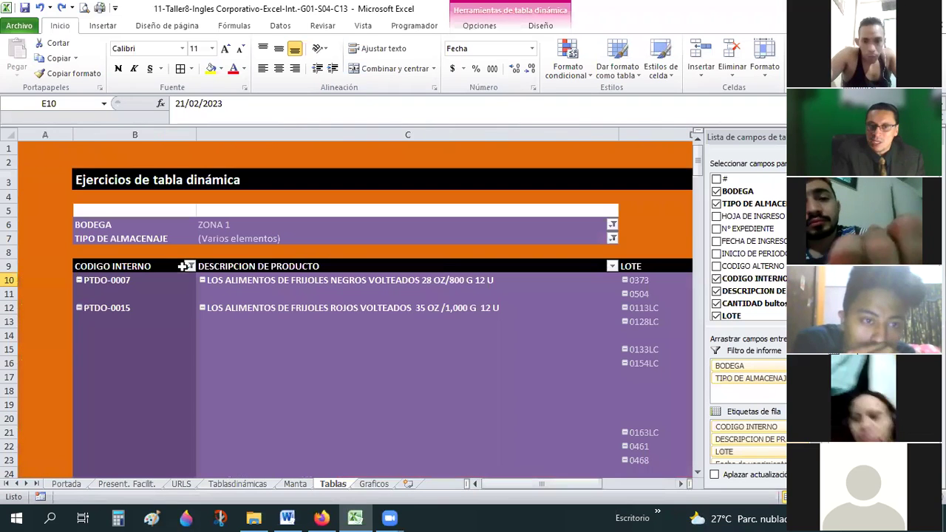
{"action": "left_click", "coordinate": [136, 281]}
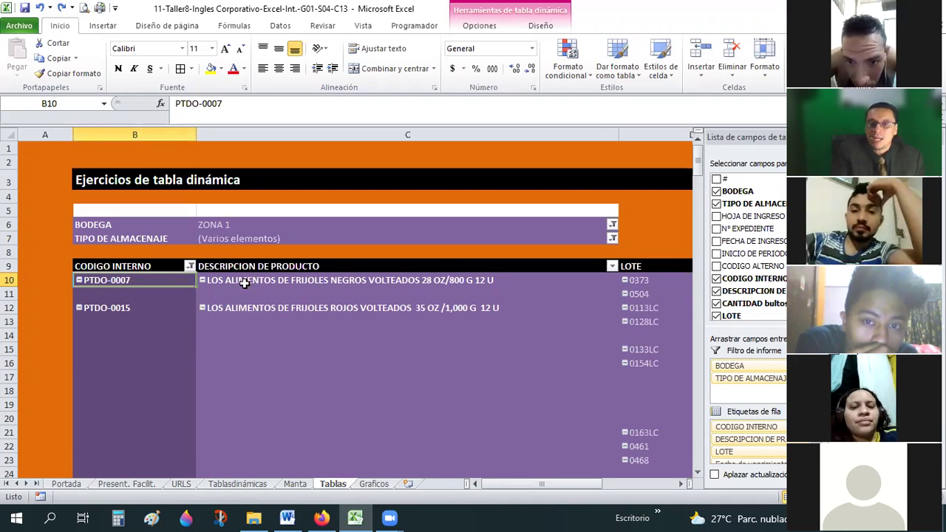
{"action": "left_click", "coordinate": [245, 283]}
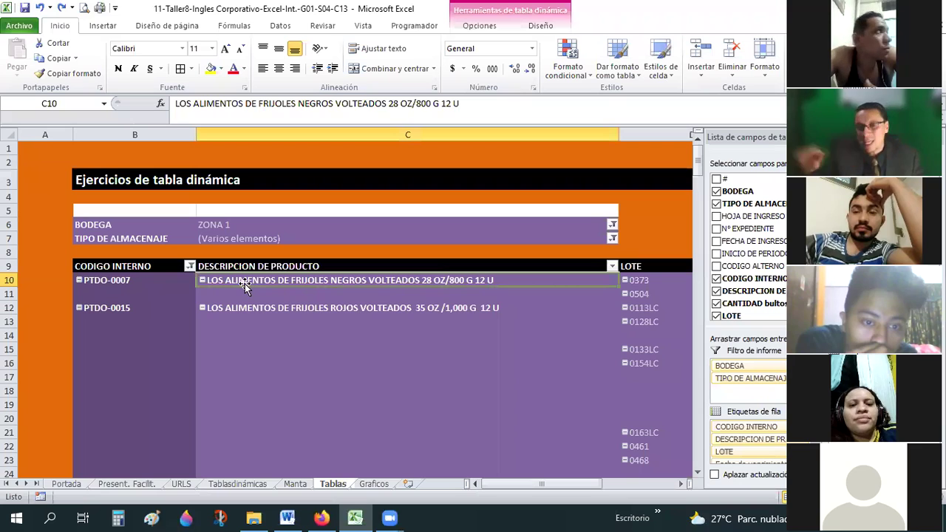
{"action": "left_click", "coordinate": [140, 280]}
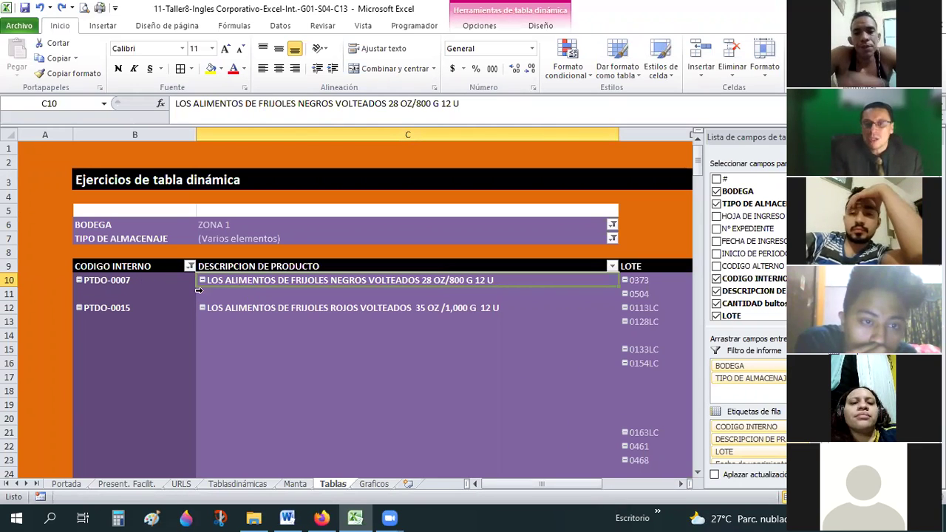
{"action": "left_click", "coordinate": [261, 282]}
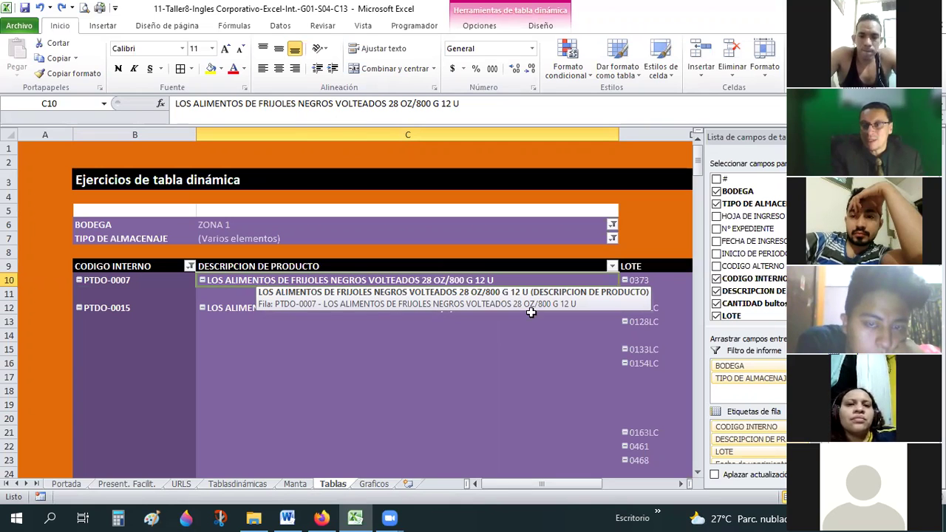
{"action": "left_click", "coordinate": [644, 280]}
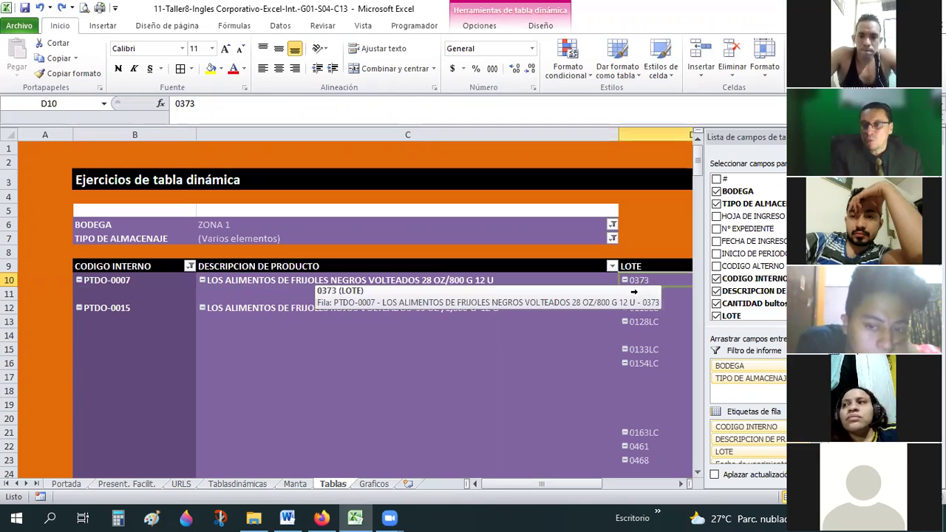
{"action": "left_click", "coordinate": [634, 293]}
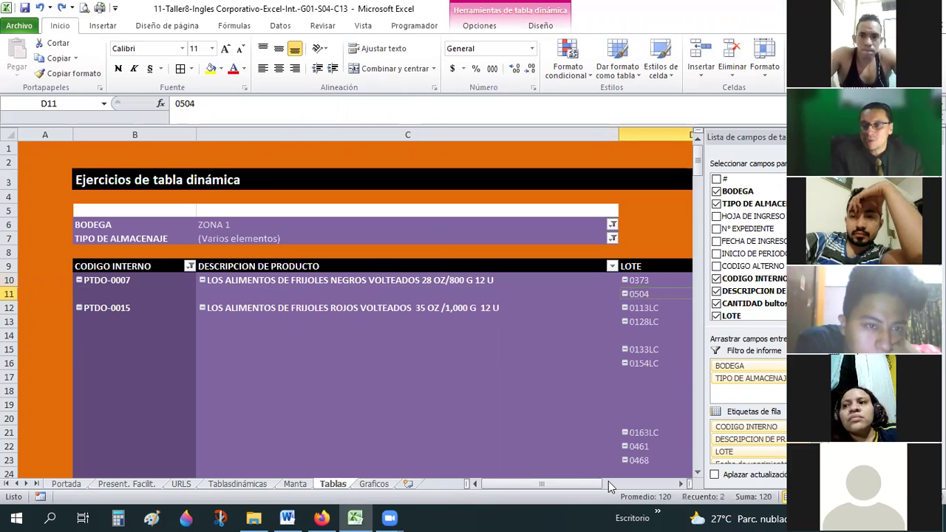
Step: Step through the expiry dates in E10 to E12 and select the Total de cajas values in F10:F19
{"action": "left_click_drag", "start_coordinate": [601, 482], "coordinate": [649, 481]}
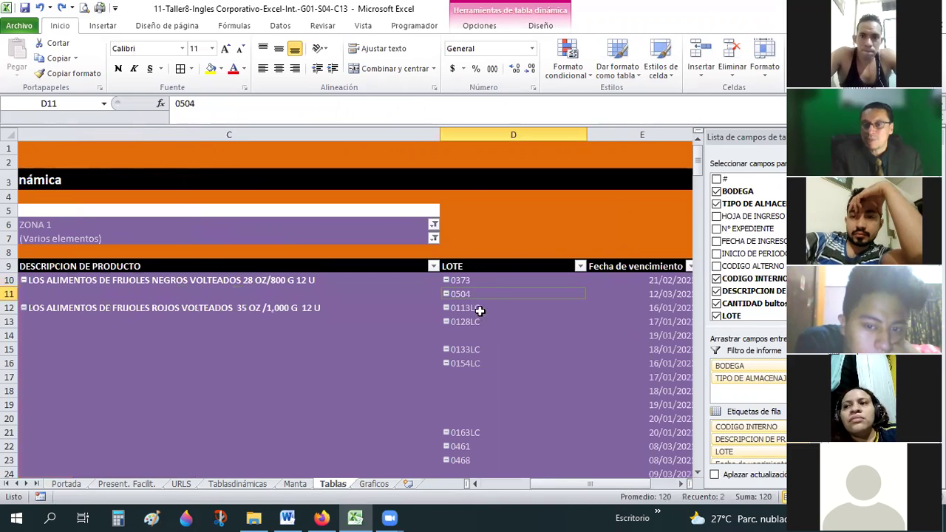
{"action": "key", "text": "Down"}
{"action": "left_click", "coordinate": [655, 282]}
{"action": "key", "text": "Down"}
{"action": "key", "text": "Down"}
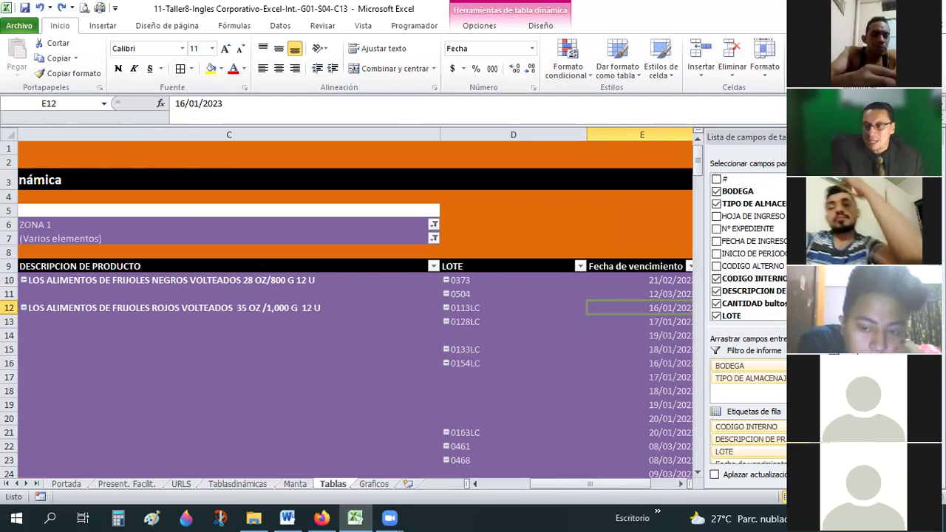
{"action": "left_click_drag", "start_coordinate": [643, 492], "coordinate": [655, 488]}
{"action": "left_click_drag", "start_coordinate": [306, 280], "coordinate": [309, 399]}
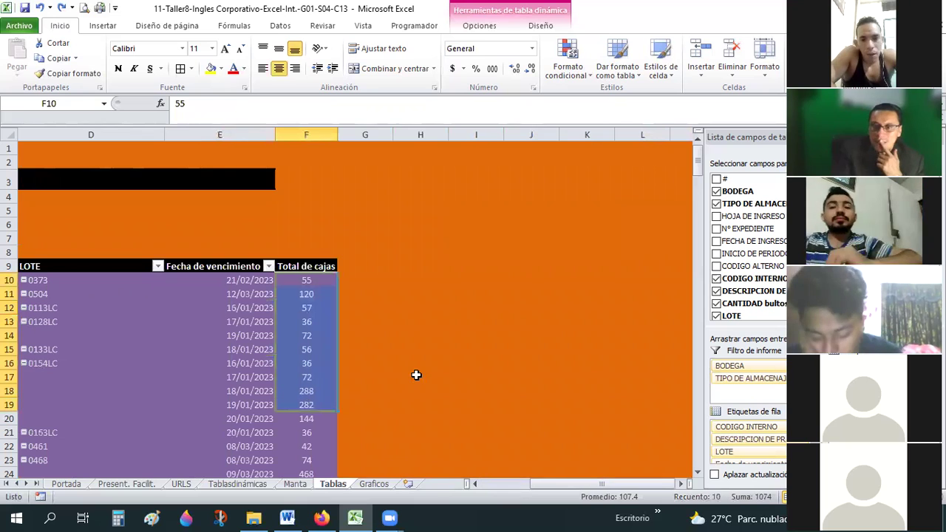
Step: Examine the value field settings of the Total de cajas header in F9, including its custom name and summary function, and close them
{"action": "left_click", "coordinate": [287, 266]}
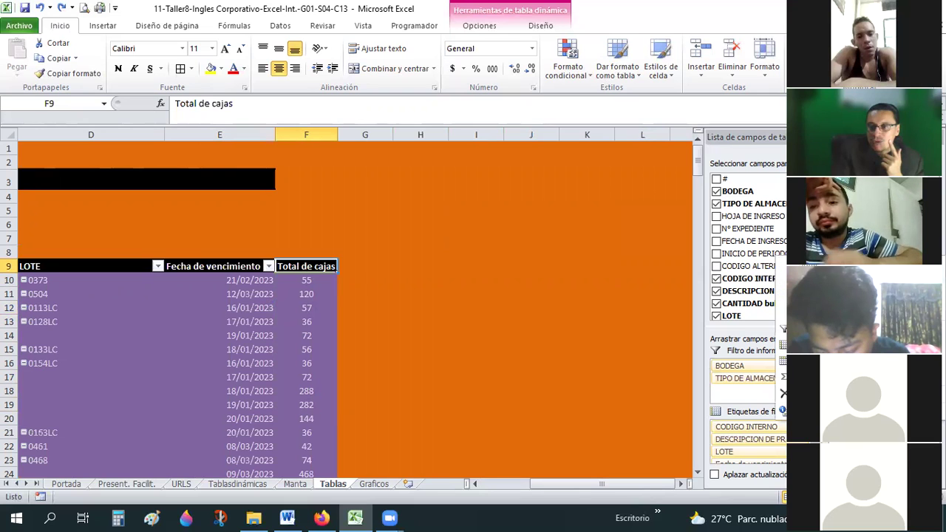
{"action": "double_click", "coordinate": [324, 264]}
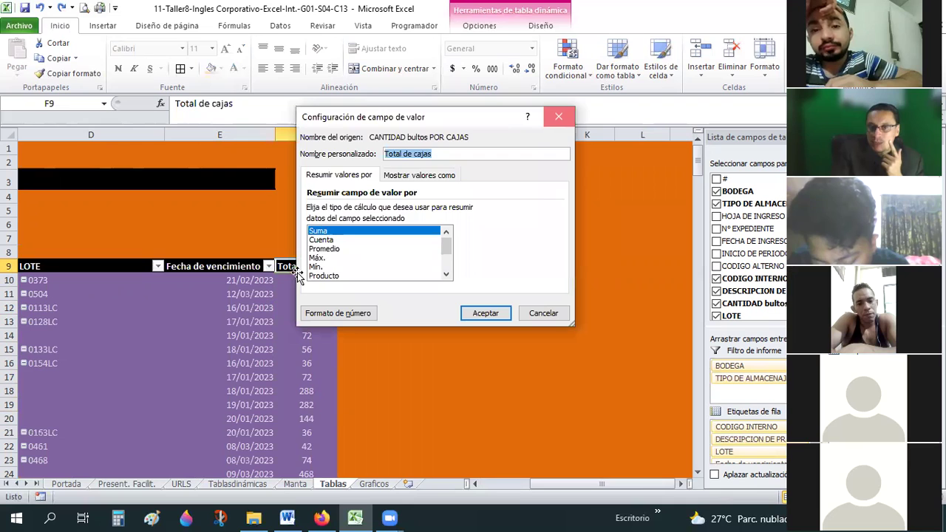
{"action": "key", "text": "Escape"}
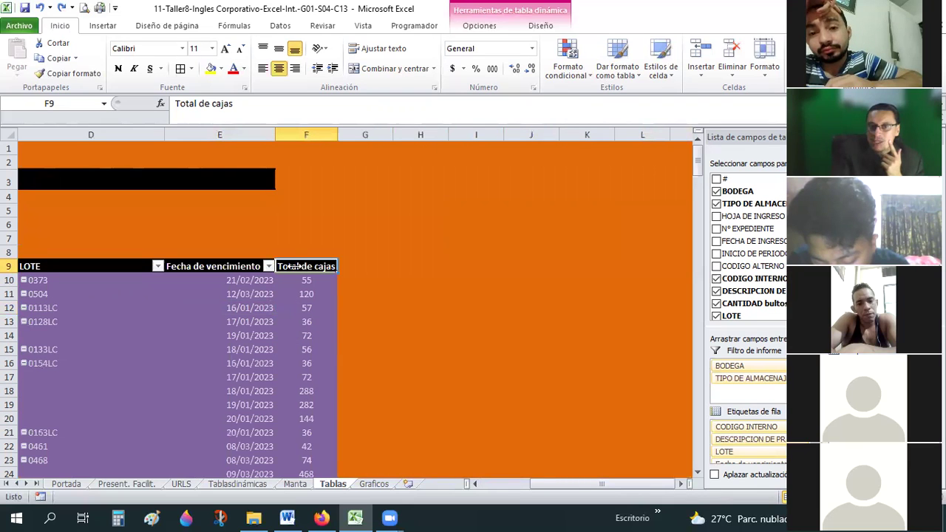
{"action": "double_click", "coordinate": [294, 266]}
{"action": "left_click", "coordinate": [392, 154]}
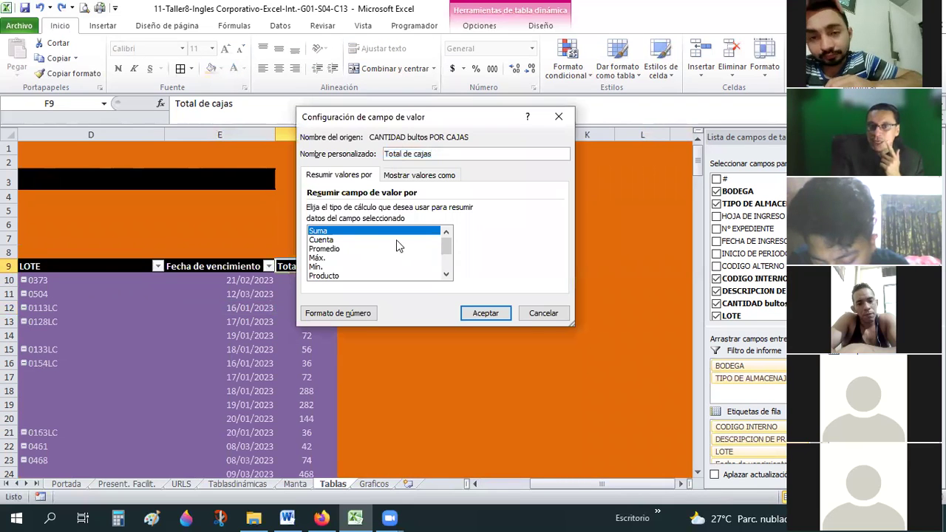
{"action": "left_click_drag", "start_coordinate": [544, 313], "coordinate": [344, 287]}
{"action": "key", "text": "Escape"}
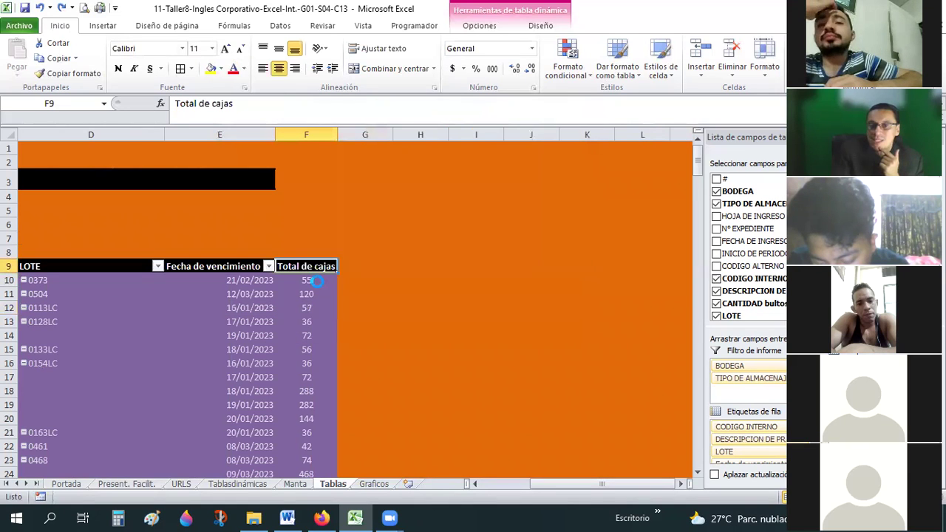
Step: Extract the source record behind the Total de cajas value in F10 to a new sheet and return to Tablas by way of Manta
{"action": "double_click", "coordinate": [317, 279]}
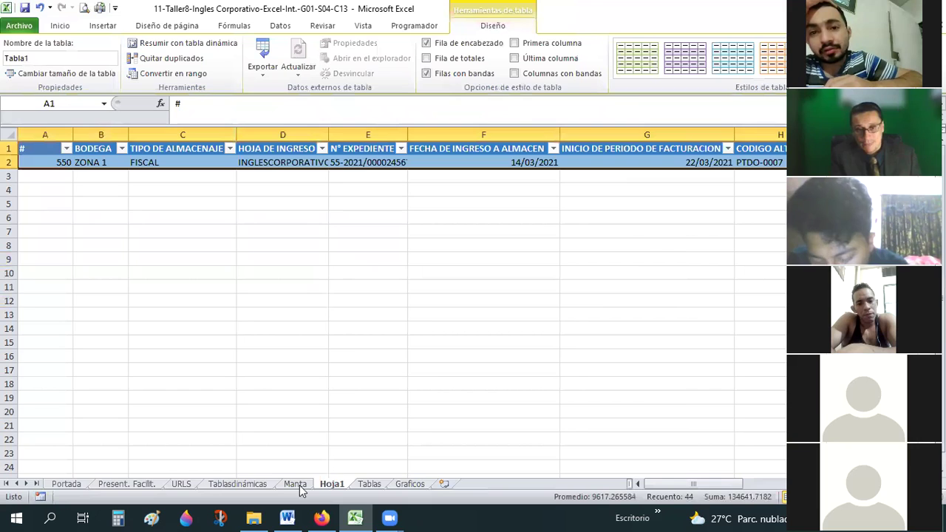
{"action": "left_click", "coordinate": [298, 484]}
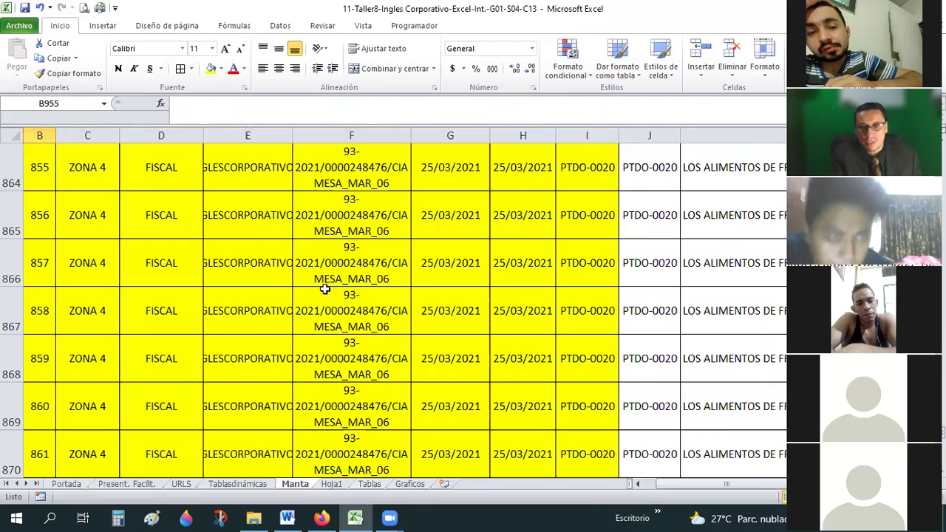
{"action": "left_click", "coordinate": [369, 485]}
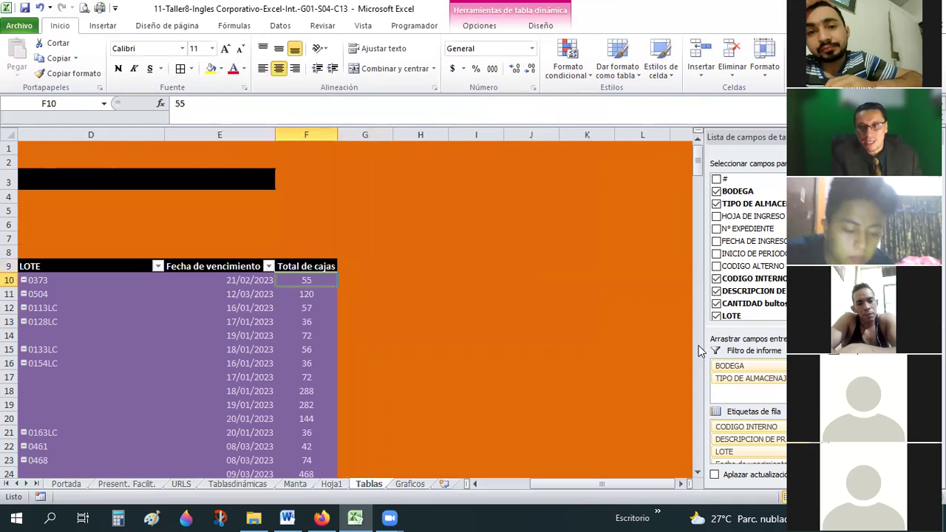
Step: Reopen the value field settings of Total de cajas and examine the available summary functions down to Varp
{"action": "left_click", "coordinate": [309, 266]}
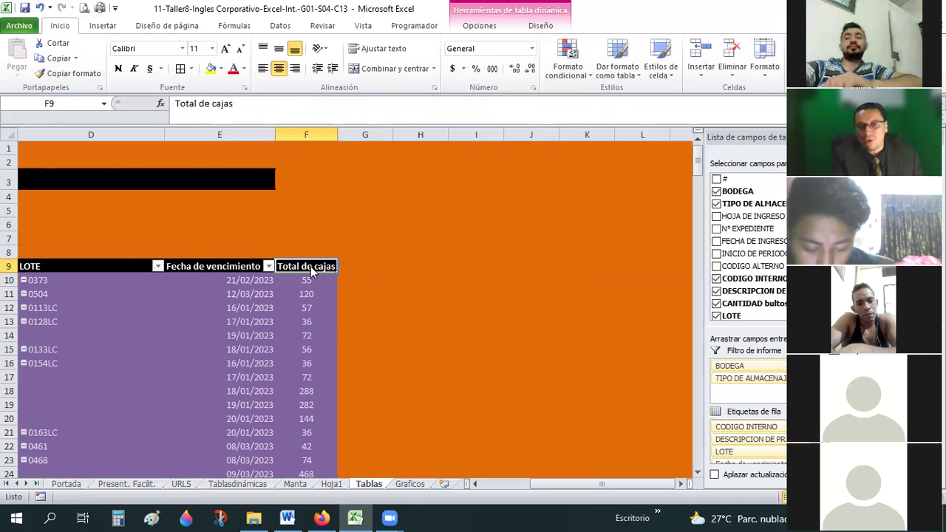
{"action": "double_click", "coordinate": [309, 266]}
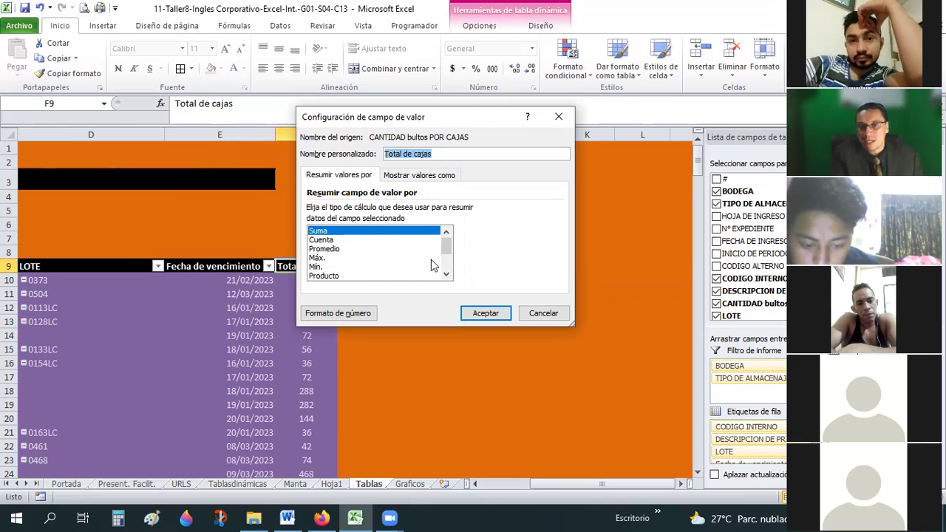
{"action": "scroll", "coordinate": [332, 265], "scroll_direction": "down", "scroll_amount": 1}
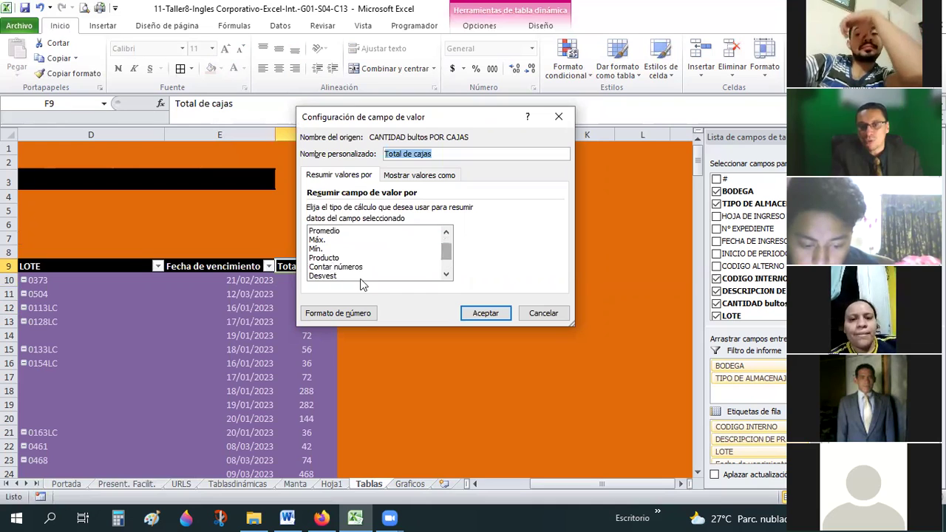
{"action": "left_click", "coordinate": [446, 275]}
Step: Try the Número and Moneda number formats for Total de cajas, ending on Moneda with 2 decimals and the $ symbol
{"action": "left_click", "coordinate": [358, 319]}
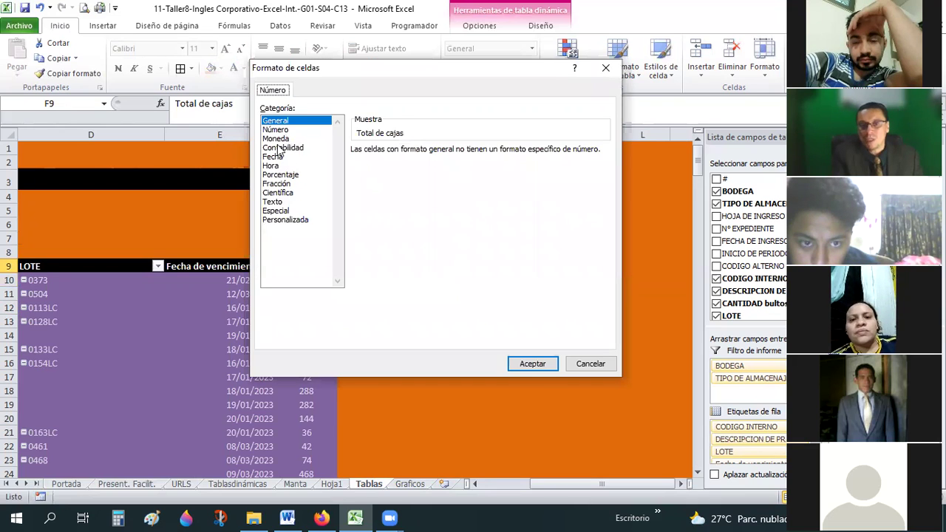
{"action": "left_click", "coordinate": [276, 131]}
{"action": "left_click", "coordinate": [275, 138]}
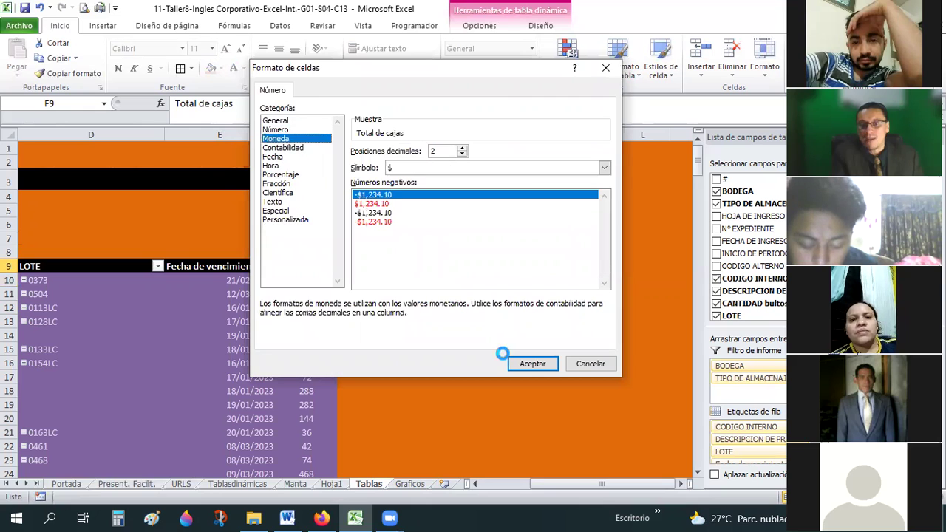
{"action": "left_click", "coordinate": [518, 363]}
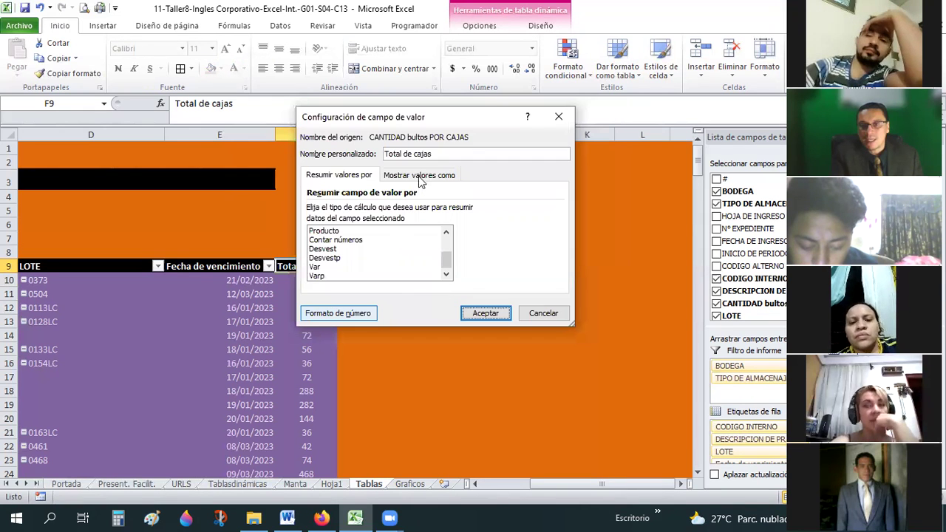
Step: Review the options for showing values as a calculation, keep Sin cálculo, recheck the summary functions, and close the value field settings
{"action": "key", "text": "ctrl+Tab"}
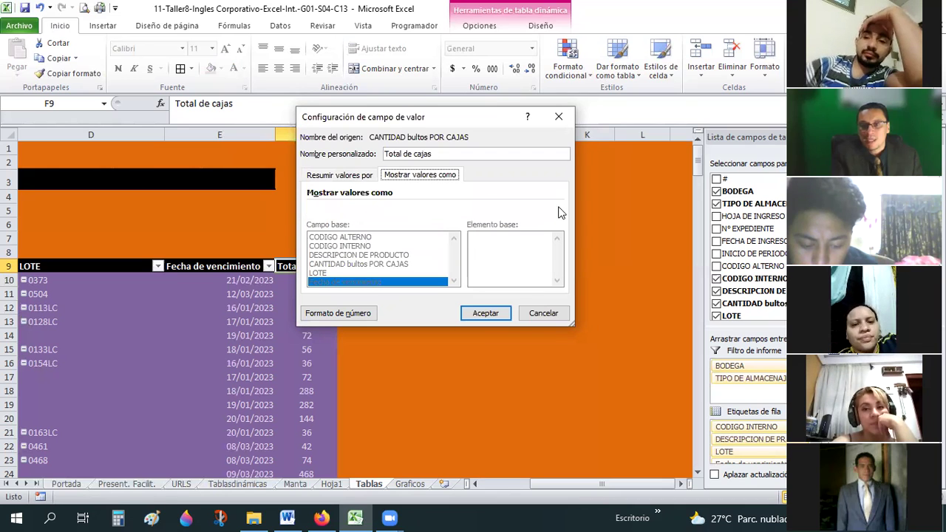
{"action": "left_click", "coordinate": [559, 211]}
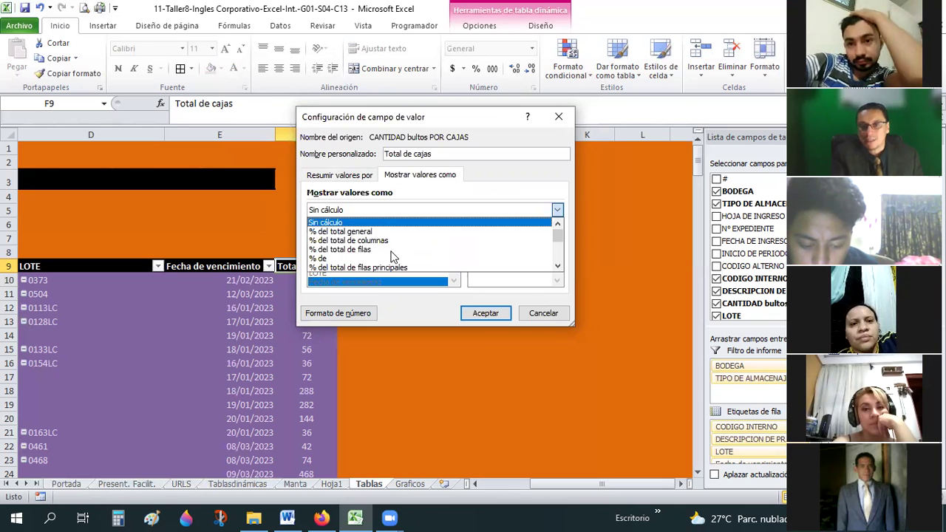
{"action": "left_click", "coordinate": [326, 222]}
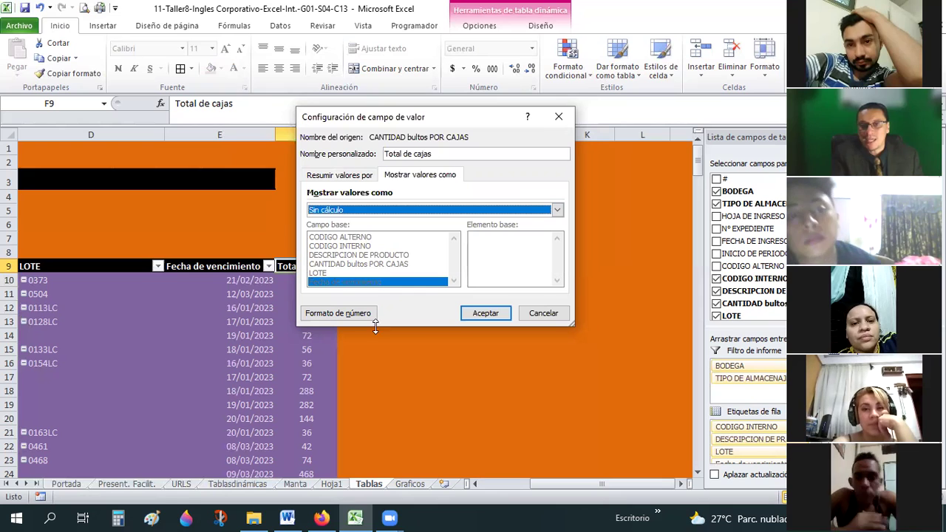
{"action": "left_click", "coordinate": [340, 175]}
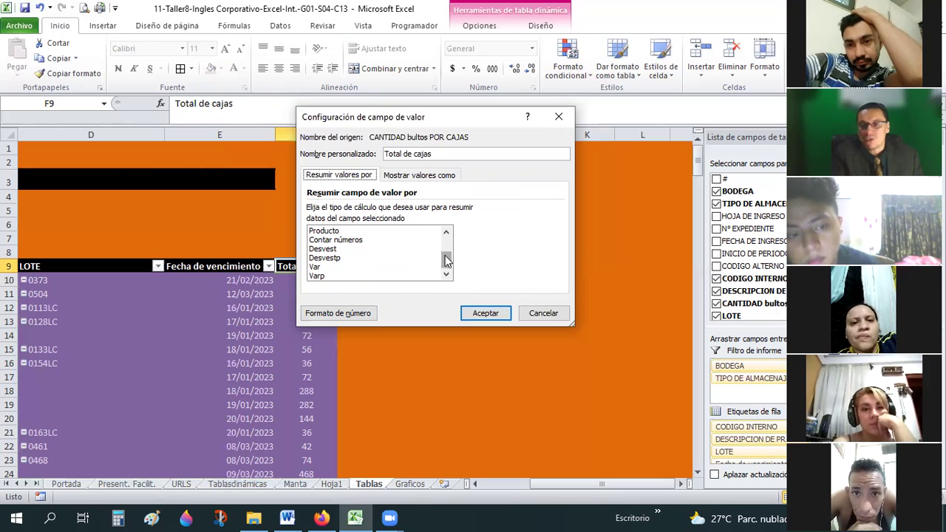
{"action": "scroll", "coordinate": [404, 244], "scroll_direction": "up", "scroll_amount": 2}
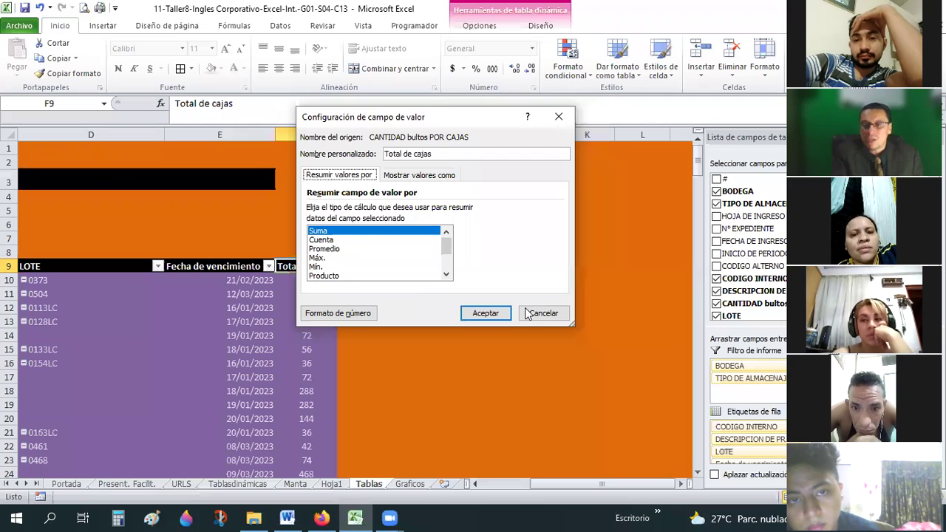
{"action": "key", "text": "Return"}
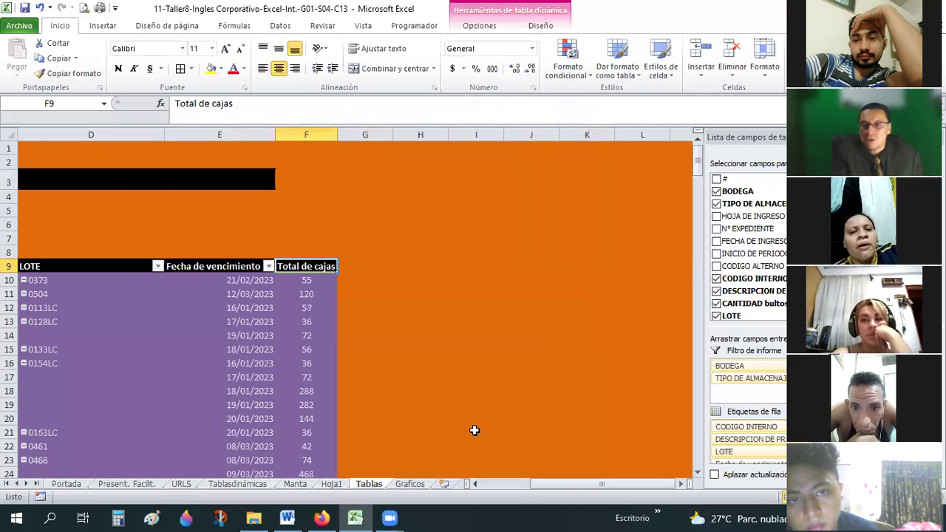
Step: Summarize the Total de cajas value field by Cuenta
{"action": "left_click_drag", "start_coordinate": [560, 485], "coordinate": [515, 485]}
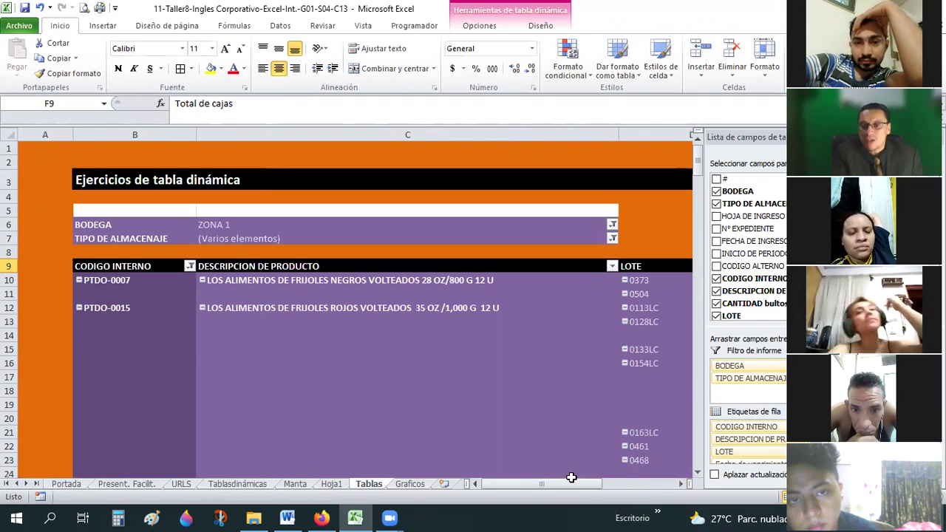
{"action": "scroll", "coordinate": [348, 276], "scroll_direction": "right", "scroll_amount": 3}
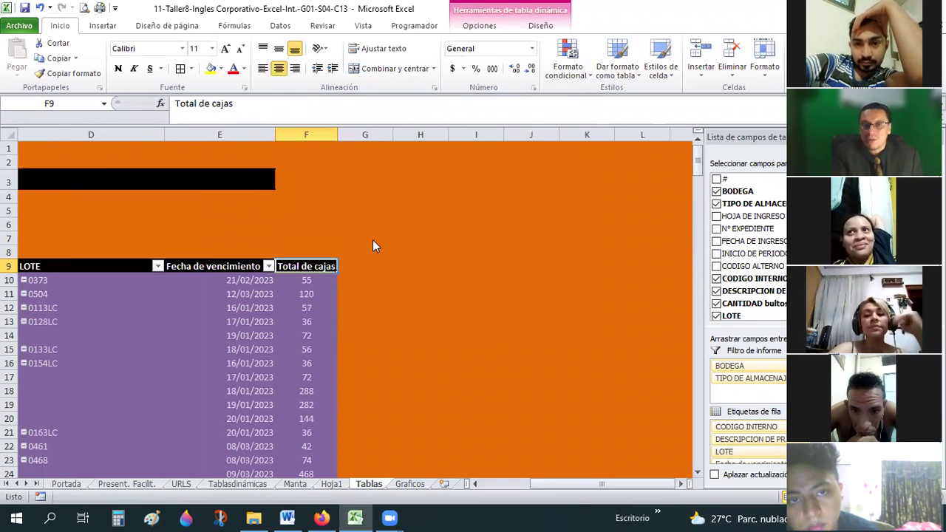
{"action": "double_click", "coordinate": [306, 266]}
{"action": "left_click", "coordinate": [321, 240]}
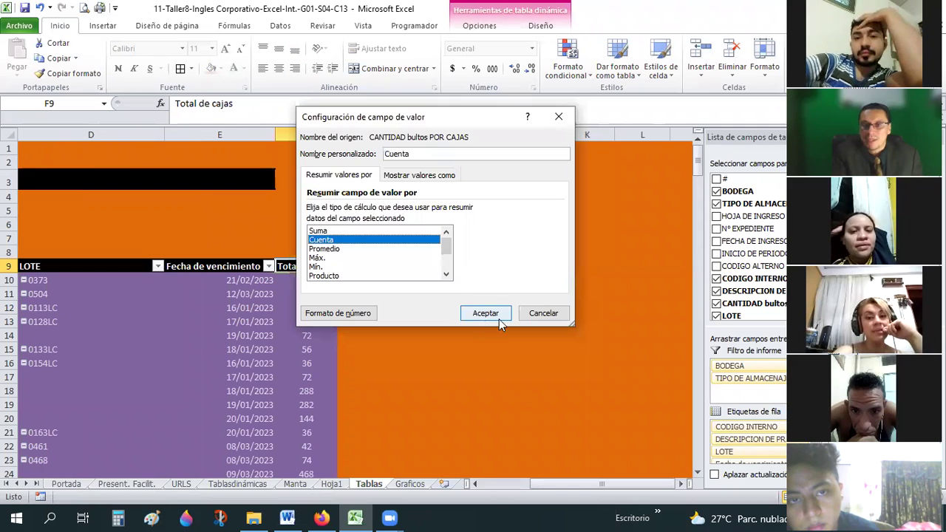
{"action": "left_click", "coordinate": [497, 316]}
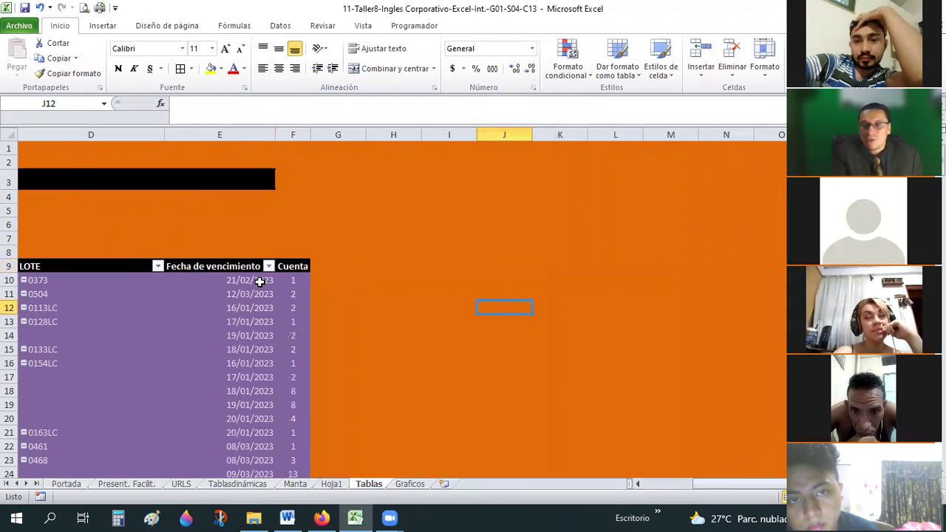
Step: Point out the first lot's count in F10 alongside the LOTE column's items
{"action": "left_click", "coordinate": [259, 281]}
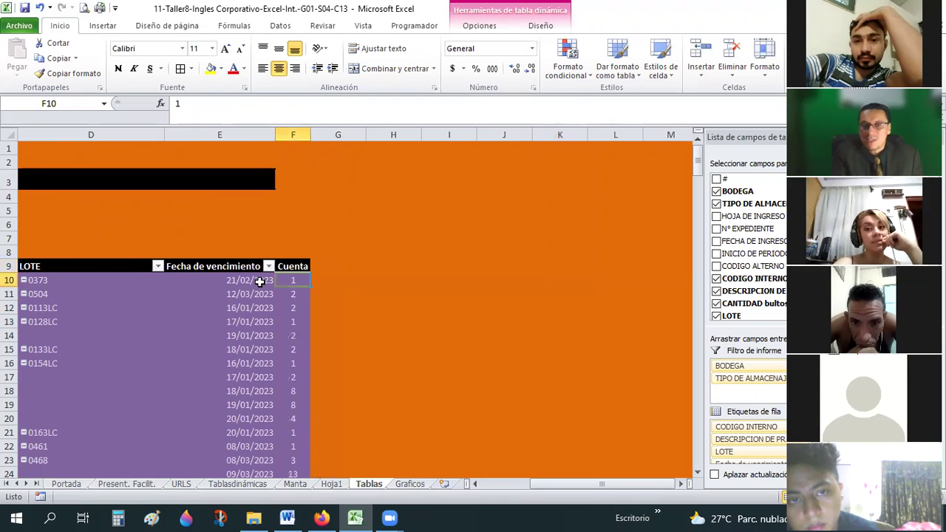
{"action": "left_click", "coordinate": [47, 271]}
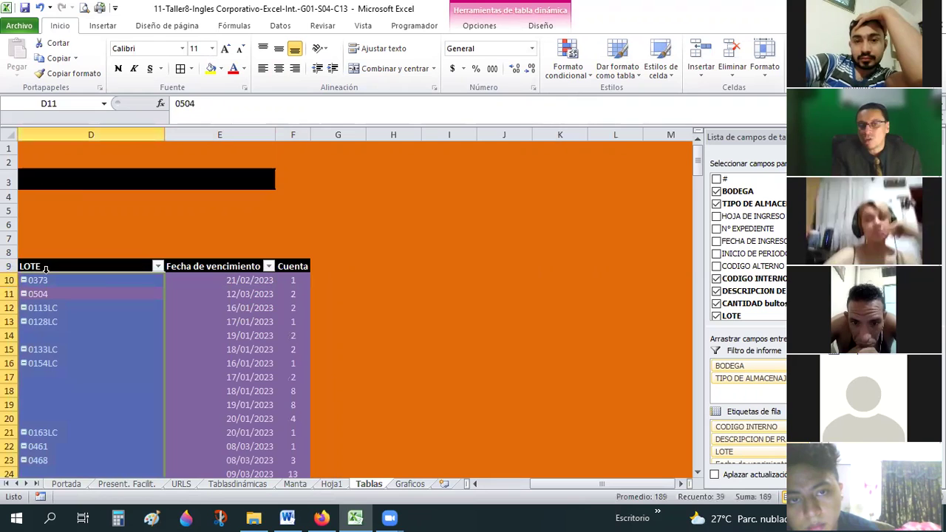
{"action": "left_click", "coordinate": [299, 280]}
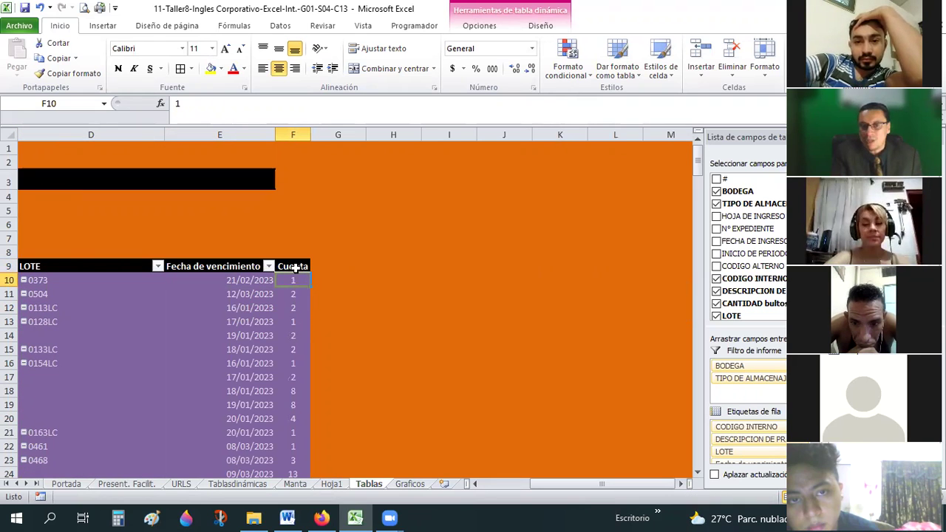
Step: Set the Cuenta value field to summarize by Suma
{"action": "double_click", "coordinate": [310, 266]}
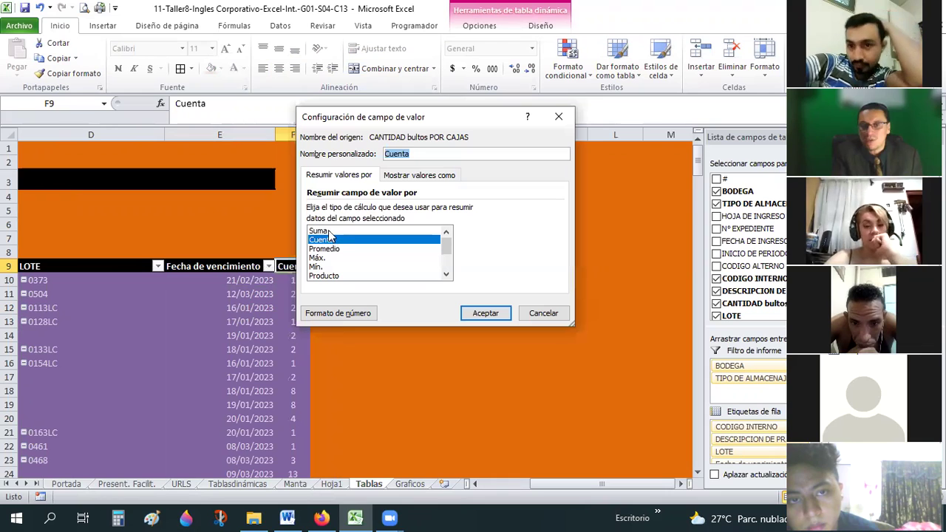
{"action": "left_click", "coordinate": [329, 232]}
{"action": "left_click", "coordinate": [484, 313]}
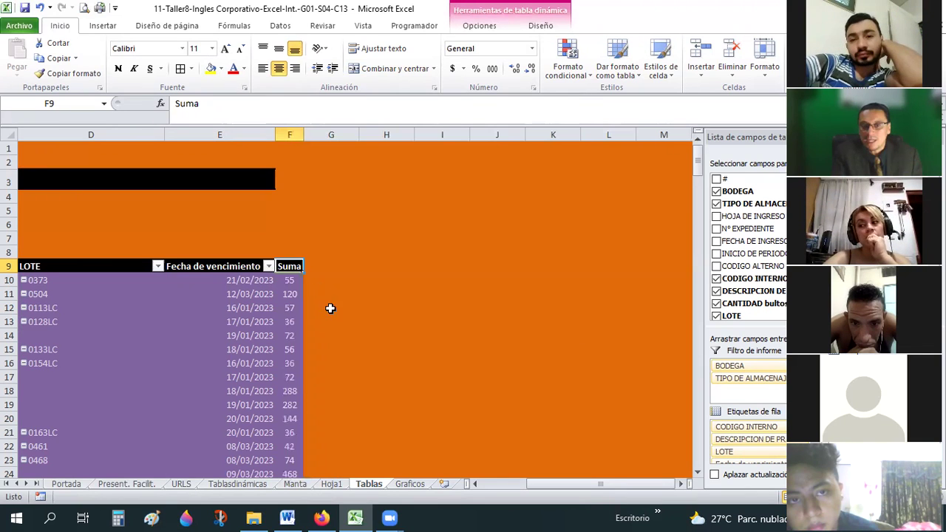
Step: Rename the pivot table's Suma value field to "Total de bultos"
{"action": "double_click", "coordinate": [289, 268]}
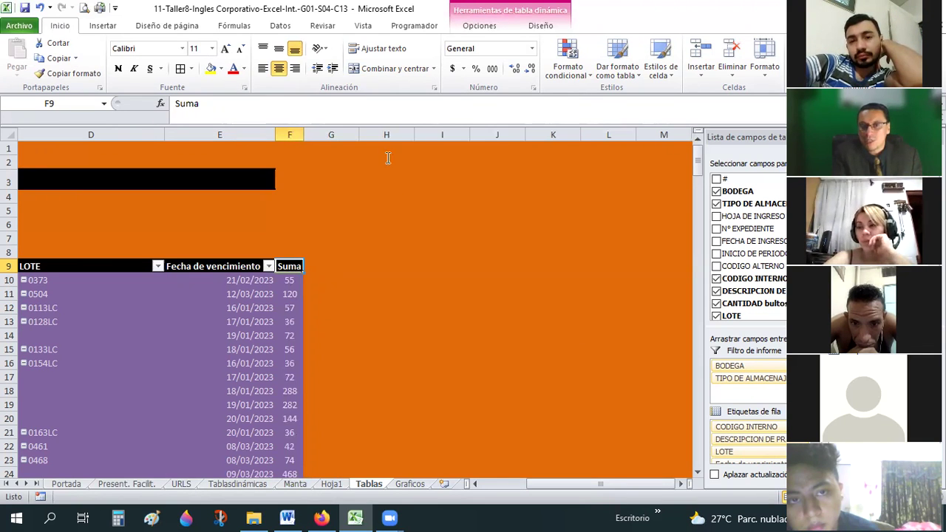
{"action": "type", "text": "Tot"}
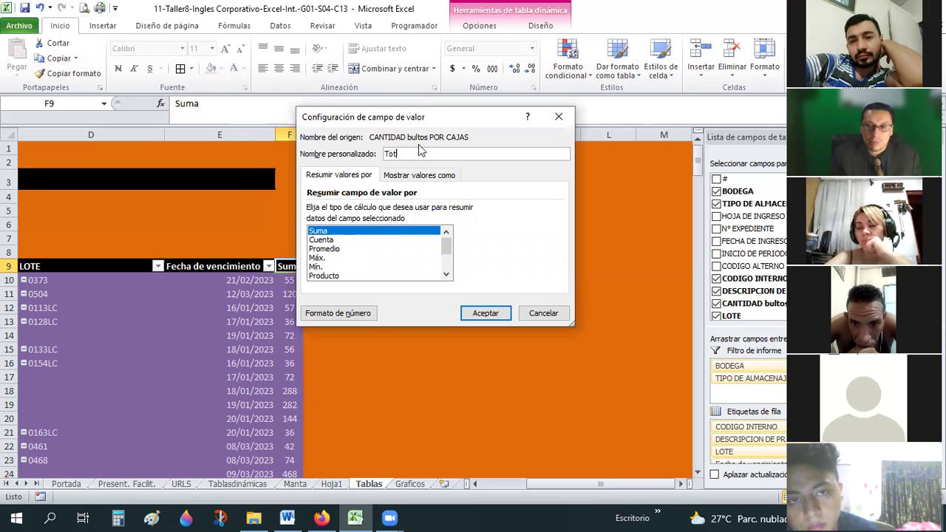
{"action": "type", "text": "al de bultos"}
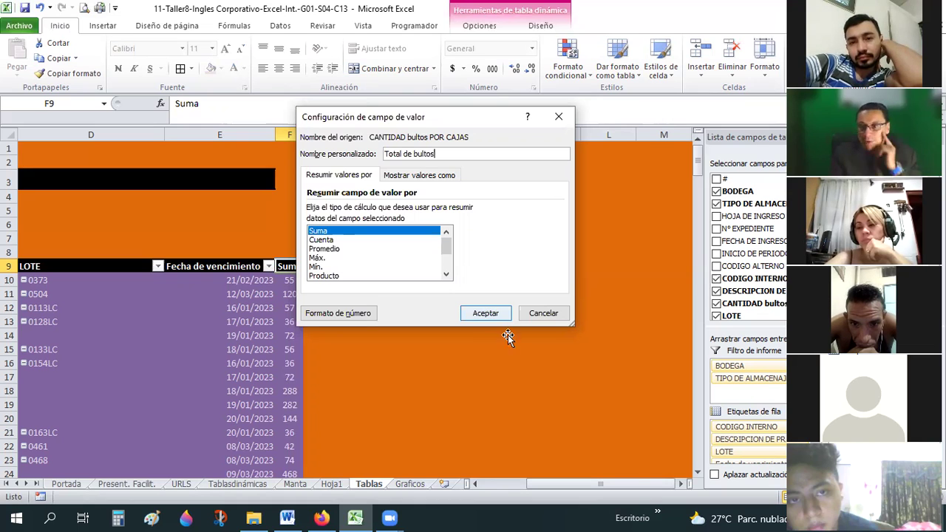
{"action": "key", "text": "Return"}
{"action": "left_click", "coordinate": [281, 363]}
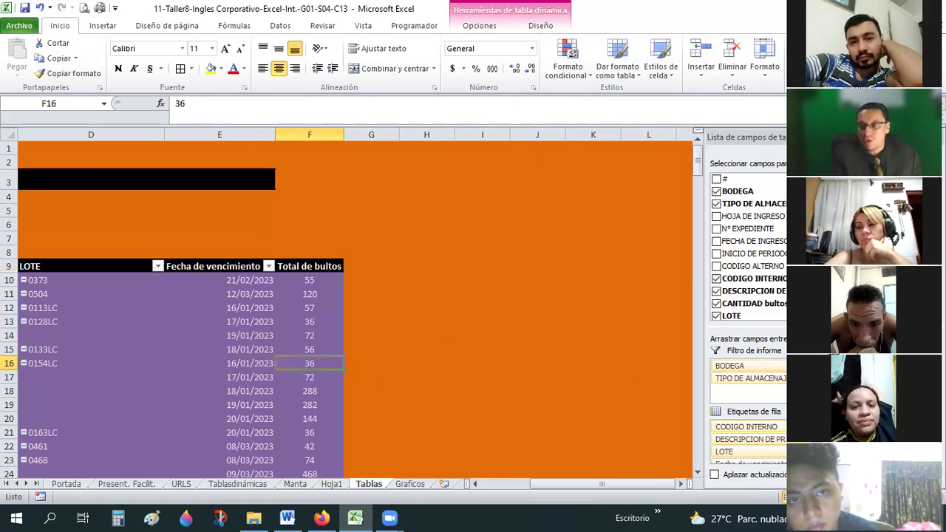
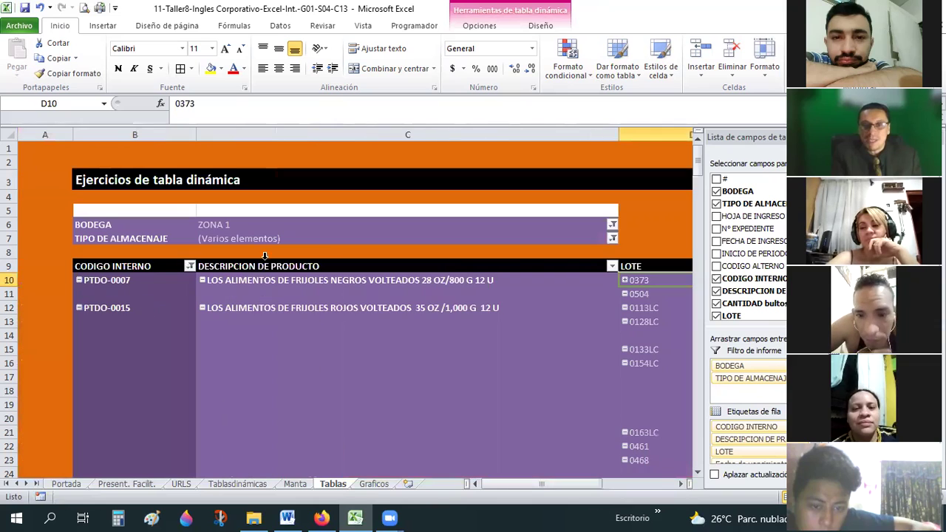
Step: Collapse the product description of PTDO-0015 and lot 0364 of PTDO-0022 in the pivot table
{"action": "left_click", "coordinate": [99, 310]}
{"action": "left_click", "coordinate": [266, 306]}
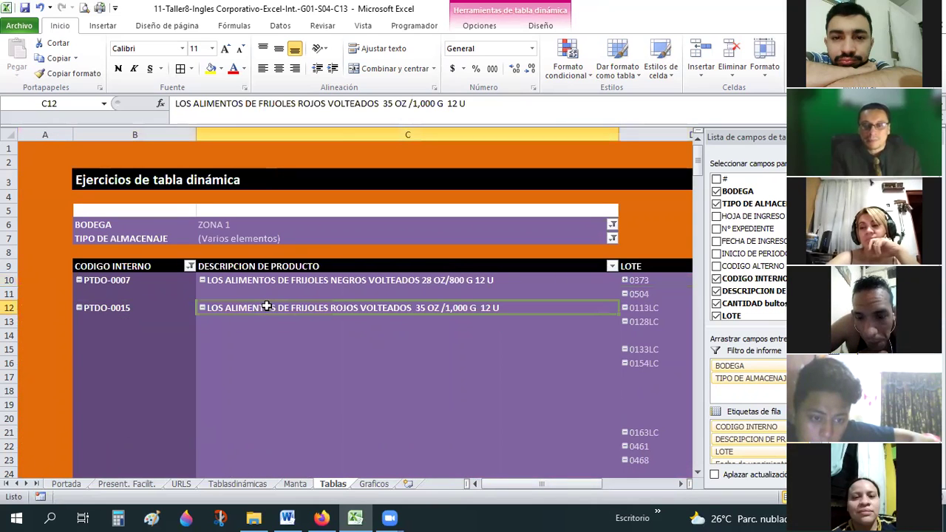
{"action": "left_click", "coordinate": [626, 296]}
{"action": "left_click", "coordinate": [649, 325]}
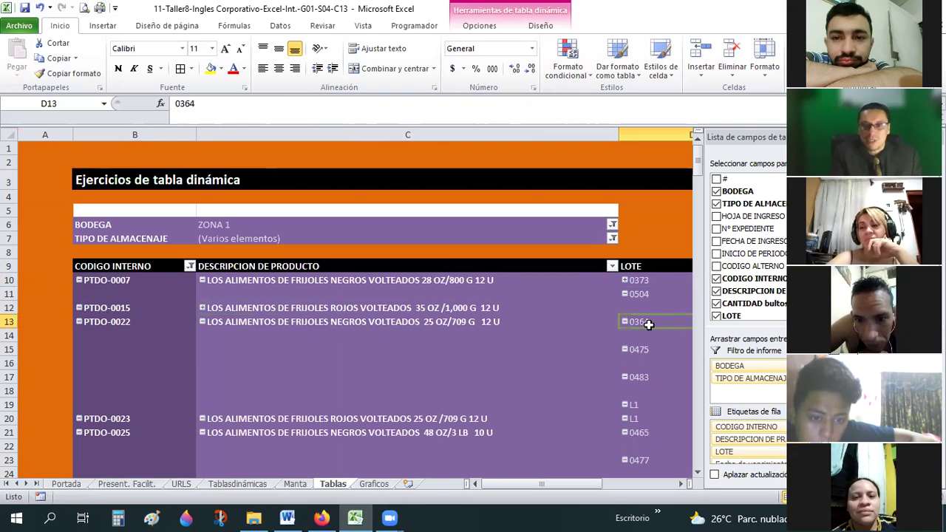
{"action": "left_click", "coordinate": [371, 310]}
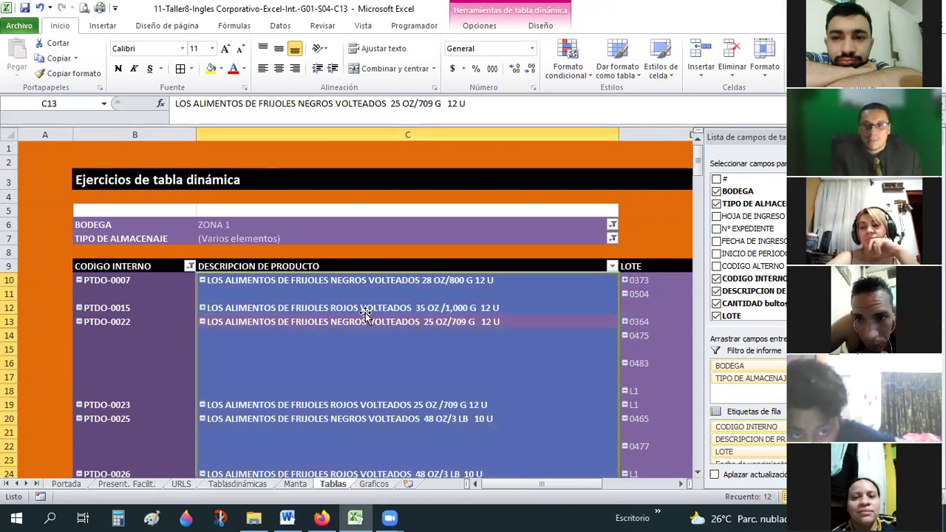
{"action": "left_click", "coordinate": [371, 307]}
{"action": "right_click", "coordinate": [373, 309]}
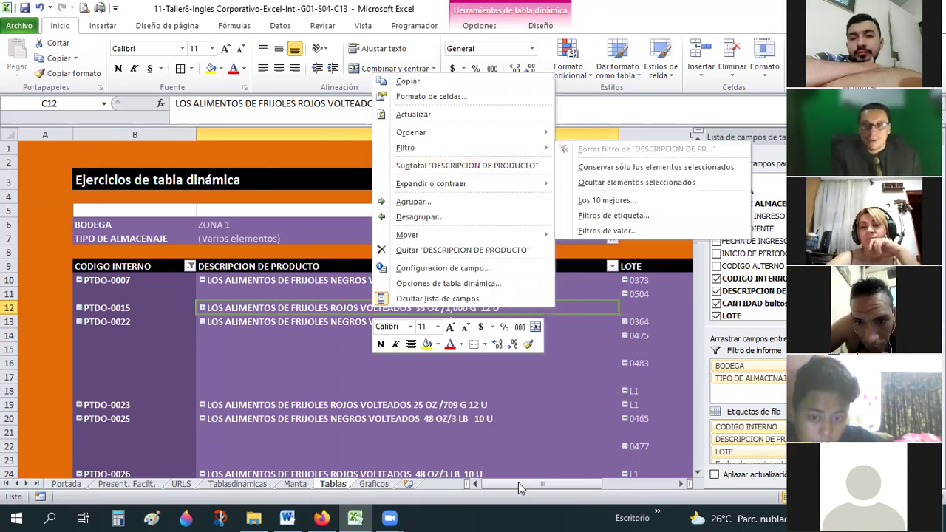
Step: Extract the detail records behind the Total de bultos of collapsed product PTDO-0015 onto a new sheet, then return to Tablas
{"action": "left_click", "coordinate": [607, 487]}
{"action": "scroll", "coordinate": [345, 319], "scroll_direction": "right", "scroll_amount": 3}
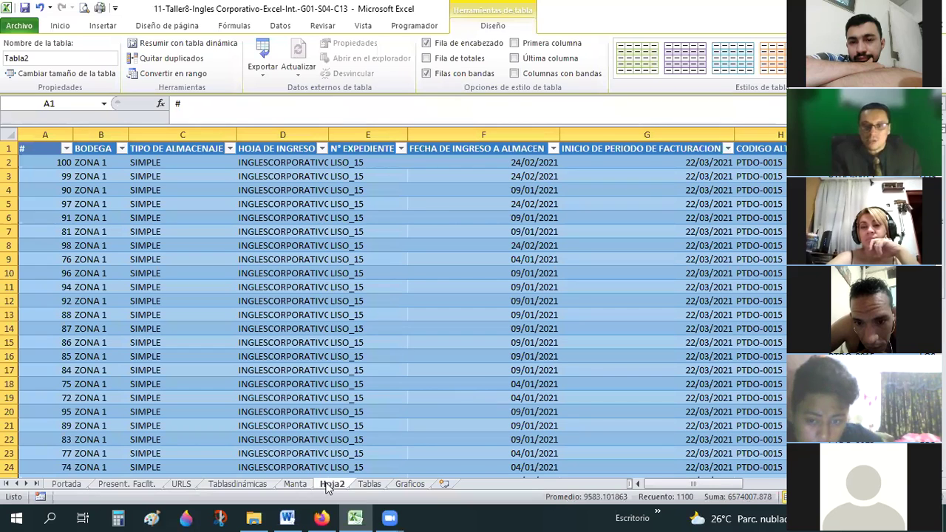
{"action": "key", "text": "ctrl+Page_Down"}
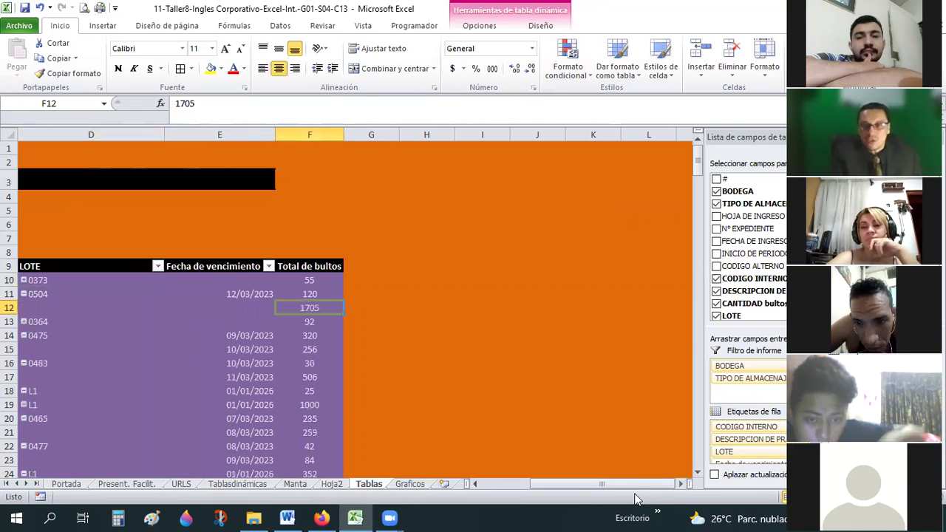
Step: Expand the product description of PTDO-0015 to show its lots and their expiry dates again
{"action": "scroll", "coordinate": [601, 486], "scroll_direction": "left", "scroll_amount": 3}
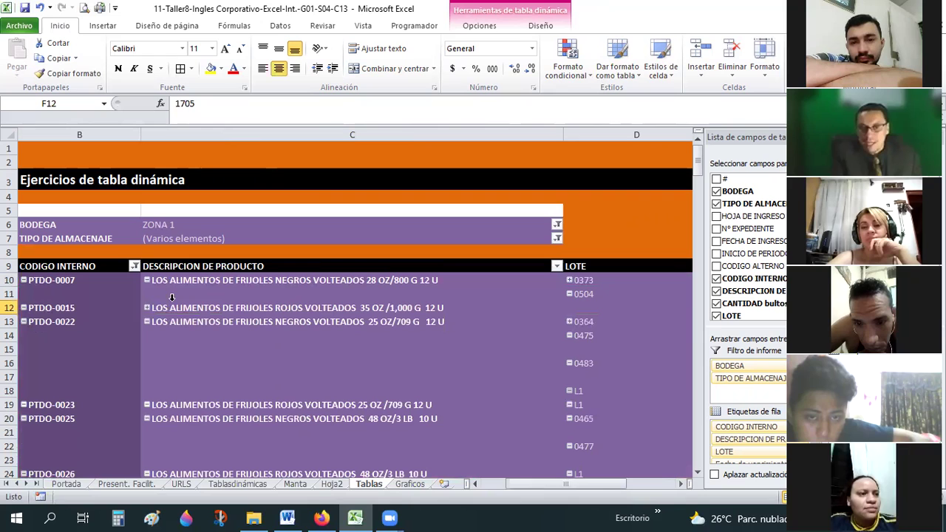
{"action": "left_click", "coordinate": [147, 309]}
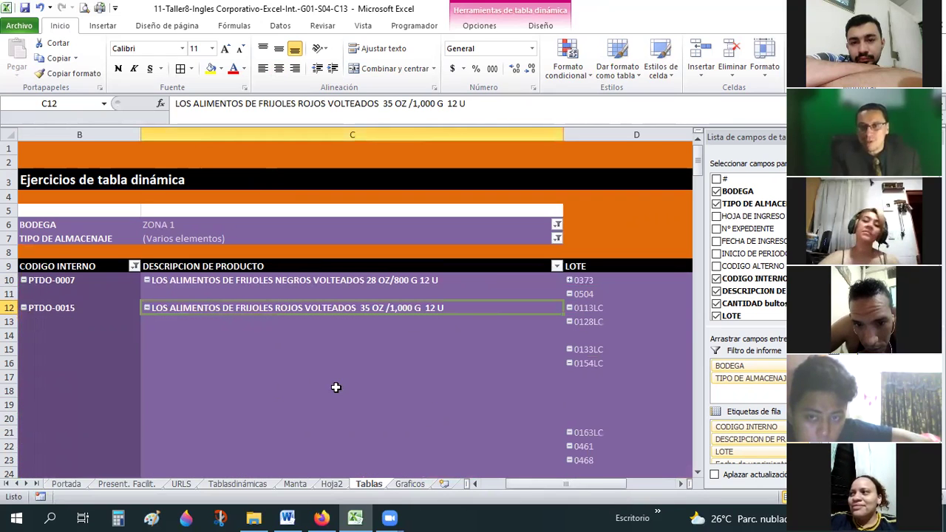
{"action": "scroll", "coordinate": [379, 458], "scroll_direction": "right", "scroll_amount": 3}
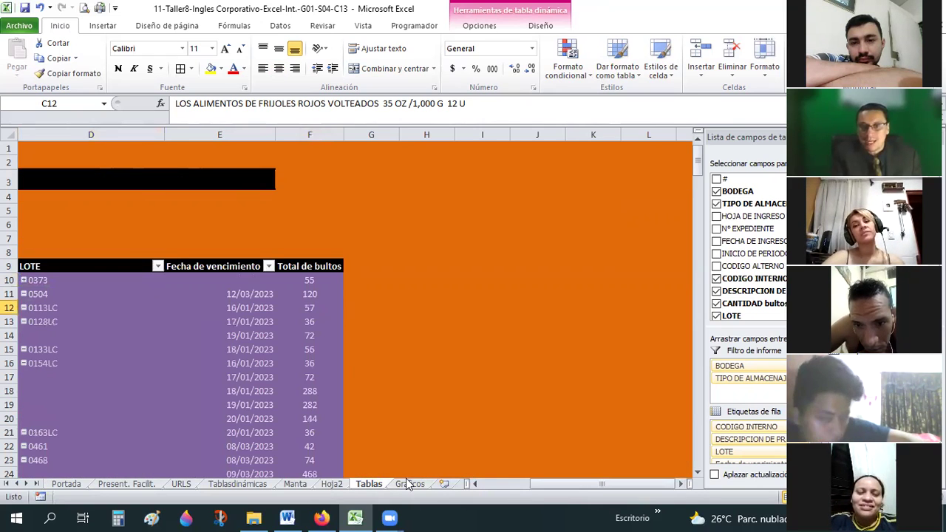
Step: Fit the HOJA DE INGRESO column on Hoja2 to its contents, look at the Manta sheet and return to Tablas
{"action": "key", "text": "ctrl+Page_Up"}
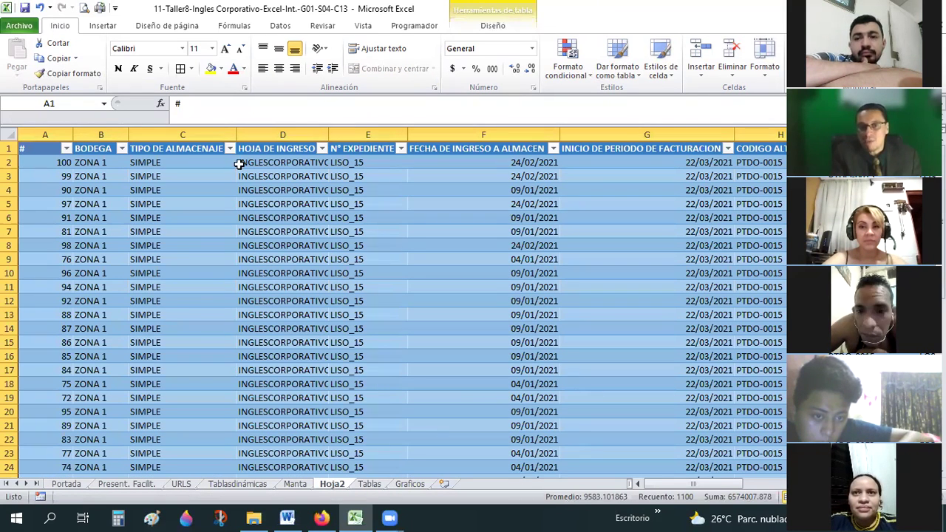
{"action": "double_click", "coordinate": [323, 135]}
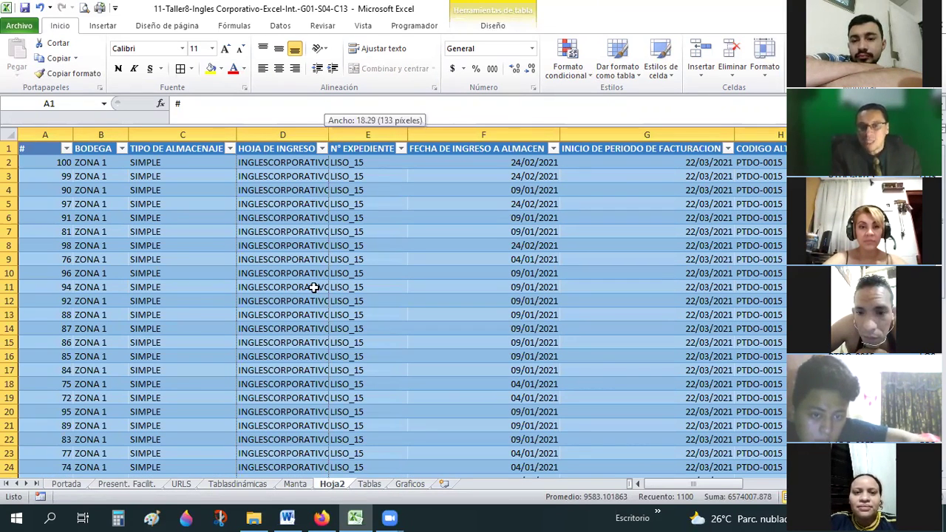
{"action": "key", "text": "ctrl+Page_Up"}
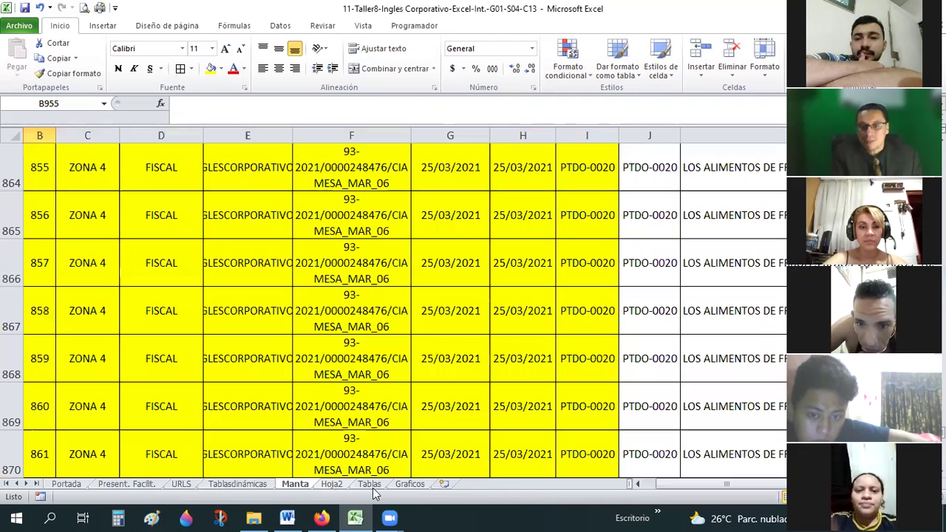
{"action": "key", "text": "ctrl+Page_Down"}
{"action": "key", "text": "ctrl+Page_Down"}
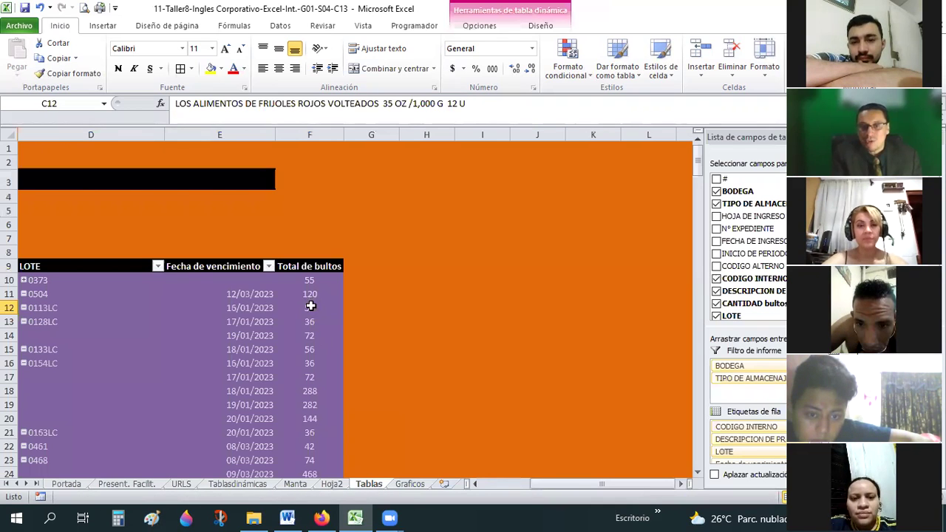
Step: Extract the detail records behind the Total de bultos of lot 0504 of PTDO-0007 onto a new sheet
{"action": "mouse_move", "coordinate": [314, 294]}
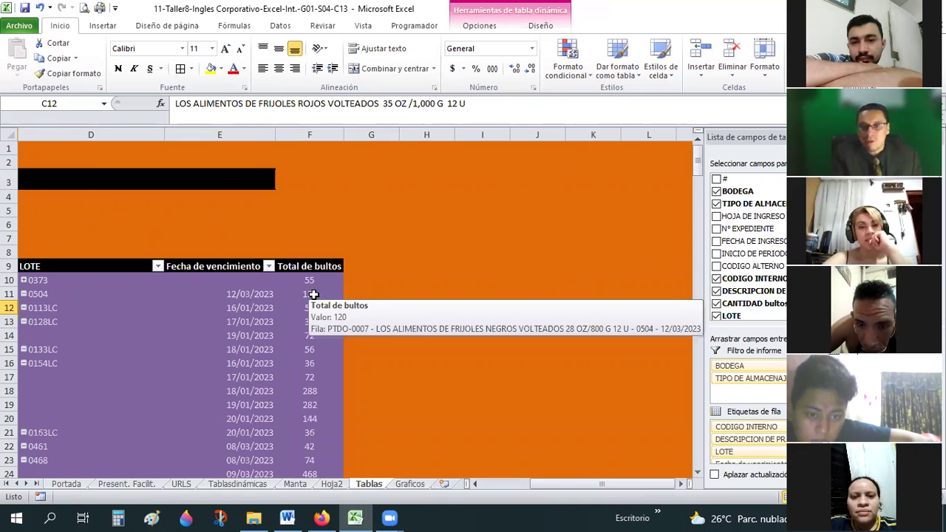
{"action": "key", "text": "ctrl+Page_Up"}
{"action": "left_click", "coordinate": [416, 261]}
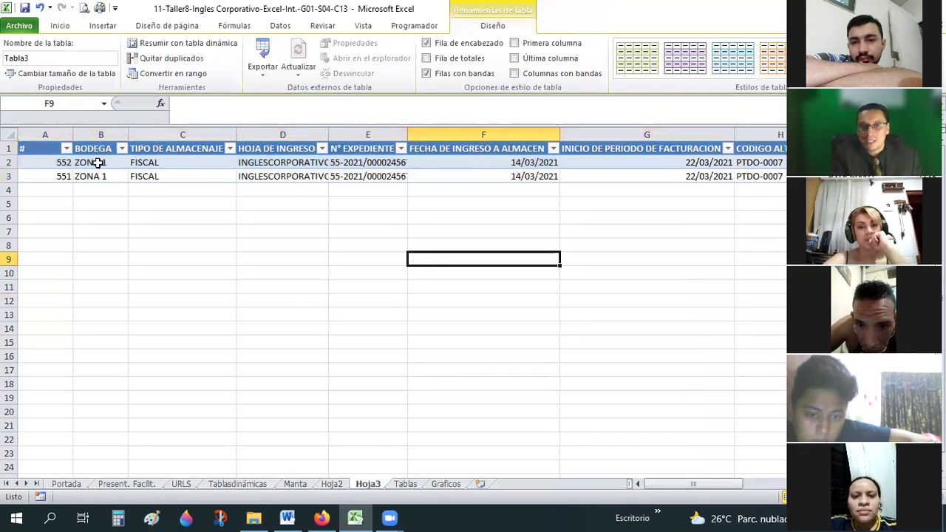
Step: Select the extracted records of lot 0504 on Hoja3 and review their columns through TOTAL A FACTURAR
{"action": "left_click_drag", "start_coordinate": [44, 161], "coordinate": [436, 190]}
{"action": "left_click_drag", "start_coordinate": [560, 190], "coordinate": [466, 176]}
{"action": "scroll", "coordinate": [486, 164], "scroll_direction": "right", "scroll_amount": 2}
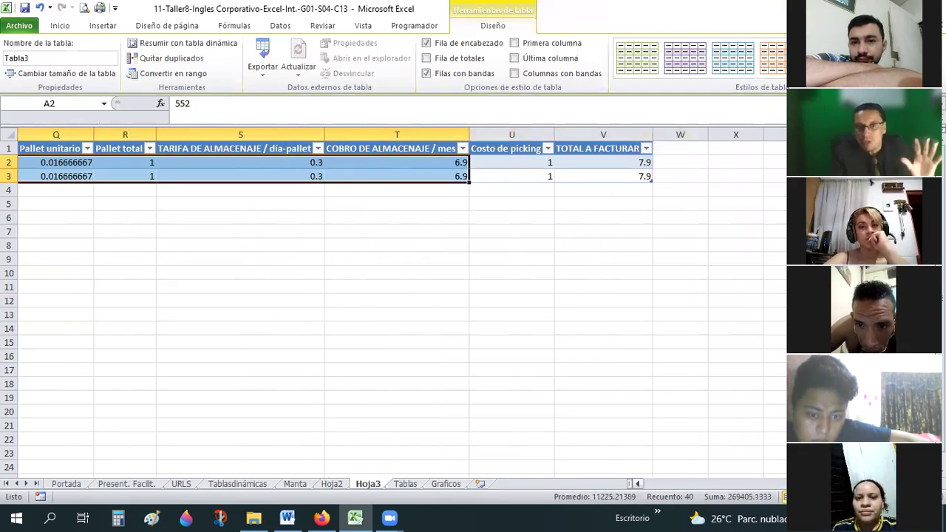
{"action": "scroll", "coordinate": [392, 170], "scroll_direction": "left", "scroll_amount": 2}
{"action": "left_click", "coordinate": [757, 485]}
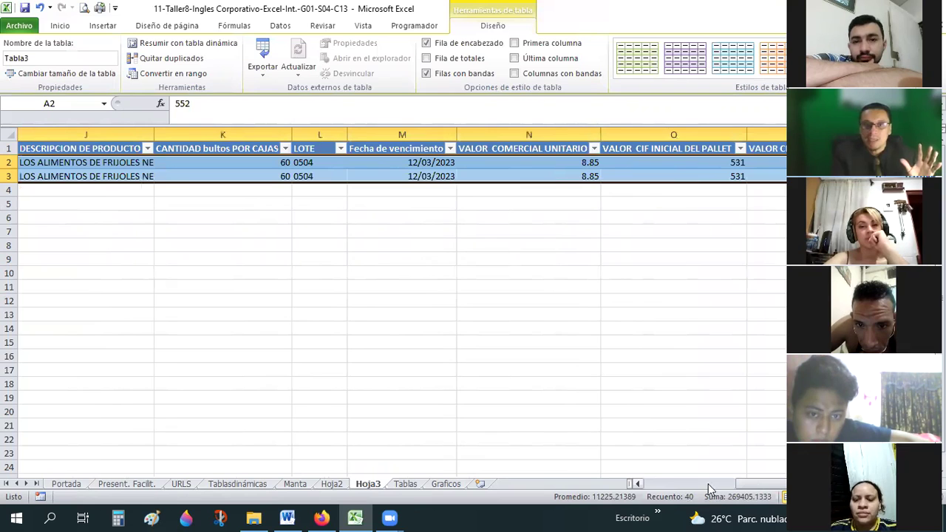
{"action": "left_click", "coordinate": [709, 489]}
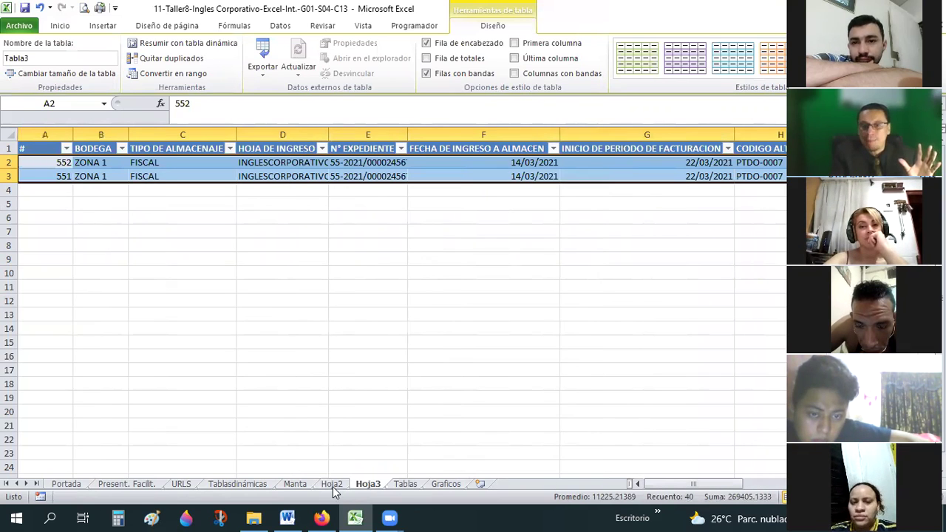
Step: Delete the detail sheets Hoja2 and Hoja3 from the workbook
{"action": "left_click", "coordinate": [332, 485]}
{"action": "left_click", "coordinate": [329, 370]}
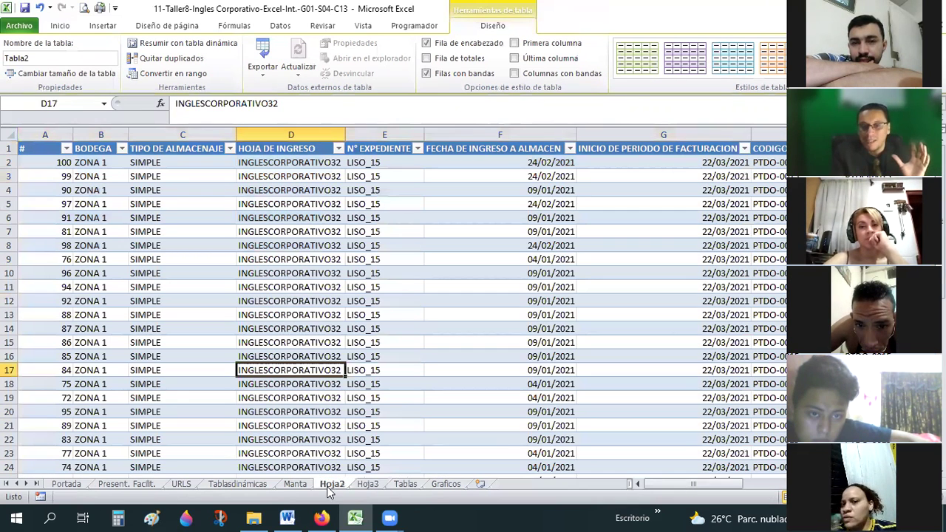
{"action": "right_click", "coordinate": [332, 485]}
{"action": "left_click", "coordinate": [359, 350]}
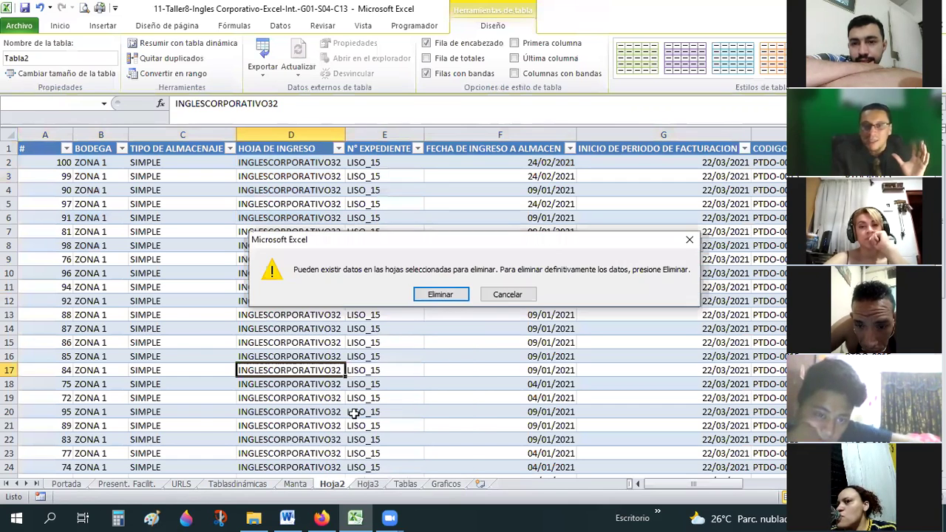
{"action": "key", "text": "Return"}
{"action": "right_click", "coordinate": [332, 484]}
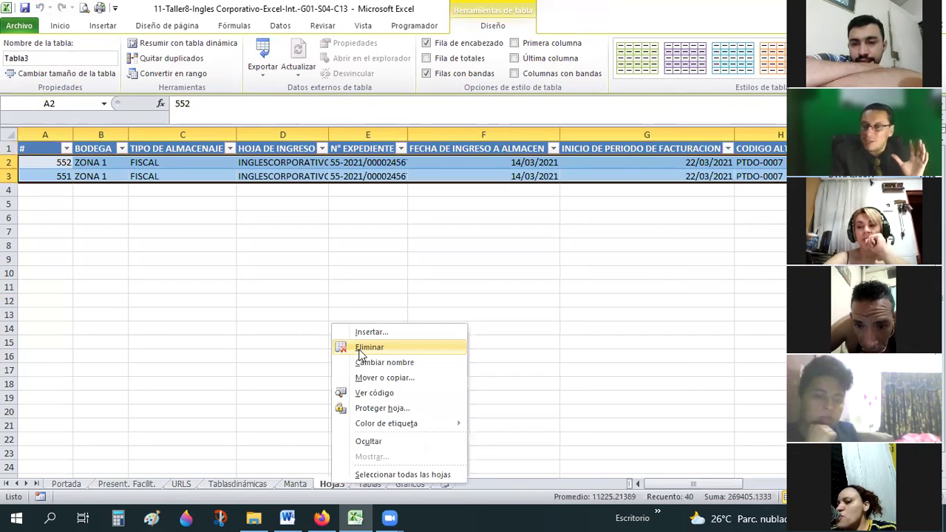
{"action": "left_click", "coordinate": [370, 347]}
{"action": "key", "text": "Return"}
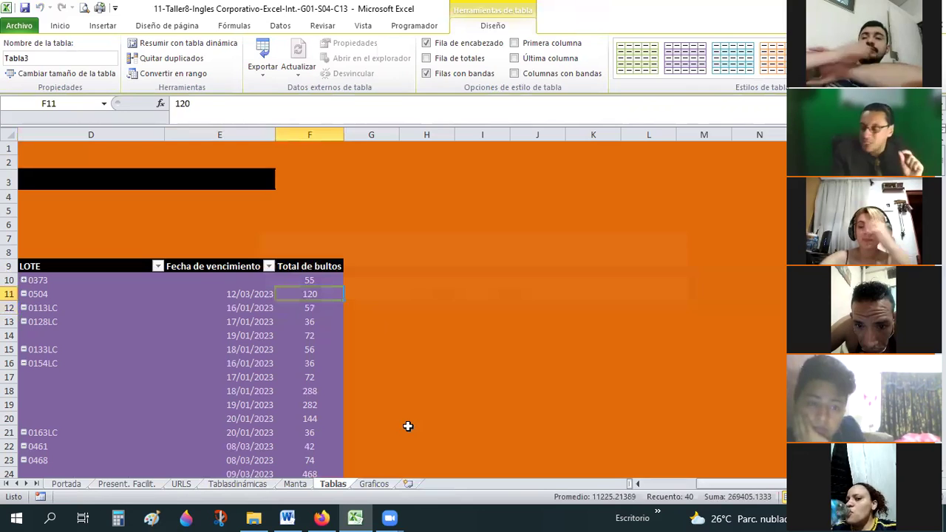
{"action": "left_click", "coordinate": [437, 351]}
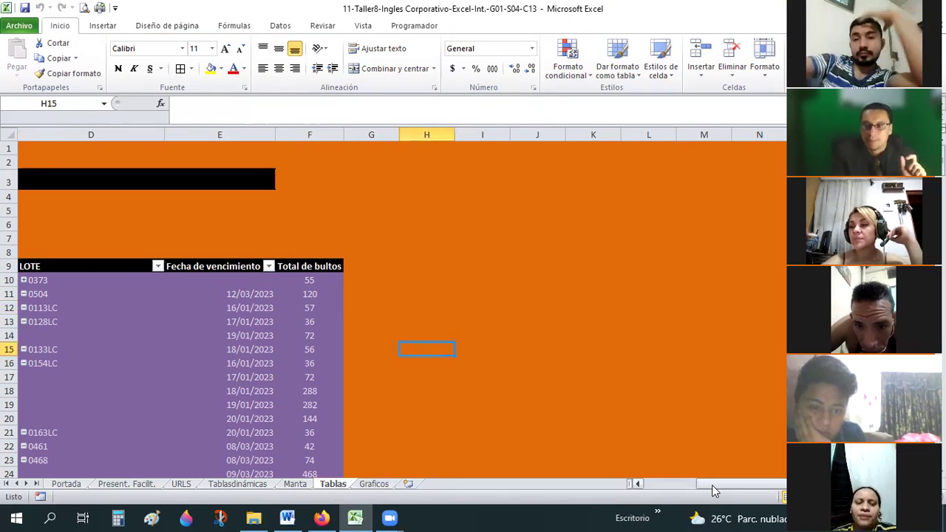
Step: Compare the pivot table on Tablas with its source data on the Manta sheet, going back to the source table's header row
{"action": "left_click_drag", "start_coordinate": [688, 489], "coordinate": [660, 490]}
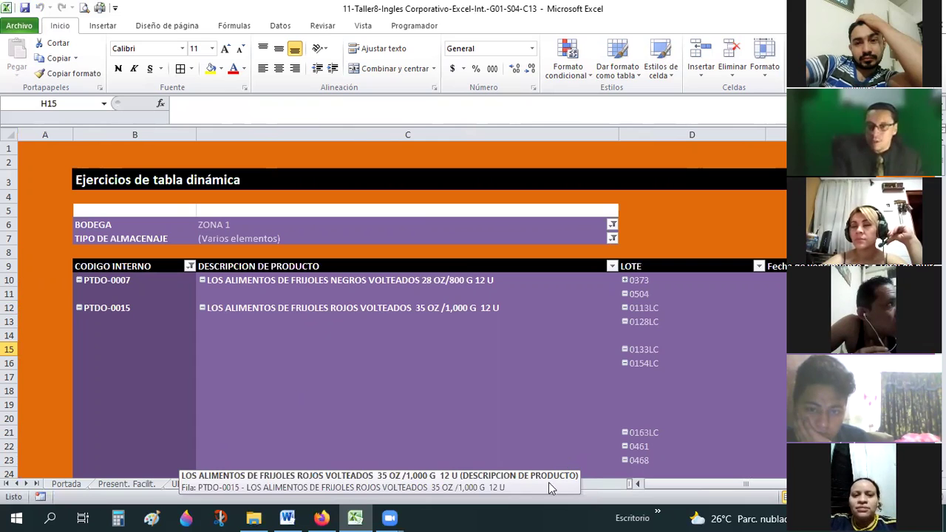
{"action": "left_click", "coordinate": [697, 208]}
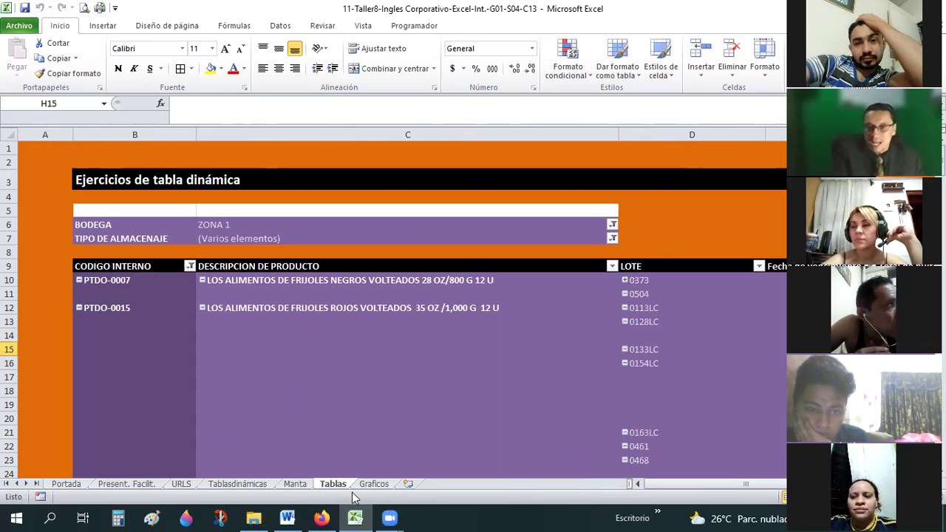
{"action": "left_click", "coordinate": [298, 486]}
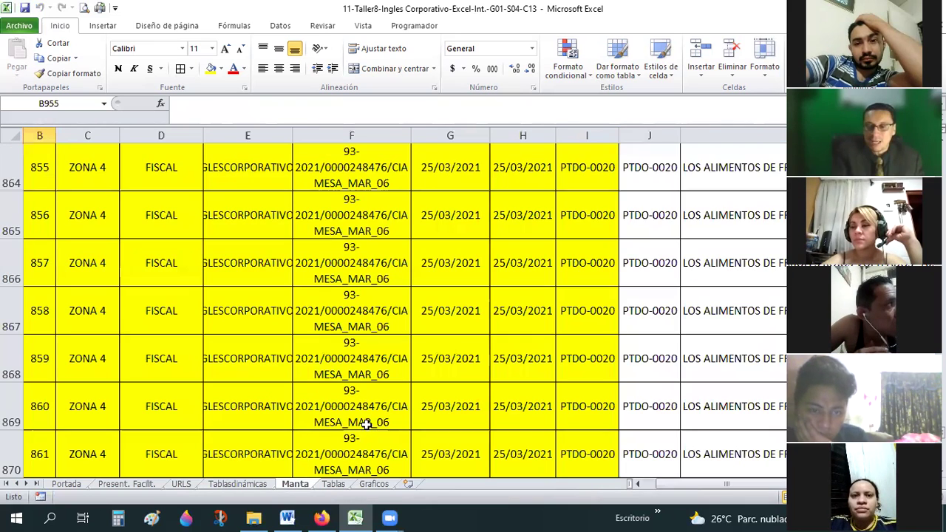
{"action": "scroll", "coordinate": [424, 445], "scroll_direction": "up", "scroll_amount": 1}
{"action": "left_click_drag", "start_coordinate": [717, 484], "coordinate": [340, 486]}
{"action": "left_click", "coordinate": [332, 484]}
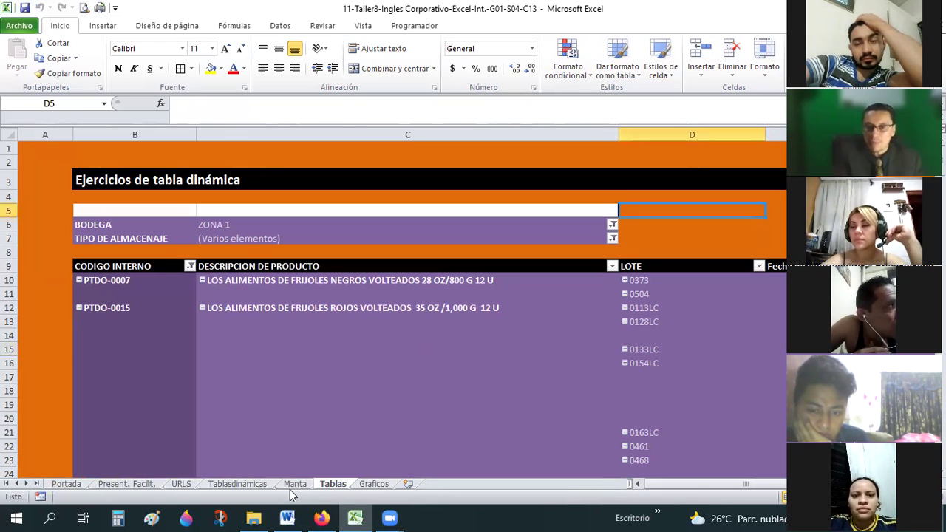
{"action": "key", "text": "ctrl+Page_Up"}
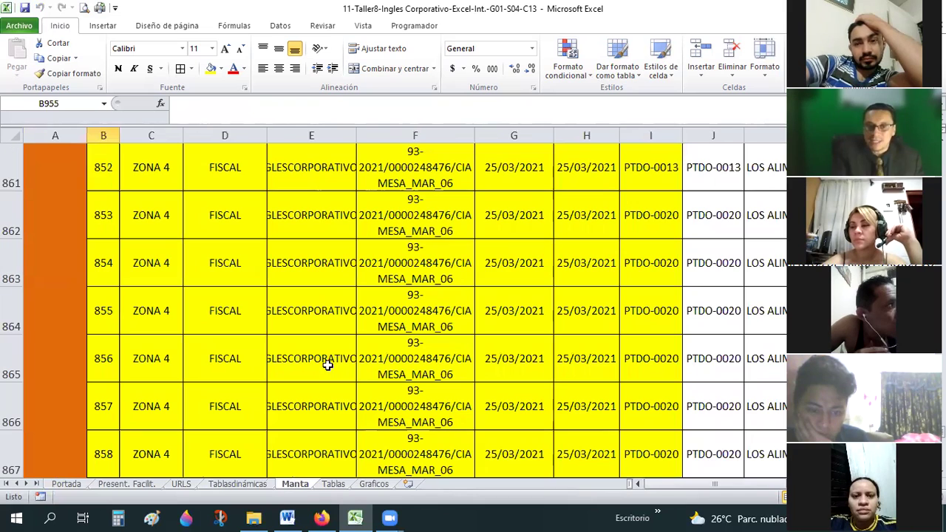
{"action": "scroll", "coordinate": [344, 360], "scroll_direction": "up", "scroll_amount": 16}
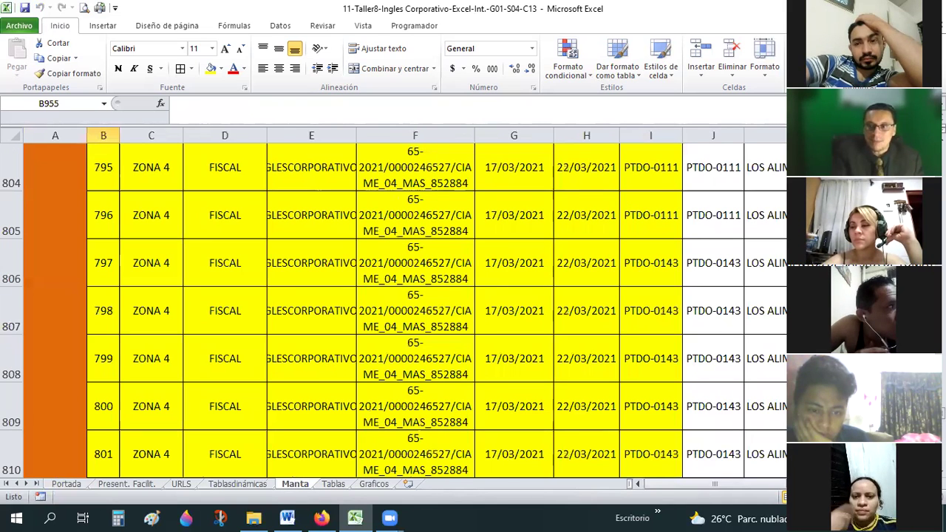
{"action": "scroll", "coordinate": [399, 311], "scroll_direction": "down", "scroll_amount": 1}
{"action": "scroll", "coordinate": [405, 303], "scroll_direction": "up", "scroll_amount": 20}
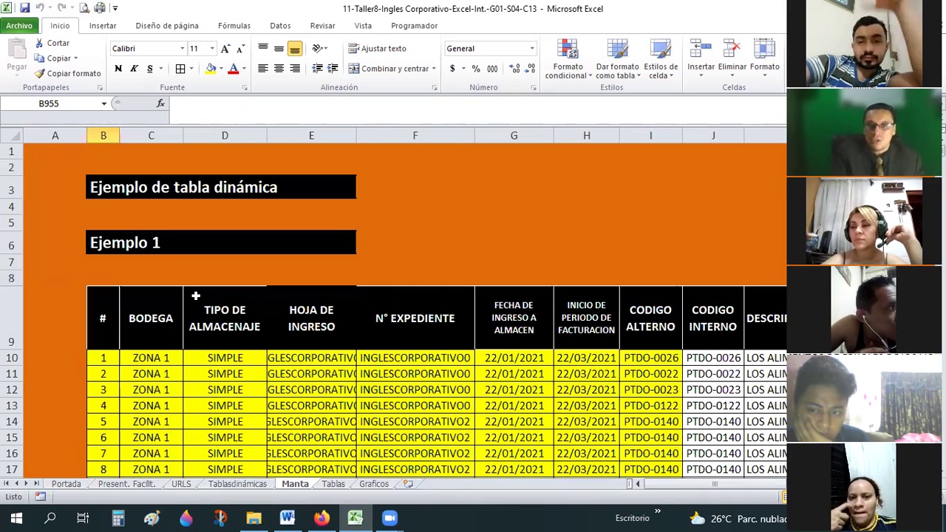
{"action": "left_click", "coordinate": [103, 27]}
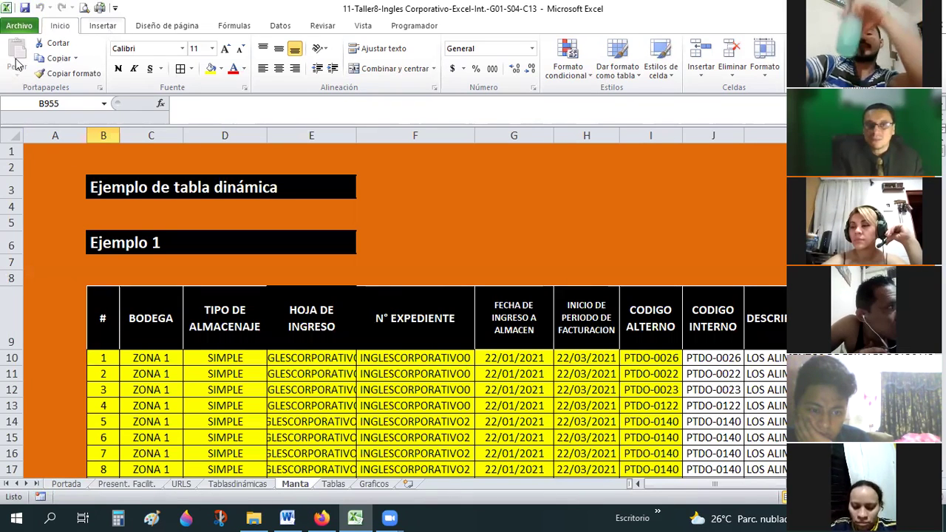
{"action": "left_click", "coordinate": [22, 74]}
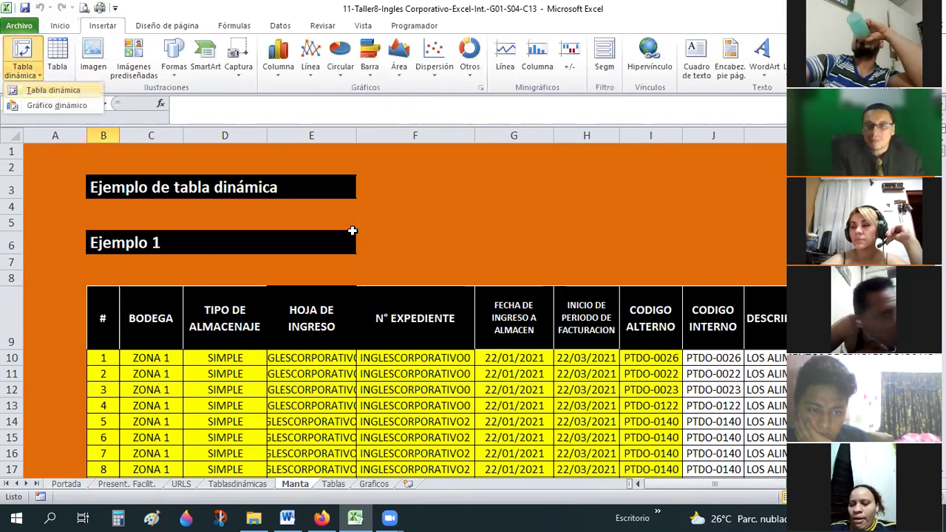
{"action": "key", "text": "Return"}
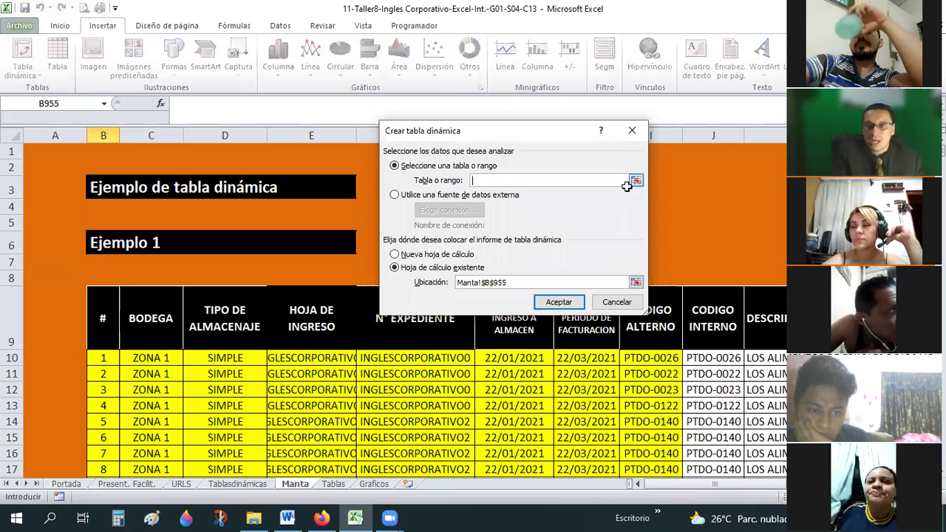
{"action": "left_click_drag", "start_coordinate": [108, 317], "coordinate": [614, 351]}
{"action": "key", "text": "Escape"}
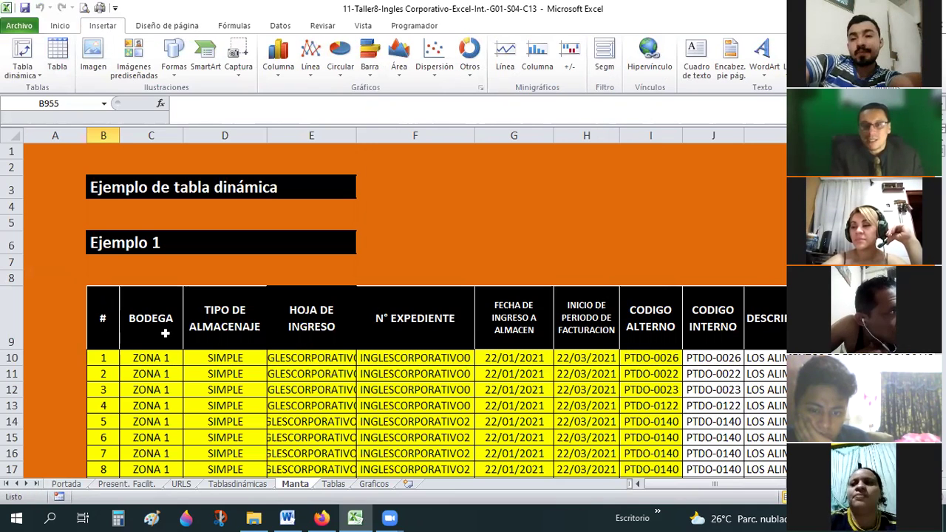
Step: Select the whole source table on the Manta sheet, from the # header in B9 through its last column and row
{"action": "left_click_drag", "start_coordinate": [102, 318], "coordinate": [773, 316]}
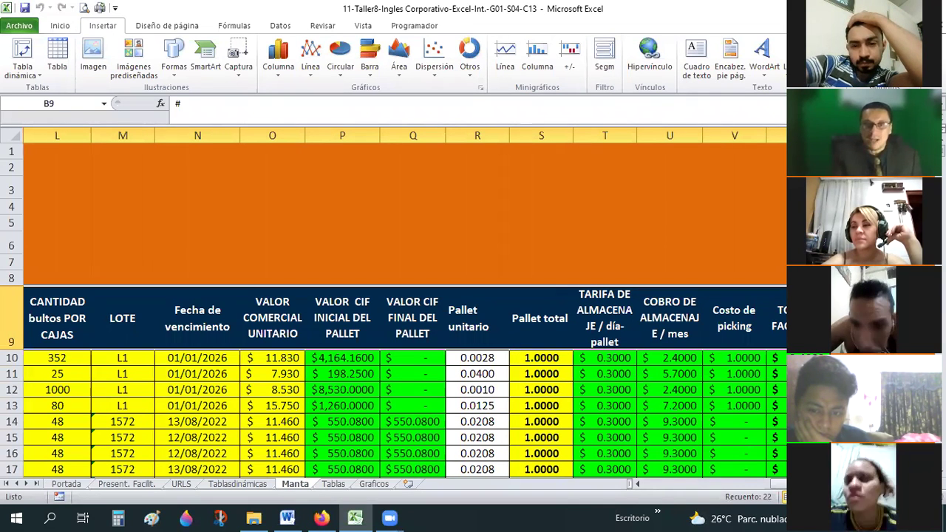
{"action": "key", "text": "ctrl+shift+Down"}
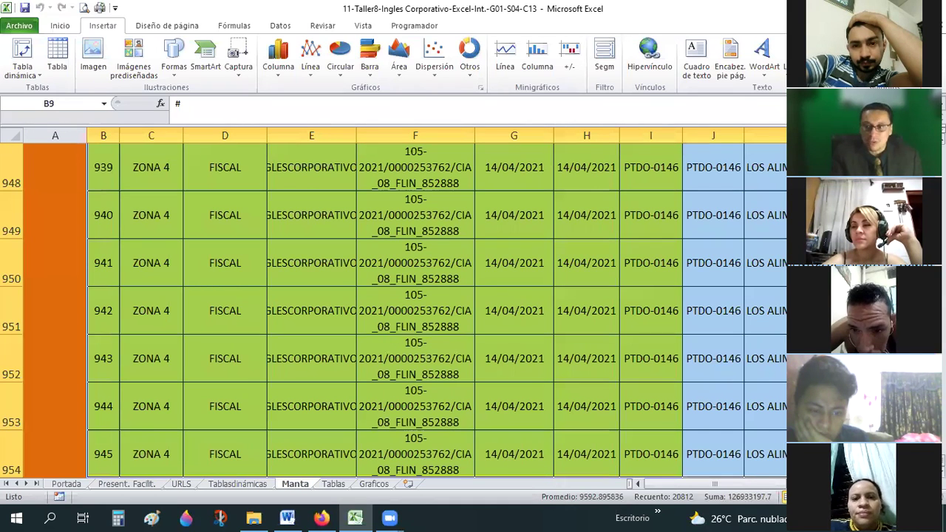
{"action": "key", "text": "ctrl+BackSpace"}
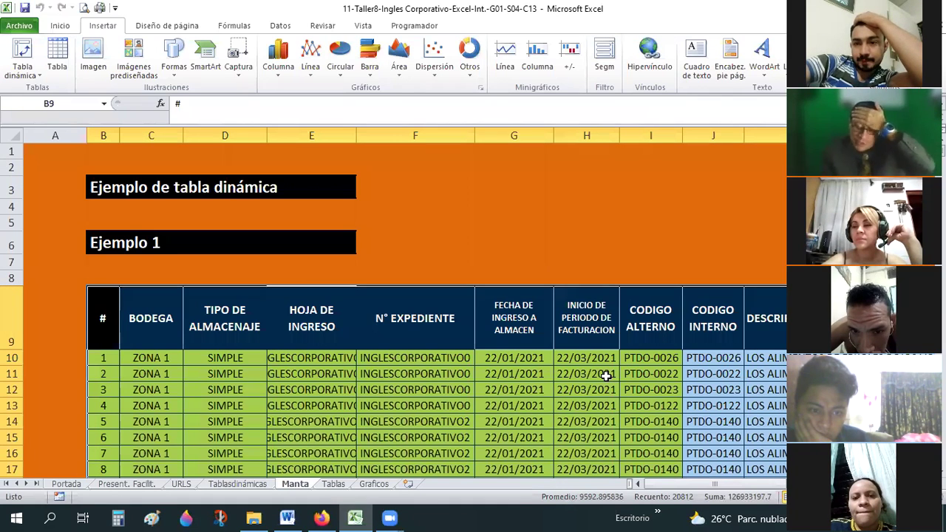
Step: Create a pivot table on a new sheet from the range Manta!$B$9:$W$10000
{"action": "left_click", "coordinate": [40, 77]}
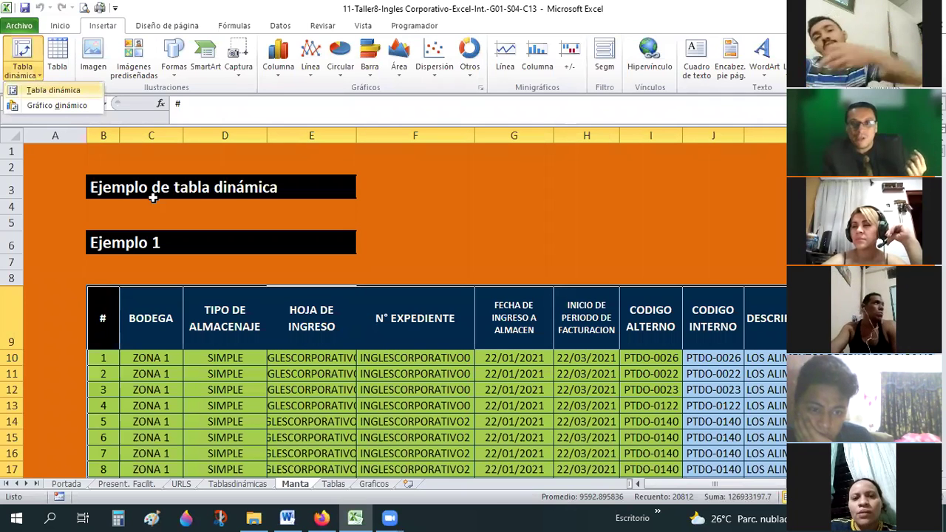
{"action": "key", "text": "Return"}
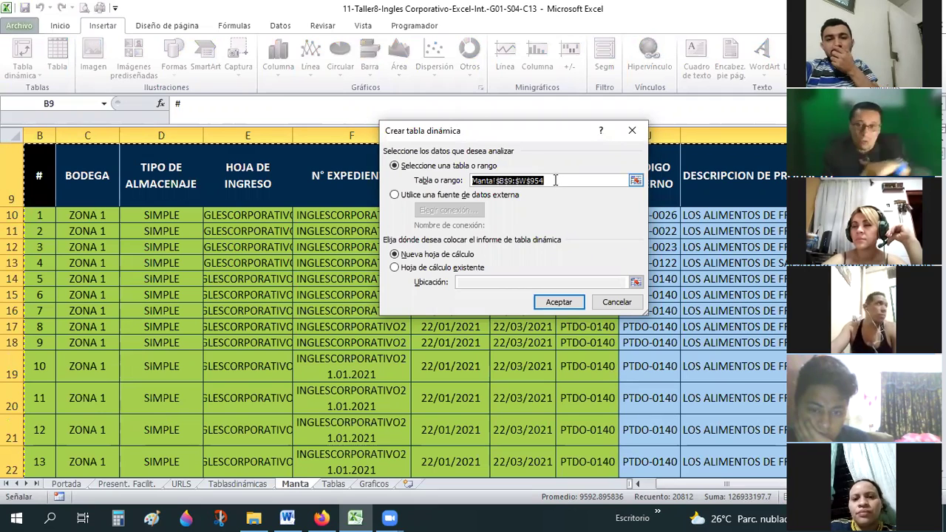
{"action": "left_click", "coordinate": [555, 181]}
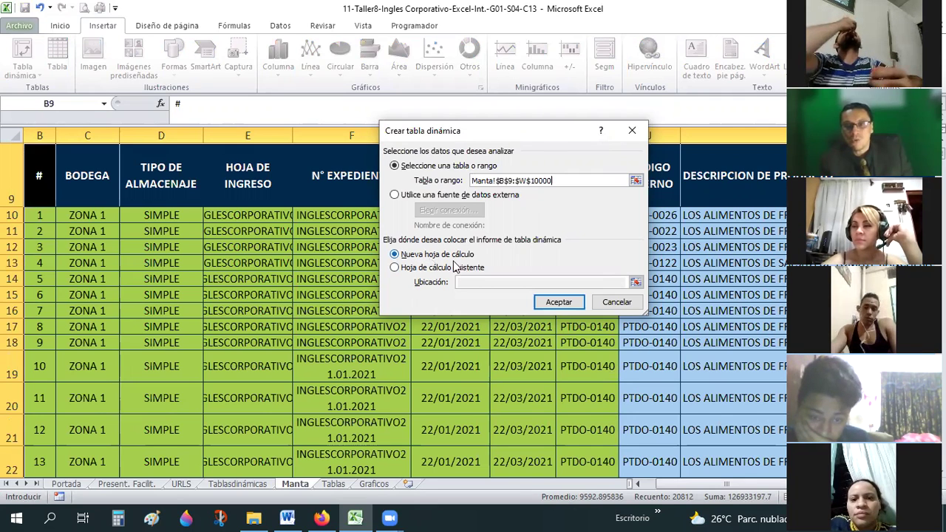
{"action": "left_click", "coordinate": [558, 303]}
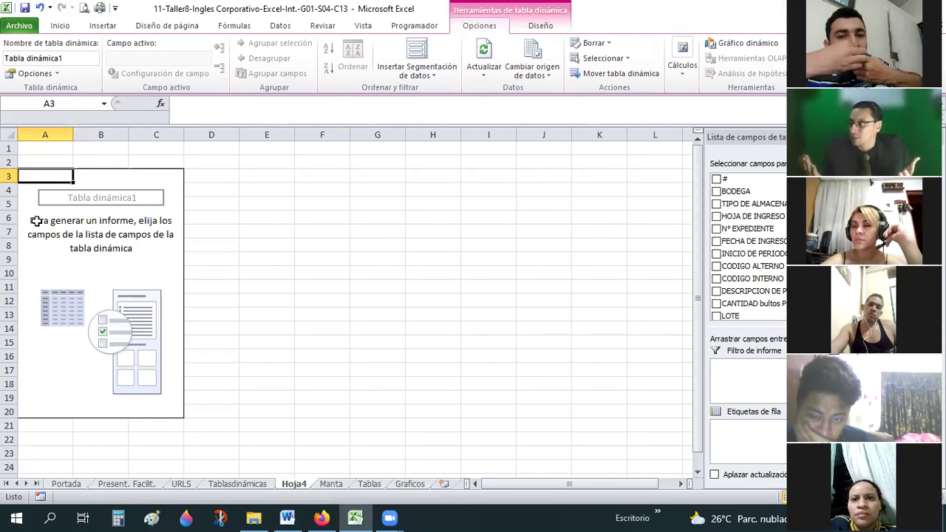
Step: Move the empty pivot table on Hoja4 so that it starts at cell C4
{"action": "left_click", "coordinate": [293, 257]}
{"action": "left_click", "coordinate": [36, 177]}
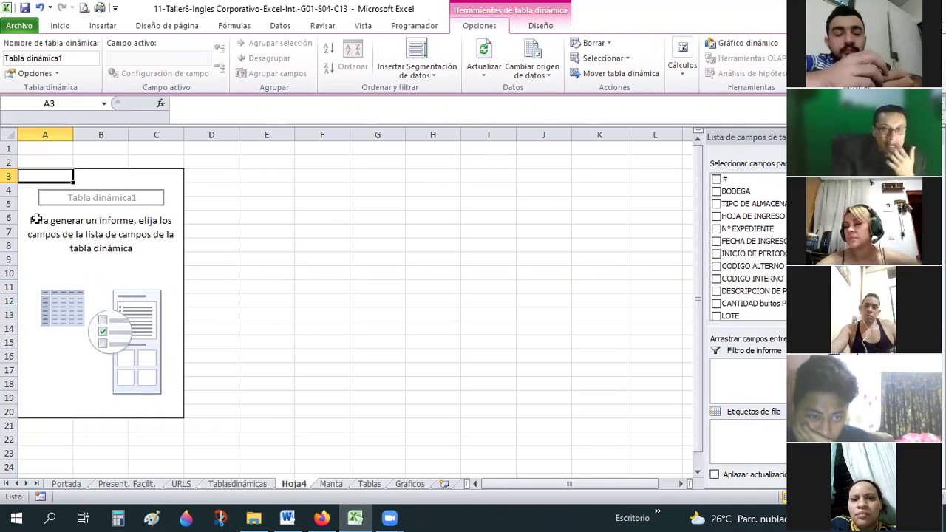
{"action": "left_click_drag", "start_coordinate": [158, 407], "coordinate": [54, 173]}
{"action": "left_click_drag", "start_coordinate": [171, 178], "coordinate": [333, 206]}
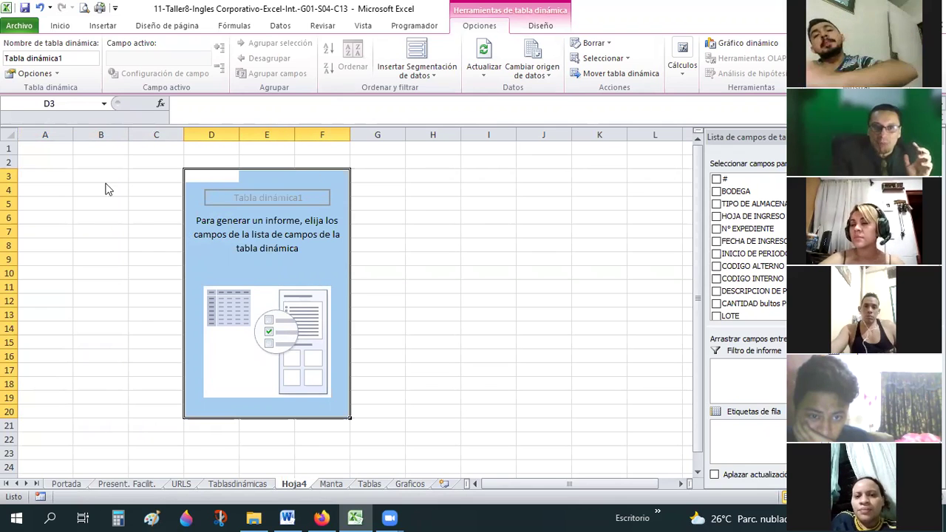
{"action": "left_click_drag", "start_coordinate": [184, 181], "coordinate": [131, 316]}
Step: Hide the field list of the empty pivot table and show it again, ending with cell C4 selected
{"action": "left_click", "coordinate": [597, 269]}
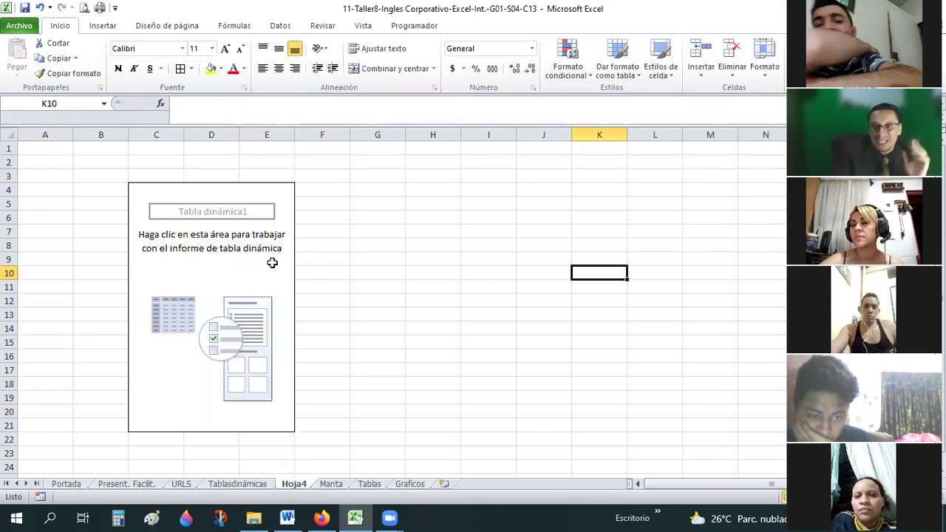
{"action": "left_click", "coordinate": [213, 193]}
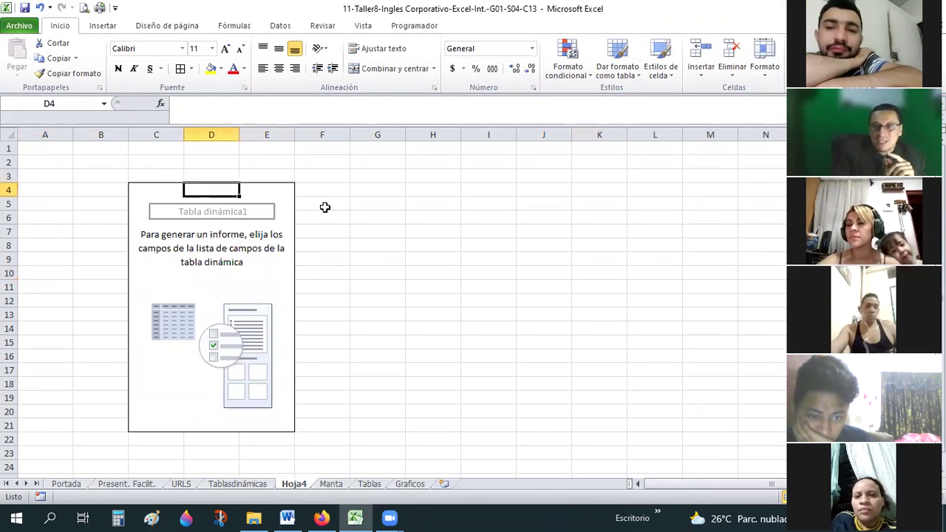
{"action": "left_click", "coordinate": [386, 244]}
{"action": "right_click", "coordinate": [272, 195]}
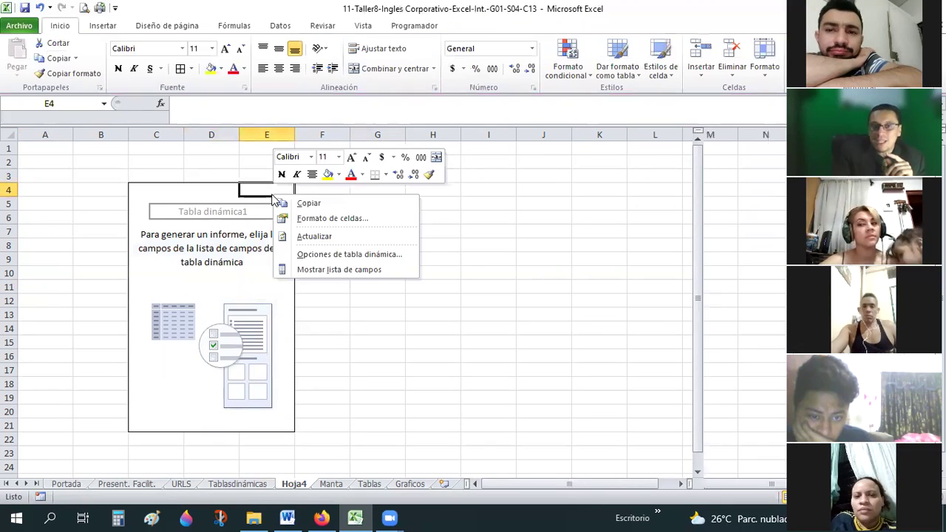
{"action": "left_click", "coordinate": [322, 269]}
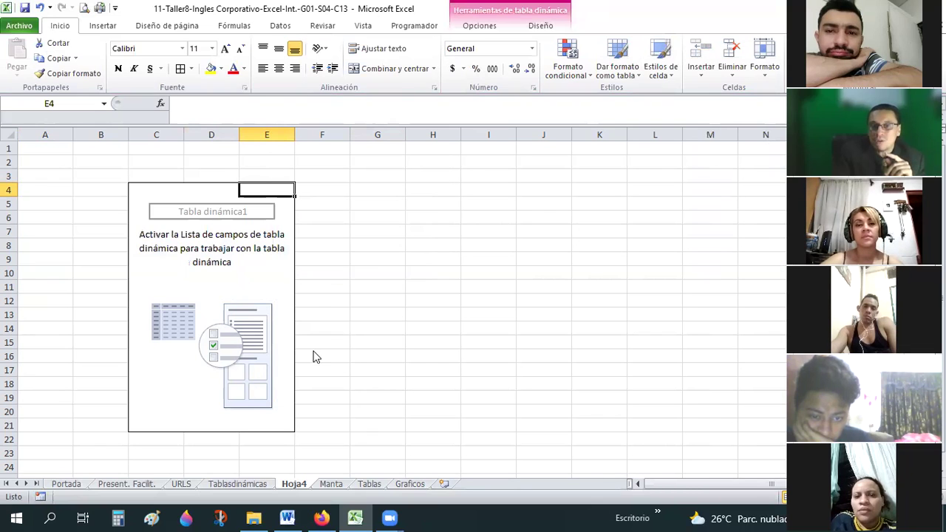
{"action": "right_click", "coordinate": [278, 272]}
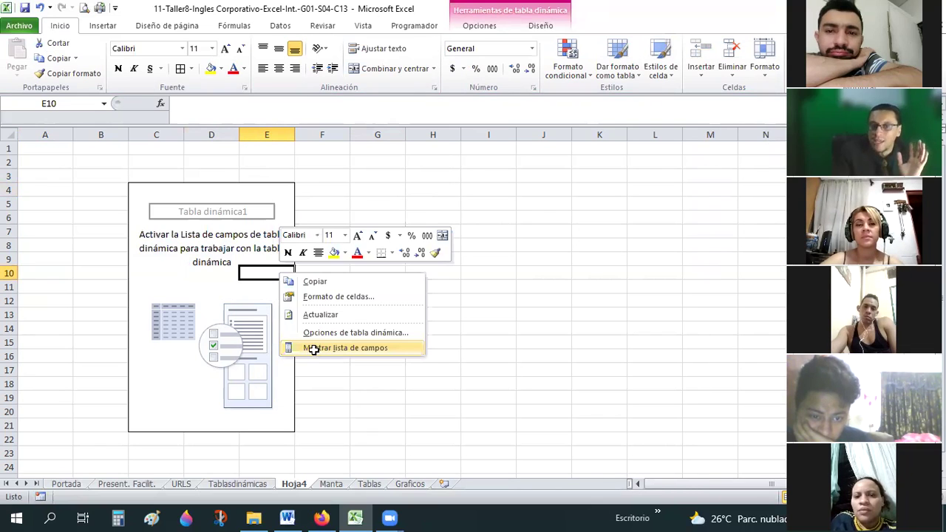
{"action": "left_click", "coordinate": [313, 348]}
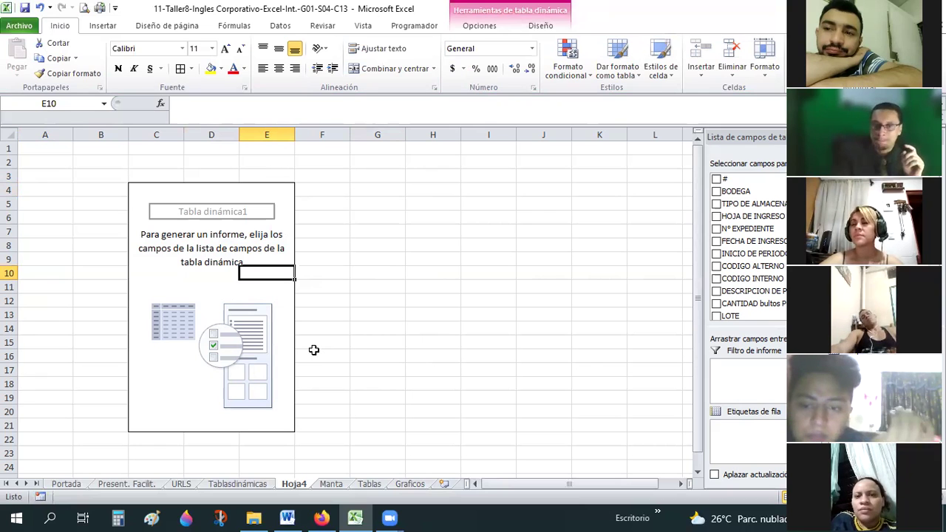
{"action": "left_click", "coordinate": [148, 191]}
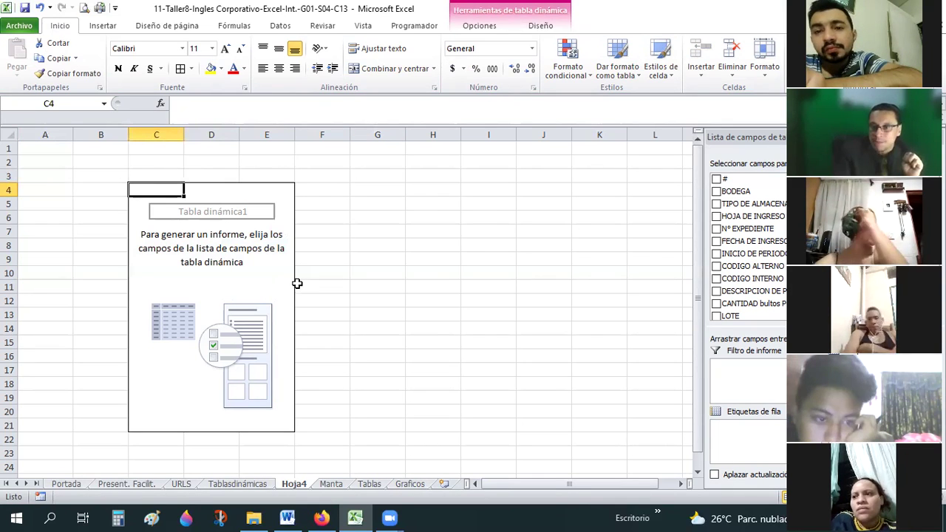
Step: Look at the existing pivot table on Tablas and place the Hoja4 sheet between Manta and Tablas
{"action": "left_click", "coordinate": [236, 485]}
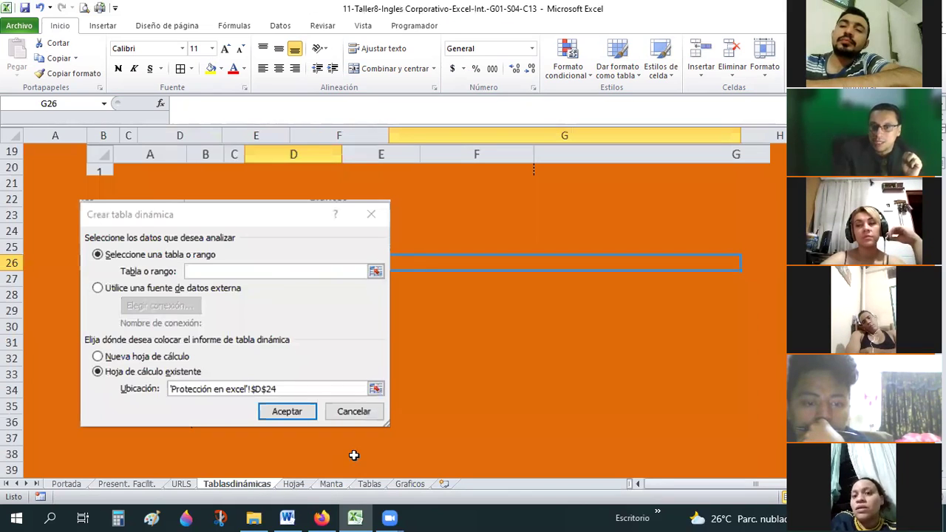
{"action": "left_click", "coordinate": [370, 484]}
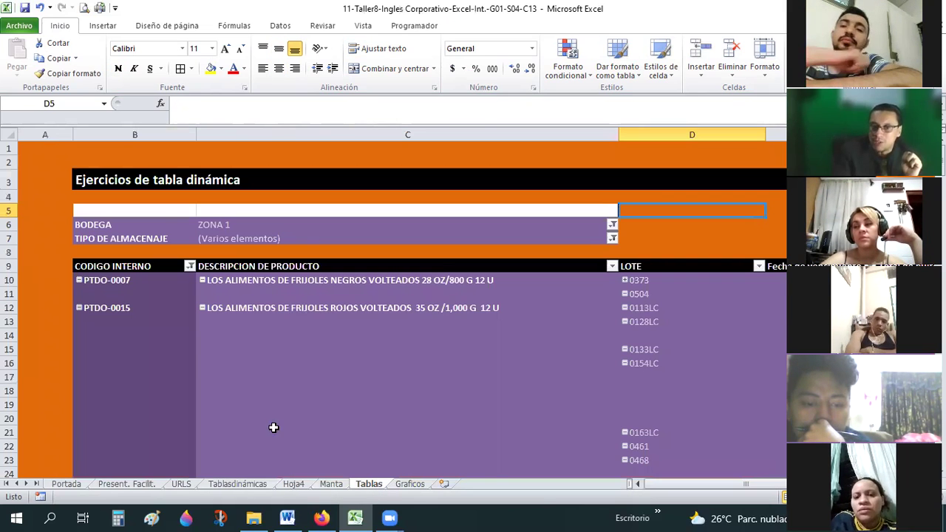
{"action": "left_click", "coordinate": [293, 484]}
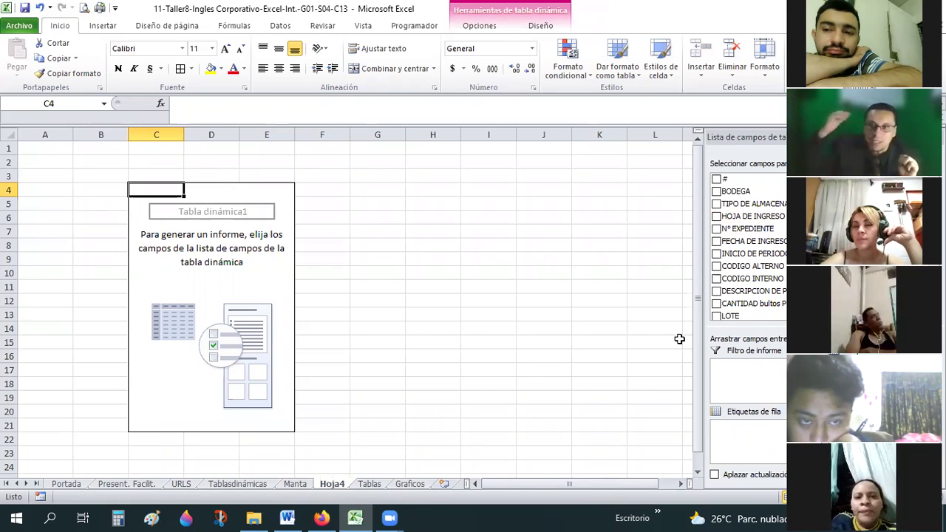
Step: Add CODIGO INTERNO to the row labels of the Hoja4 pivot table and inspect the listed codes
{"action": "left_click_drag", "start_coordinate": [753, 279], "coordinate": [751, 429]}
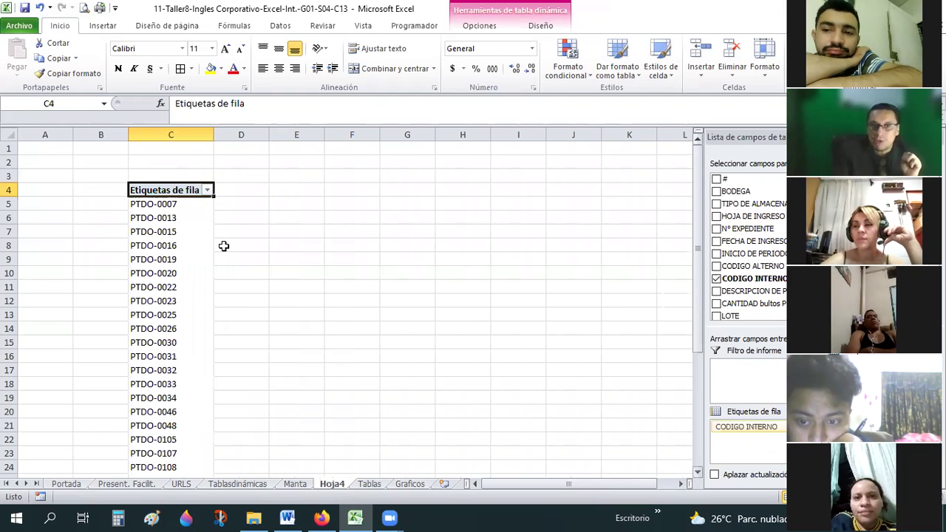
{"action": "left_click", "coordinate": [296, 273]}
{"action": "left_click_drag", "start_coordinate": [153, 204], "coordinate": [153, 301]}
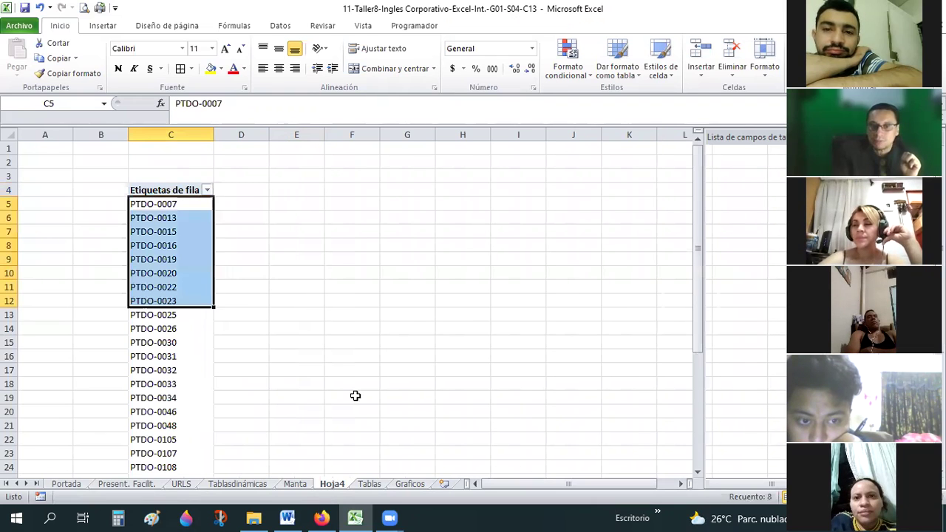
{"action": "left_click", "coordinate": [362, 368]}
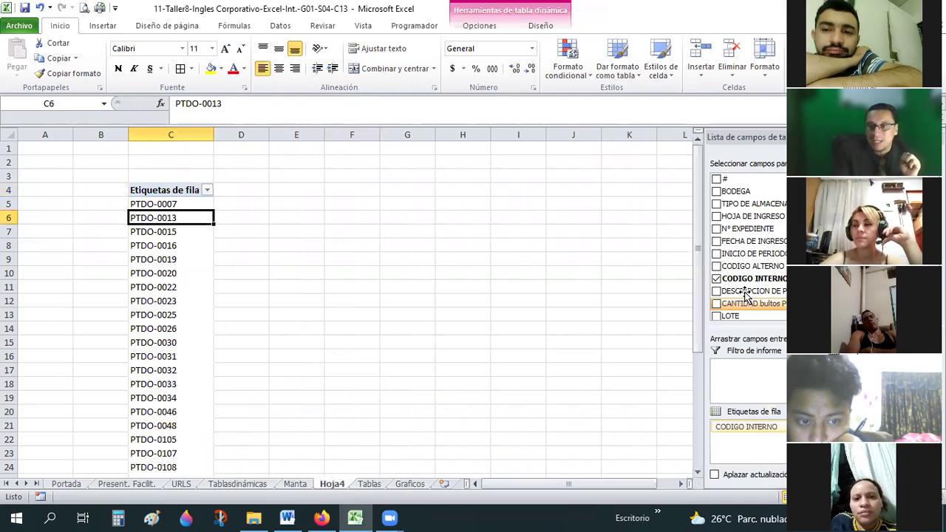
Step: Add DESCRIPCION DE PRODUCTO under the codes, and remove both it and CODIGO INTERNO from the row labels
{"action": "left_click", "coordinate": [716, 291]}
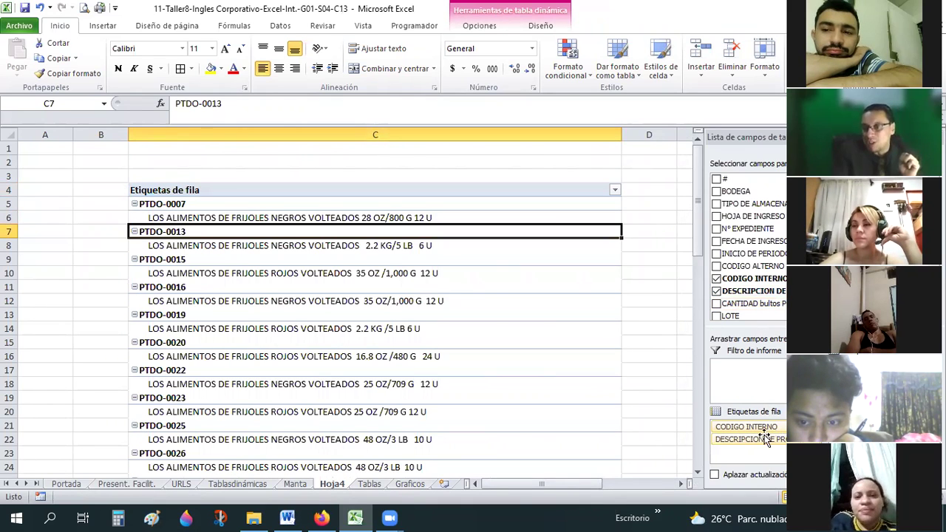
{"action": "left_click", "coordinate": [765, 441]}
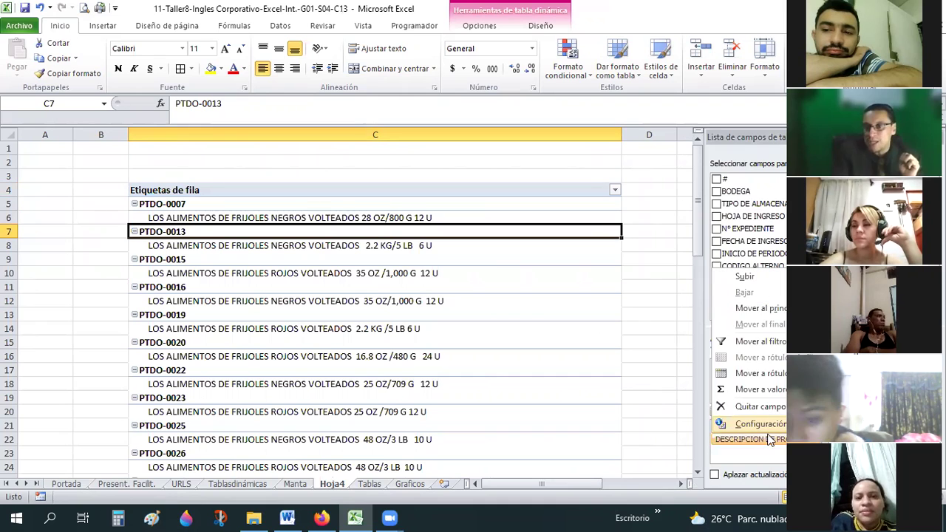
{"action": "left_click", "coordinate": [767, 404]}
{"action": "left_click_drag", "start_coordinate": [769, 427], "coordinate": [739, 254]}
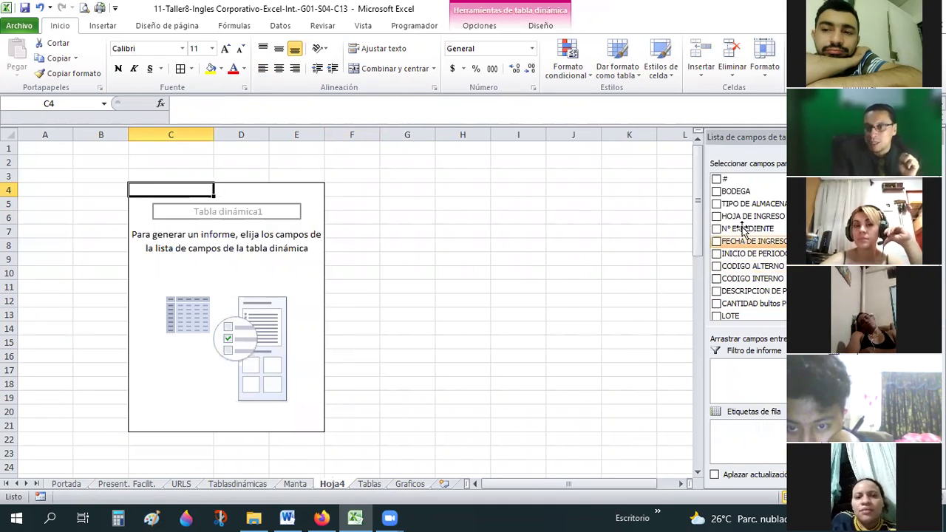
Step: Add CODIGO INTERNO and DESCRIPCION DE PRODUCTO as row labels and check how the description nests under PTDO-0007
{"action": "left_click", "coordinate": [717, 281]}
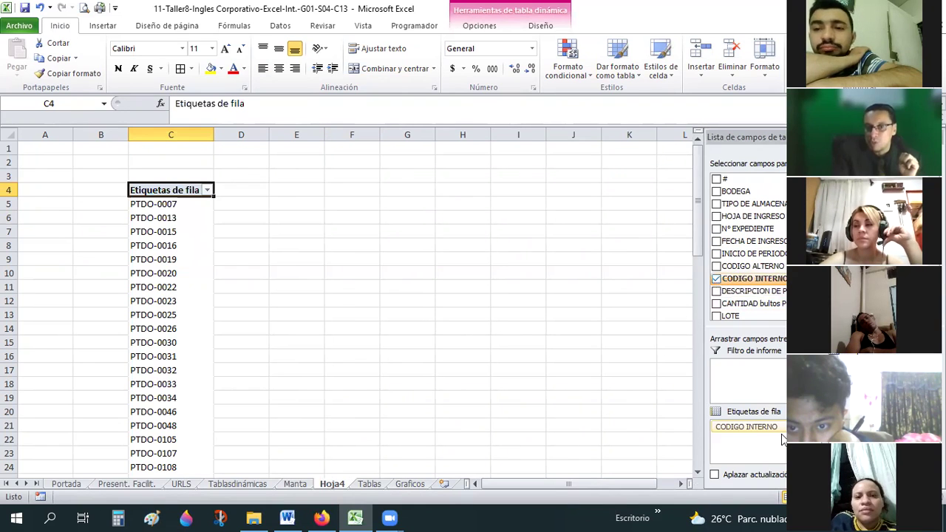
{"action": "left_click", "coordinate": [717, 292]}
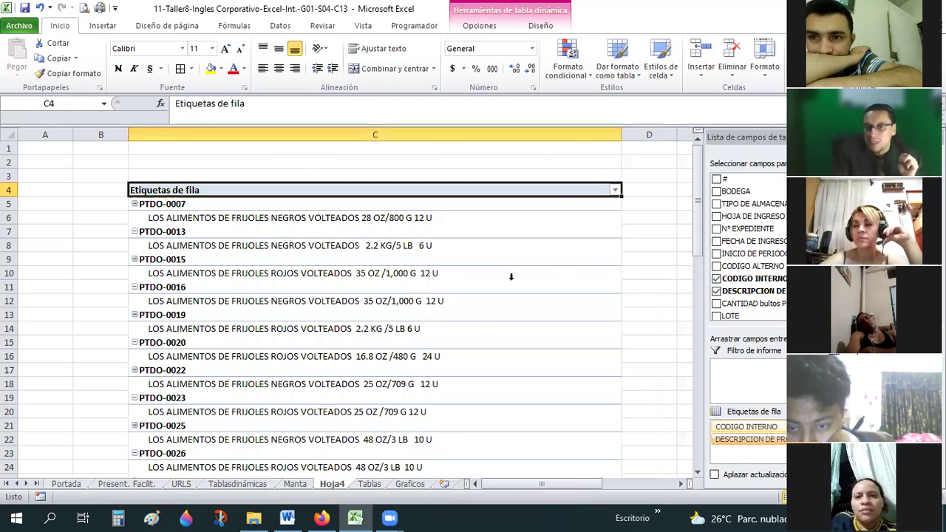
{"action": "key", "text": "Right"}
{"action": "key", "text": "Down"}
{"action": "key", "text": "Down"}
{"action": "key", "text": "Down"}
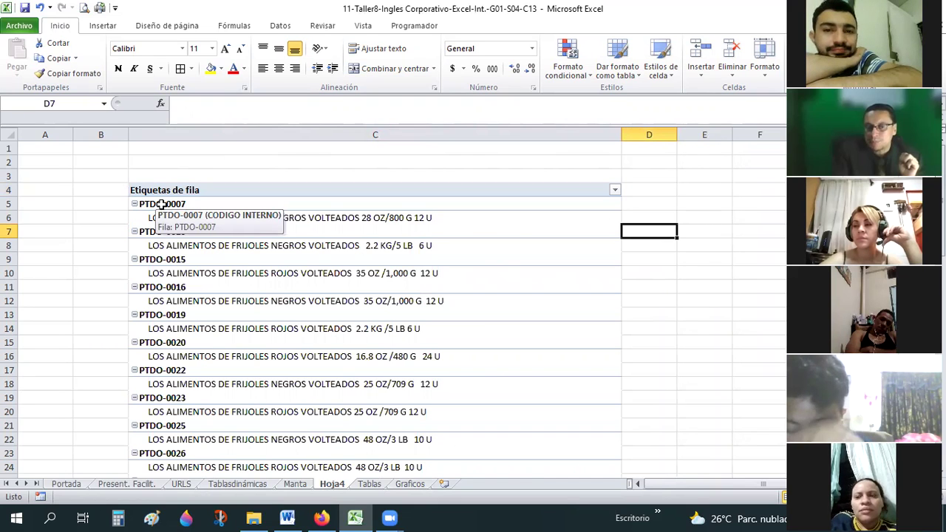
{"action": "left_click", "coordinate": [162, 205]}
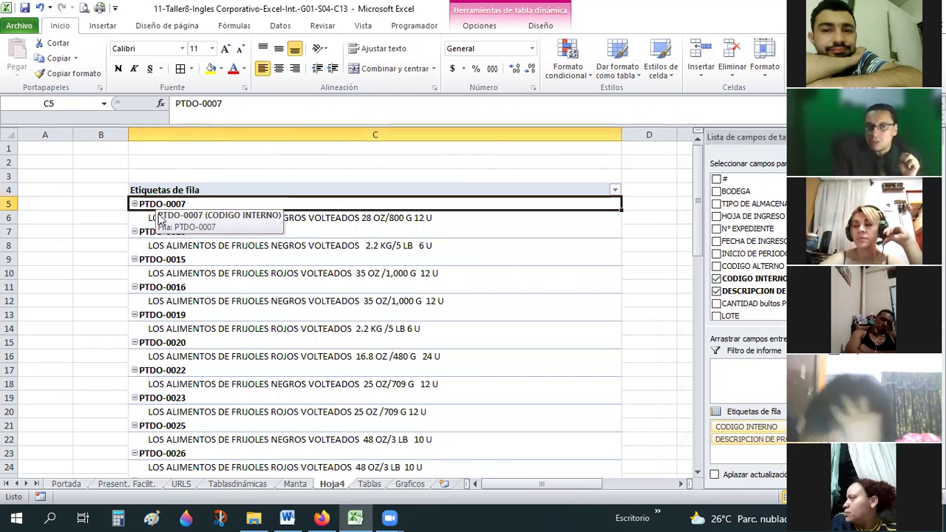
{"action": "key", "text": "Down"}
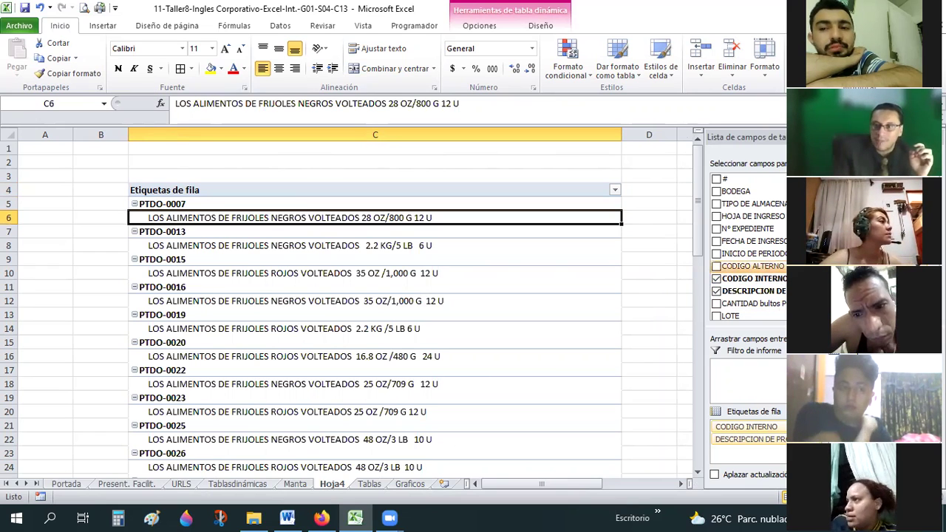
{"action": "scroll", "coordinate": [721, 248], "scroll_direction": "down", "scroll_amount": 2}
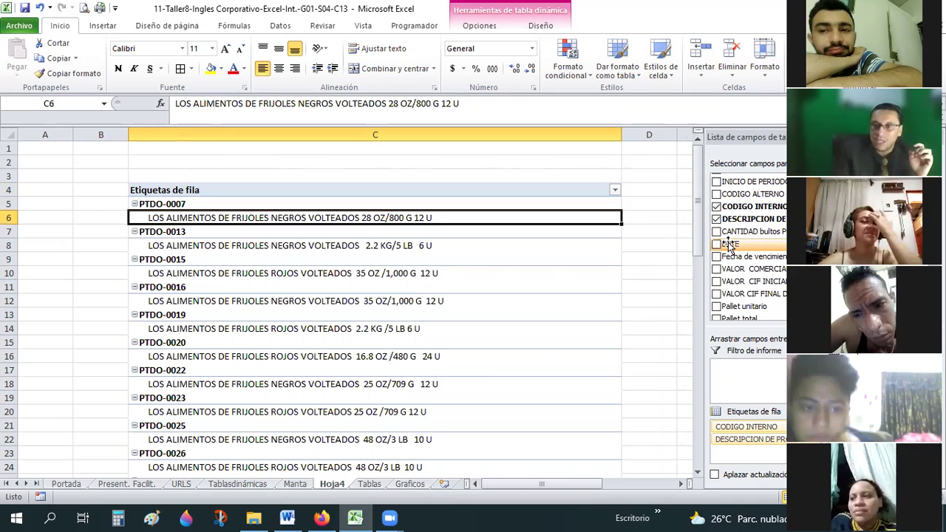
Step: Add LOTE and Fecha de vencimiento as row labels beneath the product descriptions in the Hoja4 pivot table
{"action": "left_click", "coordinate": [716, 244]}
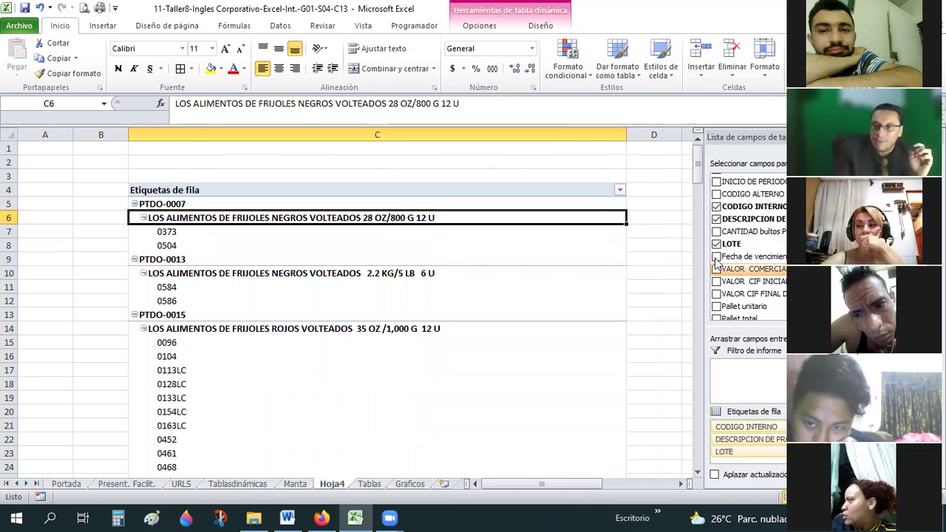
{"action": "left_click", "coordinate": [716, 256]}
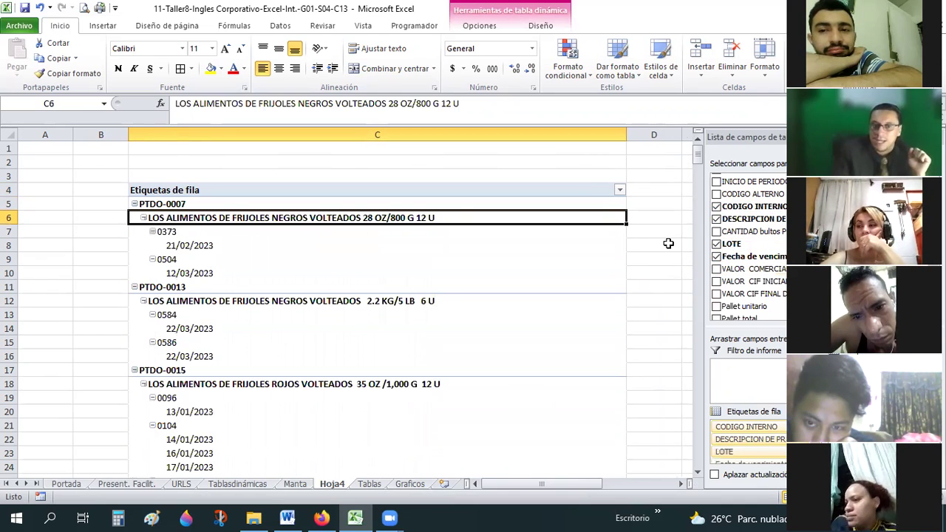
{"action": "key", "text": "Right"}
{"action": "key", "text": "Down"}
{"action": "key", "text": "Down"}
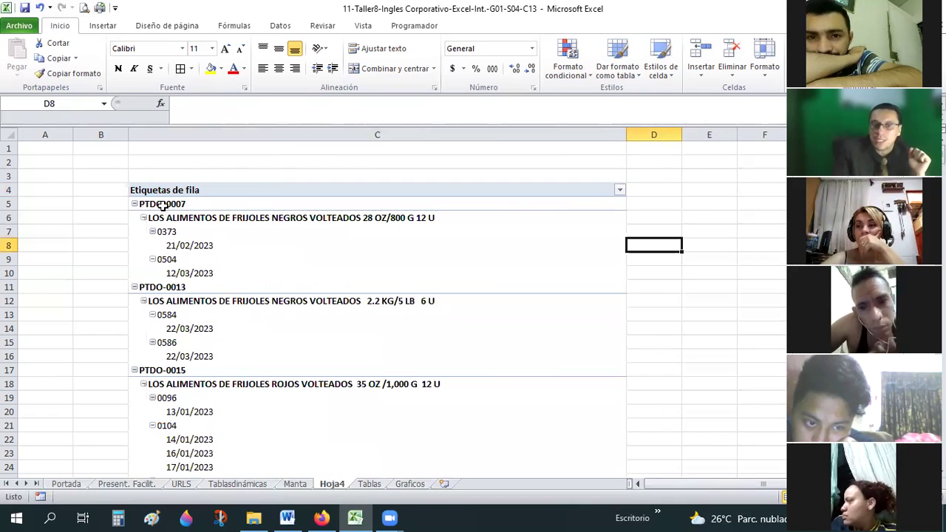
Step: Examine how the description, lots and expiry dates nest under PTDO-0007 in the pivot table's row labels
{"action": "key", "text": "Left"}
{"action": "key", "text": "Up"}
{"action": "key", "text": "Up"}
{"action": "key", "text": "Up"}
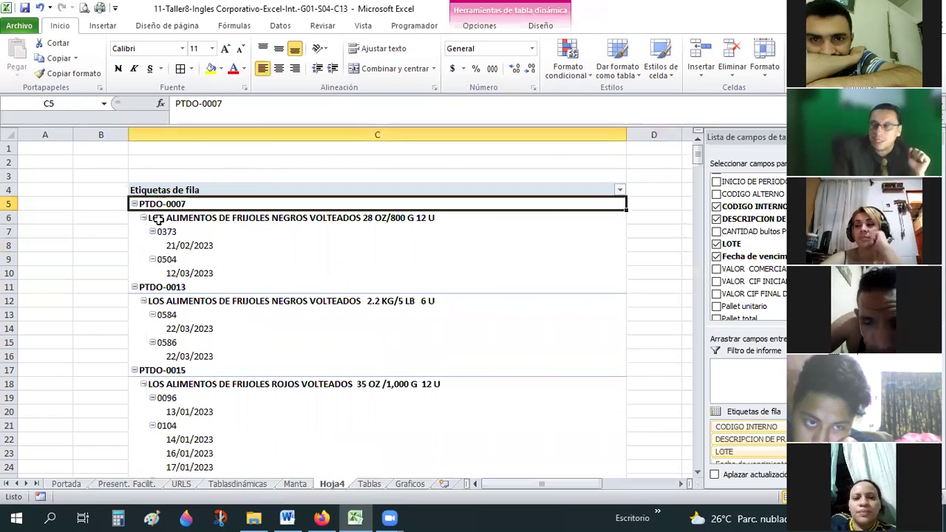
{"action": "left_click", "coordinate": [158, 219]}
{"action": "left_click", "coordinate": [164, 230]}
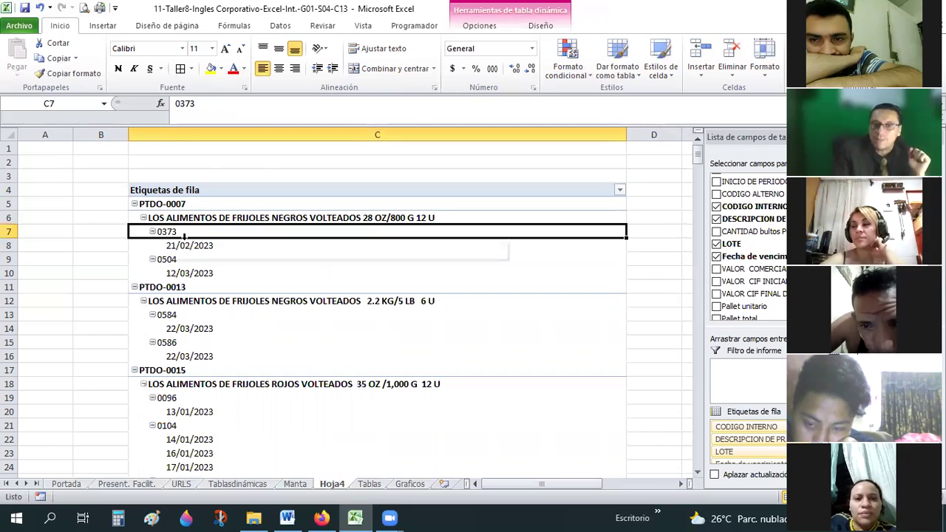
{"action": "left_click", "coordinate": [168, 260]}
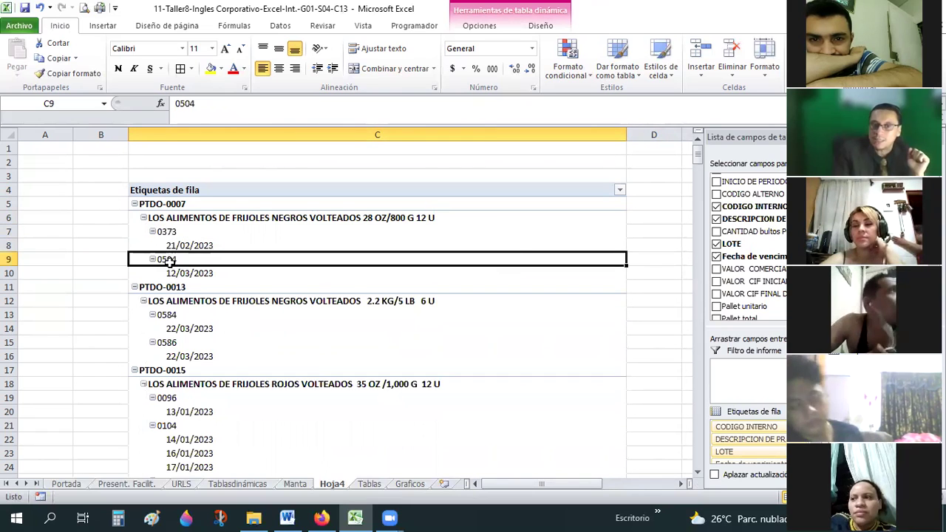
{"action": "left_click", "coordinate": [182, 245]}
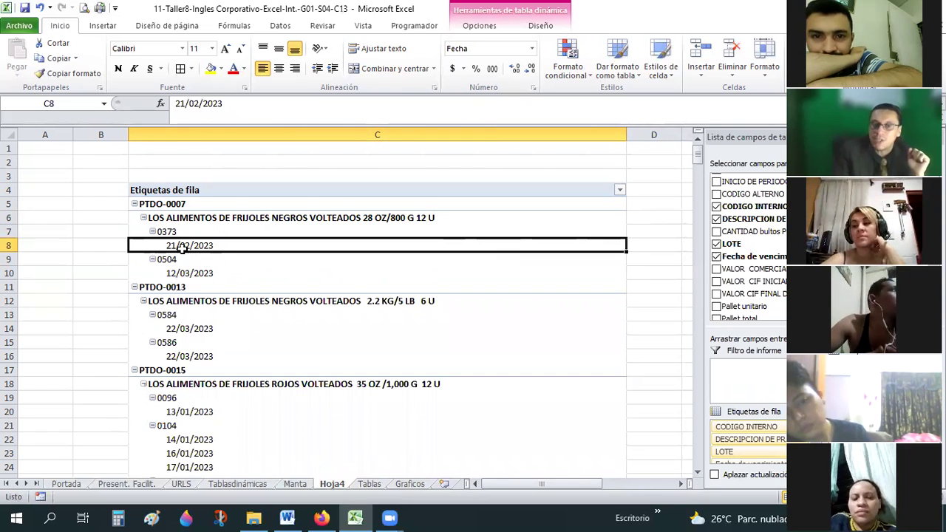
{"action": "left_click", "coordinate": [182, 271]}
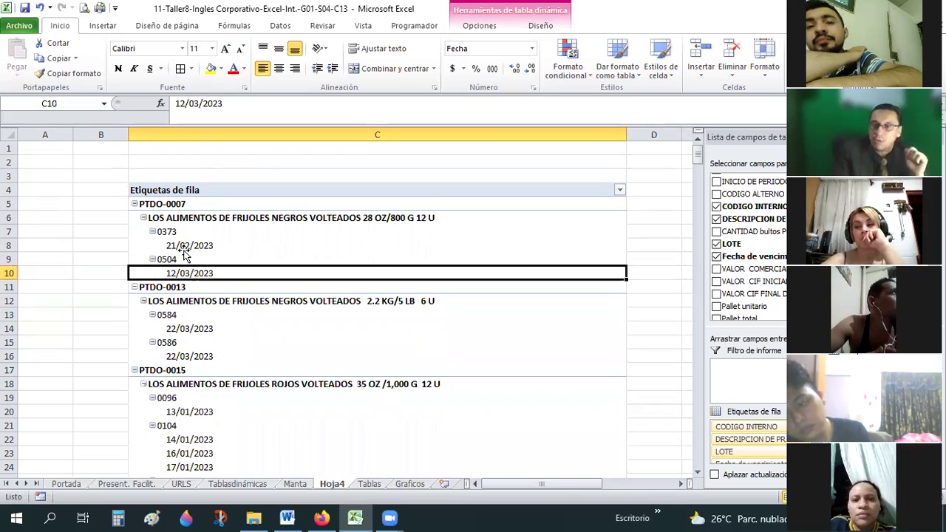
{"action": "left_click", "coordinate": [578, 243]}
{"action": "left_click", "coordinate": [668, 219]}
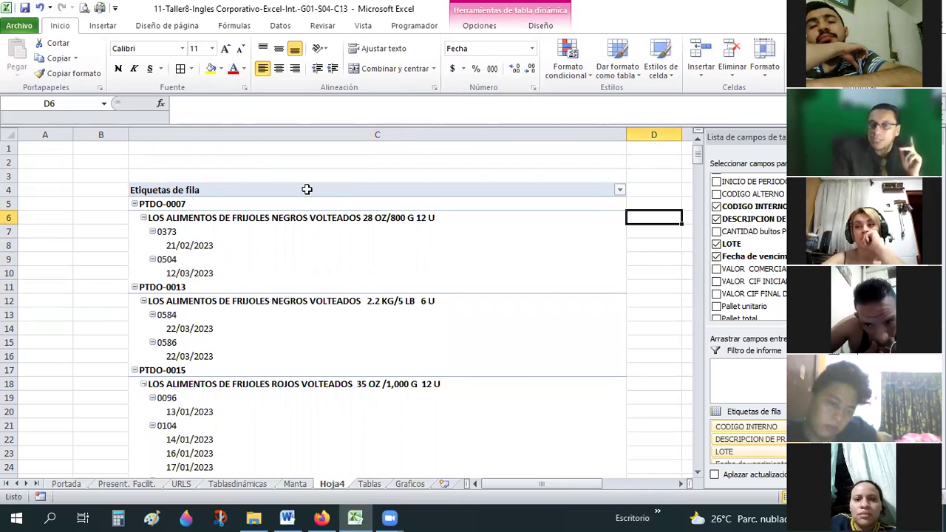
{"action": "left_click", "coordinate": [298, 189]}
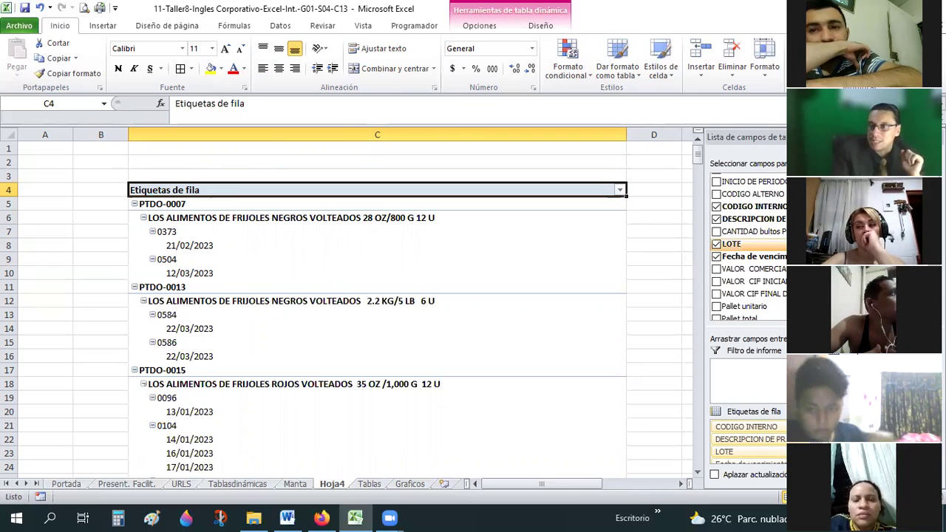
Step: Review the pivot field list and compare it with the product, quantity and lot columns on the Manta sheet
{"action": "scroll", "coordinate": [747, 248], "scroll_direction": "down", "scroll_amount": 2}
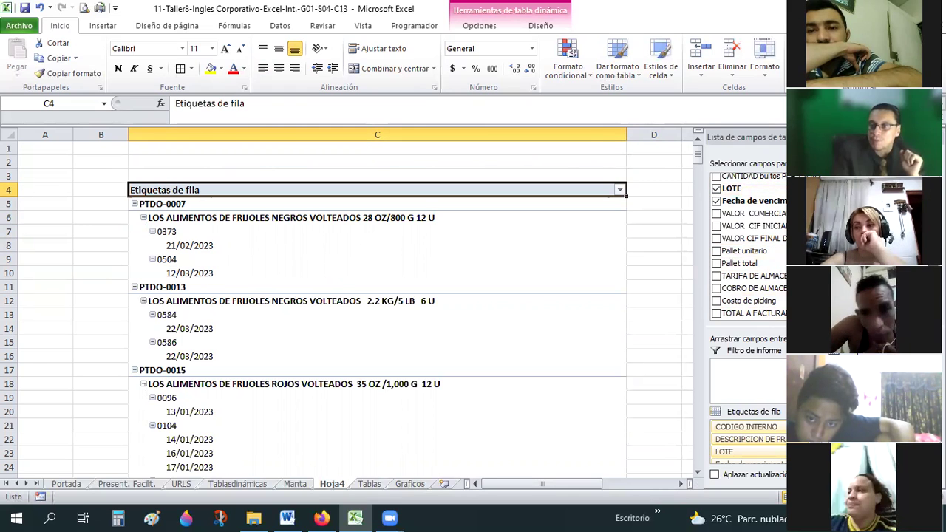
{"action": "scroll", "coordinate": [747, 250], "scroll_direction": "up", "scroll_amount": 2}
{"action": "scroll", "coordinate": [747, 244], "scroll_direction": "up", "scroll_amount": 1}
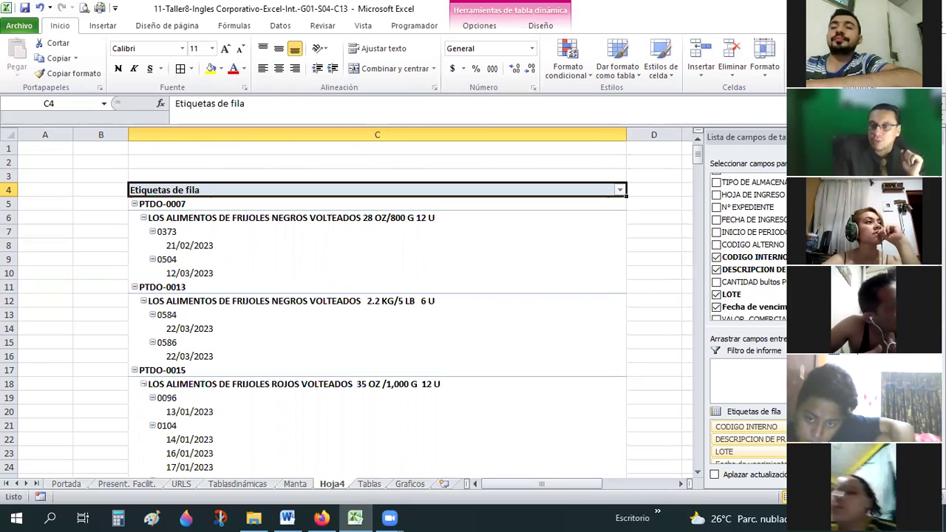
{"action": "scroll", "coordinate": [746, 244], "scroll_direction": "up", "scroll_amount": 1}
{"action": "left_click", "coordinate": [294, 484]}
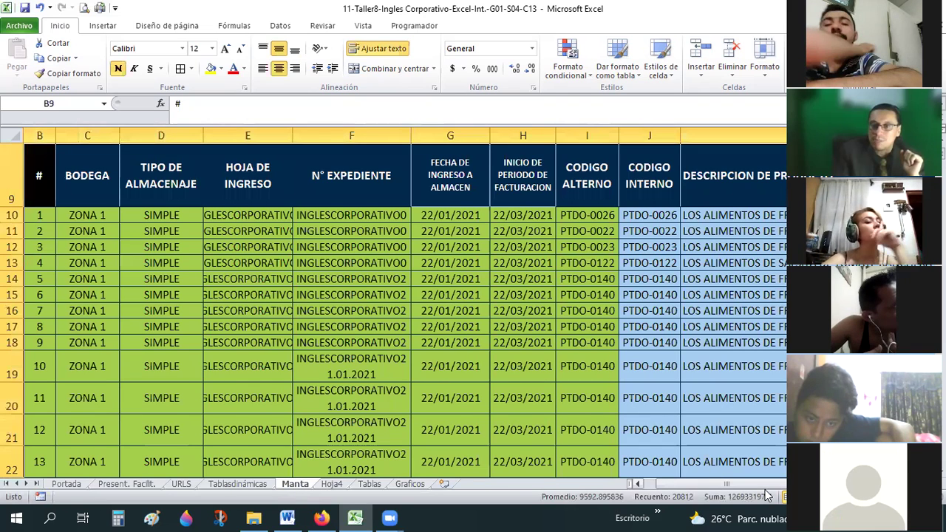
{"action": "left_click_drag", "start_coordinate": [712, 487], "coordinate": [721, 486]}
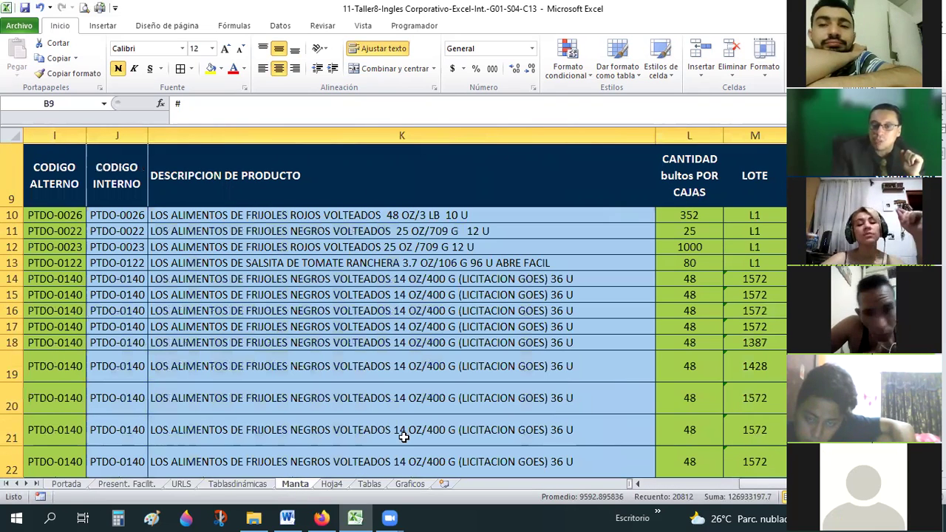
{"action": "left_click", "coordinate": [331, 484]}
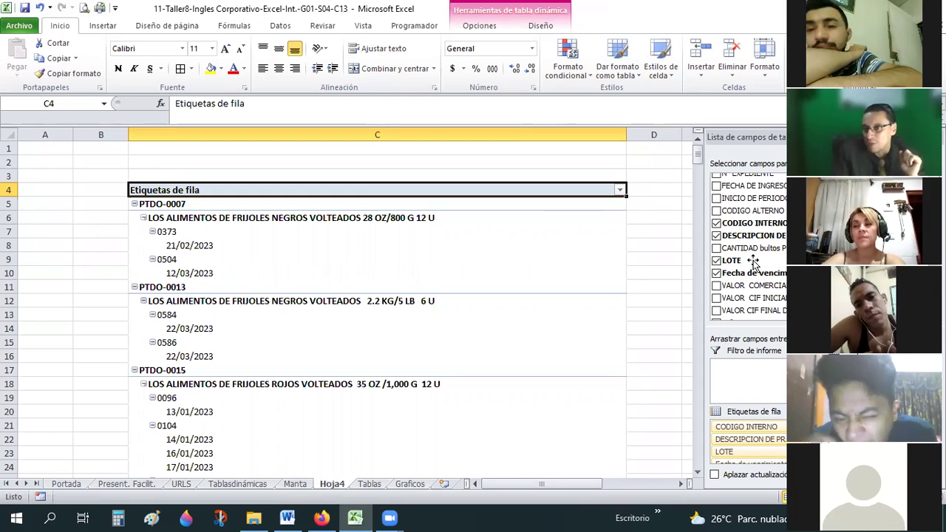
Step: Add CANTIDAD bultos POR CAJAS as the pivot table's values and centre column D horizontally and vertically
{"action": "left_click", "coordinate": [716, 248]}
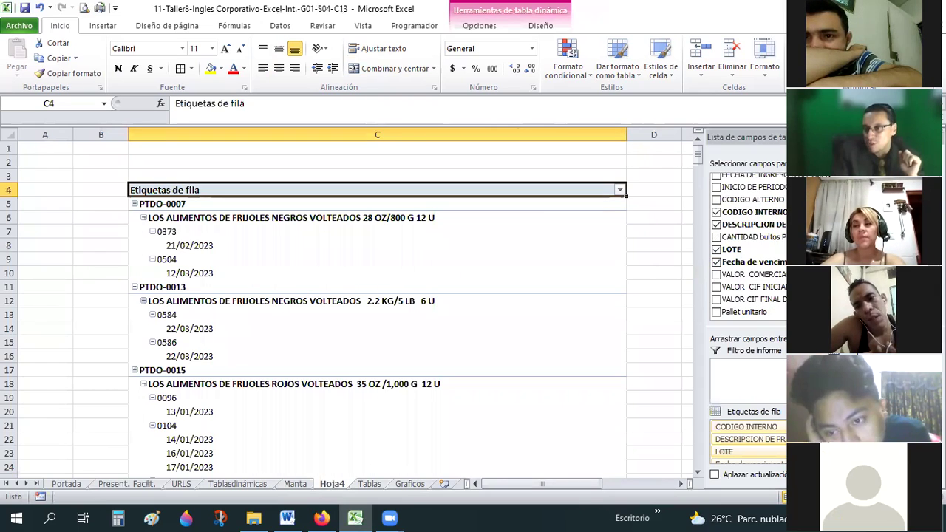
{"action": "left_click_drag", "start_coordinate": [625, 483], "coordinate": [654, 490]}
{"action": "left_click_drag", "start_coordinate": [686, 219], "coordinate": [609, 131]}
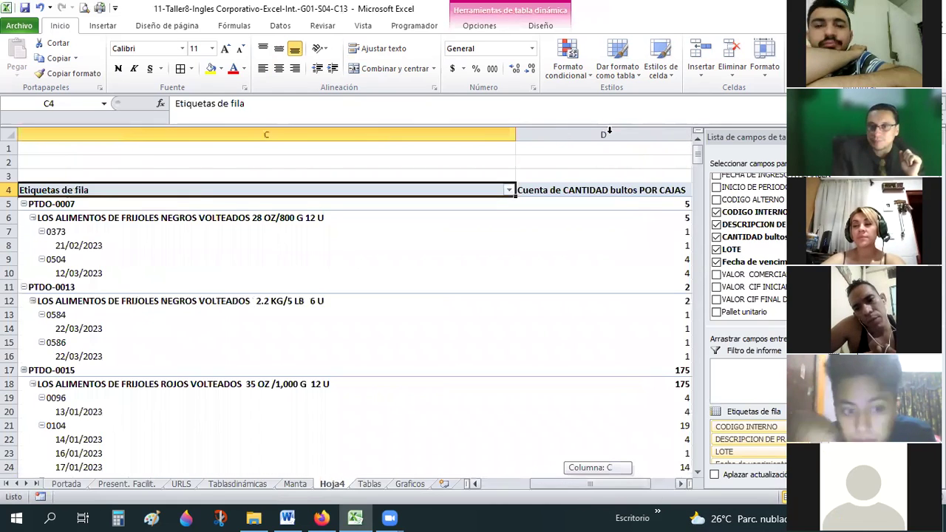
{"action": "left_click", "coordinate": [603, 134]}
{"action": "left_click", "coordinate": [278, 48]}
{"action": "left_click", "coordinate": [278, 68]}
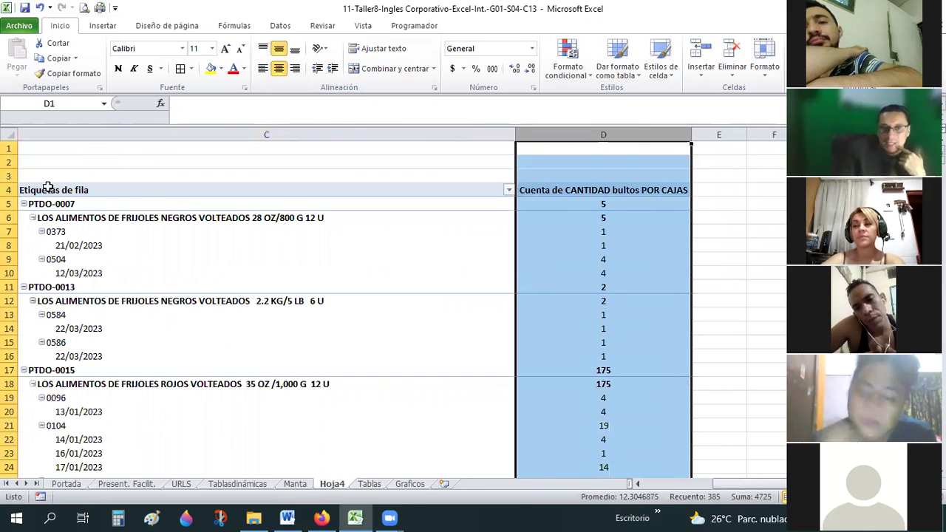
Step: Check the box counts listed for PTDO-0007 and summarise the CANTIDAD bultos POR CAJAS field by Suma
{"action": "left_click", "coordinate": [618, 206]}
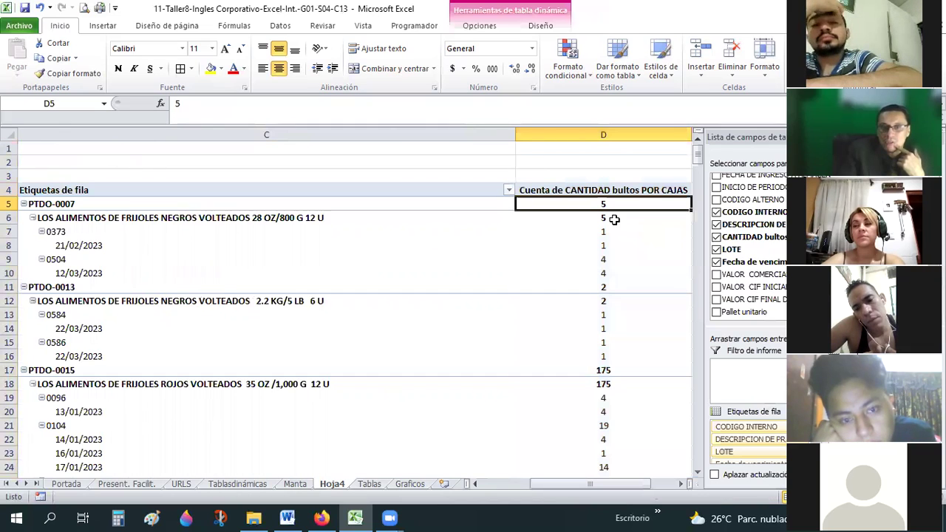
{"action": "key", "text": "Down"}
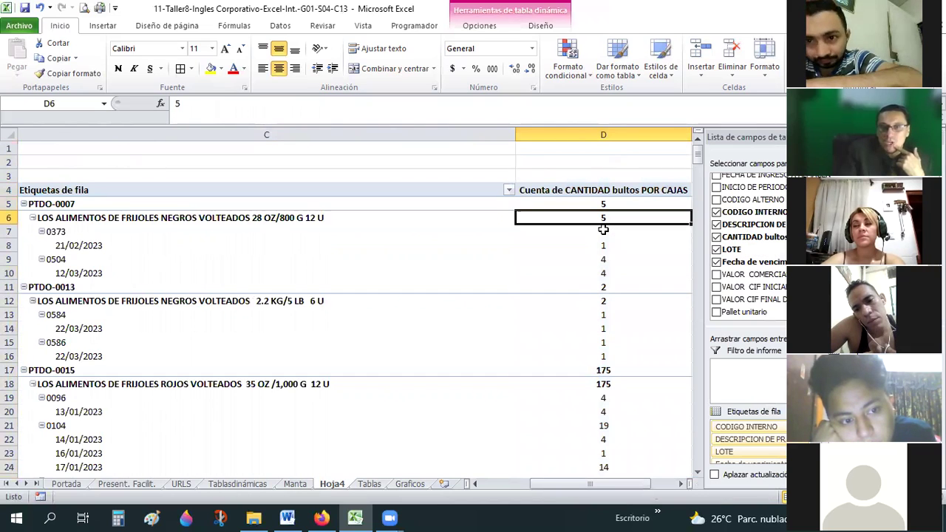
{"action": "key", "text": "Down"}
{"action": "key", "text": "Down"}
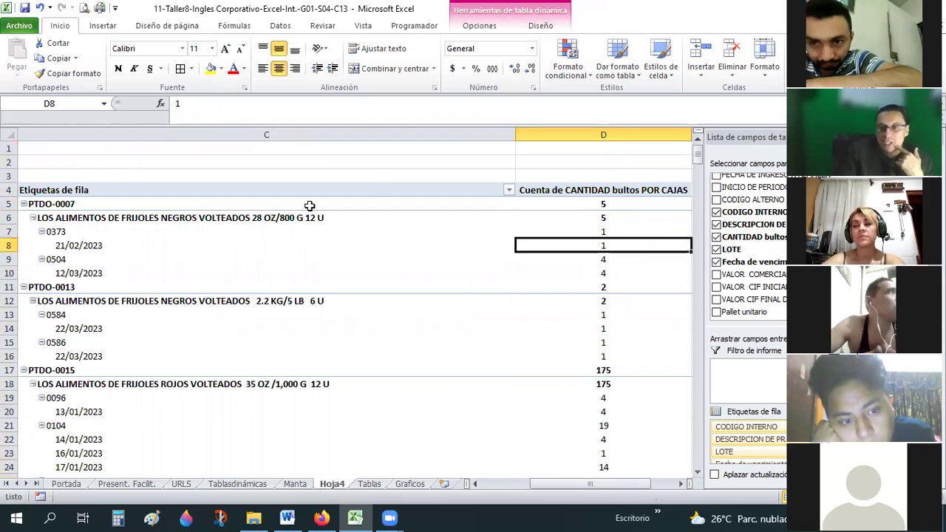
{"action": "left_click", "coordinate": [379, 174]}
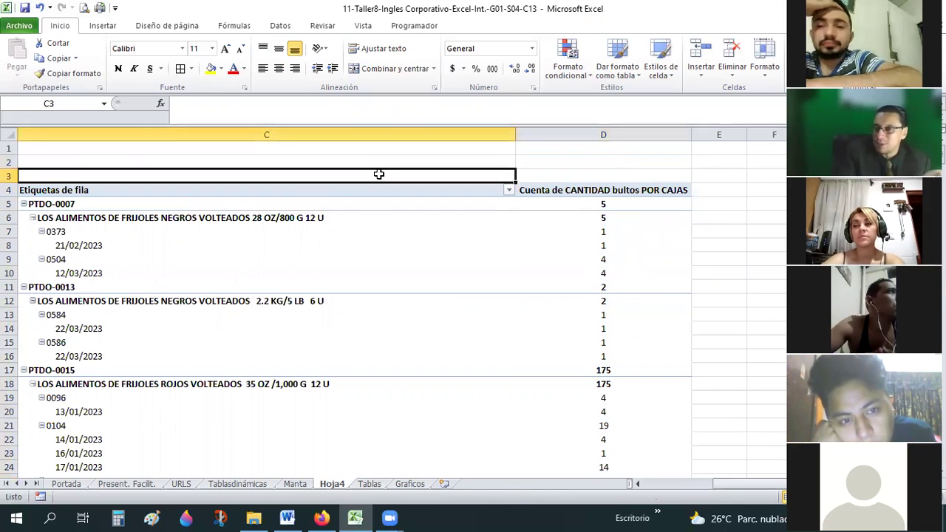
{"action": "double_click", "coordinate": [567, 193]}
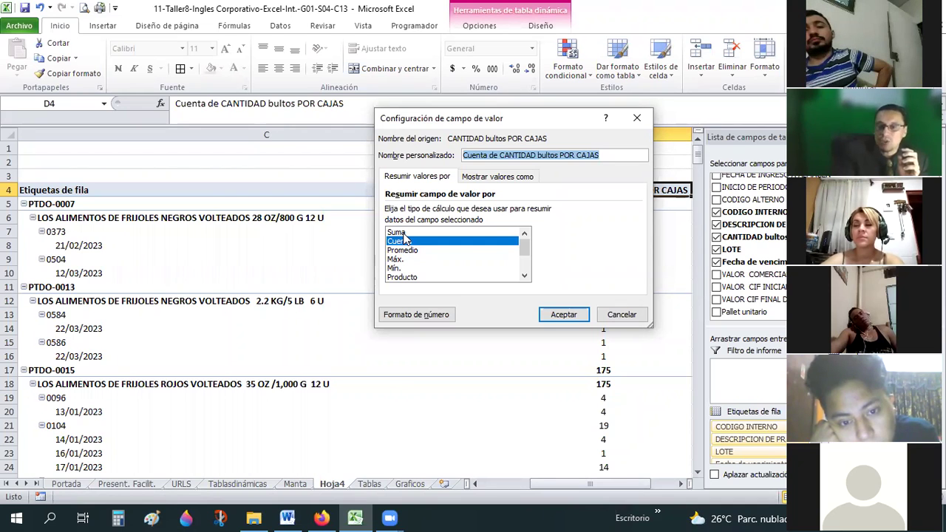
{"action": "left_click", "coordinate": [403, 233]}
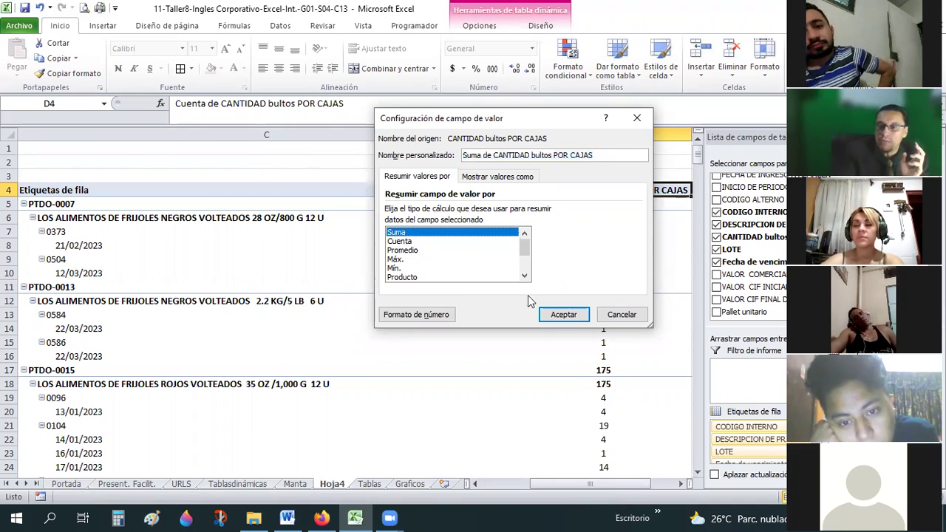
{"action": "left_click", "coordinate": [564, 314]}
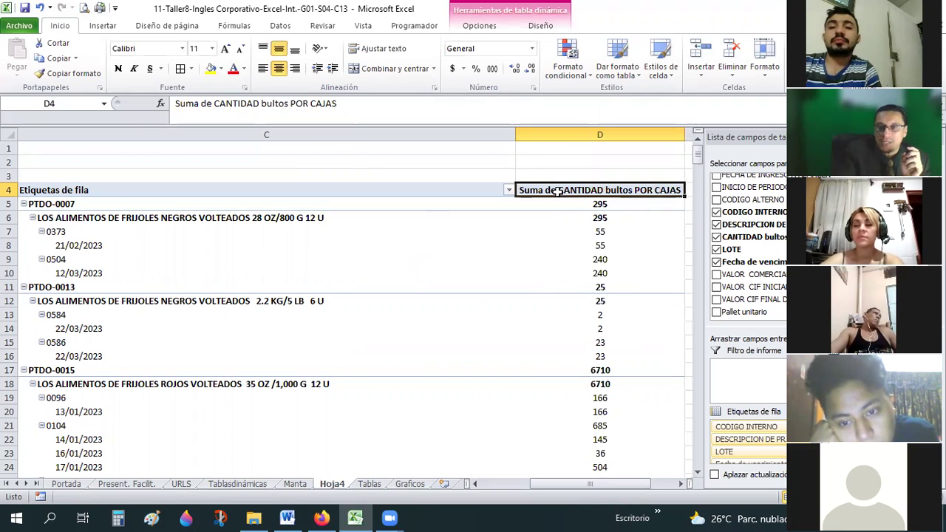
Step: Examine the summed box quantities for PTDO-0007 by description, by lots 0373 and 0504, and by expiry date
{"action": "left_click", "coordinate": [59, 208]}
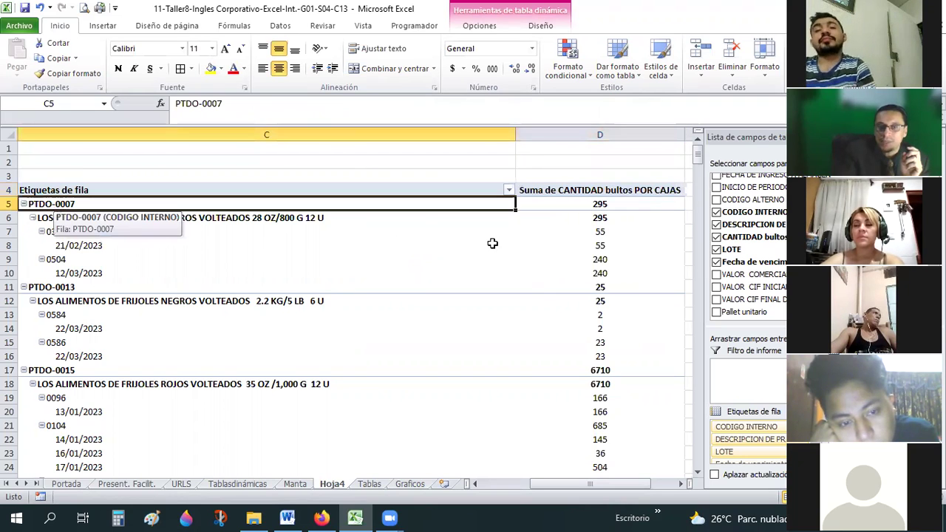
{"action": "left_click", "coordinate": [604, 233]}
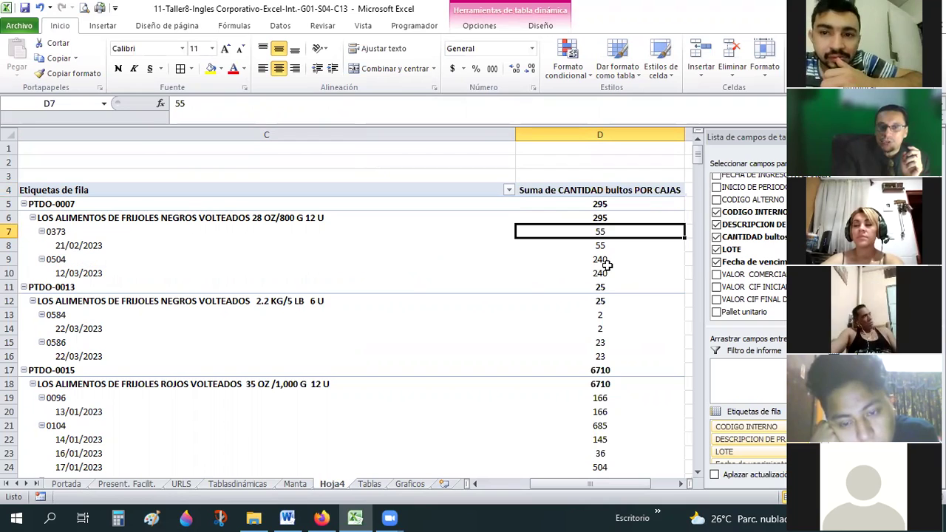
{"action": "key", "text": "Down"}
{"action": "key", "text": "Down"}
{"action": "key", "text": "Left"}
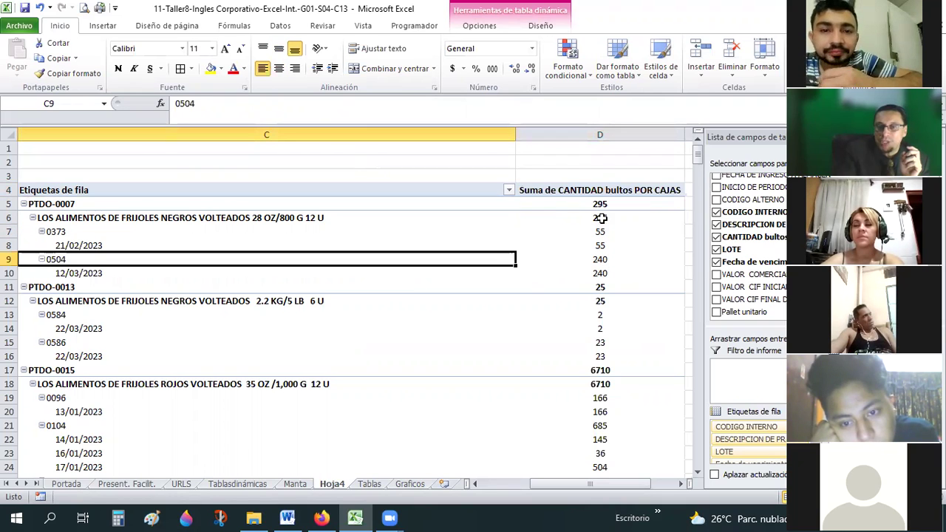
{"action": "key", "text": "Up"}
{"action": "key", "text": "Up"}
{"action": "key", "text": "Up"}
{"action": "key", "text": "Right"}
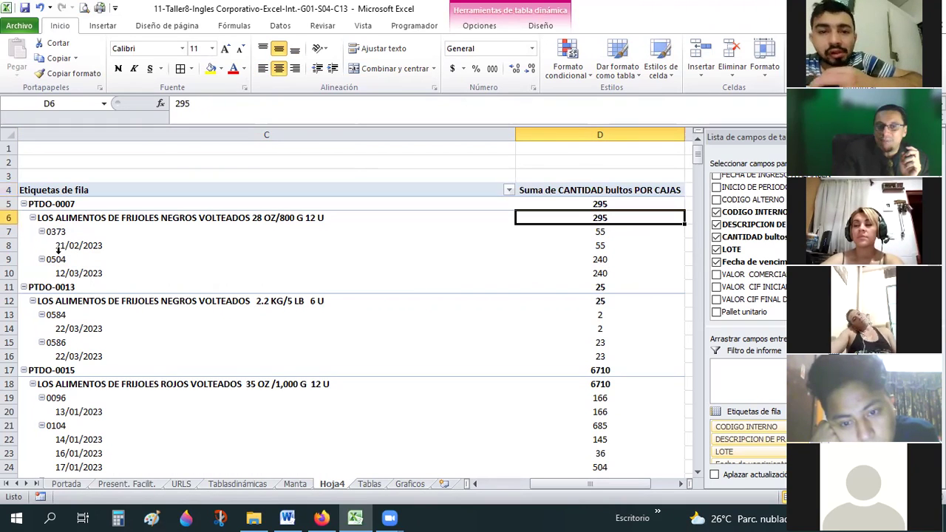
{"action": "key", "text": "Down"}
{"action": "key", "text": "Down"}
{"action": "key", "text": "Left"}
{"action": "key", "text": "Down"}
{"action": "key", "text": "Down"}
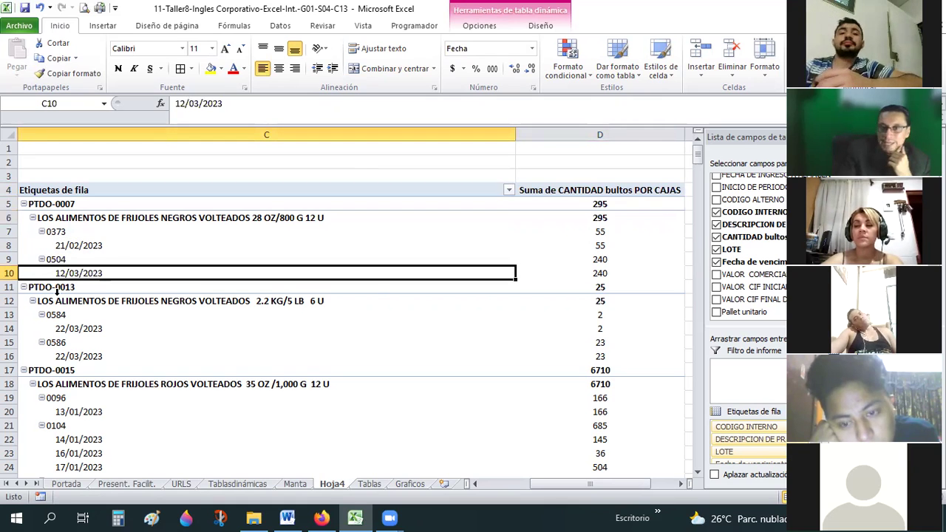
Step: Look over the pivot table's design commands and its layout and format options, leaving the options dialog without changes
{"action": "left_click", "coordinate": [492, 28]}
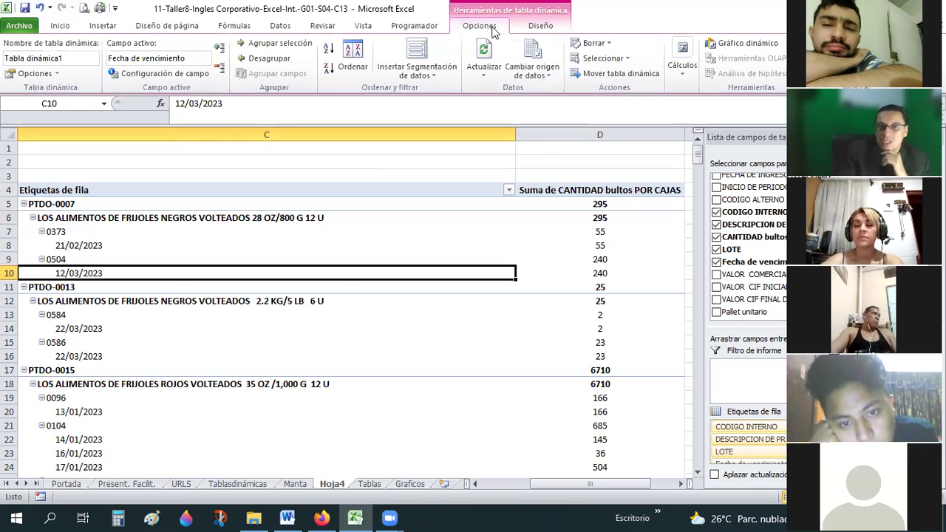
{"action": "left_click", "coordinate": [540, 25]}
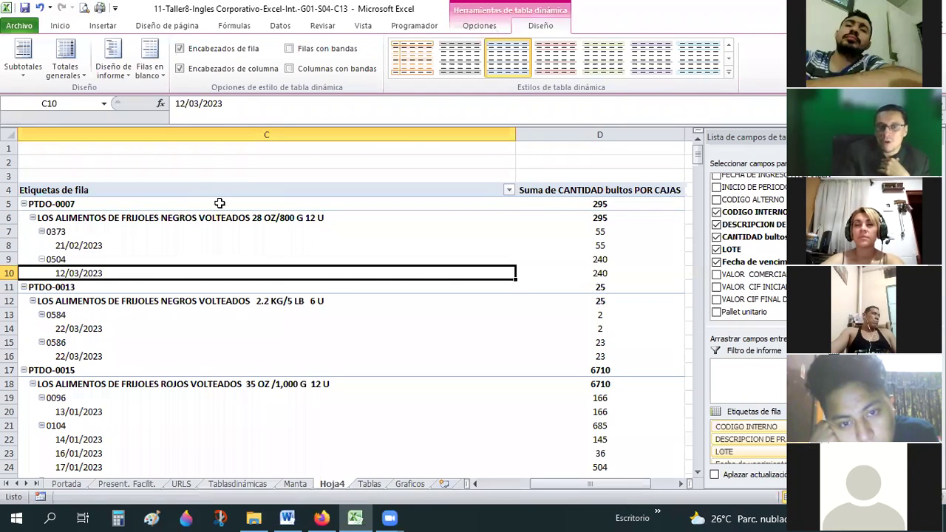
{"action": "right_click", "coordinate": [196, 217]}
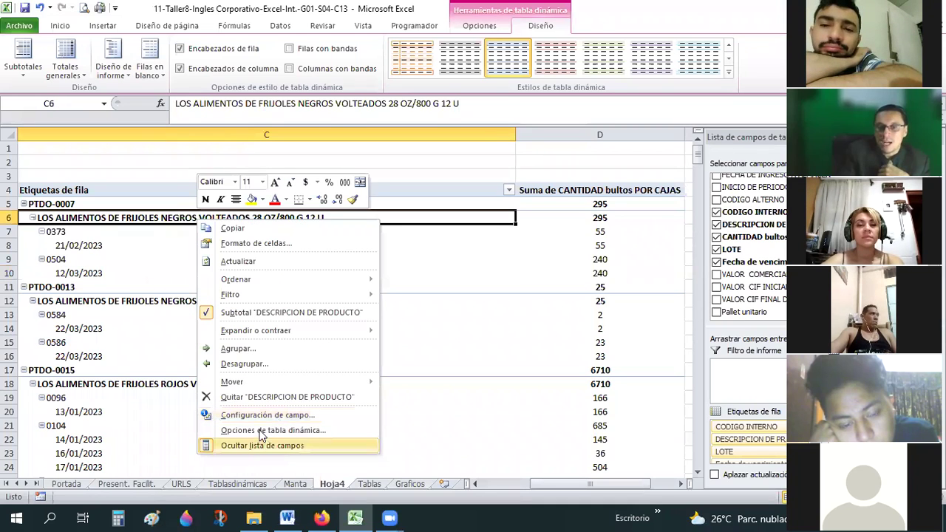
{"action": "left_click", "coordinate": [261, 432]}
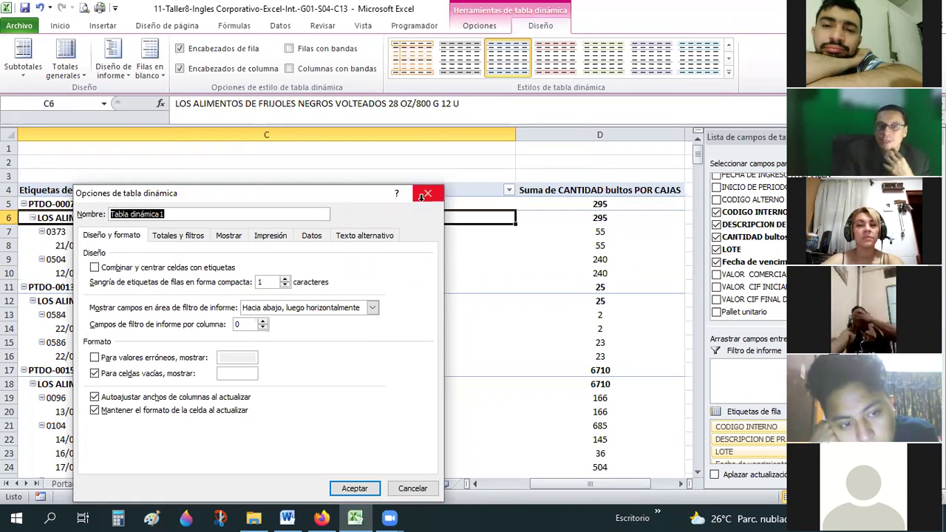
{"action": "key", "text": "Escape"}
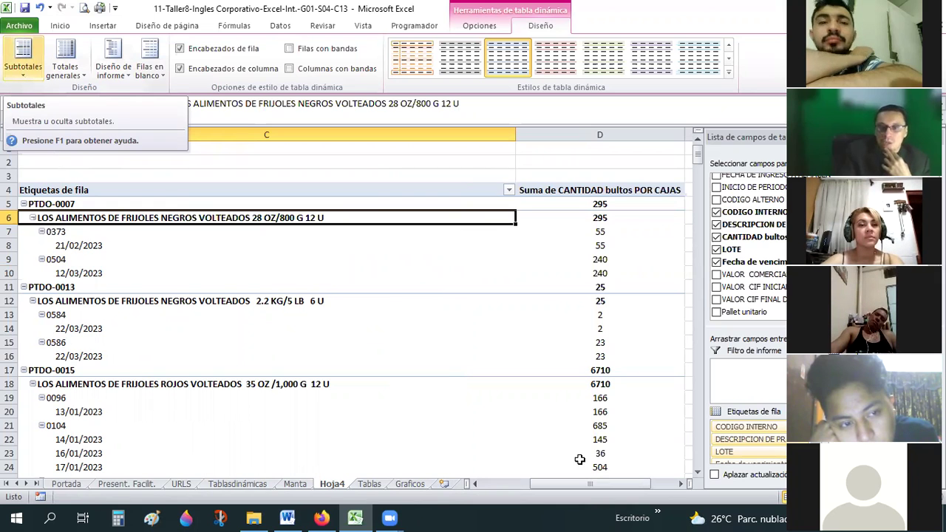
Step: Hide all subtotals in the Hoja4 pivot table and check the quantity cell for PTDO-0007
{"action": "left_click", "coordinate": [517, 481]}
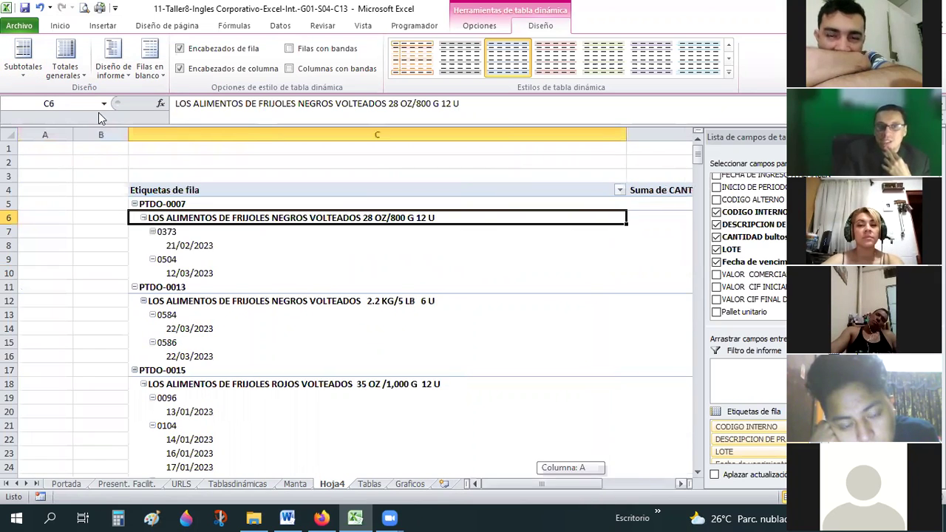
{"action": "left_click", "coordinate": [31, 74]}
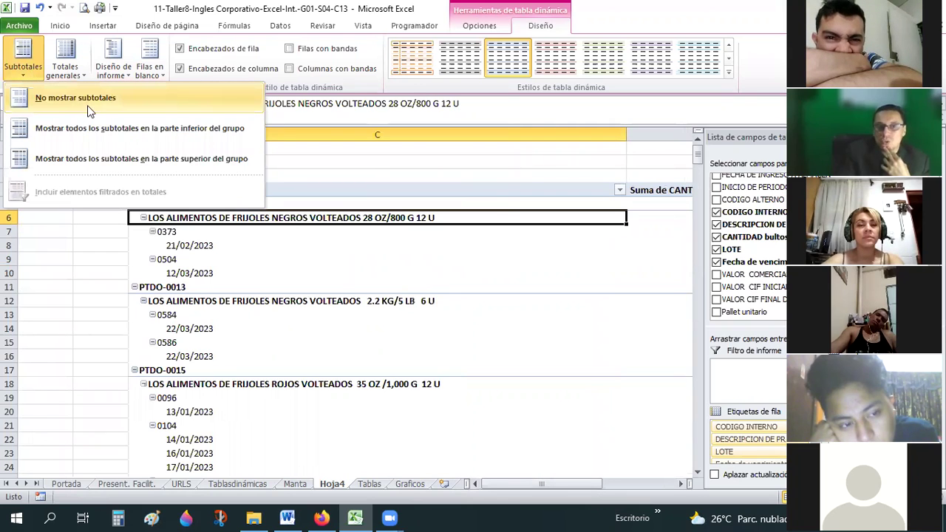
{"action": "left_click", "coordinate": [32, 75]}
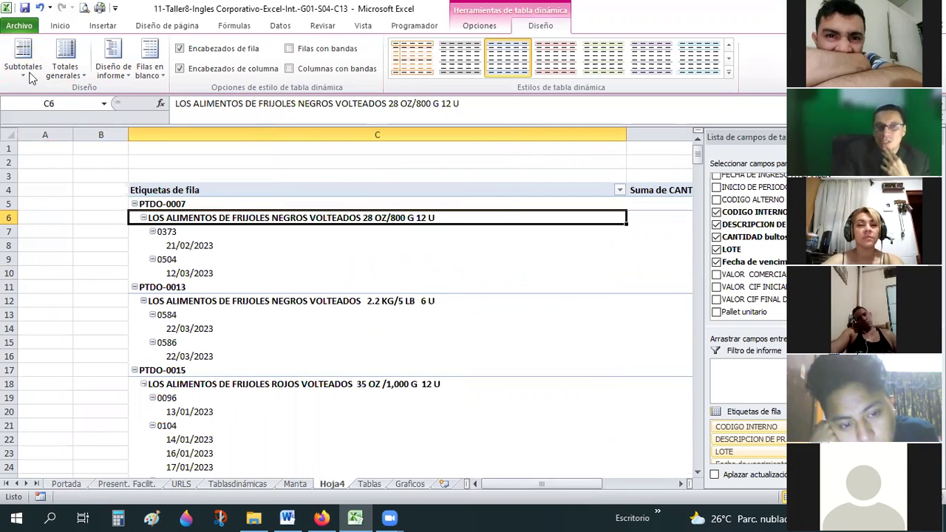
{"action": "left_click", "coordinate": [517, 483]}
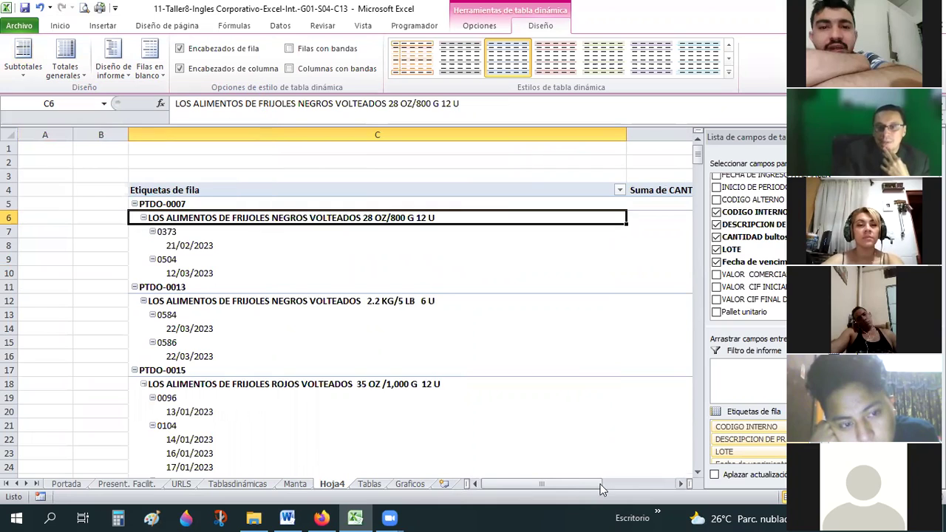
{"action": "left_click_drag", "start_coordinate": [560, 486], "coordinate": [564, 486]}
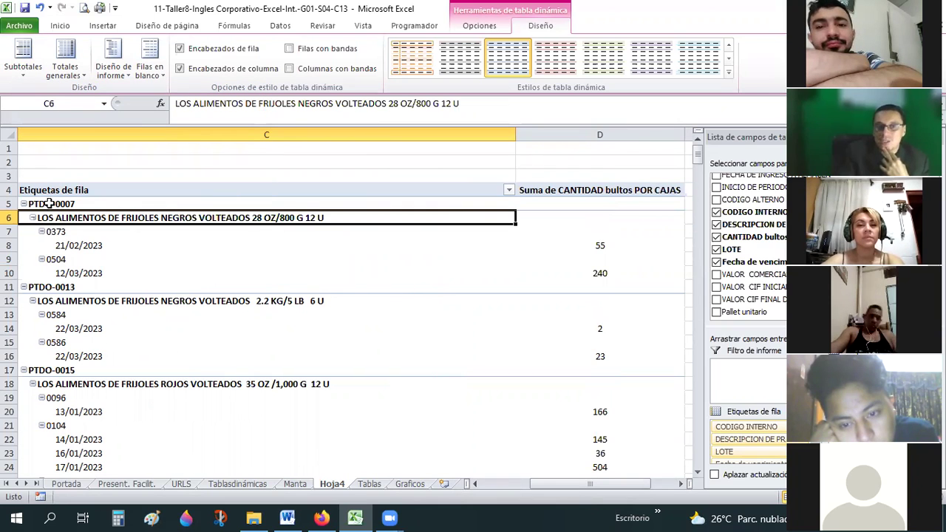
{"action": "left_click", "coordinate": [564, 204]}
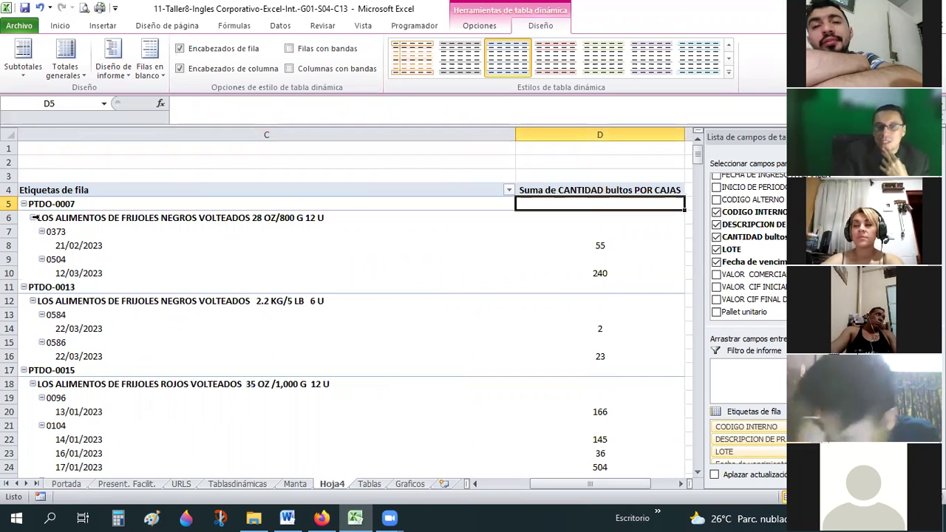
Step: Try the subtotals at the bottom of each group and set them back to the top of the group
{"action": "left_click", "coordinate": [20, 204]}
{"action": "left_click", "coordinate": [23, 59]}
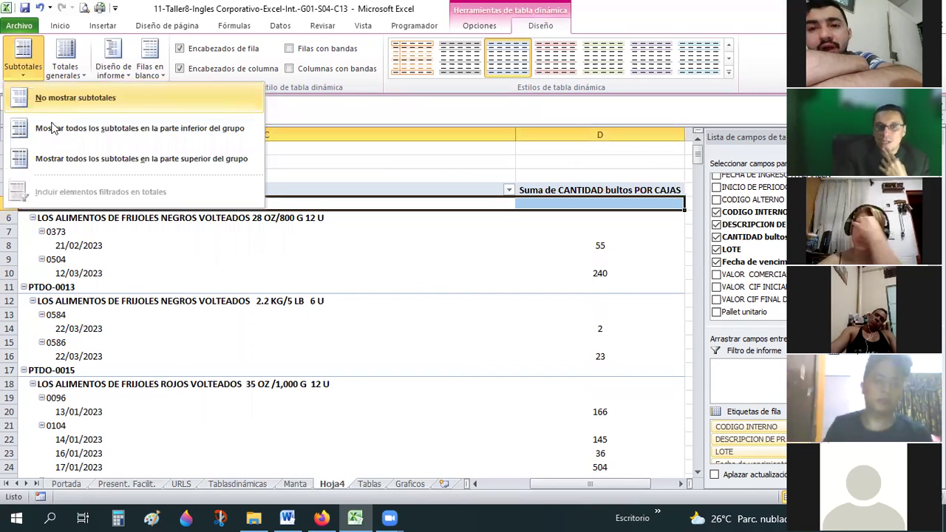
{"action": "left_click", "coordinate": [52, 128]}
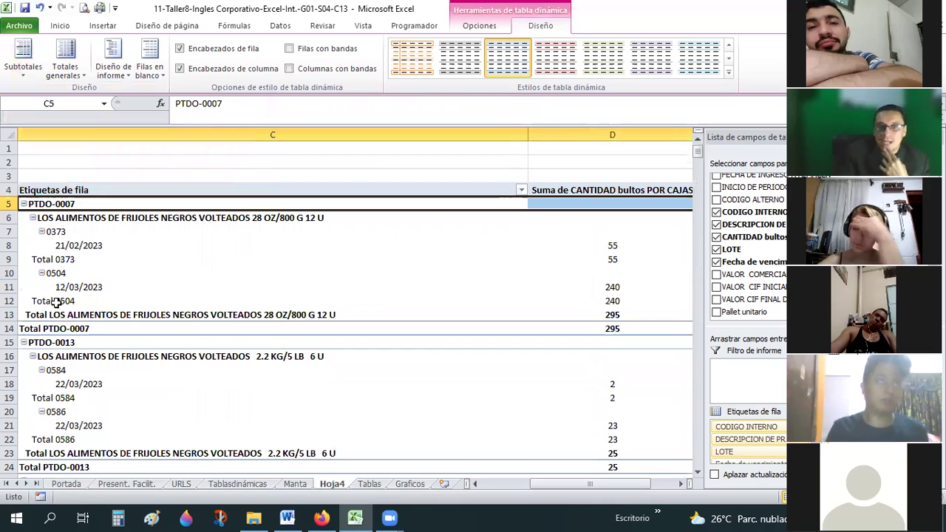
{"action": "left_click", "coordinate": [23, 59]}
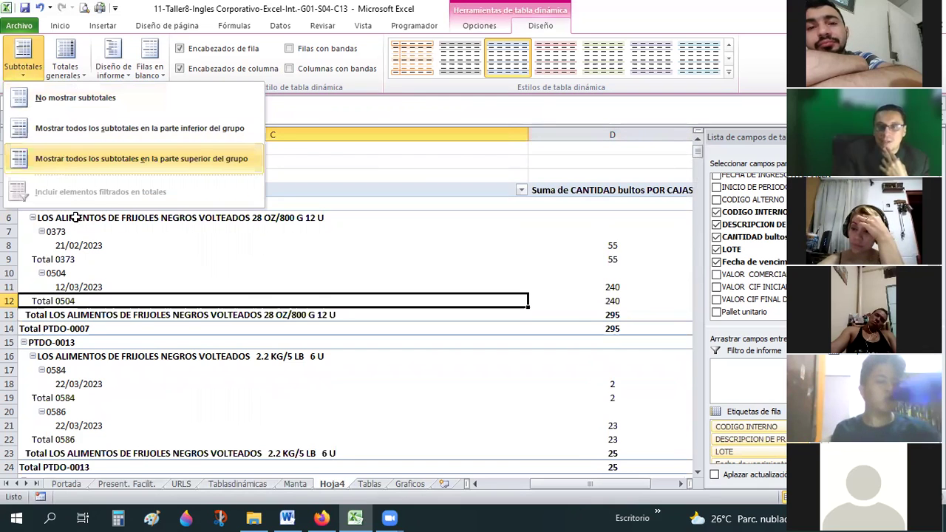
{"action": "key", "text": "Return"}
{"action": "left_click", "coordinate": [602, 204]}
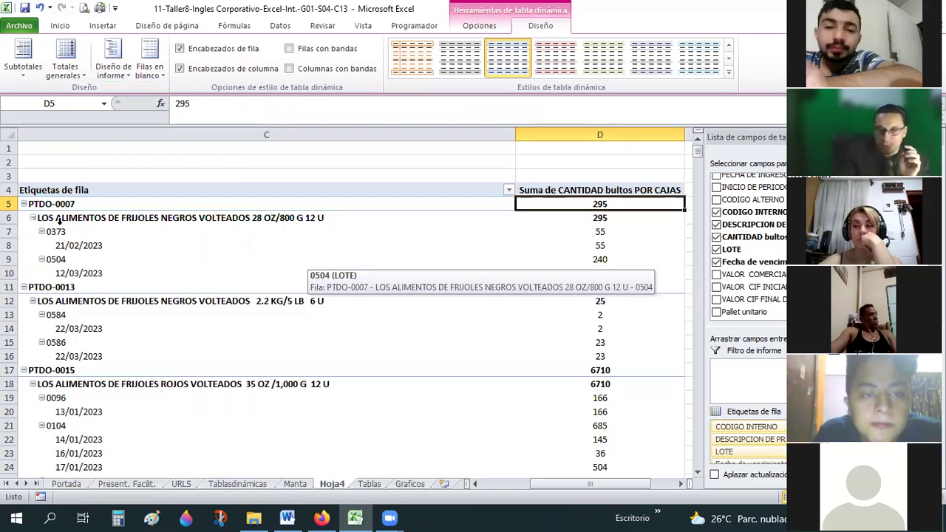
Step: Try the pivot table's grand totals for rows and columns and for columns only, and turn them off for both
{"action": "left_click", "coordinate": [75, 75]}
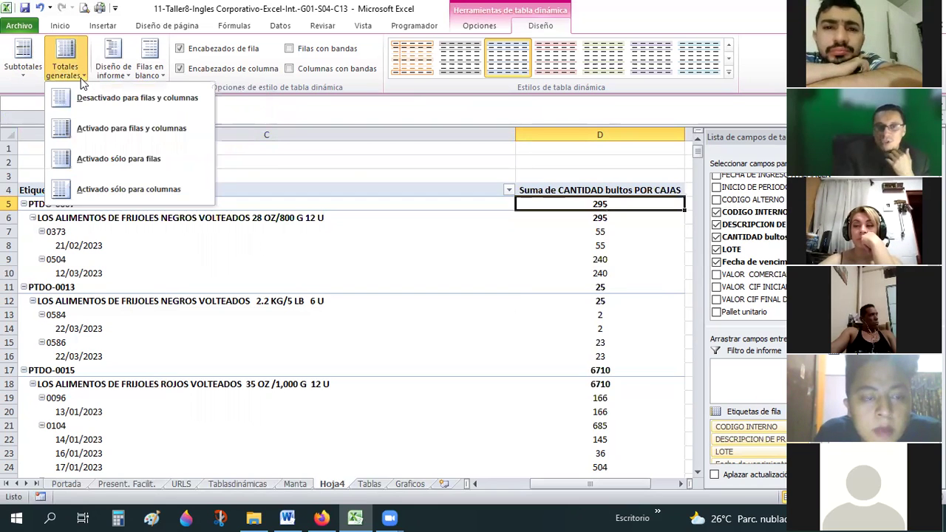
{"action": "left_click", "coordinate": [115, 129]}
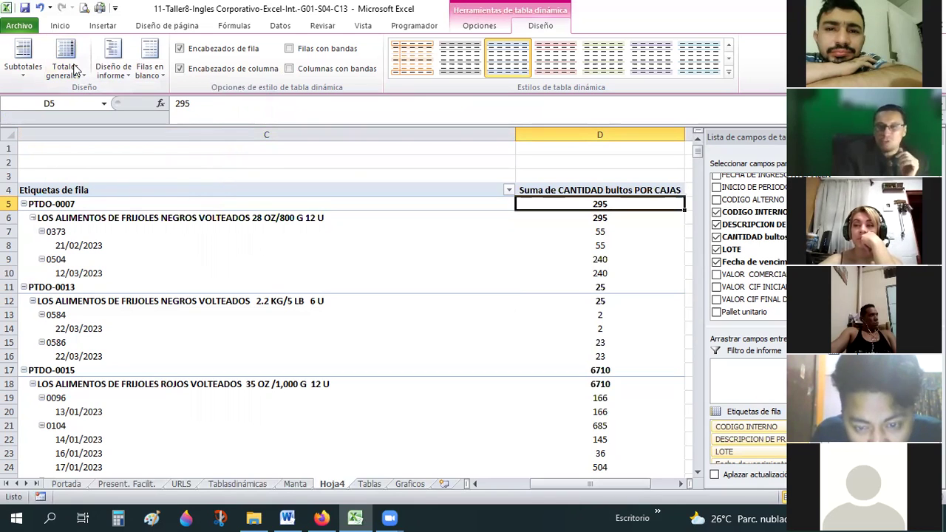
{"action": "left_click", "coordinate": [79, 75]}
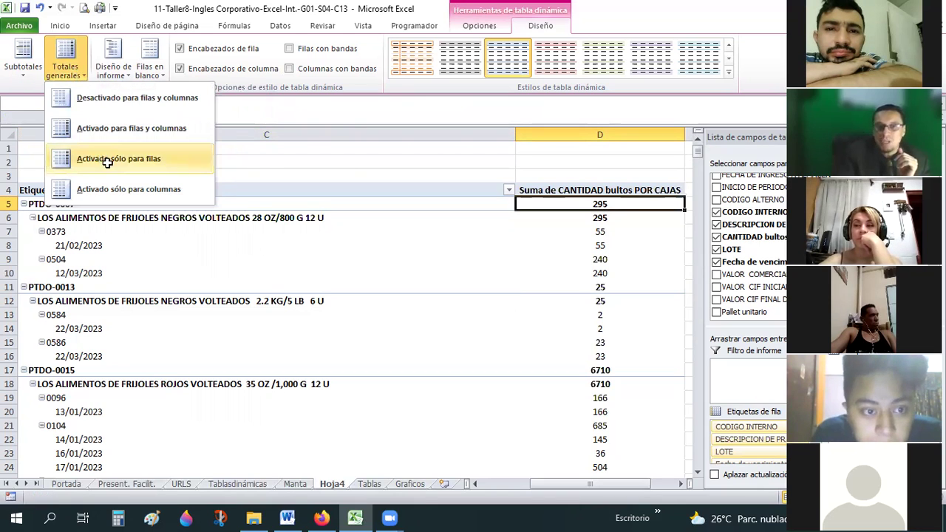
{"action": "left_click", "coordinate": [79, 76]}
{"action": "left_click", "coordinate": [79, 75]}
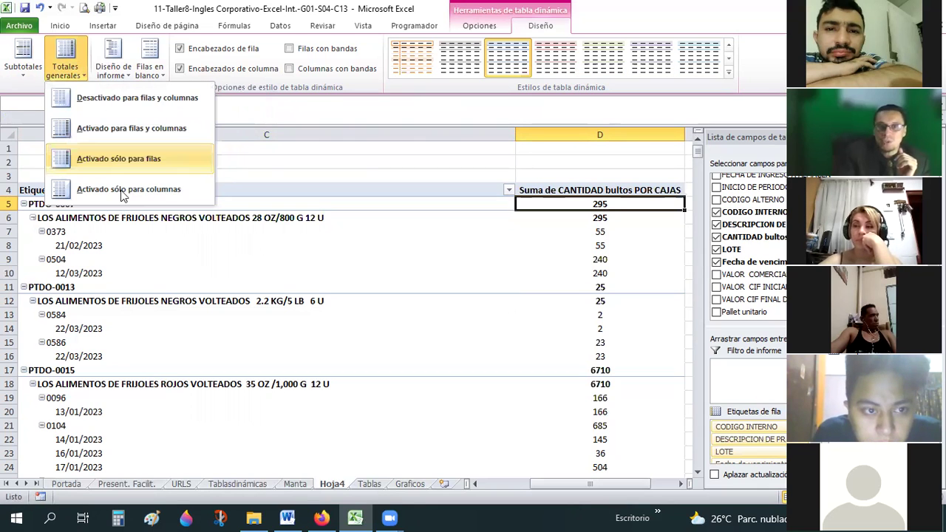
{"action": "left_click", "coordinate": [119, 189]}
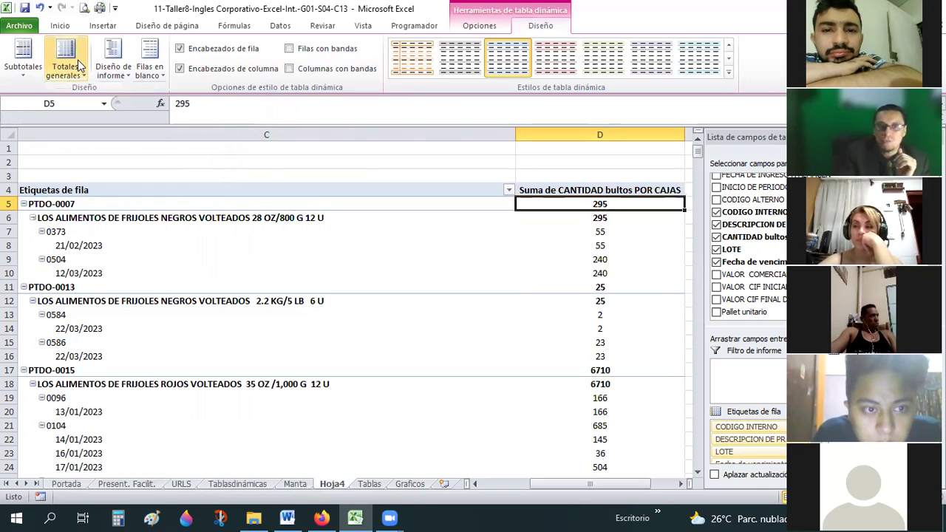
{"action": "left_click", "coordinate": [79, 66]}
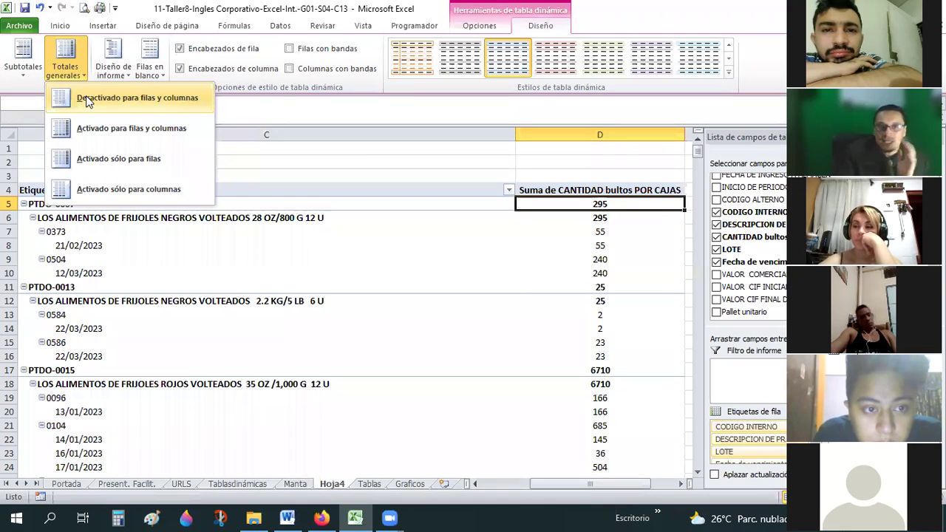
{"action": "left_click", "coordinate": [87, 97]}
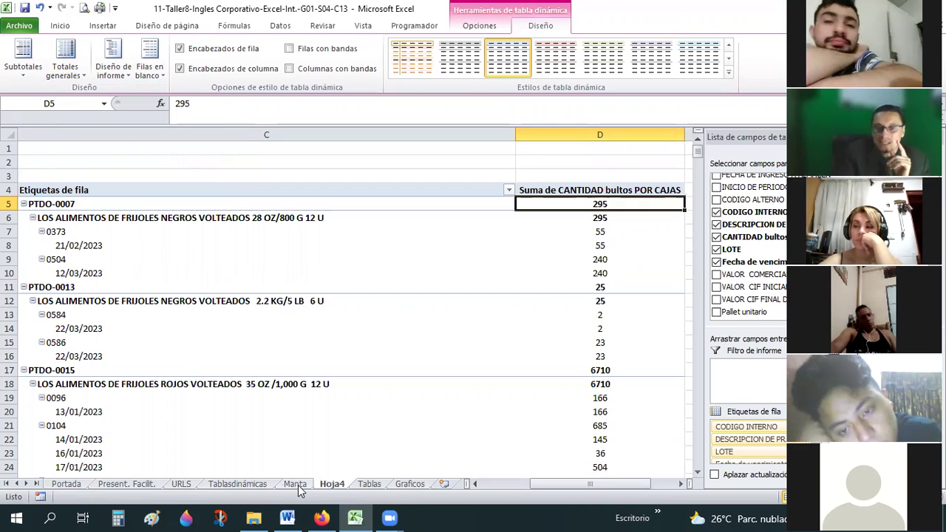
Step: Examine how the Tablas sheet's pivot table places product code and description in separate columns
{"action": "left_click", "coordinate": [369, 483]}
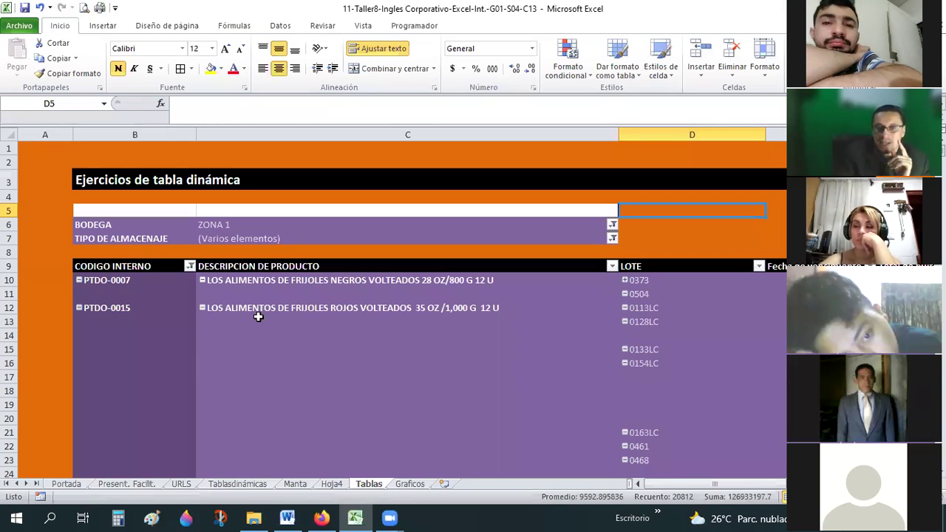
{"action": "left_click", "coordinate": [135, 266]}
{"action": "key", "text": "Down"}
{"action": "key", "text": "Down"}
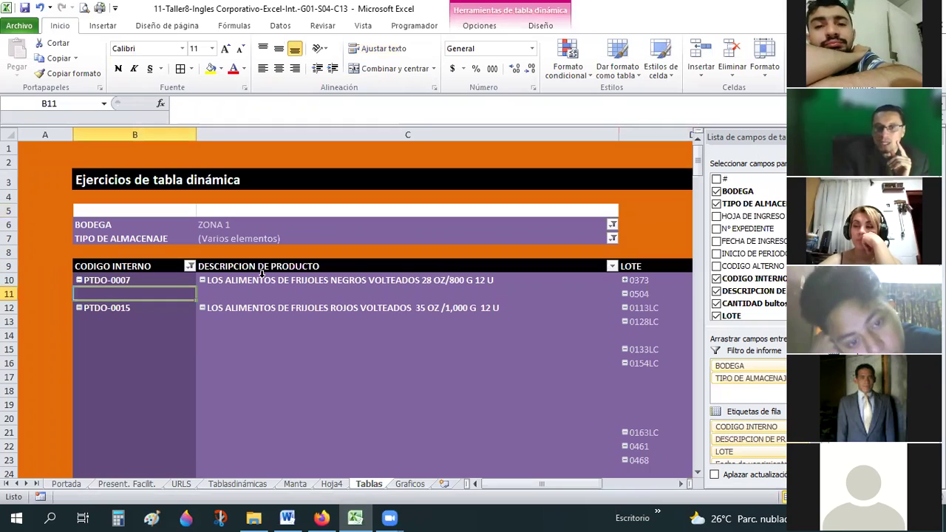
{"action": "left_click", "coordinate": [244, 282]}
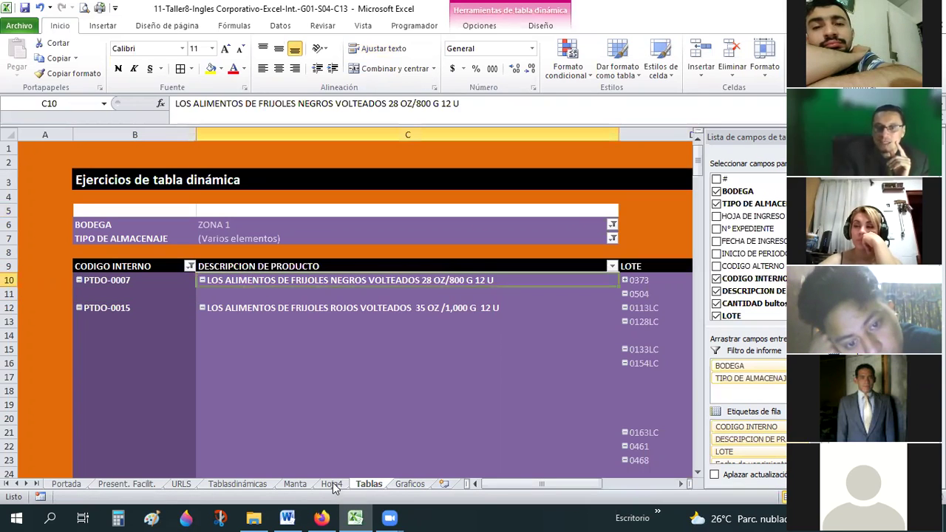
Step: Return to Hoja4 and compare how PTDO-0007's description, lots and expiry dates are stacked in one column
{"action": "key", "text": "ctrl+Page_Up"}
{"action": "key", "text": "Left"}
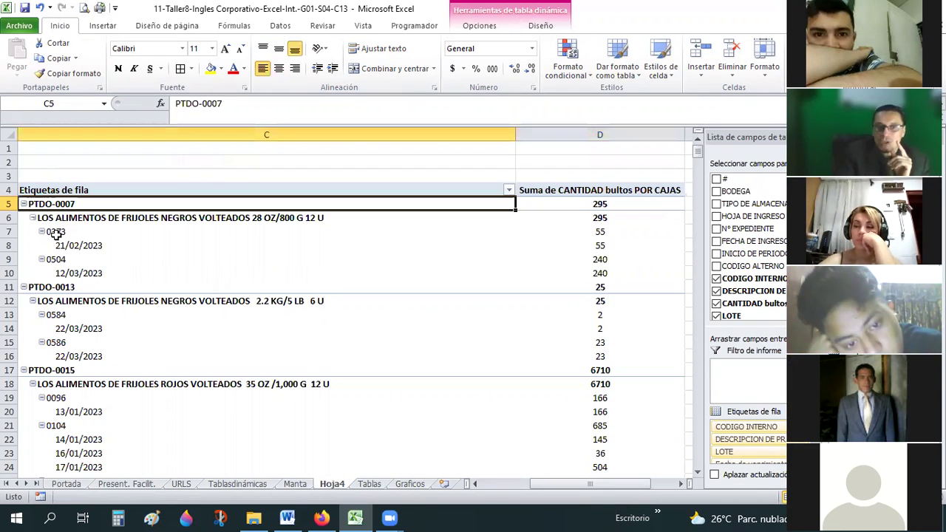
{"action": "key", "text": "Down"}
{"action": "key", "text": "Down"}
{"action": "key", "text": "Down"}
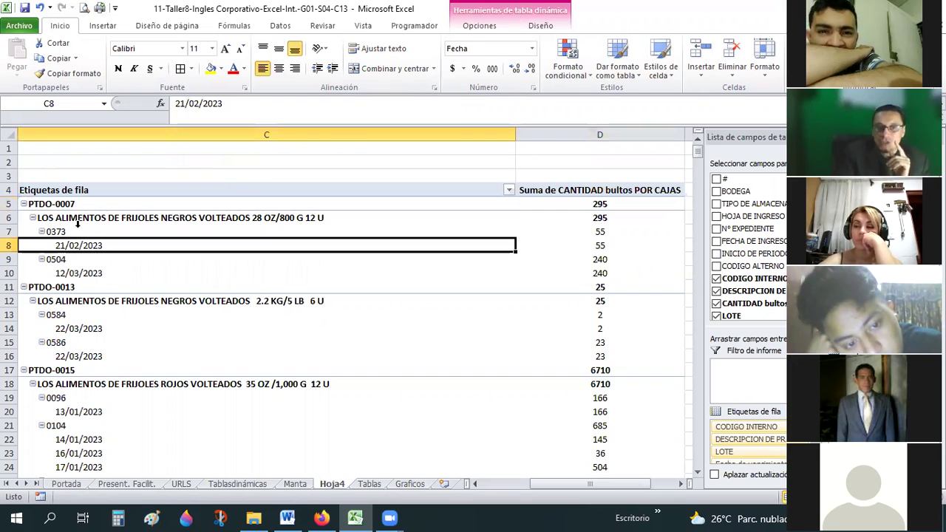
{"action": "key", "text": "Down"}
{"action": "key", "text": "Down"}
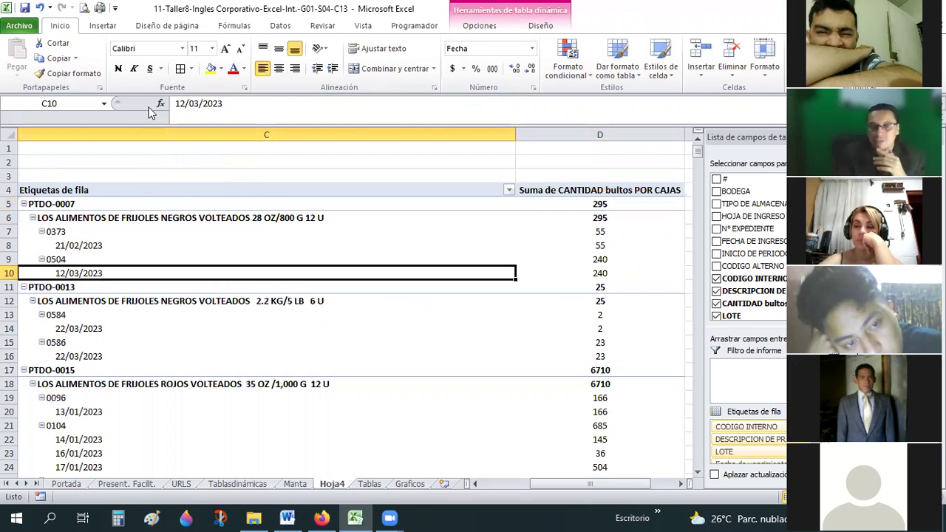
Step: Switch the Hoja4 pivot table's report layout from compact to outline form
{"action": "left_click", "coordinate": [115, 190]}
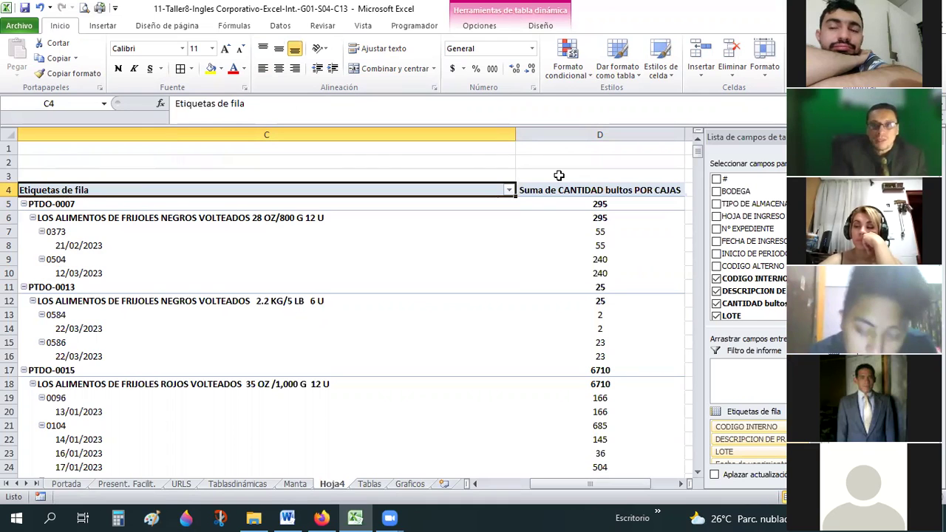
{"action": "scroll", "coordinate": [123, 80], "scroll_direction": "down", "scroll_amount": 9}
{"action": "left_click", "coordinate": [113, 68]}
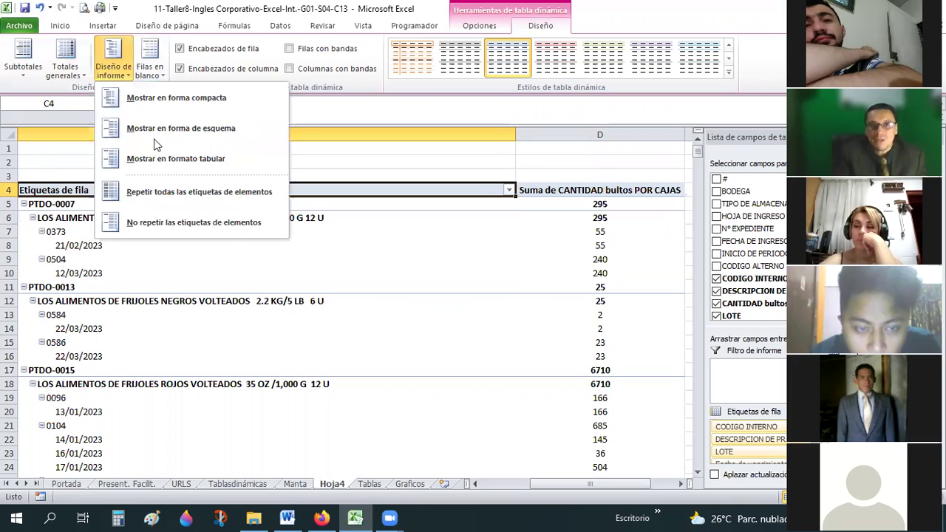
{"action": "left_click", "coordinate": [156, 134]}
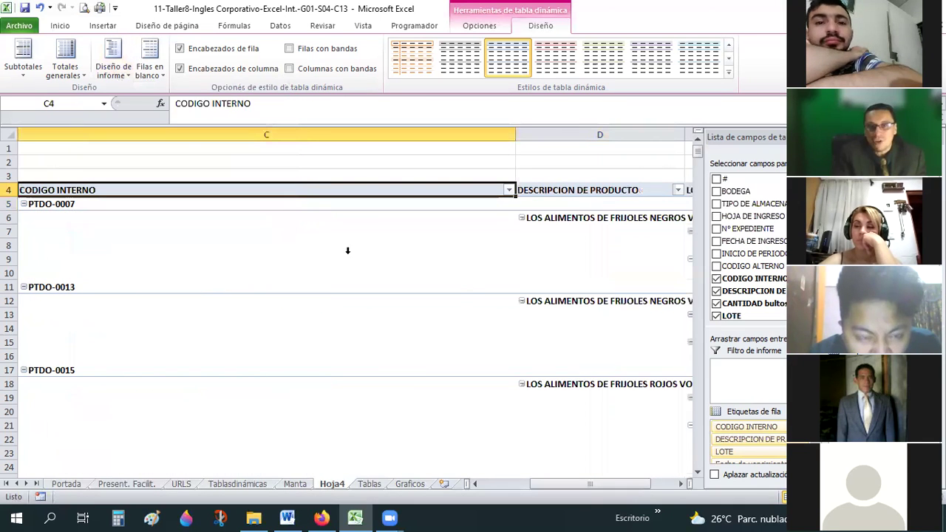
Step: Show the pivot table in tabular form and look over its description, lot, expiry date and quantity columns
{"action": "left_click", "coordinate": [113, 66]}
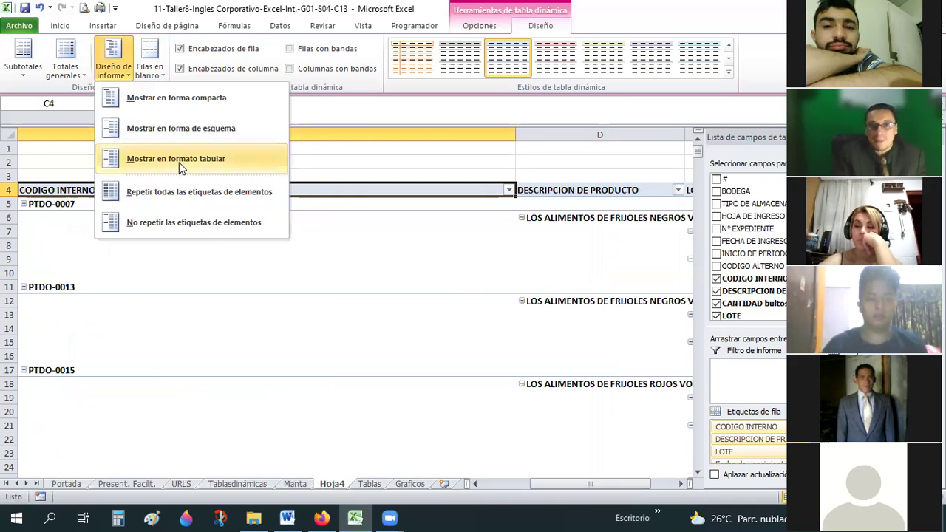
{"action": "left_click", "coordinate": [178, 161]}
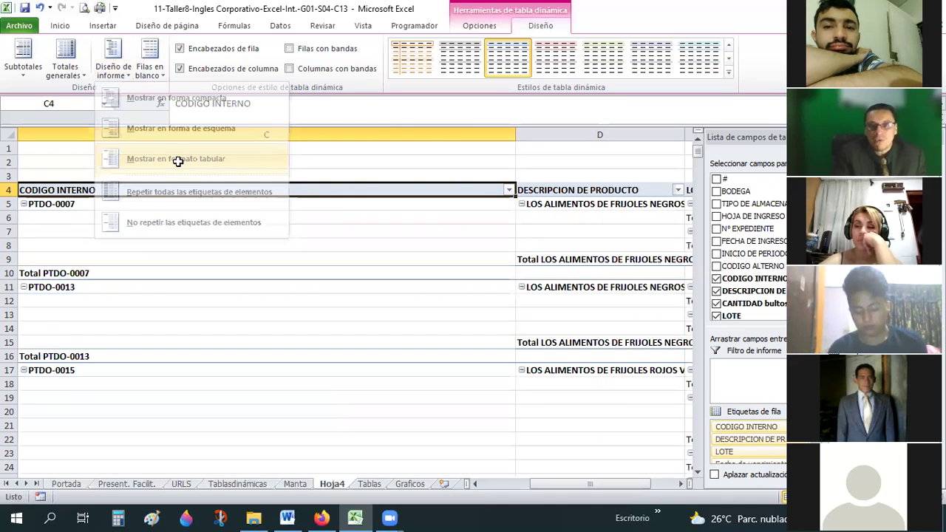
{"action": "left_click_drag", "start_coordinate": [588, 487], "coordinate": [619, 484]}
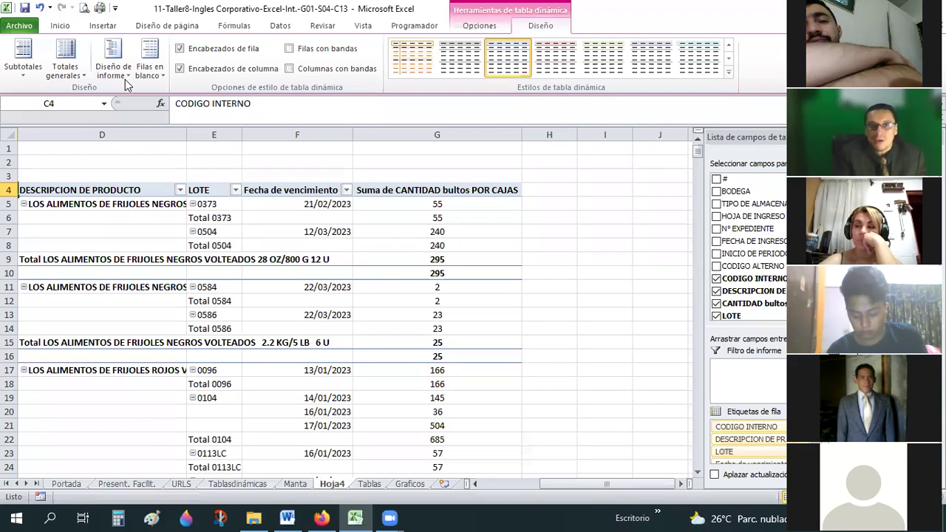
Step: Repeat all item labels in the tabular pivot table and view the code and description columns
{"action": "left_click", "coordinate": [113, 59]}
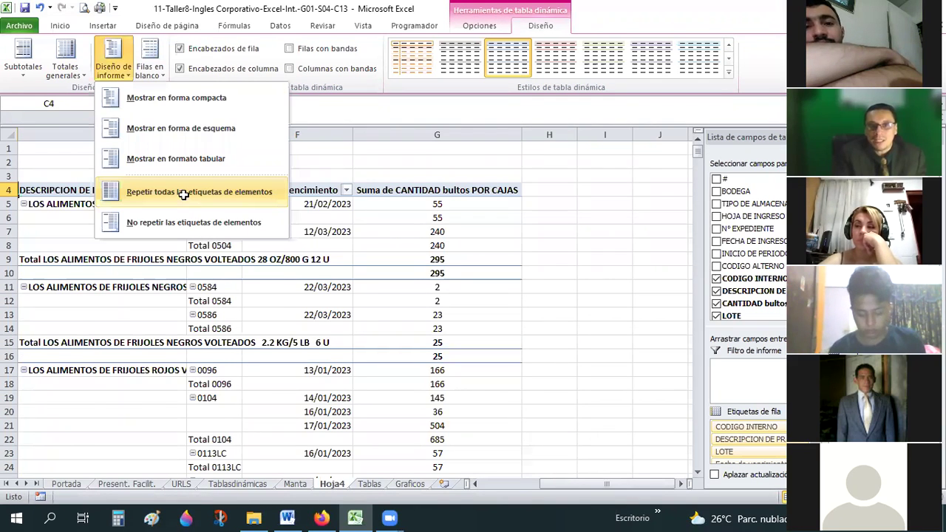
{"action": "key", "text": "Return"}
{"action": "left_click_drag", "start_coordinate": [594, 480], "coordinate": [613, 480]}
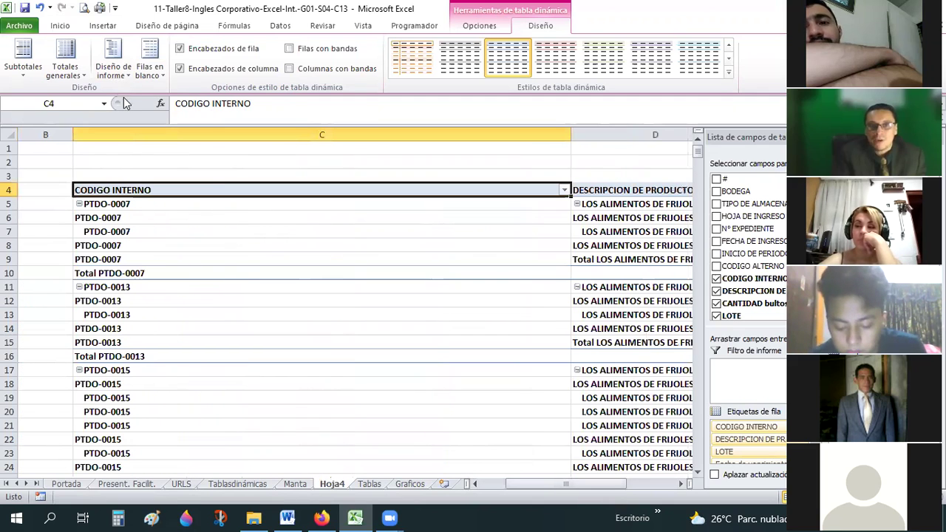
Step: Stop repeating item labels in the tabular pivot table
{"action": "key", "text": "alt+j"}
{"action": "key", "text": "y"}
{"action": "key", "text": "r"}
{"action": "key", "text": "p"}
{"action": "left_click", "coordinate": [183, 231]}
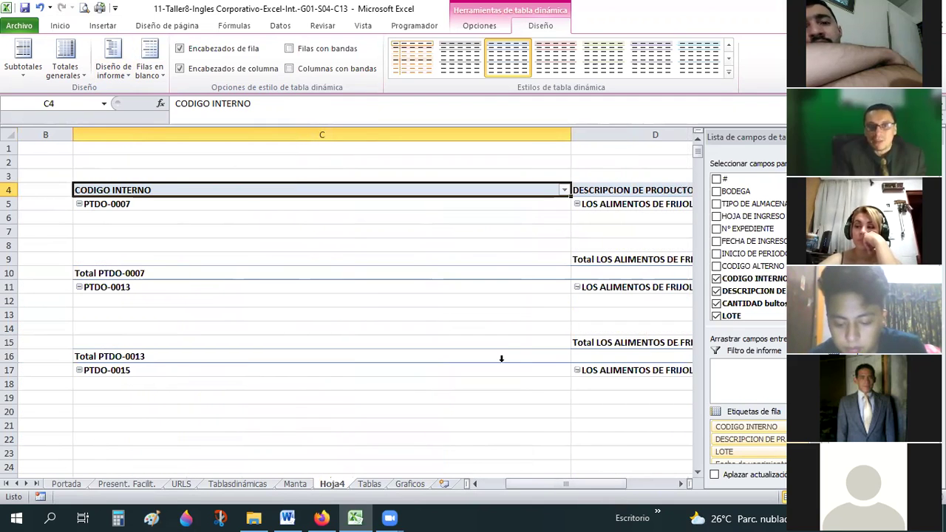
Step: Set the pivot table's report layout back to outline form and look over its columns
{"action": "left_click", "coordinate": [107, 77]}
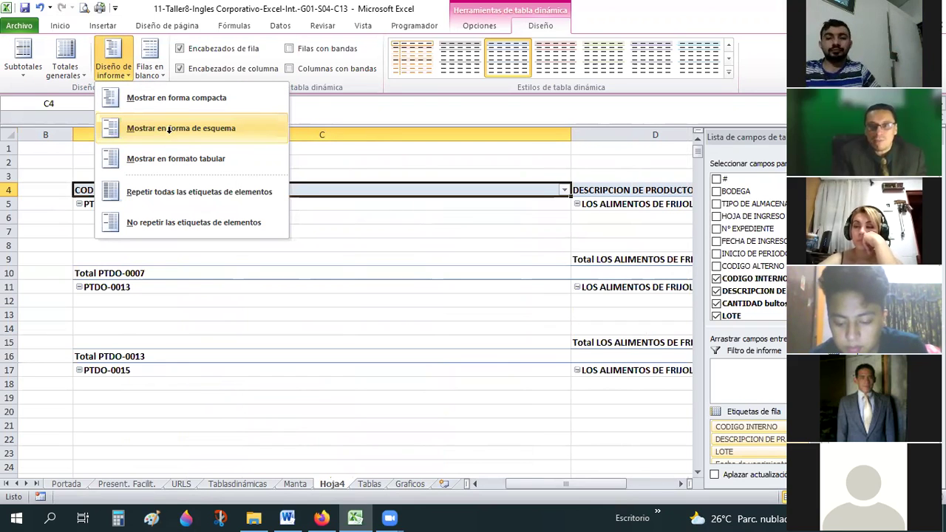
{"action": "key", "text": "Return"}
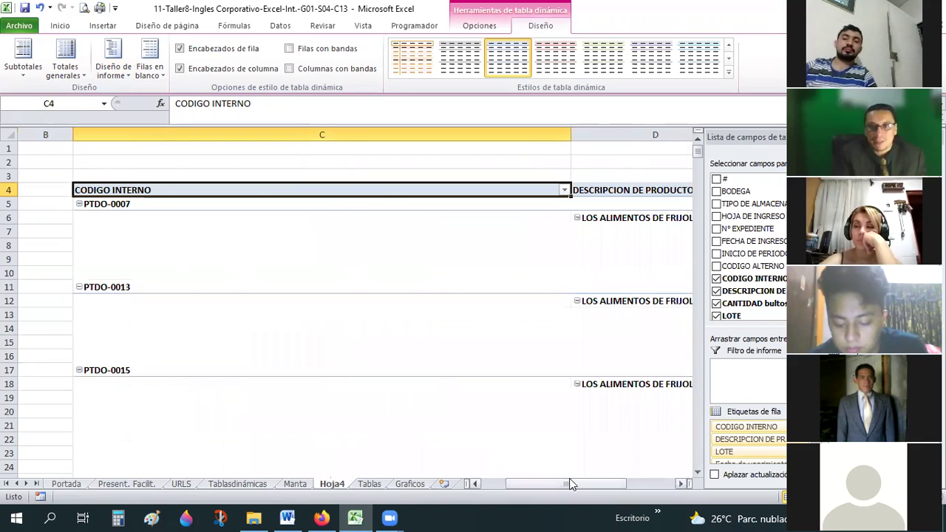
{"action": "key", "text": "ctrl+z"}
{"action": "key", "text": "ctrl+y"}
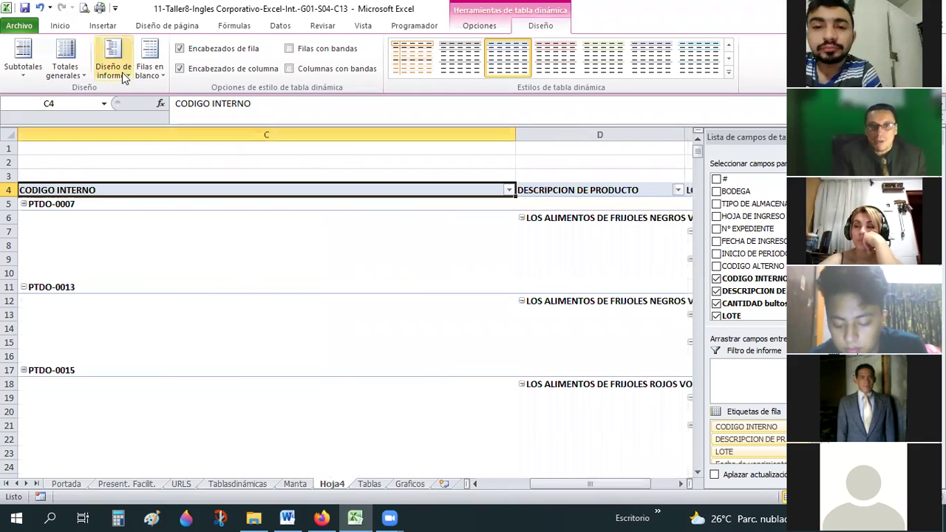
Step: Show the pivot table in tabular form and widen the product description column to fit its text
{"action": "key", "text": "Return"}
{"action": "key", "text": "Down"}
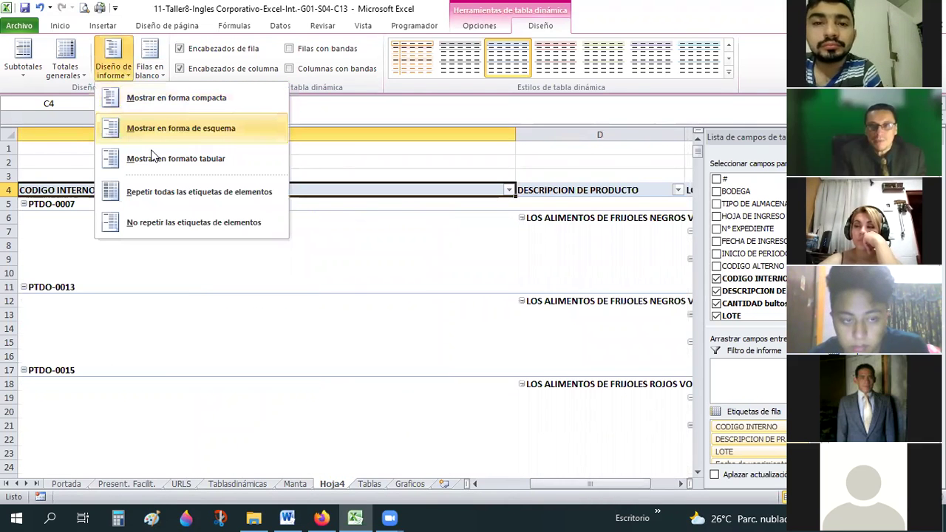
{"action": "key", "text": "Return"}
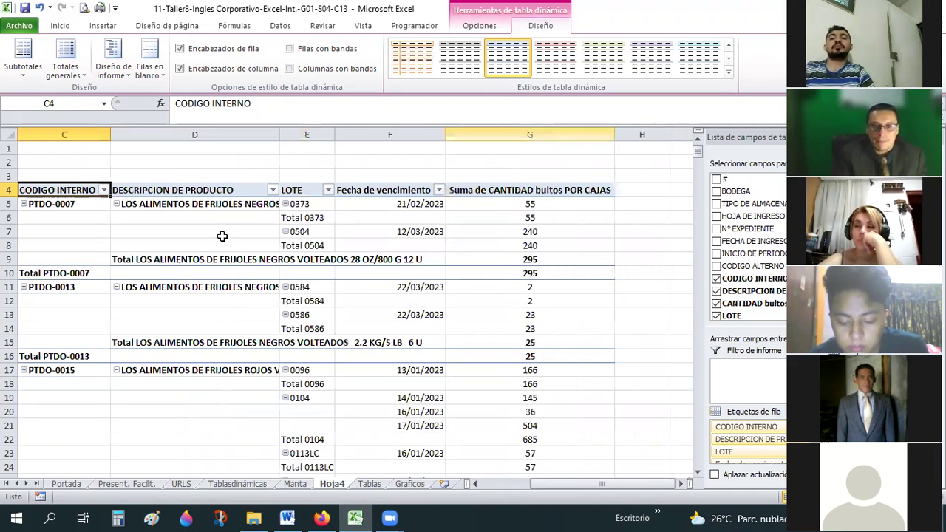
{"action": "left_click", "coordinate": [224, 235]}
{"action": "left_click_drag", "start_coordinate": [374, 139], "coordinate": [454, 128]}
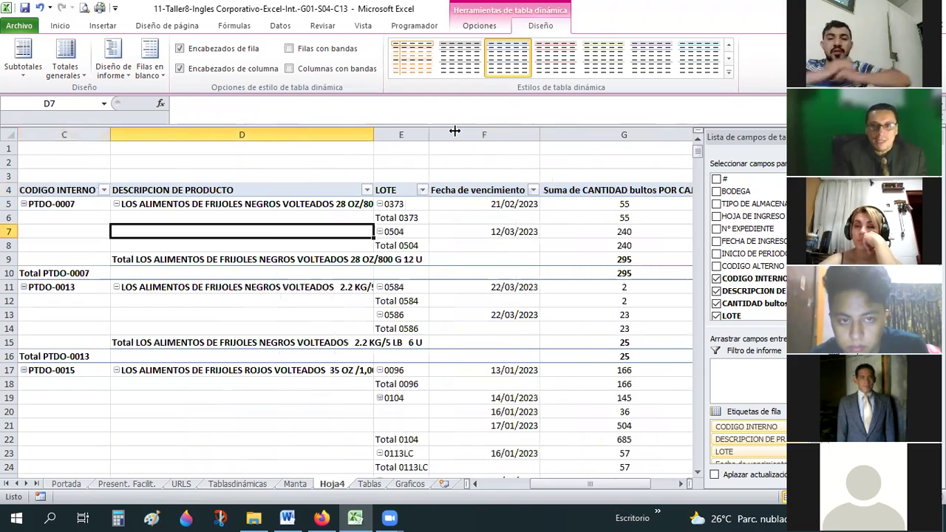
Step: Look over the tabular pivot table's code, description, lot, expiry date and quantity columns
{"action": "left_click", "coordinate": [45, 191]}
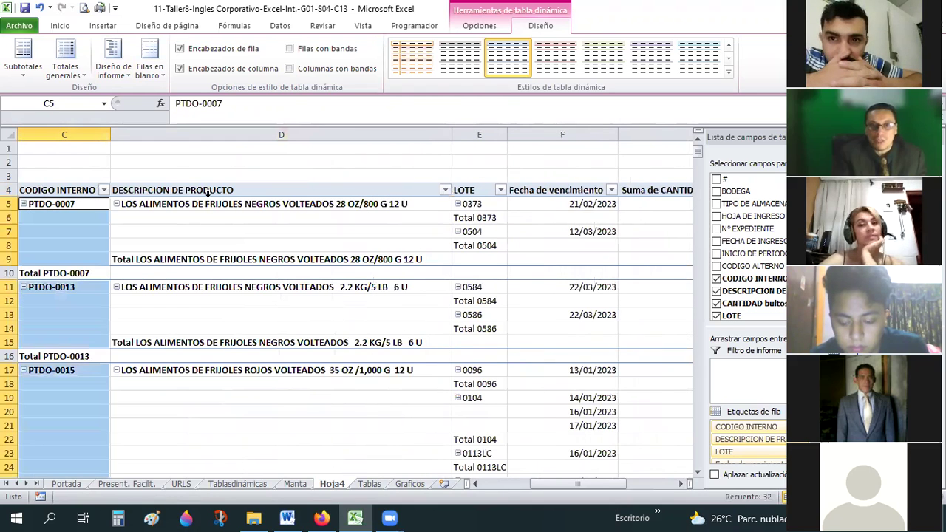
{"action": "left_click", "coordinate": [213, 204]}
{"action": "left_click_drag", "start_coordinate": [488, 204], "coordinate": [561, 246]}
{"action": "key", "text": "shift+Right"}
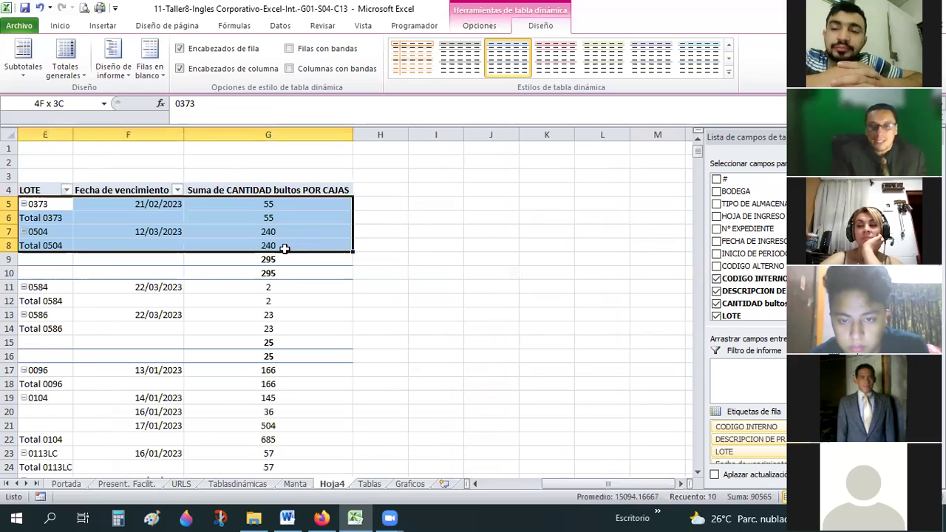
{"action": "left_click", "coordinate": [142, 205]}
{"action": "left_click_drag", "start_coordinate": [612, 486], "coordinate": [433, 298]}
{"action": "scroll", "coordinate": [512, 314], "scroll_direction": "down", "scroll_amount": 2}
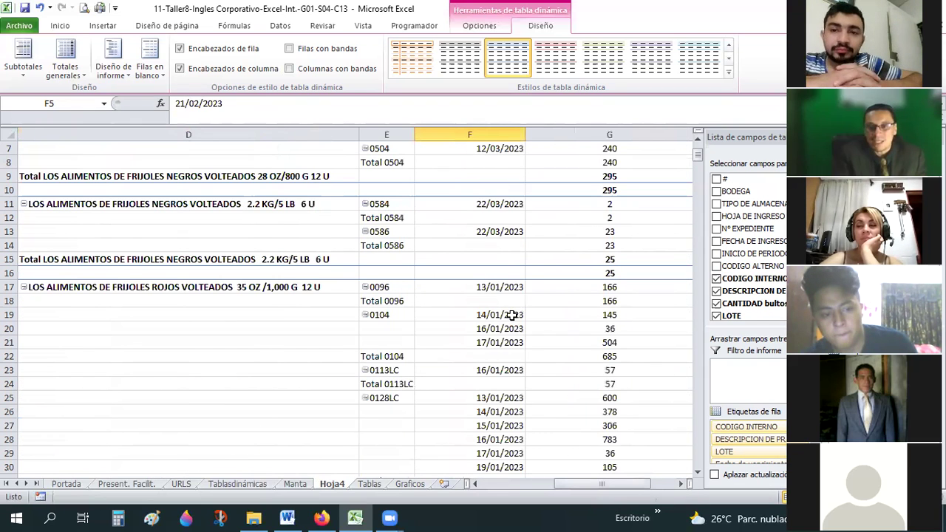
Step: Examine the expiry dates and box quantities of lot 0104 and compare their sum with the lot's subtotal
{"action": "left_click_drag", "start_coordinate": [510, 314], "coordinate": [512, 342]}
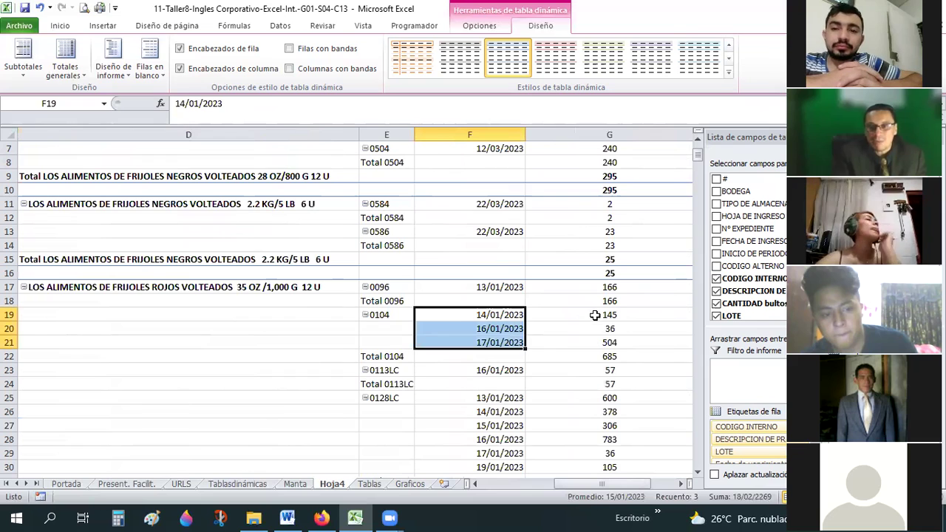
{"action": "left_click_drag", "start_coordinate": [595, 314], "coordinate": [595, 339]}
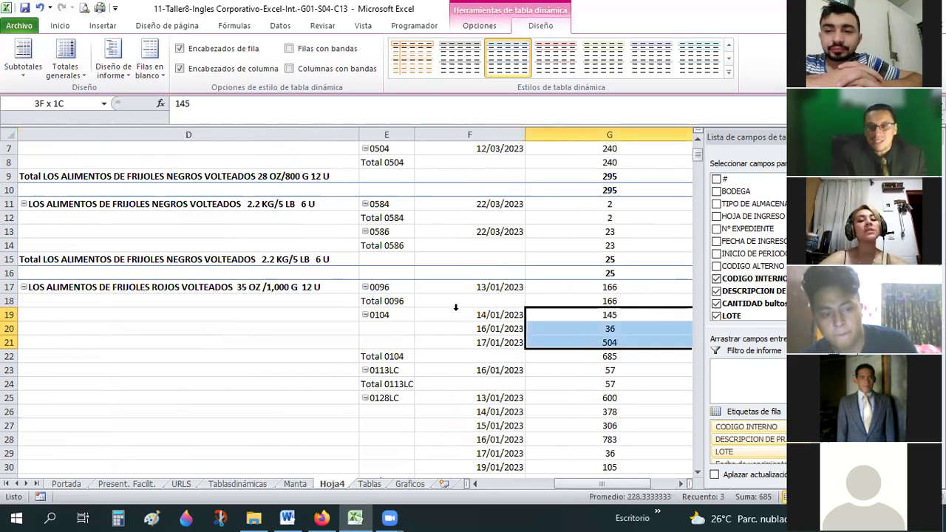
{"action": "left_click", "coordinate": [399, 316]}
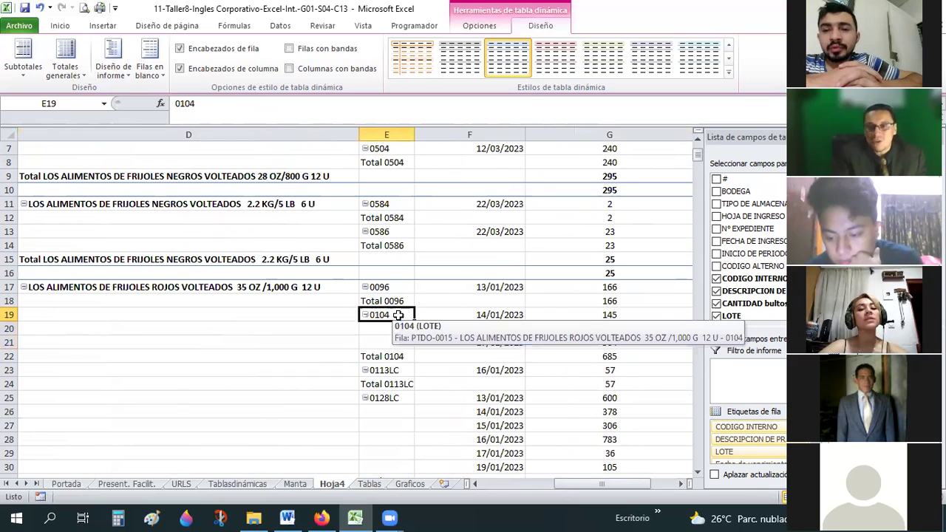
{"action": "key", "text": "Right"}
{"action": "key", "text": "Right"}
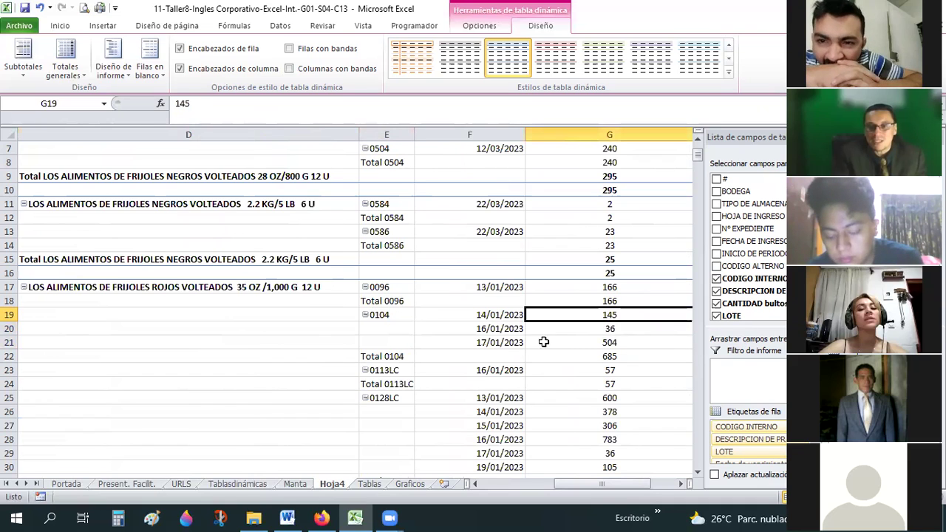
{"action": "key", "text": "Down"}
{"action": "key", "text": "Down"}
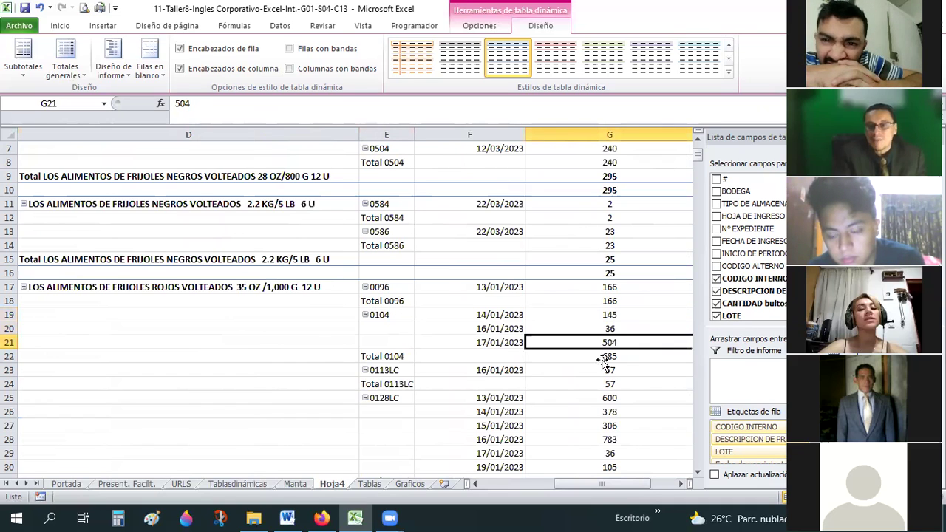
{"action": "key", "text": "Down"}
{"action": "left_click", "coordinate": [604, 314]}
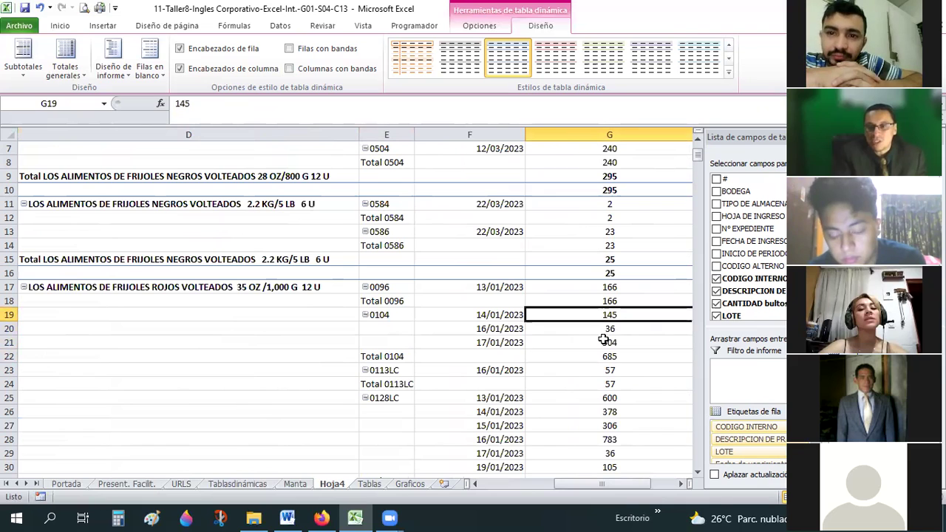
{"action": "left_click_drag", "start_coordinate": [604, 340], "coordinate": [603, 340]}
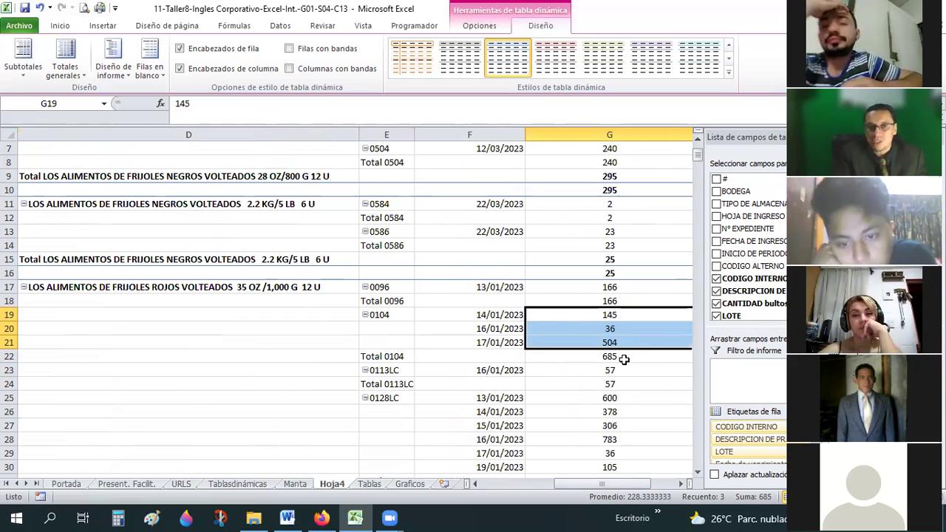
Step: Turn off all subtotals in the pivot table
{"action": "left_click", "coordinate": [37, 71]}
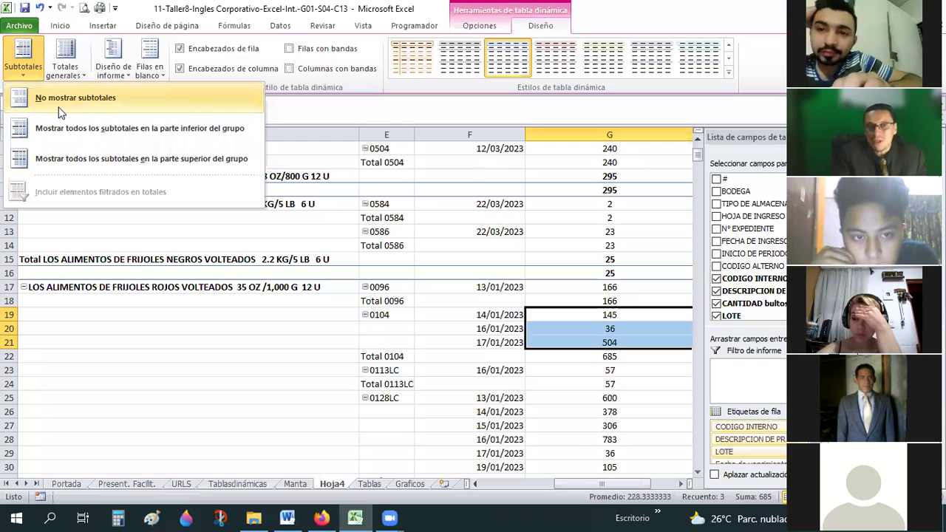
{"action": "left_click", "coordinate": [61, 103]}
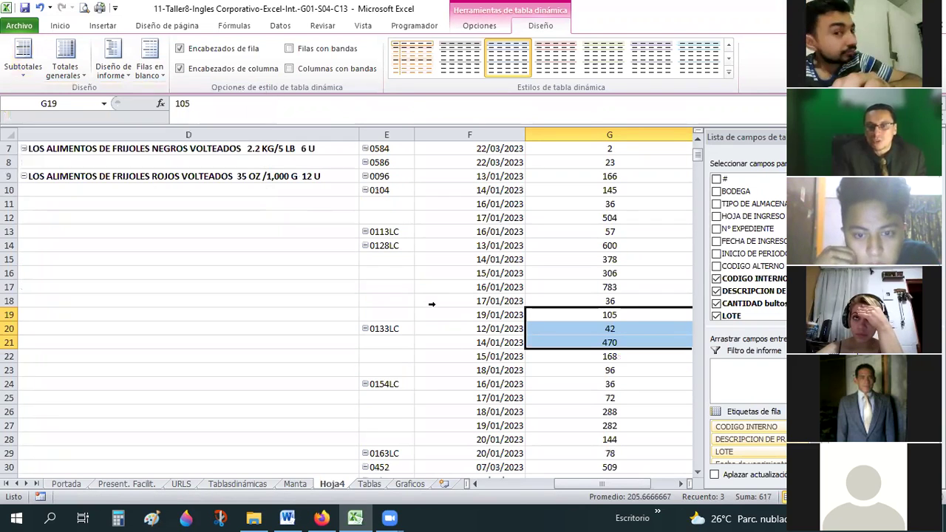
{"action": "scroll", "coordinate": [425, 239], "scroll_direction": "up", "scroll_amount": 2}
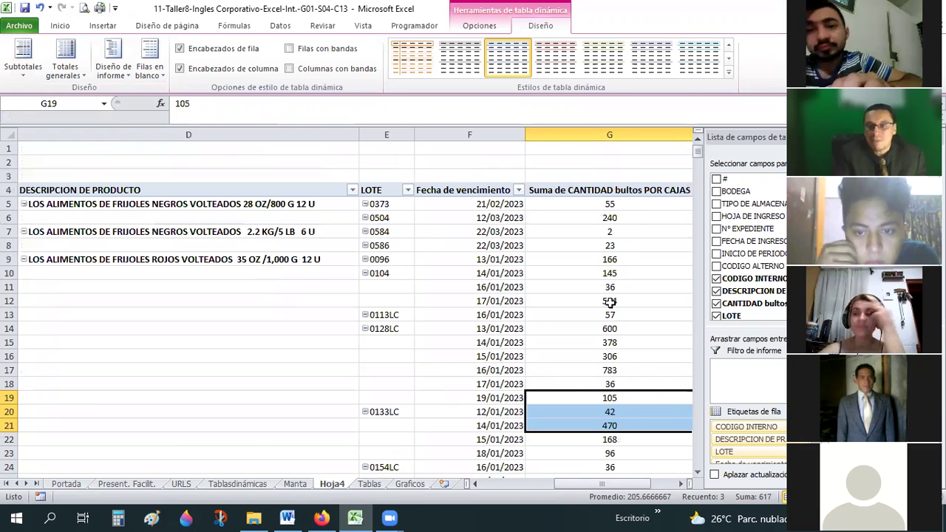
Step: Examine the expiry dates of lot 0128LC and select its box quantities to read their sum
{"action": "scroll", "coordinate": [458, 292], "scroll_direction": "down", "scroll_amount": 1}
{"action": "left_click", "coordinate": [406, 312]}
{"action": "left_click", "coordinate": [473, 287]}
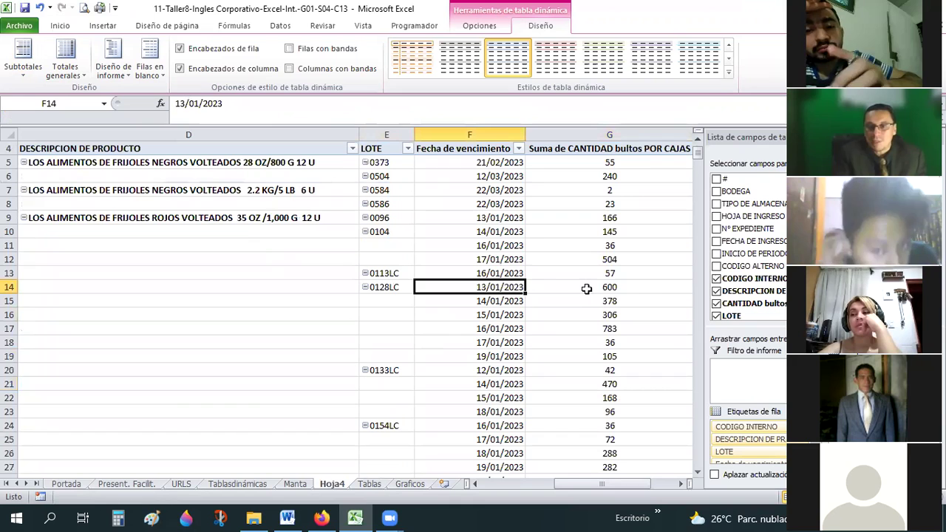
{"action": "left_click", "coordinate": [584, 291]}
{"action": "key", "text": "Down"}
{"action": "key", "text": "Down"}
{"action": "key", "text": "Down"}
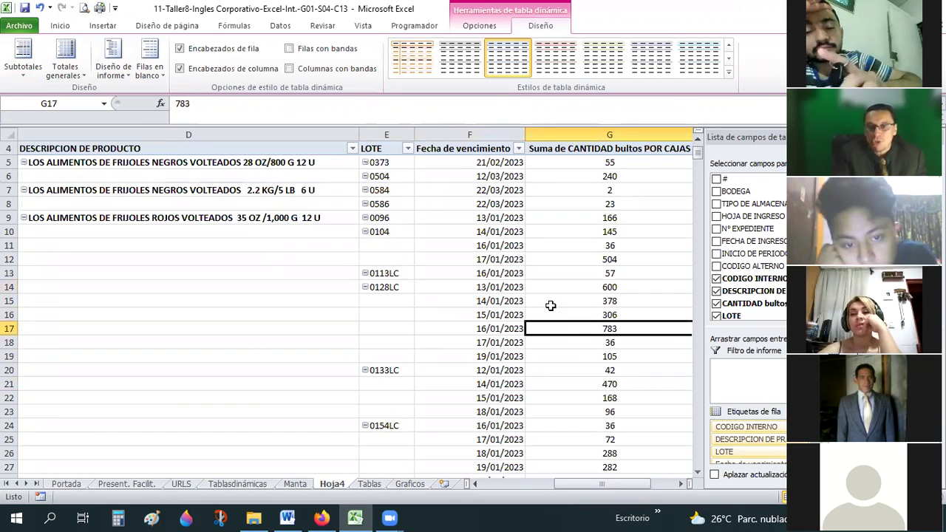
{"action": "key", "text": "Down"}
{"action": "left_click", "coordinate": [392, 289]}
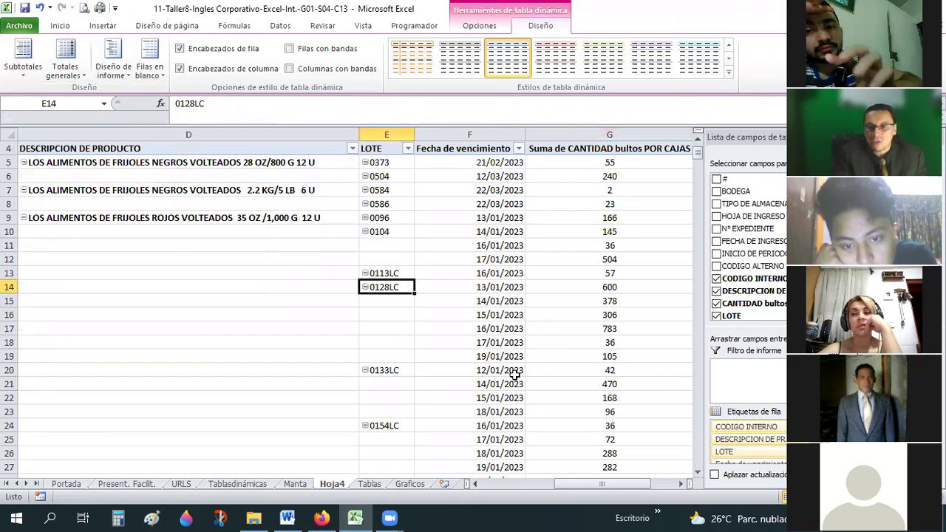
{"action": "left_click_drag", "start_coordinate": [557, 357], "coordinate": [558, 289]}
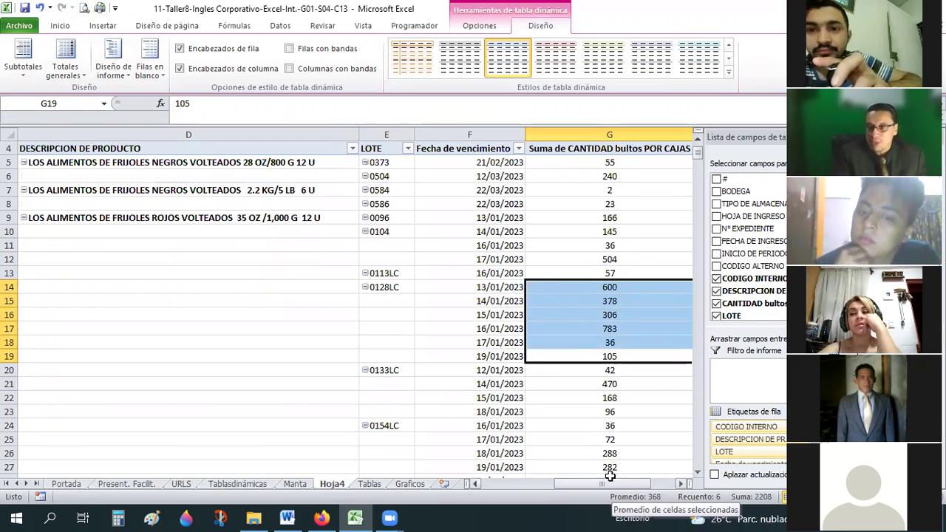
Step: Select the lot column and look across all columns of the pivot table from code to quantity
{"action": "left_click", "coordinate": [408, 339]}
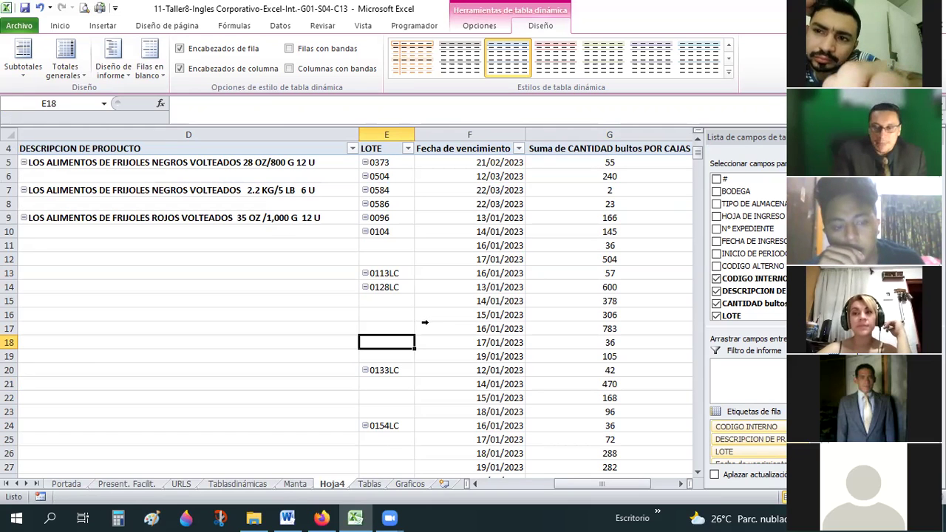
{"action": "key", "text": "ctrl+space"}
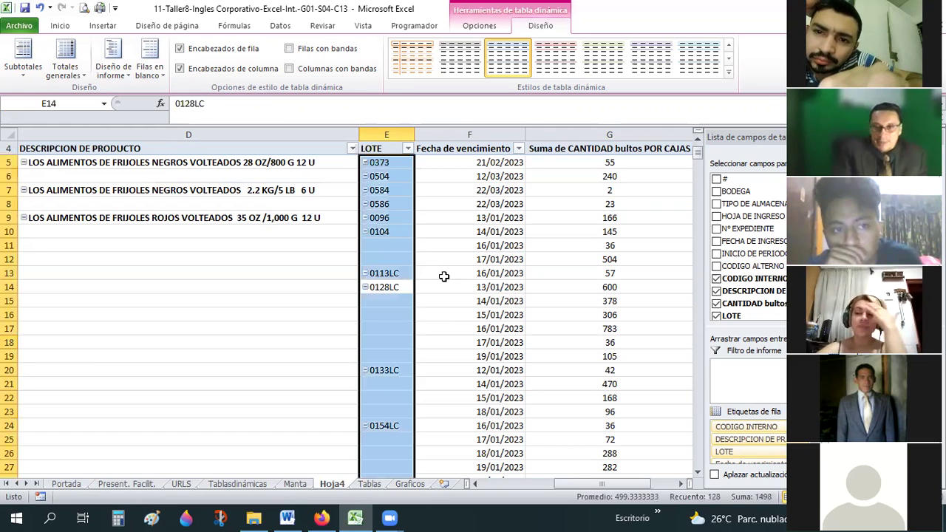
{"action": "left_click", "coordinate": [444, 276]}
{"action": "scroll", "coordinate": [444, 277], "scroll_direction": "up", "scroll_amount": 1}
{"action": "left_click_drag", "start_coordinate": [658, 487], "coordinate": [607, 516]}
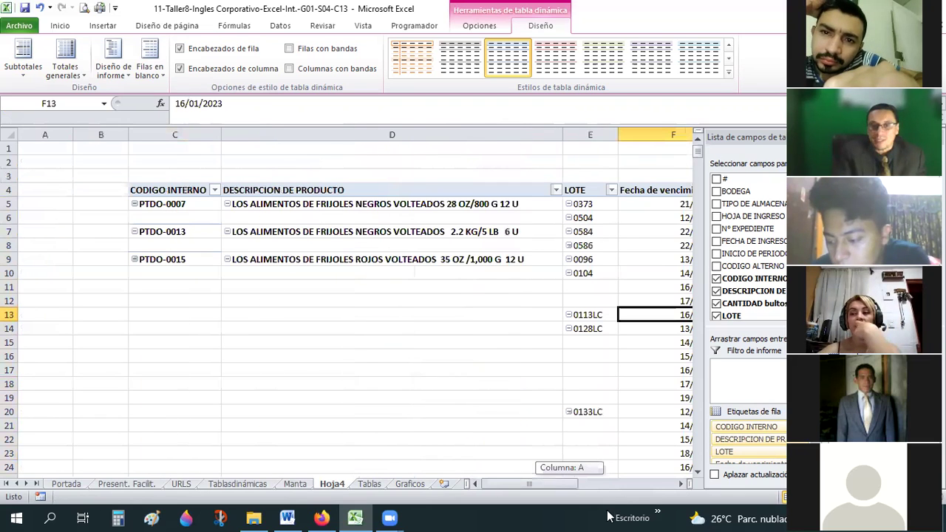
{"action": "left_click_drag", "start_coordinate": [527, 505], "coordinate": [597, 509]}
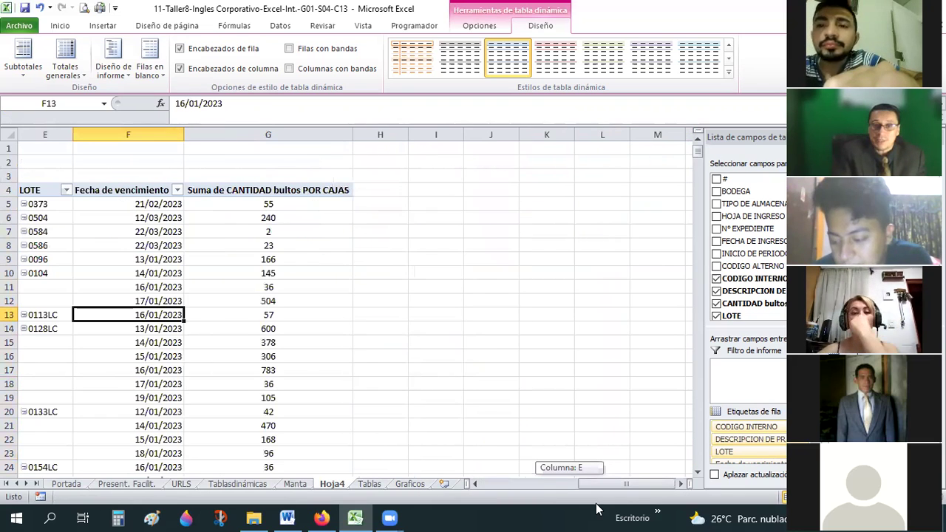
{"action": "left_click_drag", "start_coordinate": [627, 483], "coordinate": [625, 483]}
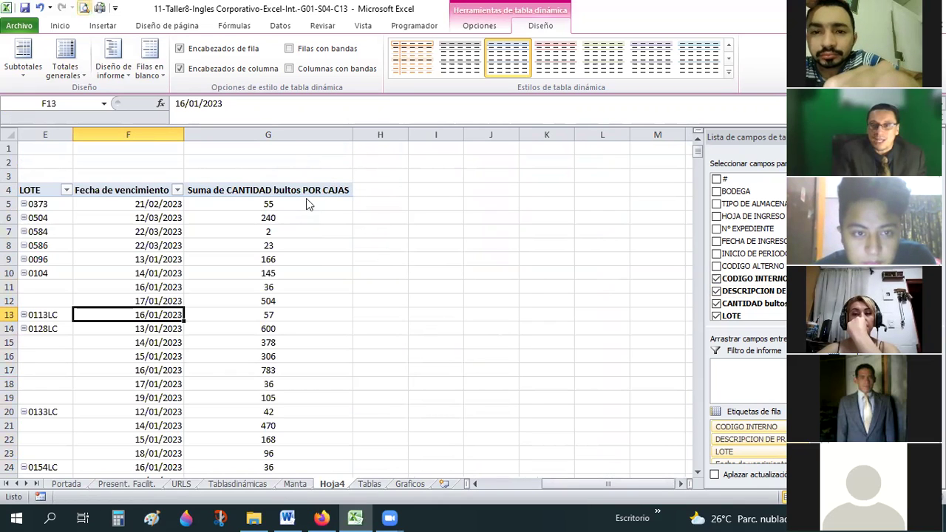
Step: Preview the printout of Hoja4 and set its page to landscape orientation with a 65% print scale
{"action": "key", "text": "ctrl+p"}
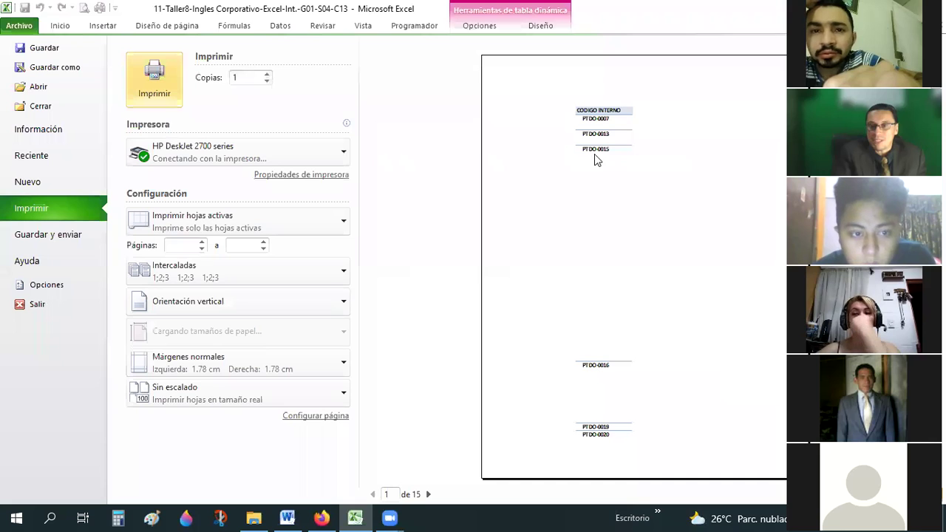
{"action": "key", "text": "Escape"}
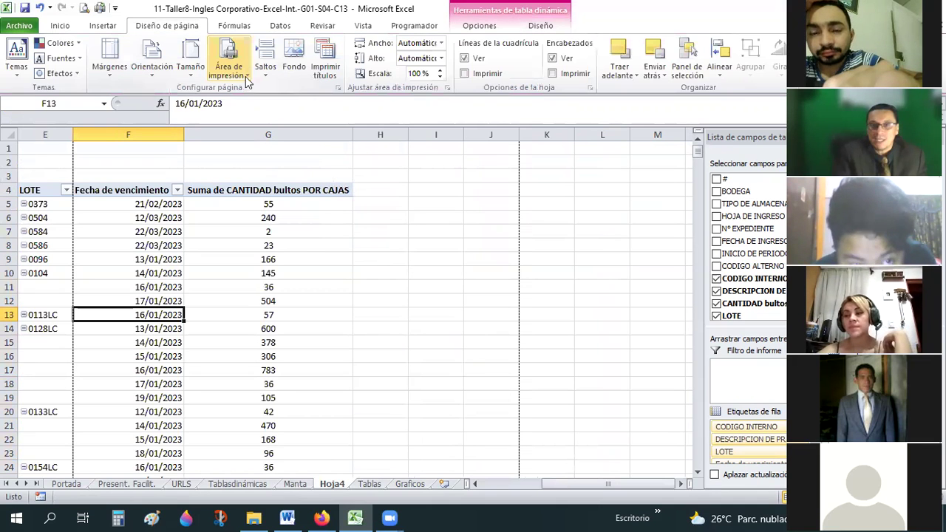
{"action": "left_click", "coordinate": [151, 71]}
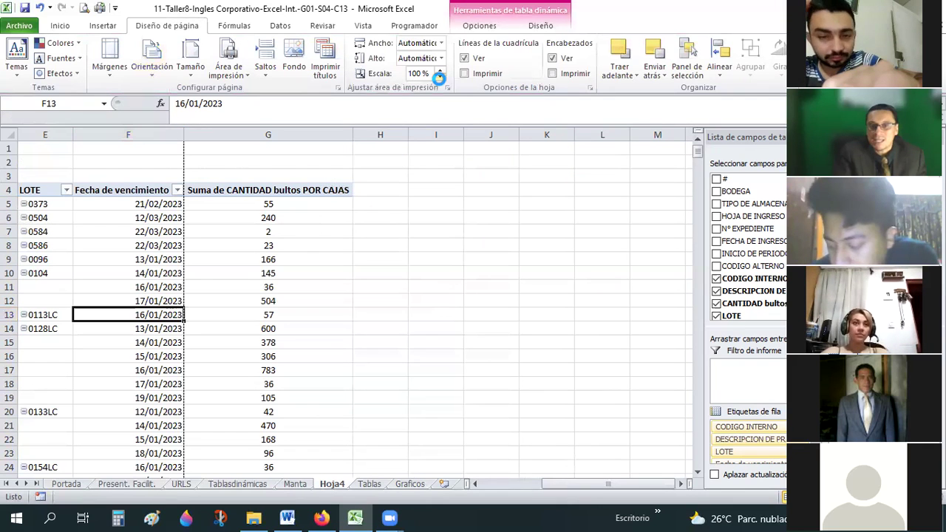
{"action": "left_click", "coordinate": [442, 73]}
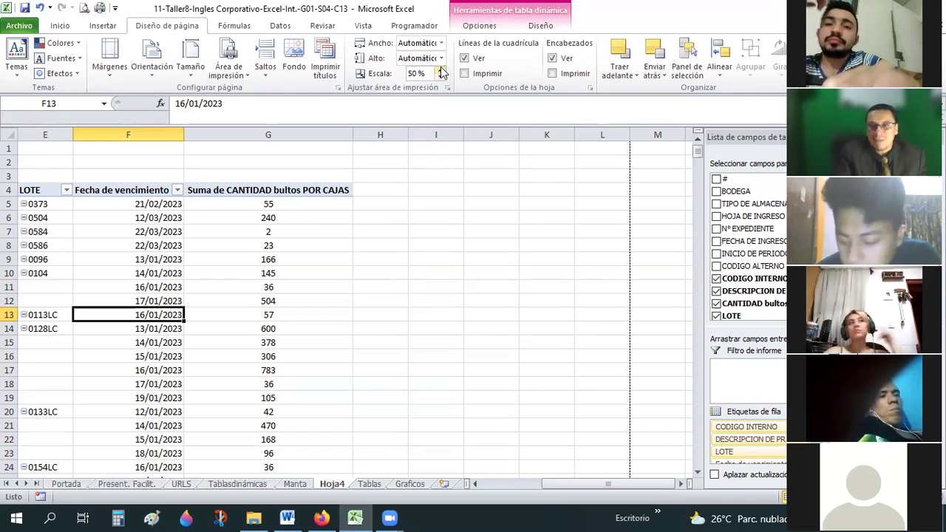
{"action": "left_click", "coordinate": [442, 71]}
{"action": "left_click", "coordinate": [441, 71]}
{"action": "left_click", "coordinate": [441, 71]}
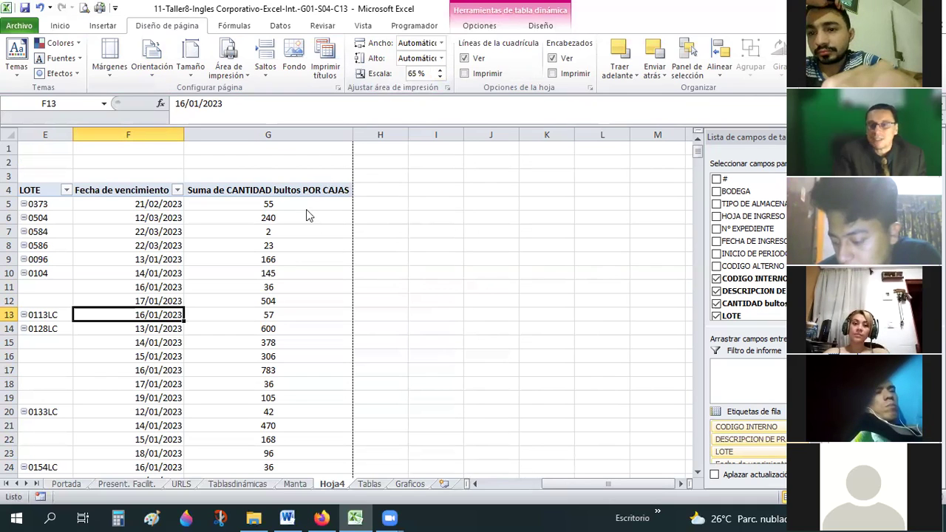
Step: Page through the print preview of the landscape report and return to the sheet's CODIGO INTERNO header
{"action": "key", "text": "ctrl+p"}
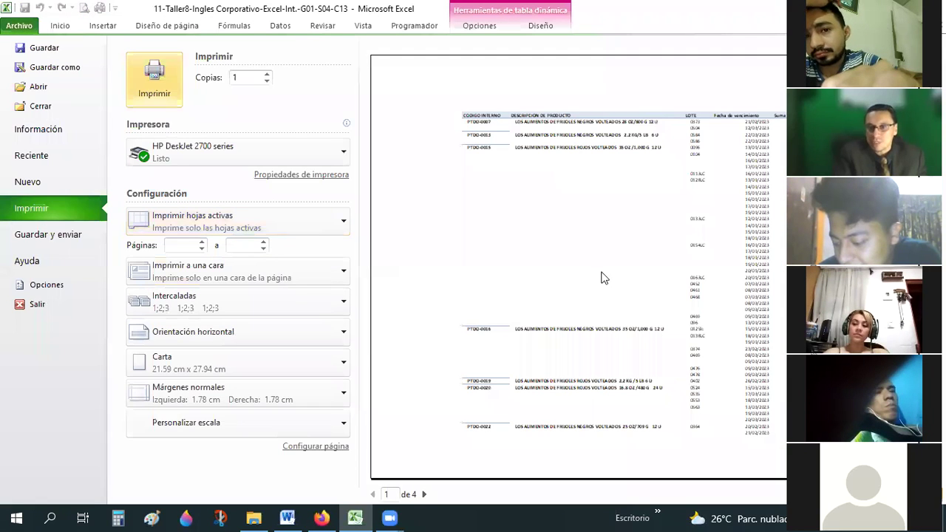
{"action": "scroll", "coordinate": [601, 278], "scroll_direction": "down", "scroll_amount": 1}
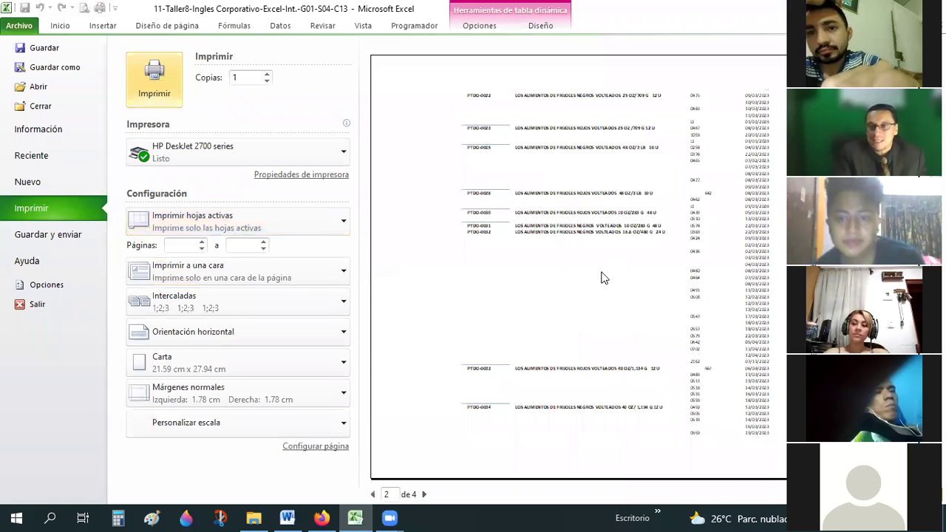
{"action": "scroll", "coordinate": [601, 277], "scroll_direction": "down", "scroll_amount": 2}
{"action": "key", "text": "Escape"}
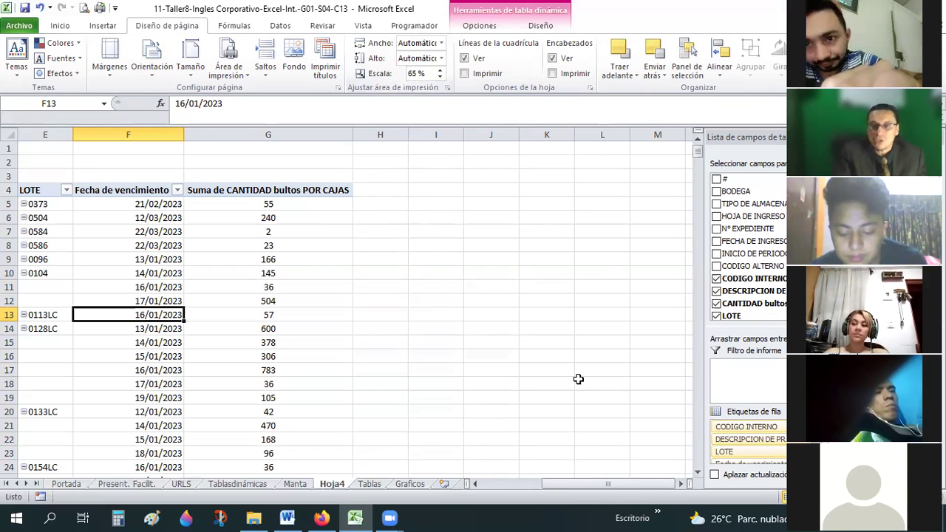
{"action": "left_click", "coordinate": [500, 483]}
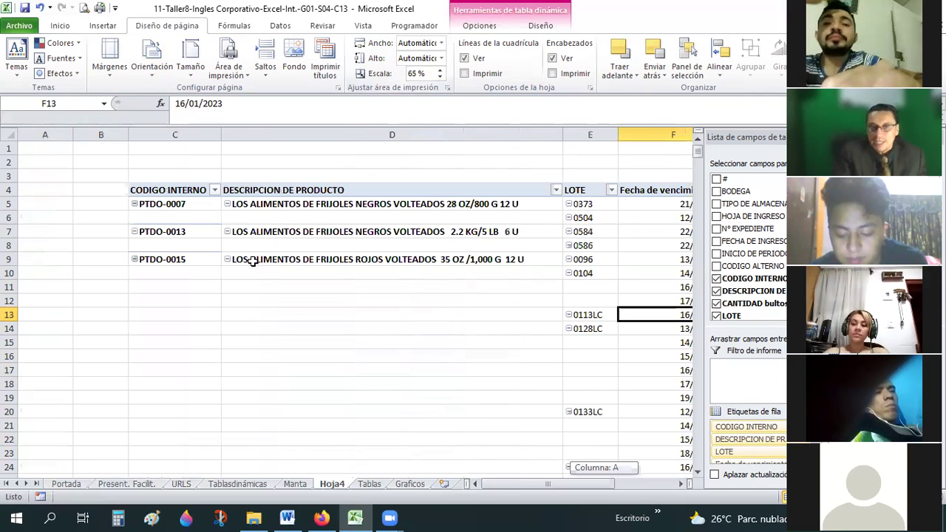
{"action": "left_click", "coordinate": [171, 191]}
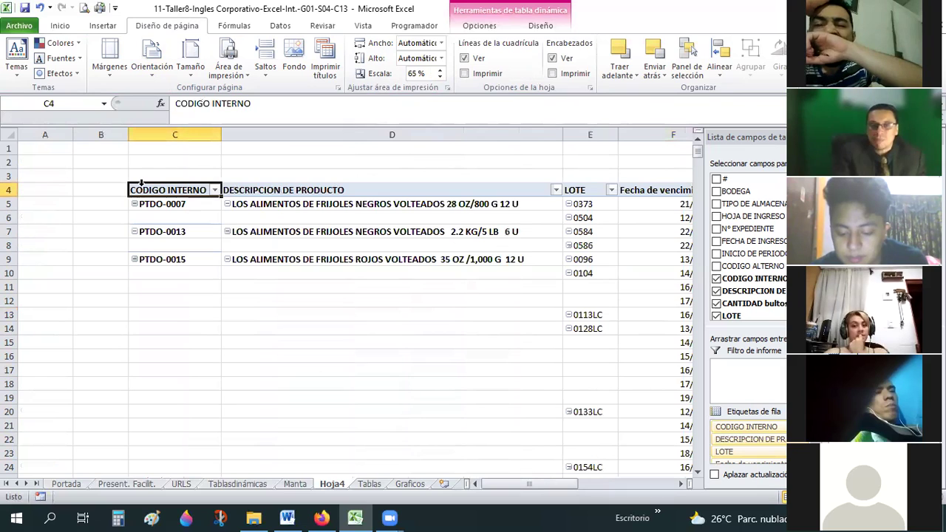
Step: Rename the pivot table's summed box-quantity value field as Total unidades
{"action": "left_click", "coordinate": [269, 184]}
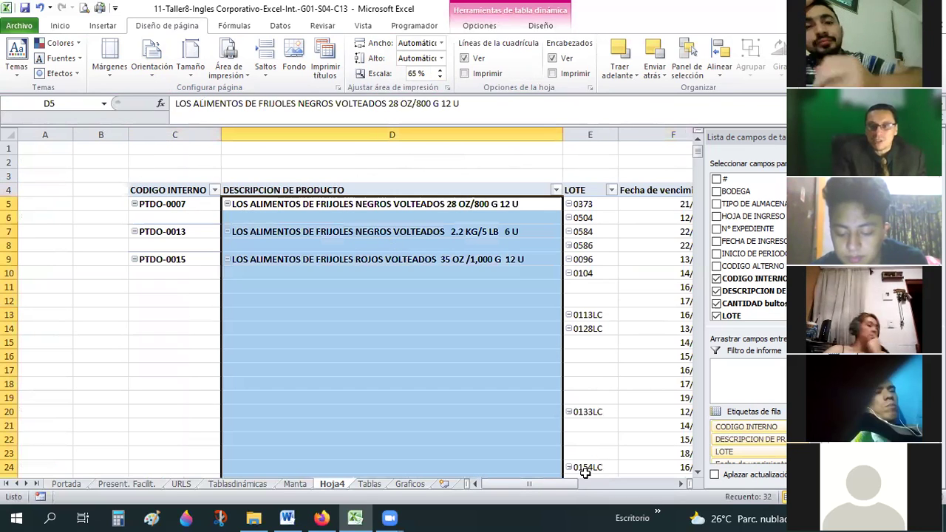
{"action": "left_click", "coordinate": [625, 484]}
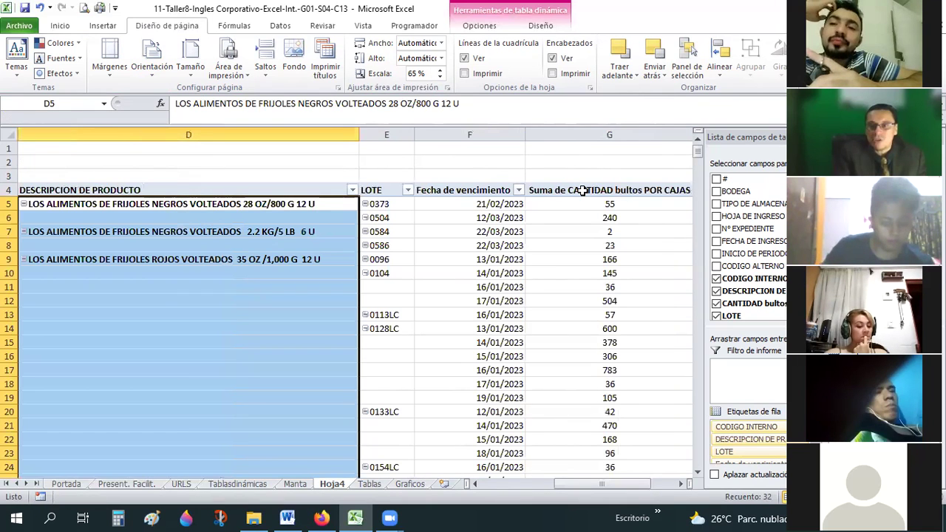
{"action": "double_click", "coordinate": [583, 191]}
{"action": "left_click", "coordinate": [563, 314]}
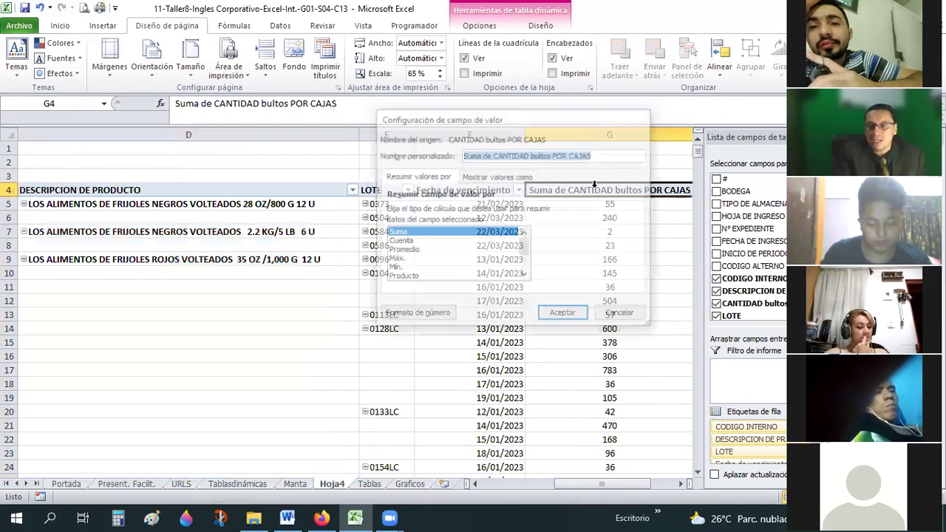
{"action": "double_click", "coordinate": [559, 193]}
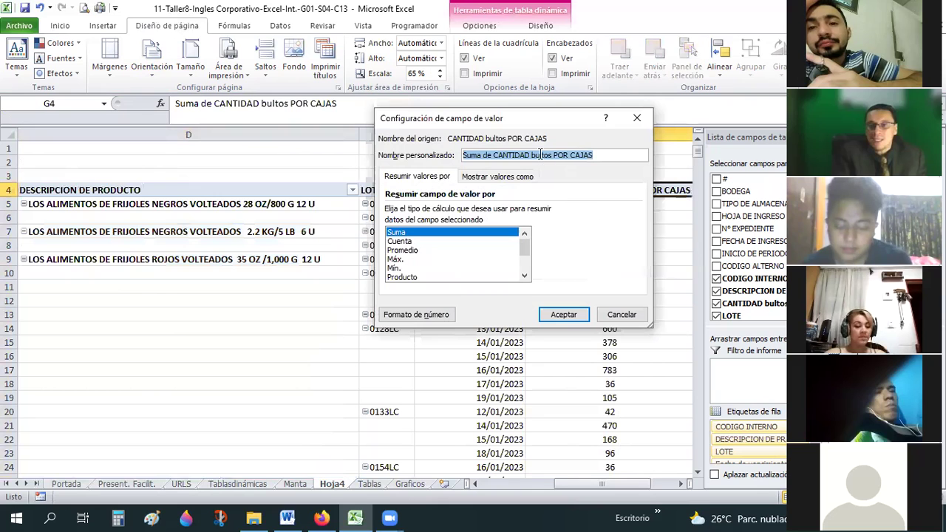
{"action": "left_click", "coordinate": [538, 155]}
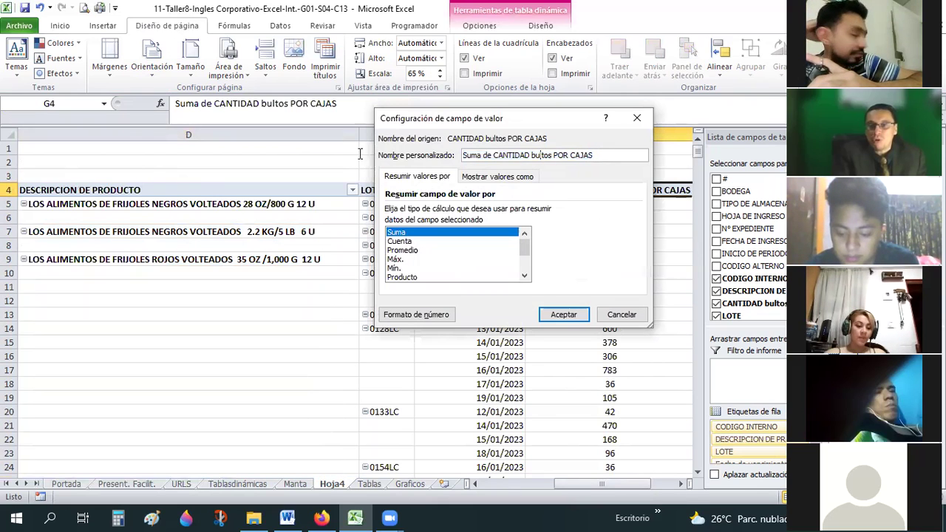
{"action": "key", "text": "ctrl+a"}
{"action": "type", "text": "T"}
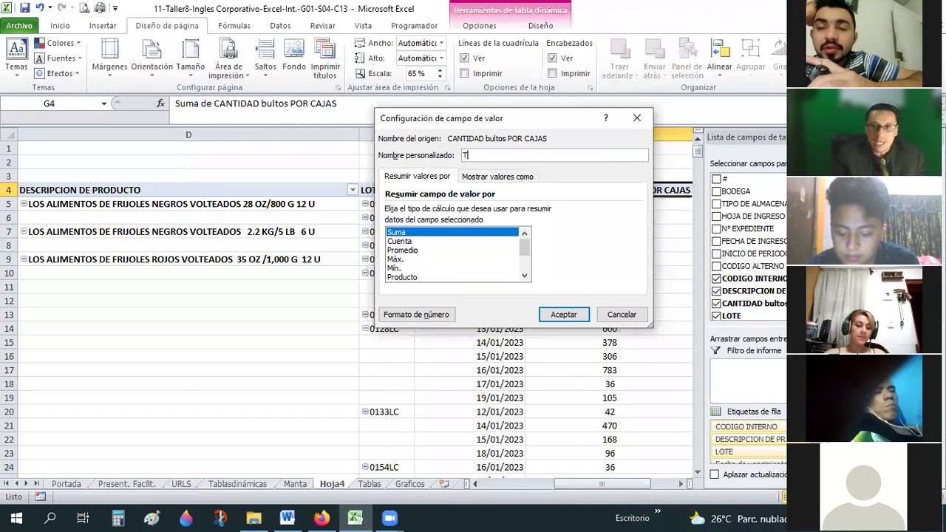
{"action": "type", "text": "otal unidad"}
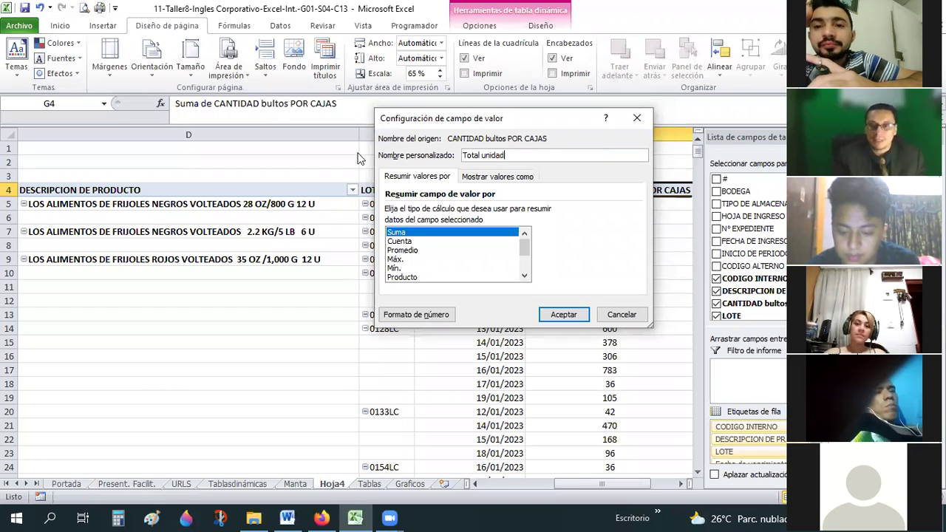
{"action": "type", "text": "es"}
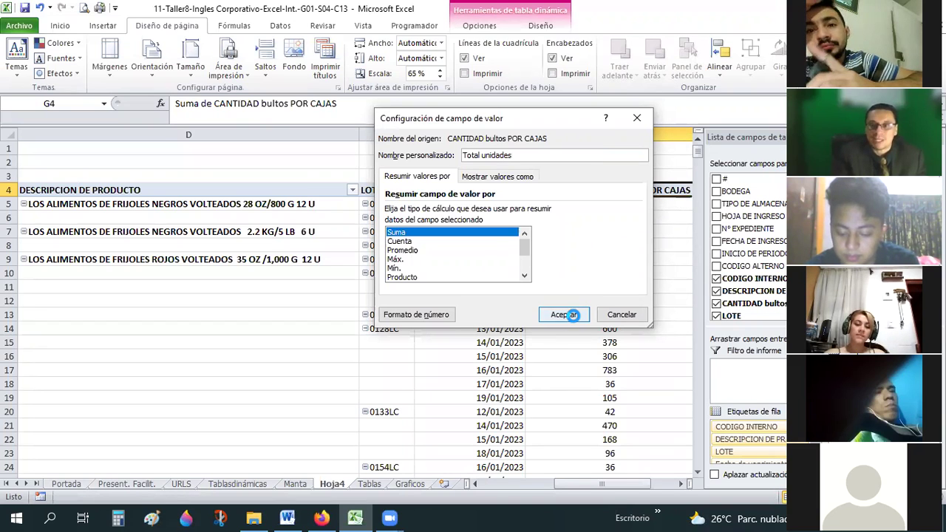
{"action": "key", "text": "Return"}
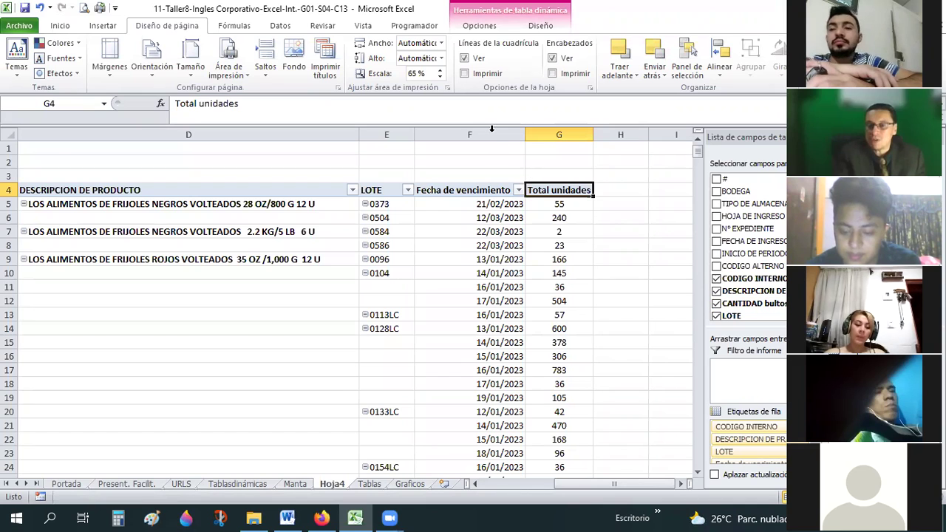
Step: Centre the contents of the Fecha de vencimiento and Total unidades columns
{"action": "left_click_drag", "start_coordinate": [469, 133], "coordinate": [559, 134]}
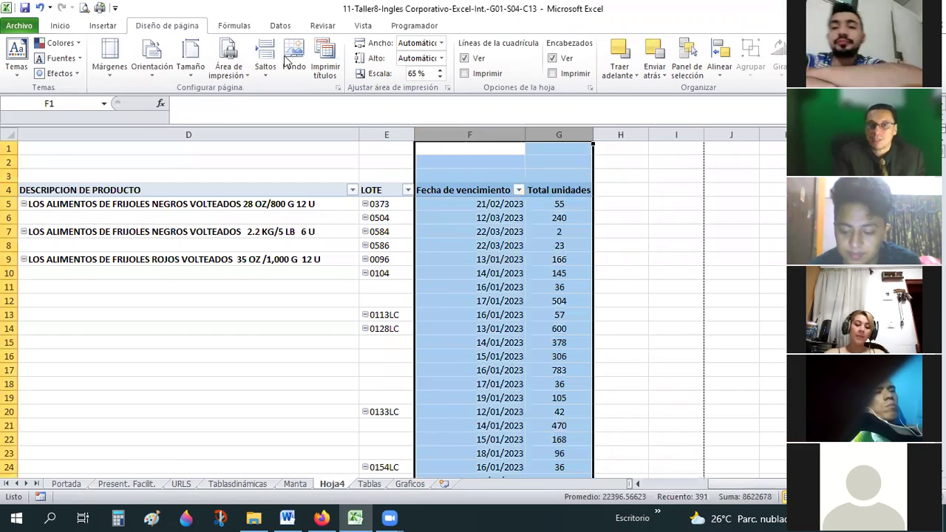
{"action": "scroll", "coordinate": [281, 77], "scroll_direction": "up", "scroll_amount": 2}
{"action": "left_click", "coordinate": [660, 300]}
Step: Select the pivot table from the CODIGO INTERNO header down to the (en blanco) row and review its rows back up to the top
{"action": "left_click_drag", "start_coordinate": [732, 489], "coordinate": [166, 191]}
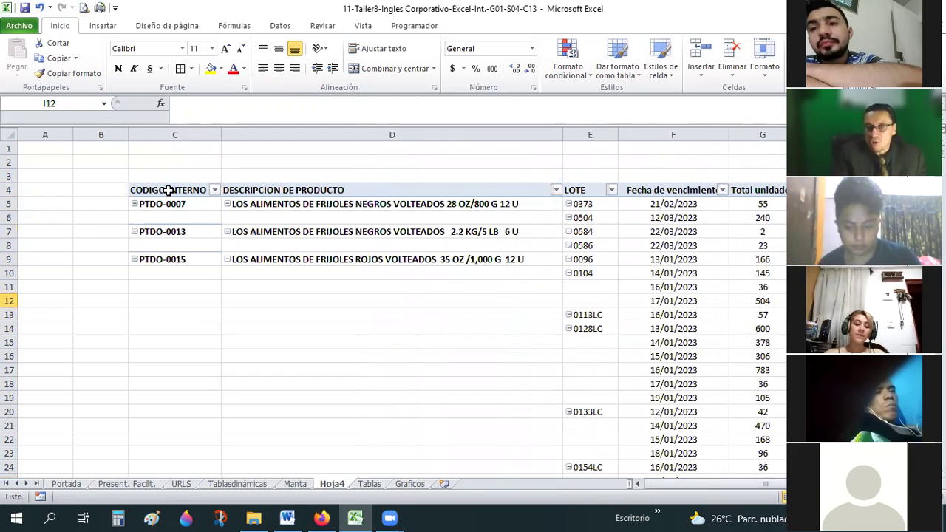
{"action": "left_click_drag", "start_coordinate": [169, 191], "coordinate": [306, 440]}
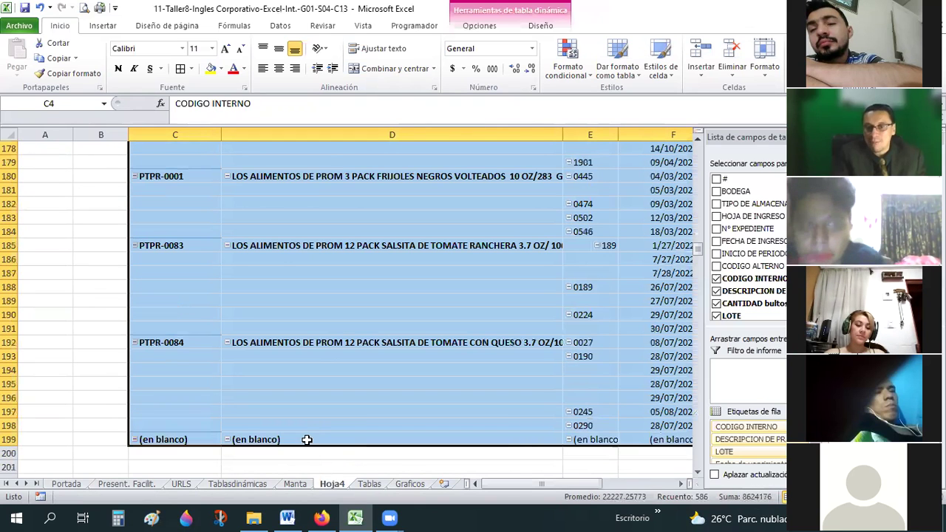
{"action": "left_click", "coordinate": [306, 440]}
{"action": "left_click_drag", "start_coordinate": [577, 485], "coordinate": [751, 379]}
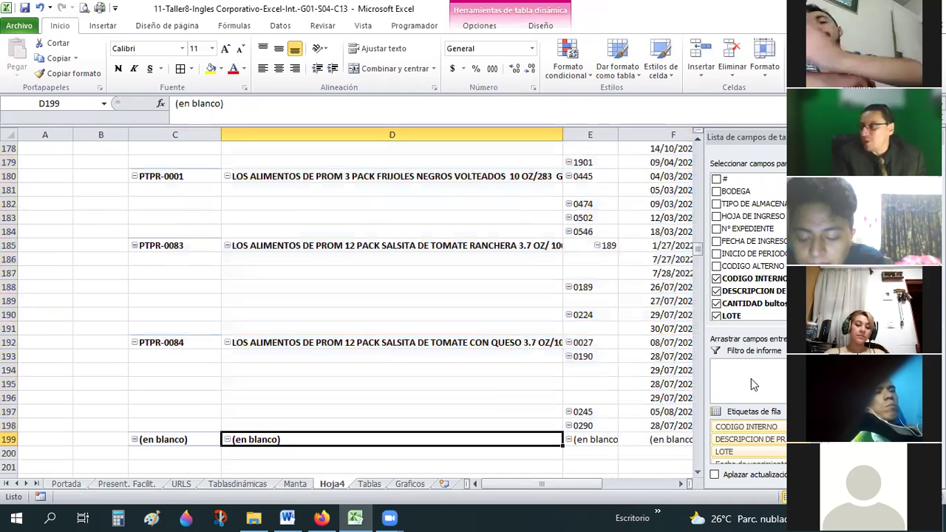
{"action": "left_click", "coordinate": [443, 271]}
{"action": "scroll", "coordinate": [443, 268], "scroll_direction": "up", "scroll_amount": 4}
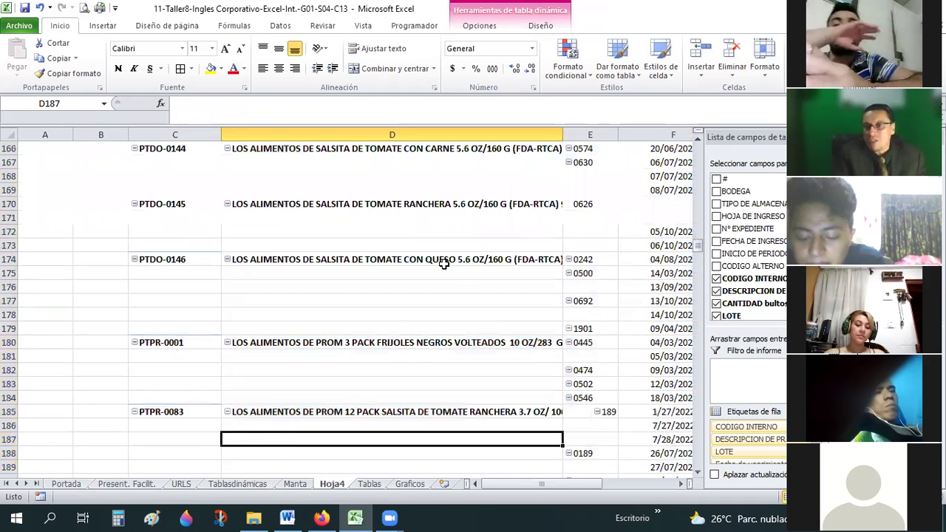
{"action": "scroll", "coordinate": [443, 265], "scroll_direction": "up", "scroll_amount": 13}
{"action": "scroll", "coordinate": [447, 238], "scroll_direction": "up", "scroll_amount": 20}
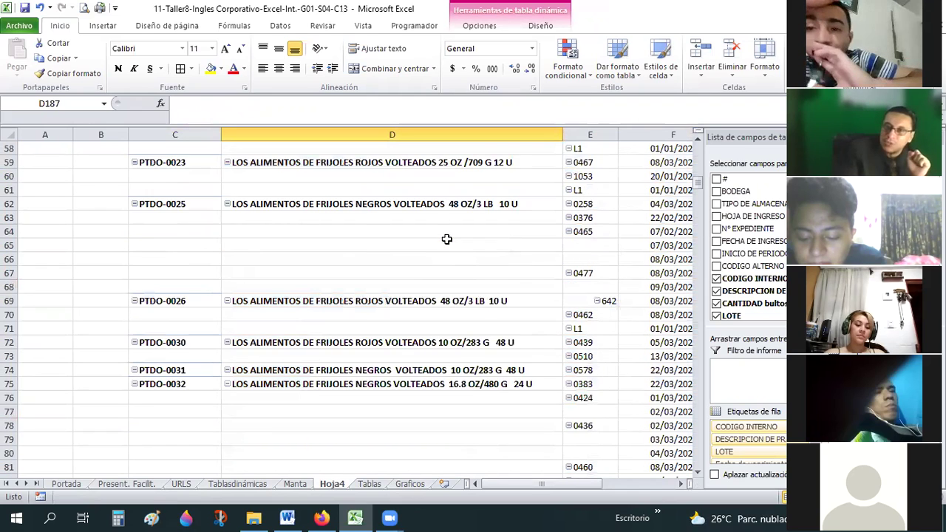
{"action": "scroll", "coordinate": [446, 239], "scroll_direction": "up", "scroll_amount": 19}
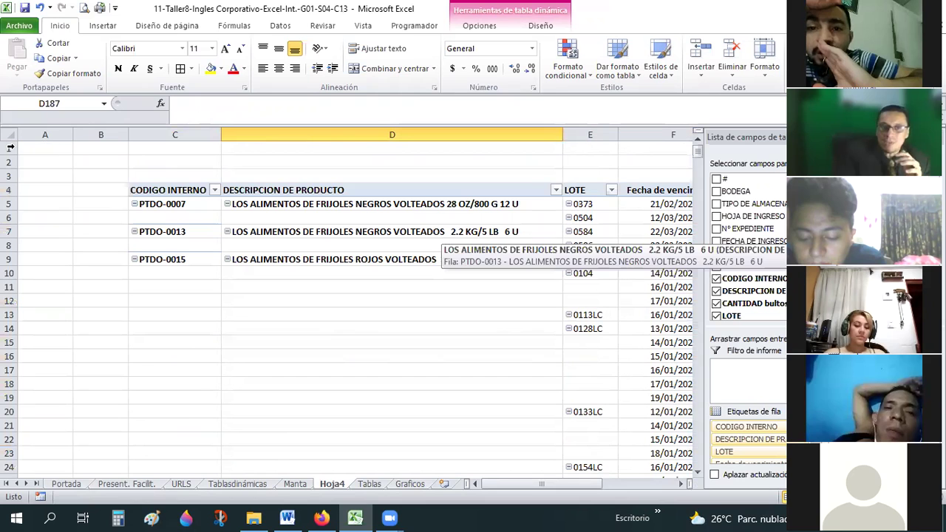
Step: Insert three blank rows above the pivot table on Hoja4
{"action": "left_click_drag", "start_coordinate": [9, 148], "coordinate": [62, 175]}
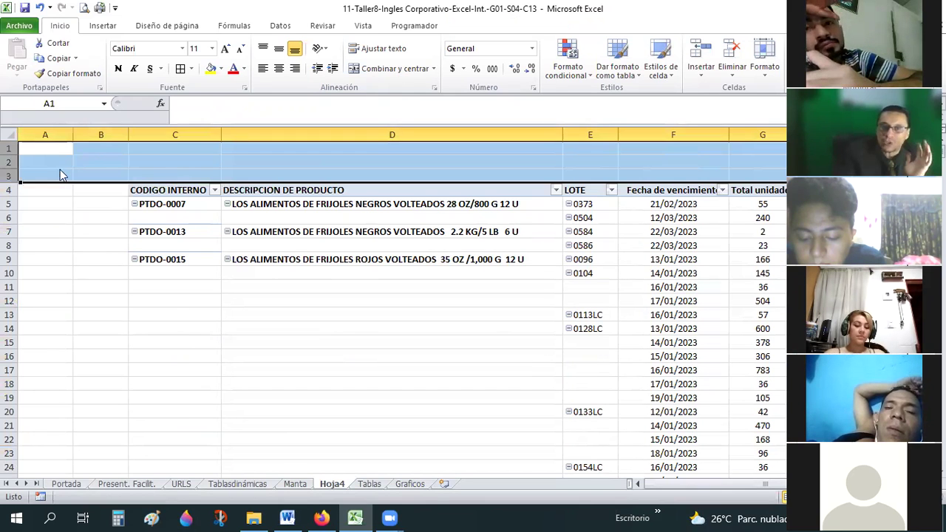
{"action": "key", "text": "shift+F10"}
{"action": "key", "text": "Return"}
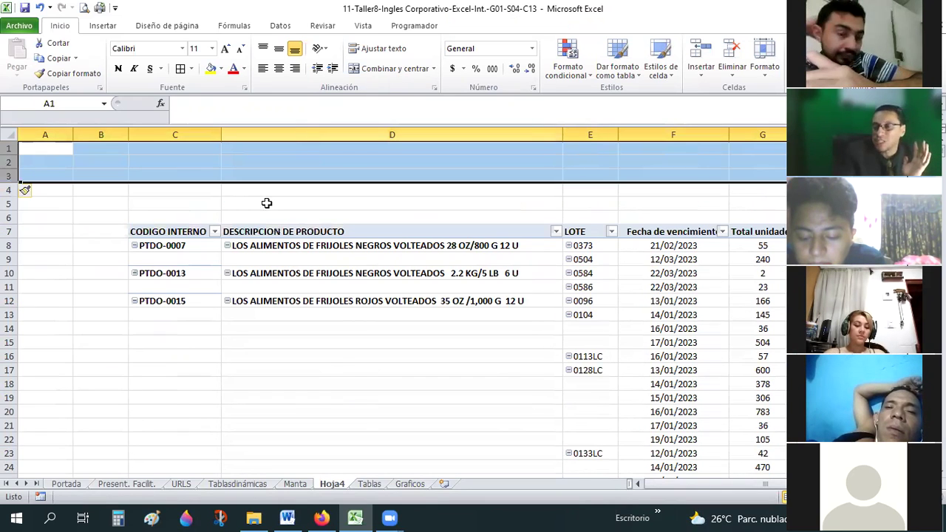
Step: Add BODEGA and TIPO DE ALMACENAJE to the pivot table as report filters
{"action": "left_click", "coordinate": [274, 260]}
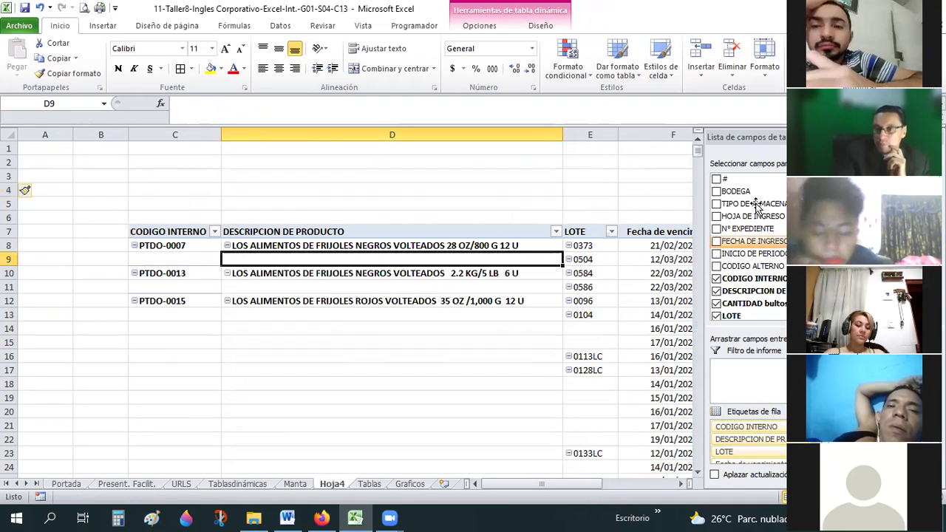
{"action": "left_click_drag", "start_coordinate": [746, 192], "coordinate": [763, 374]}
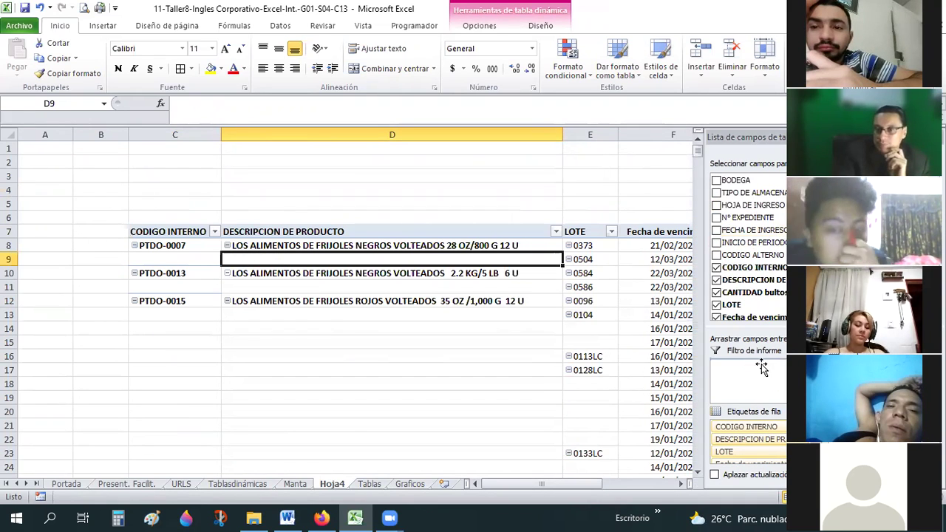
{"action": "left_click_drag", "start_coordinate": [754, 194], "coordinate": [752, 384]}
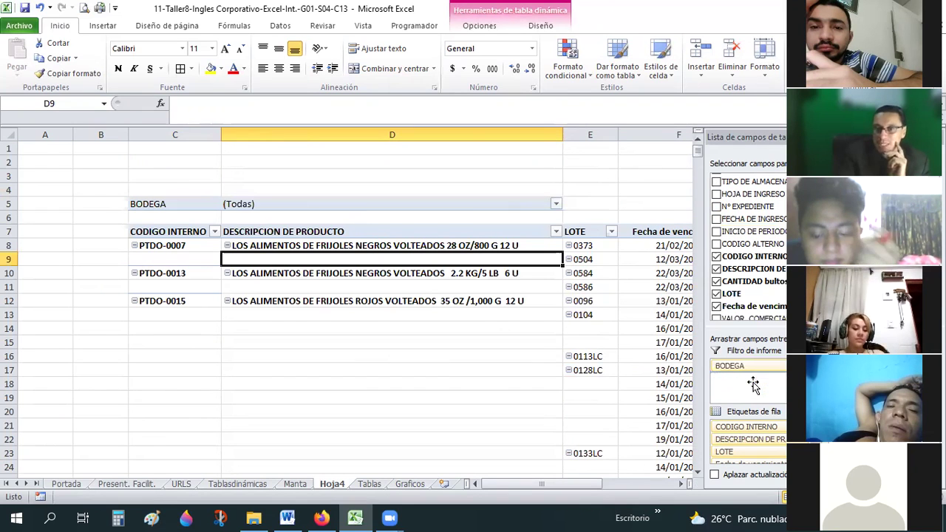
{"action": "left_click_drag", "start_coordinate": [393, 164], "coordinate": [392, 164]}
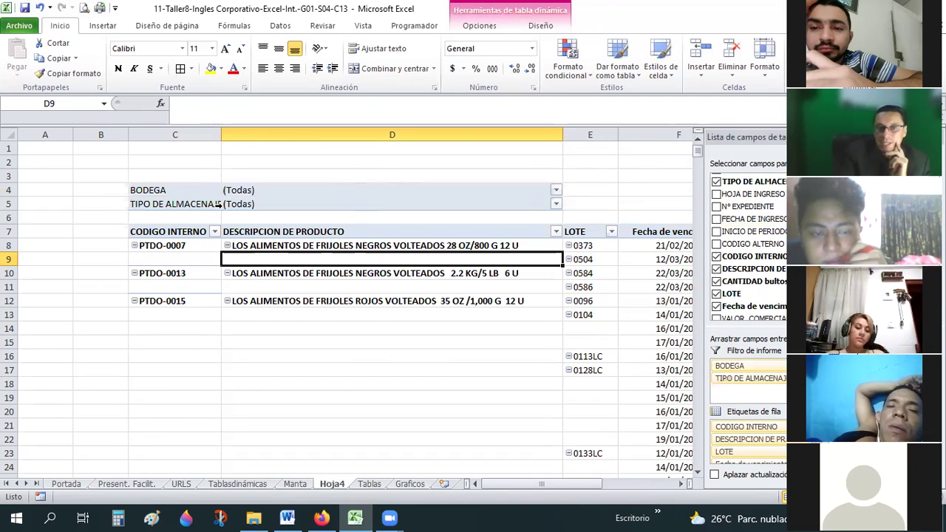
{"action": "left_click", "coordinate": [392, 190]}
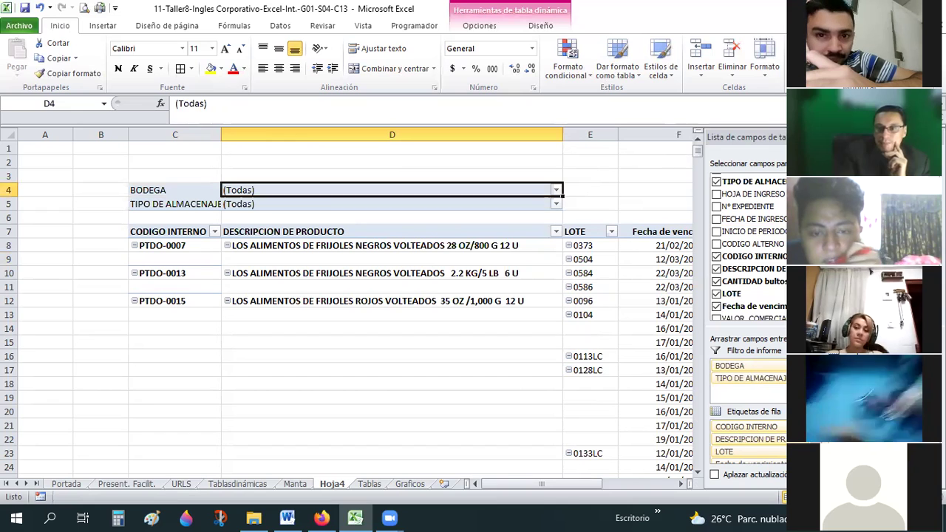
Step: Move TIPO DE ALMACENAJE above BODEGA in the report filters and widen column C to fit its label
{"action": "left_click", "coordinate": [751, 378]}
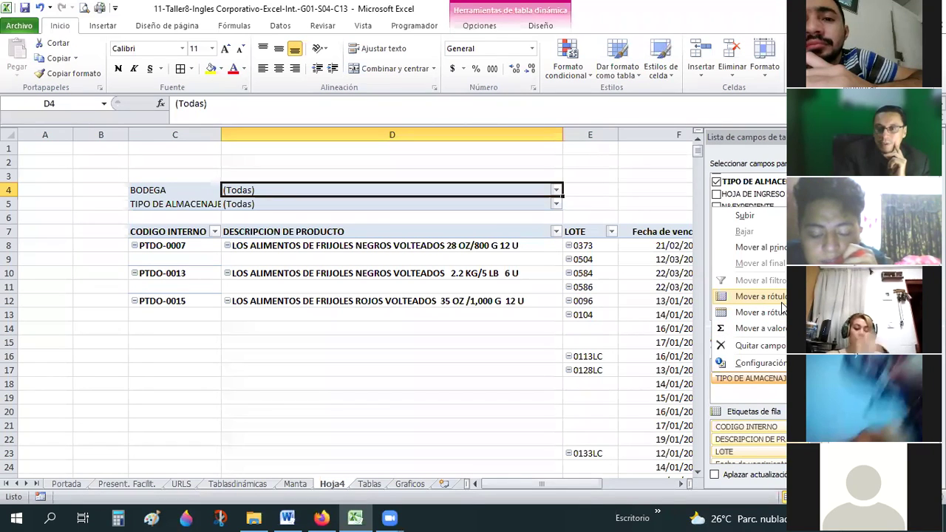
{"action": "left_click", "coordinate": [749, 212]}
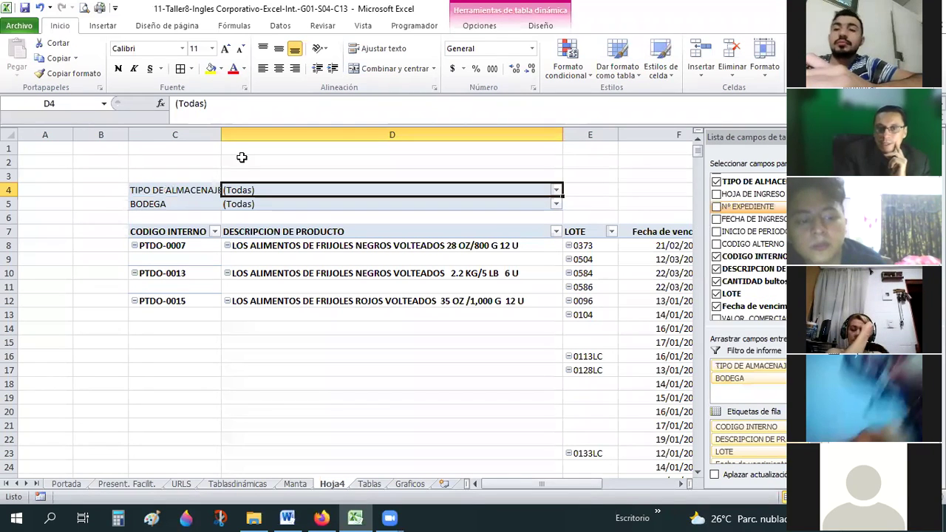
{"action": "left_click", "coordinate": [244, 159]}
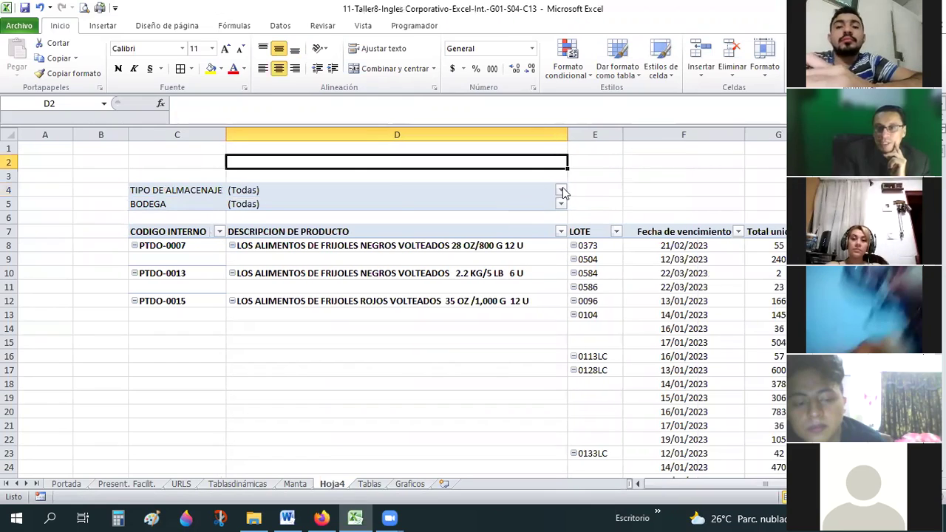
Step: Examine the choices in the TIPO DE ALMACENAJE and BODEGA report filters, including multiple selection for BODEGA, keeping all items
{"action": "left_click", "coordinate": [561, 190]}
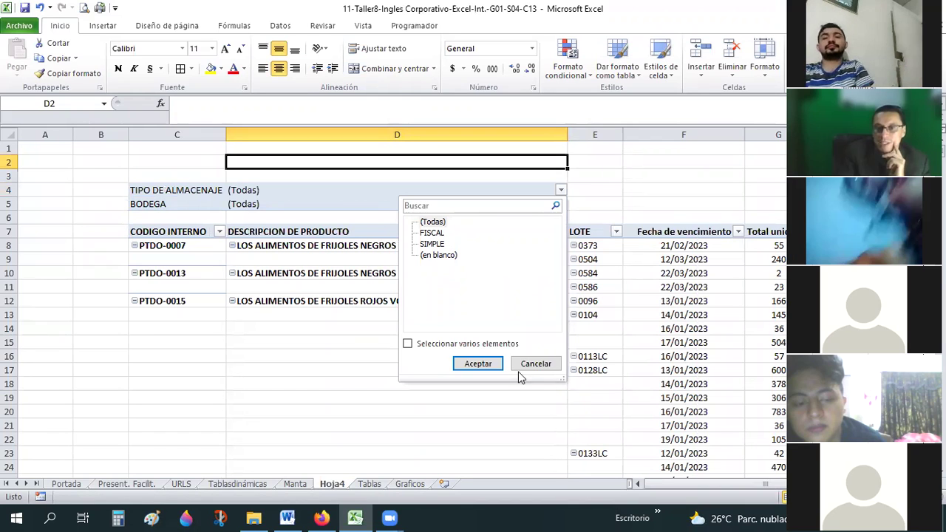
{"action": "key", "text": "Escape"}
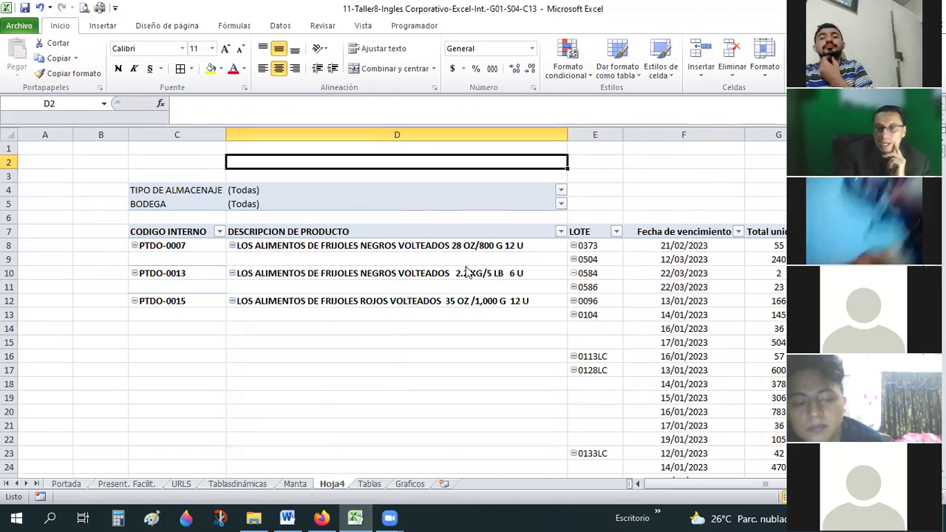
{"action": "key", "text": "alt+Down"}
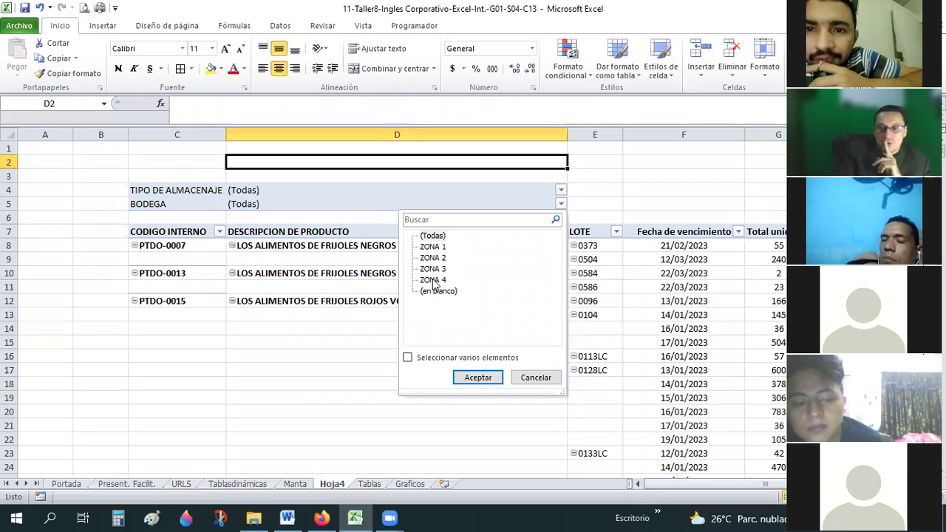
{"action": "left_click", "coordinate": [407, 357]}
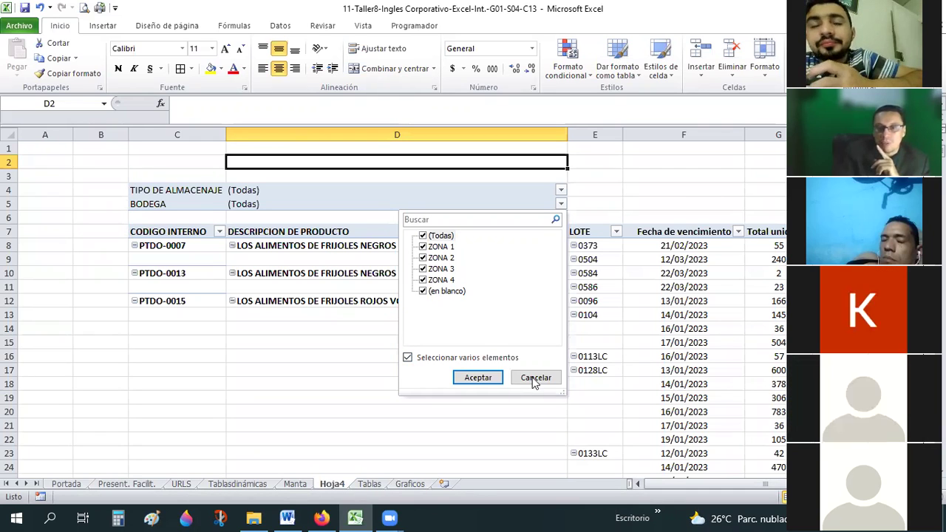
{"action": "left_click", "coordinate": [478, 377]}
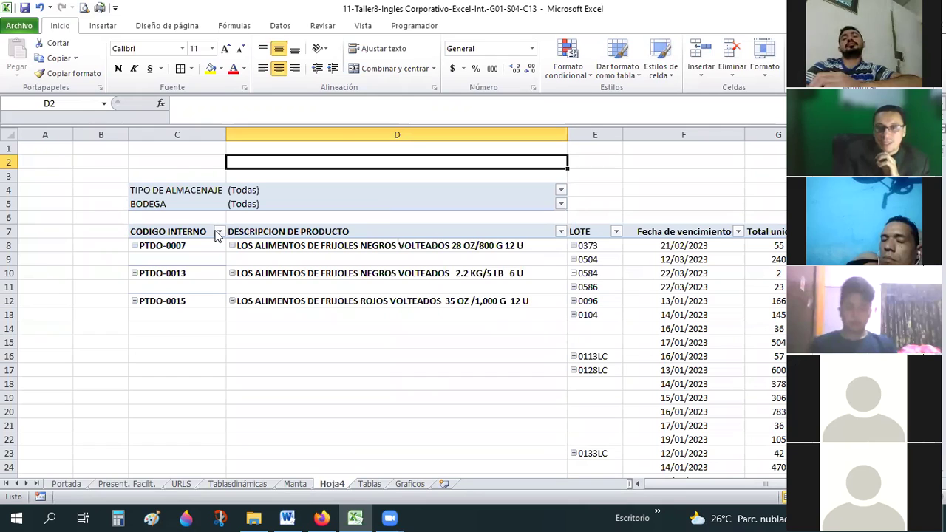
Step: Filter the (en blanco) item out of CODIGO INTERNO and look down the pivot table's rows
{"action": "left_click", "coordinate": [219, 232]}
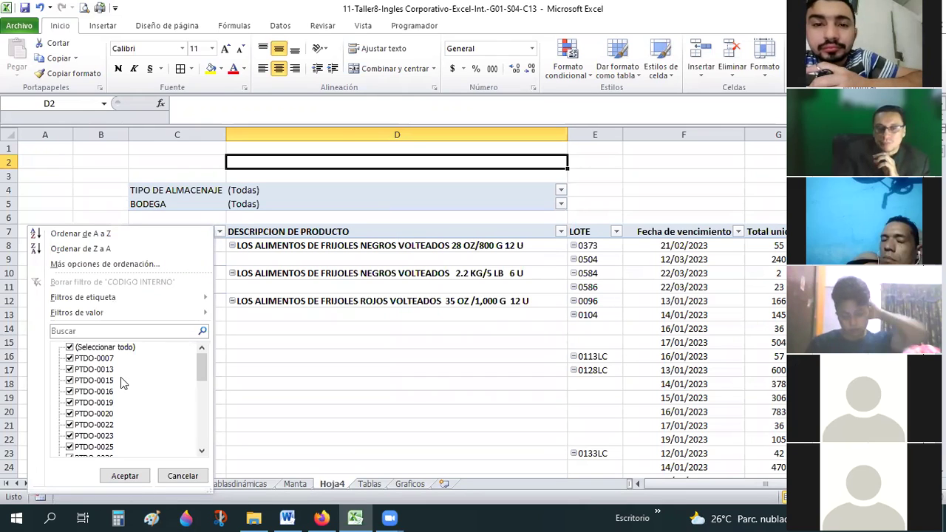
{"action": "scroll", "coordinate": [206, 459], "scroll_direction": "down", "scroll_amount": 10}
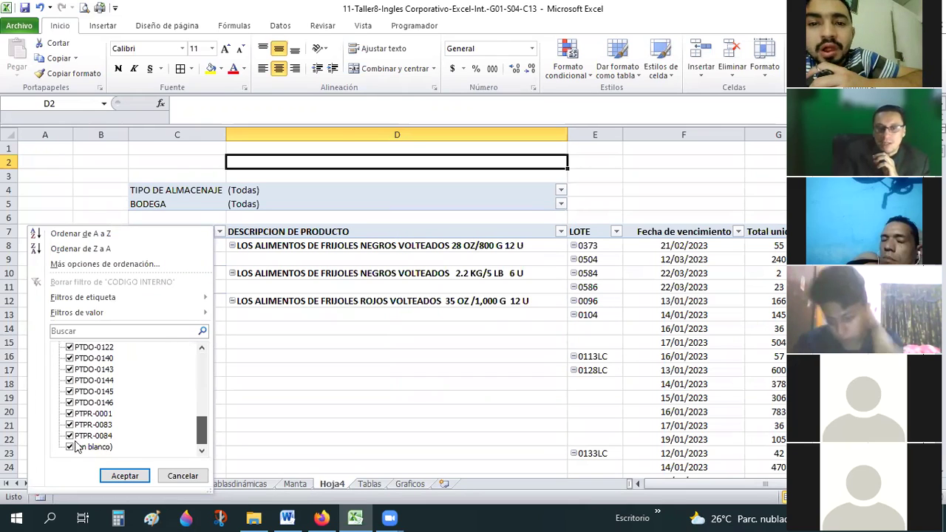
{"action": "left_click", "coordinate": [135, 476]}
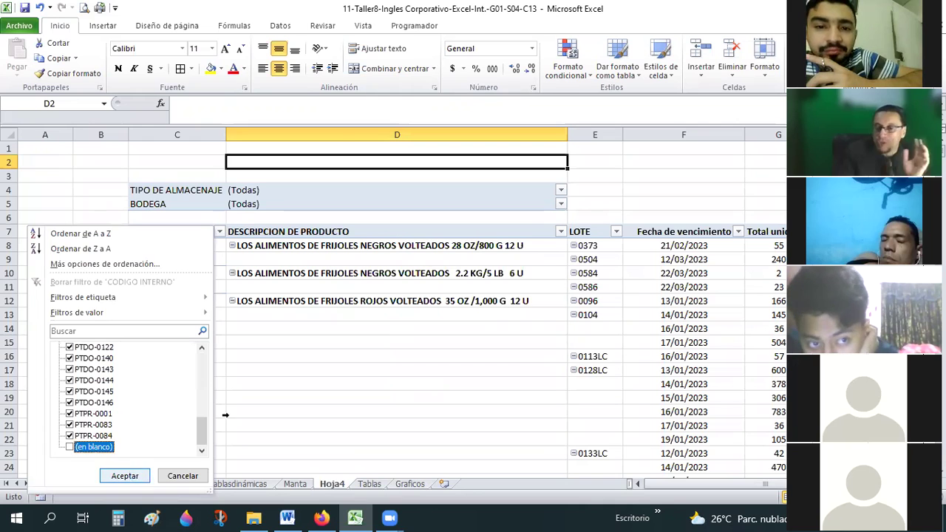
{"action": "scroll", "coordinate": [335, 347], "scroll_direction": "down", "scroll_amount": 17}
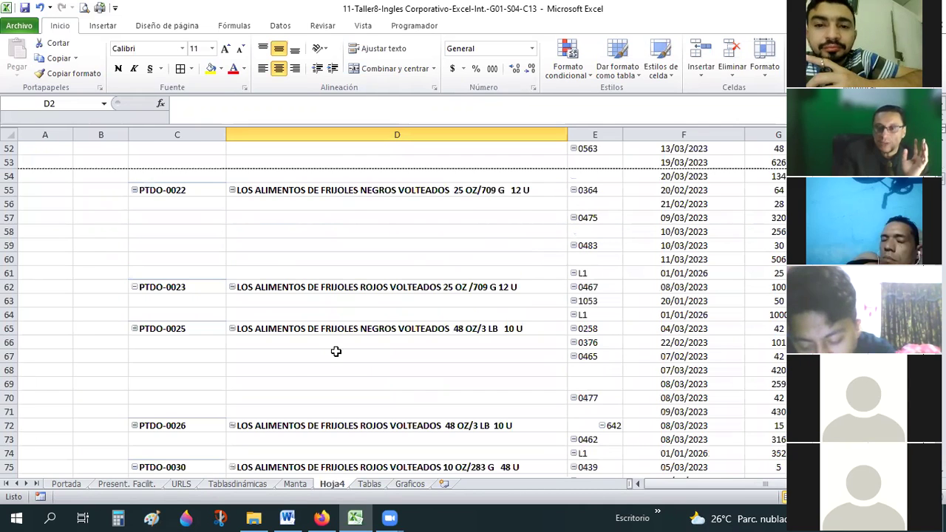
Step: Examine the Hoja4 pivot table down to its last product row and back up to the report filters
{"action": "scroll", "coordinate": [335, 351], "scroll_direction": "down", "scroll_amount": 20}
{"action": "scroll", "coordinate": [336, 352], "scroll_direction": "down", "scroll_amount": 9}
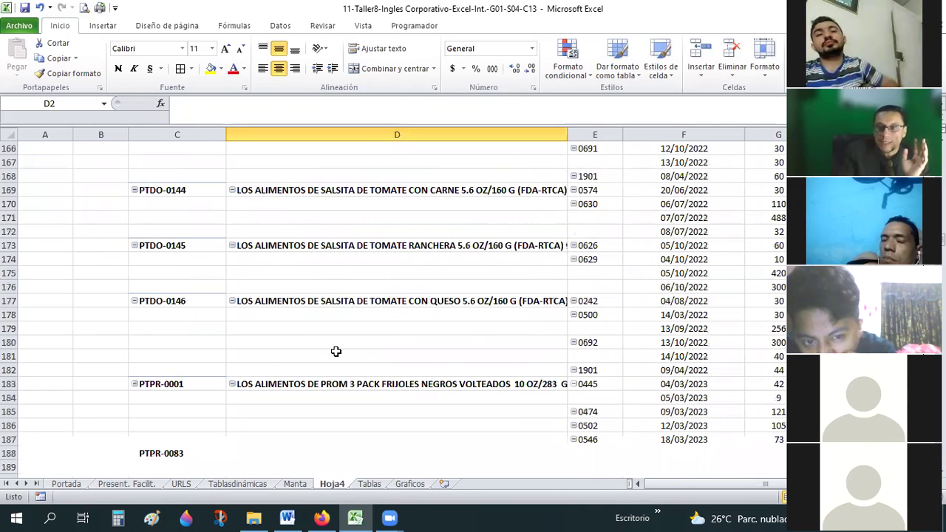
{"action": "scroll", "coordinate": [335, 352], "scroll_direction": "down", "scroll_amount": 9}
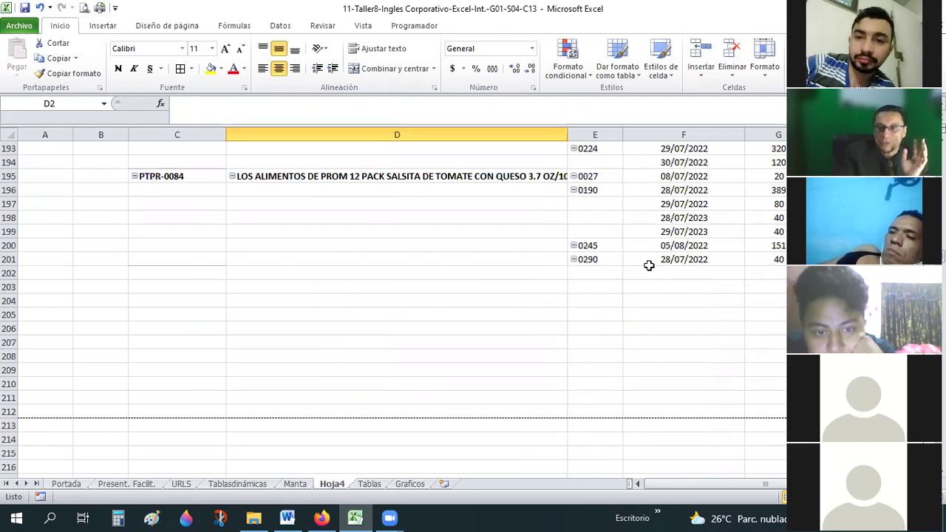
{"action": "left_click", "coordinate": [595, 259]}
{"action": "left_click", "coordinate": [569, 327]}
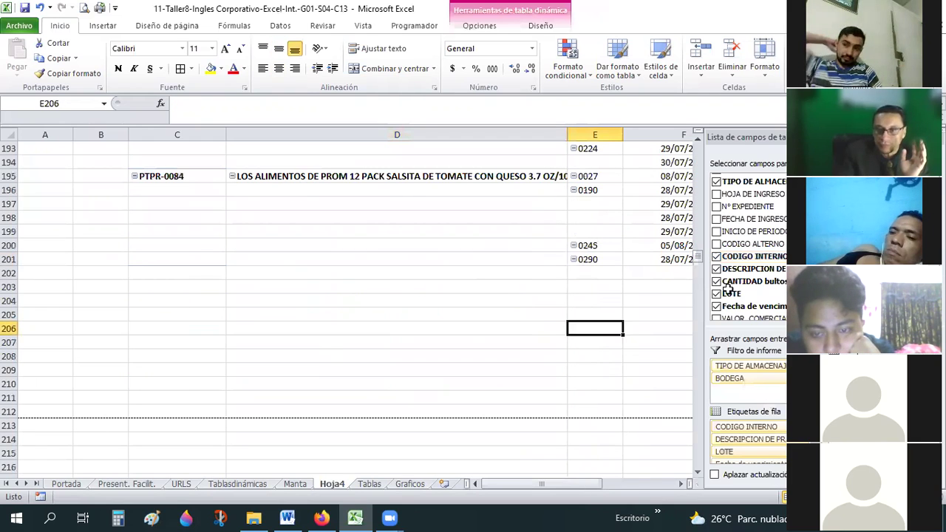
{"action": "scroll", "coordinate": [485, 308], "scroll_direction": "up", "scroll_amount": 20}
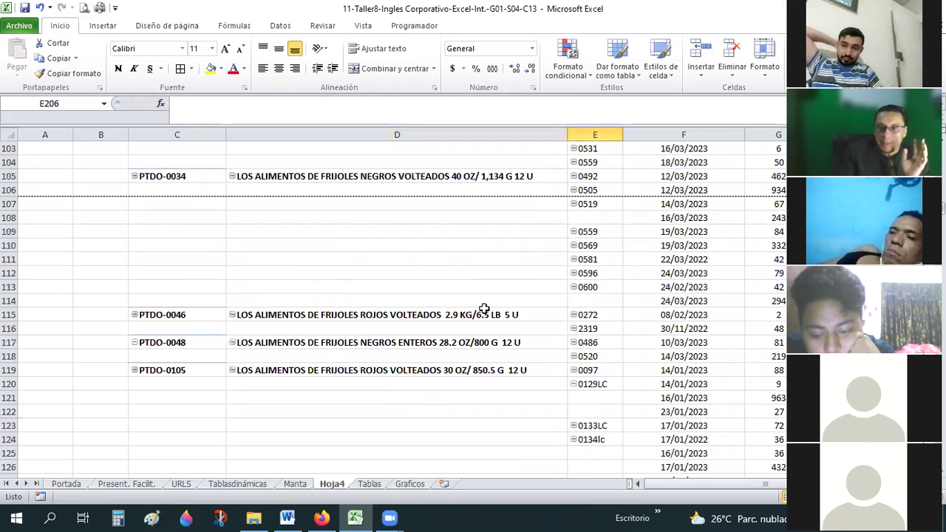
{"action": "scroll", "coordinate": [484, 308], "scroll_direction": "up", "scroll_amount": 20}
{"action": "scroll", "coordinate": [484, 309], "scroll_direction": "up", "scroll_amount": 6}
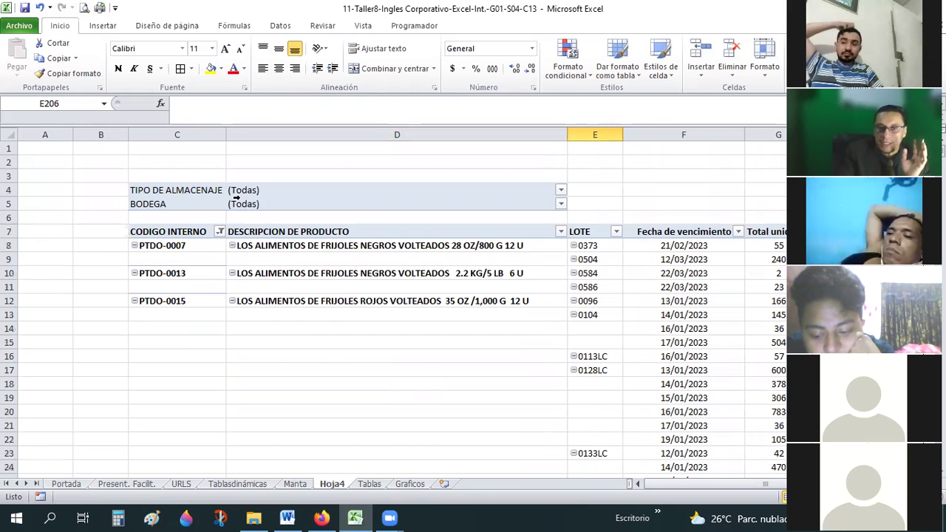
{"action": "left_click", "coordinate": [201, 199]}
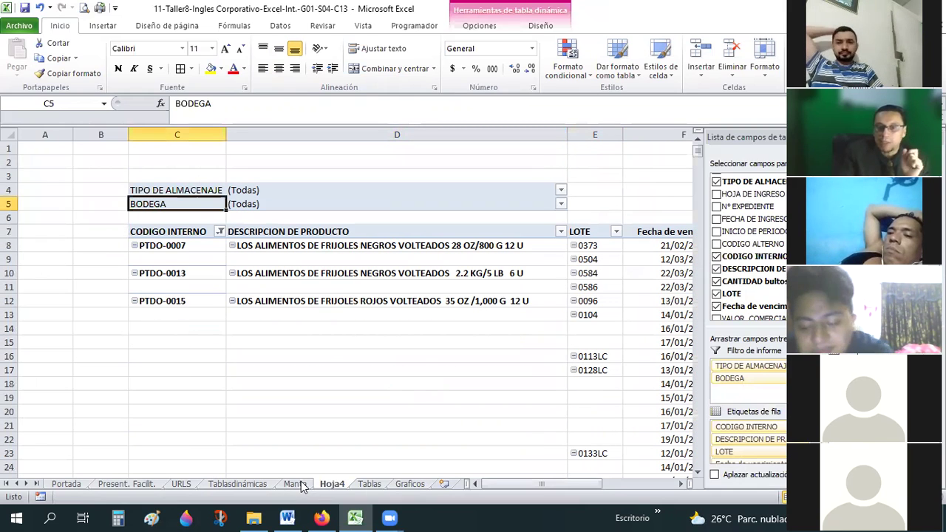
Step: Examine the example pivot table on the Tablas sheet, from its last rows and Total general up to its report filters
{"action": "key", "text": "ctrl+Page_Down"}
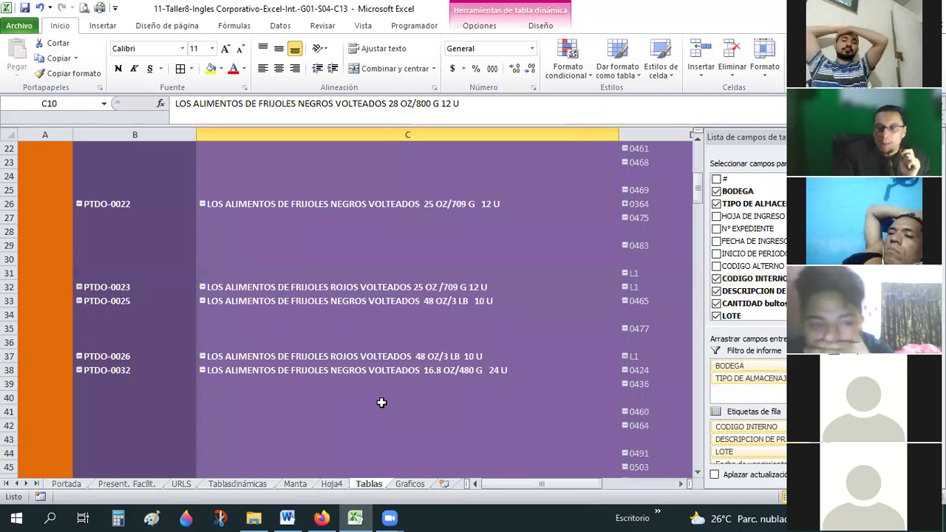
{"action": "scroll", "coordinate": [381, 402], "scroll_direction": "down", "scroll_amount": 17}
{"action": "scroll", "coordinate": [529, 477], "scroll_direction": "up", "scroll_amount": 4}
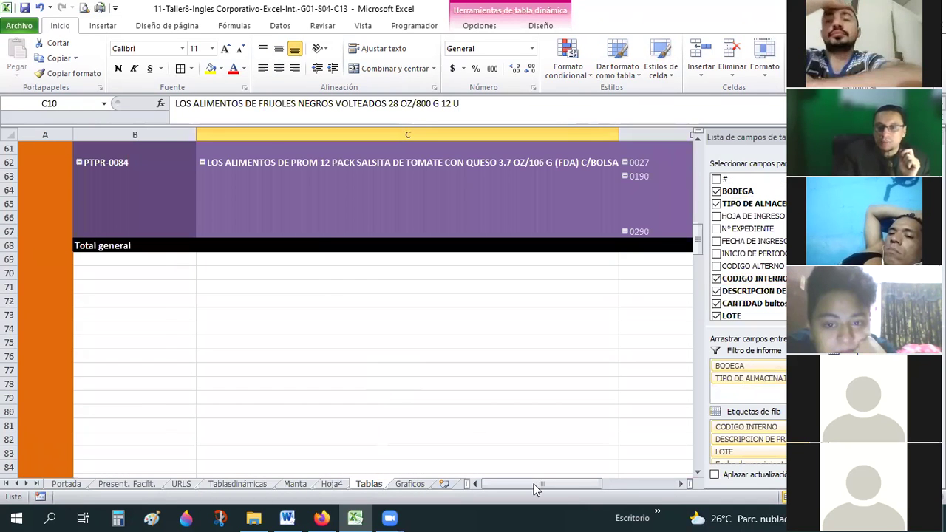
{"action": "scroll", "coordinate": [292, 306], "scroll_direction": "right", "scroll_amount": 3}
{"action": "scroll", "coordinate": [278, 294], "scroll_direction": "left", "scroll_amount": 3}
{"action": "scroll", "coordinate": [278, 266], "scroll_direction": "up", "scroll_amount": 15}
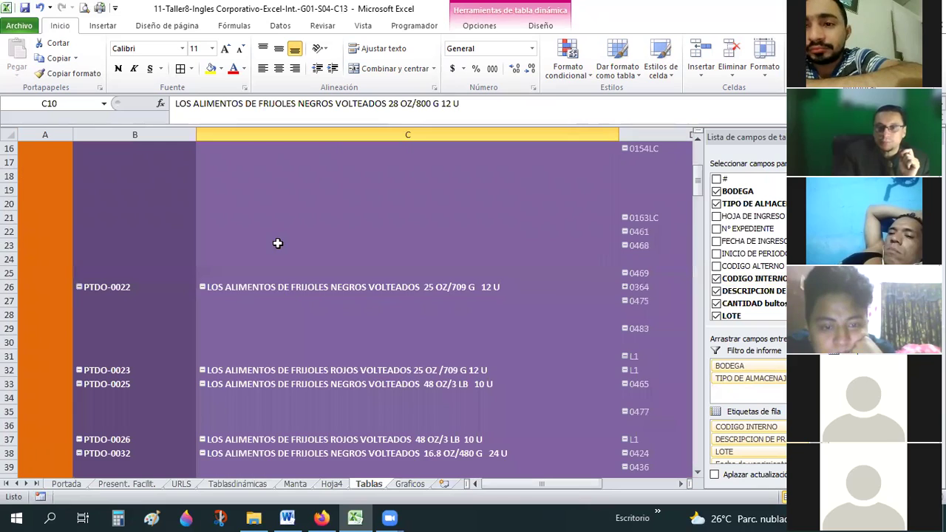
{"action": "scroll", "coordinate": [606, 218], "scroll_direction": "up", "scroll_amount": 5}
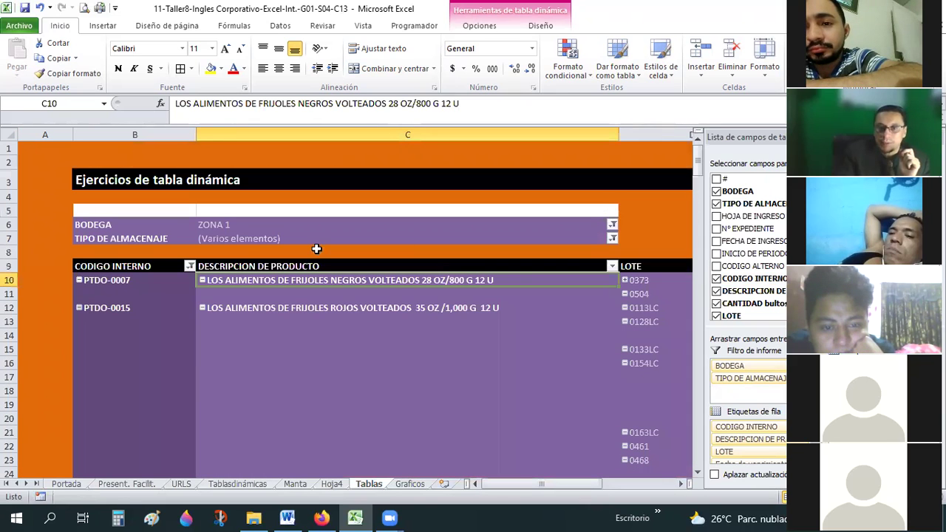
Step: Set the BODEGA filter on Tablas to ZONA 1 through ZONA 4 without (en blanco), and check the TIPO DE ALMACENAJE filter's choices
{"action": "left_click", "coordinate": [598, 223]}
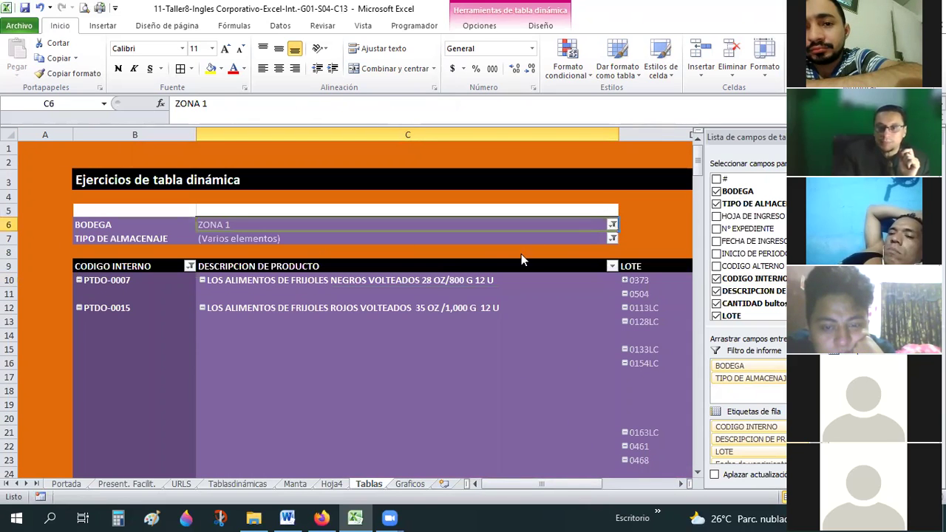
{"action": "key", "text": "alt+Down"}
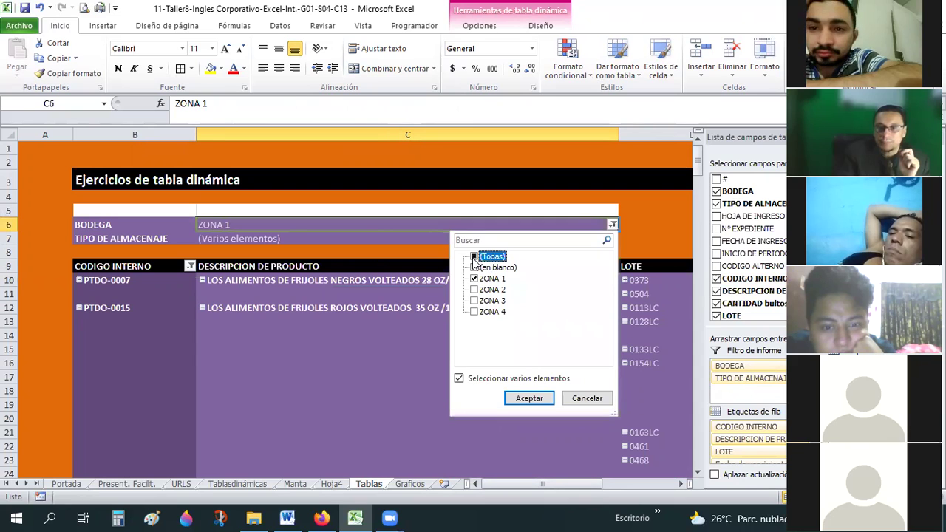
{"action": "key", "text": "Return"}
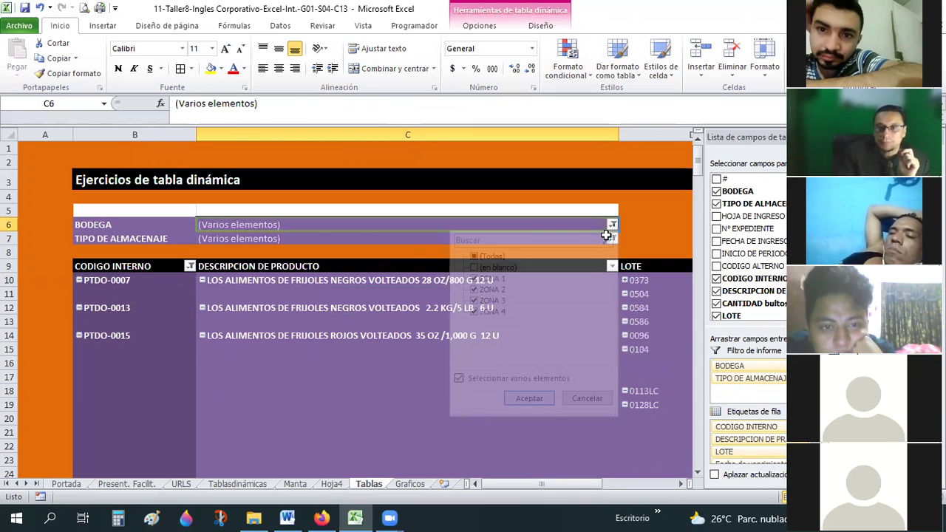
{"action": "key", "text": "alt+Down"}
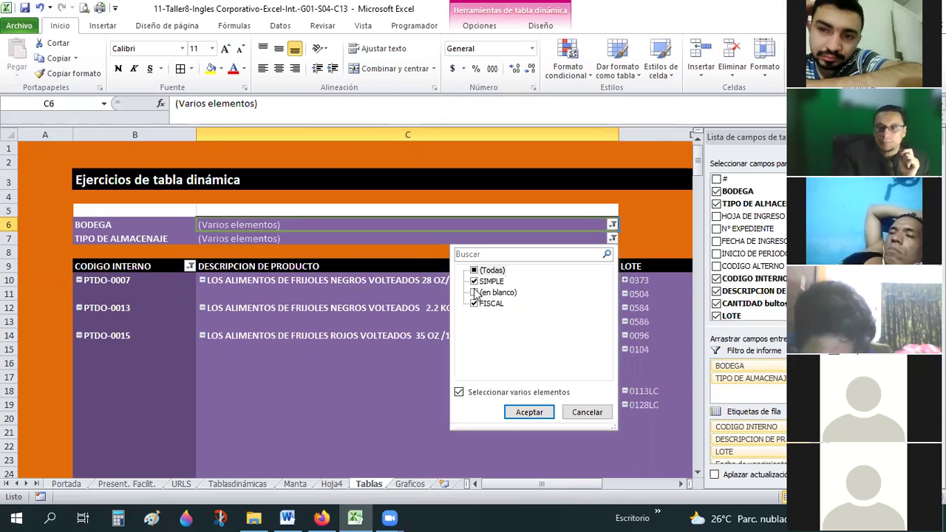
{"action": "key", "text": "Escape"}
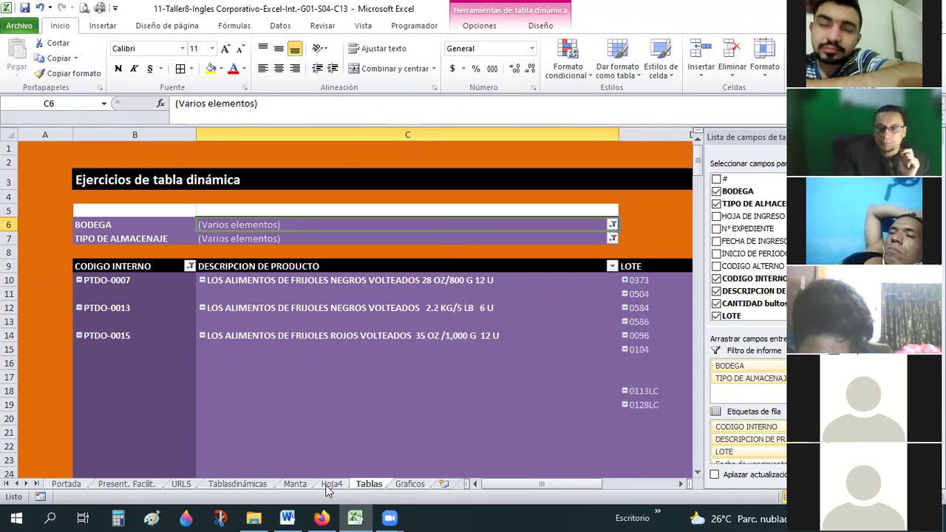
Step: Turn on grand totals for the Hoja4 pivot table and go to its Total general row
{"action": "left_click", "coordinate": [330, 484]}
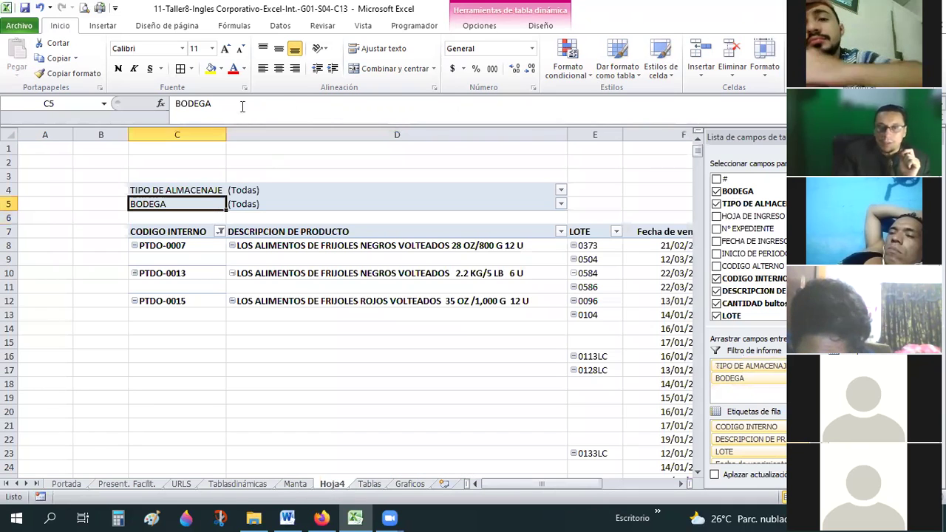
{"action": "left_click", "coordinate": [480, 26]}
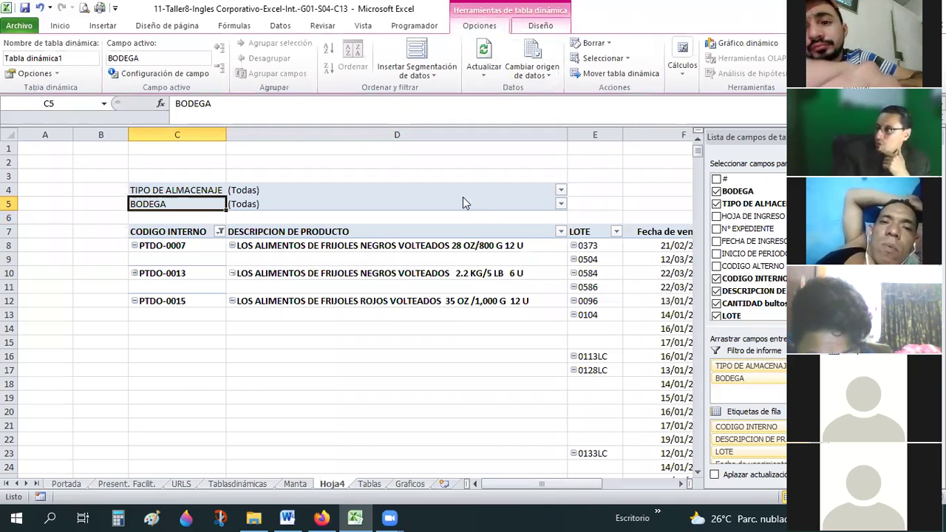
{"action": "left_click", "coordinate": [554, 28]}
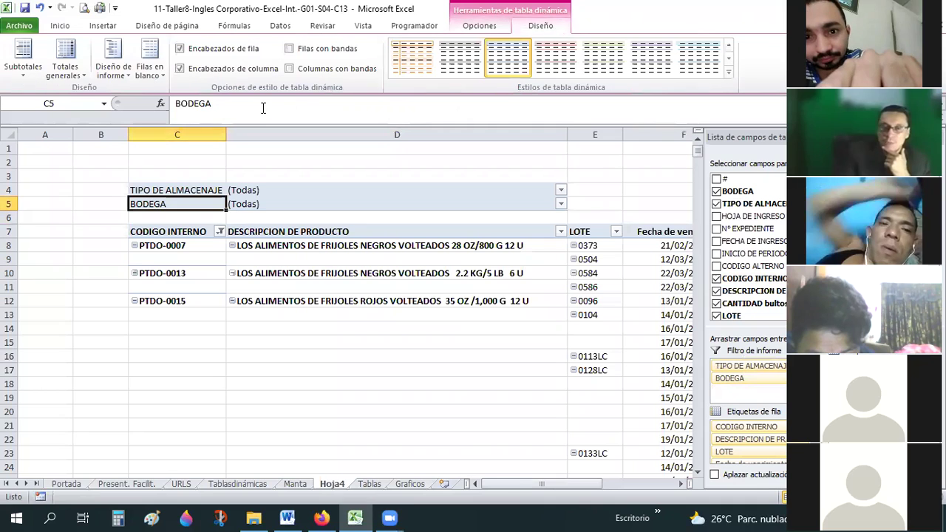
{"action": "left_click", "coordinate": [78, 75]}
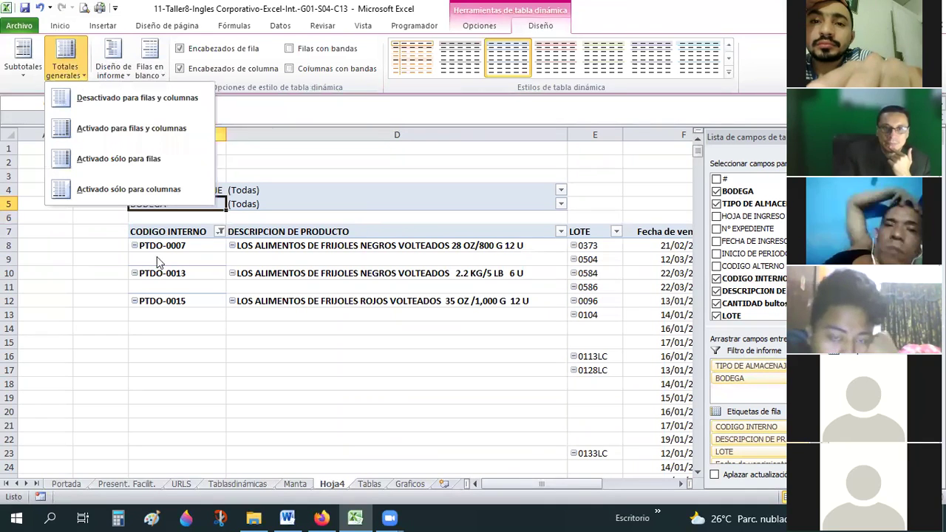
{"action": "scroll", "coordinate": [482, 313], "scroll_direction": "down", "scroll_amount": 1}
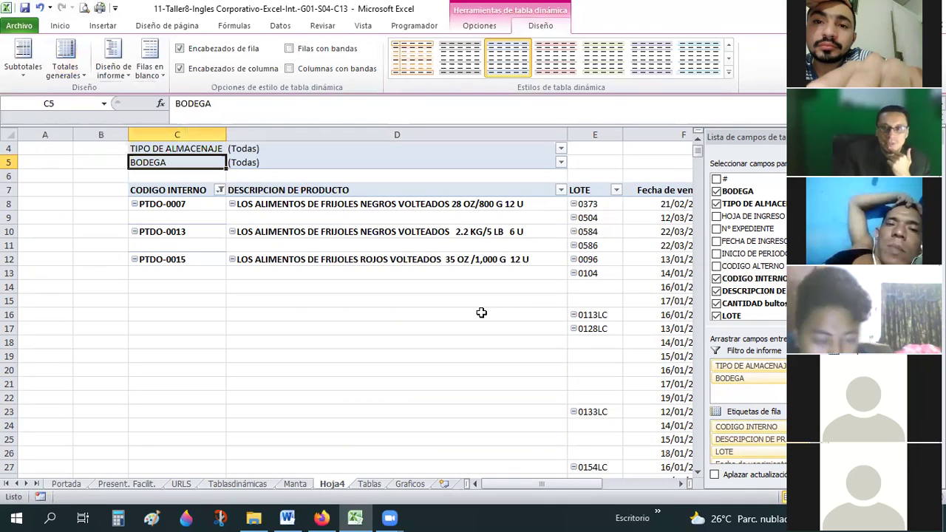
{"action": "scroll", "coordinate": [481, 313], "scroll_direction": "down", "scroll_amount": 20}
{"action": "scroll", "coordinate": [479, 312], "scroll_direction": "down", "scroll_amount": 20}
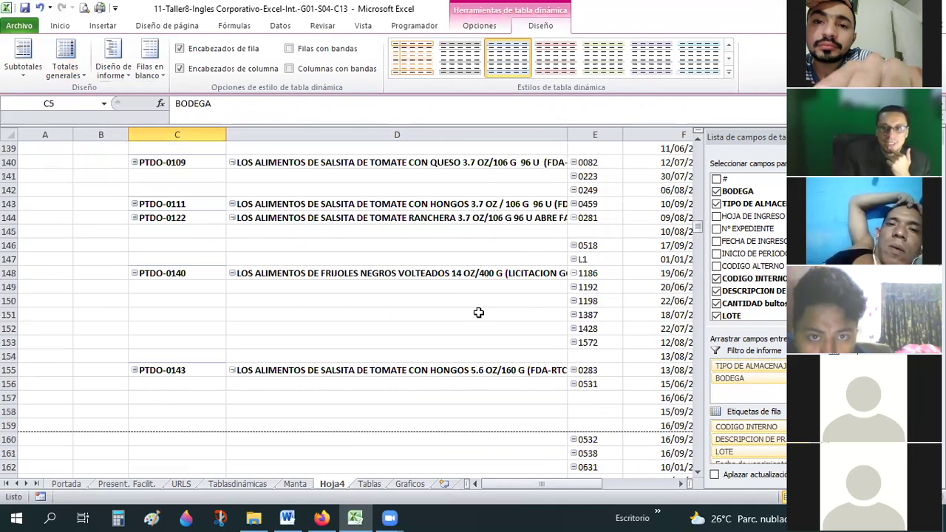
{"action": "scroll", "coordinate": [477, 312], "scroll_direction": "down", "scroll_amount": 10}
{"action": "scroll", "coordinate": [510, 388], "scroll_direction": "down", "scroll_amount": 9}
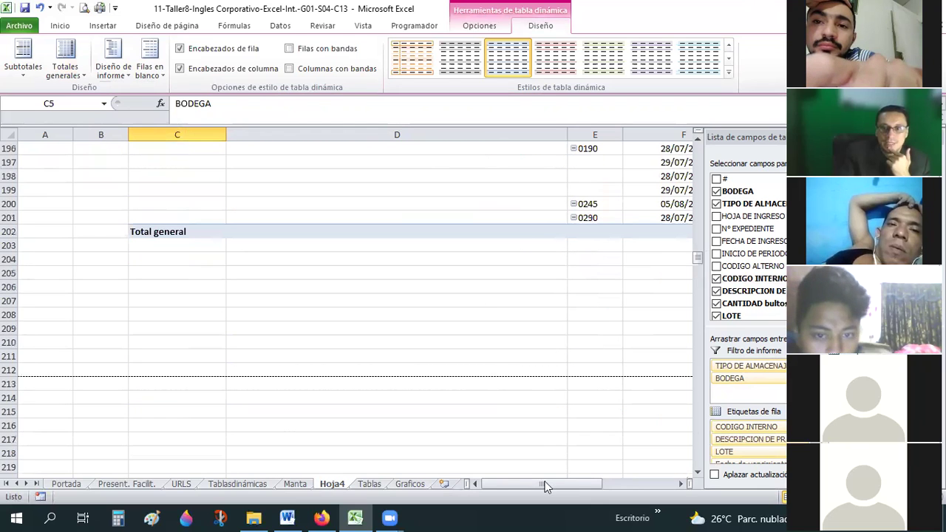
Step: Compare the pivot table's grand total on Hoja4 with the sum of the box quantities in L10:L954 on Manta
{"action": "left_click", "coordinate": [65, 68]}
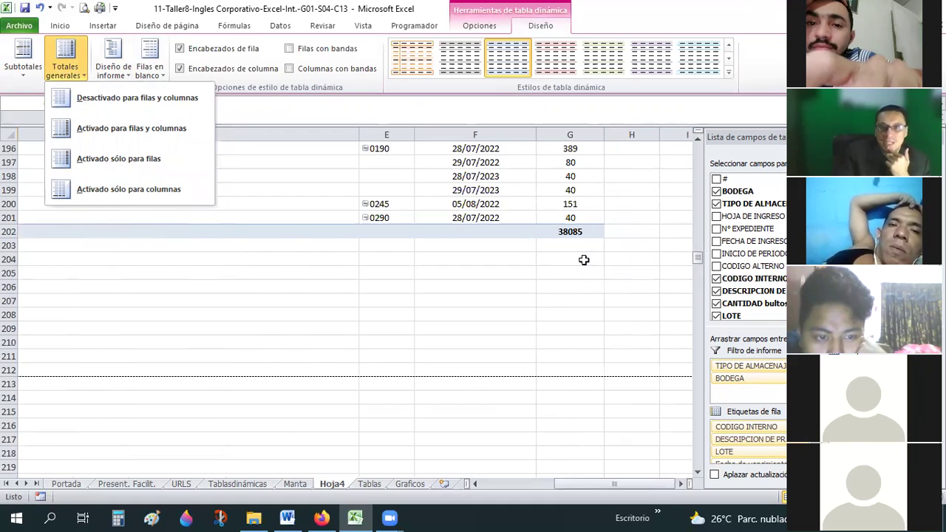
{"action": "left_click", "coordinate": [575, 237]}
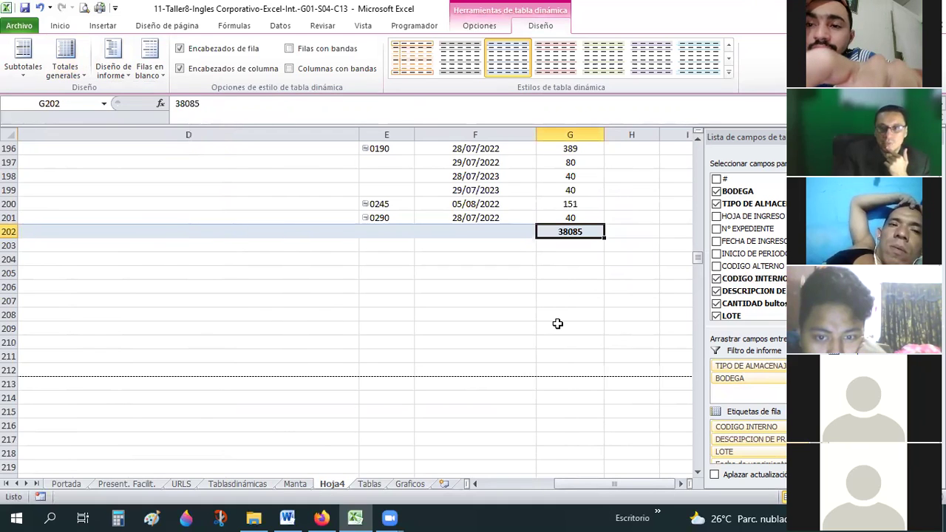
{"action": "left_click", "coordinate": [296, 485]}
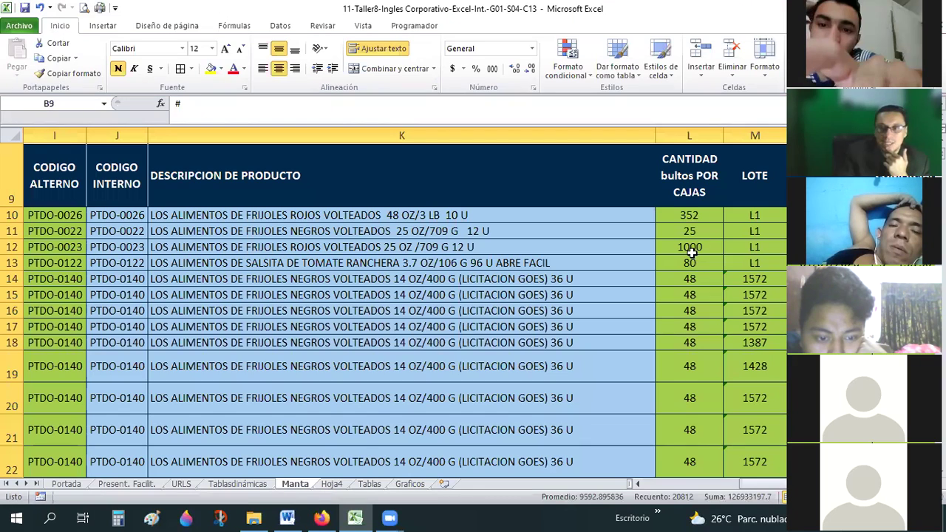
{"action": "left_click_drag", "start_coordinate": [690, 215], "coordinate": [664, 461]}
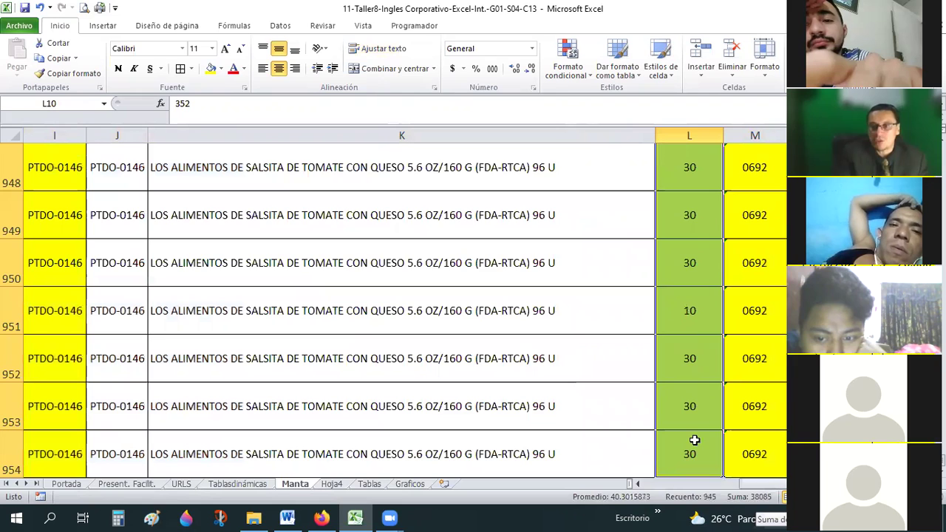
{"action": "scroll", "coordinate": [688, 356], "scroll_direction": "down", "scroll_amount": 1}
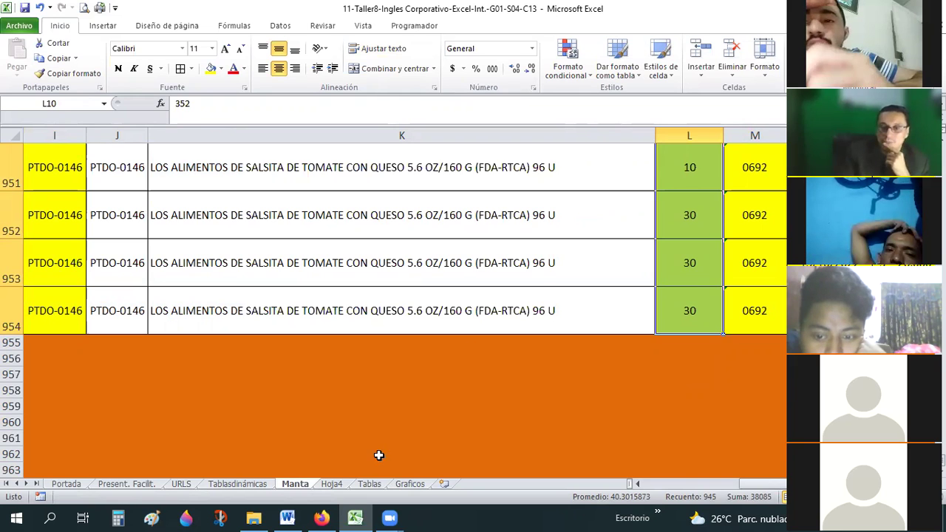
{"action": "key", "text": "ctrl+Page_Down"}
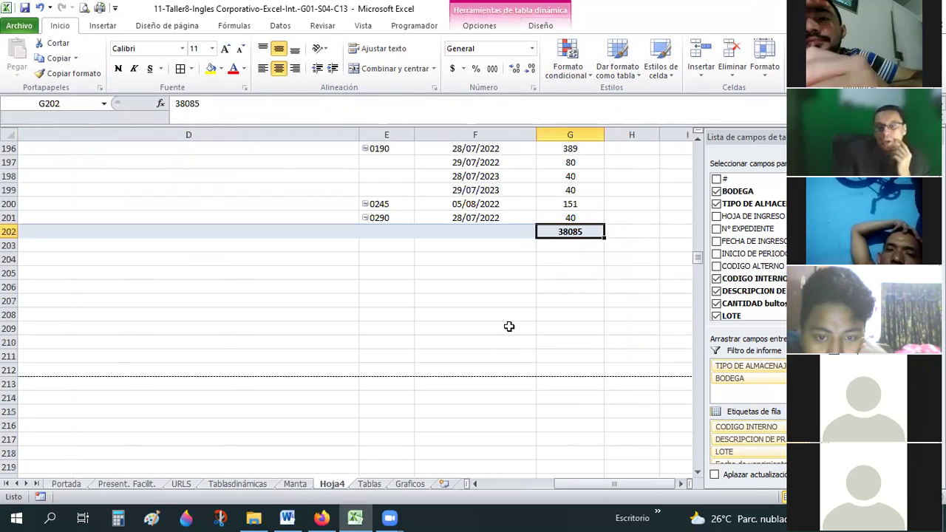
Step: Select the whole pivot table on Hoja4 and apply the dark red pivot style with black header and total rows
{"action": "left_click", "coordinate": [509, 327]}
{"action": "left_click_drag", "start_coordinate": [574, 230], "coordinate": [624, 99]}
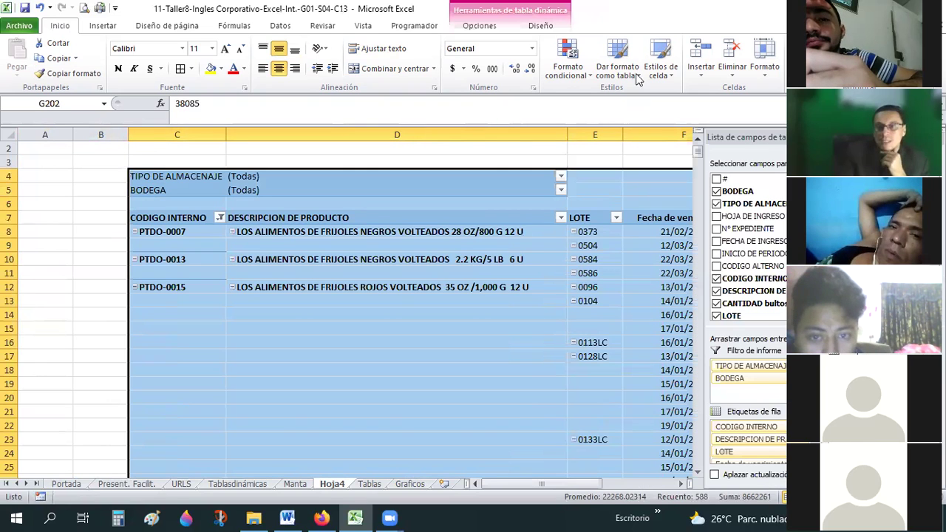
{"action": "left_click", "coordinate": [539, 28]}
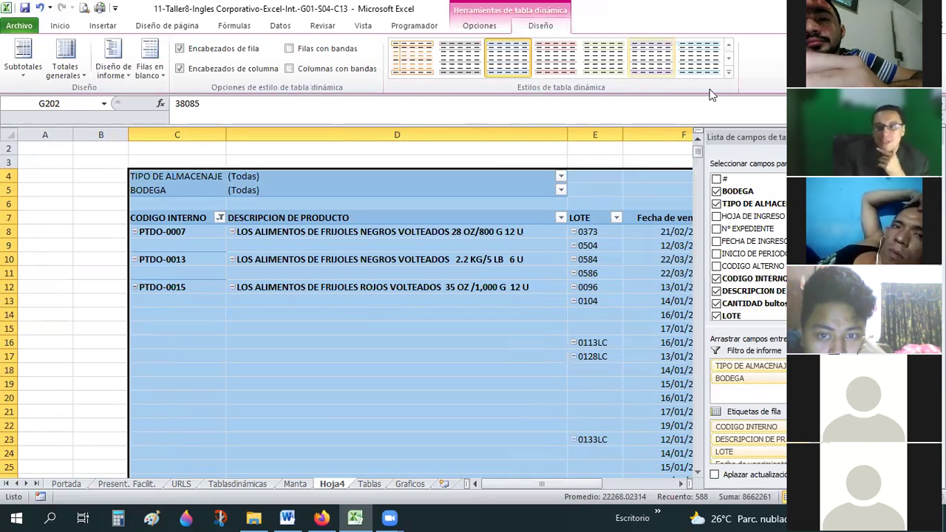
{"action": "left_click", "coordinate": [727, 75]}
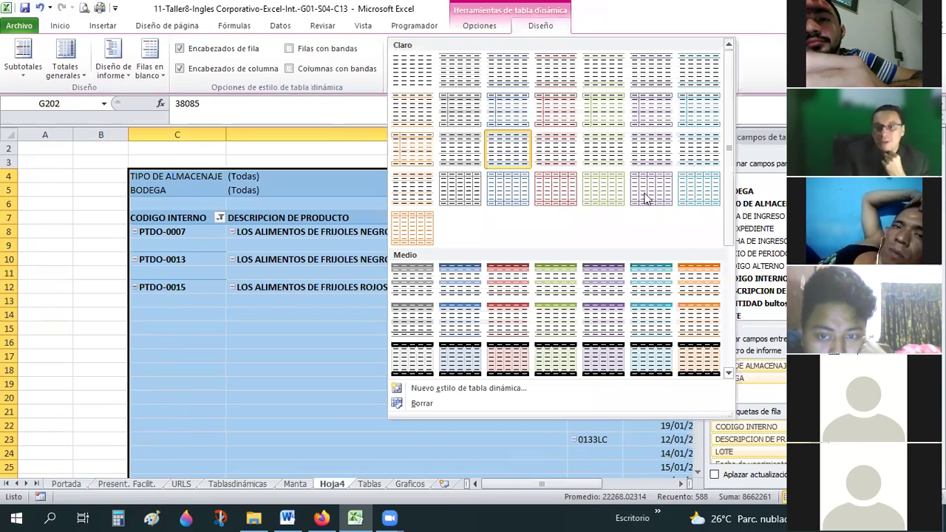
{"action": "scroll", "coordinate": [645, 197], "scroll_direction": "down", "scroll_amount": 3}
{"action": "scroll", "coordinate": [646, 198], "scroll_direction": "down", "scroll_amount": 2}
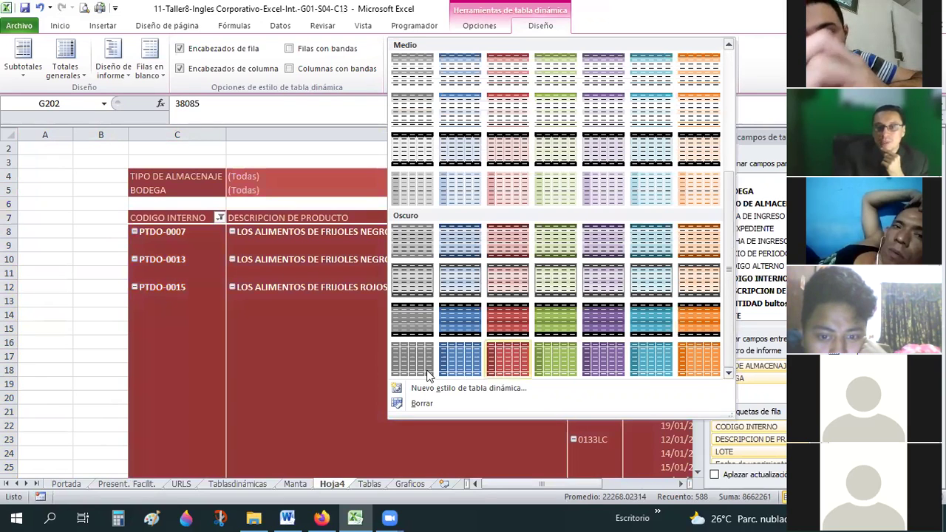
{"action": "left_click", "coordinate": [506, 325]}
{"action": "left_click", "coordinate": [507, 326]}
Step: Review the restyled pivot table on Hoja4, from its Total general row up to its report filters and header row
{"action": "left_click", "coordinate": [642, 482]}
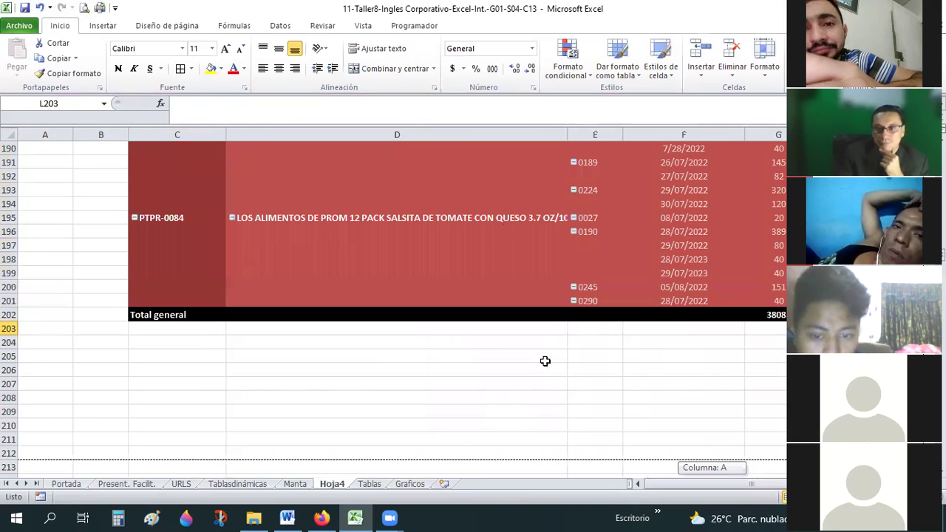
{"action": "left_click", "coordinate": [545, 353]}
{"action": "scroll", "coordinate": [545, 349], "scroll_direction": "up", "scroll_amount": 13}
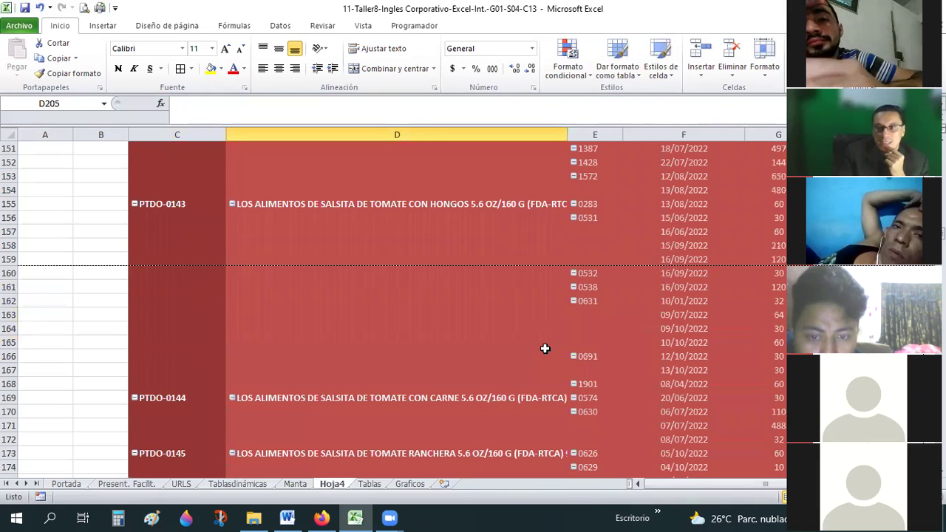
{"action": "scroll", "coordinate": [545, 349], "scroll_direction": "up", "scroll_amount": 11}
{"action": "scroll", "coordinate": [545, 348], "scroll_direction": "up", "scroll_amount": 8}
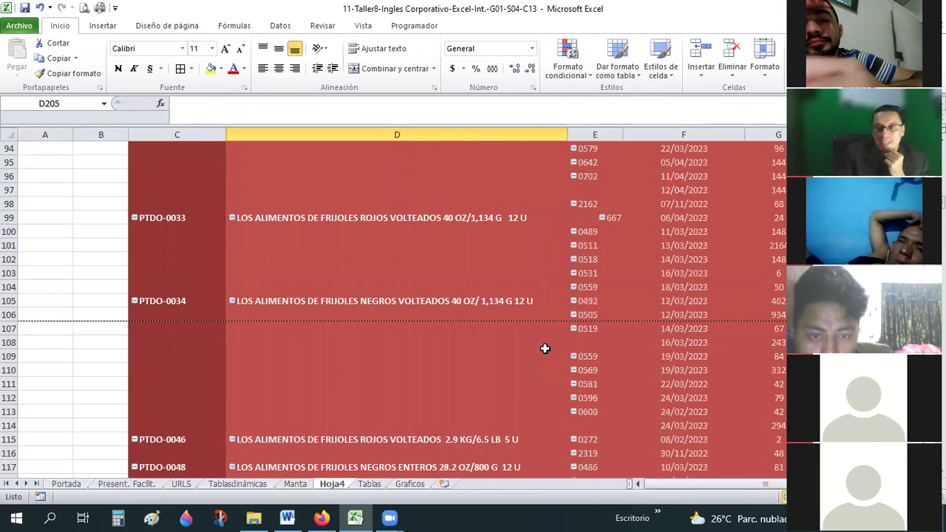
{"action": "scroll", "coordinate": [545, 346], "scroll_direction": "up", "scroll_amount": 17}
{"action": "scroll", "coordinate": [545, 347], "scroll_direction": "up", "scroll_amount": 14}
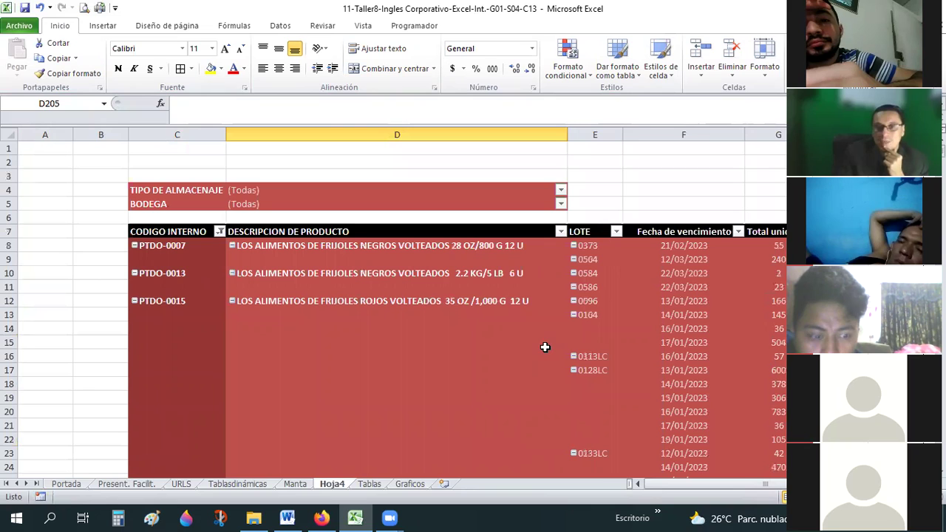
{"action": "left_click", "coordinate": [175, 189]}
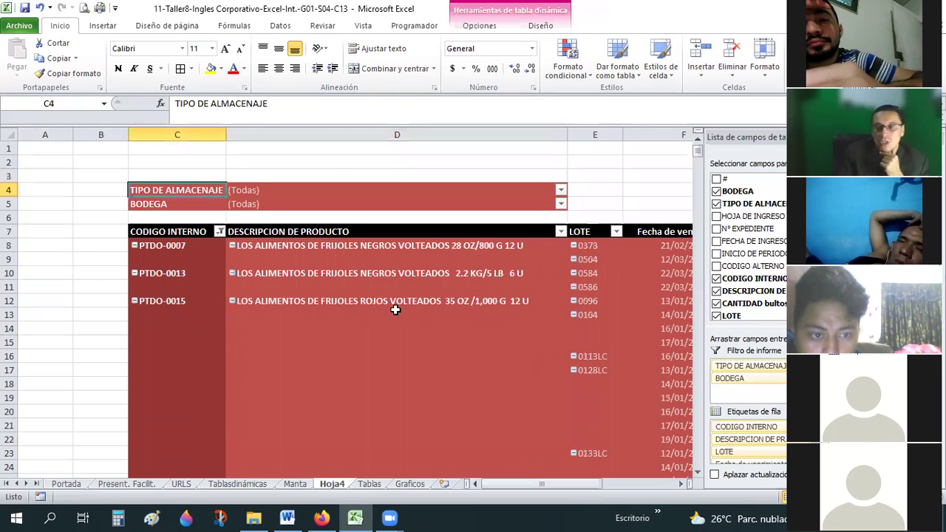
{"action": "left_click", "coordinate": [594, 176]}
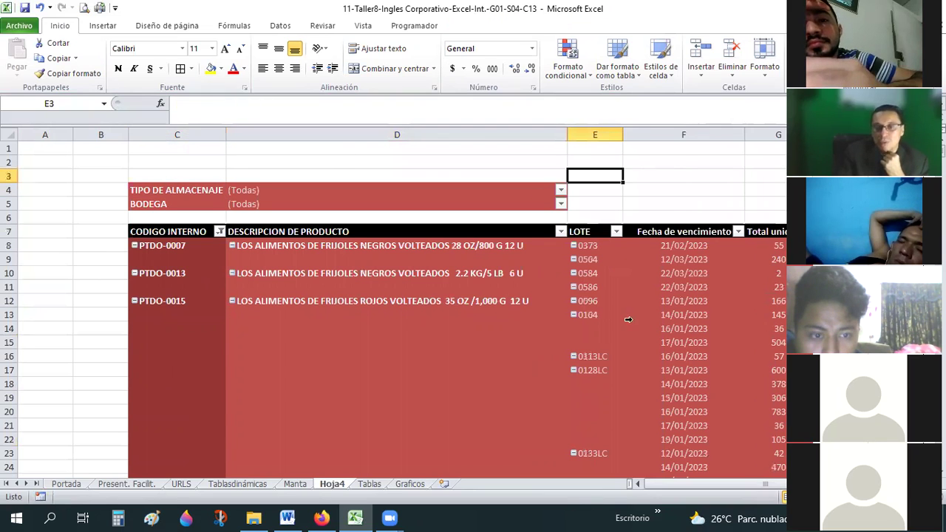
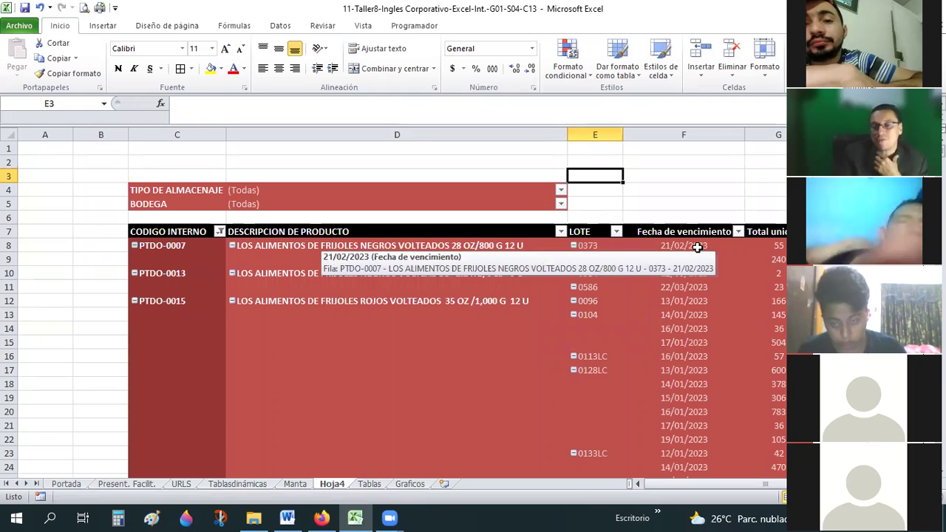
{"action": "scroll", "coordinate": [456, 252], "scroll_direction": "down", "scroll_amount": 12}
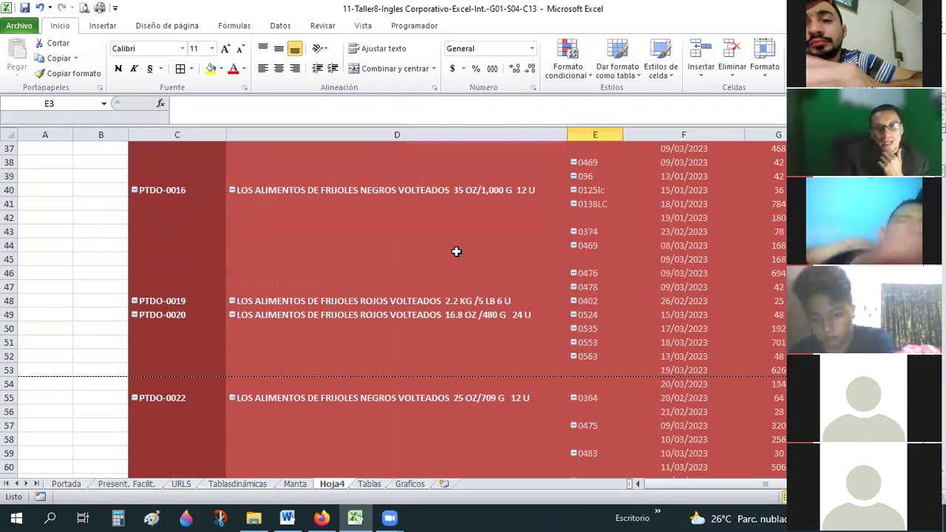
{"action": "scroll", "coordinate": [457, 251], "scroll_direction": "down", "scroll_amount": 14}
{"action": "scroll", "coordinate": [457, 252], "scroll_direction": "down", "scroll_amount": 16}
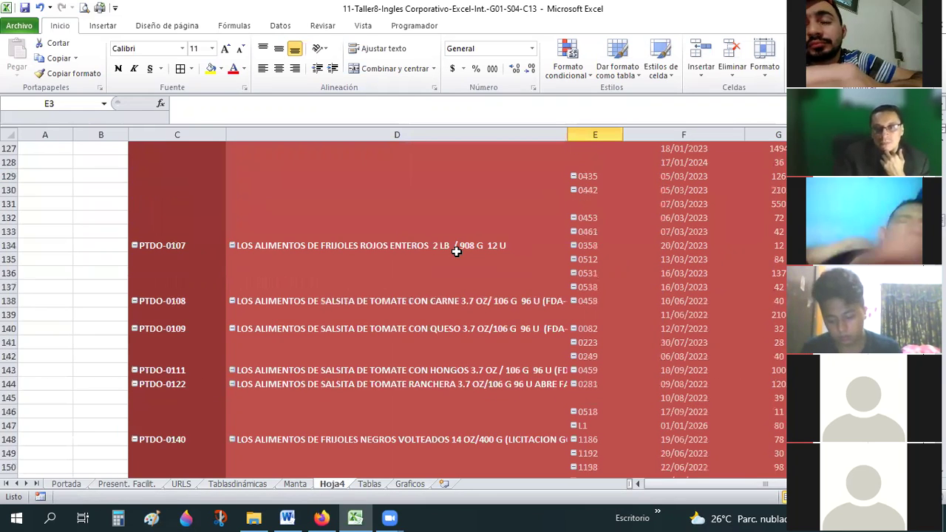
{"action": "scroll", "coordinate": [450, 242], "scroll_direction": "up", "scroll_amount": 15}
{"action": "scroll", "coordinate": [449, 240], "scroll_direction": "up", "scroll_amount": 20}
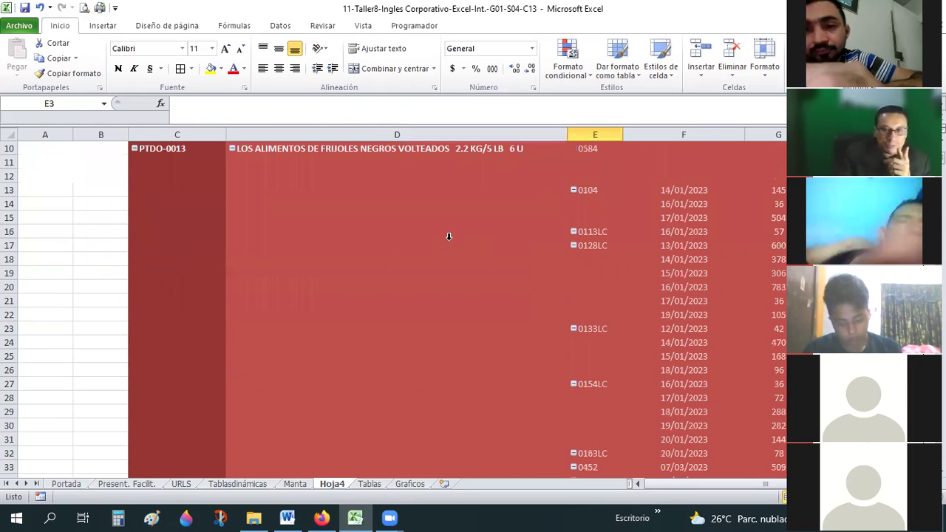
{"action": "scroll", "coordinate": [178, 247], "scroll_direction": "up", "scroll_amount": 3}
Step: Check the Hoja4 pivot table's source data range without changing it, and look at its refresh choices
{"action": "left_click", "coordinate": [178, 249]}
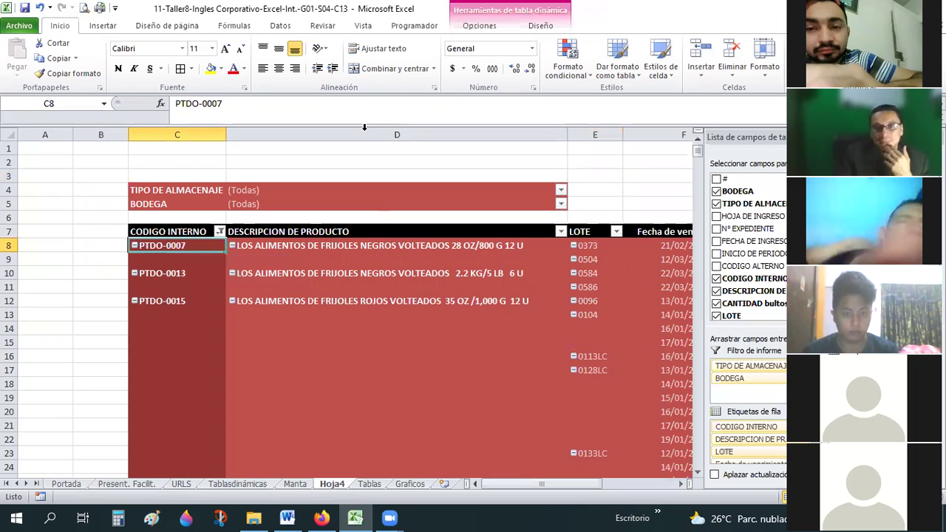
{"action": "left_click", "coordinate": [339, 232]}
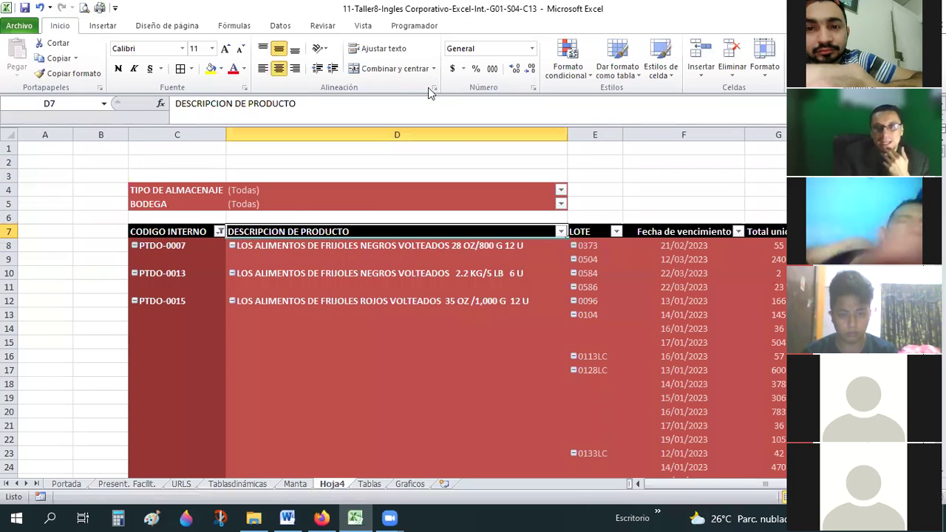
{"action": "left_click", "coordinate": [491, 28]}
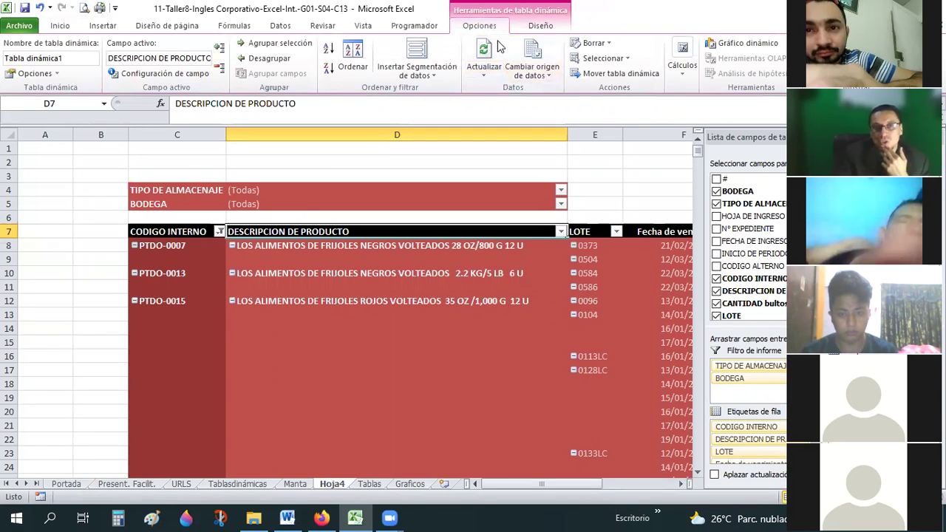
{"action": "left_click", "coordinate": [552, 78]}
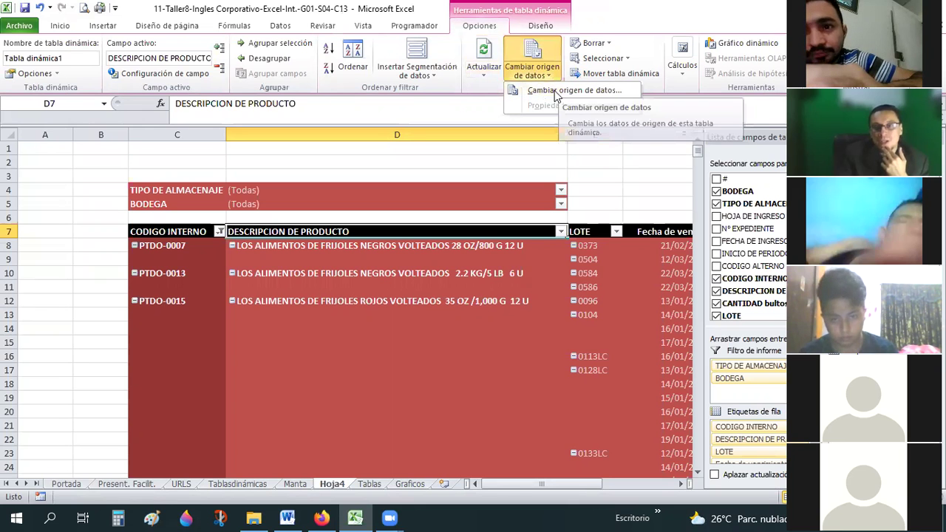
{"action": "left_click", "coordinate": [556, 90]}
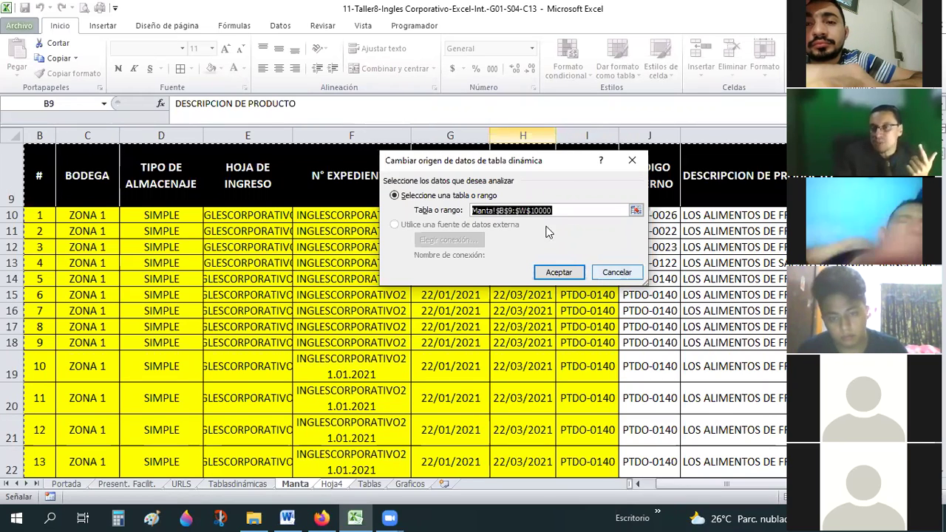
{"action": "left_click", "coordinate": [614, 273]}
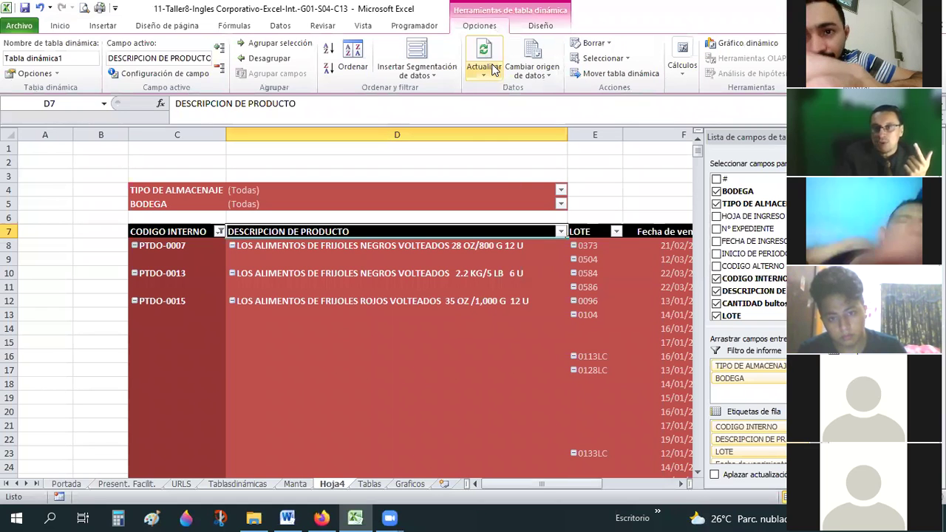
{"action": "left_click", "coordinate": [483, 75]}
{"action": "left_click", "coordinate": [517, 115]}
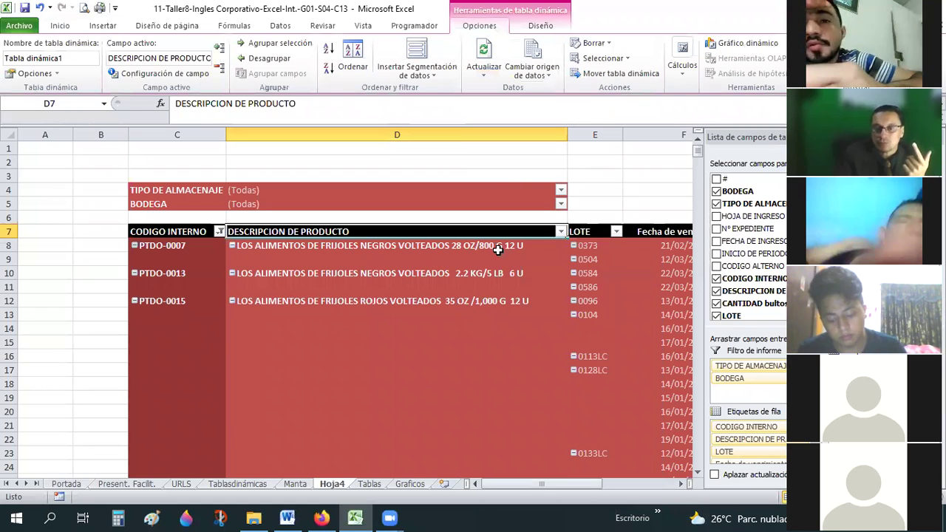
Step: Select product PTPR-0084's unit values in G195:G201 on Hoja4 to check their sum
{"action": "scroll", "coordinate": [498, 250], "scroll_direction": "down", "scroll_amount": 12}
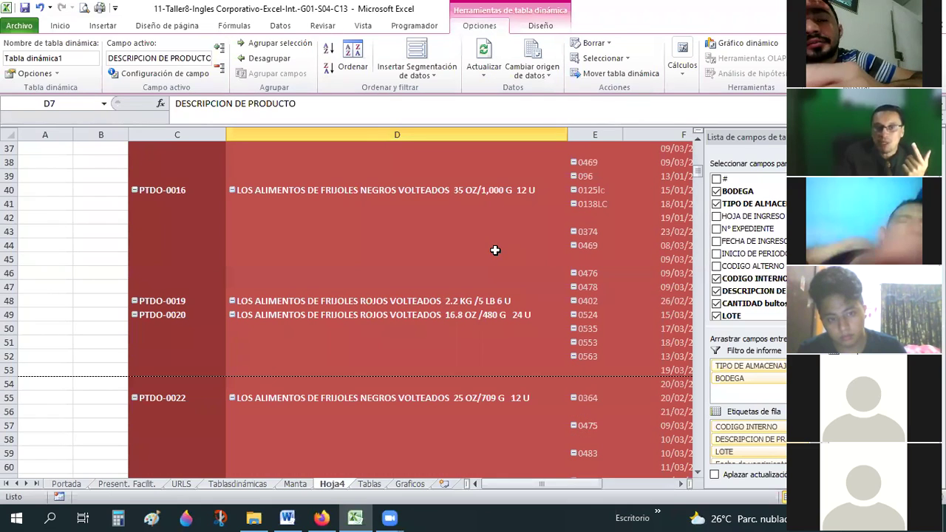
{"action": "scroll", "coordinate": [496, 249], "scroll_direction": "down", "scroll_amount": 20}
{"action": "scroll", "coordinate": [494, 249], "scroll_direction": "down", "scroll_amount": 20}
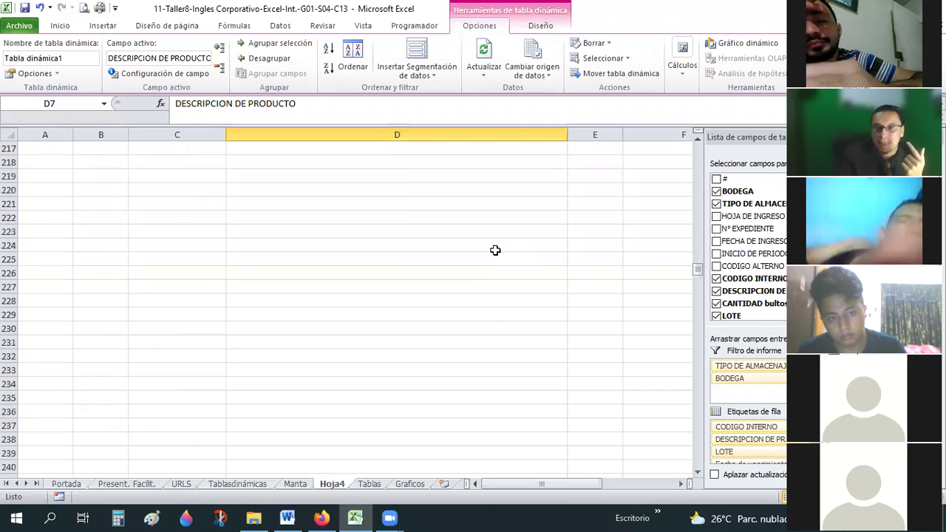
{"action": "scroll", "coordinate": [483, 253], "scroll_direction": "up", "scroll_amount": 10}
{"action": "left_click", "coordinate": [160, 218]}
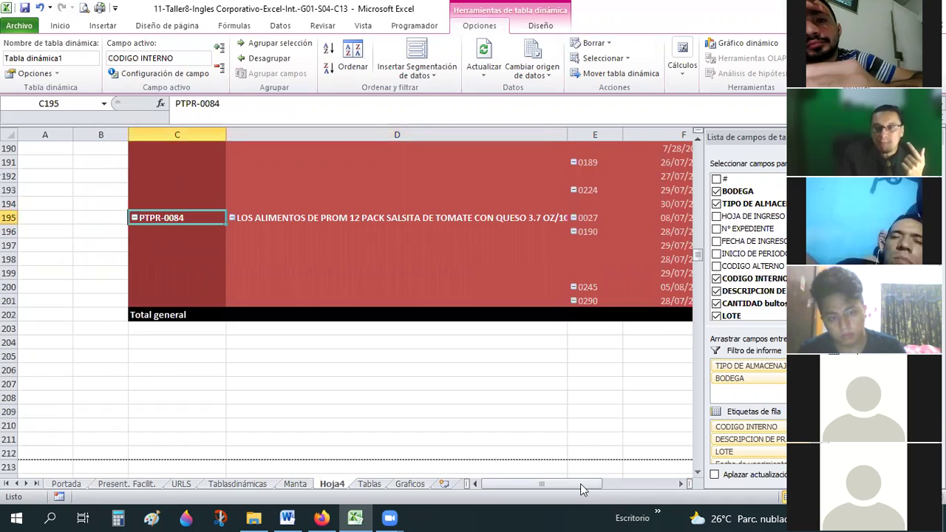
{"action": "left_click_drag", "start_coordinate": [603, 482], "coordinate": [606, 483]}
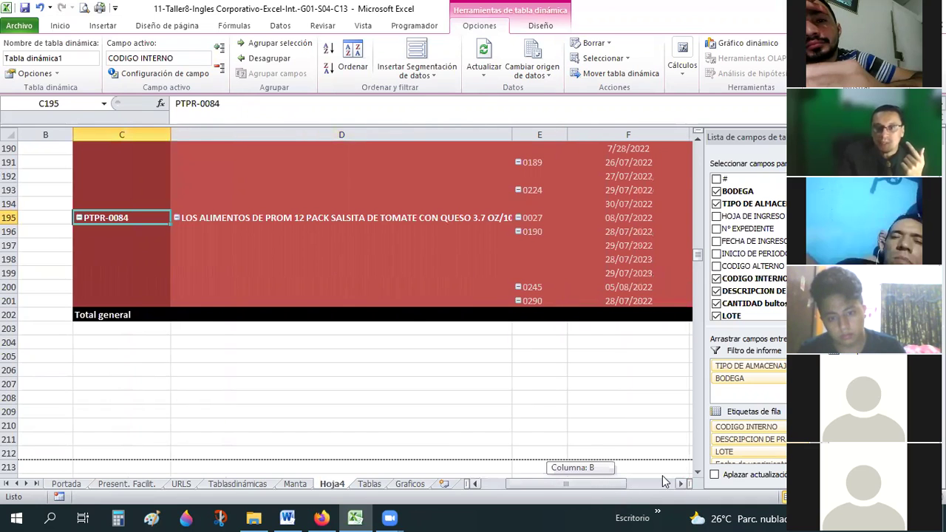
{"action": "left_click_drag", "start_coordinate": [664, 482], "coordinate": [543, 217]}
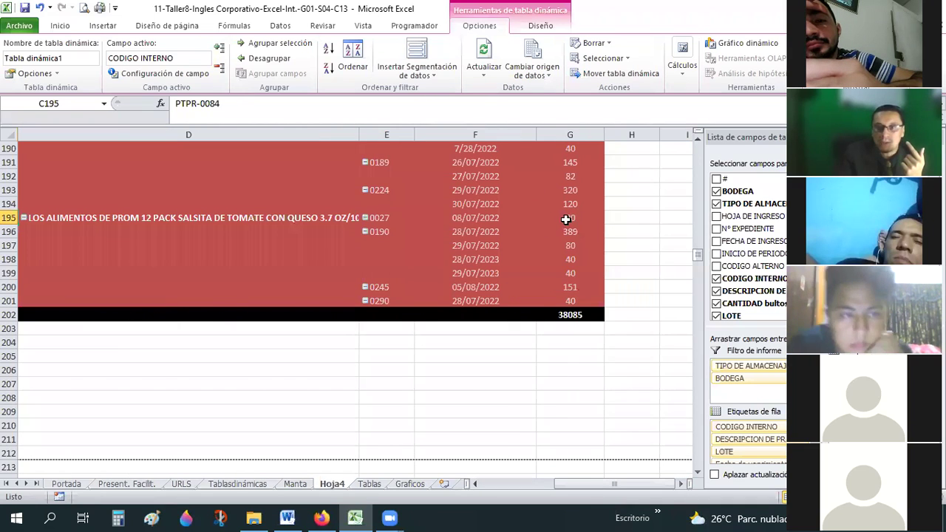
{"action": "left_click_drag", "start_coordinate": [568, 296], "coordinate": [569, 297]}
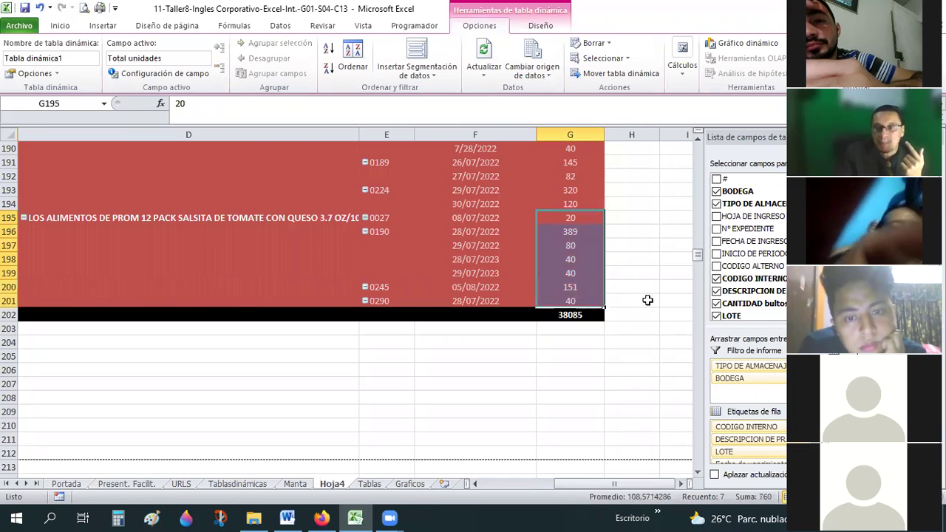
Step: Note product PTPR-0084's figures beside the pivot table, entering 760 in H201 and 20 in H195
{"action": "left_click", "coordinate": [648, 300]}
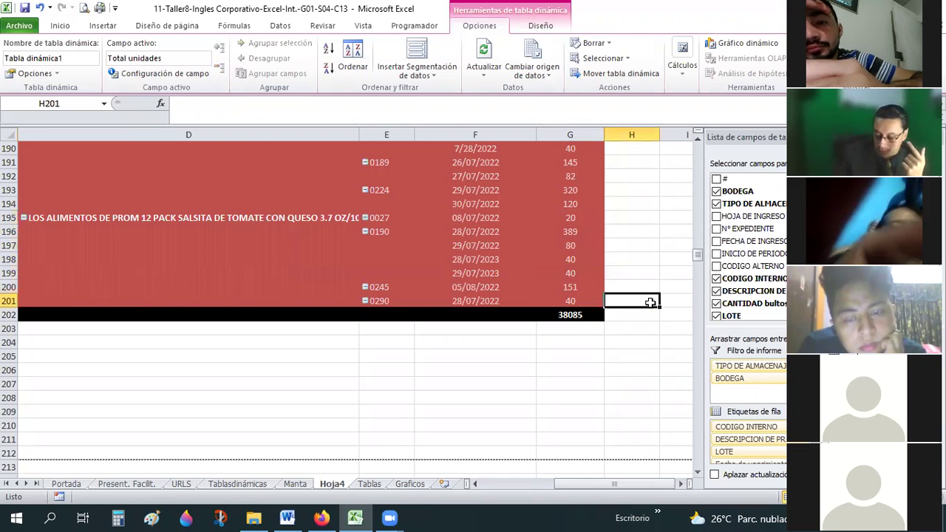
{"action": "type", "text": "760"}
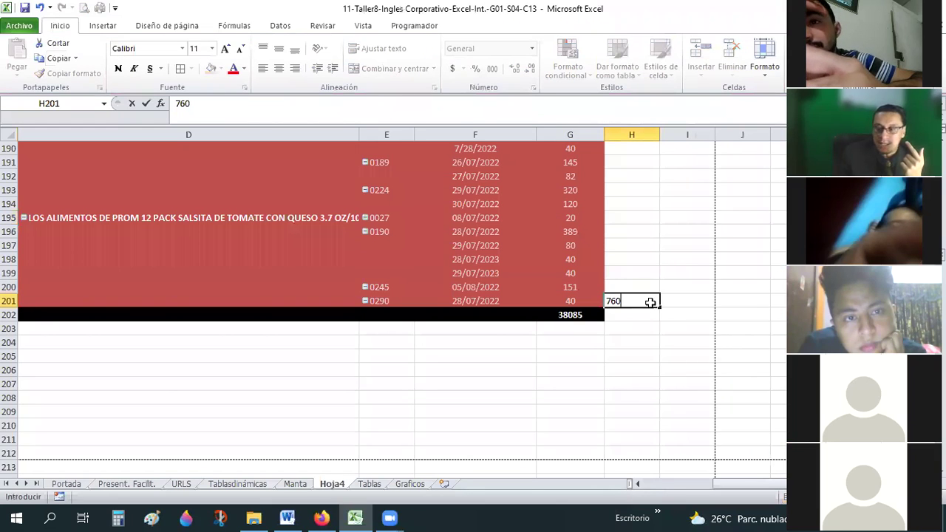
{"action": "key", "text": "Escape"}
{"action": "key", "text": "Up"}
{"action": "key", "text": "Up"}
{"action": "key", "text": "Up"}
{"action": "key", "text": "Up"}
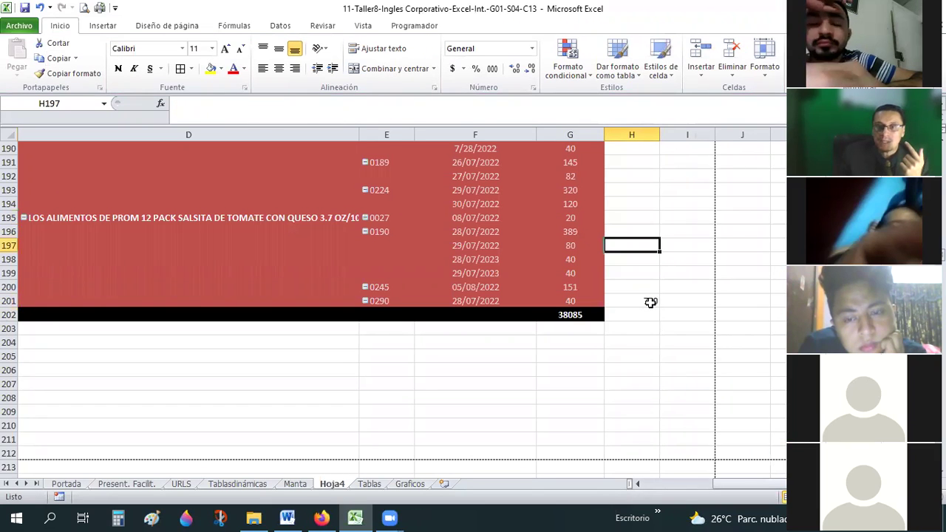
{"action": "key", "text": "Up"}
{"action": "key", "text": "Up"}
{"action": "type", "text": "20"}
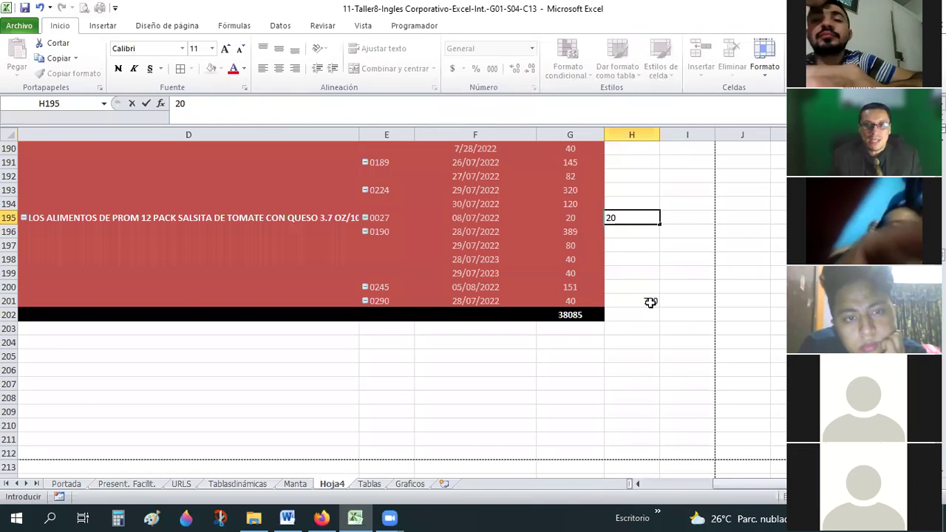
{"action": "key", "text": "Return"}
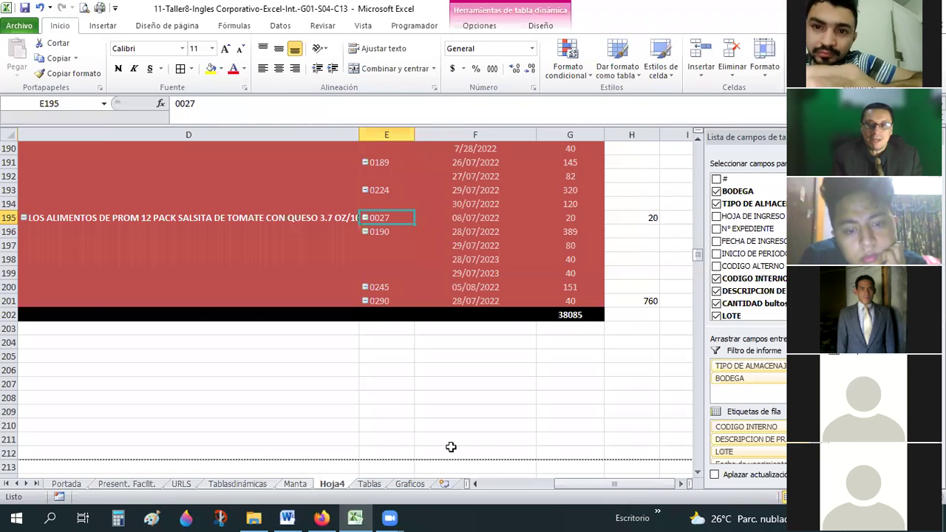
Step: Add a record to the Manta sheet by copying the last data row, 954, into row 955
{"action": "left_click", "coordinate": [295, 483]}
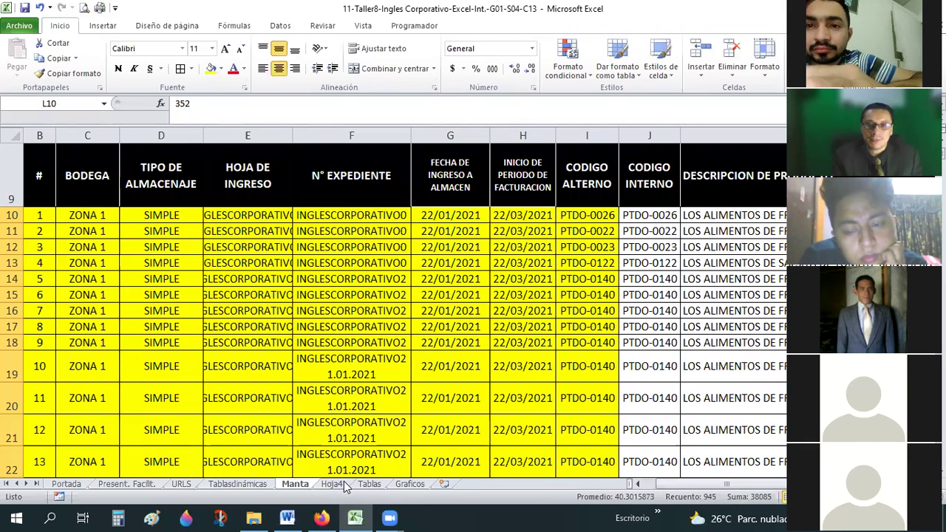
{"action": "key", "text": "ctrl+Page_Down"}
{"action": "scroll", "coordinate": [292, 456], "scroll_direction": "left", "scroll_amount": 2}
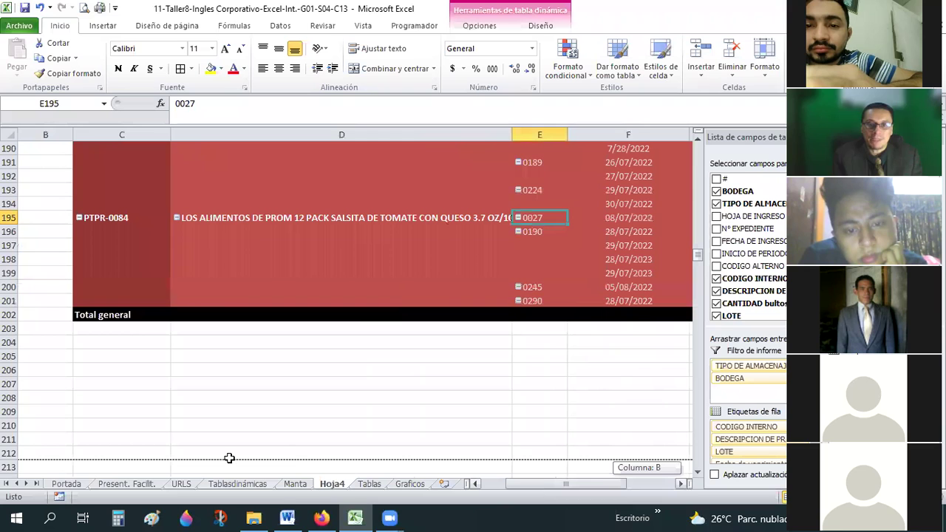
{"action": "scroll", "coordinate": [288, 493], "scroll_direction": "left", "scroll_amount": 1}
{"action": "key", "text": "ctrl+Page_Up"}
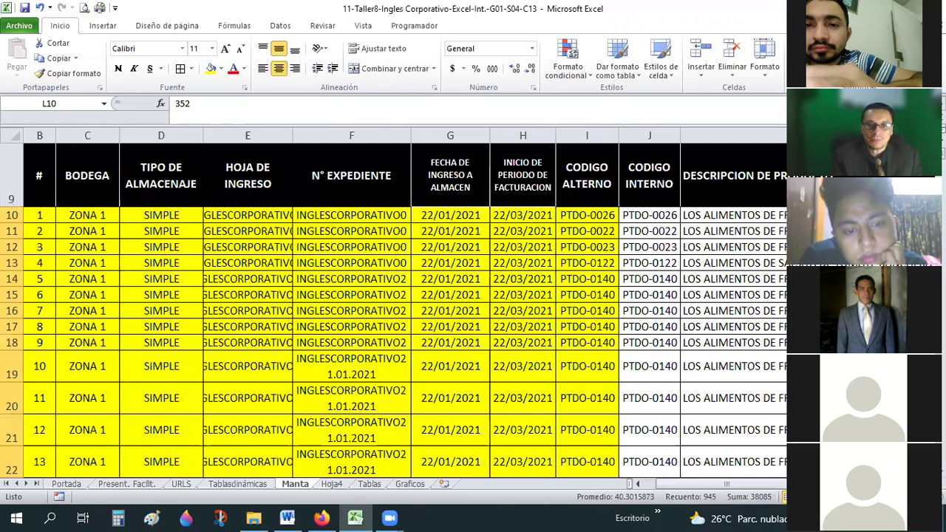
{"action": "scroll", "coordinate": [419, 361], "scroll_direction": "down", "scroll_amount": 20}
{"action": "scroll", "coordinate": [419, 361], "scroll_direction": "down", "scroll_amount": 10}
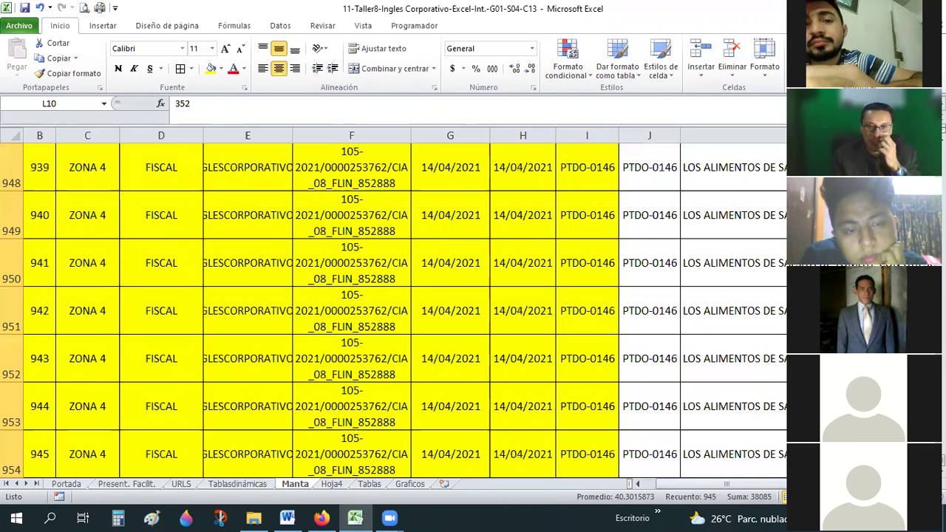
{"action": "scroll", "coordinate": [419, 361], "scroll_direction": "down", "scroll_amount": 7}
{"action": "scroll", "coordinate": [419, 361], "scroll_direction": "up", "scroll_amount": 4}
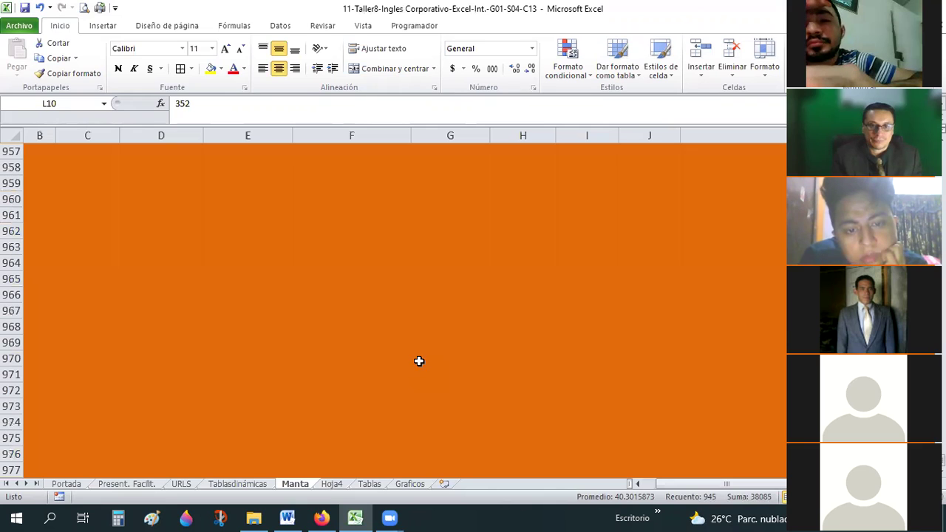
{"action": "scroll", "coordinate": [246, 343], "scroll_direction": "up", "scroll_amount": 2}
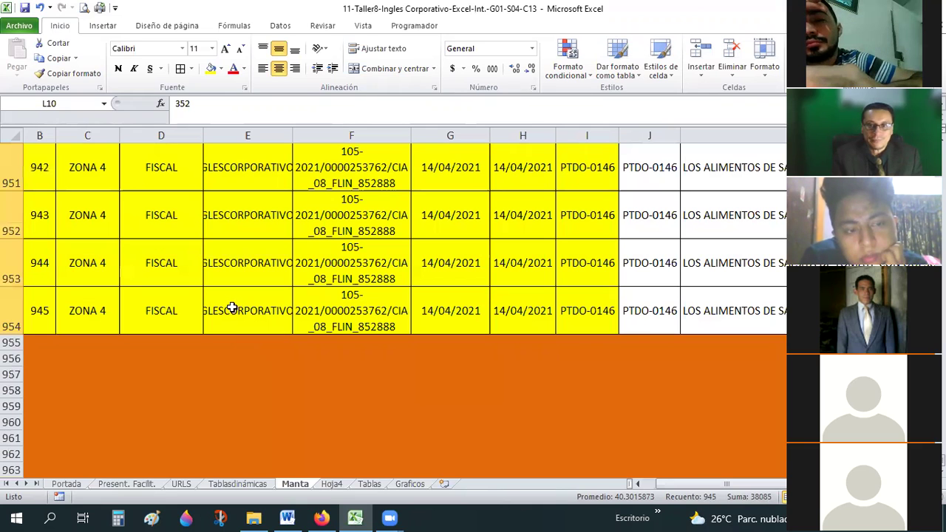
{"action": "left_click", "coordinate": [10, 310]}
{"action": "key", "text": "ctrl+c"}
{"action": "left_click", "coordinate": [13, 342]}
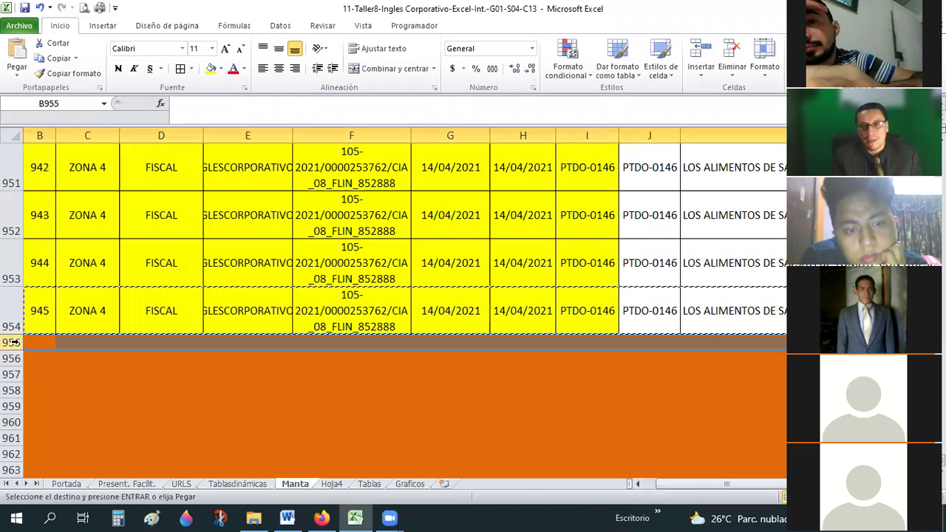
{"action": "key", "text": "ctrl+v"}
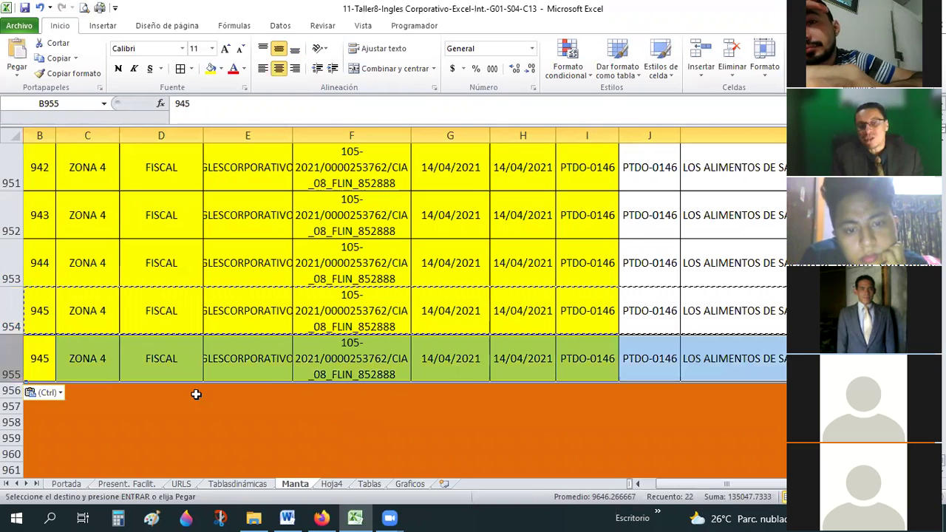
Step: Change the new record's CODIGO ALTERNO in I955 to PTPR-0084
{"action": "left_click", "coordinate": [588, 365]}
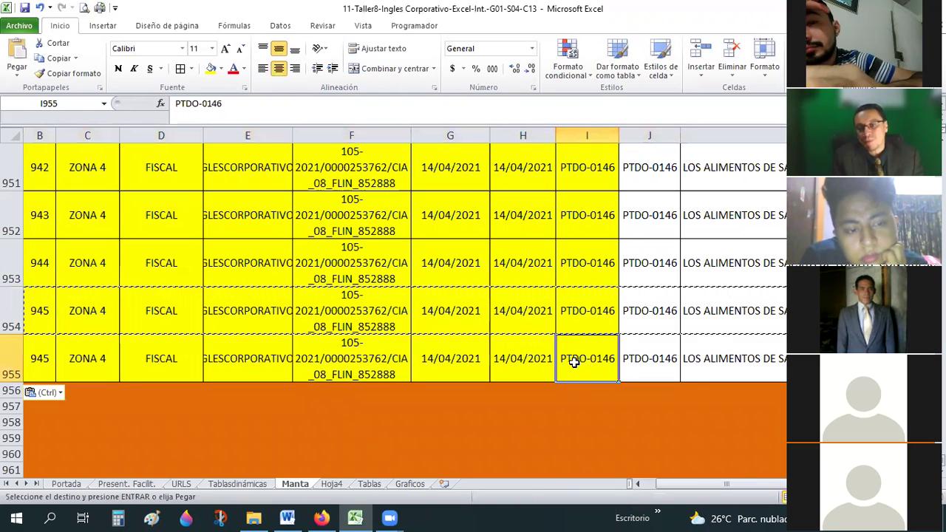
{"action": "left_click", "coordinate": [719, 365]}
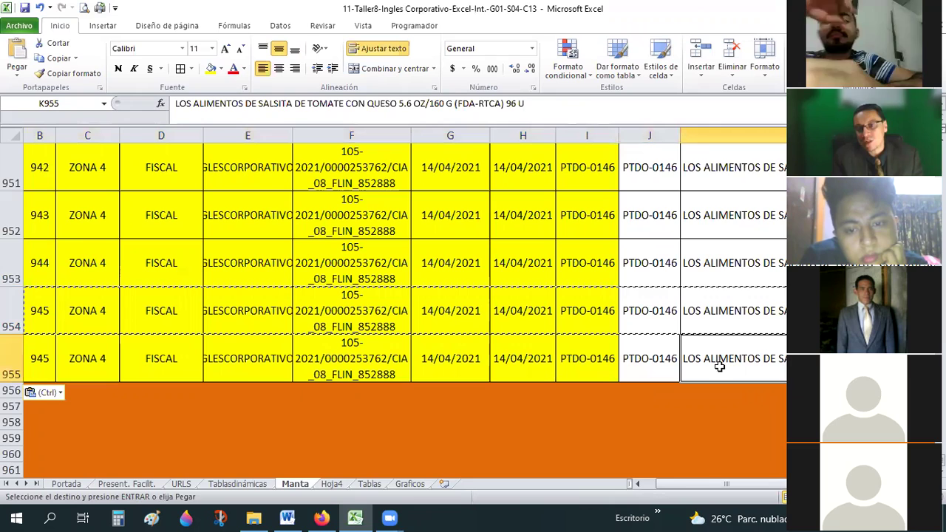
{"action": "double_click", "coordinate": [570, 363]}
{"action": "left_click", "coordinate": [634, 360], "text": "shift"}
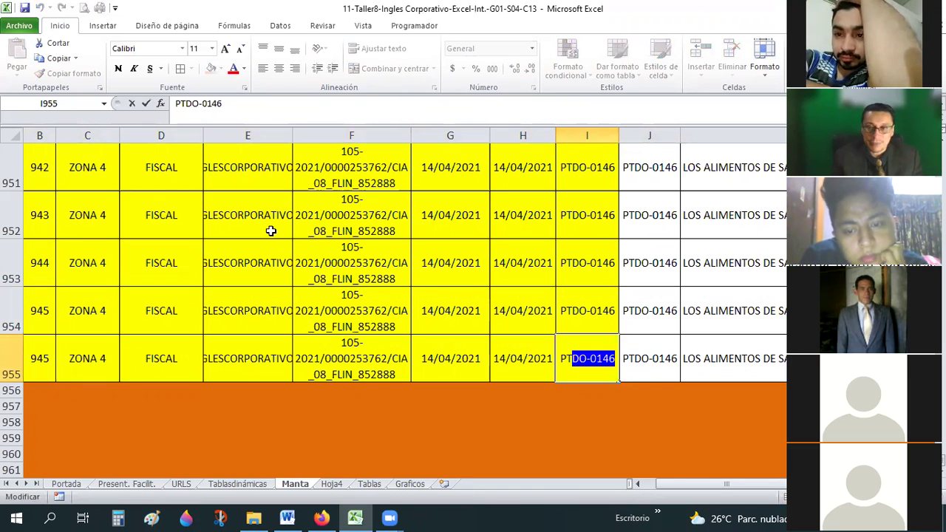
{"action": "type", "text": "PR-"}
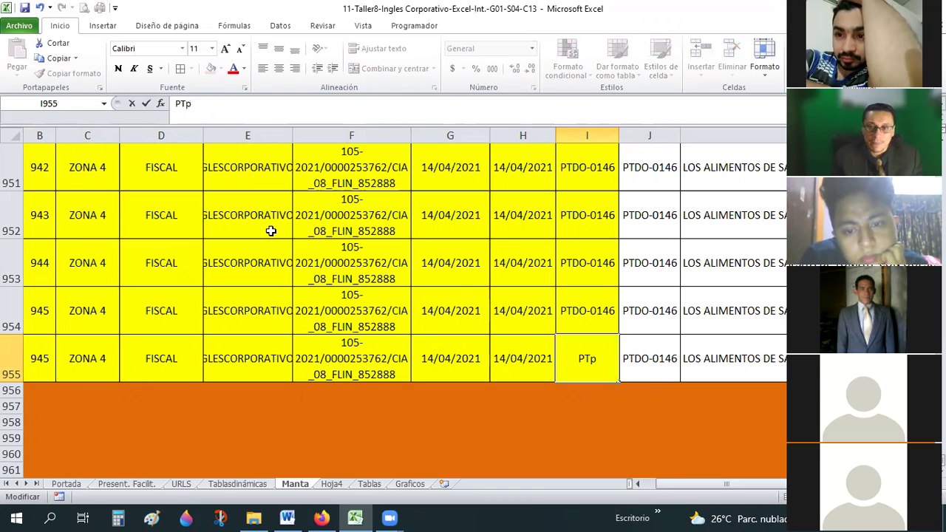
{"action": "type", "text": "0084"}
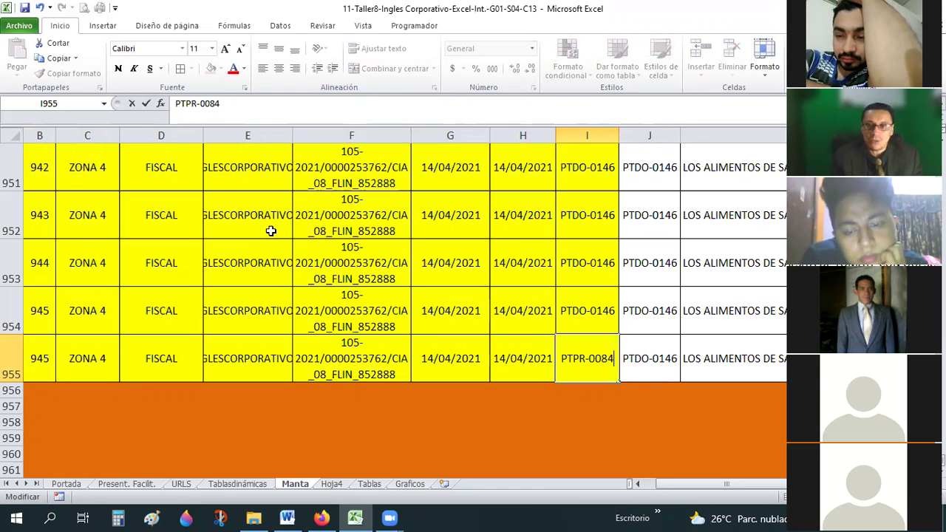
{"action": "key", "text": "Return"}
Step: Turn on filtering for Manta's header row 9
{"action": "scroll", "coordinate": [644, 279], "scroll_direction": "up", "scroll_amount": 20}
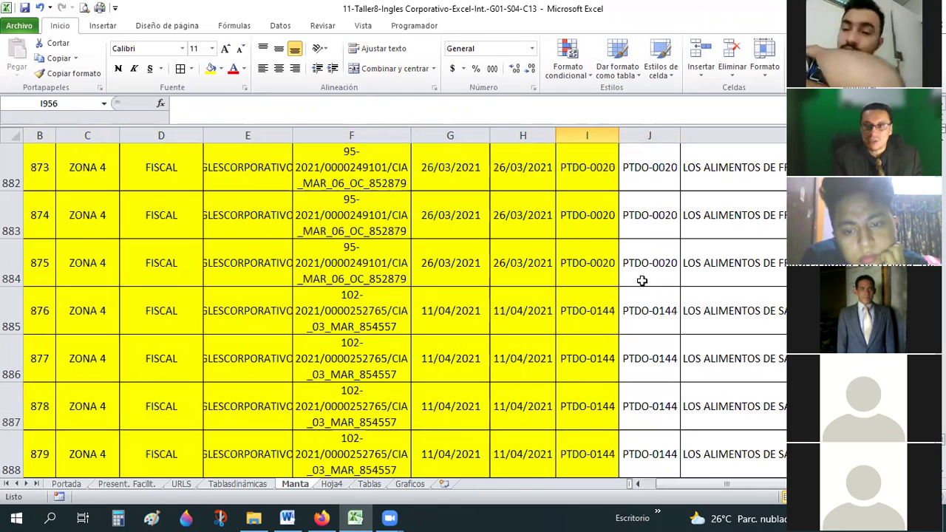
{"action": "scroll", "coordinate": [642, 281], "scroll_direction": "up", "scroll_amount": 20}
{"action": "scroll", "coordinate": [642, 281], "scroll_direction": "up", "scroll_amount": 20}
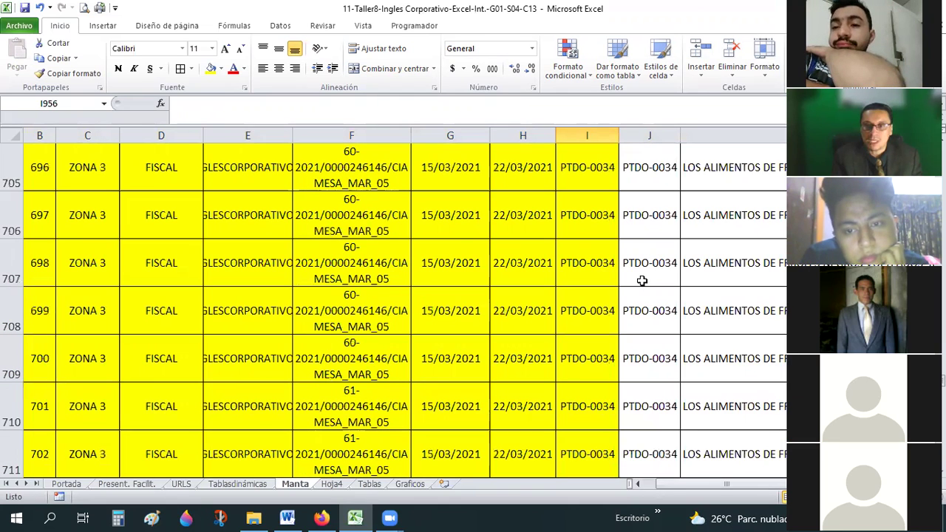
{"action": "scroll", "coordinate": [642, 281], "scroll_direction": "up", "scroll_amount": 17}
{"action": "scroll", "coordinate": [642, 281], "scroll_direction": "up", "scroll_amount": 20}
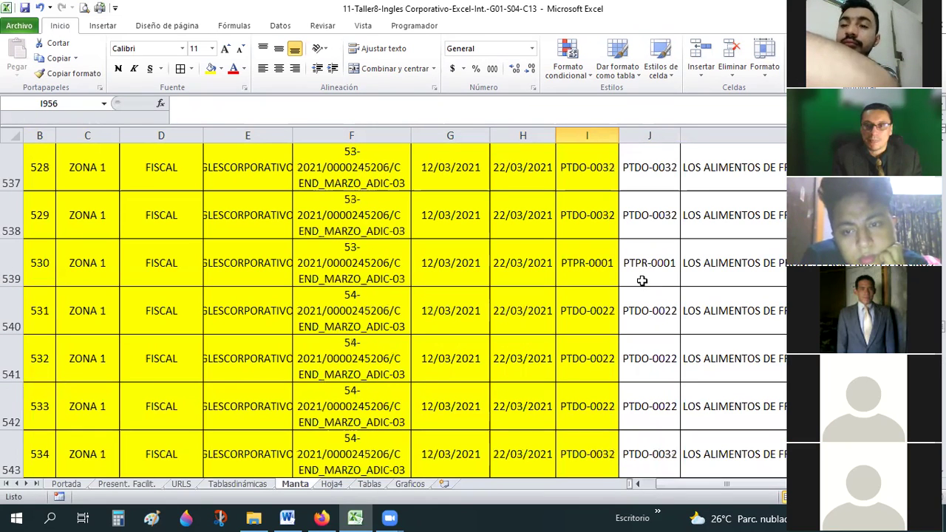
{"action": "scroll", "coordinate": [642, 281], "scroll_direction": "up", "scroll_amount": 2}
{"action": "scroll", "coordinate": [783, 332], "scroll_direction": "up", "scroll_amount": 20}
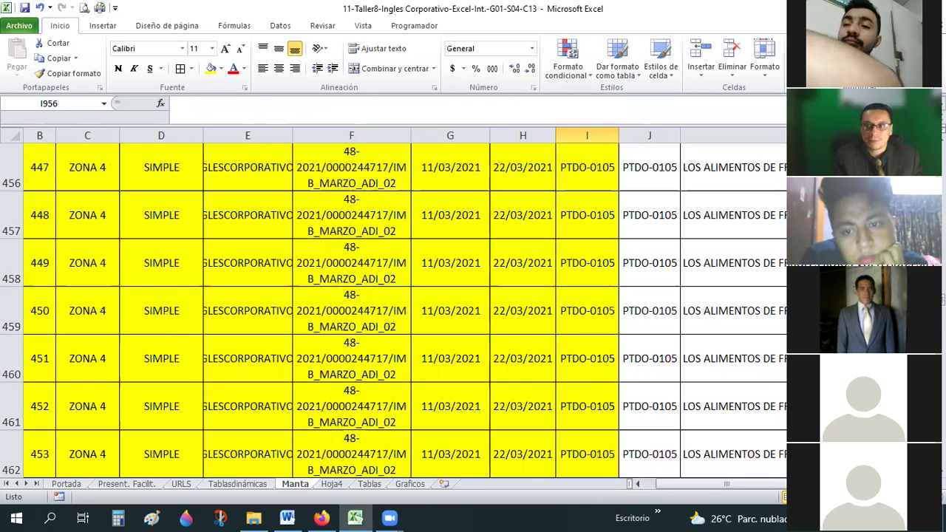
{"action": "scroll", "coordinate": [637, 350], "scroll_direction": "down", "scroll_amount": 1}
{"action": "scroll", "coordinate": [10, 310], "scroll_direction": "up", "scroll_amount": 20}
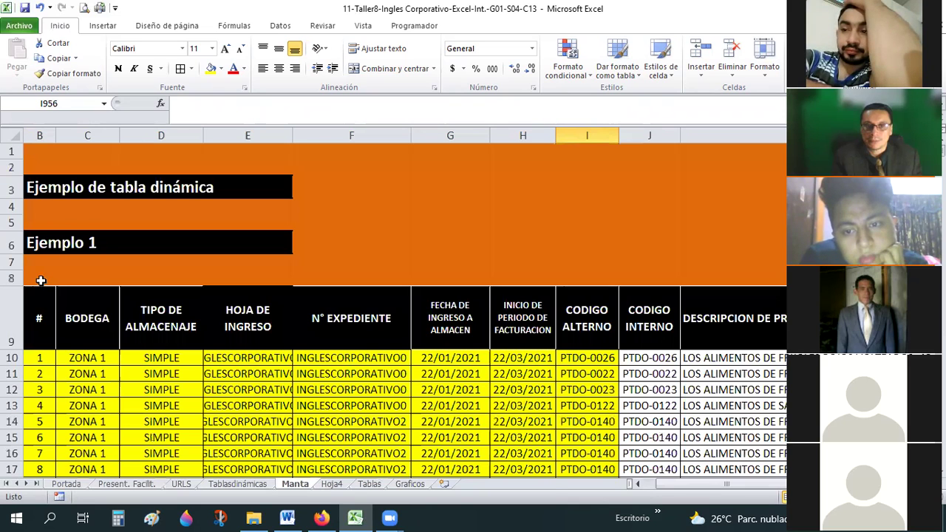
{"action": "left_click", "coordinate": [290, 29]}
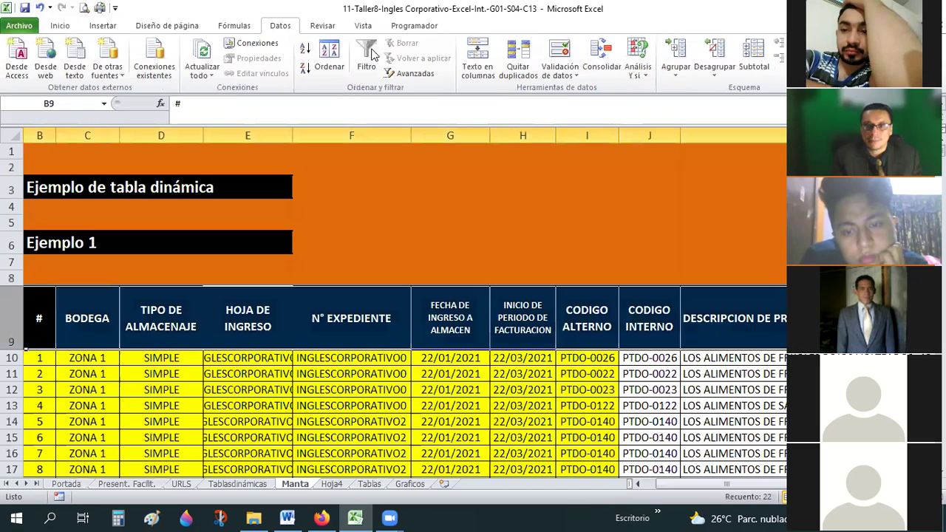
{"action": "key", "text": "ctrl+shift+l"}
Step: Filter the CODIGO ALTERNO column to show only PTPR-0084 records
{"action": "left_click", "coordinate": [602, 333]}
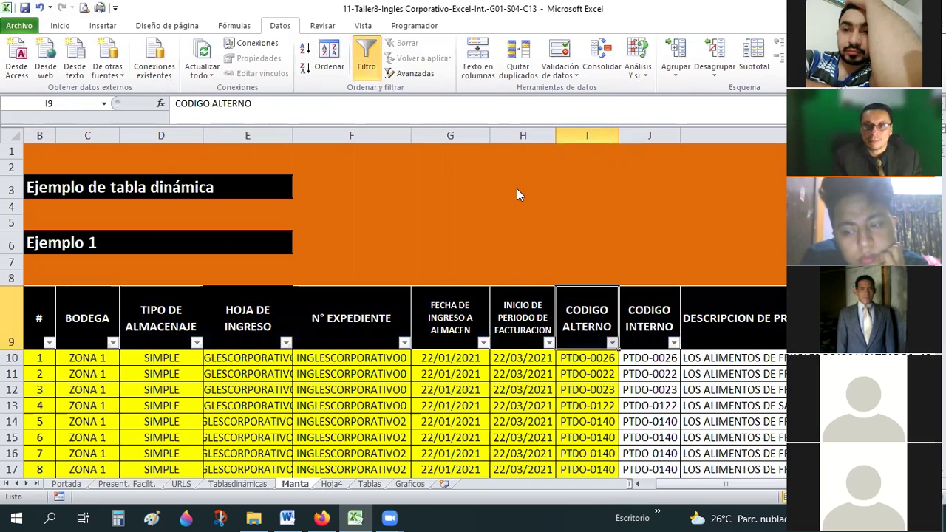
{"action": "key", "text": "alt+Down"}
{"action": "scroll", "coordinate": [539, 252], "scroll_direction": "down", "scroll_amount": 10}
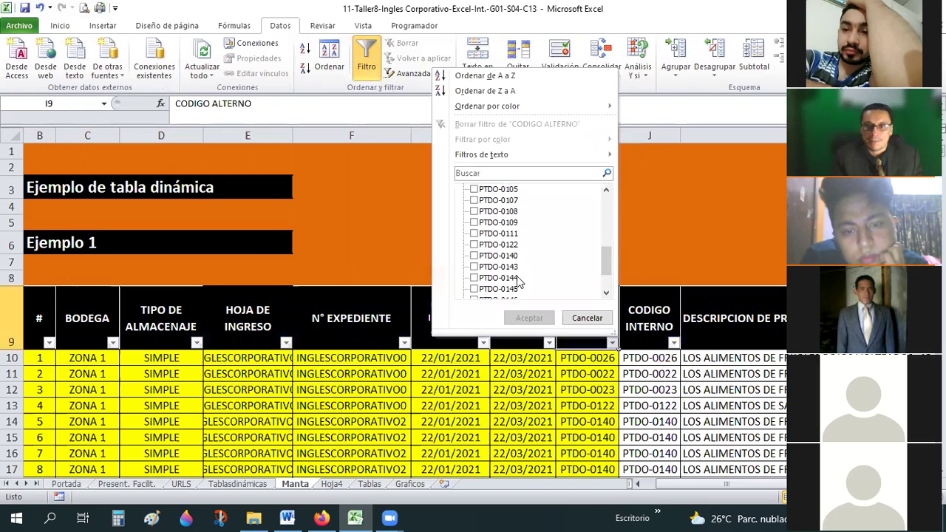
{"action": "scroll", "coordinate": [507, 293], "scroll_direction": "down", "scroll_amount": 2}
{"action": "key", "text": "space"}
{"action": "key", "text": "Return"}
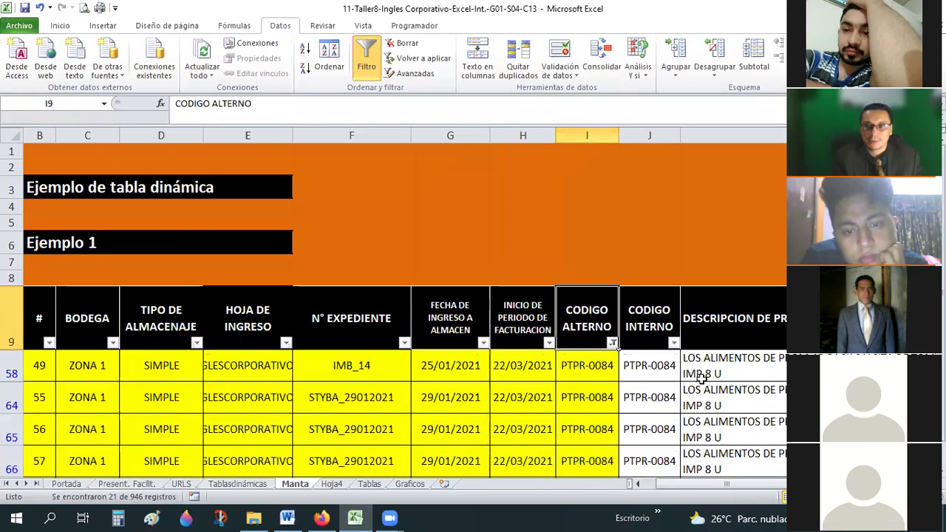
Step: Copy the internal code, description and quantity from J259:L259 into the new record at J955:L955
{"action": "scroll", "coordinate": [702, 378], "scroll_direction": "down", "scroll_amount": 10}
{"action": "scroll", "coordinate": [709, 340], "scroll_direction": "up", "scroll_amount": 5}
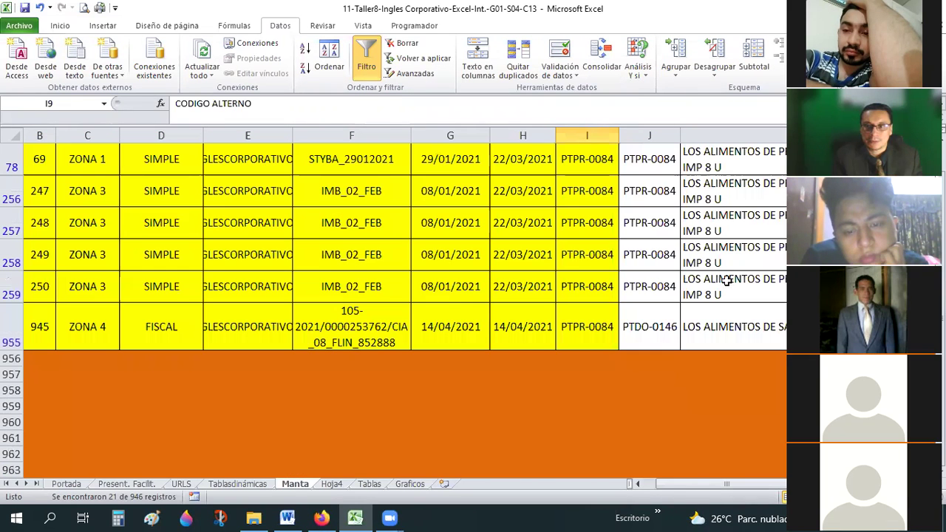
{"action": "left_click", "coordinate": [727, 281]}
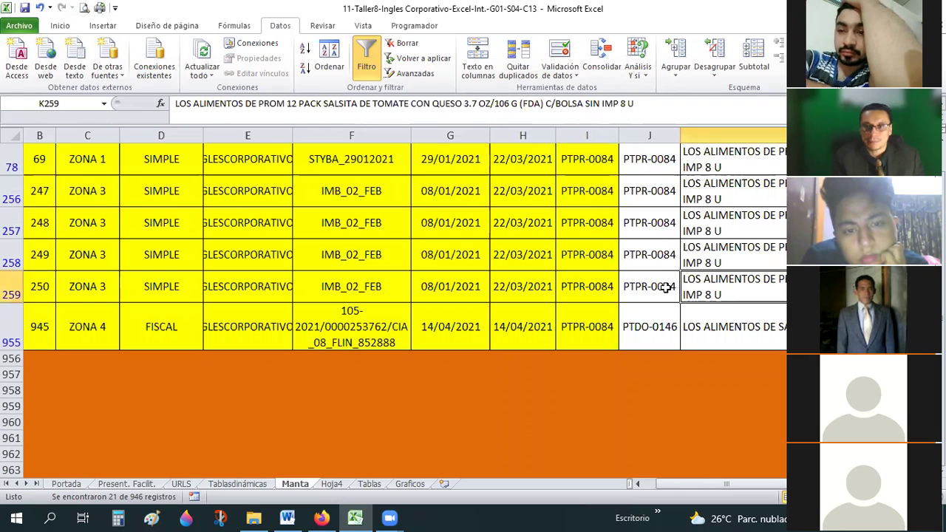
{"action": "left_click_drag", "start_coordinate": [669, 289], "coordinate": [598, 302]}
{"action": "key", "text": "ctrl+c"}
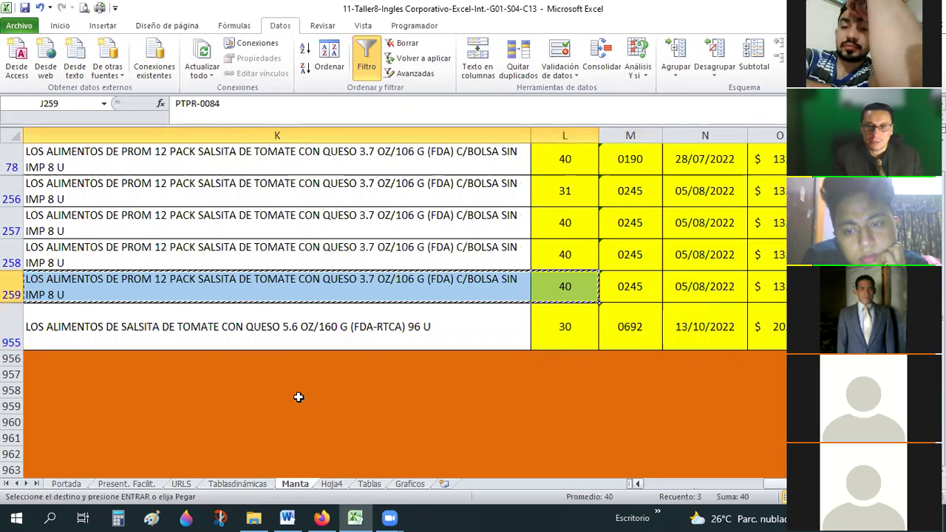
{"action": "scroll", "coordinate": [281, 354], "scroll_direction": "left", "scroll_amount": 3}
{"action": "left_click", "coordinate": [270, 320]}
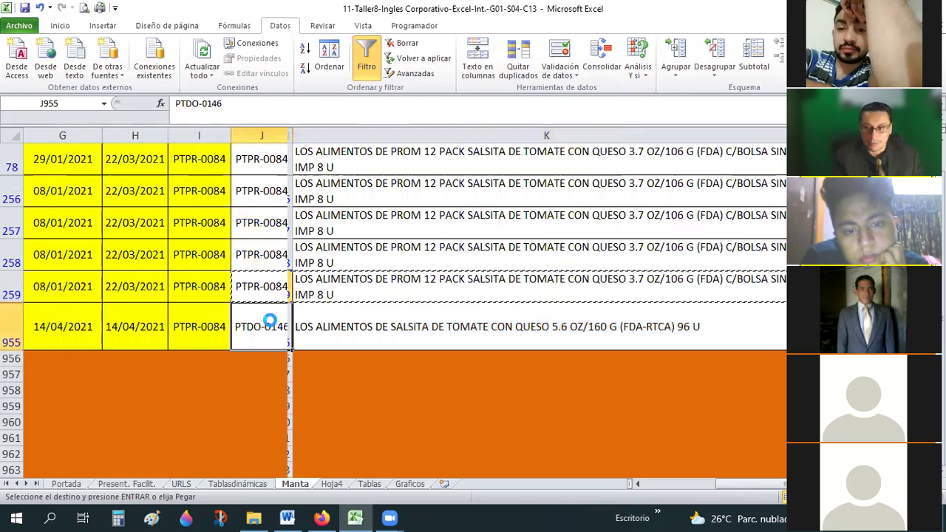
{"action": "key", "text": "ctrl+v"}
Step: Set the new record's lot in M955 to 799 and its date in N955 to 13-11-2022
{"action": "key", "text": "Right"}
{"action": "key", "text": "Right"}
{"action": "key", "text": "Right"}
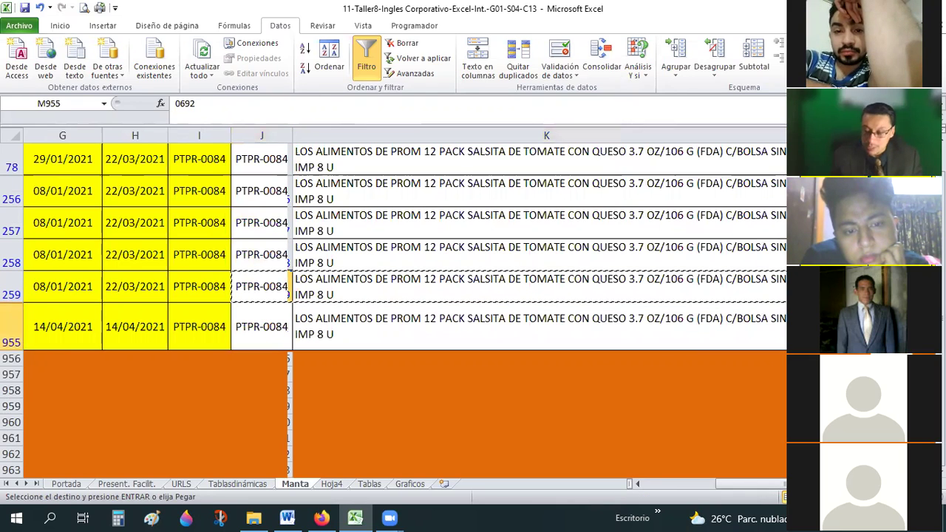
{"action": "type", "text": "9"}
{"action": "key", "text": "Escape"}
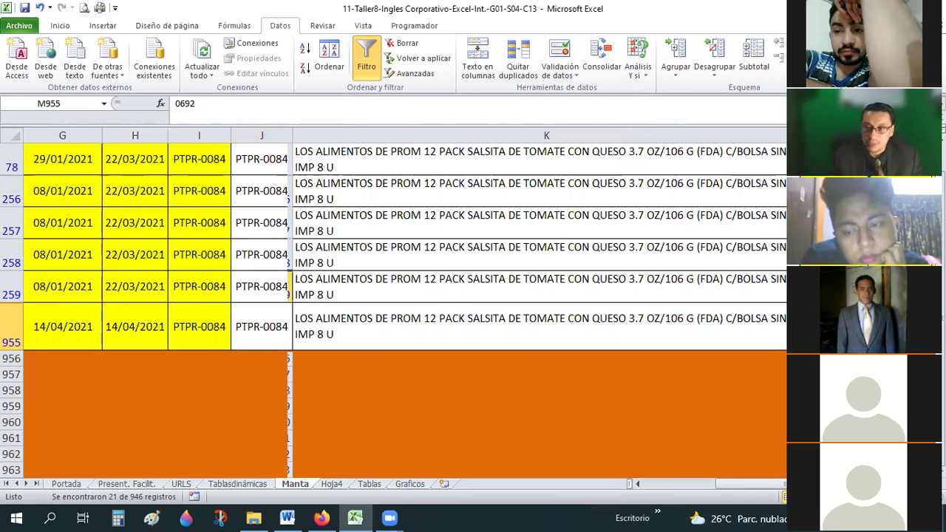
{"action": "type", "text": "799"}
{"action": "key", "text": "Tab"}
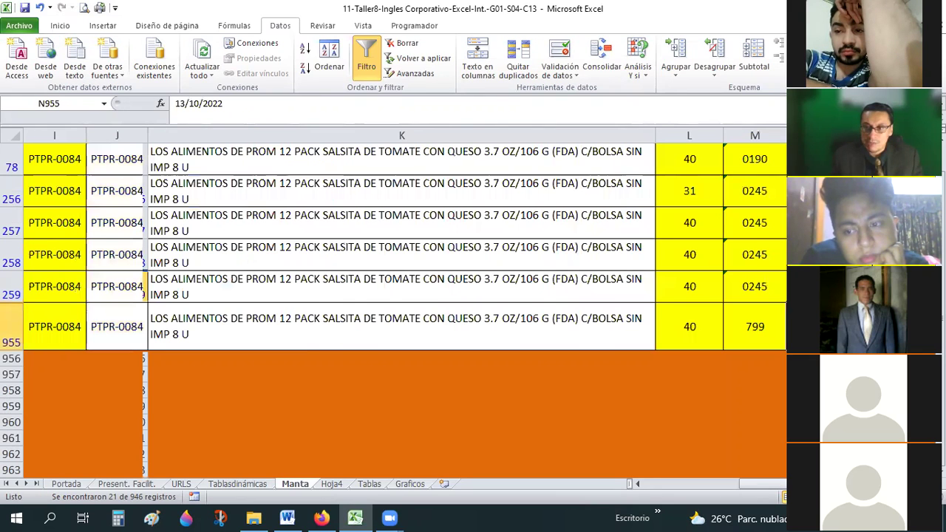
{"action": "type", "text": "1"}
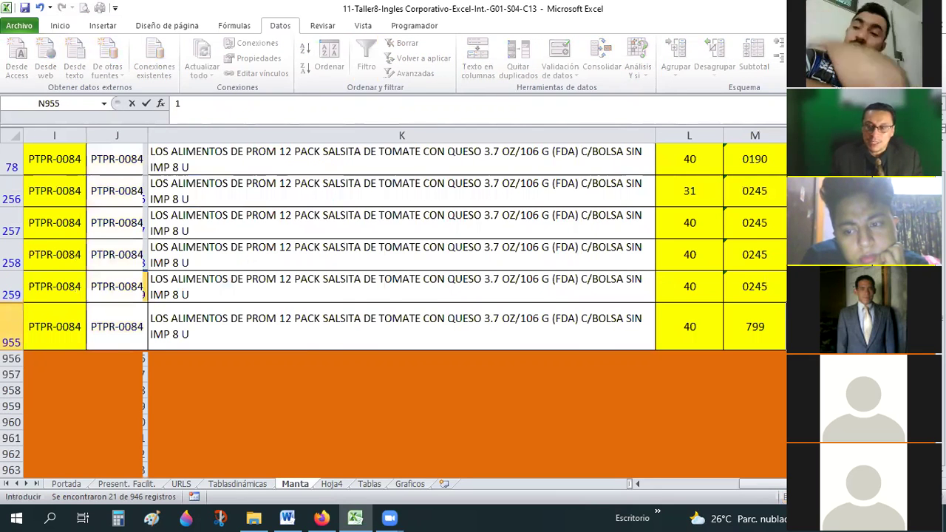
{"action": "type", "text": "3-11-2022"}
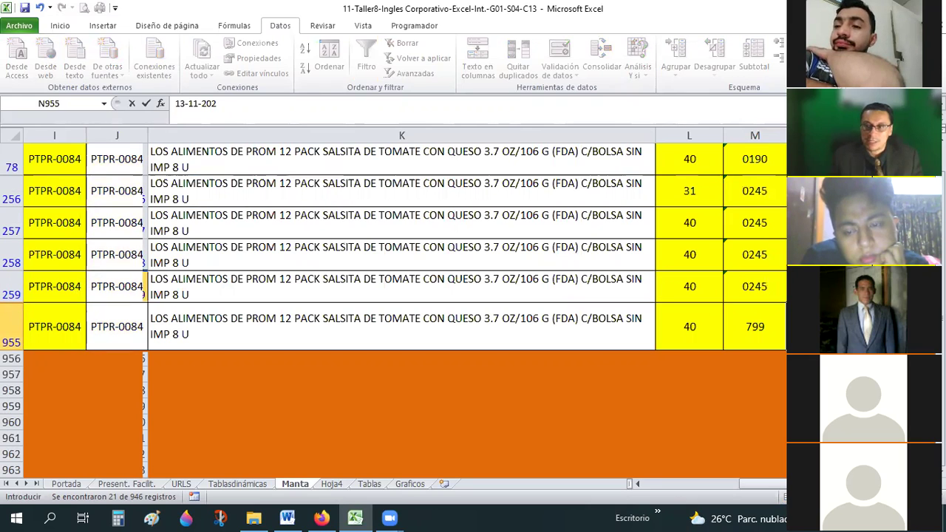
{"action": "key", "text": "Return"}
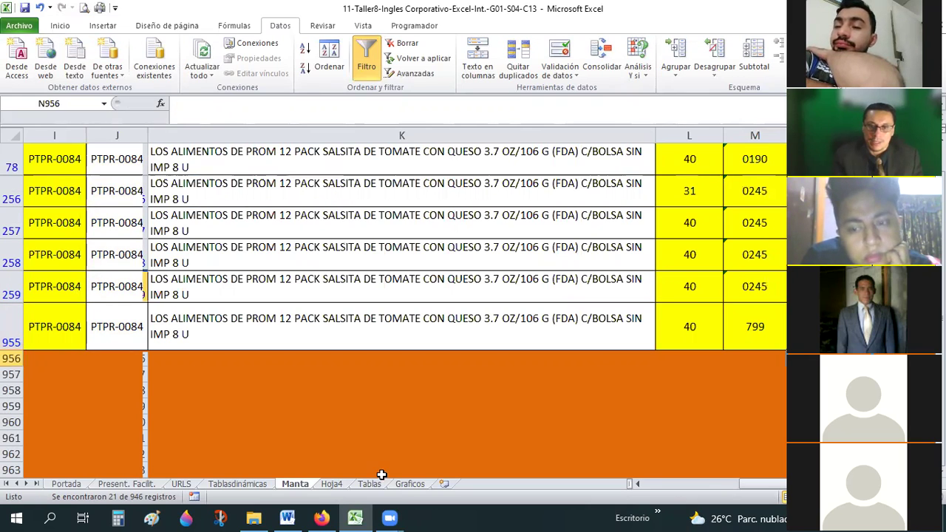
Step: Refresh all data for the pivot table on Hoja4 to bring in the new Manta record
{"action": "left_click", "coordinate": [332, 484]}
{"action": "left_click", "coordinate": [596, 398]}
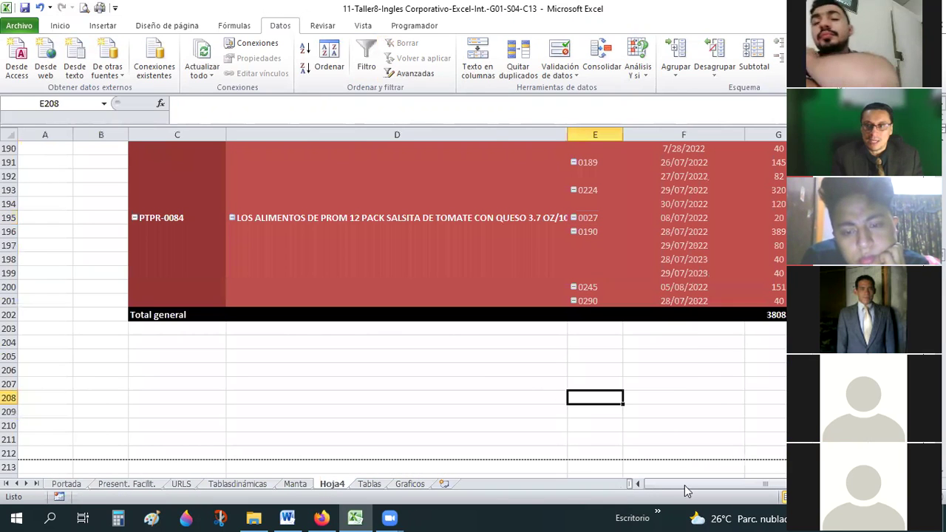
{"action": "left_click_drag", "start_coordinate": [705, 486], "coordinate": [686, 350]}
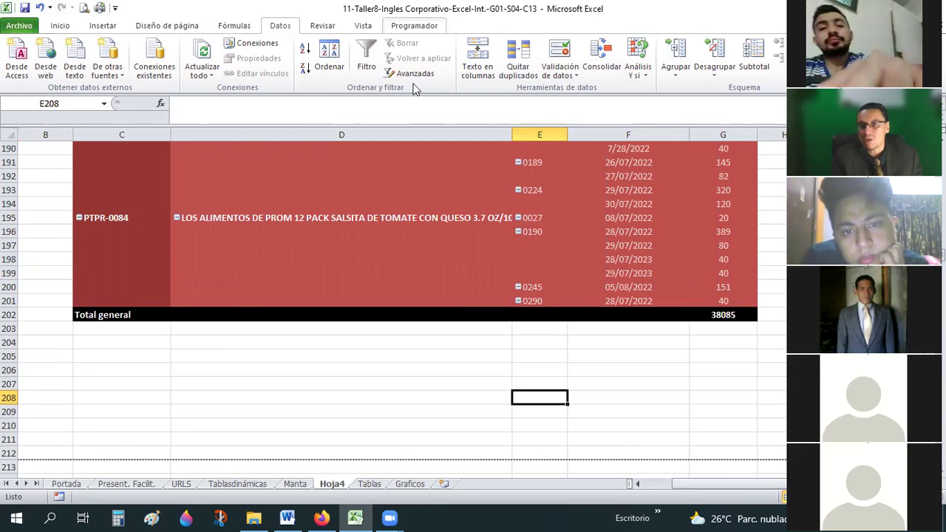
{"action": "left_click", "coordinate": [342, 259]}
{"action": "left_click", "coordinate": [488, 27]}
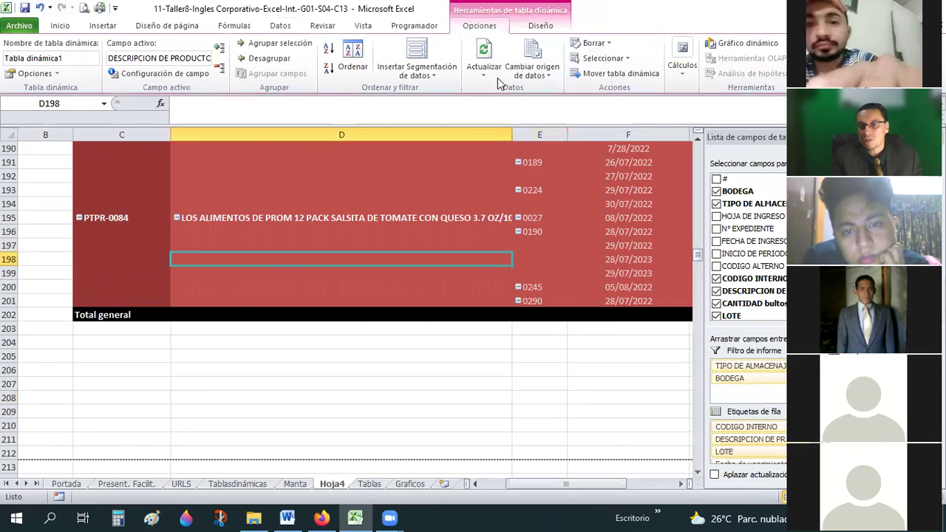
{"action": "left_click", "coordinate": [484, 75]}
{"action": "left_click", "coordinate": [516, 105]}
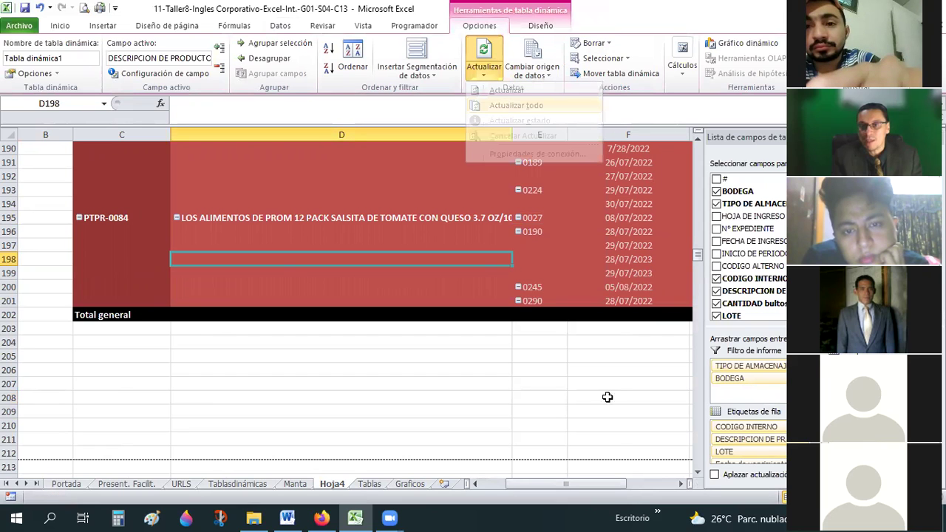
Step: Center the new lot 799 and its expiry date in E202:F202 of the pivot table
{"action": "scroll", "coordinate": [436, 333], "scroll_direction": "right", "scroll_amount": 2}
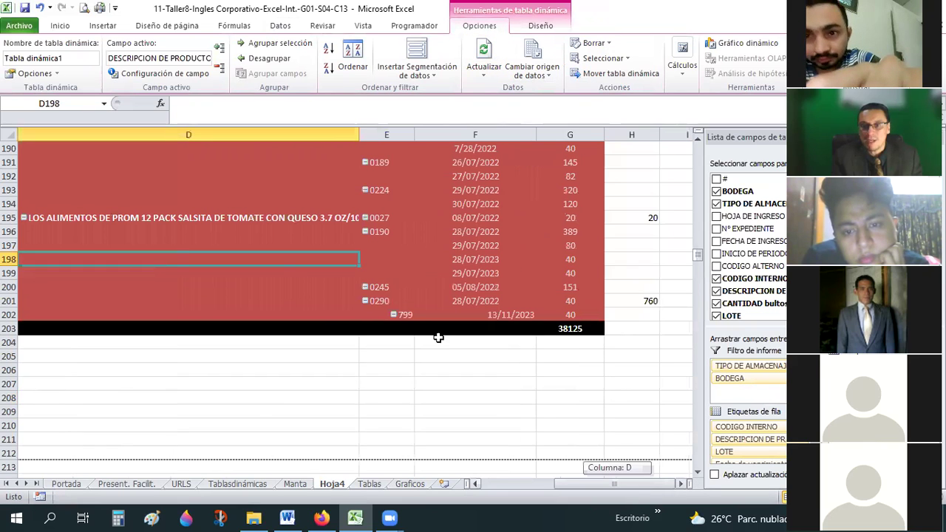
{"action": "left_click", "coordinate": [399, 315]}
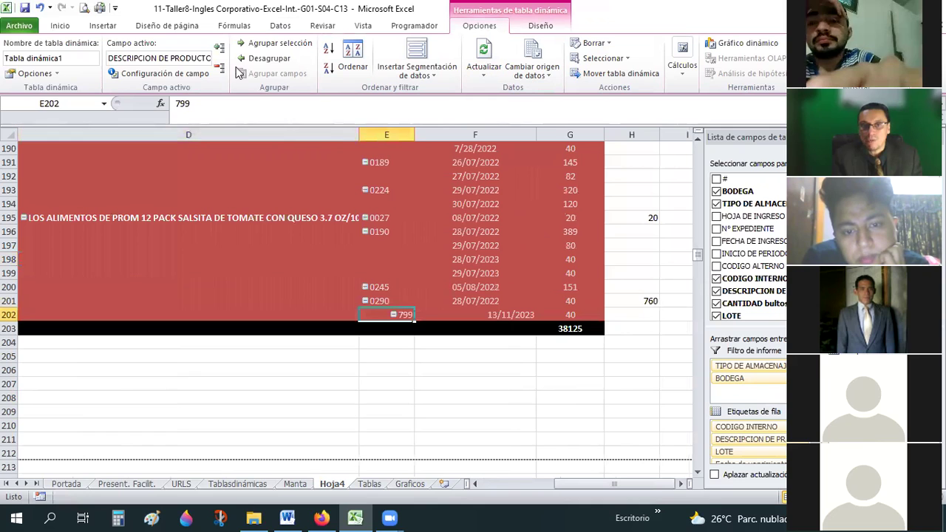
{"action": "left_click", "coordinate": [481, 314], "text": "shift"}
{"action": "left_click", "coordinate": [407, 380]}
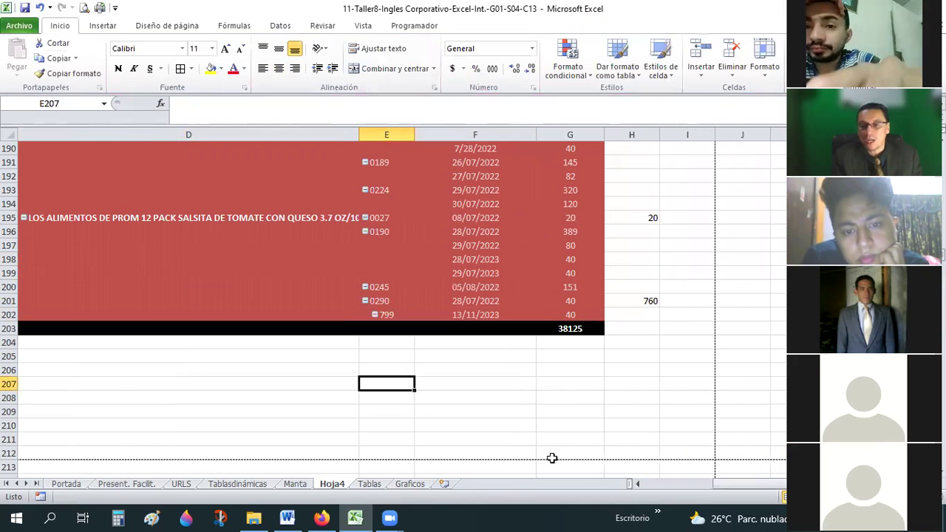
Step: Compare the new record in Manta's row 955 with the pivot table row for lot 799 on Hoja4
{"action": "left_click", "coordinate": [293, 484]}
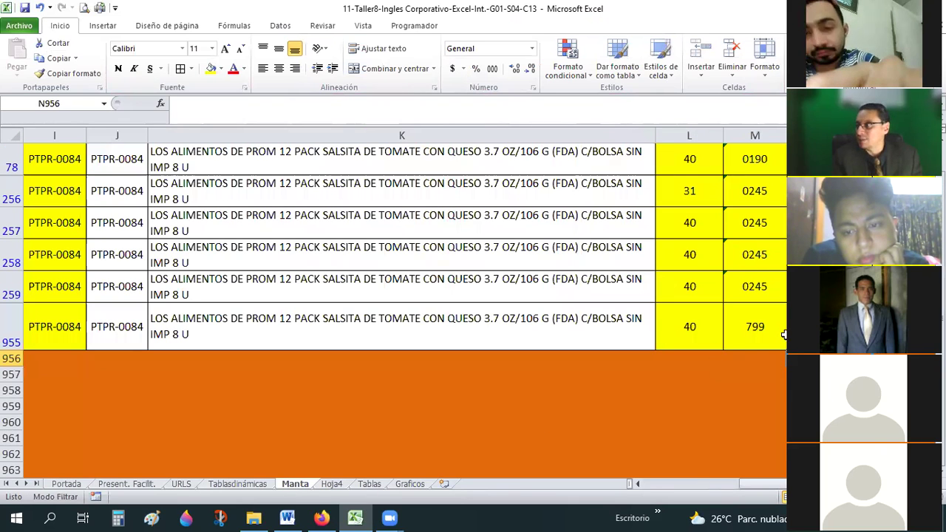
{"action": "left_click", "coordinate": [331, 484]}
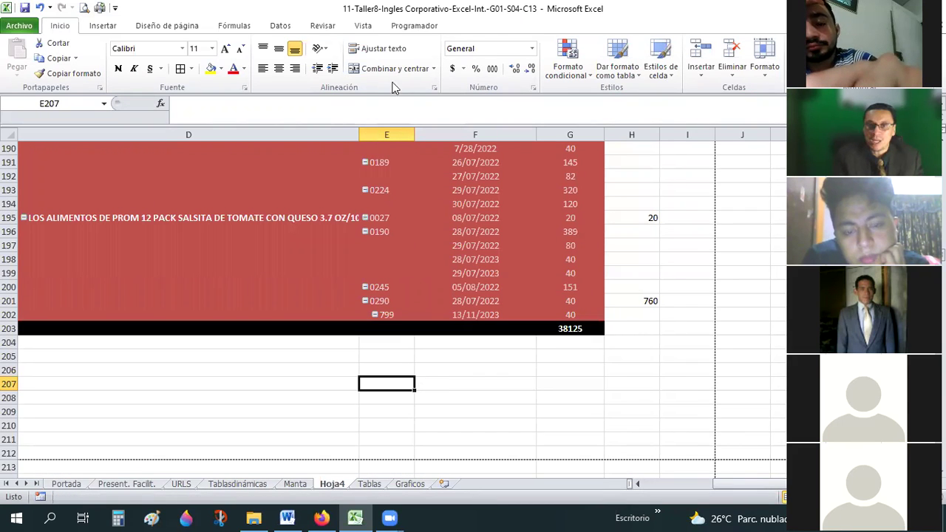
{"action": "left_click", "coordinate": [470, 28]}
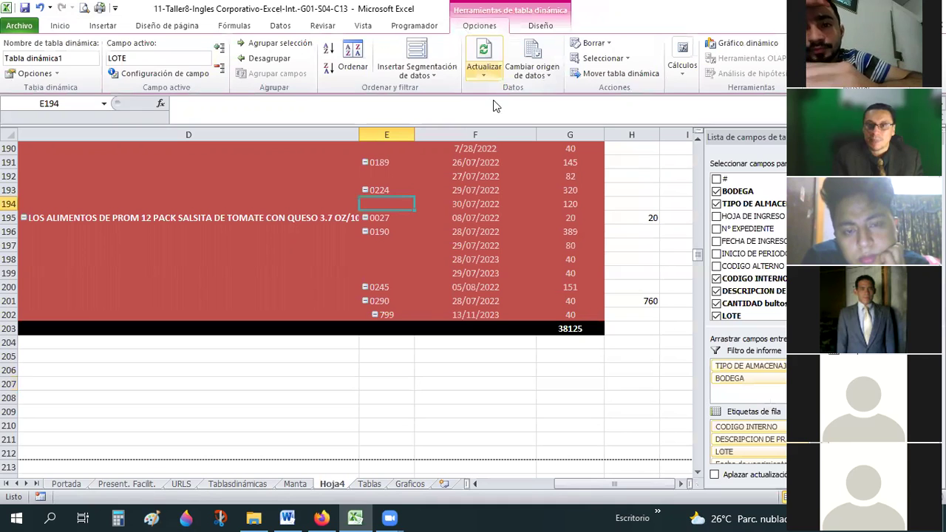
{"action": "left_click", "coordinate": [425, 356]}
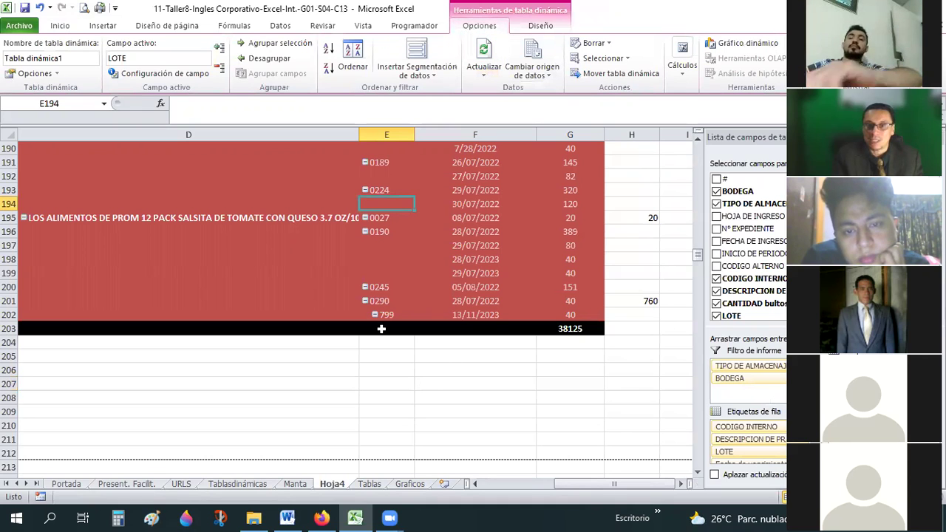
{"action": "left_click", "coordinate": [385, 314]}
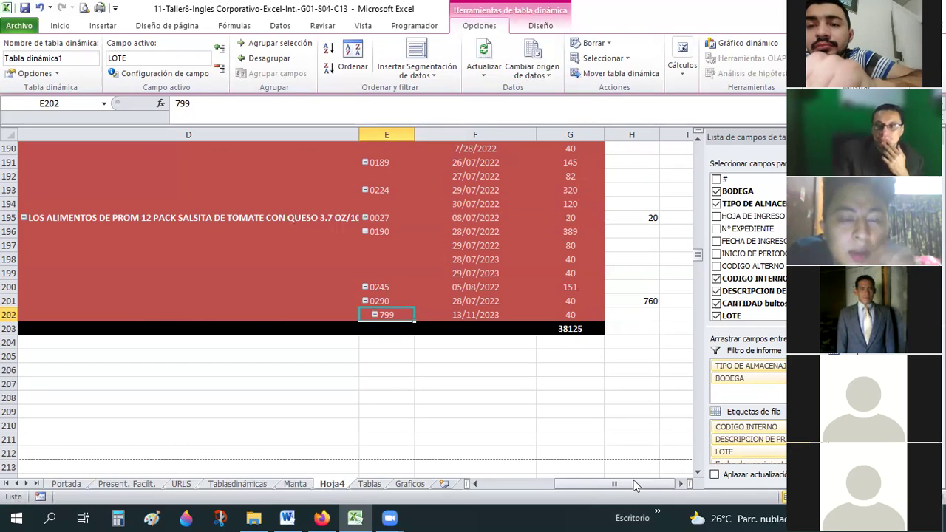
Step: Freeze the panes at E8 on Hoja4, keeping the rows above it and columns A:D fixed
{"action": "left_click_drag", "start_coordinate": [699, 255], "coordinate": [699, 151]}
{"action": "left_click_drag", "start_coordinate": [592, 247], "coordinate": [589, 249]}
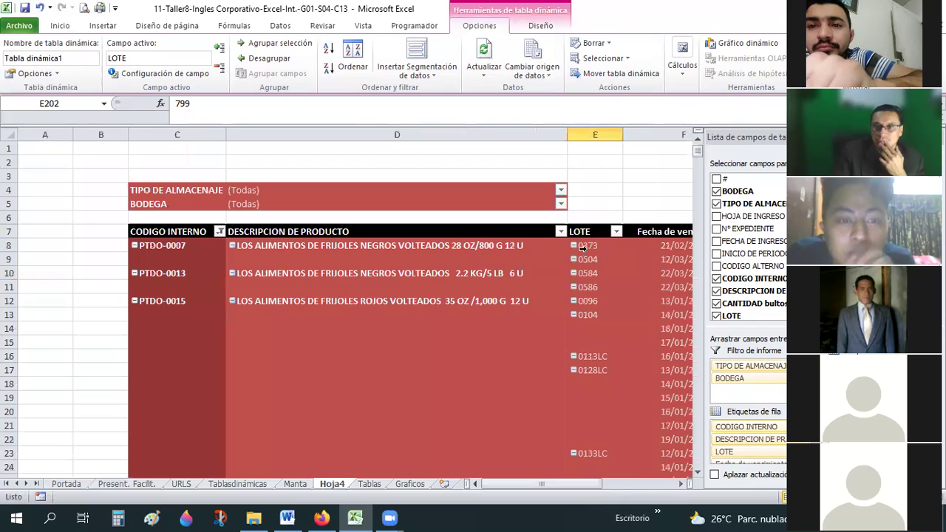
{"action": "left_click", "coordinate": [66, 27]}
{"action": "left_click", "coordinate": [364, 26]}
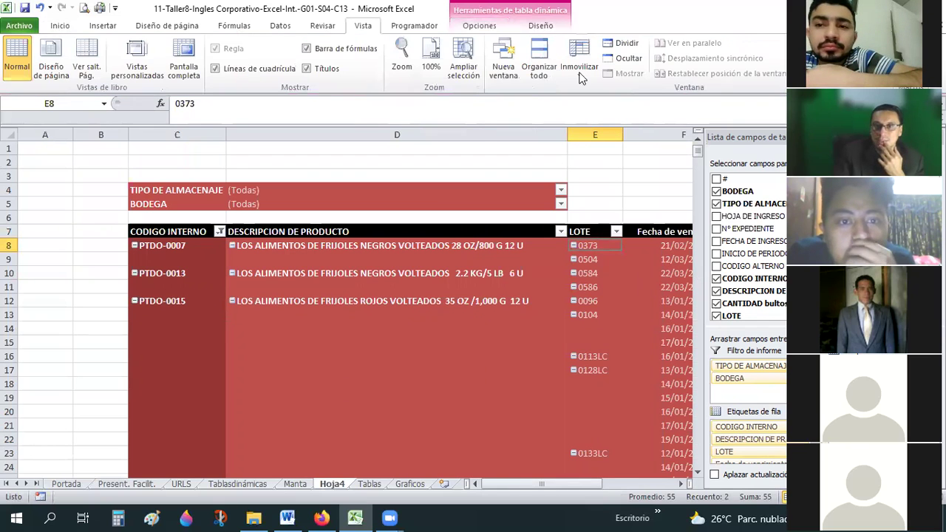
{"action": "key", "text": "Return"}
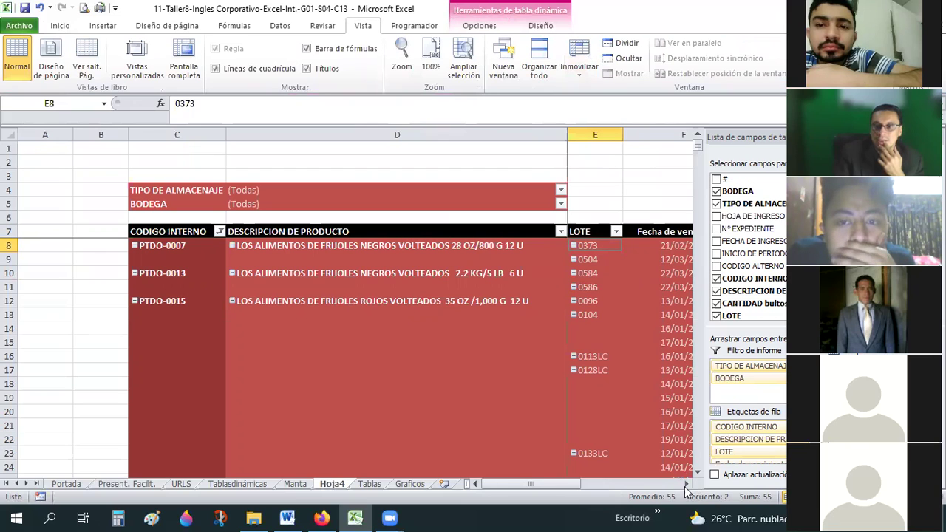
{"action": "left_click", "coordinate": [686, 484]}
{"action": "left_click_drag", "start_coordinate": [640, 485], "coordinate": [648, 485]}
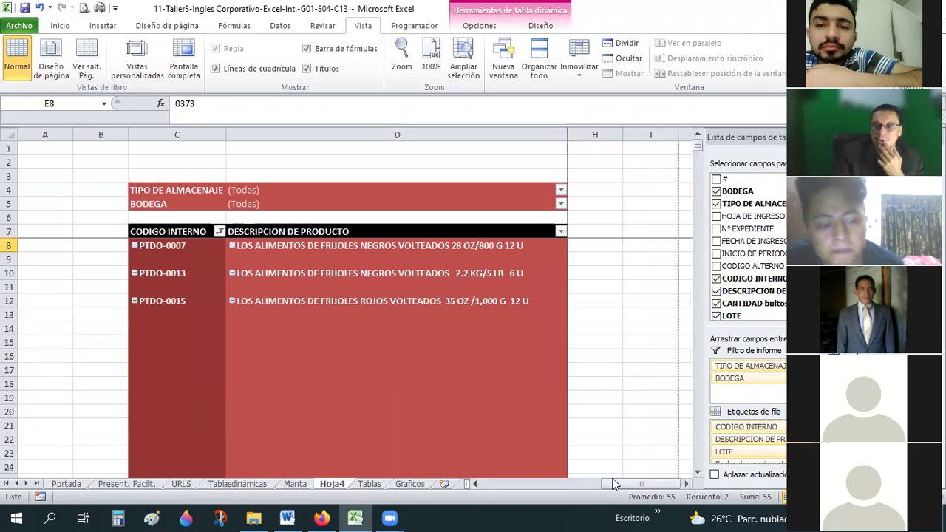
{"action": "left_click_drag", "start_coordinate": [640, 485], "coordinate": [600, 484]}
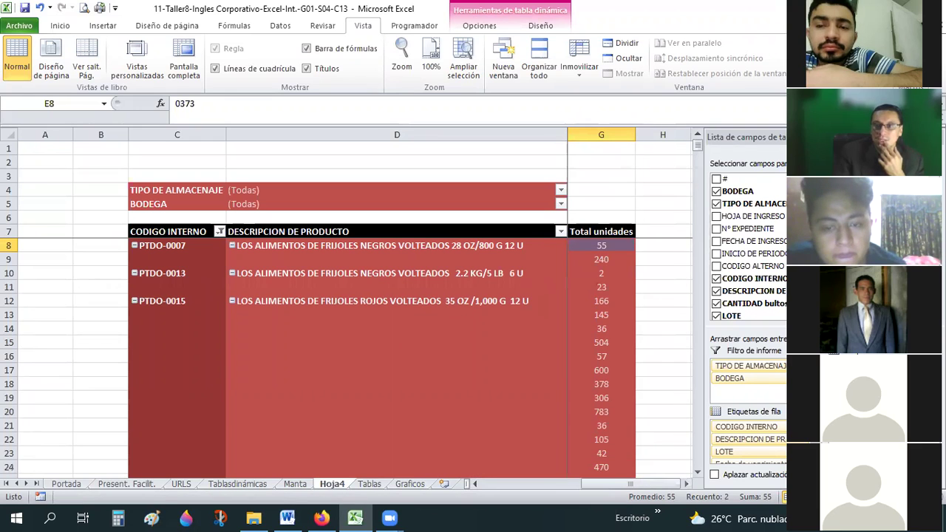
Step: Hide the pivot table field list on Hoja4 and check the finished exercise table on the Tablas sheet
{"action": "left_click", "coordinate": [719, 318]}
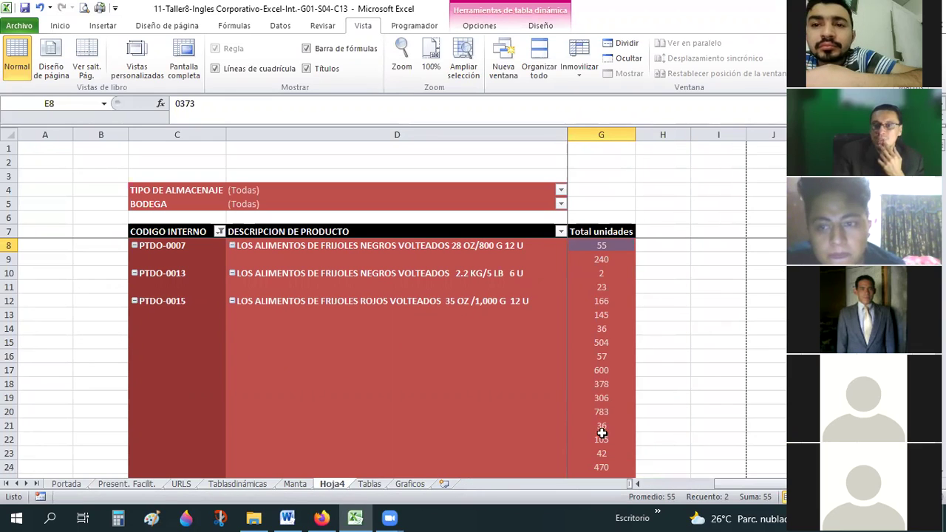
{"action": "right_click", "coordinate": [392, 354]}
{"action": "key", "text": "Return"}
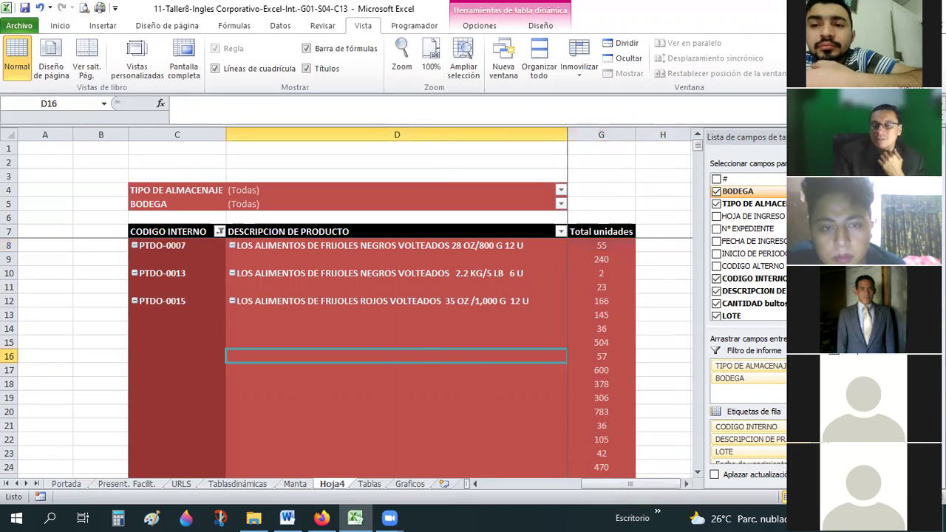
{"action": "left_click", "coordinate": [371, 484]}
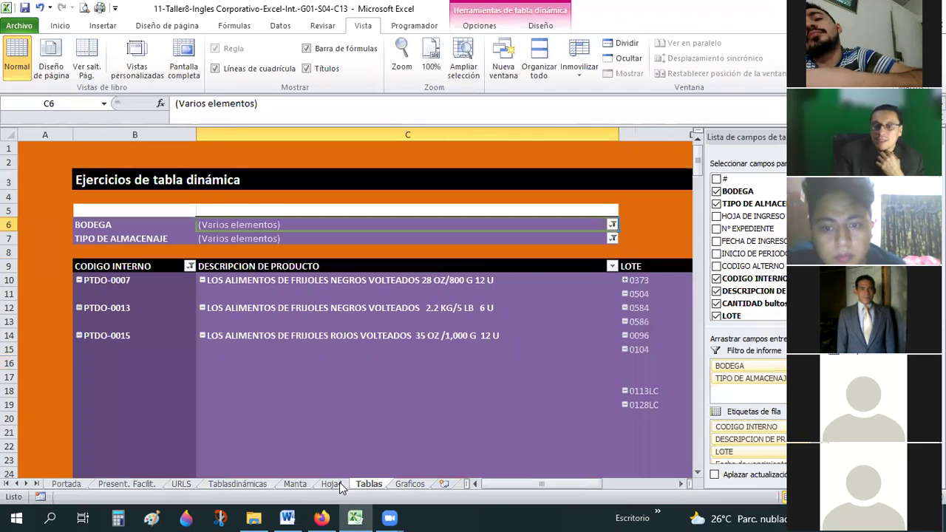
{"action": "left_click", "coordinate": [333, 484]}
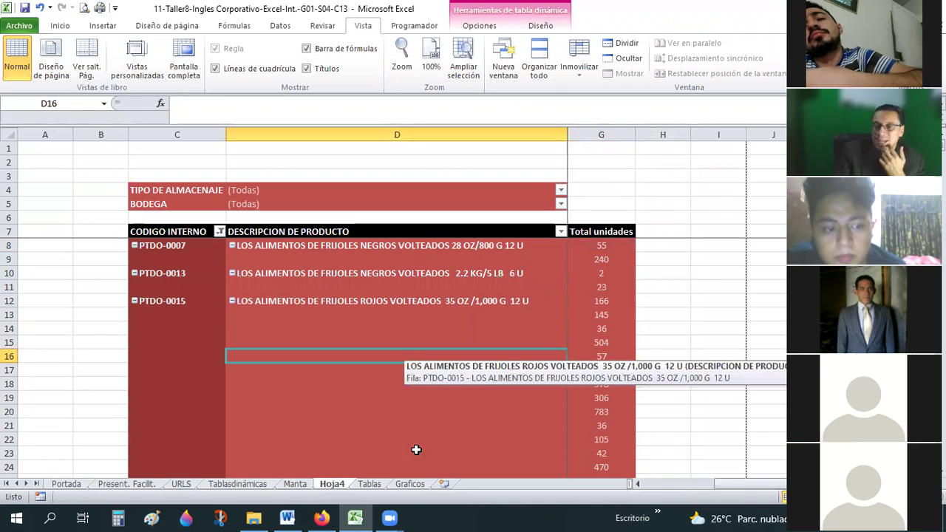
Step: Narrow column D on Hoja4 and format the product descriptions in D8:D203 as wrapped, left-aligned text
{"action": "left_click_drag", "start_coordinate": [739, 491], "coordinate": [646, 491]}
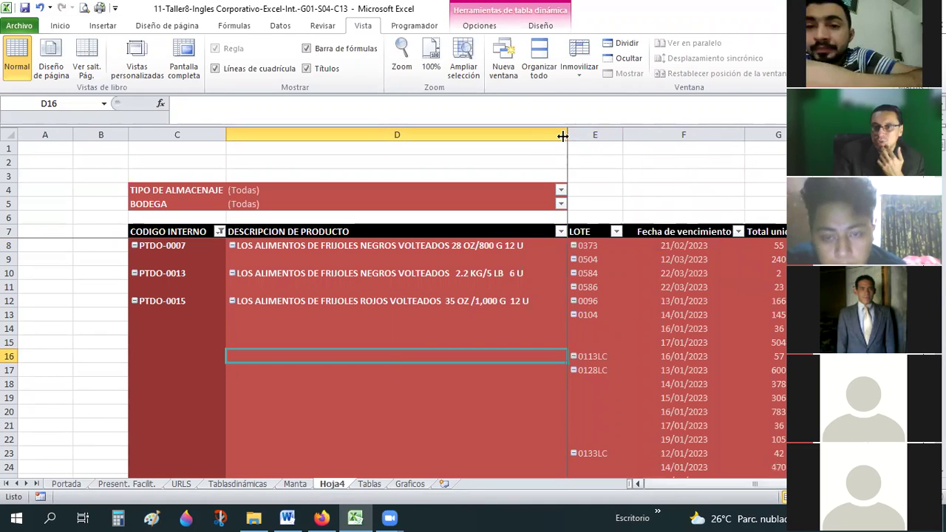
{"action": "left_click_drag", "start_coordinate": [542, 133], "coordinate": [372, 152]}
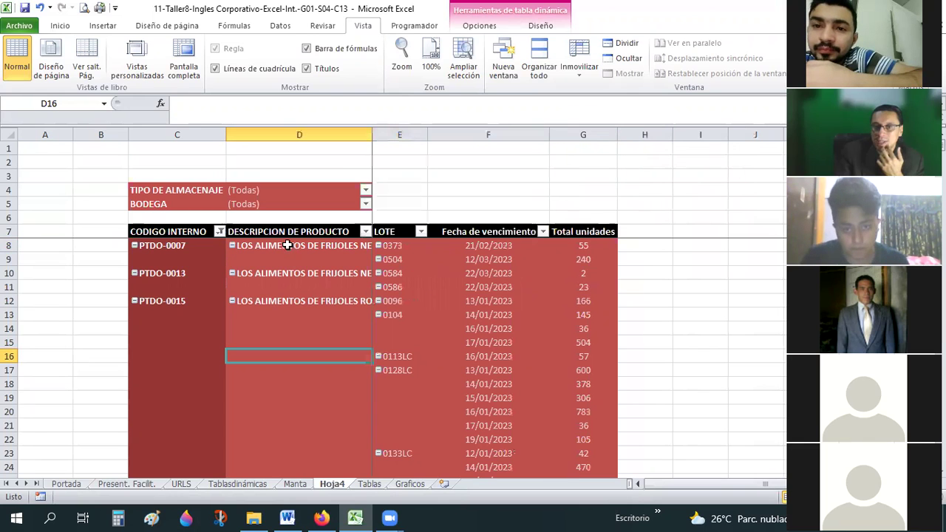
{"action": "left_click", "coordinate": [287, 245]}
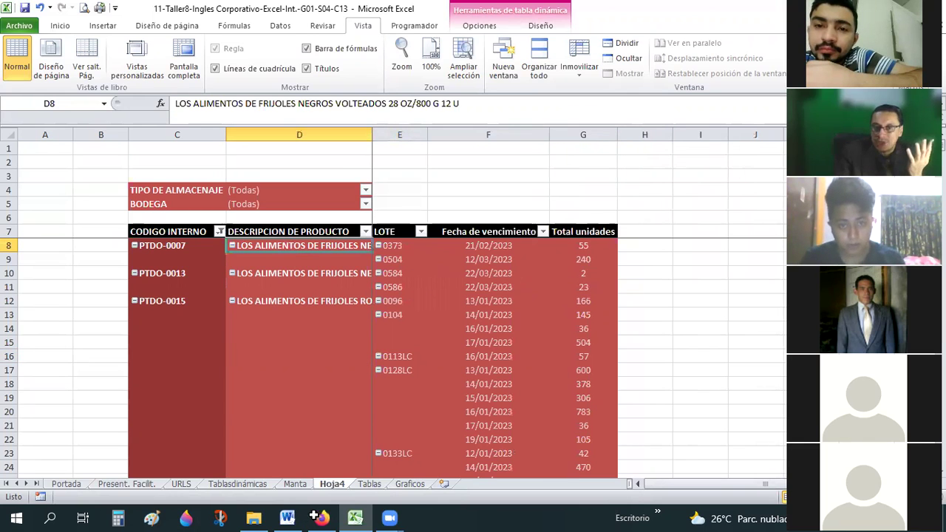
{"action": "left_click_drag", "start_coordinate": [314, 517], "coordinate": [298, 448]}
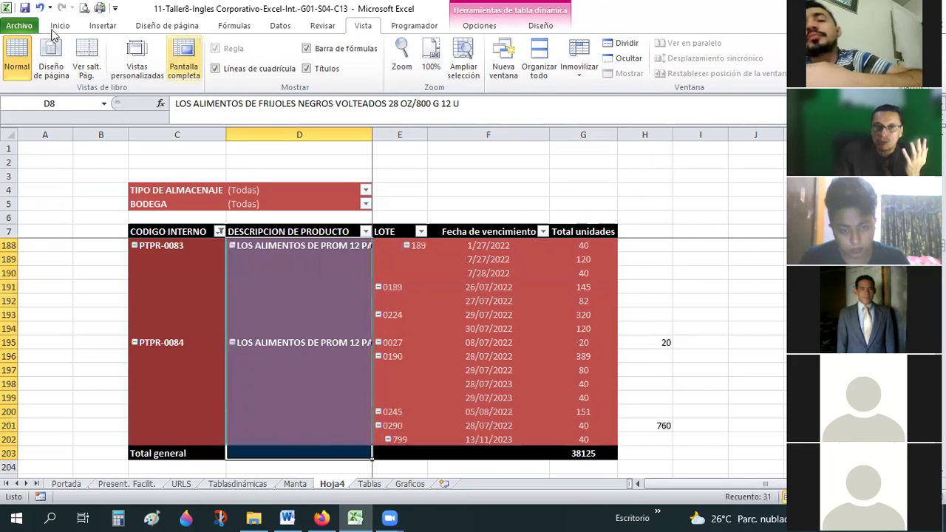
{"action": "scroll", "coordinate": [526, 89], "scroll_direction": "up", "scroll_amount": 5}
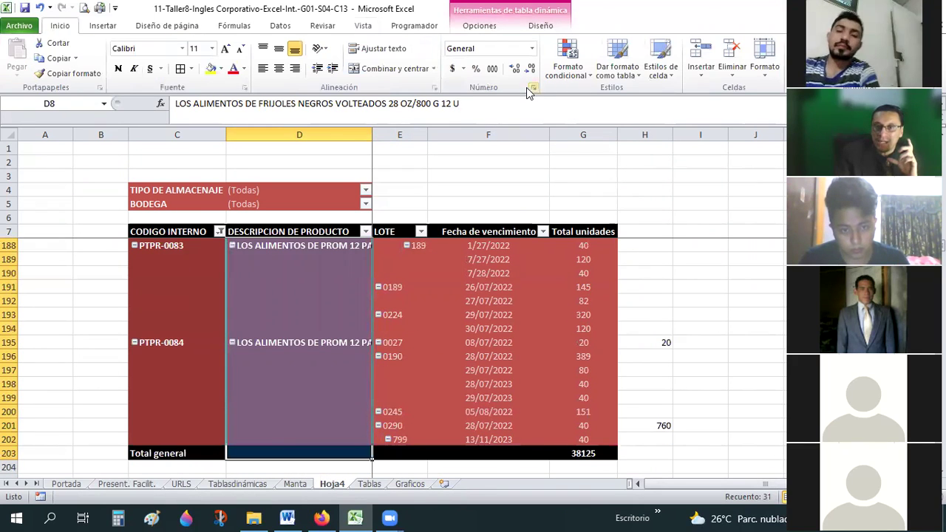
{"action": "left_click", "coordinate": [390, 92]}
{"action": "left_click", "coordinate": [386, 213]}
{"action": "key", "text": "Return"}
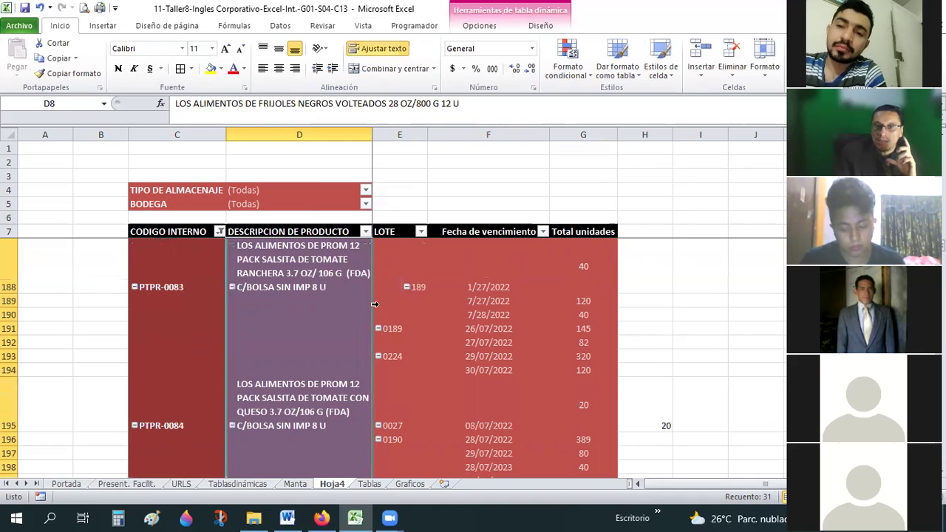
{"action": "scroll", "coordinate": [374, 304], "scroll_direction": "up", "scroll_amount": 20}
{"action": "scroll", "coordinate": [375, 304], "scroll_direction": "up", "scroll_amount": 20}
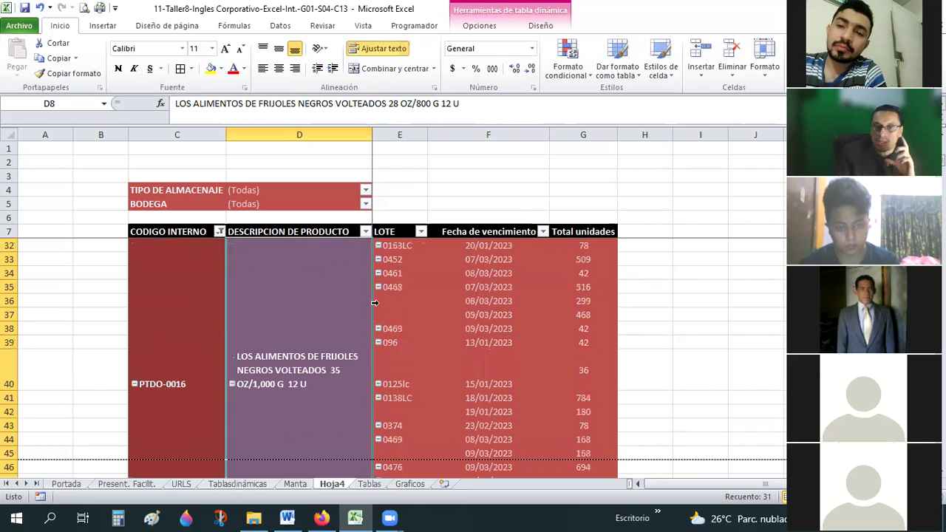
{"action": "scroll", "coordinate": [268, 143], "scroll_direction": "up", "scroll_amount": 8}
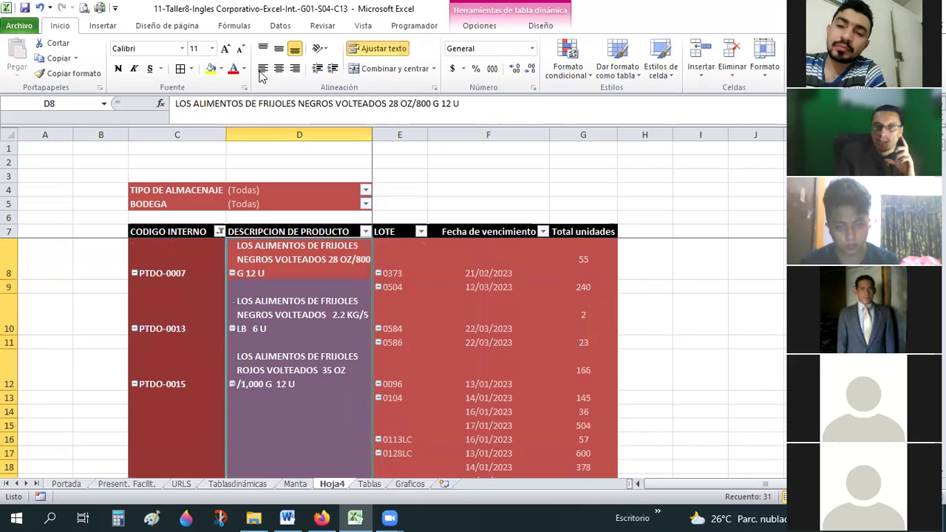
{"action": "left_click", "coordinate": [765, 343]}
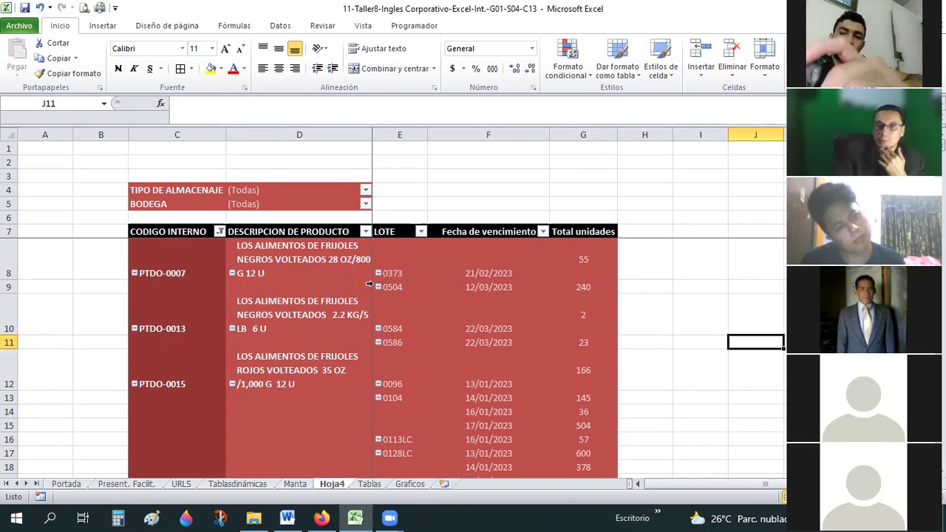
{"action": "scroll", "coordinate": [363, 41], "scroll_direction": "down", "scroll_amount": 7}
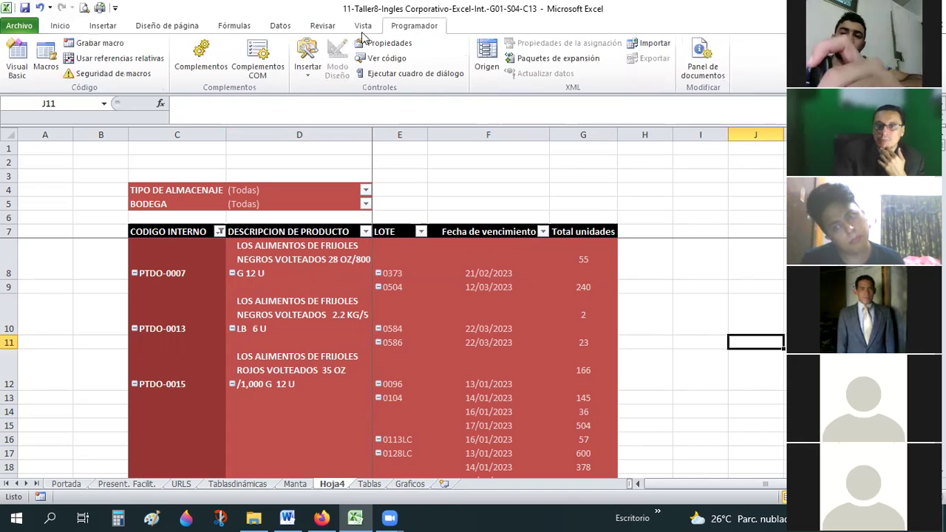
{"action": "left_click", "coordinate": [254, 265]}
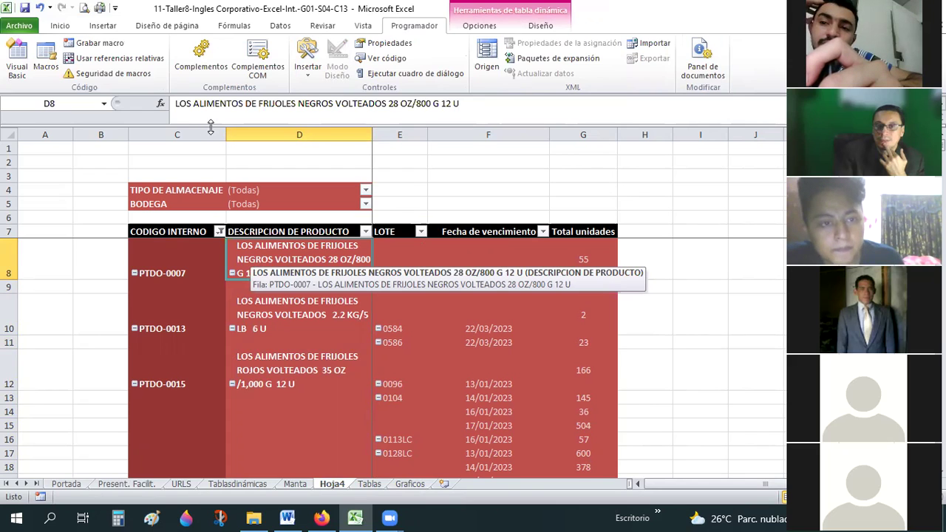
{"action": "left_click", "coordinate": [61, 26]}
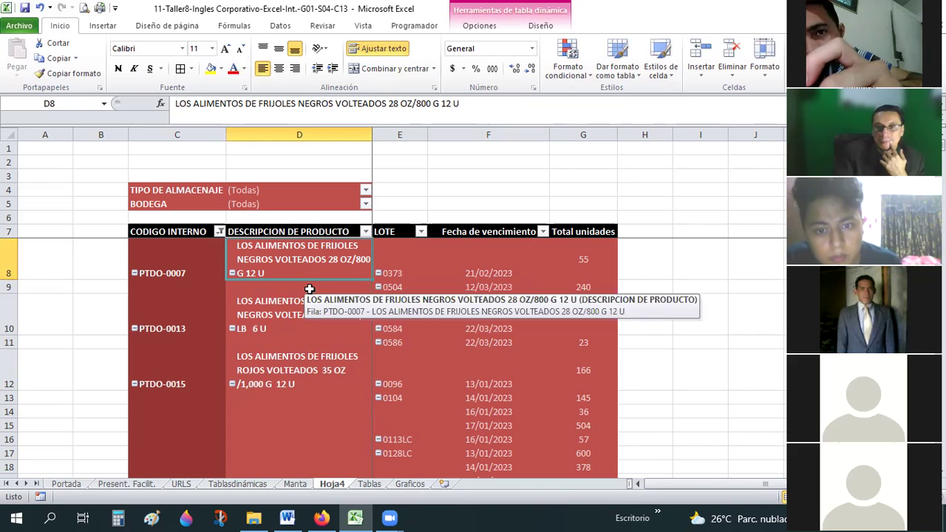
{"action": "left_click", "coordinate": [365, 232]}
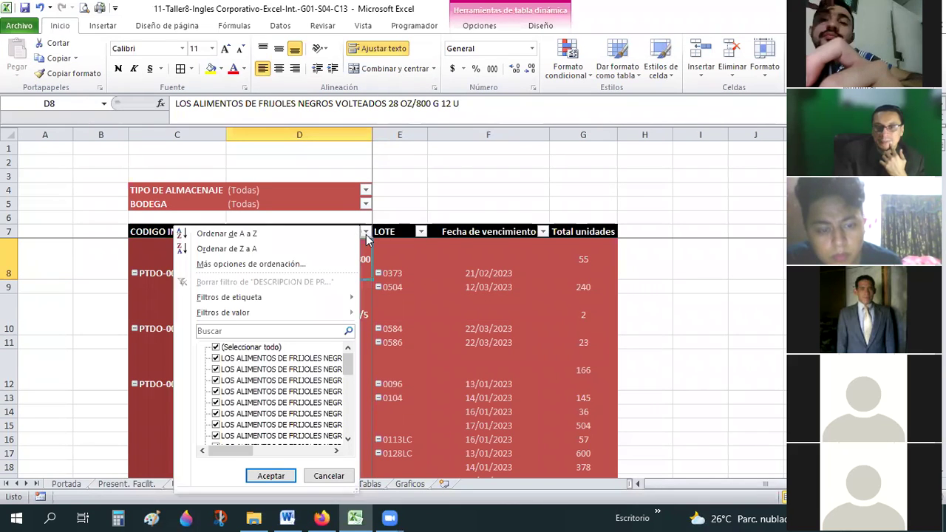
{"action": "left_click", "coordinate": [321, 218]}
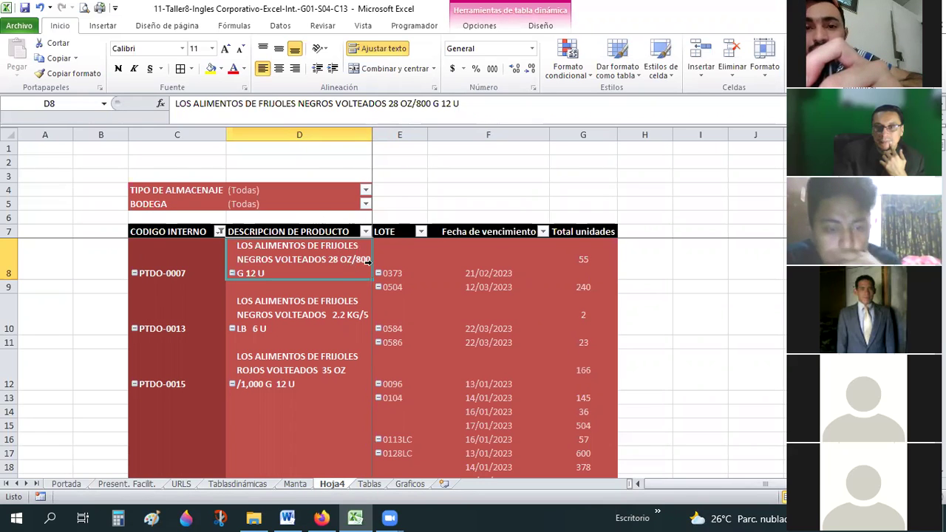
Step: Display the pivot table field list again on Hoja4
{"action": "right_click", "coordinate": [328, 256]}
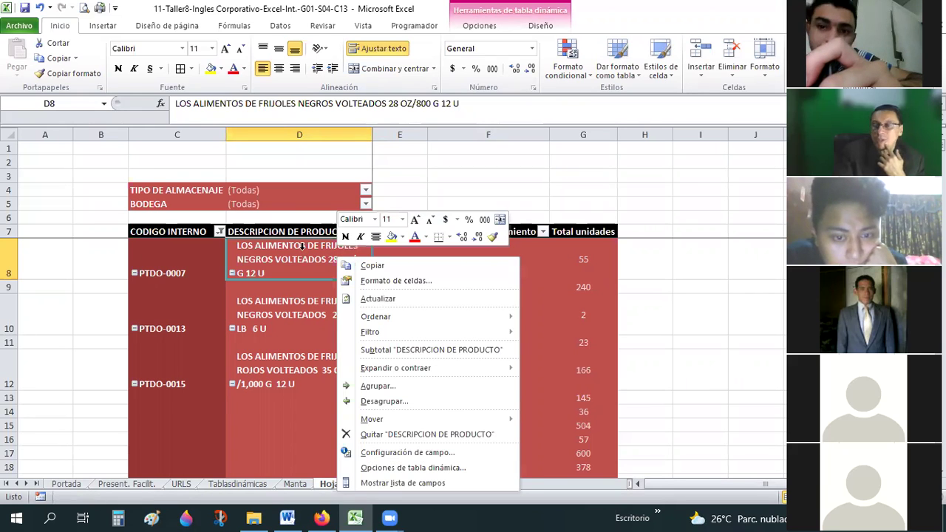
{"action": "key", "text": "Escape"}
{"action": "left_click", "coordinate": [375, 267]}
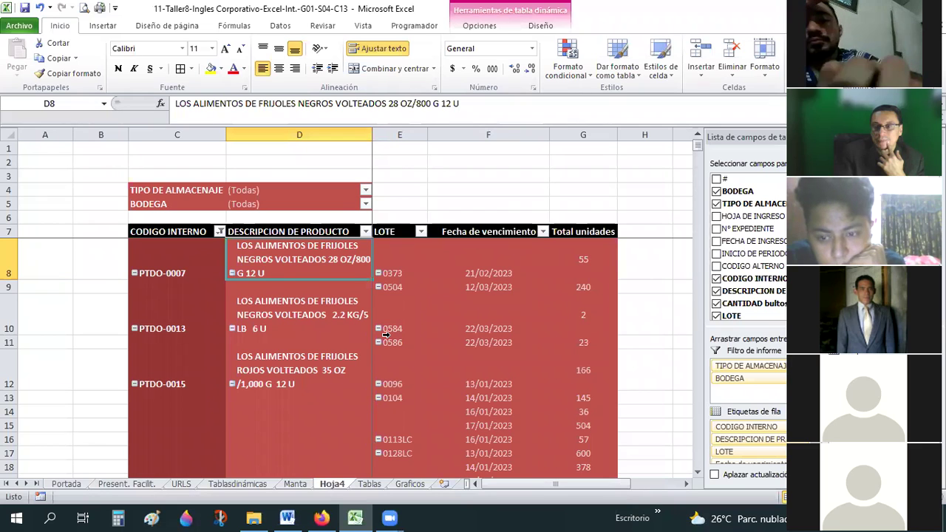
Step: Examine the BODEGA field's placement options and its list of filter items in the pivot table field list
{"action": "left_click", "coordinate": [769, 377]}
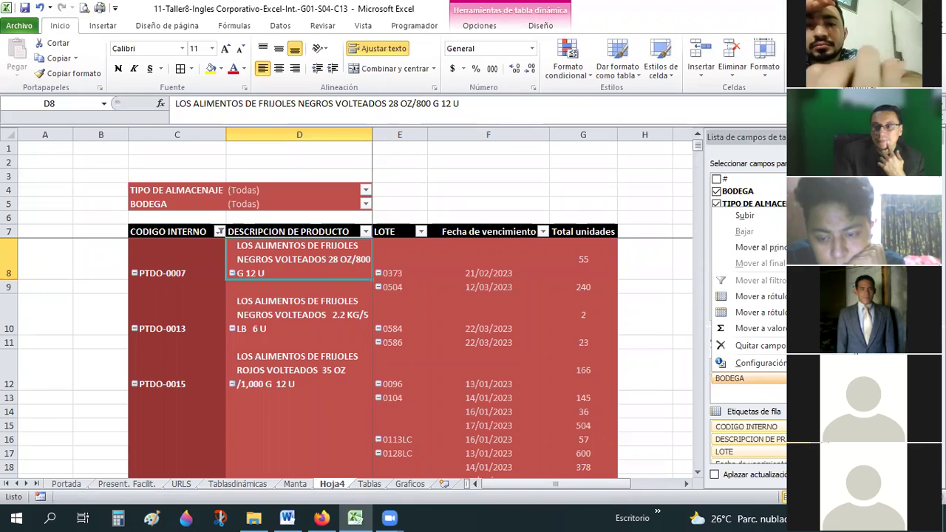
{"action": "key", "text": "Escape"}
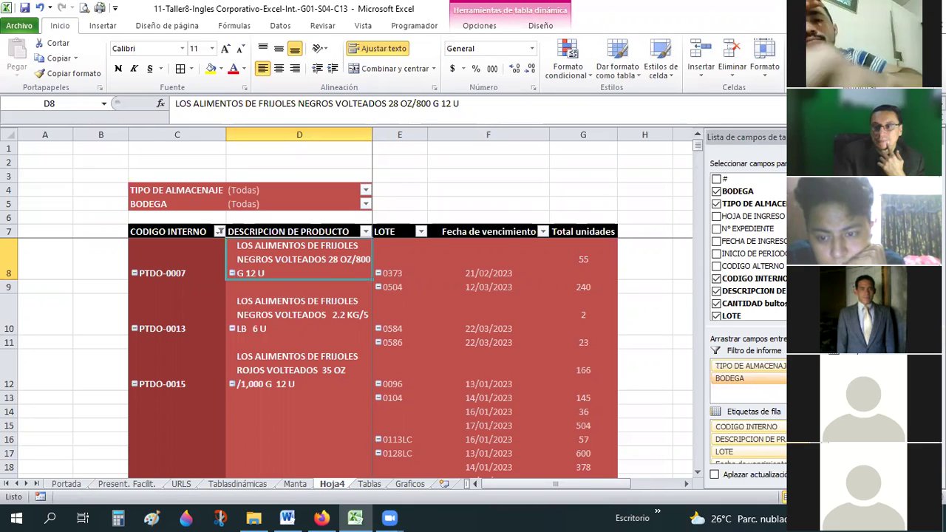
{"action": "left_click", "coordinate": [769, 378]}
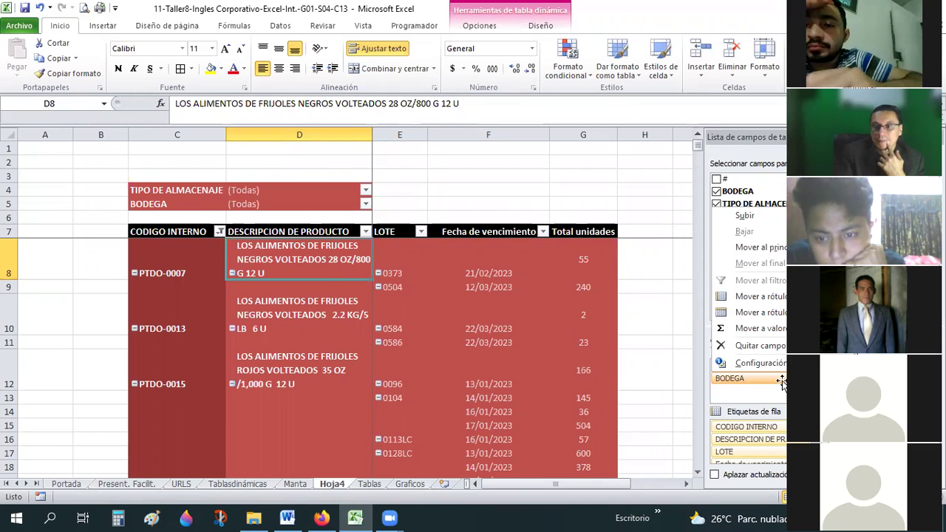
{"action": "key", "text": "Escape"}
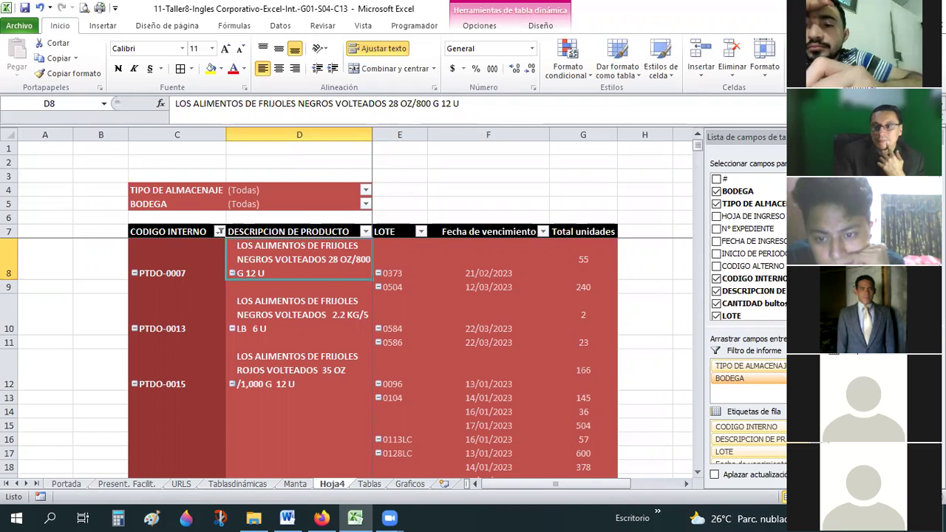
{"action": "right_click", "coordinate": [742, 191]}
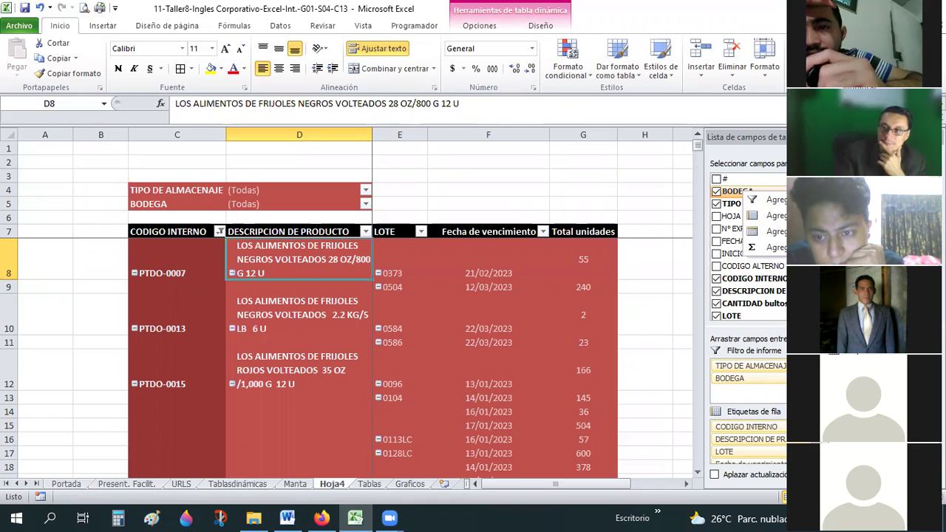
{"action": "key", "text": "Escape"}
{"action": "left_click", "coordinate": [806, 191]}
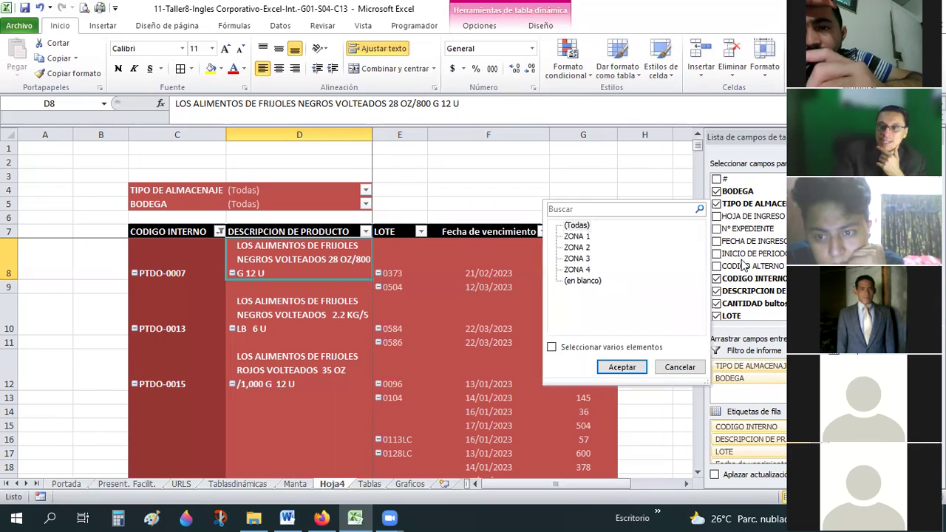
{"action": "right_click", "coordinate": [744, 193]}
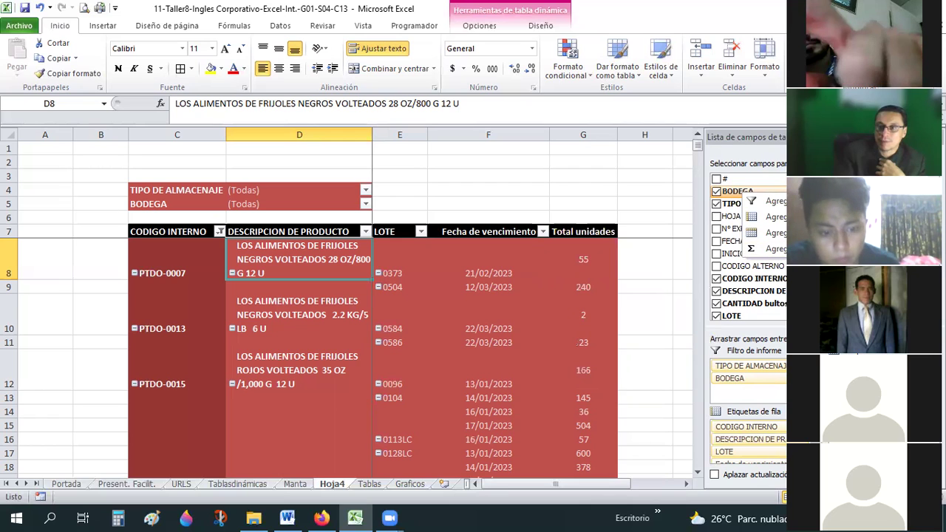
{"action": "key", "text": "Escape"}
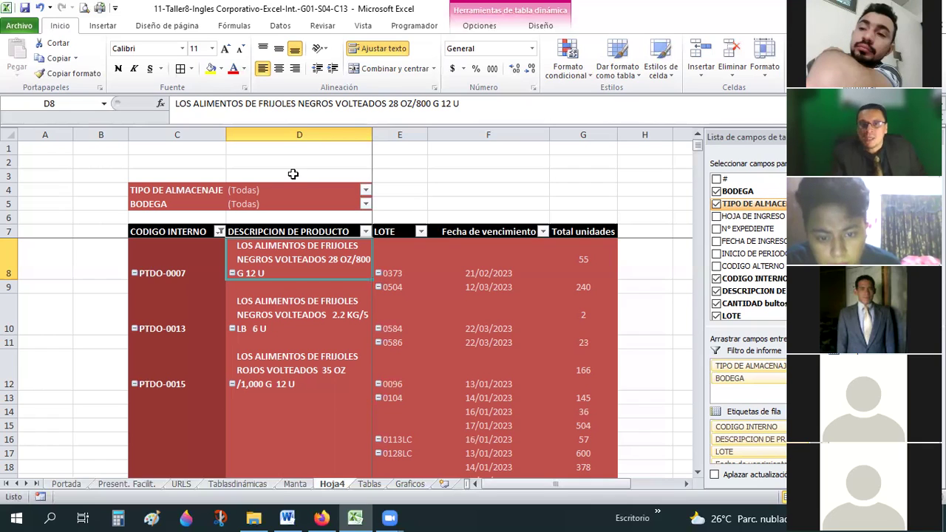
{"action": "left_click", "coordinate": [3, 516]}
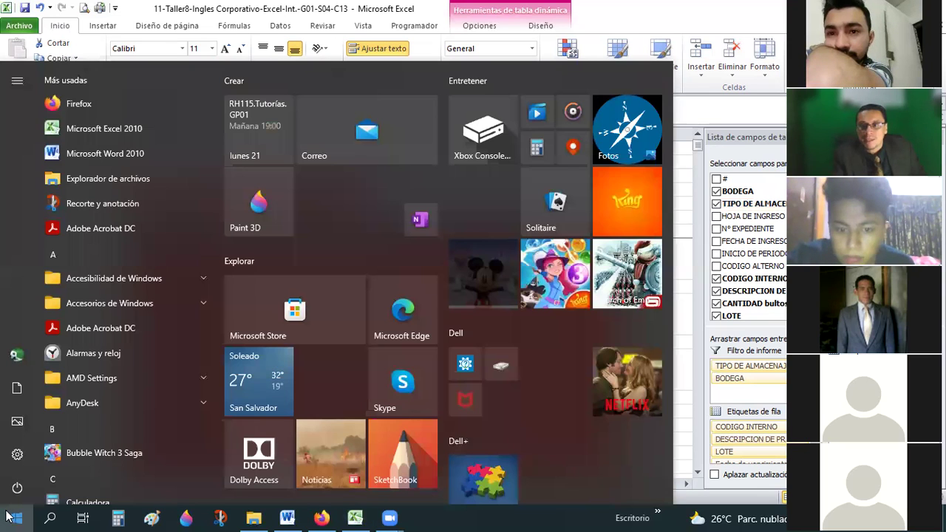
{"action": "left_click", "coordinate": [5, 516]}
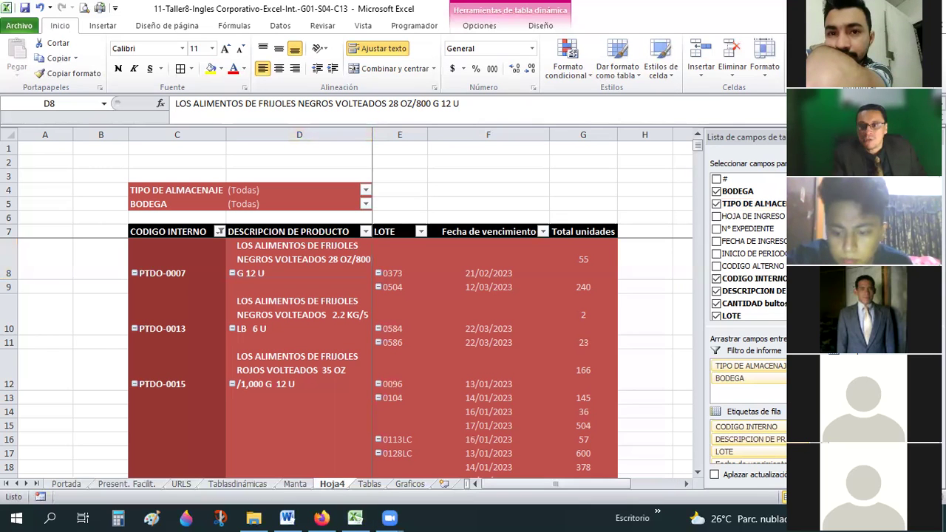
{"action": "left_click", "coordinate": [750, 211]}
{"action": "left_click_drag", "start_coordinate": [750, 211], "coordinate": [599, 279]}
{"action": "key", "text": "Return"}
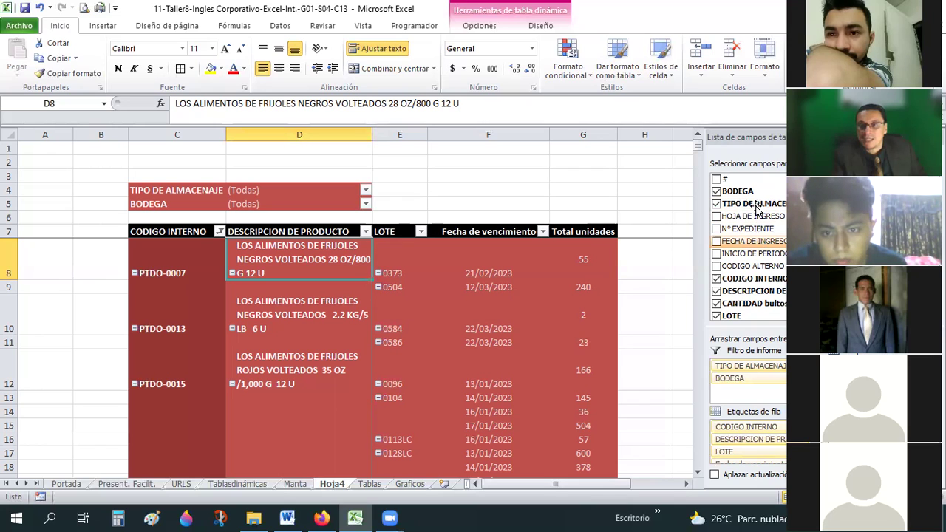
Step: Examine the TIPO DE ALMACENAJE field's placement options and its list of filter items, leaving the filter unchanged
{"action": "right_click", "coordinate": [761, 207]}
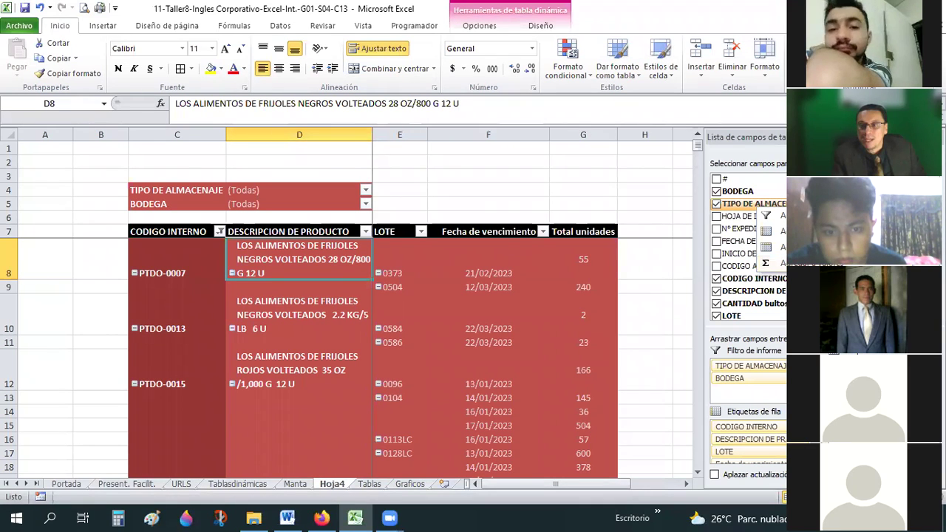
{"action": "key", "text": "Escape"}
{"action": "left_click", "coordinate": [782, 203]}
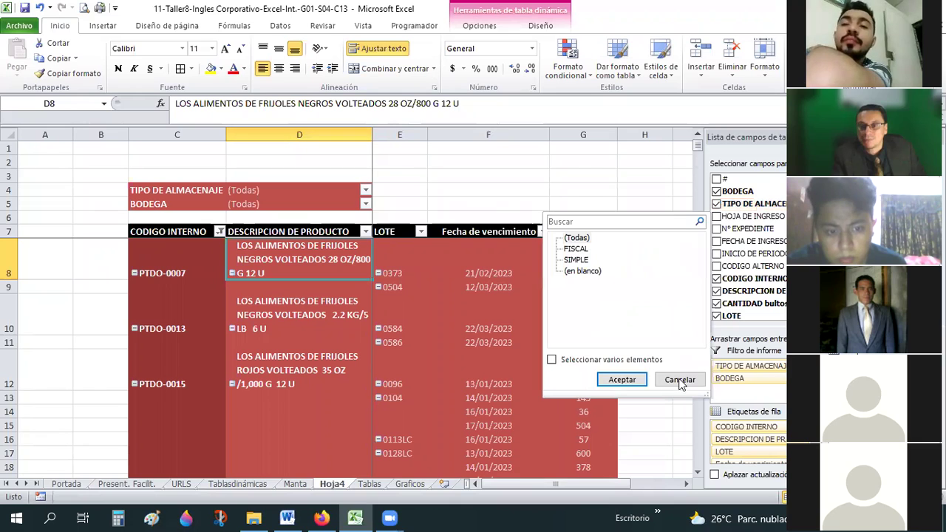
{"action": "key", "text": "Escape"}
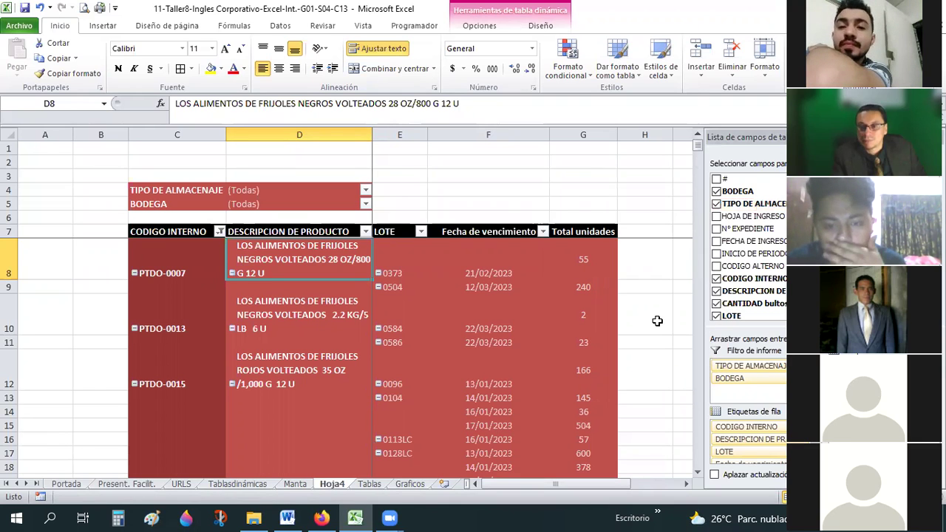
{"action": "left_click", "coordinate": [657, 321]}
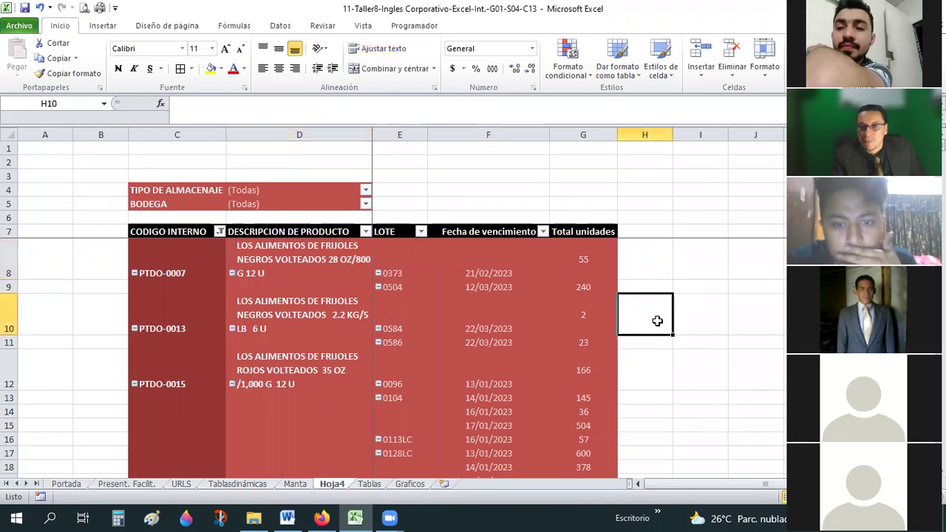
Step: Review the subtotal, filter, layout and print settings of the BODEGA report filter field, and cancel without changes
{"action": "left_click", "coordinate": [306, 249]}
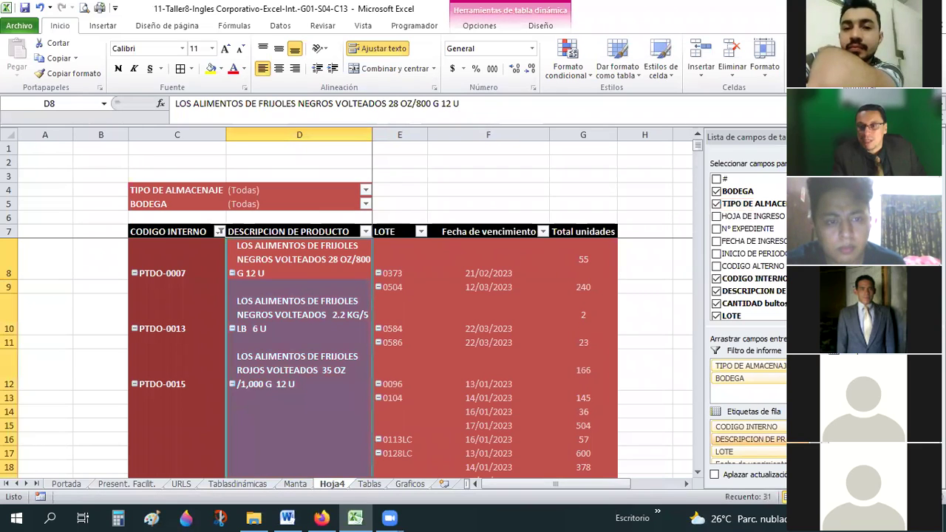
{"action": "left_click", "coordinate": [740, 378]}
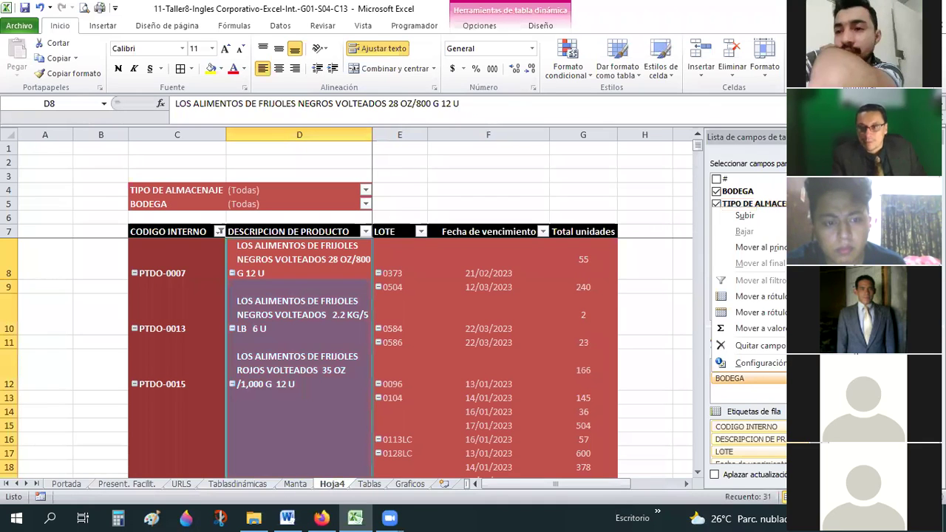
{"action": "left_click", "coordinate": [780, 361]}
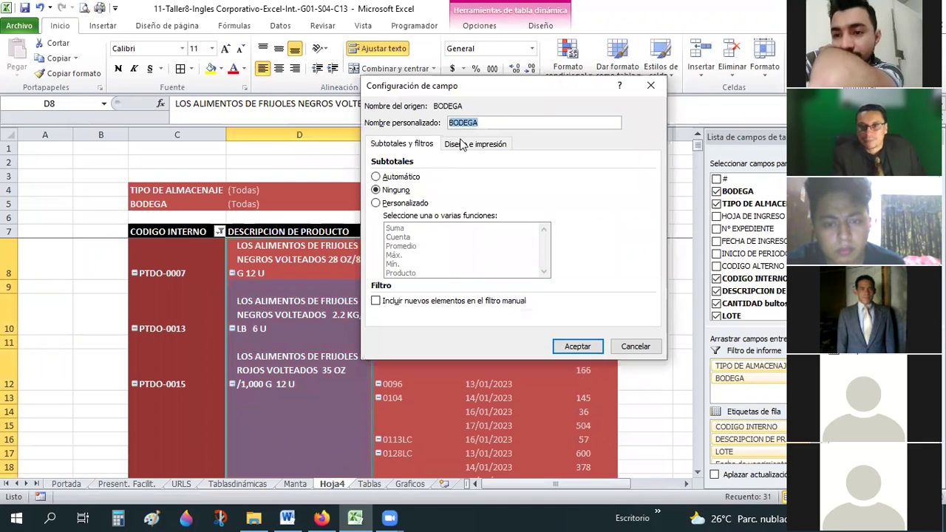
{"action": "key", "text": "ctrl+Tab"}
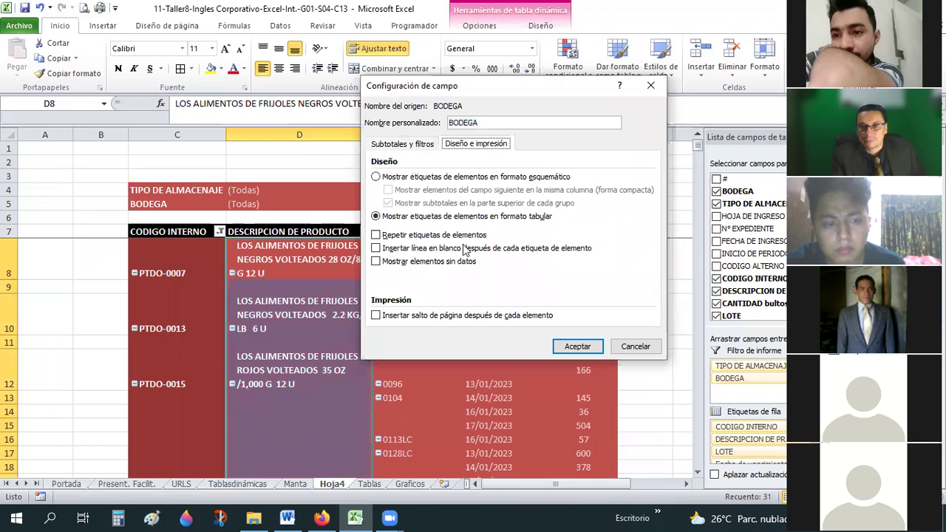
{"action": "left_click", "coordinate": [415, 145]}
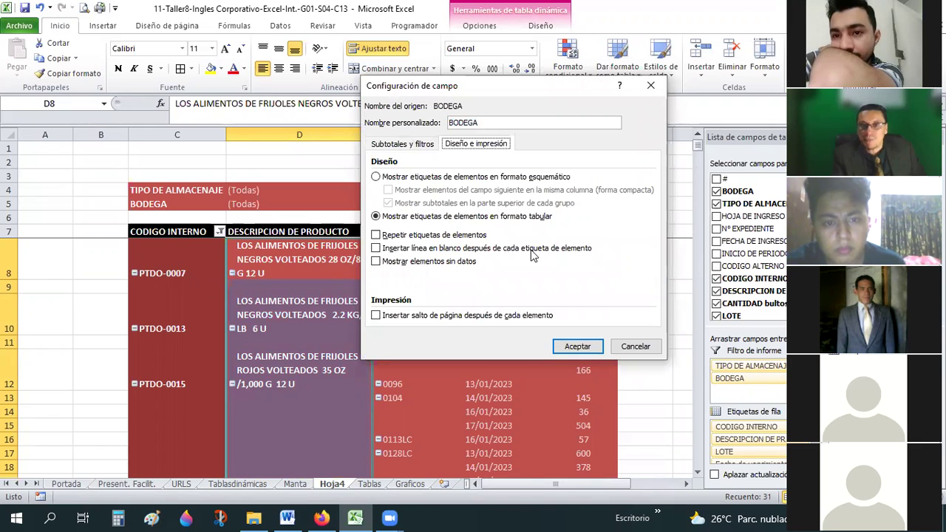
{"action": "left_click", "coordinate": [636, 347]}
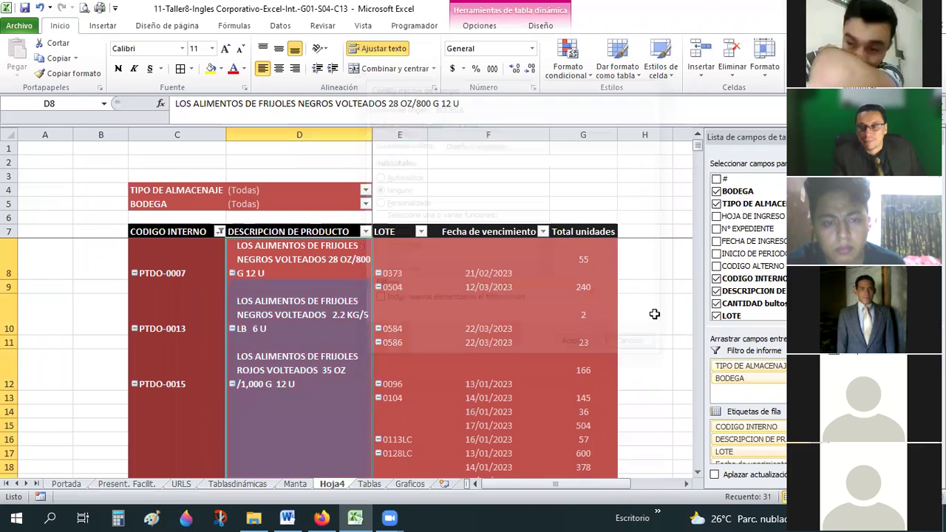
{"action": "left_click", "coordinate": [655, 314]}
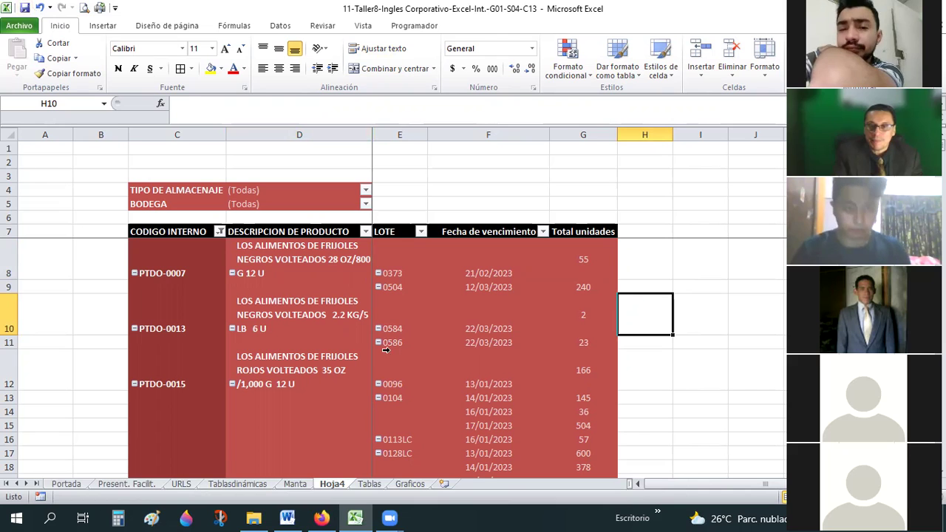
{"action": "left_click", "coordinate": [429, 308]}
{"action": "left_click", "coordinate": [657, 261]}
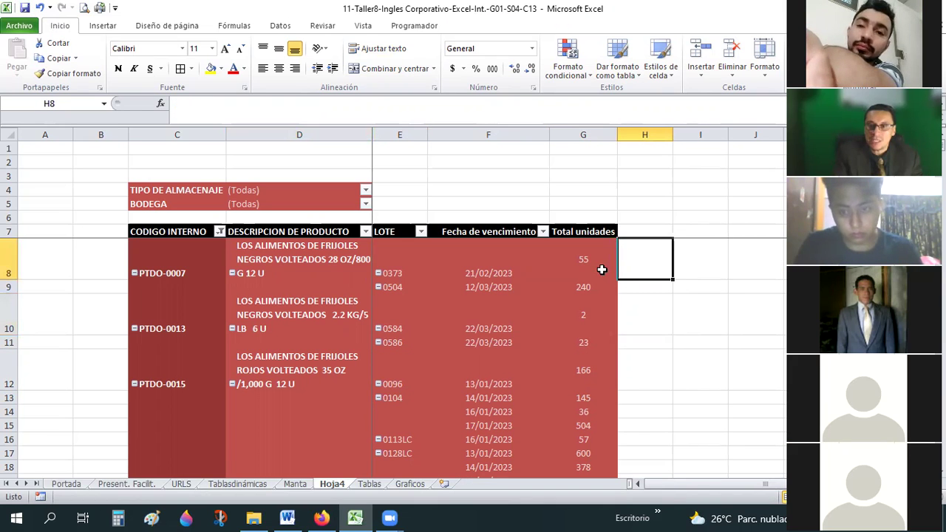
{"action": "mouse_move", "coordinate": [601, 270]}
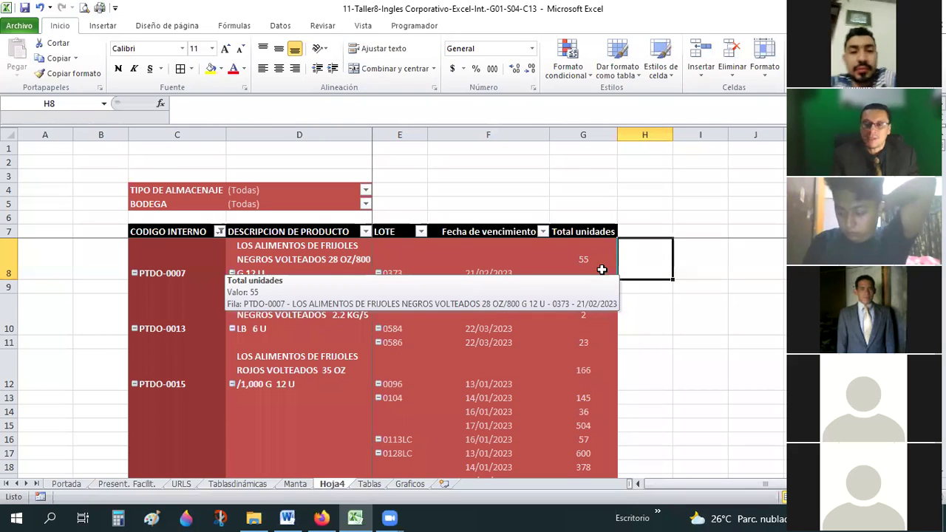
{"action": "key", "text": "Right"}
{"action": "key", "text": "Right"}
{"action": "key", "text": "Down"}
{"action": "key", "text": "Down"}
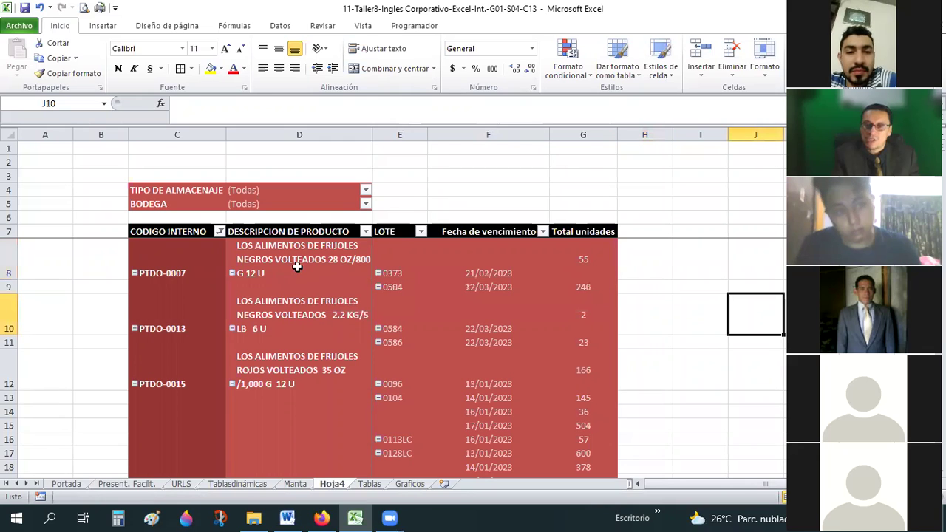
Step: Examine the Hoja4 pivot table down to its Total general row and check the grand total's details
{"action": "scroll", "coordinate": [297, 267], "scroll_direction": "down", "scroll_amount": 5}
{"action": "scroll", "coordinate": [297, 267], "scroll_direction": "down", "scroll_amount": 19}
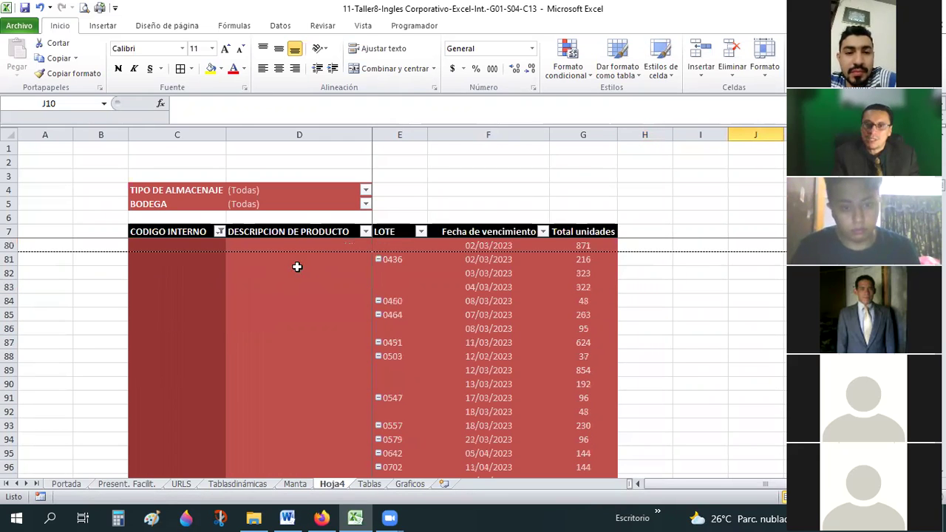
{"action": "scroll", "coordinate": [297, 266], "scroll_direction": "down", "scroll_amount": 12}
{"action": "scroll", "coordinate": [297, 267], "scroll_direction": "down", "scroll_amount": 11}
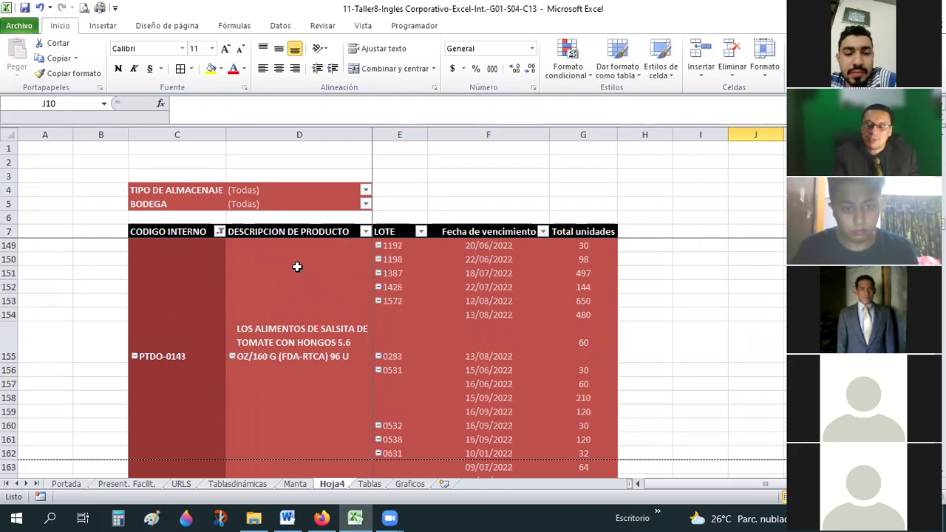
{"action": "scroll", "coordinate": [297, 267], "scroll_direction": "down", "scroll_amount": 9}
{"action": "scroll", "coordinate": [297, 267], "scroll_direction": "down", "scroll_amount": 5}
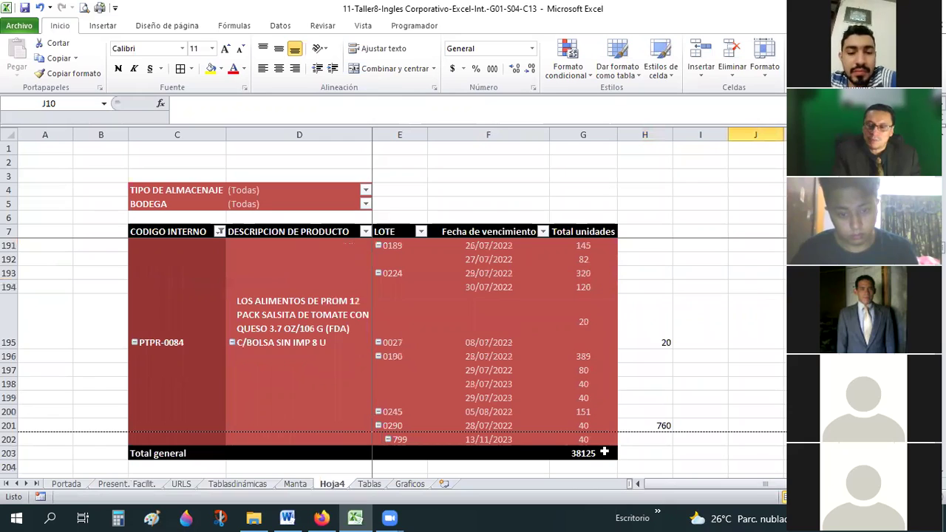
{"action": "mouse_move", "coordinate": [604, 453]}
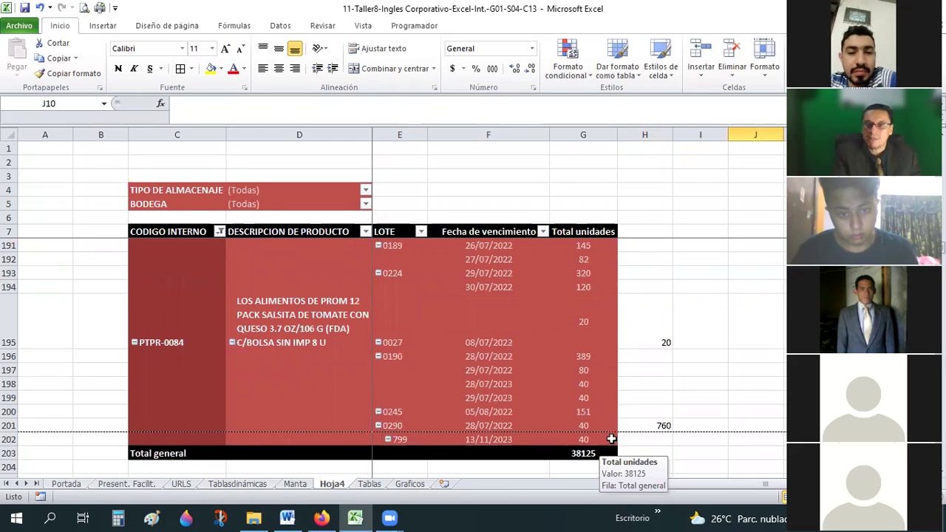
Step: Switch to Firefox and bring up the respondent view of the Excel Intermedio-Módulo 1 course evaluation form
{"action": "left_click", "coordinate": [320, 518]}
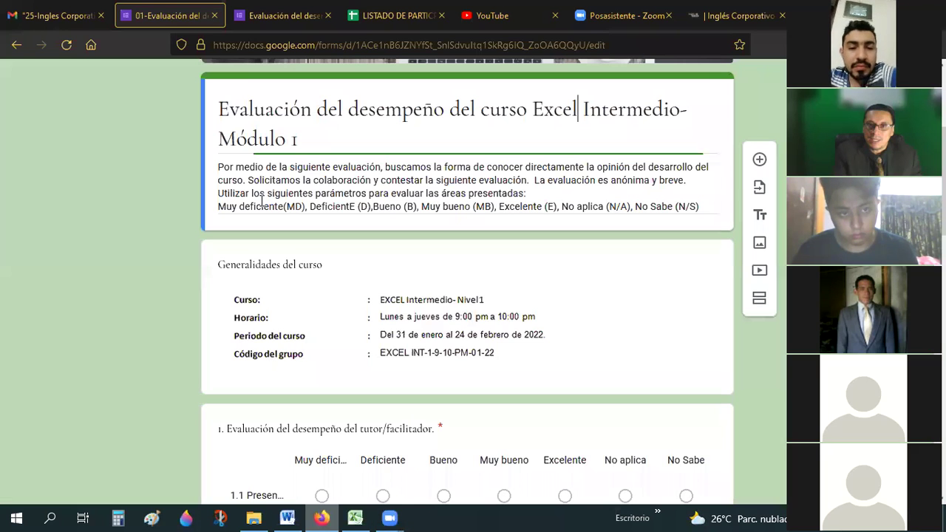
{"action": "key", "text": "ctrl+Tab"}
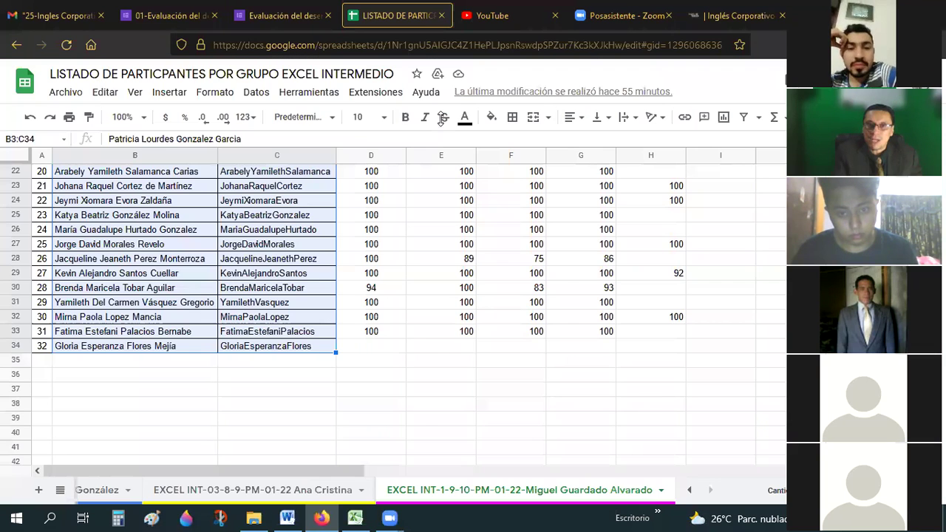
{"action": "key", "text": "ctrl+shift+Tab"}
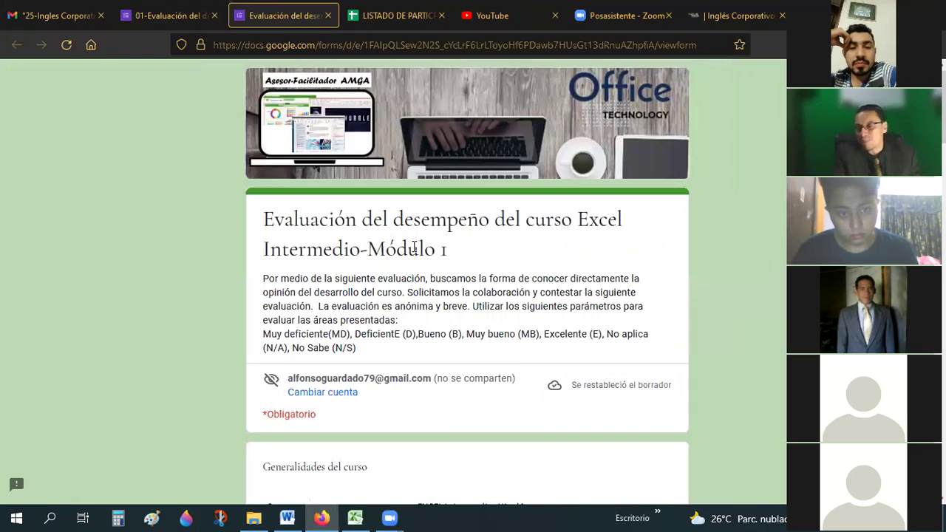